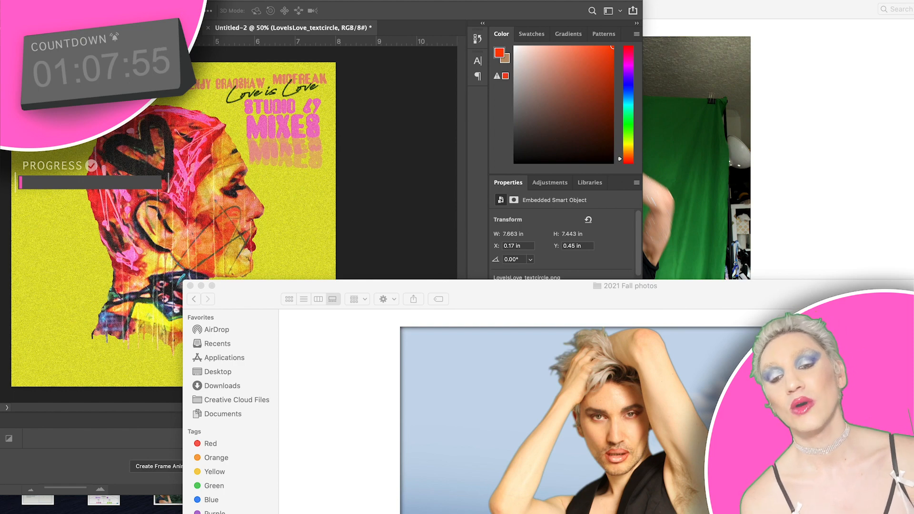
# Bring the 2021 Fall photos folder window to the front and play its clouds video.
pyautogui.click(455, 2)
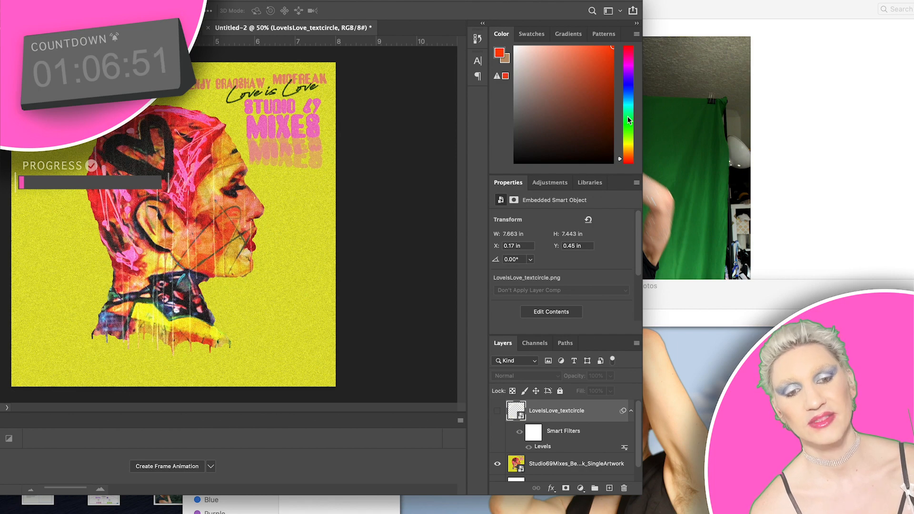
pyautogui.moveTo(686, 293); pyautogui.dragTo(653, 35)
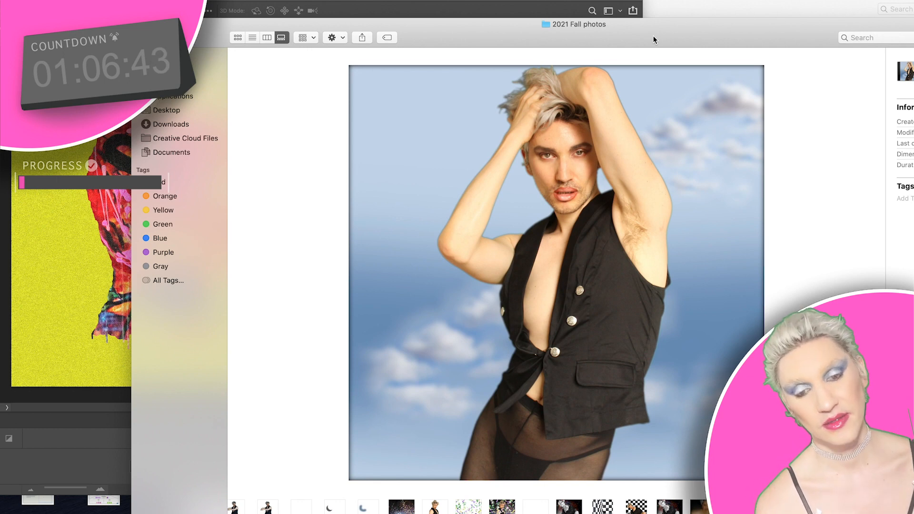
pyautogui.moveTo(653, 36); pyautogui.dragTo(655, 384)
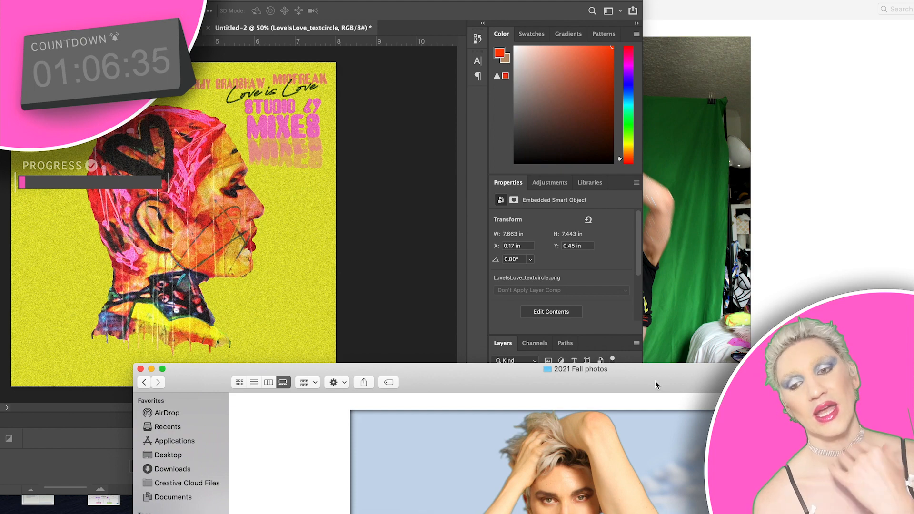
pyautogui.moveTo(656, 382); pyautogui.dragTo(618, 19)
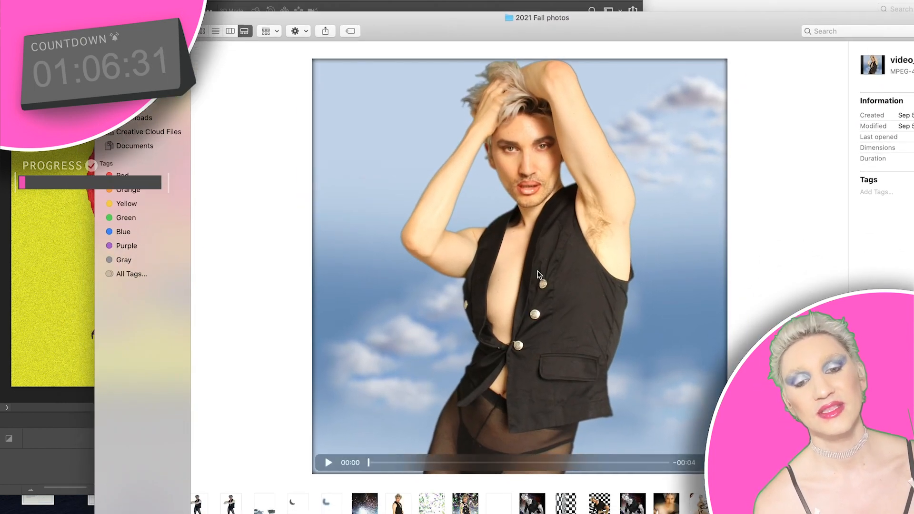
pyautogui.click(328, 463)
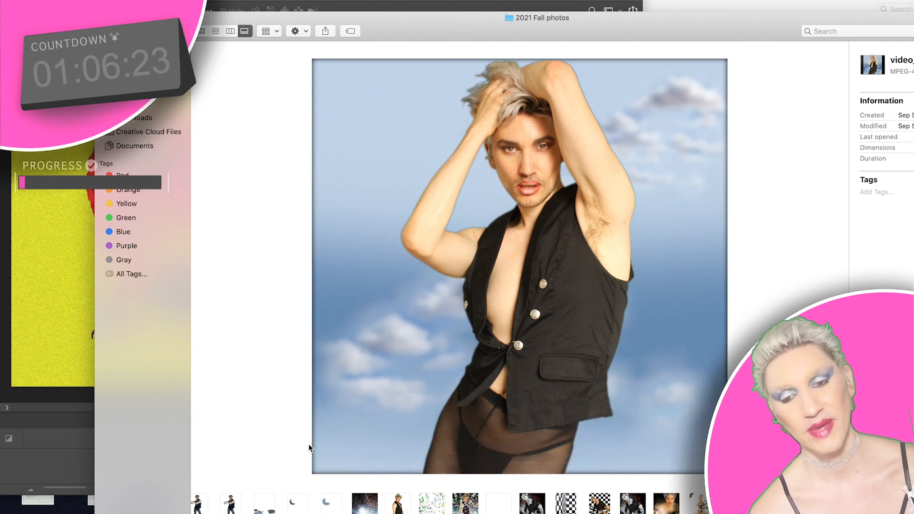
pyautogui.click(325, 462)
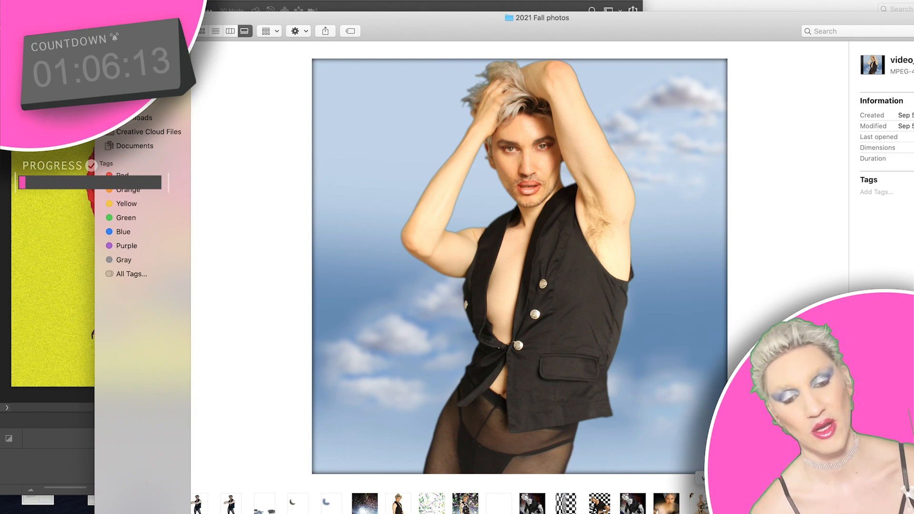
# Preview the chain video and the three videos that follow it in the 2021 Fall photos folder.
pyautogui.click(699, 504)
pyautogui.moveTo(536, 316)
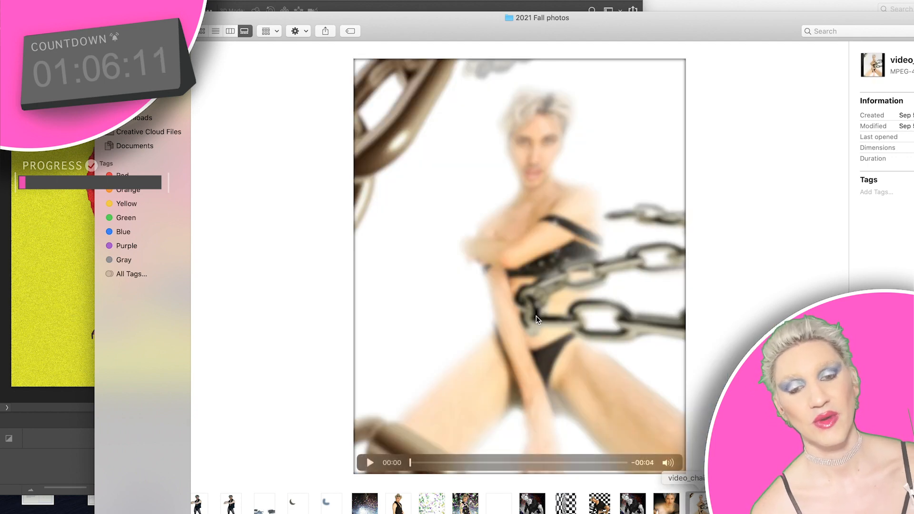
pyautogui.click(370, 462)
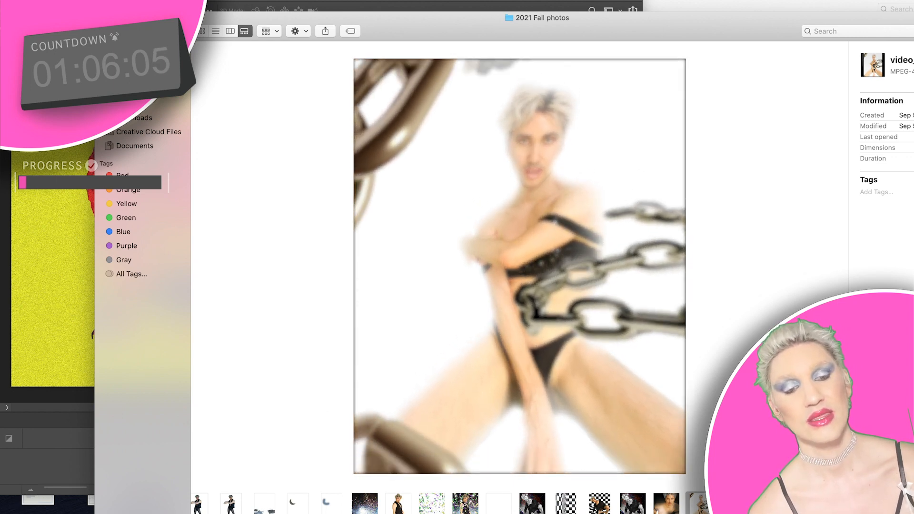
pyautogui.press('Right')
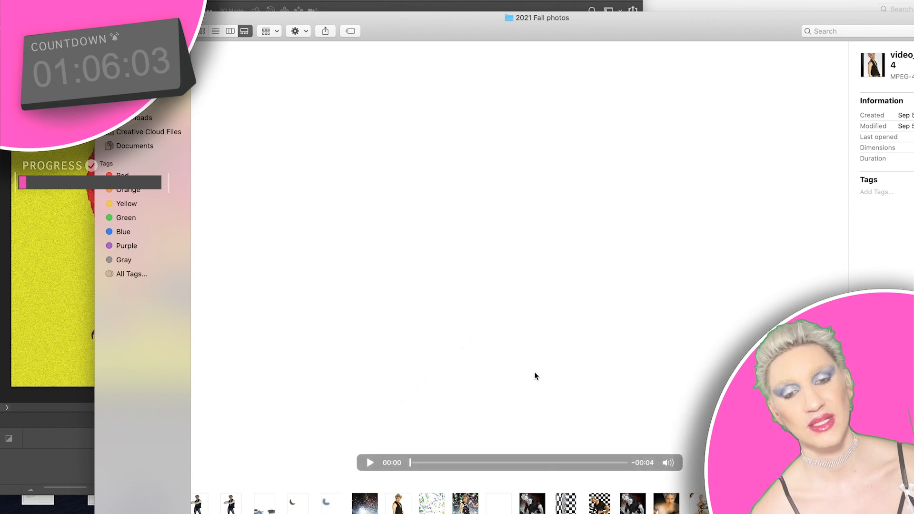
pyautogui.click(369, 461)
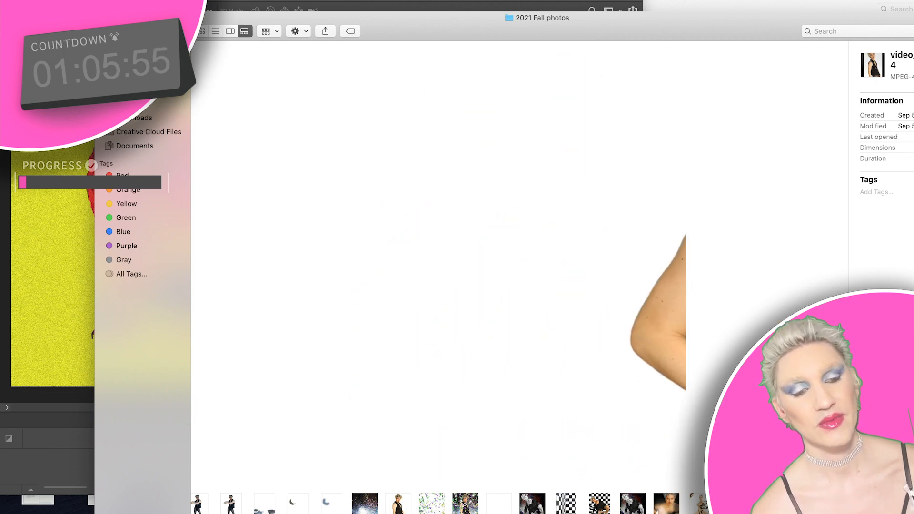
pyautogui.press('Right')
pyautogui.click(371, 462)
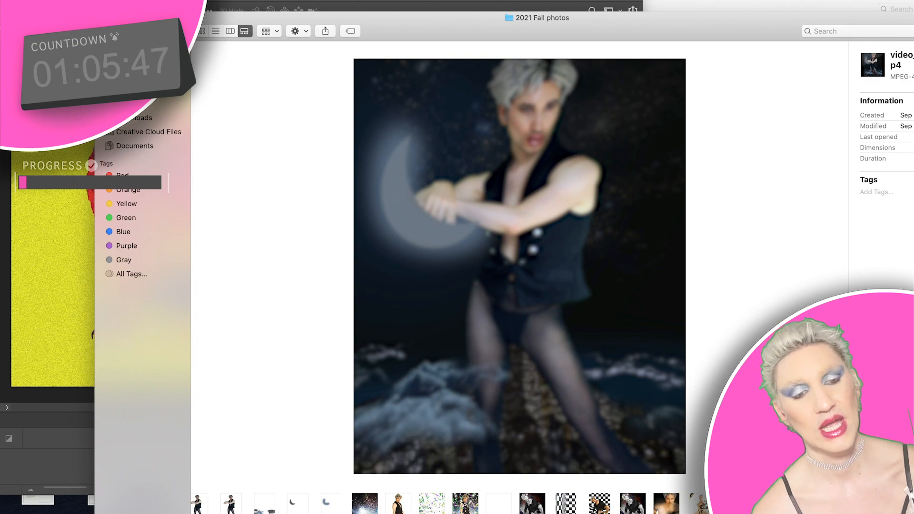
pyautogui.press('Right')
pyautogui.click(328, 462)
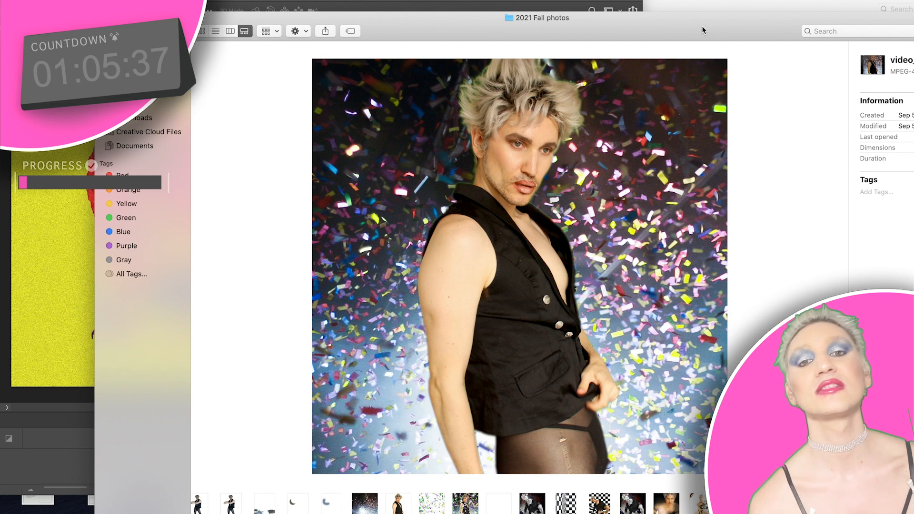
# Switch to the LoveIsLove69-Photos folder window, view the next green-screen photo and shift the window aside.
pyautogui.moveTo(702, 30); pyautogui.dragTo(749, 193)
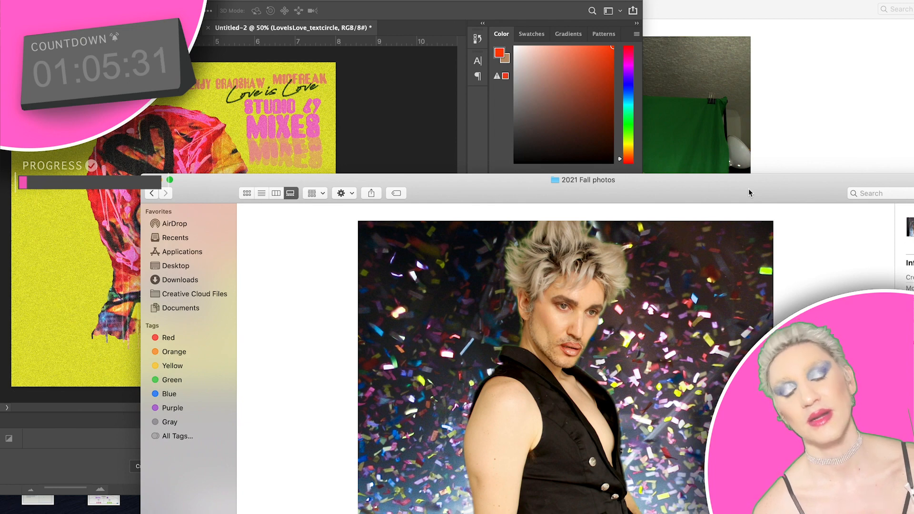
pyautogui.click(740, 5)
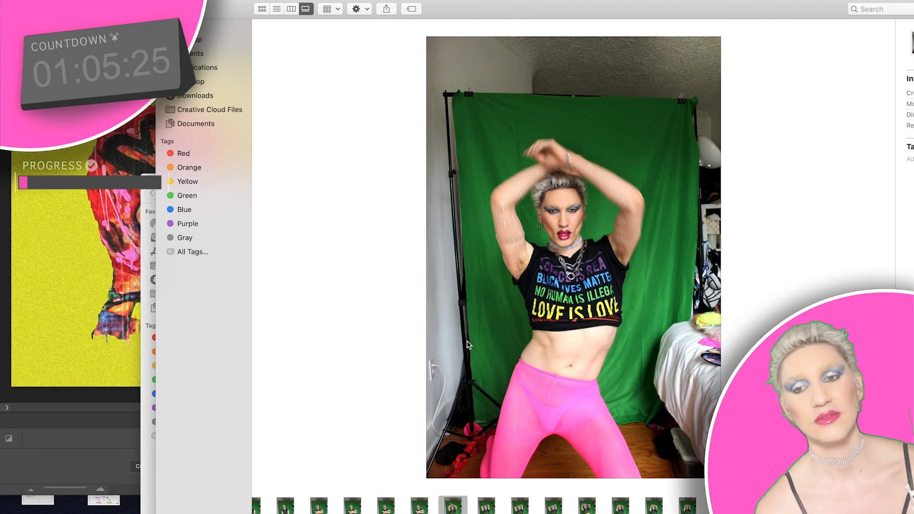
pyautogui.moveTo(452, 1); pyautogui.dragTo(461, 37)
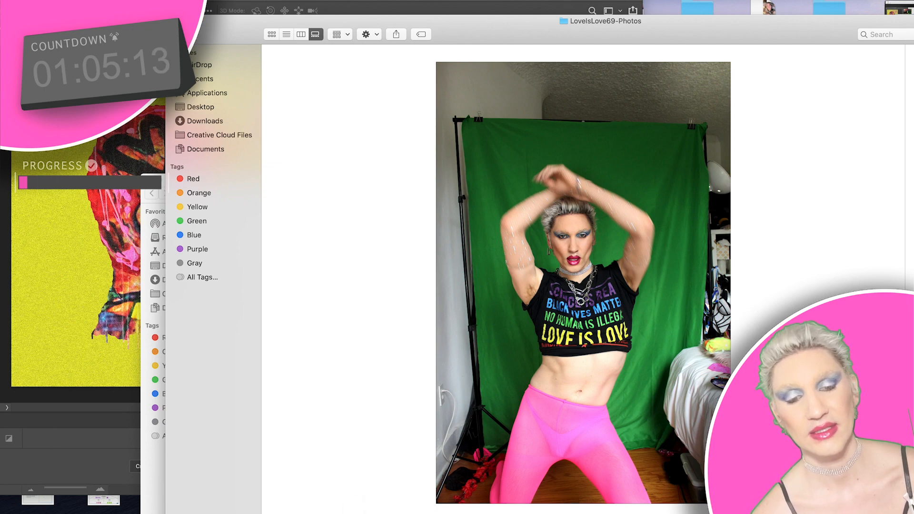
pyautogui.press('Right')
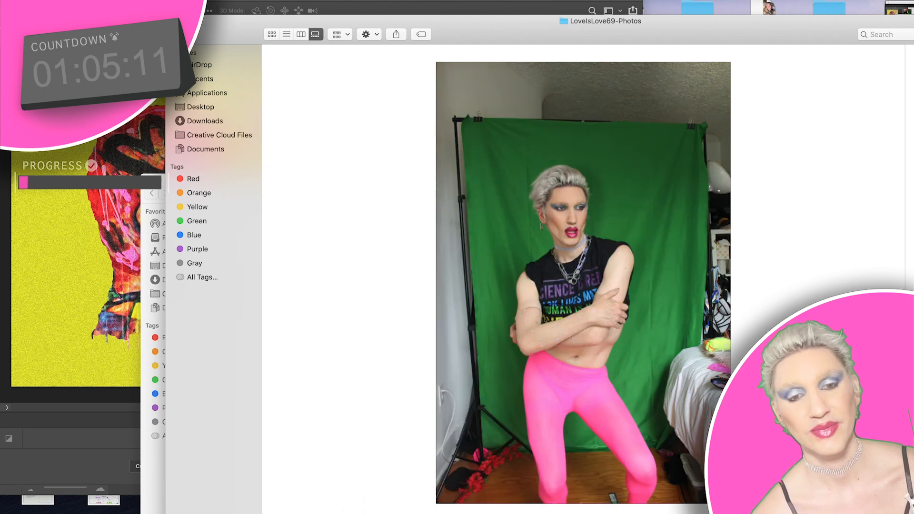
pyautogui.moveTo(516, 32); pyautogui.dragTo(660, 7)
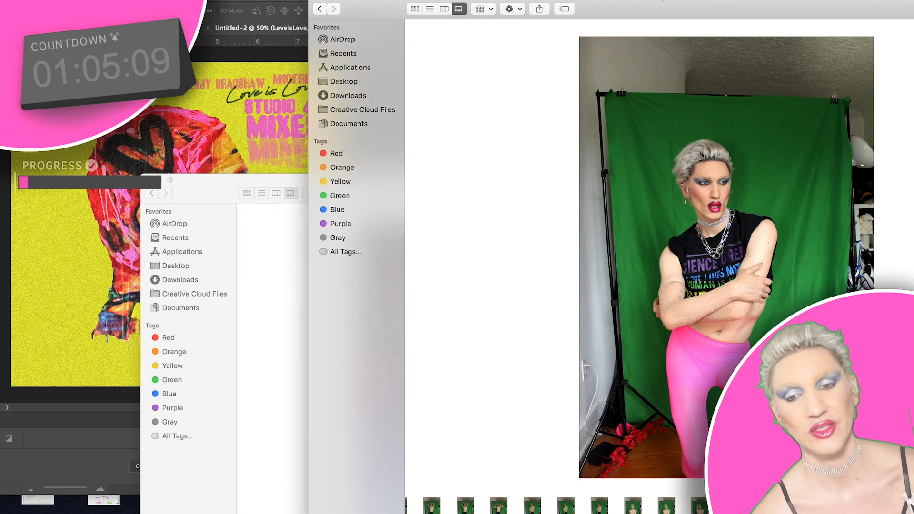
# Return to the 2021 Fall photos folder, play its clouds video and pause it partway through.
pyautogui.moveTo(281, 184); pyautogui.dragTo(271, 56)
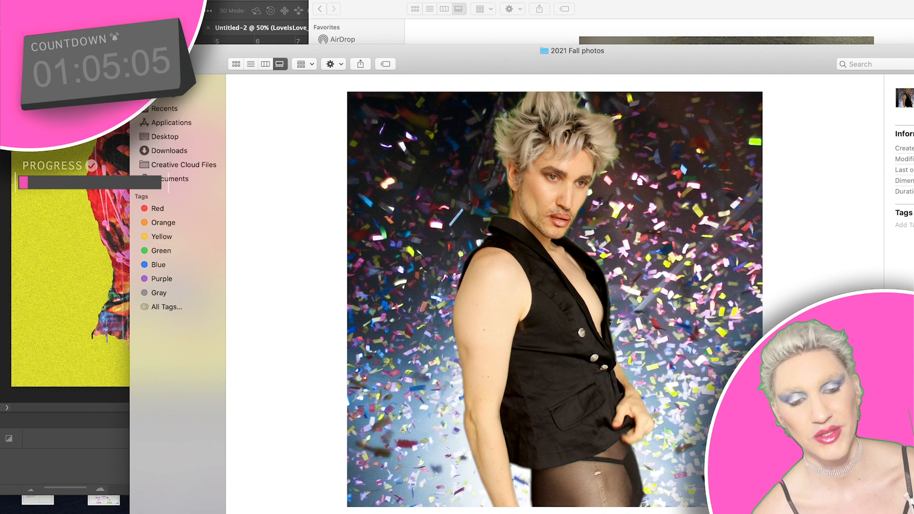
pyautogui.press('Right')
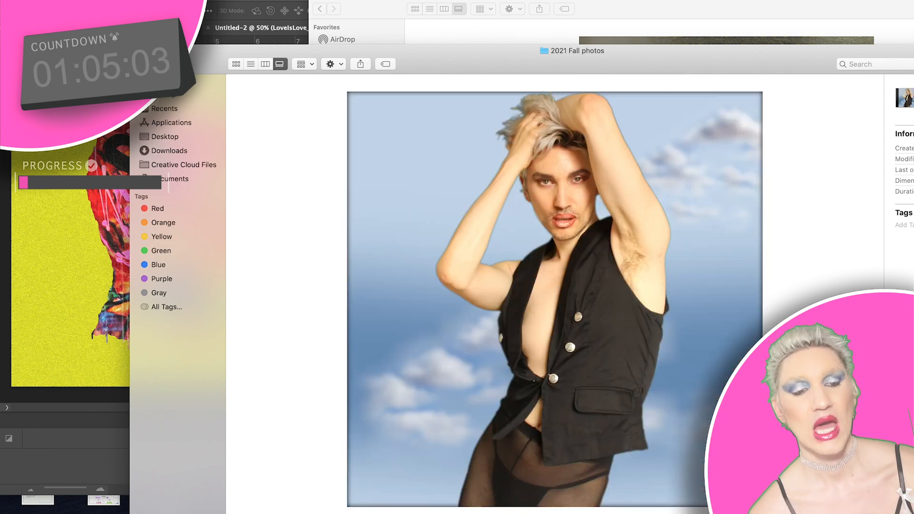
pyautogui.press('Right')
pyautogui.moveTo(366, 497)
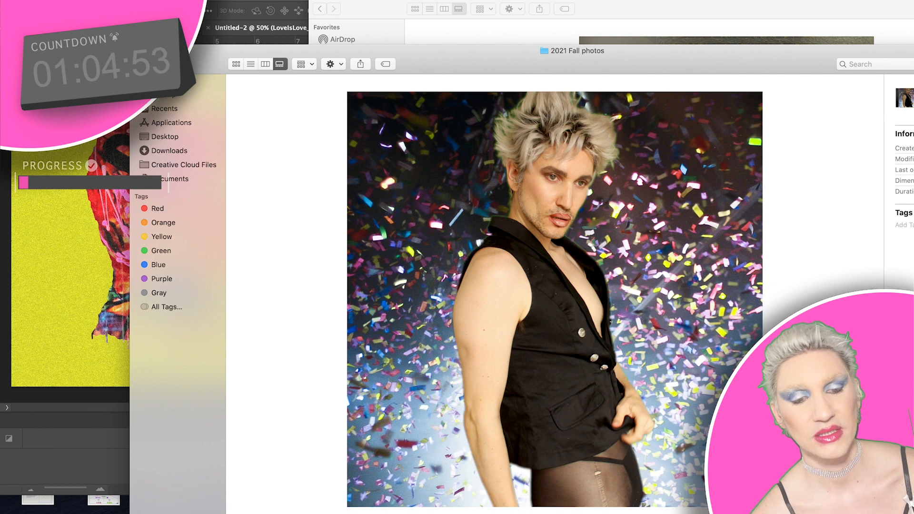
pyautogui.press('Right')
pyautogui.moveTo(707, 373)
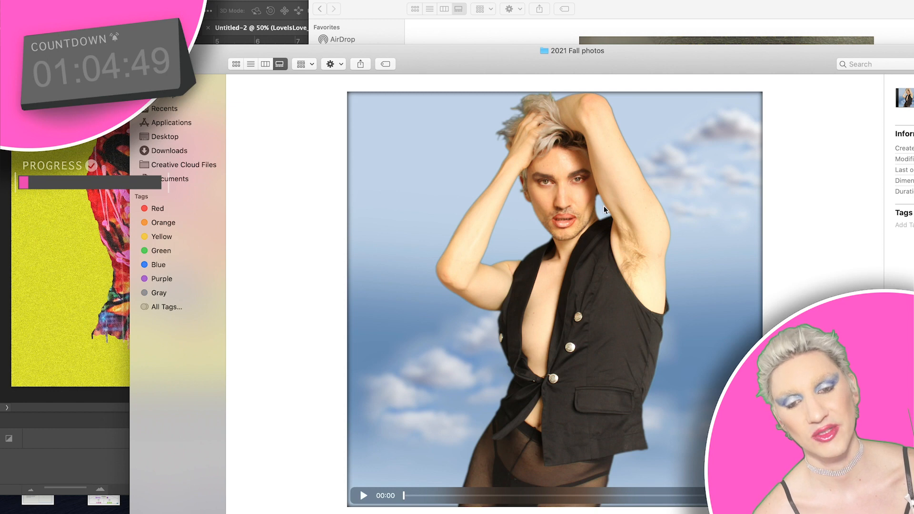
pyautogui.click(362, 496)
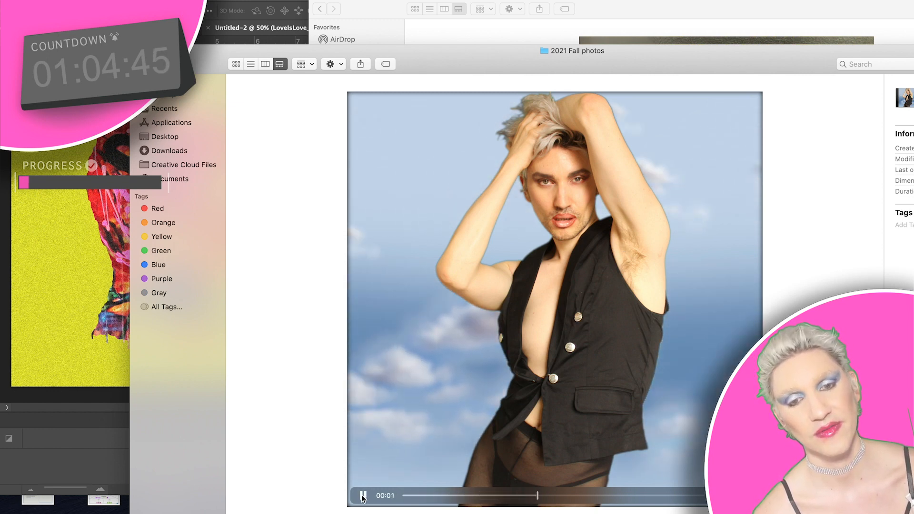
pyautogui.click(363, 497)
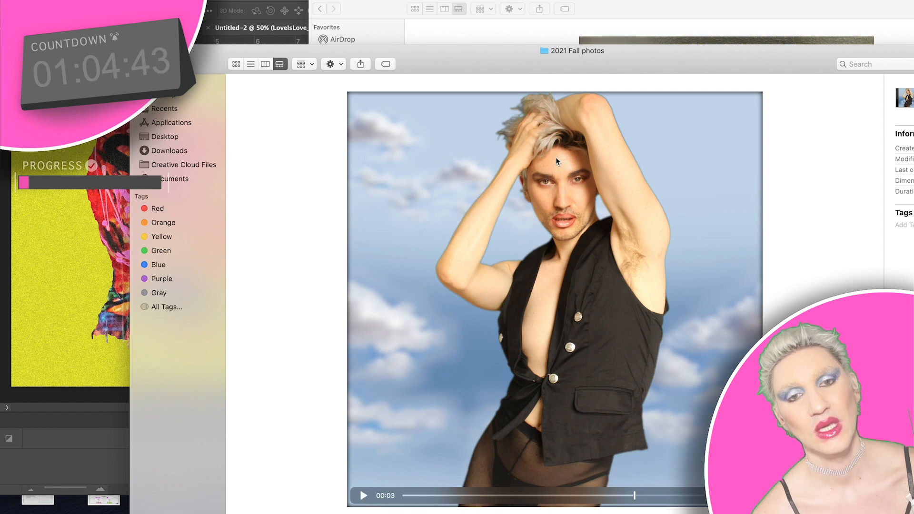
# Browse the green-screen poses in LoveIsLove69-Photos and place the clouds video window beside them for comparison.
pyautogui.moveTo(644, 11); pyautogui.dragTo(560, 10)
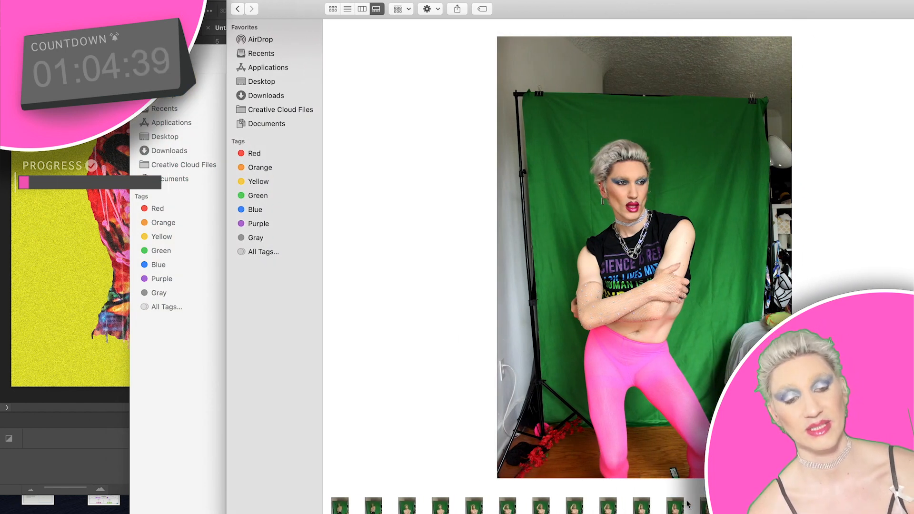
pyautogui.press('Right')
pyautogui.press('Right')
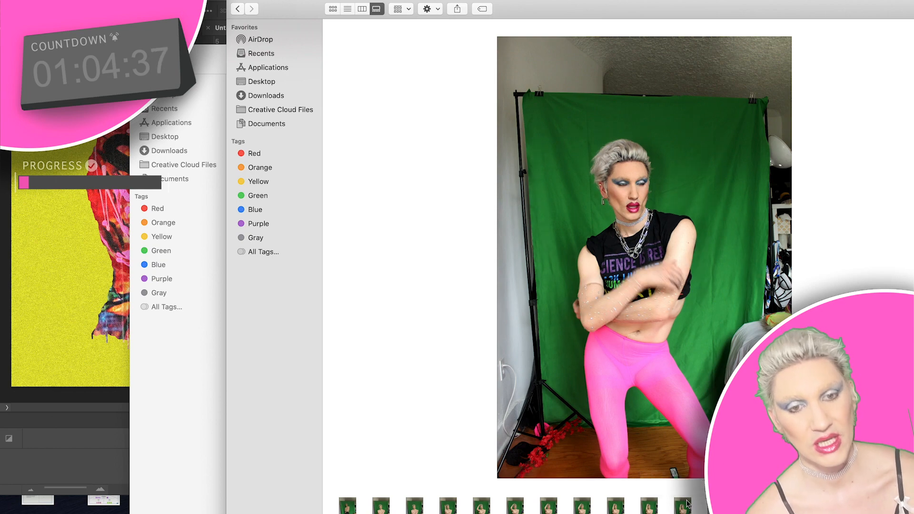
pyautogui.click(204, 59)
pyautogui.moveTo(643, 50); pyautogui.dragTo(362, 31)
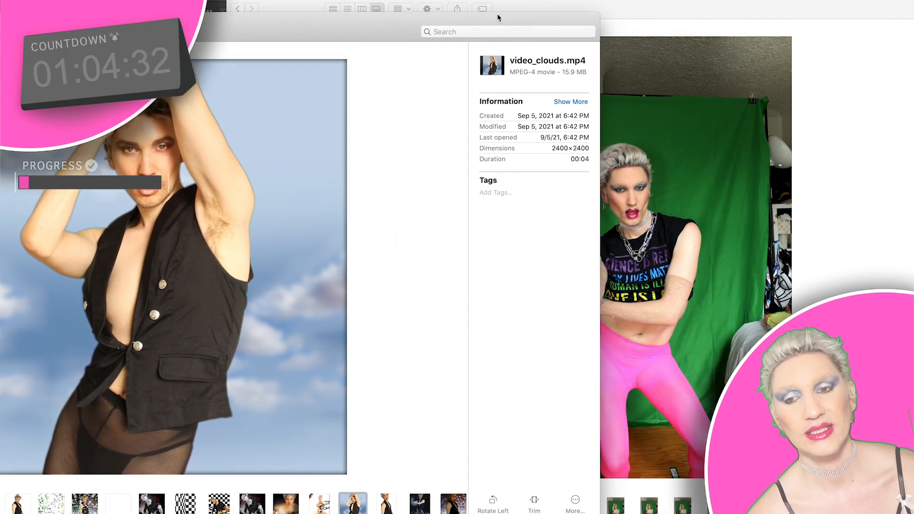
pyautogui.click(545, 8)
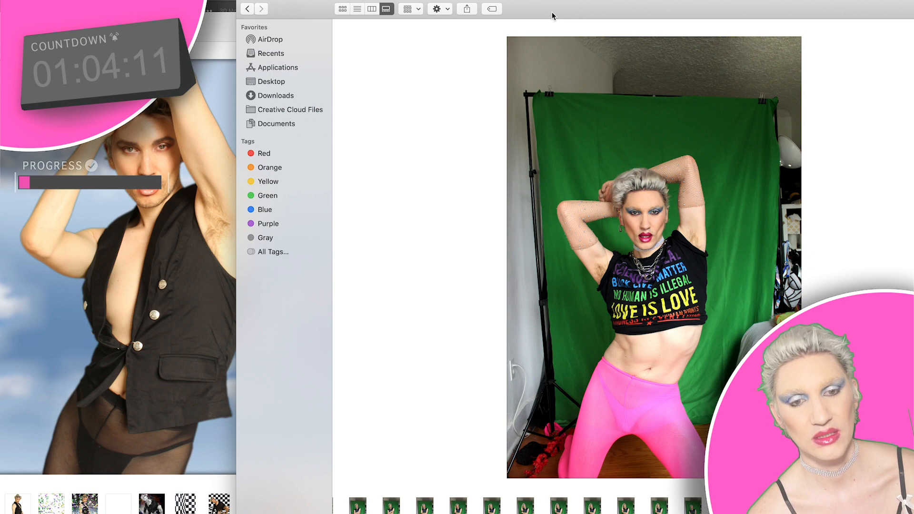
# Open the green-screen photo IMG_7321.JPG from the LoveIsLove69-Photos folder as its own document in Photoshop and shift the application window.
pyautogui.press('super+Tab')
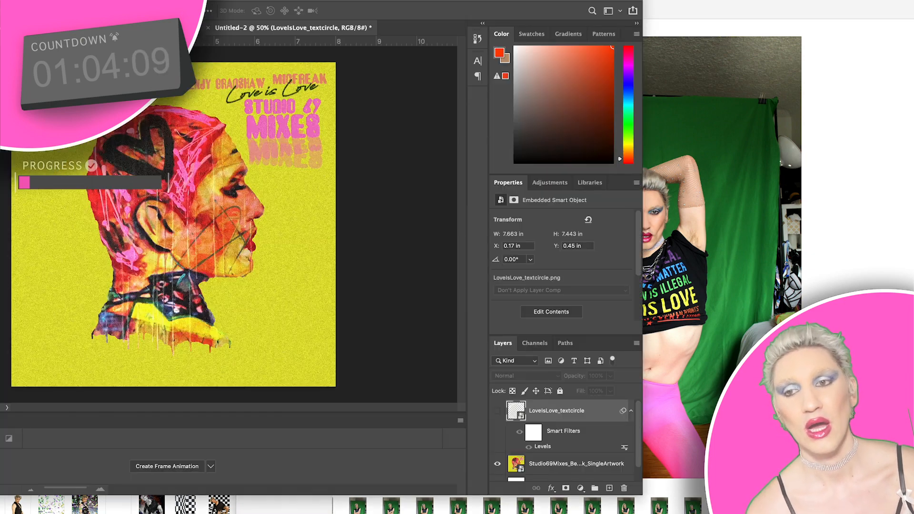
pyautogui.click(693, 13)
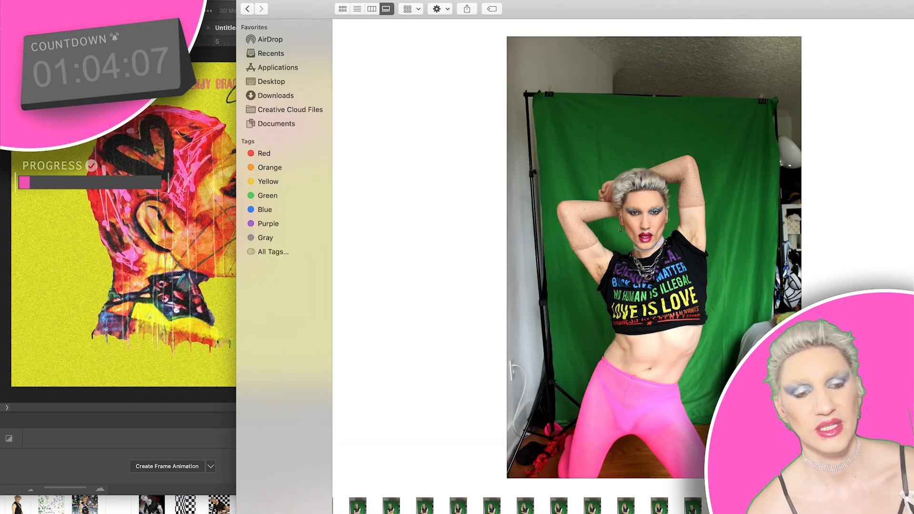
pyautogui.hscroll(10, 521, 506)
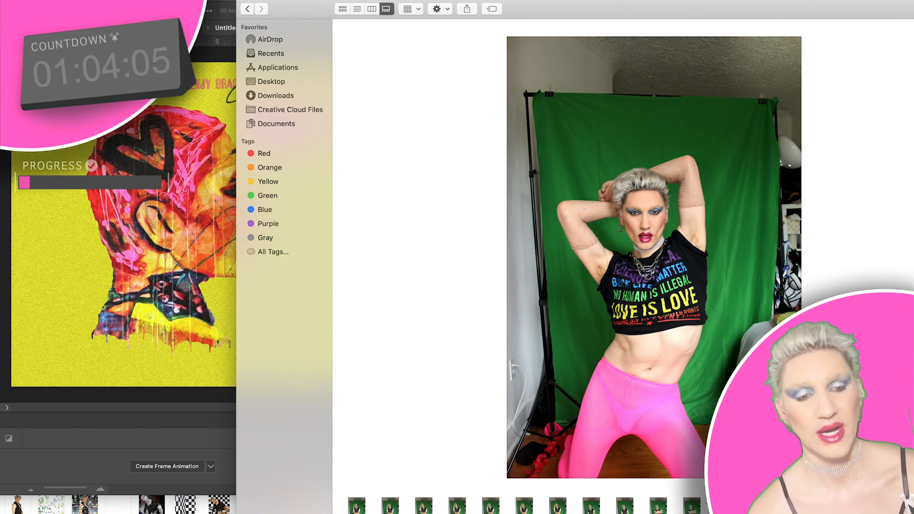
pyautogui.hscroll(10, 520, 505)
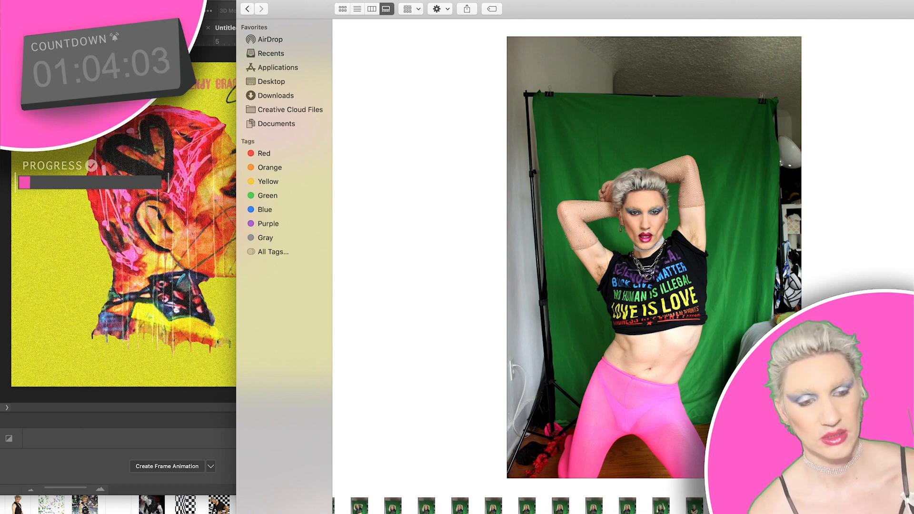
pyautogui.hscroll(3, 521, 505)
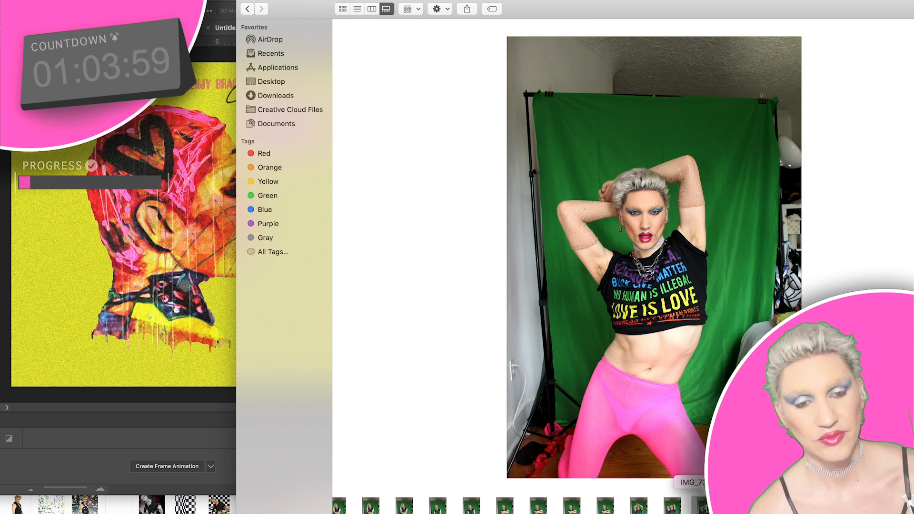
pyautogui.moveTo(705, 506); pyautogui.dragTo(217, 56)
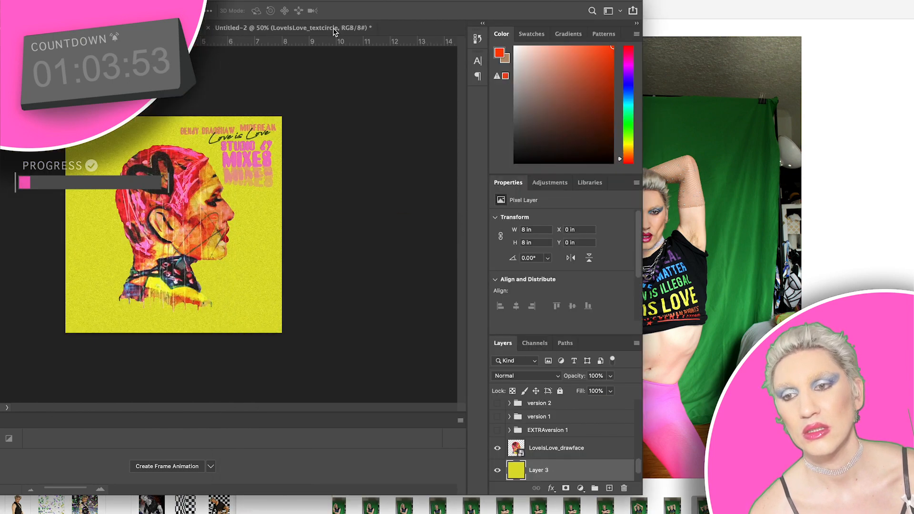
pyautogui.click(686, 118)
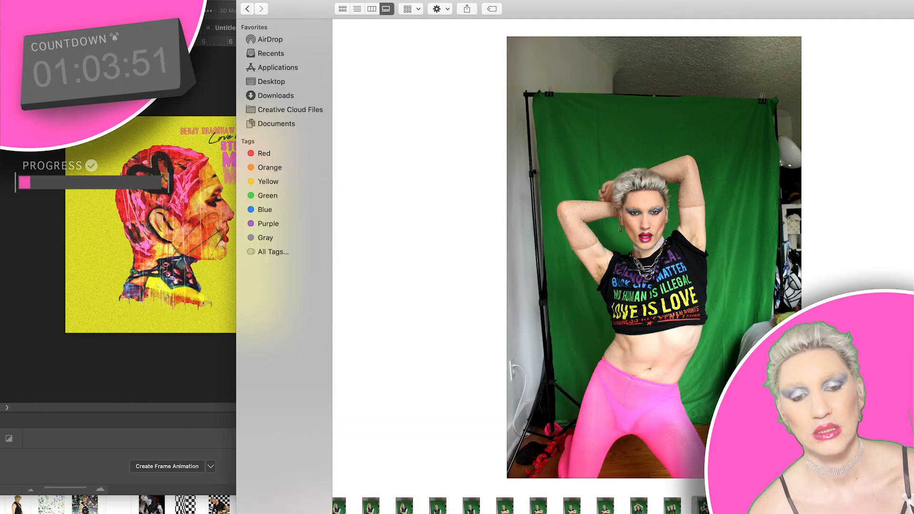
pyautogui.moveTo(672, 505); pyautogui.dragTo(291, 241)
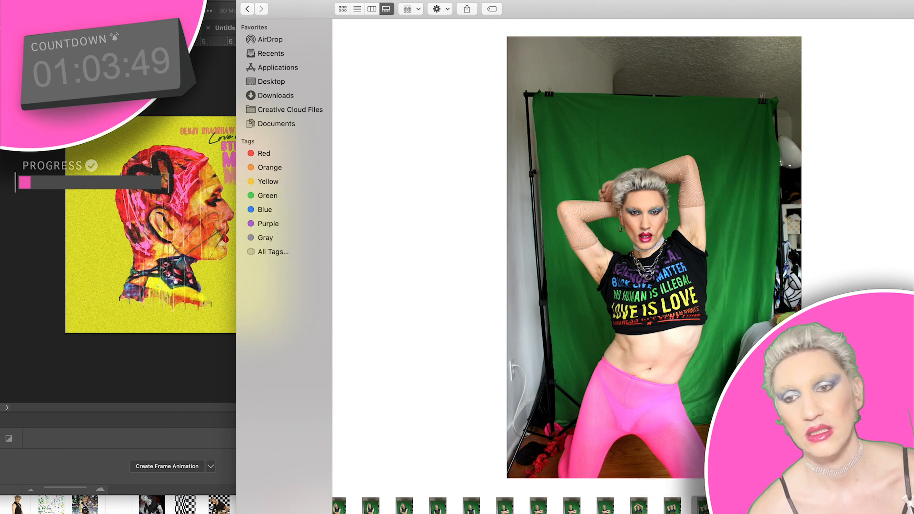
pyautogui.press('super+Tab')
pyautogui.moveTo(705, 505); pyautogui.dragTo(497, 488)
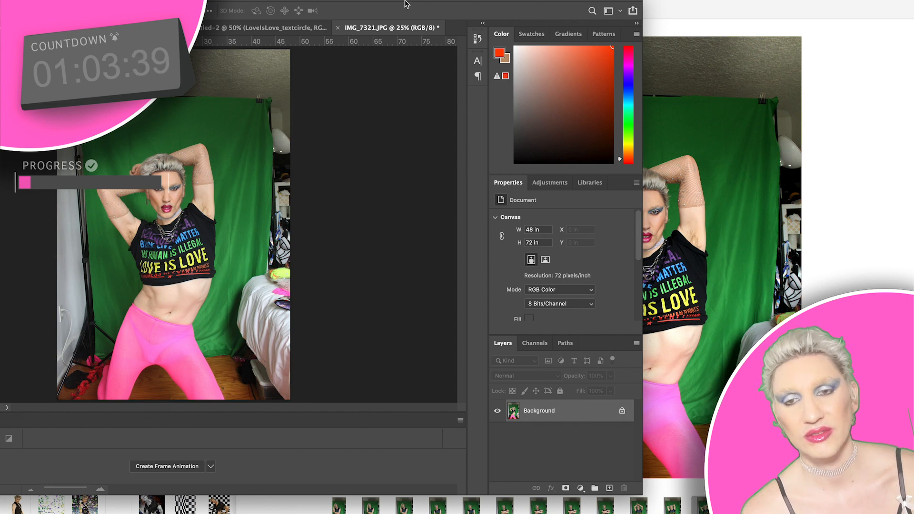
pyautogui.moveTo(409, 3); pyautogui.dragTo(501, 8)
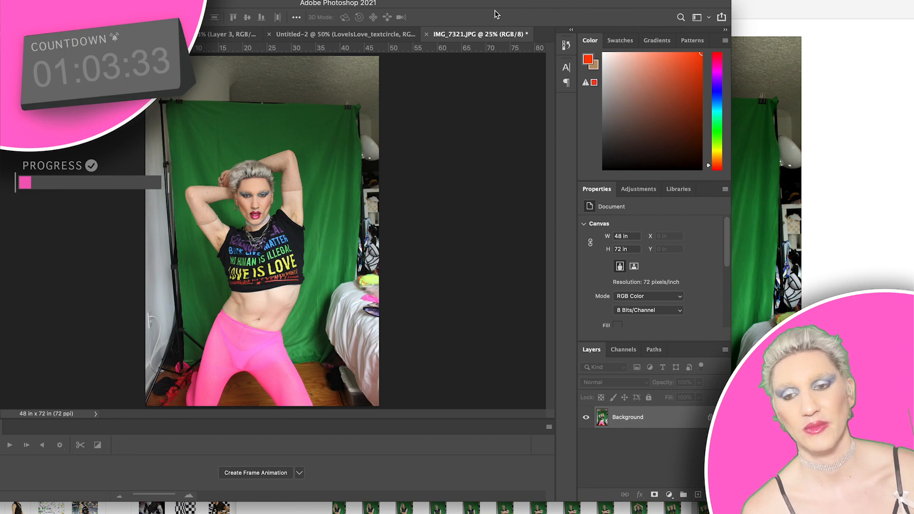
# Return to the LoveIsLove69-Photos folder and browse the poses that come before and after the opened photo.
pyautogui.click(820, 195)
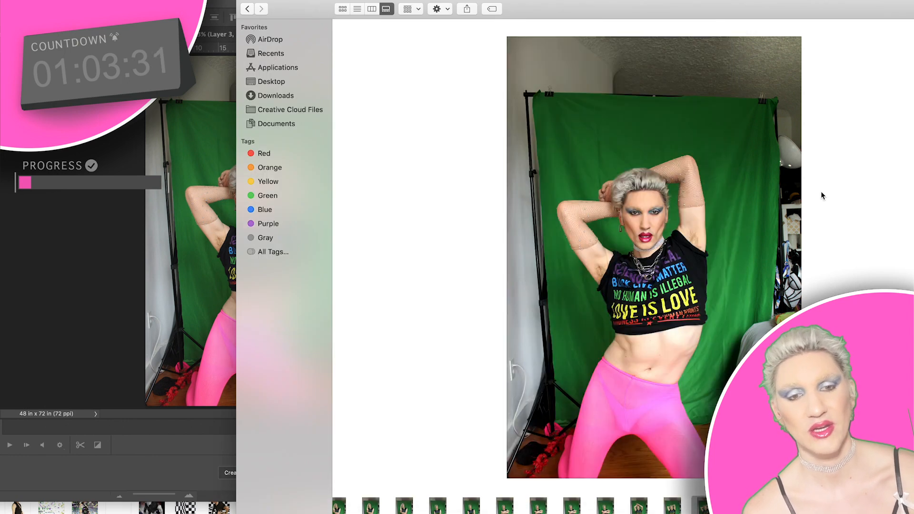
pyautogui.press('Left')
pyautogui.press('Left')
pyautogui.press('Left')
pyautogui.press('Left')
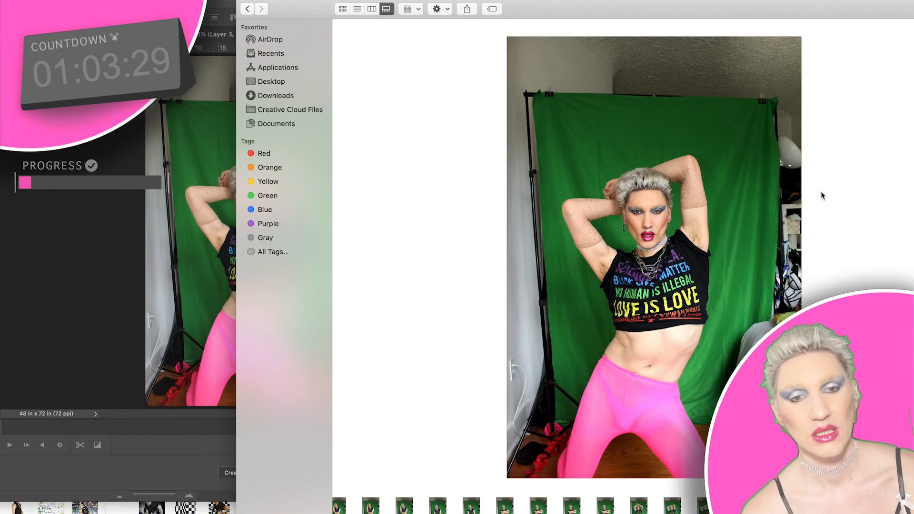
pyautogui.press('Right')
pyautogui.press('Right')
pyautogui.press('Right')
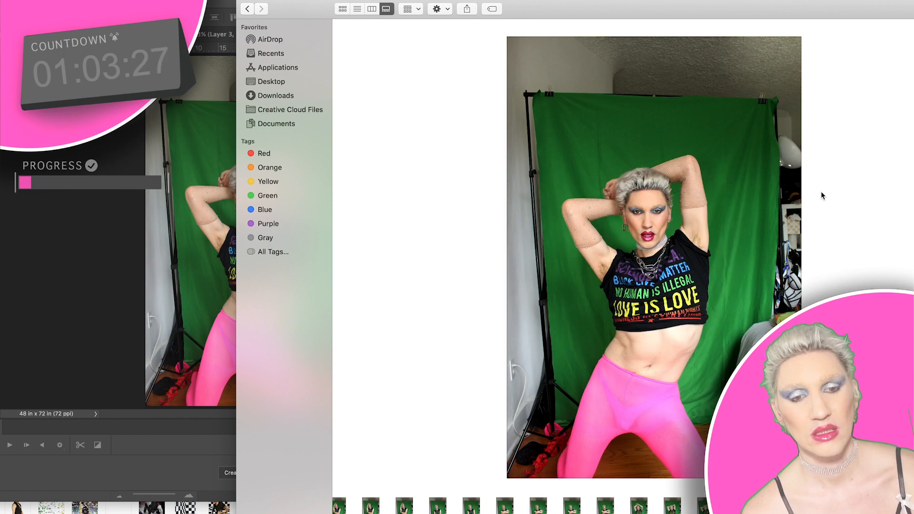
pyautogui.press('Right')
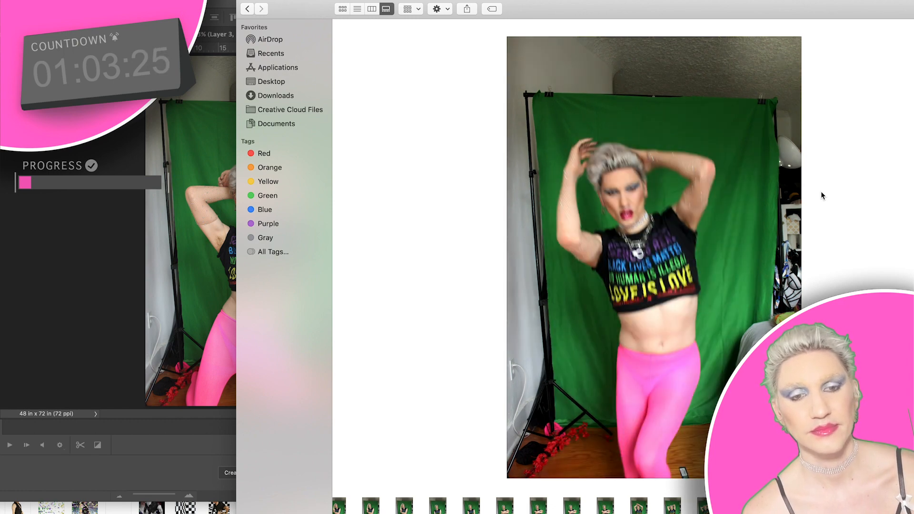
pyautogui.press('Right')
pyautogui.press('Right')
pyautogui.press('Right')
pyautogui.press('Right')
pyautogui.press('Right')
pyautogui.press('Right')
pyautogui.press('Right')
pyautogui.press('Right')
pyautogui.press('Right')
pyautogui.press('Right')
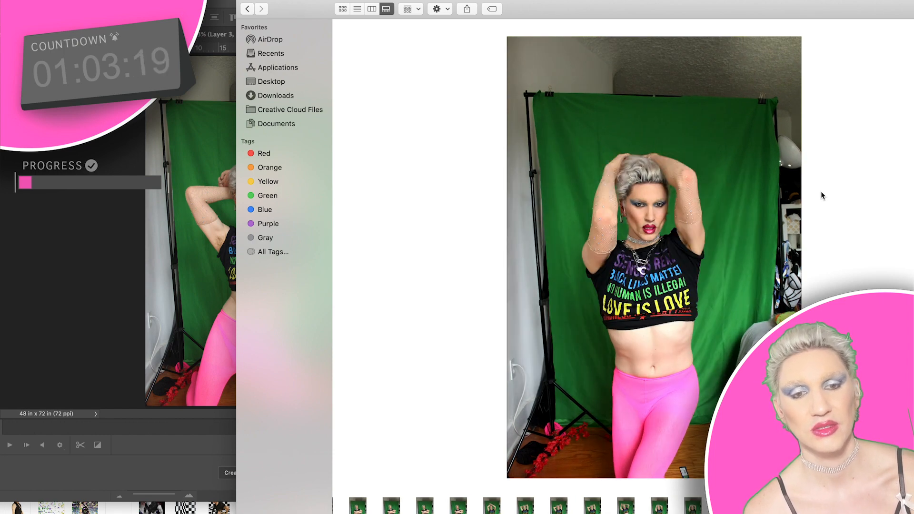
# Switch back to IMG_7321.JPG in Photoshop and duplicate its Background layer.
pyautogui.click(210, 176)
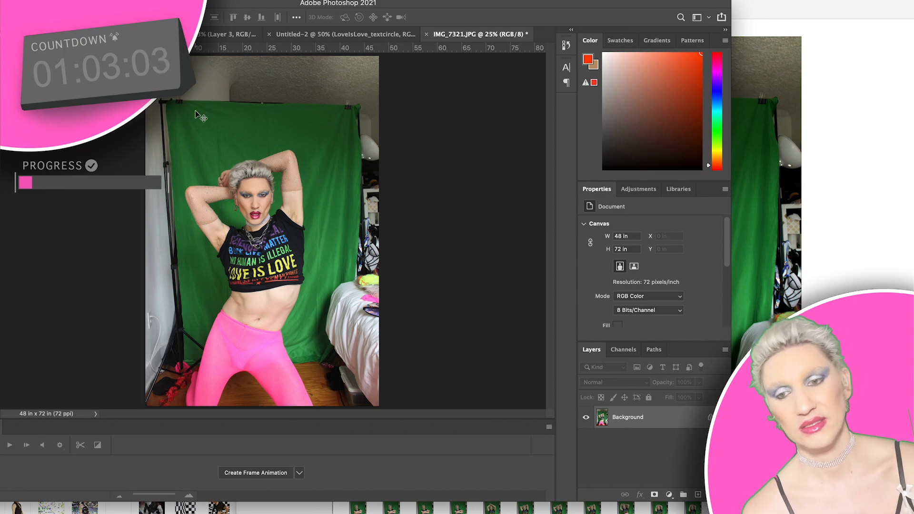
pyautogui.click(97, 1)
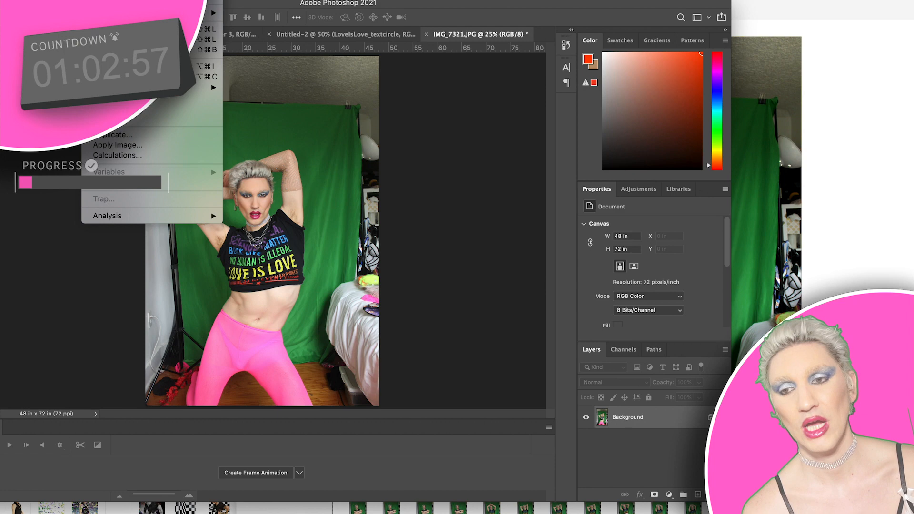
pyautogui.click(143, 39)
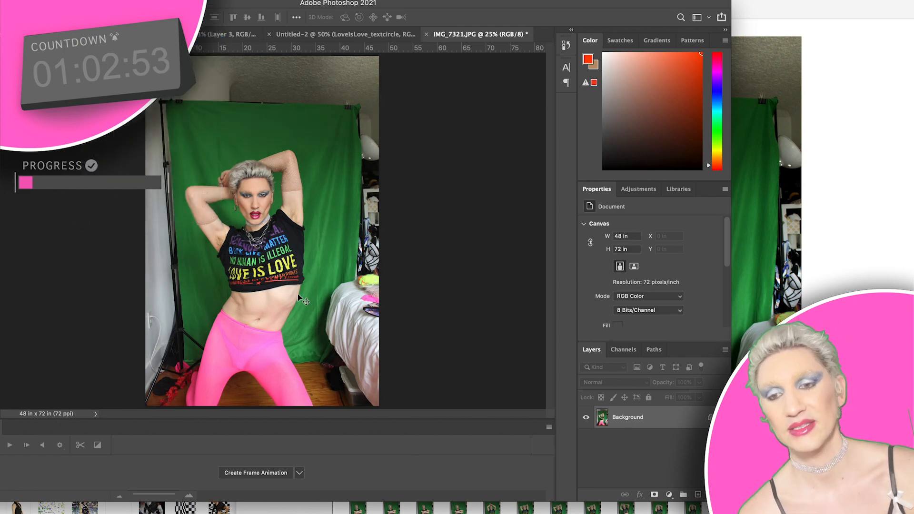
pyautogui.moveTo(619, 425); pyautogui.dragTo(698, 494)
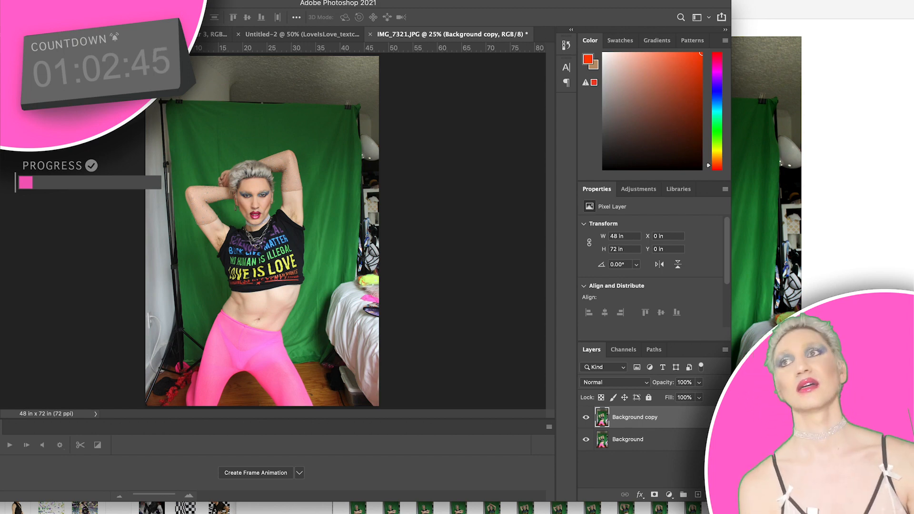
# Apply the automatic color, contrast and tone corrections to the Background copy layer.
pyautogui.click(94, 1)
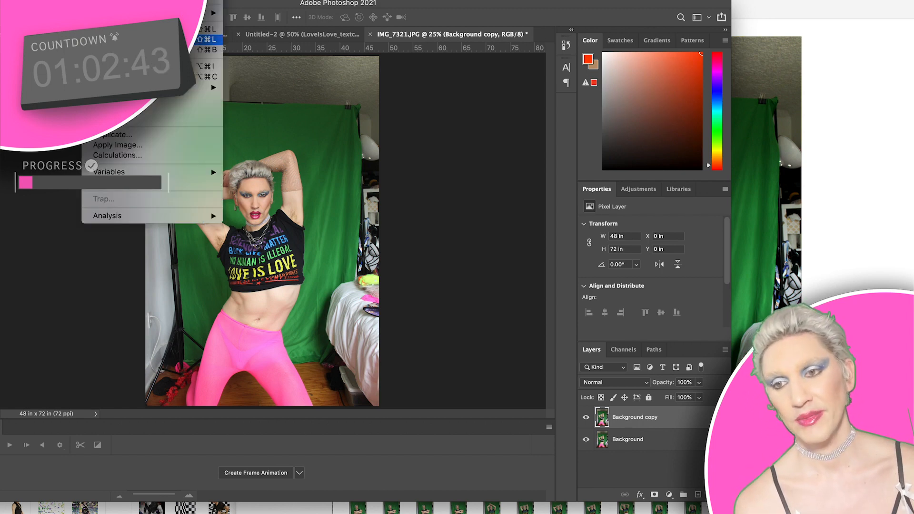
pyautogui.click(122, 49)
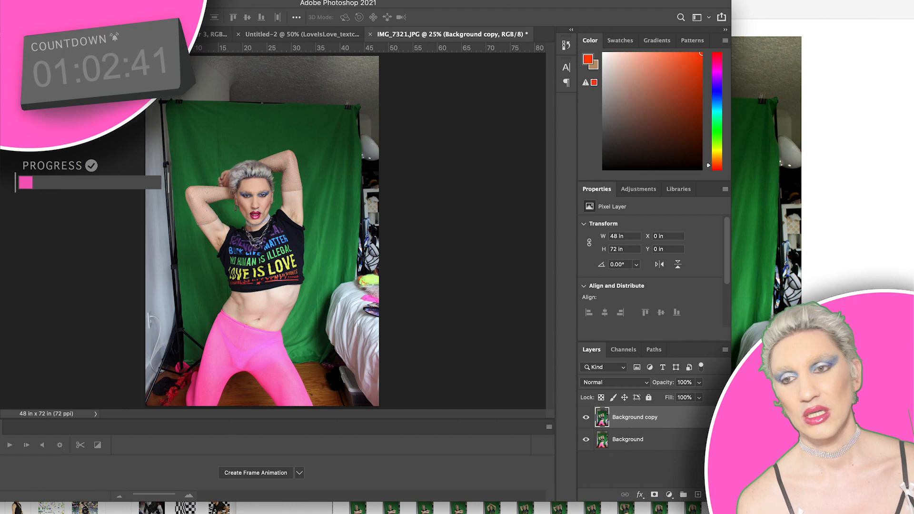
pyautogui.click(94, 1)
pyautogui.click(122, 39)
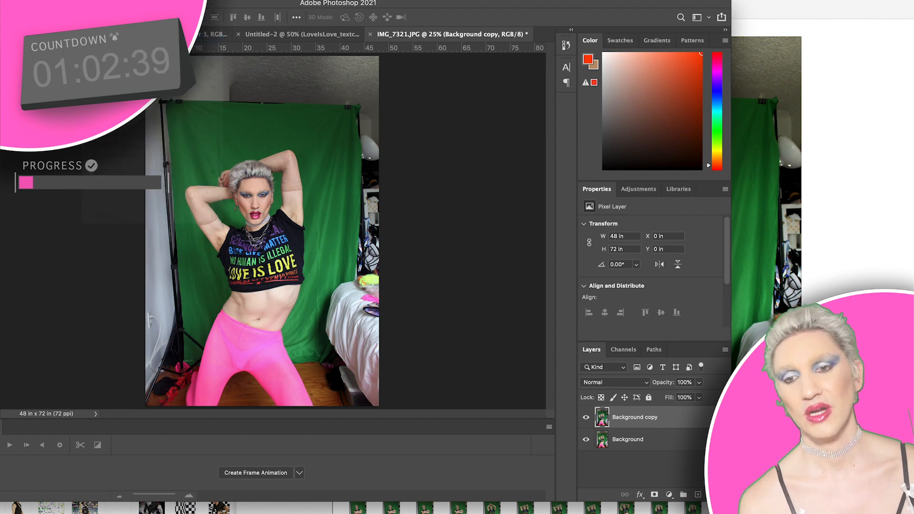
pyautogui.click(95, 0)
pyautogui.moveTo(121, 13)
pyautogui.click(122, 29)
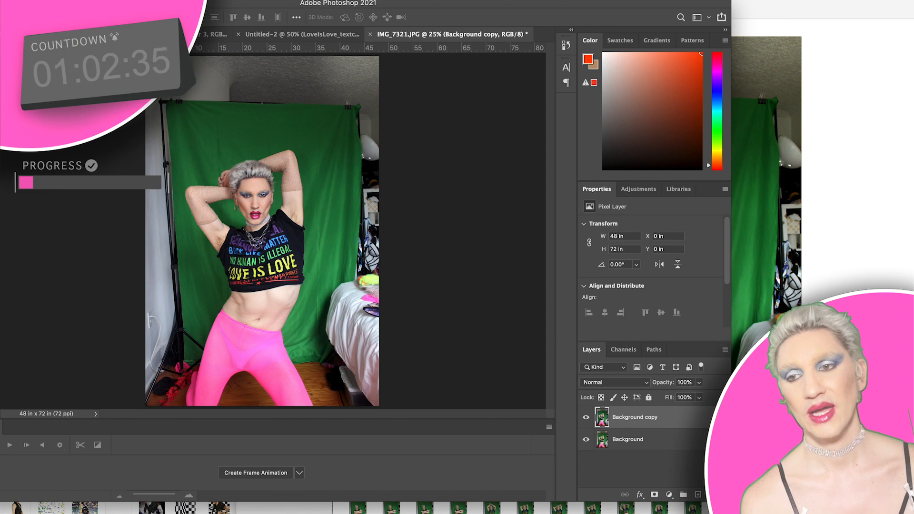
# Apply a Levels adjustment to the Background copy layer with input levels of 9, 1.18 and 246.
pyautogui.moveTo(142, 3); pyautogui.dragTo(182, 1)
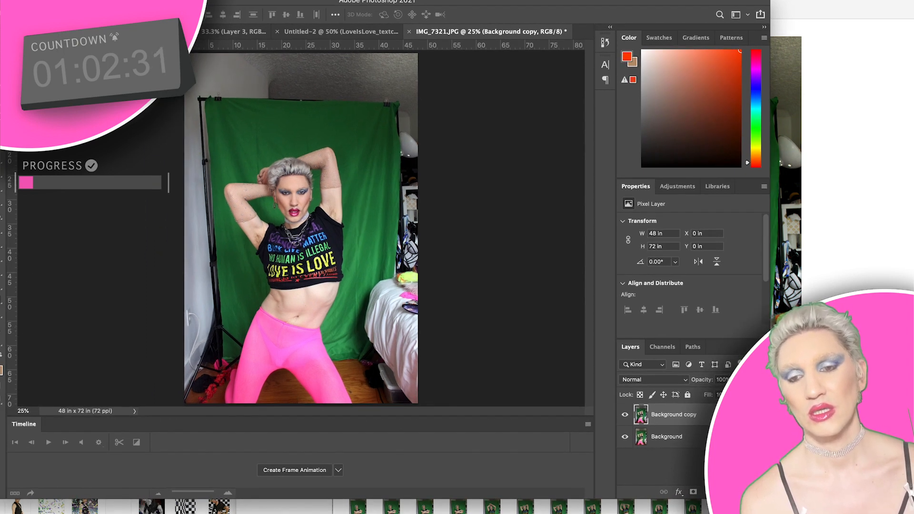
pyautogui.click(94, 0)
pyautogui.moveTo(153, 13)
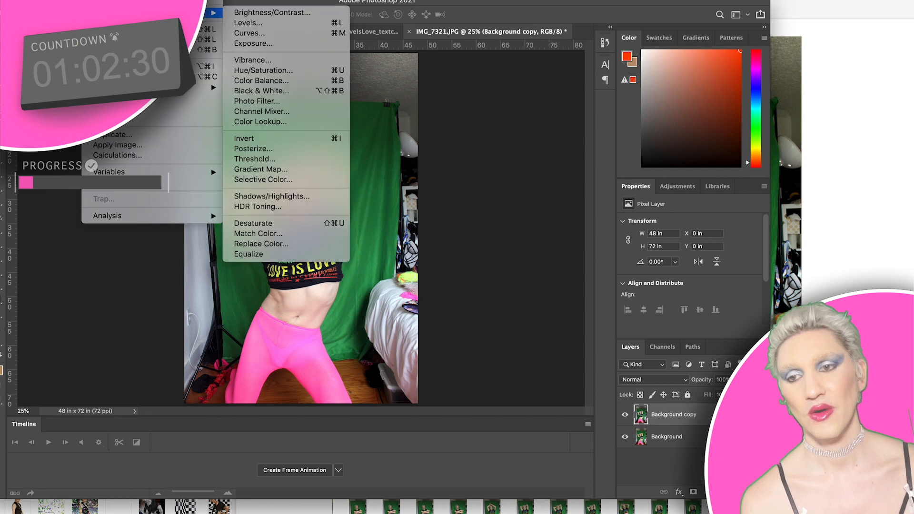
pyautogui.click(300, 24)
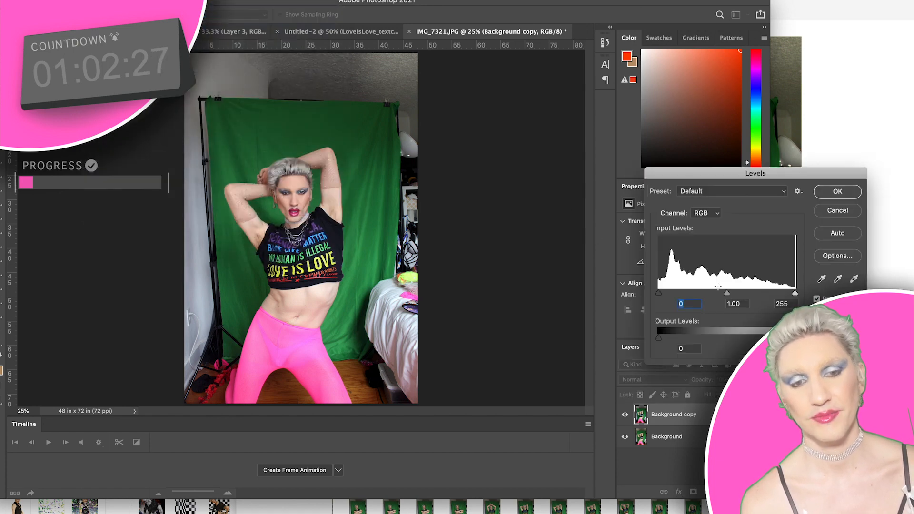
pyautogui.moveTo(727, 293); pyautogui.dragTo(719, 292)
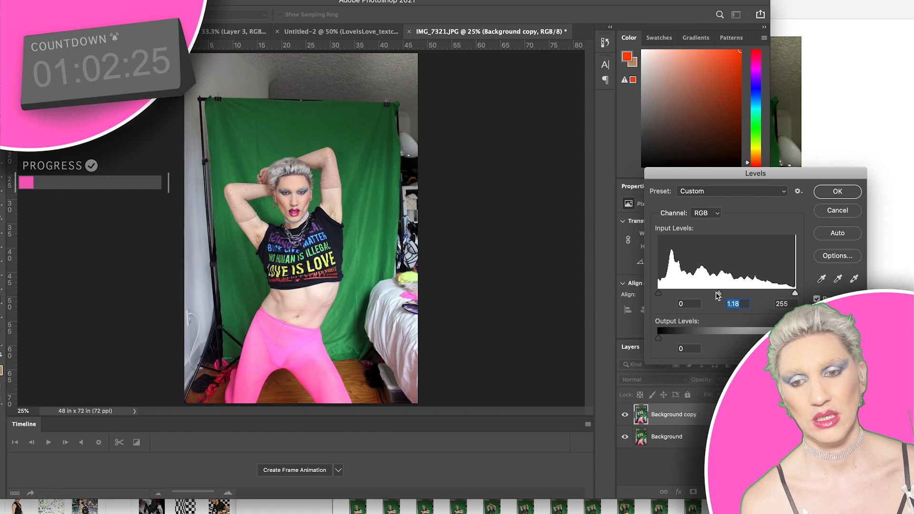
pyautogui.moveTo(663, 294); pyautogui.dragTo(668, 294)
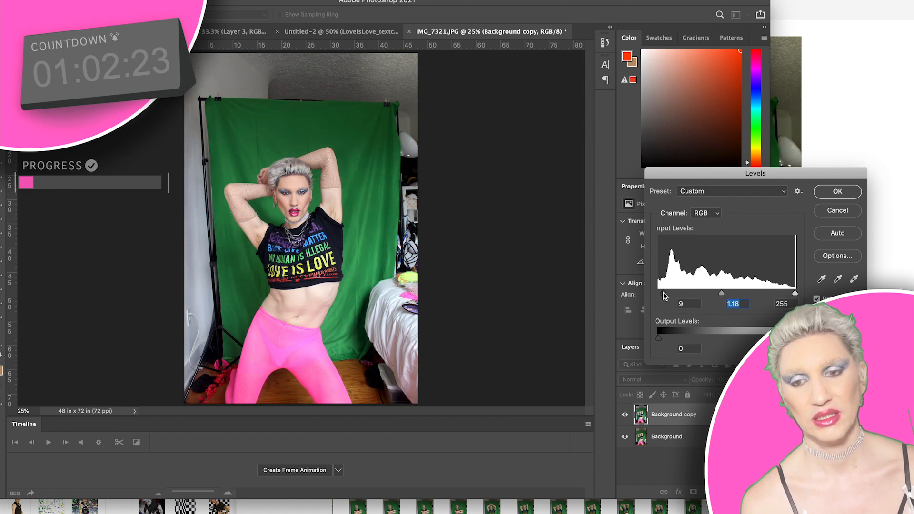
pyautogui.moveTo(794, 293); pyautogui.dragTo(791, 297)
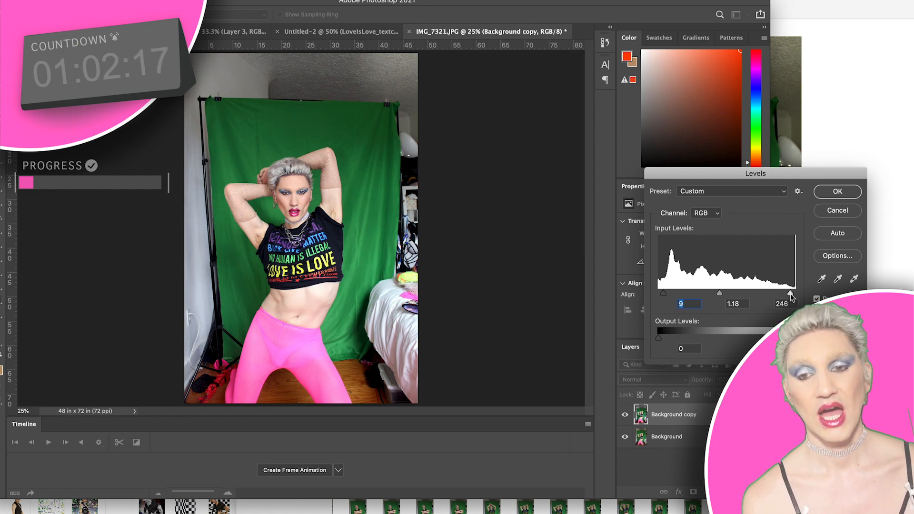
pyautogui.click(853, 192)
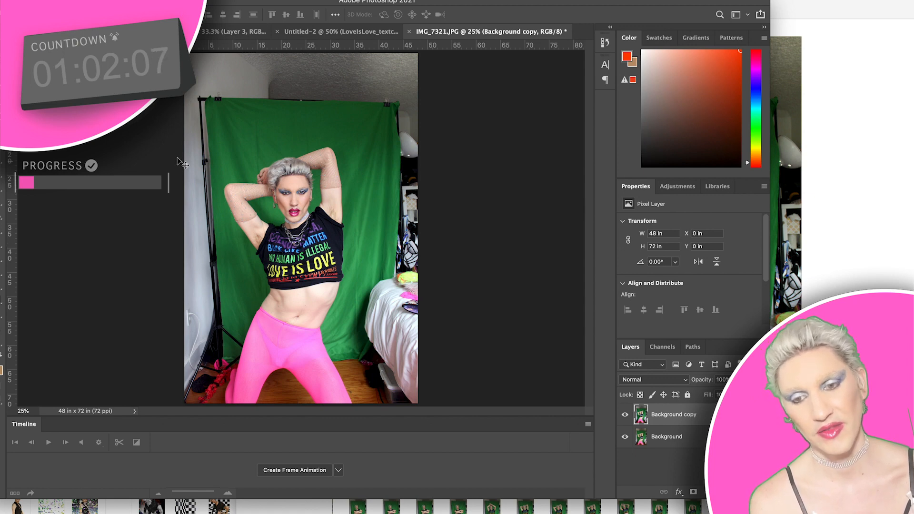
# Select the green backdrop with Color Range using Sampled Colors at fuzziness 40, sampling green in several areas of the cloth.
pyautogui.click(181, 5)
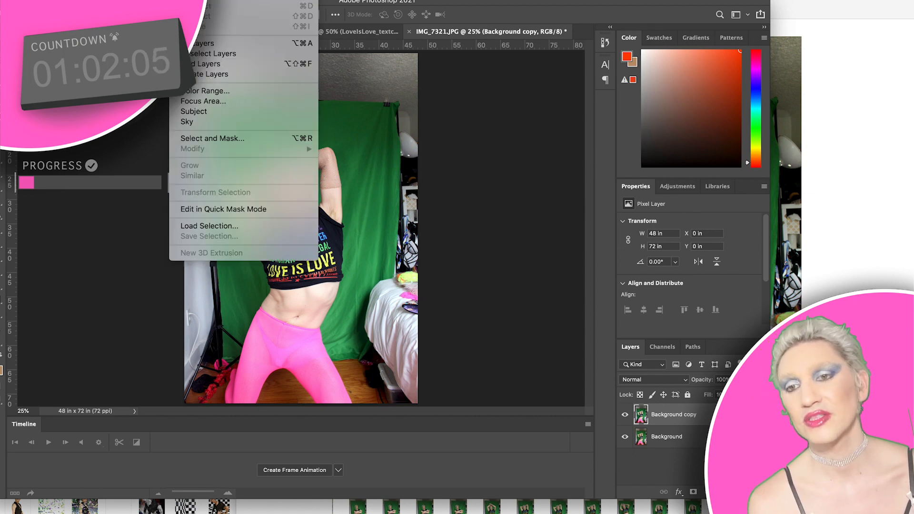
pyautogui.click(209, 92)
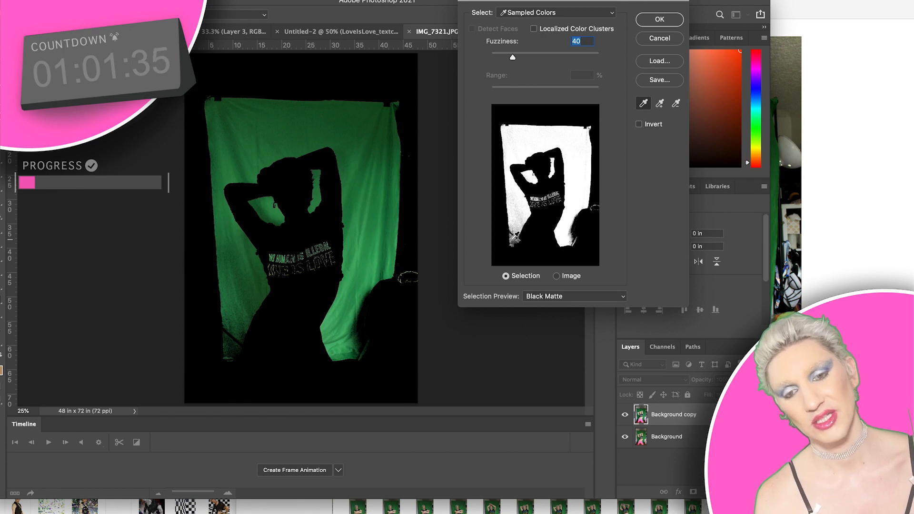
pyautogui.click(240, 335)
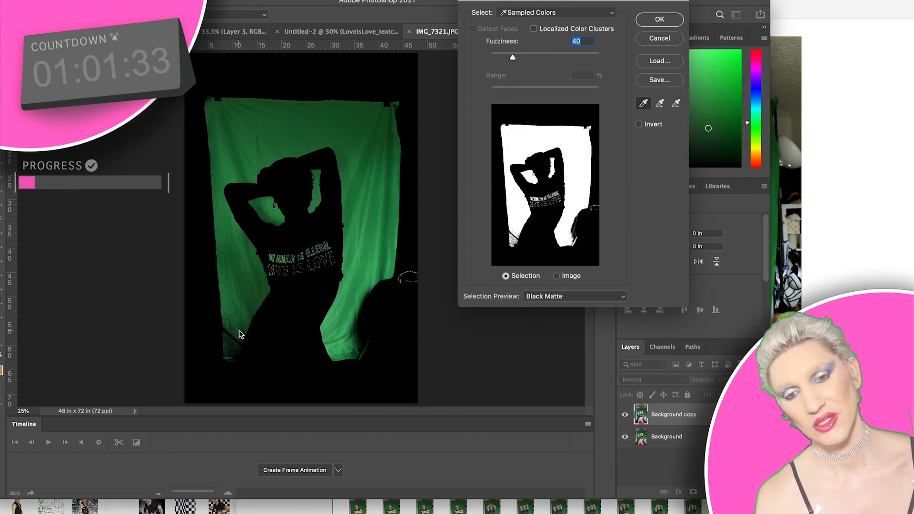
pyautogui.click(240, 346)
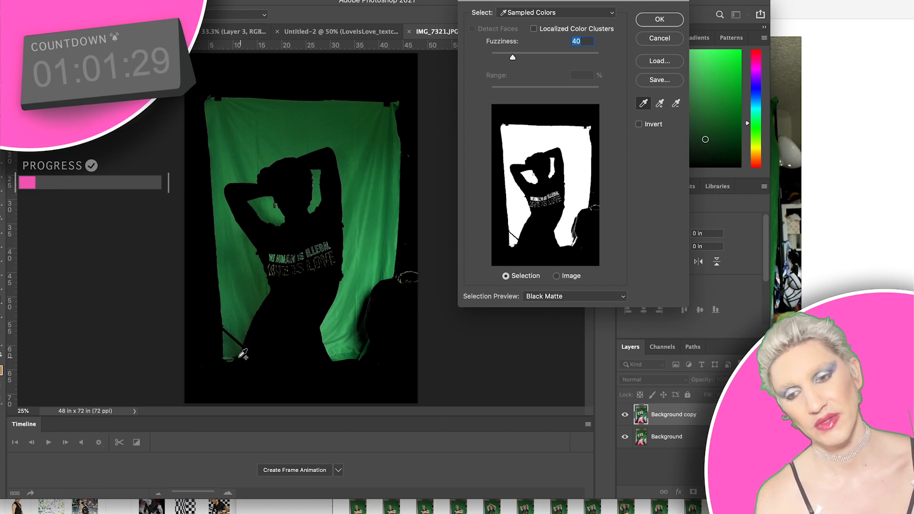
pyautogui.keyDown('shift'); pyautogui.click(342, 316); pyautogui.keyUp('shift')
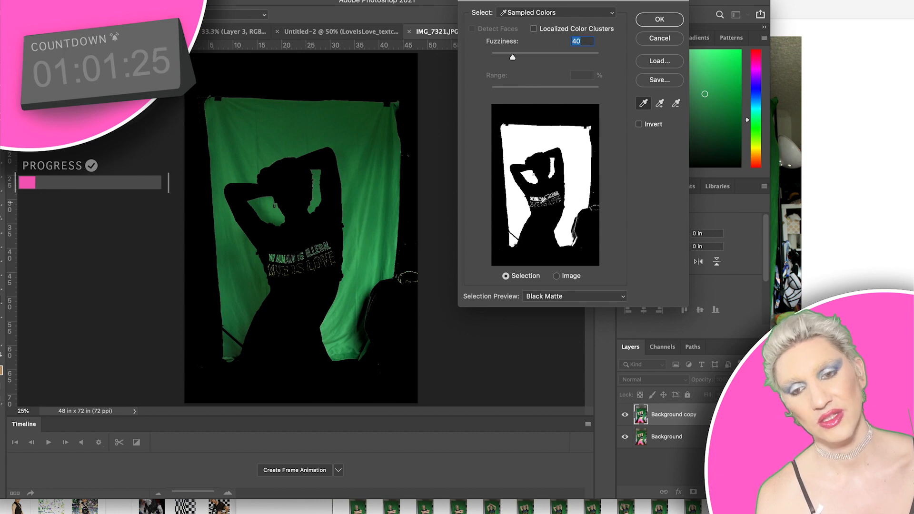
pyautogui.keyDown('shift'); pyautogui.click(366, 127); pyautogui.keyUp('shift')
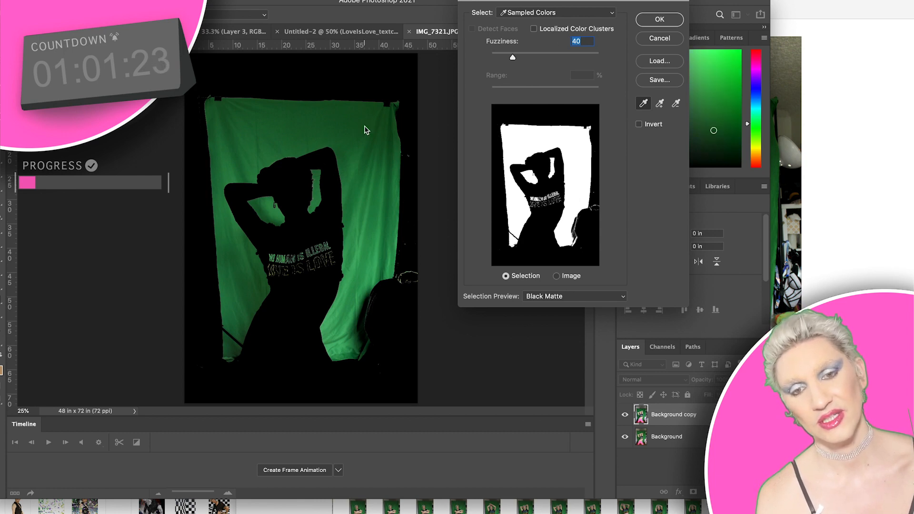
pyautogui.keyDown('shift'); pyautogui.click(356, 328); pyautogui.keyUp('shift')
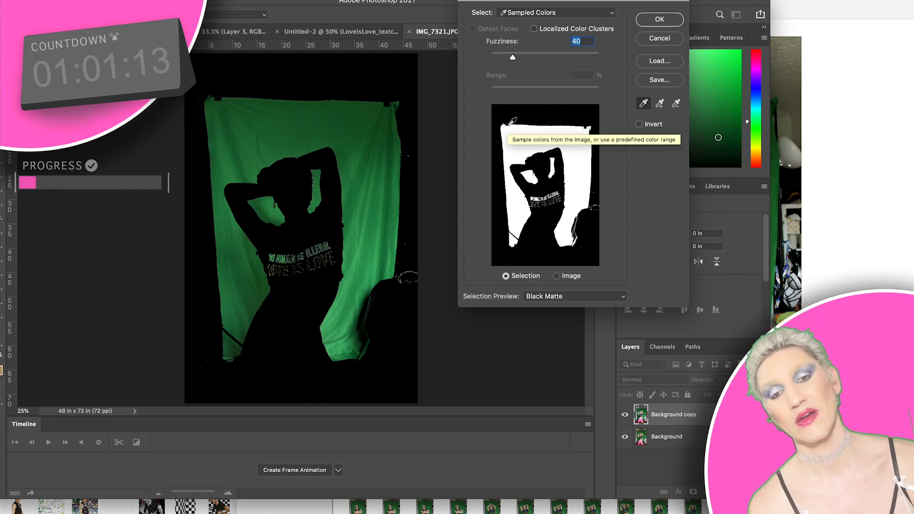
pyautogui.click(656, 22)
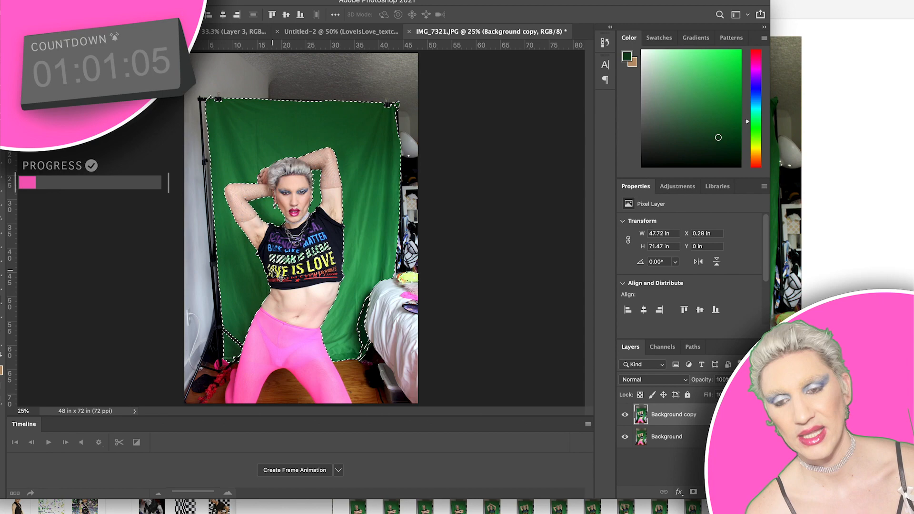
# Examine the selection edges around the face, hair, arms and shirt lettering up close.
pyautogui.press('super+plus')
pyautogui.press('super+plus')
pyautogui.press('super+plus')
pyautogui.press('super+plus')
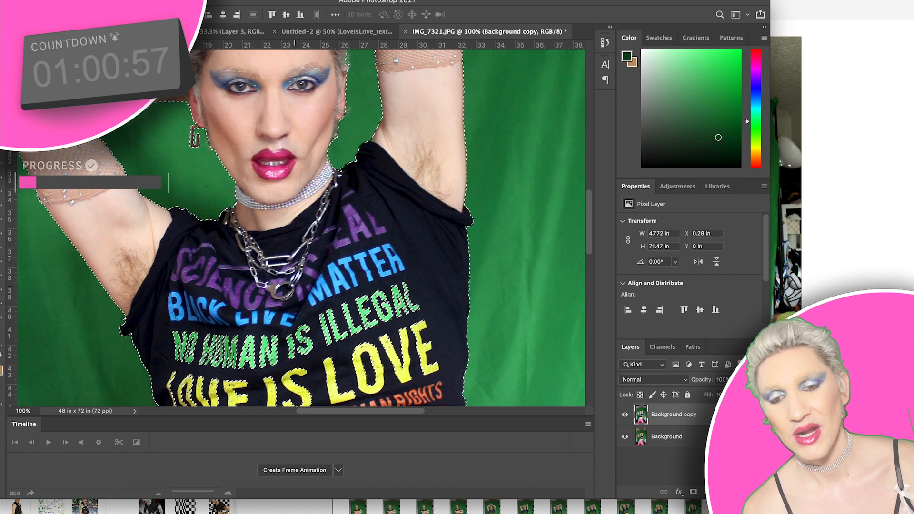
pyautogui.press('super+minus')
pyautogui.press('super+minus')
pyautogui.press('super+minus')
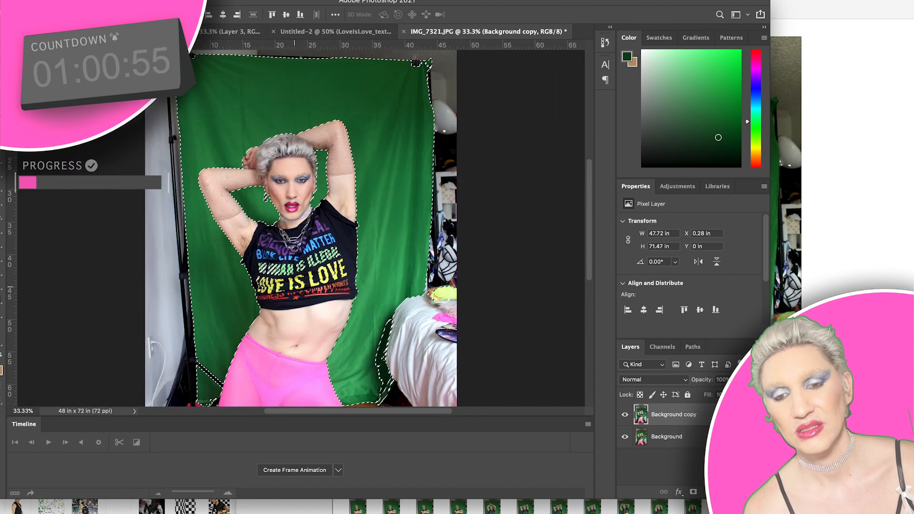
pyautogui.press('super+plus')
pyautogui.press('super+plus')
pyautogui.press('super+plus')
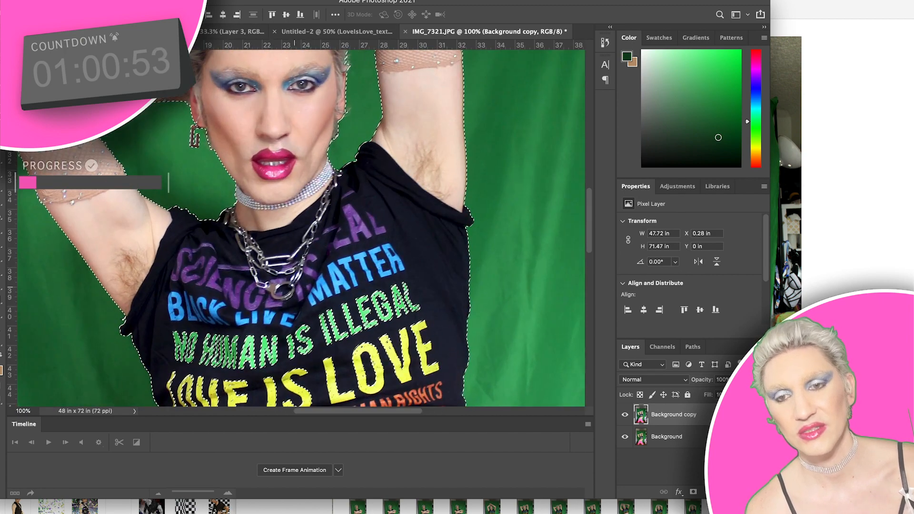
pyautogui.scroll(6, 296, 228)
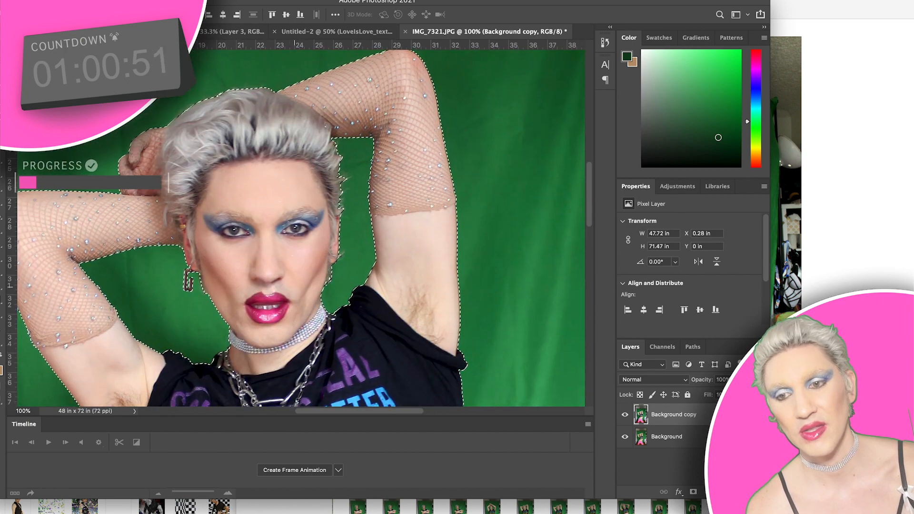
# Delete the selected green backdrop from the Background copy layer and deselect.
pyautogui.press('super+minus')
pyautogui.press('super+minus')
pyautogui.press('super+minus')
pyautogui.press('super+minus')
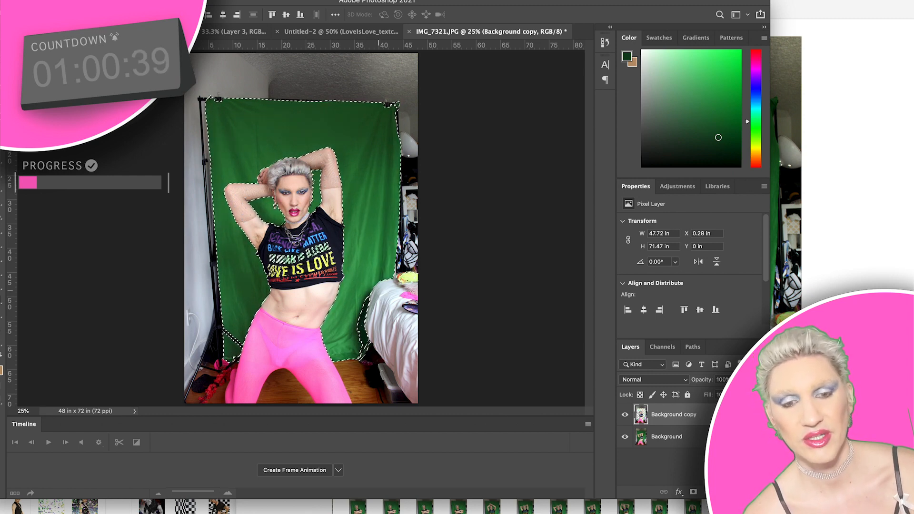
pyautogui.press('m')
pyautogui.hotkey('ctrl', 'd')
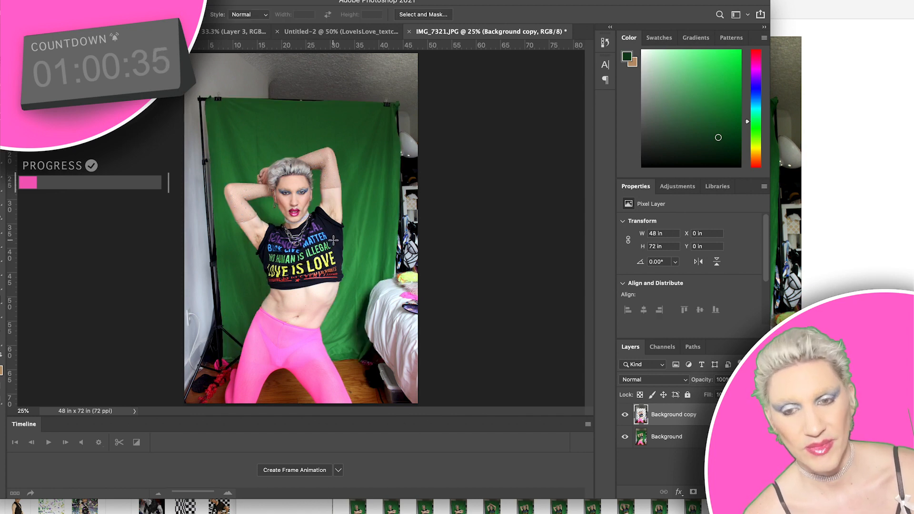
# Lasso the shirt's lettering on the Background layer and copy it to a new layer above Background copy.
pyautogui.click(663, 437)
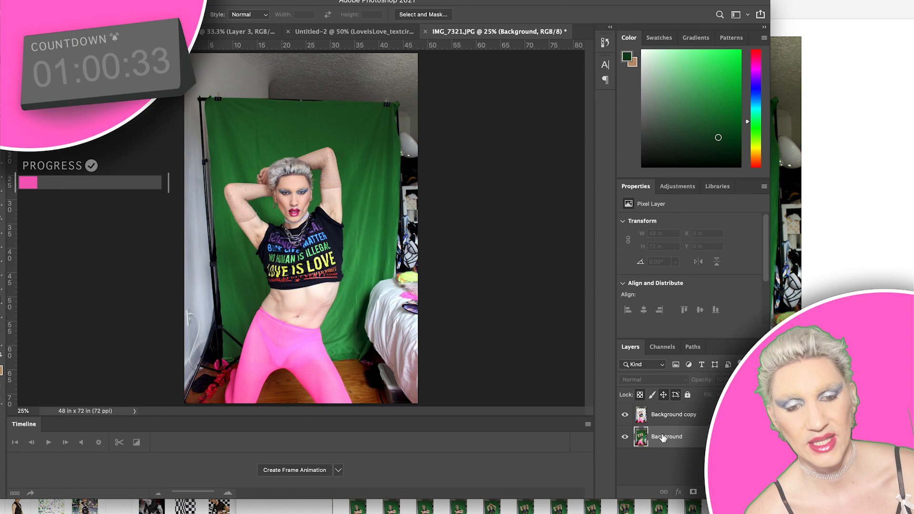
pyautogui.moveTo(263, 247); pyautogui.dragTo(312, 260)
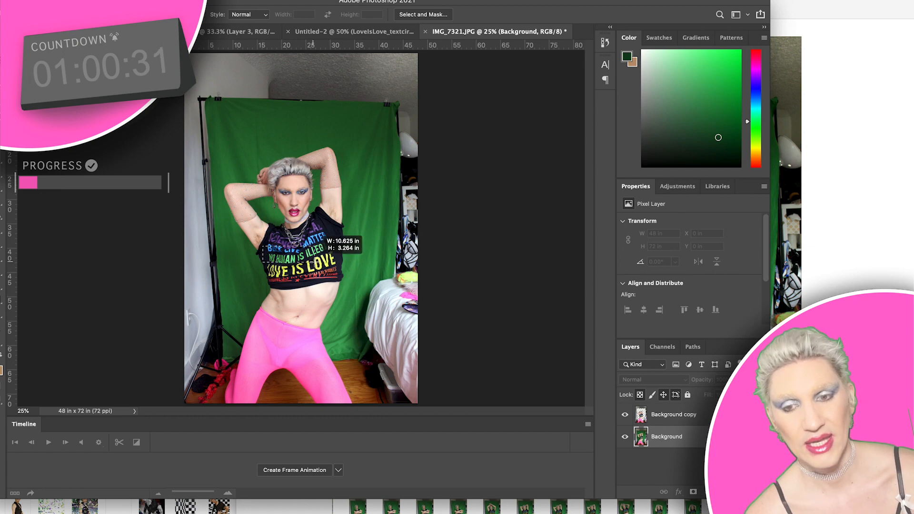
pyautogui.click(319, 234)
pyautogui.press('l')
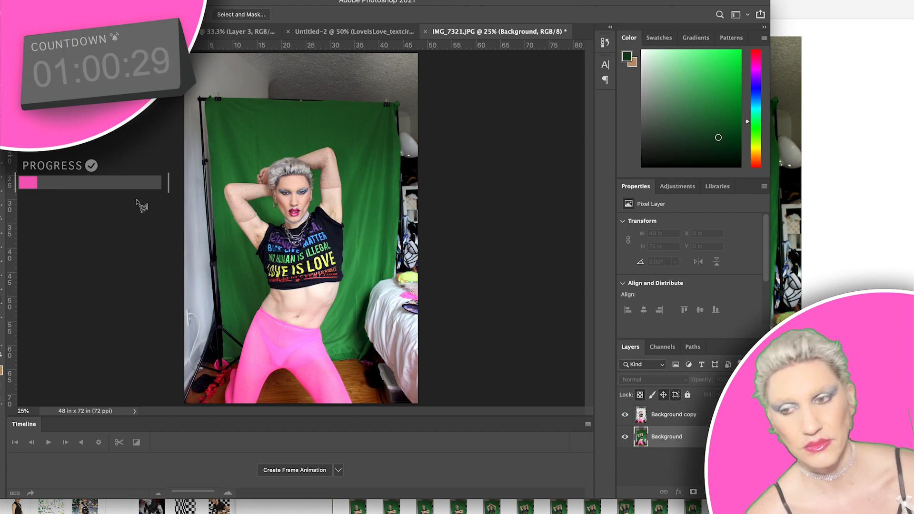
pyautogui.moveTo(266, 261)
pyautogui.mouseDown()
pyautogui.moveTo(281, 275)
pyautogui.moveTo(342, 271)
pyautogui.moveTo(334, 244)
pyautogui.mouseUp()
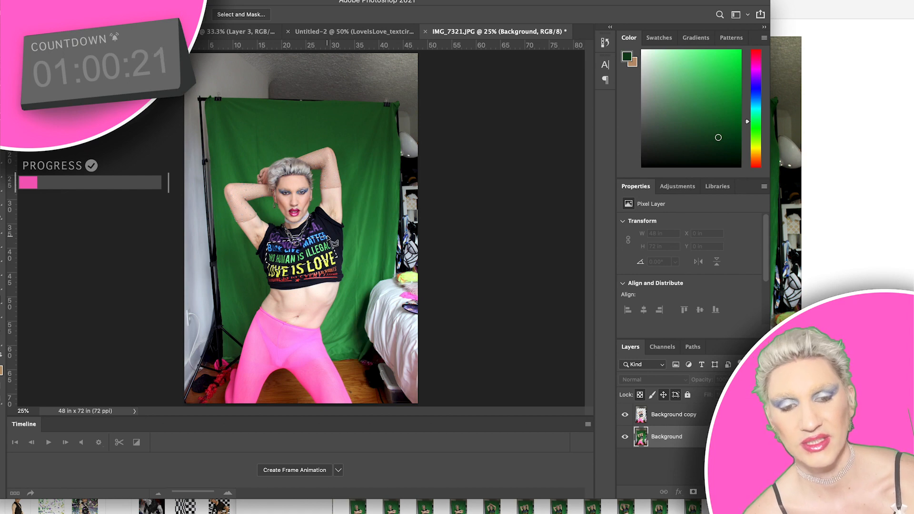
pyautogui.click(658, 417)
pyautogui.hotkey('ctrl', 'j')
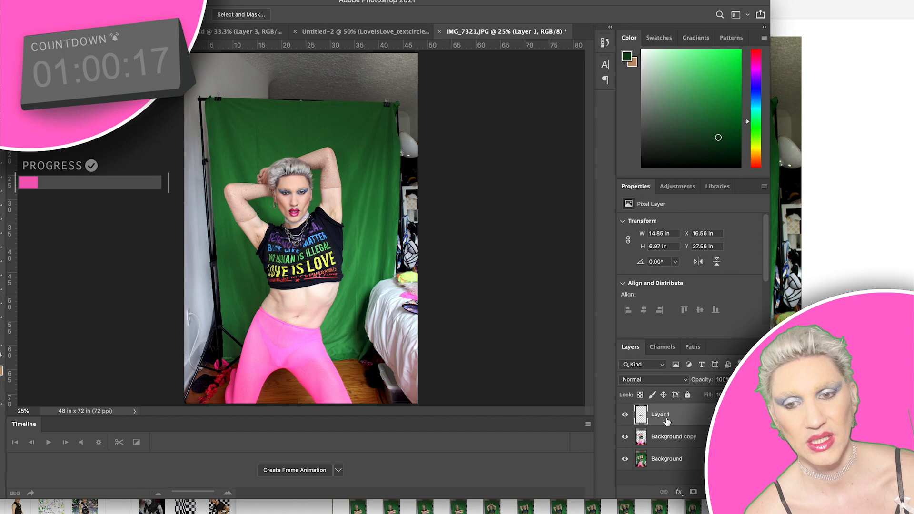
# Hide the Background layer, then duplicate the Background copy layer and hide the original copy.
pyautogui.click(626, 416)
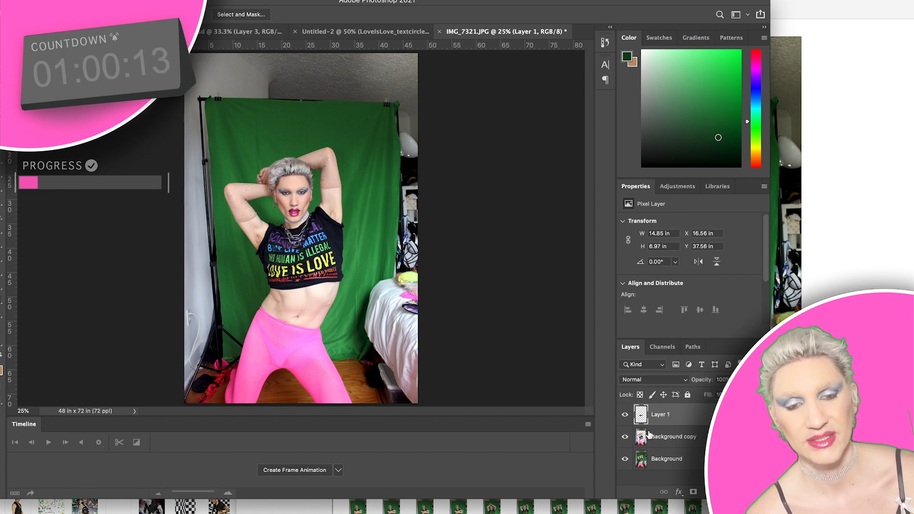
pyautogui.click(624, 459)
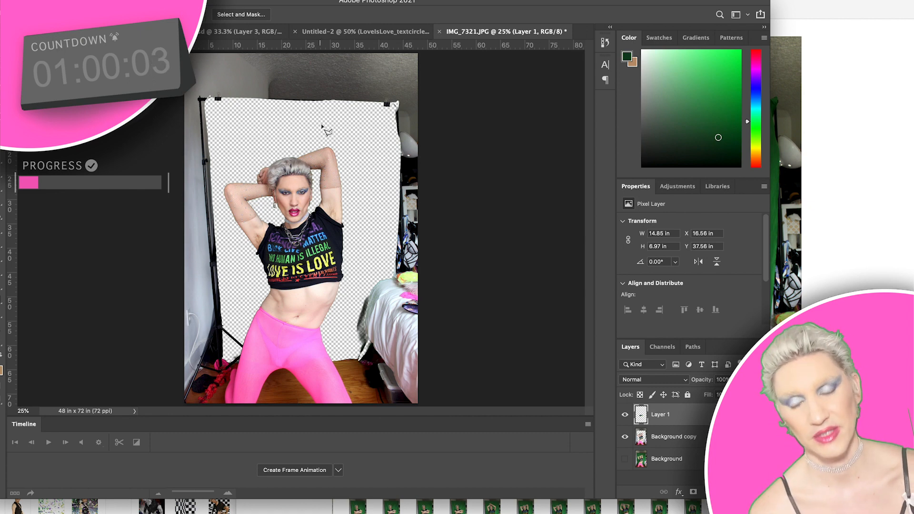
pyautogui.moveTo(643, 436); pyautogui.dragTo(737, 491)
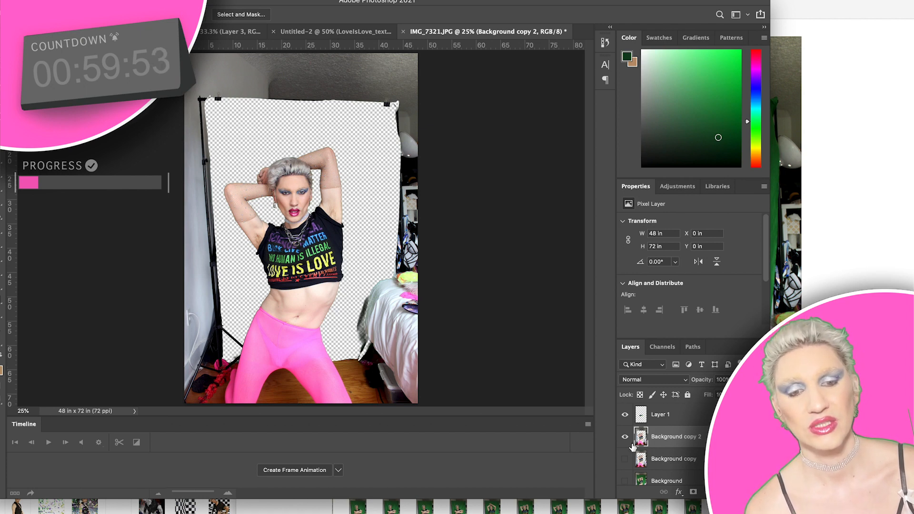
# Outline the room above and to the left of the figure with the Polygonal Lasso on Background copy 2 and delete it.
pyautogui.click(456, 135)
pyautogui.click(223, 138)
pyautogui.click(218, 192)
pyautogui.click(238, 269)
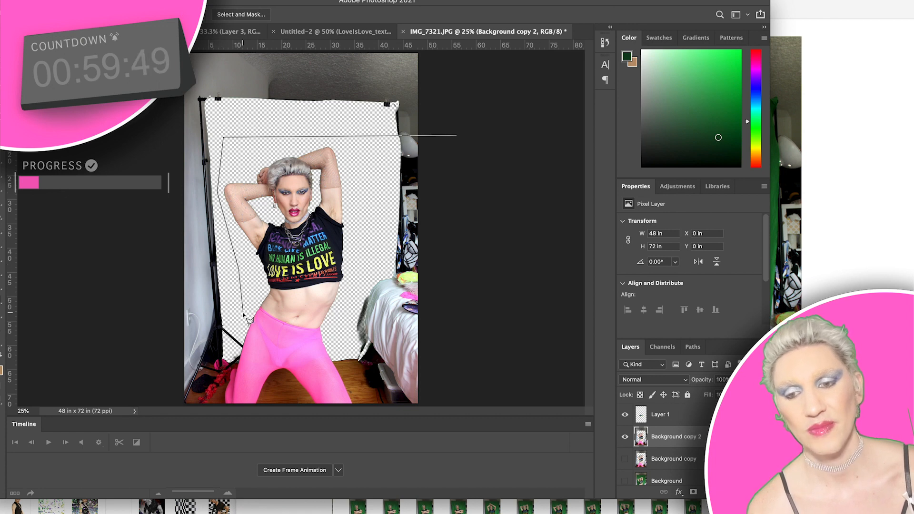
pyautogui.click(237, 361)
pyautogui.click(160, 367)
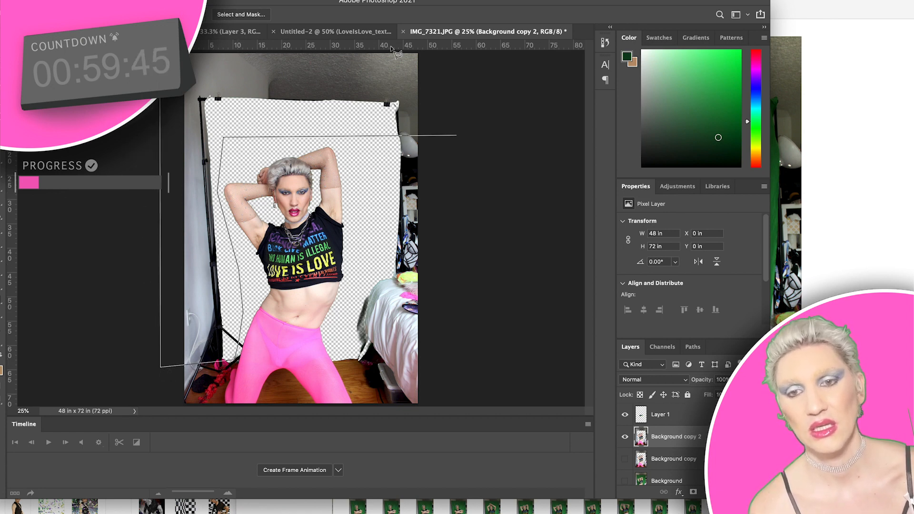
pyautogui.click(440, 51)
pyautogui.click(461, 96)
pyautogui.doubleClick(461, 95)
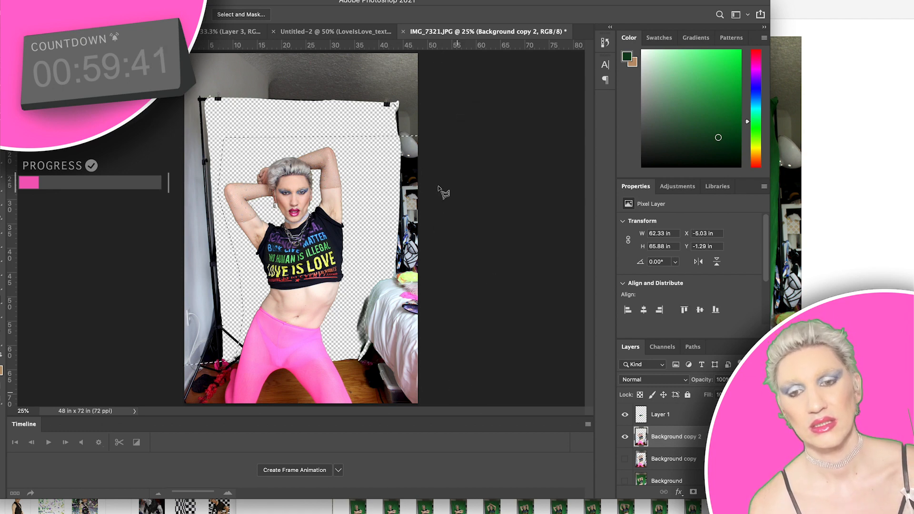
pyautogui.press('Delete')
# Outline the bed, floor and clutter to the right of the figure with the Polygonal Lasso, delete them and deselect.
pyautogui.click(450, 87)
pyautogui.click(357, 90)
pyautogui.click(362, 202)
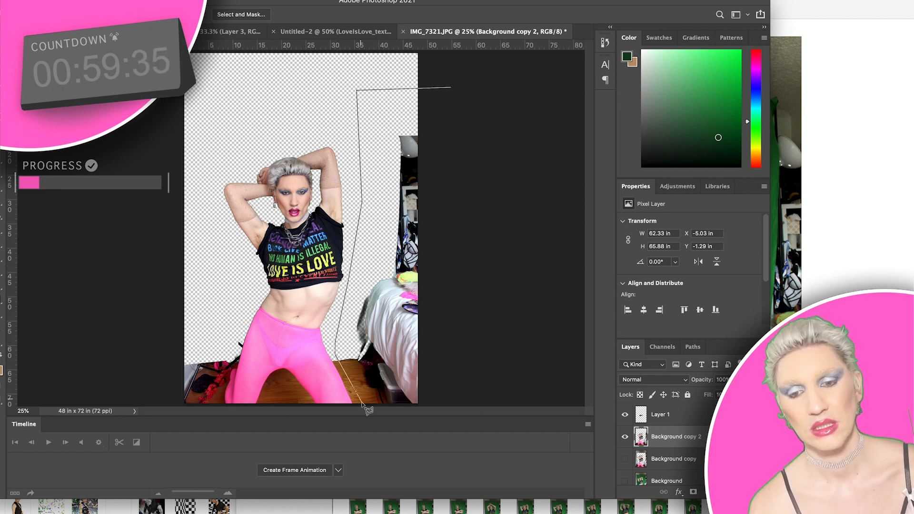
pyautogui.click(445, 407)
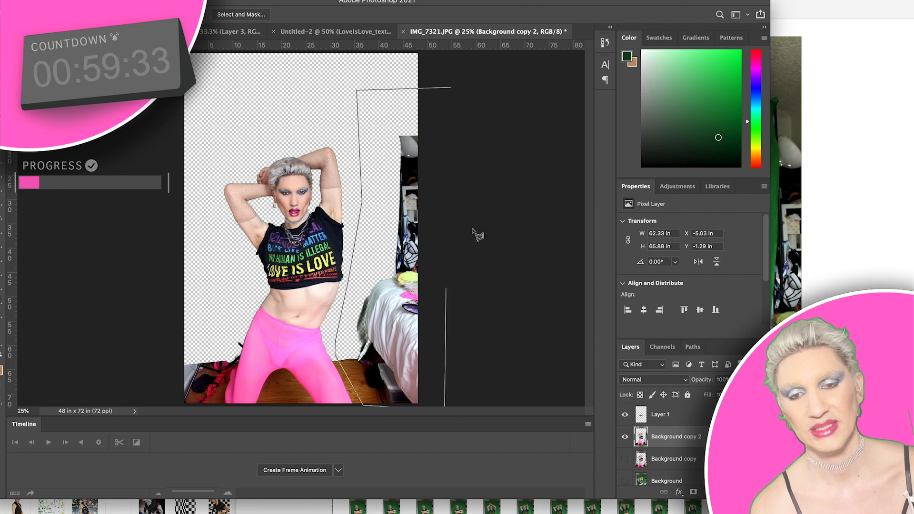
pyautogui.doubleClick(481, 213)
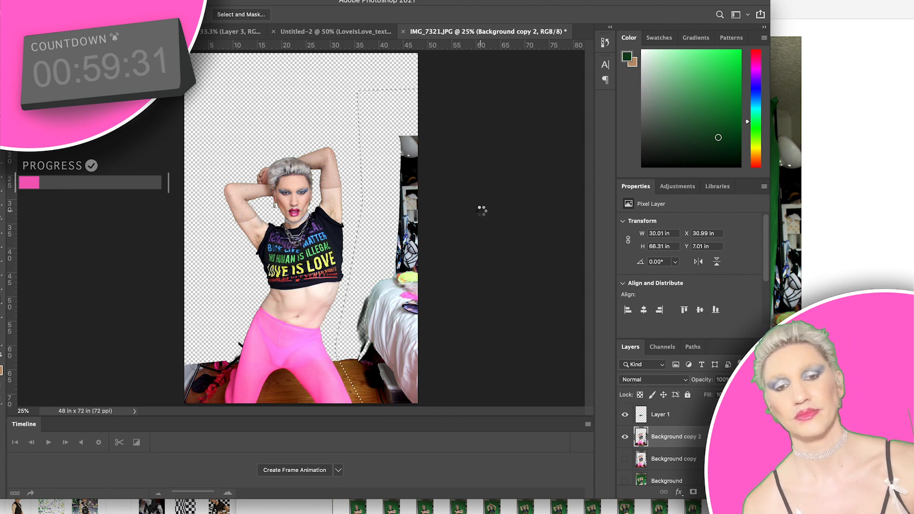
pyautogui.press('Delete')
pyautogui.hotkey('ctrl', 'd')
# Outline the remaining clutter at the photo's lower left with the Polygonal Lasso, delete it and deselect.
pyautogui.click(162, 308)
pyautogui.click(228, 321)
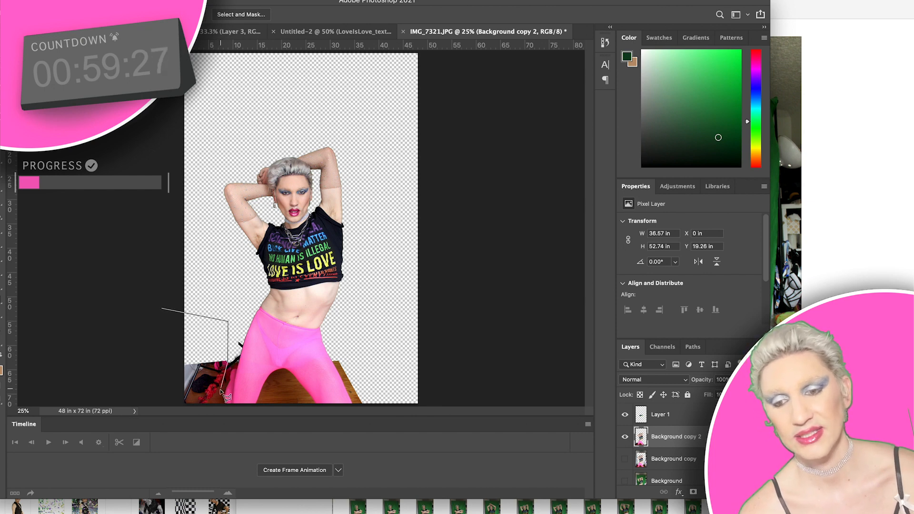
pyautogui.click(218, 408)
pyautogui.click(164, 408)
pyautogui.doubleClick(143, 358)
pyautogui.press('Delete')
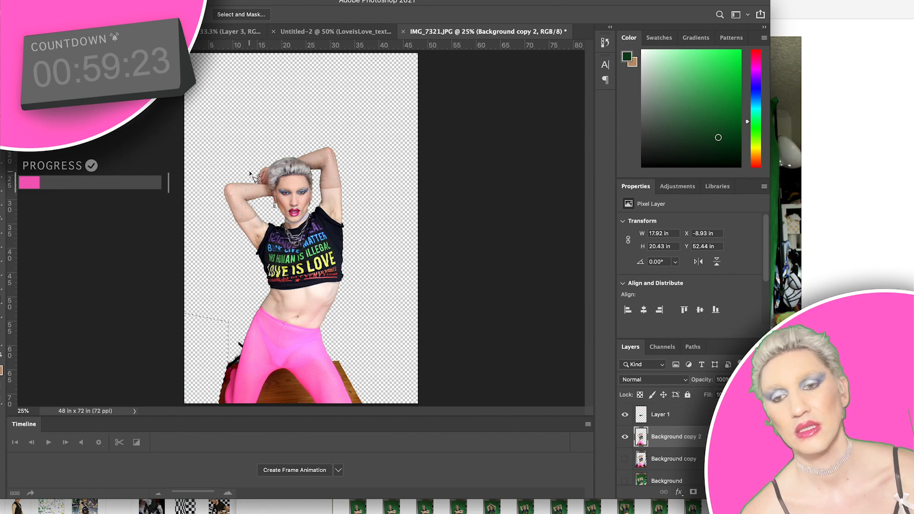
pyautogui.hotkey('ctrl', 'd')
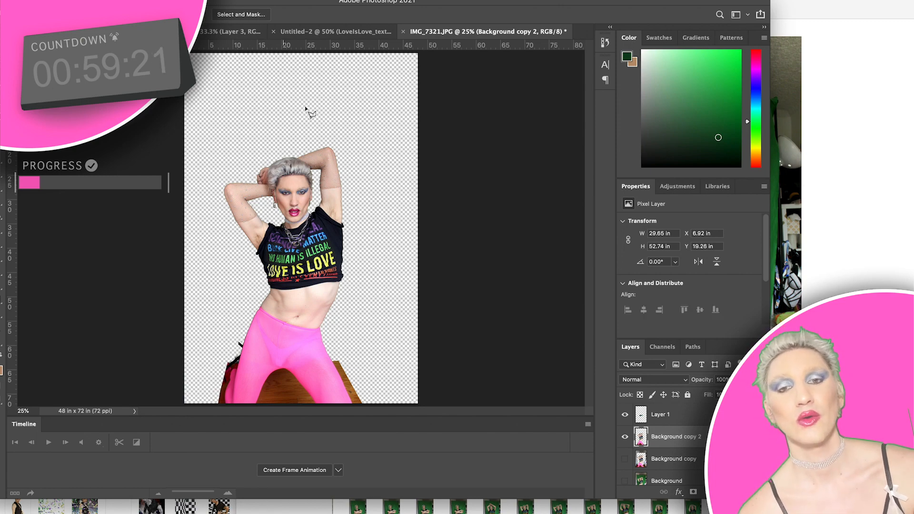
# Move the Photoshop window aside and switch to the Fall photos folder in Finder.
pyautogui.moveTo(461, 4); pyautogui.dragTo(548, 58)
pyautogui.moveTo(215, 30); pyautogui.dragTo(268, 29)
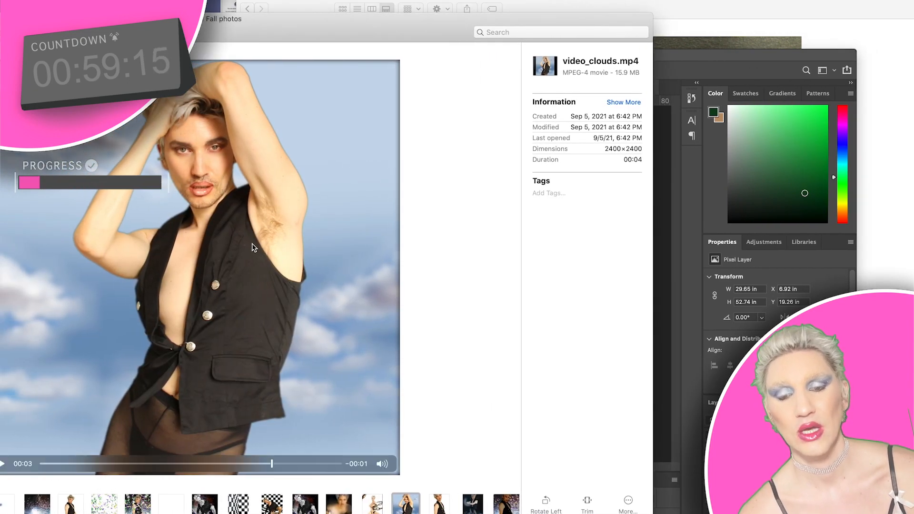
pyautogui.click(669, 60)
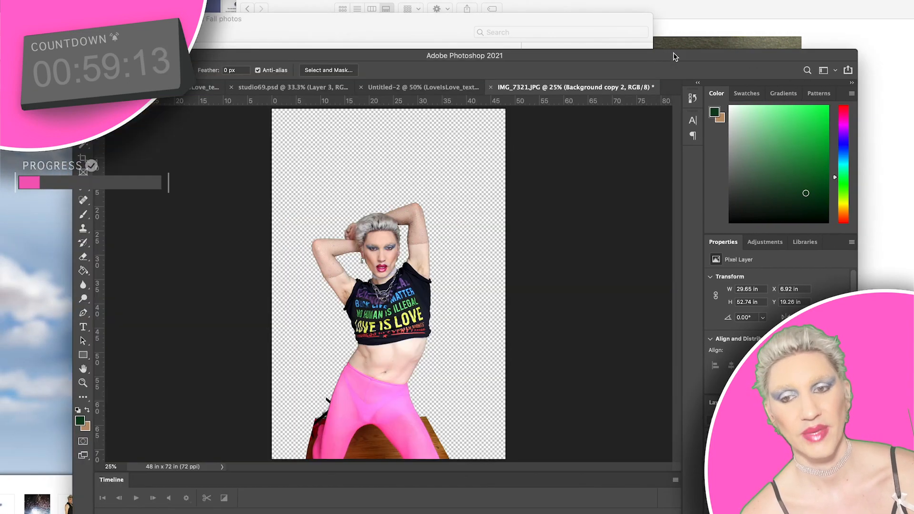
pyautogui.moveTo(670, 61); pyautogui.dragTo(732, 24)
pyautogui.click(109, 229)
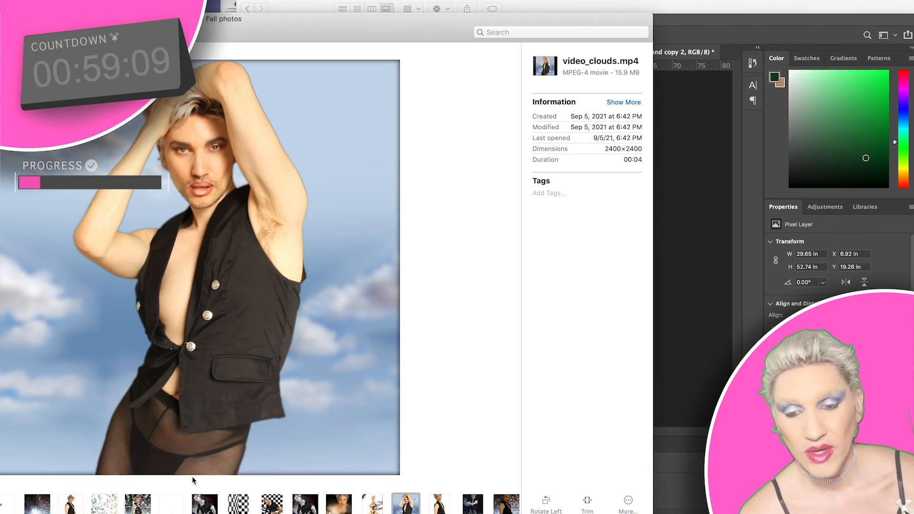
# Look through the Fall photos folder's thumbnails for finished cutout images among the green-screen shots.
pyautogui.hscroll(3, 427, 506)
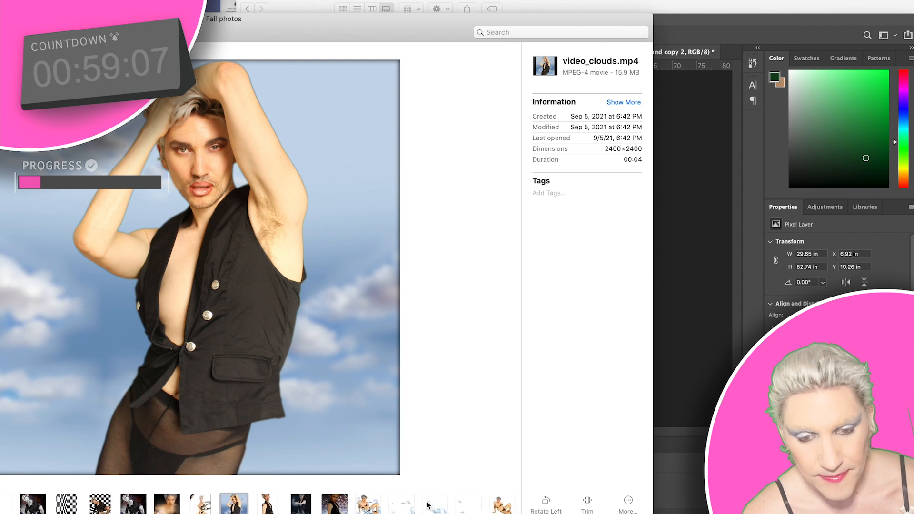
pyautogui.hscroll(-6, 427, 504)
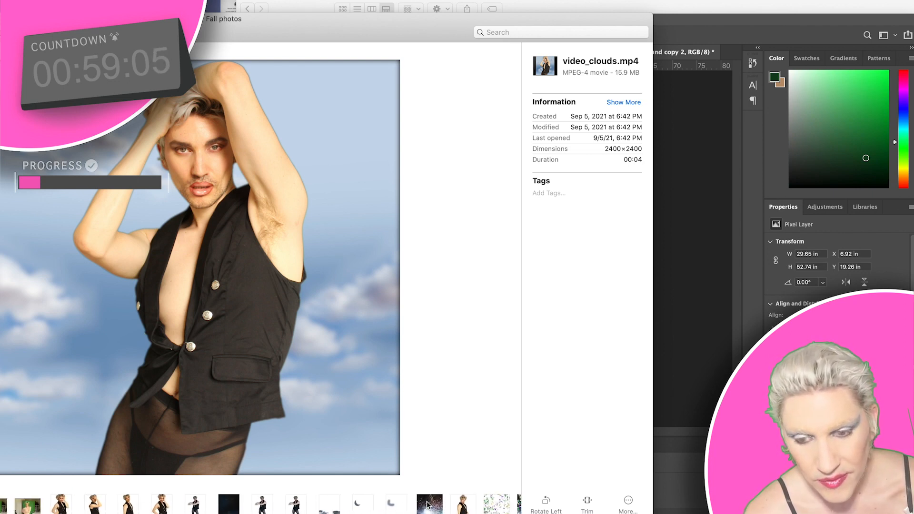
pyautogui.hscroll(-3, 427, 504)
pyautogui.hscroll(-1, 427, 505)
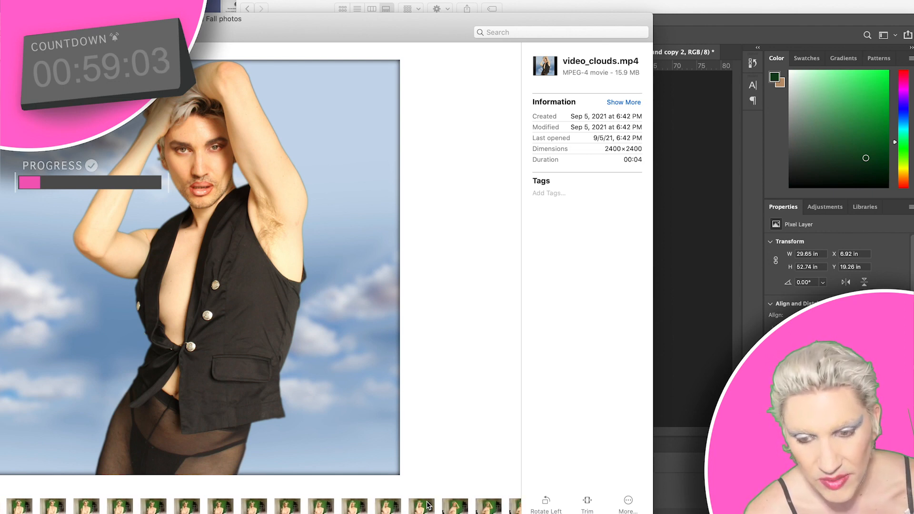
pyautogui.hscroll(-3, 427, 505)
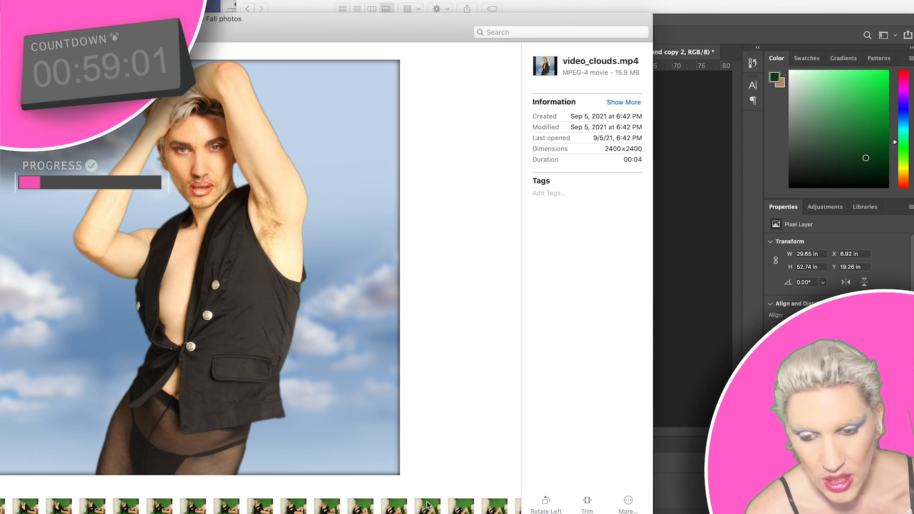
pyautogui.hscroll(-3, 426, 505)
pyautogui.hscroll(-3, 260, 505)
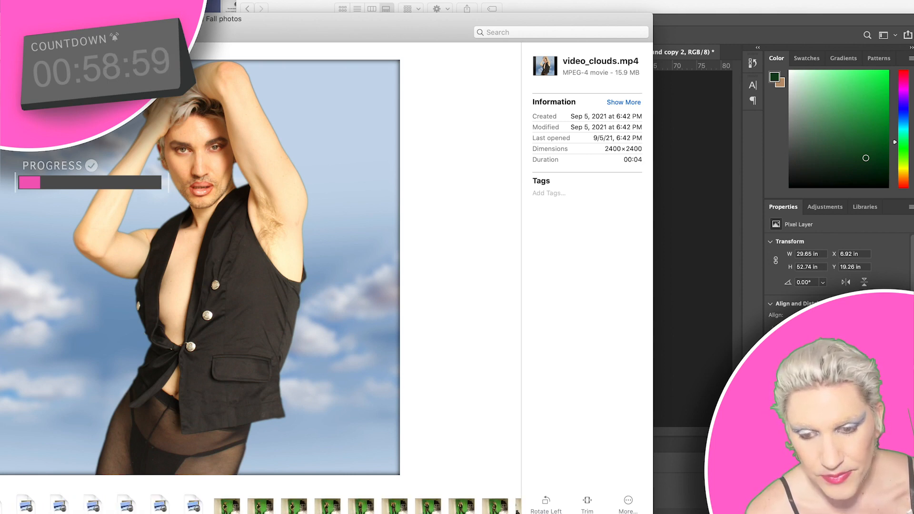
pyautogui.hscroll(1, 335, 506)
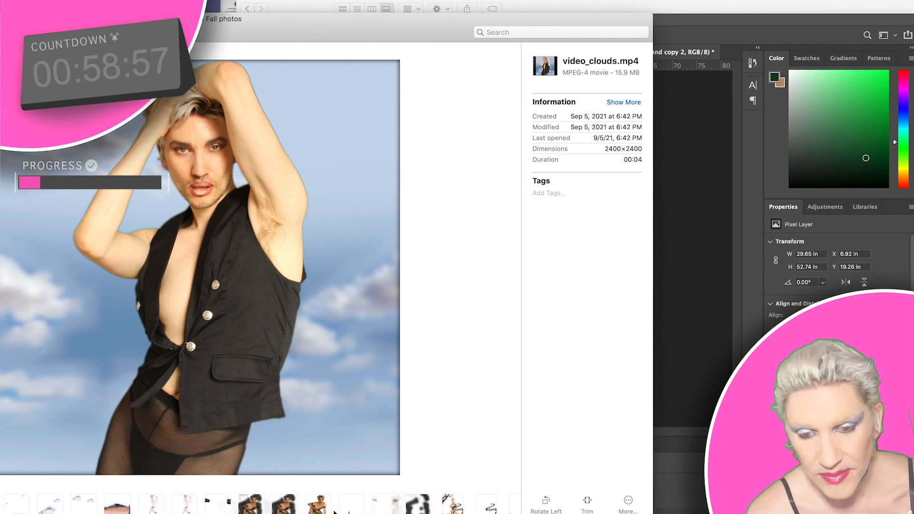
pyautogui.hscroll(3, 335, 505)
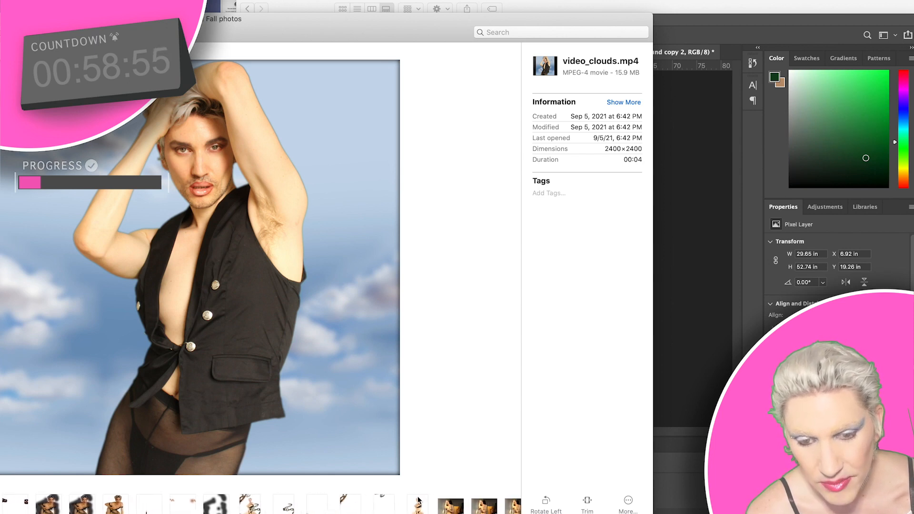
pyautogui.hscroll(3, 348, 503)
pyautogui.hscroll(-5, 348, 503)
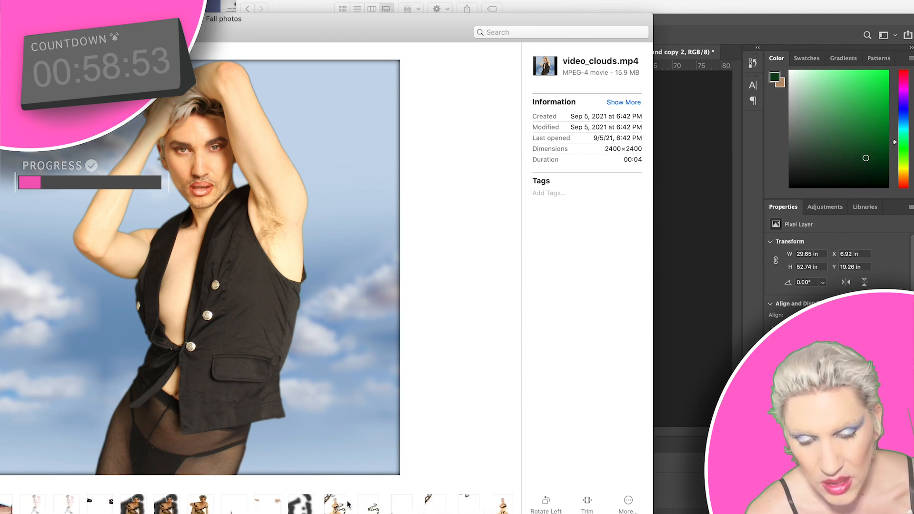
pyautogui.hscroll(1, 347, 504)
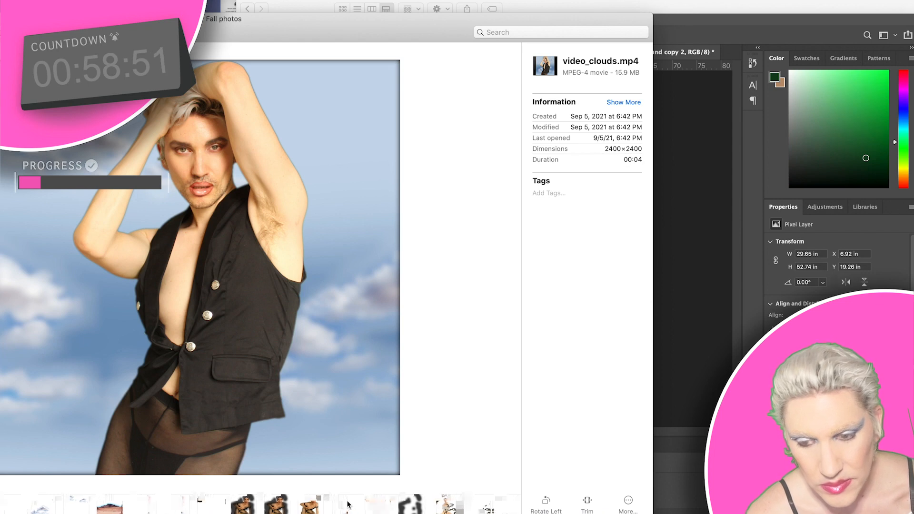
pyautogui.hscroll(4, 348, 504)
pyautogui.hscroll(3, 347, 503)
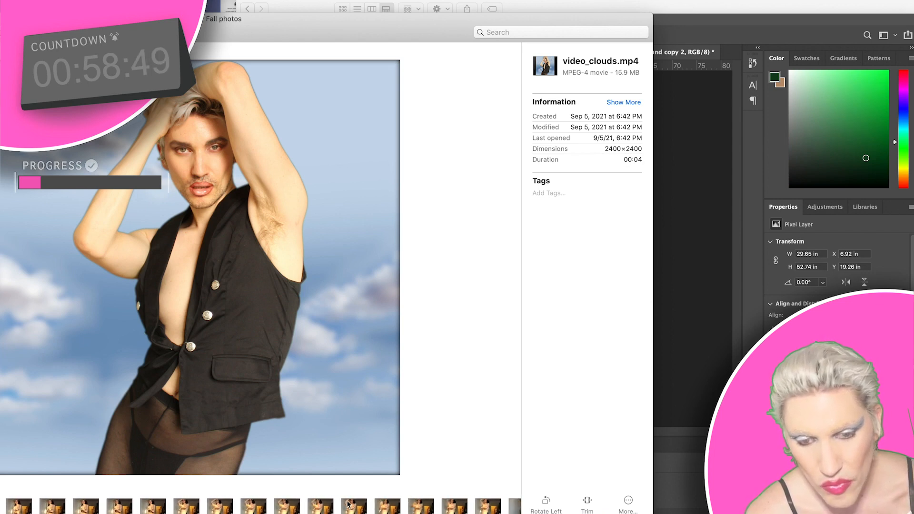
pyautogui.hscroll(2, 348, 504)
pyautogui.hscroll(5, 347, 504)
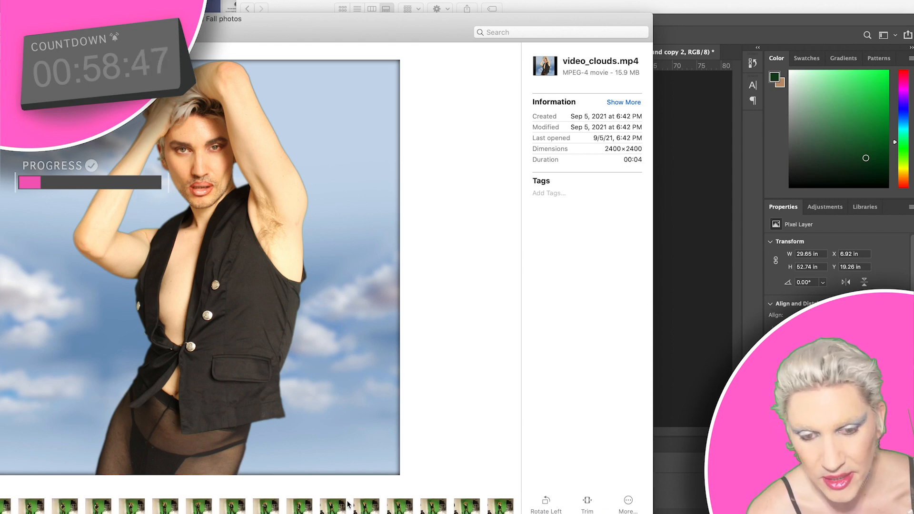
pyautogui.hscroll(2, 347, 504)
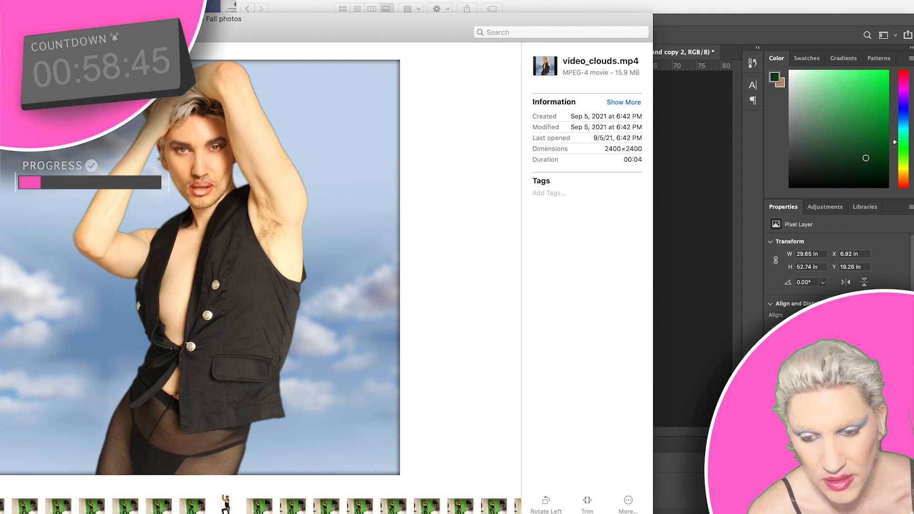
# Preview the cutout files IMG_1276.psd and IMG_1305.psd in the Fall photos folder.
pyautogui.click(226, 505)
pyautogui.hscroll(3, 226, 507)
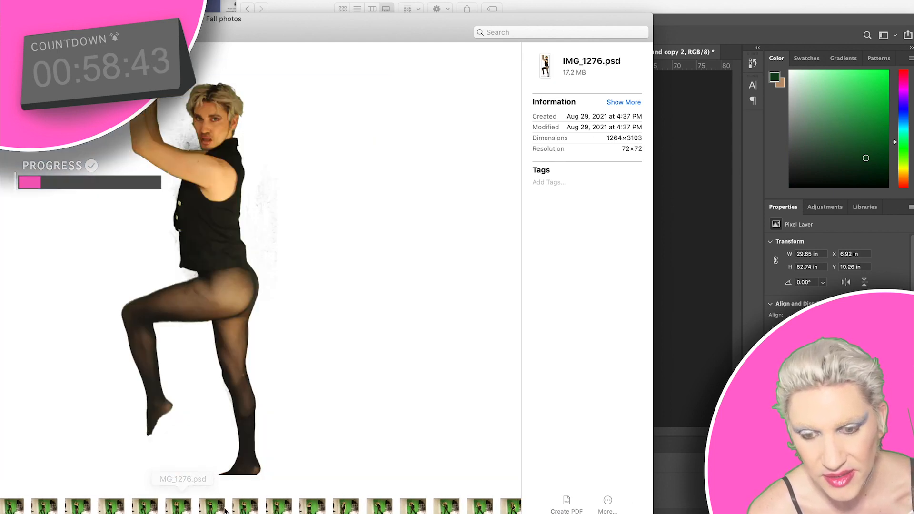
pyautogui.hscroll(-3, 252, 504)
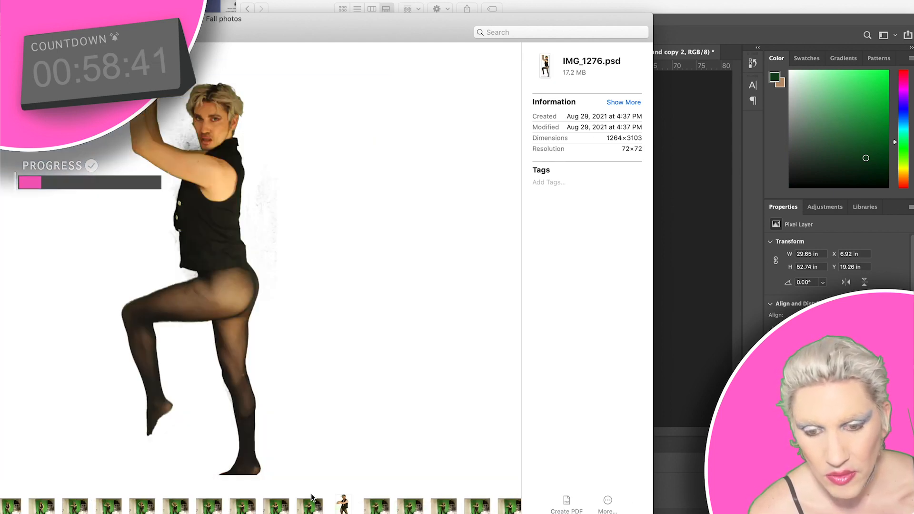
pyautogui.click(345, 505)
pyautogui.hscroll(3, 344, 507)
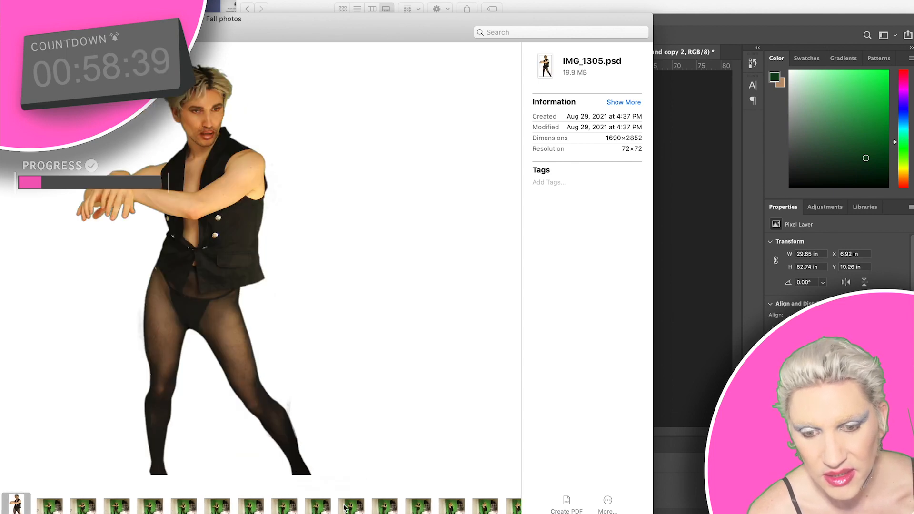
pyautogui.hscroll(-3, 344, 507)
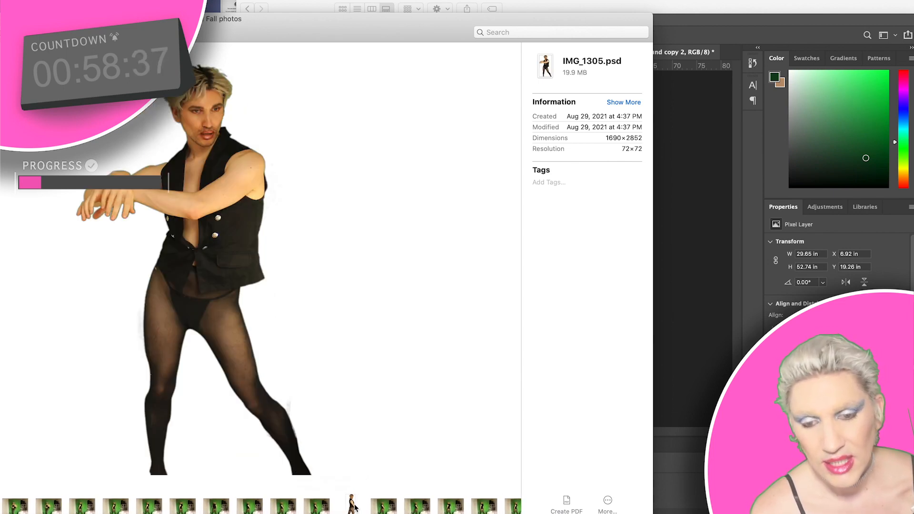
# Find the arms-raised cutout IMG_1350.psd further along in the Fall photos folder and preview it.
pyautogui.hscroll(3, 354, 508)
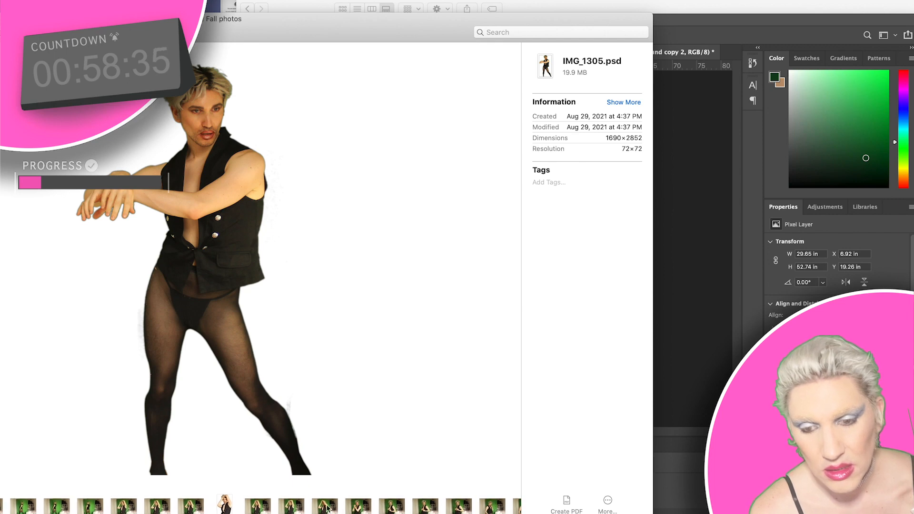
pyautogui.click(233, 505)
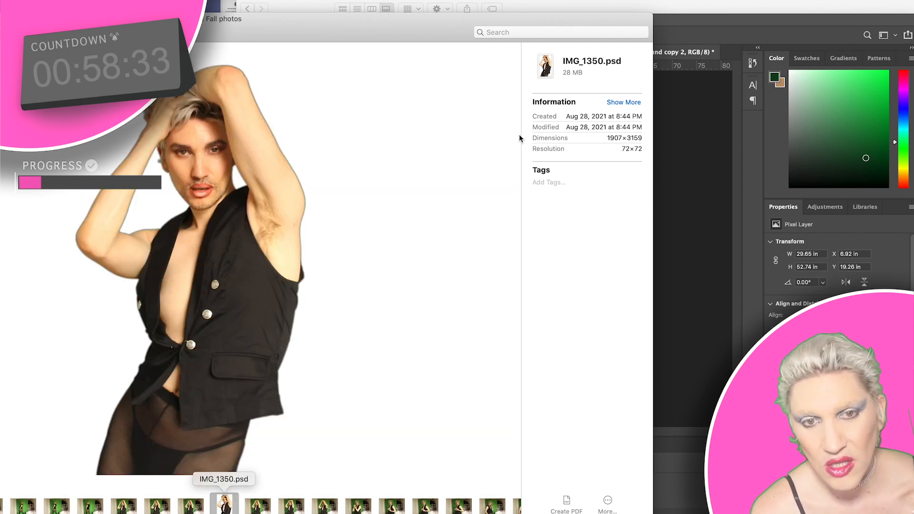
pyautogui.click(250, 508)
pyautogui.click(233, 509)
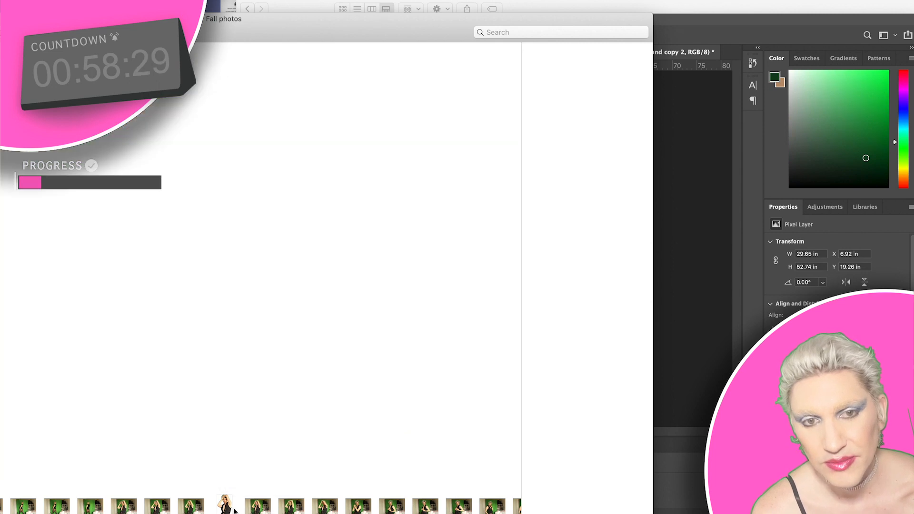
pyautogui.click(229, 509)
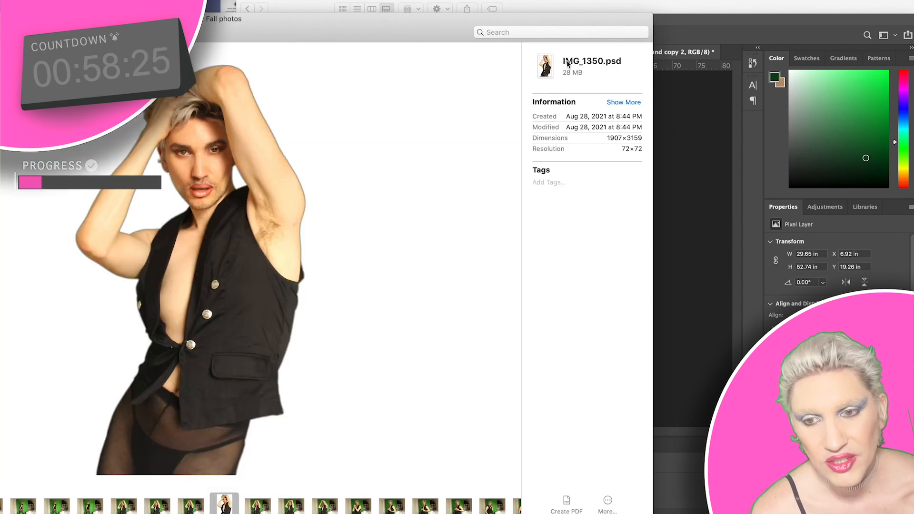
# Look through the thumbnails following IMG_1350.psd in the Fall photos folder for further cutouts among the green-screen shots.
pyautogui.hscroll(3, 332, 505)
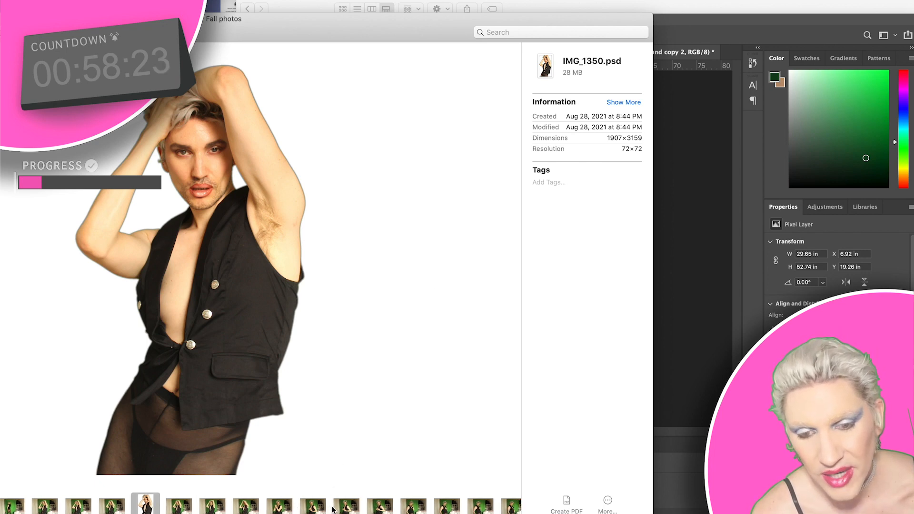
pyautogui.hscroll(6, 333, 505)
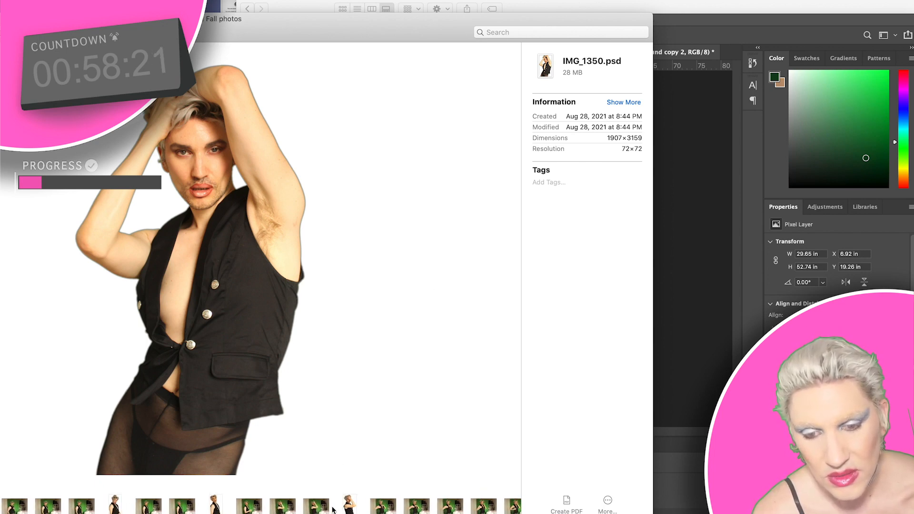
pyautogui.hscroll(6, 332, 506)
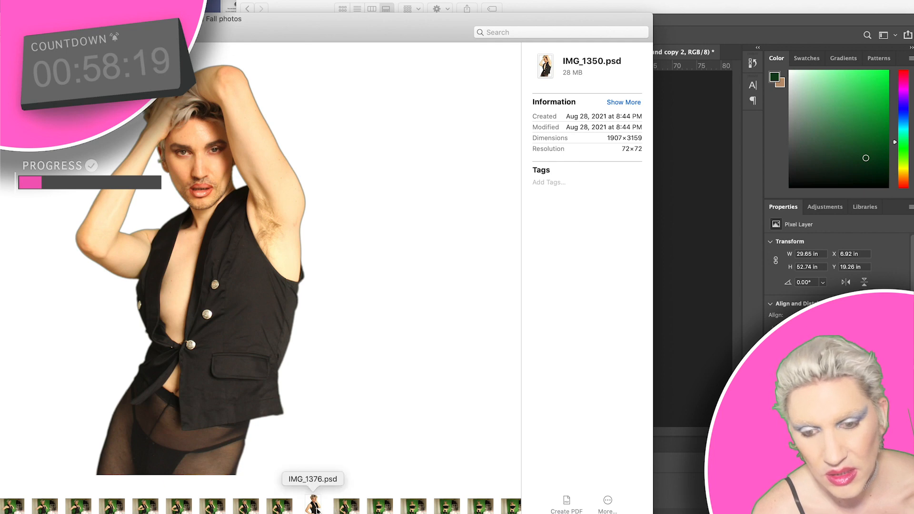
pyautogui.hscroll(8, 316, 505)
pyautogui.hscroll(8, 316, 510)
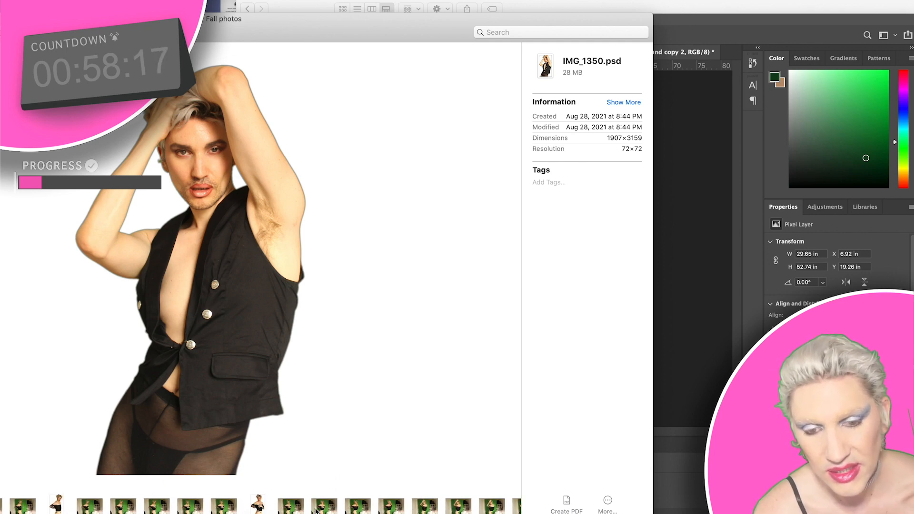
pyautogui.hscroll(-6, 316, 511)
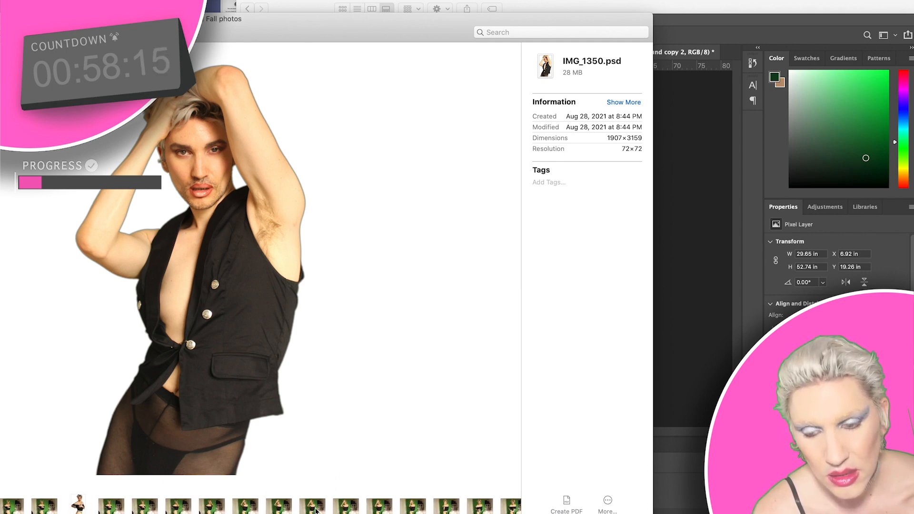
pyautogui.hscroll(3, 316, 510)
pyautogui.hscroll(-3, 316, 510)
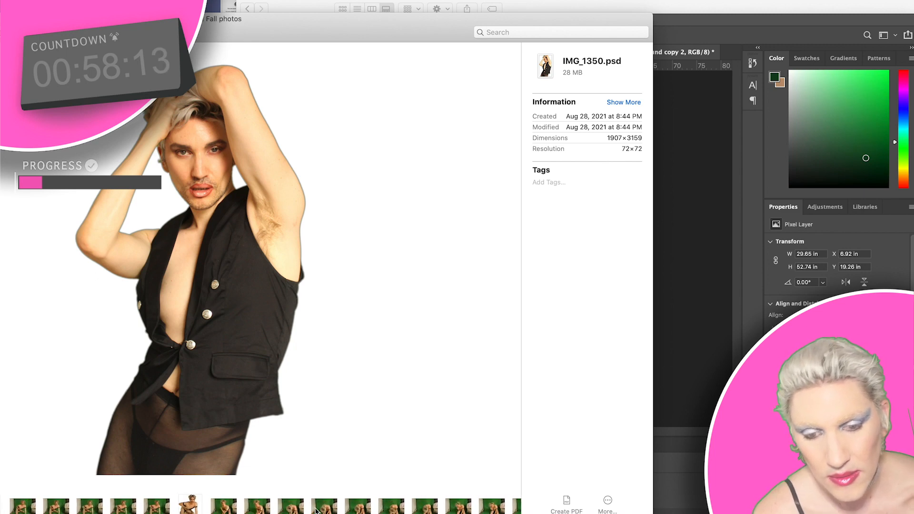
pyautogui.hscroll(3, 316, 511)
pyautogui.hscroll(-1, 316, 511)
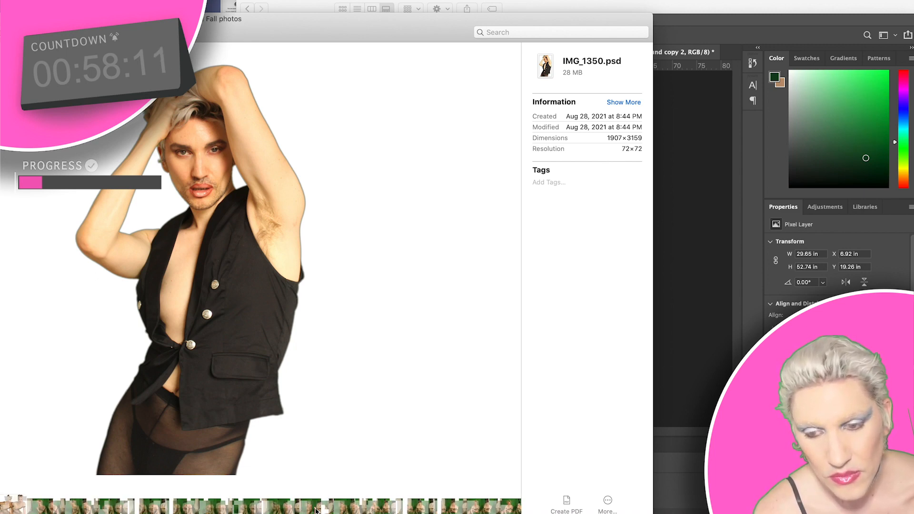
pyautogui.hscroll(2, 316, 511)
pyautogui.hscroll(2, 316, 511)
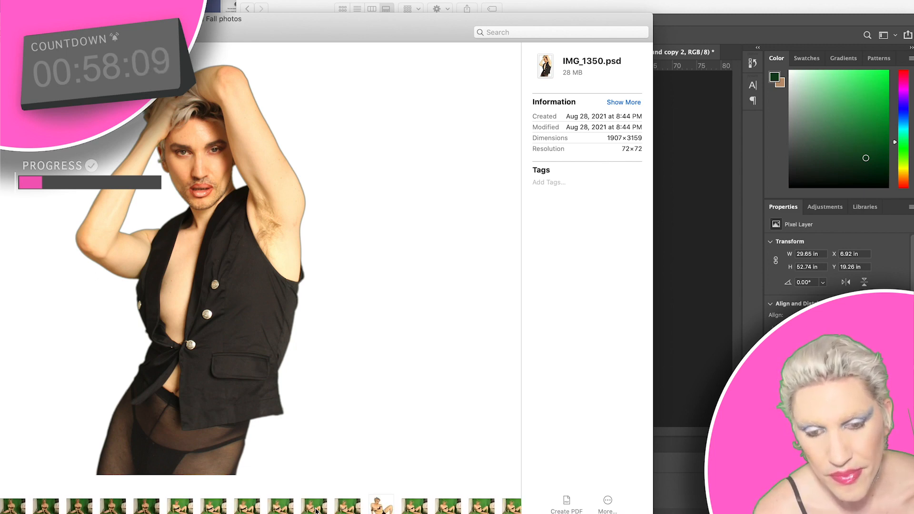
pyautogui.hscroll(3, 316, 511)
pyautogui.hscroll(1, 316, 511)
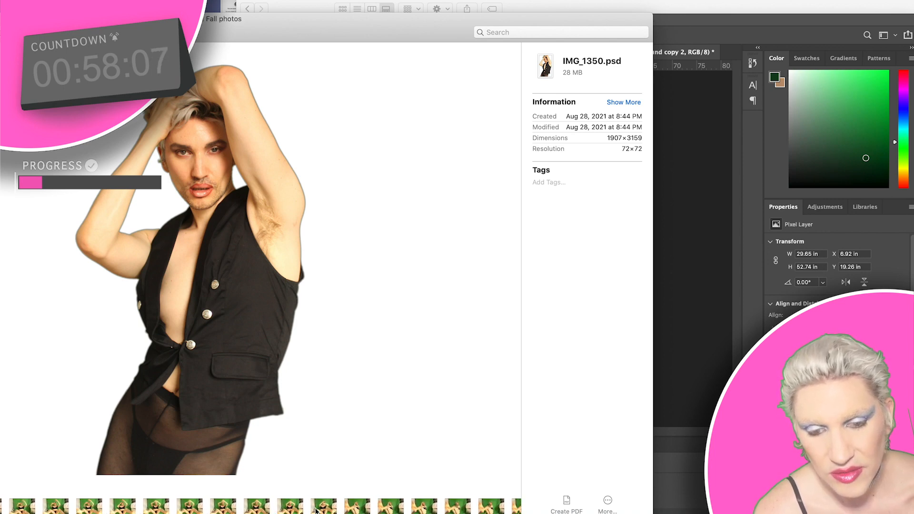
pyautogui.hscroll(1, 316, 511)
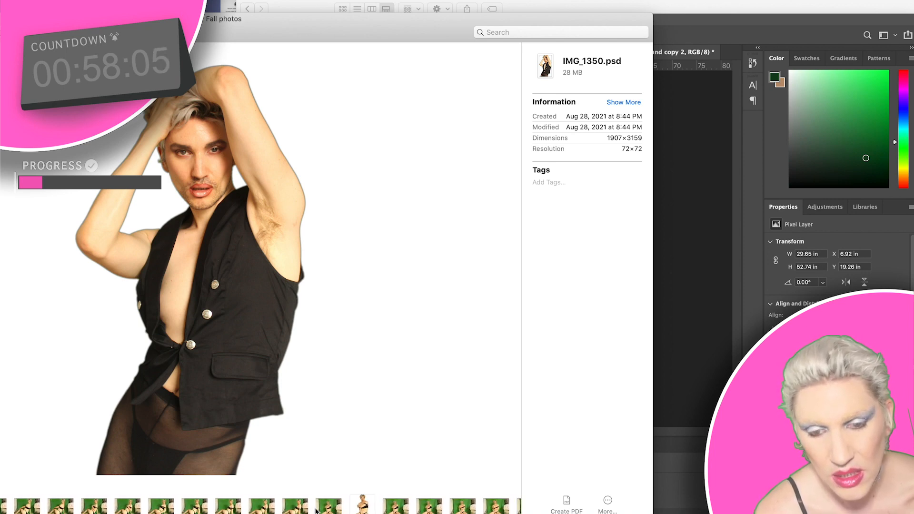
pyautogui.hscroll(2, 316, 511)
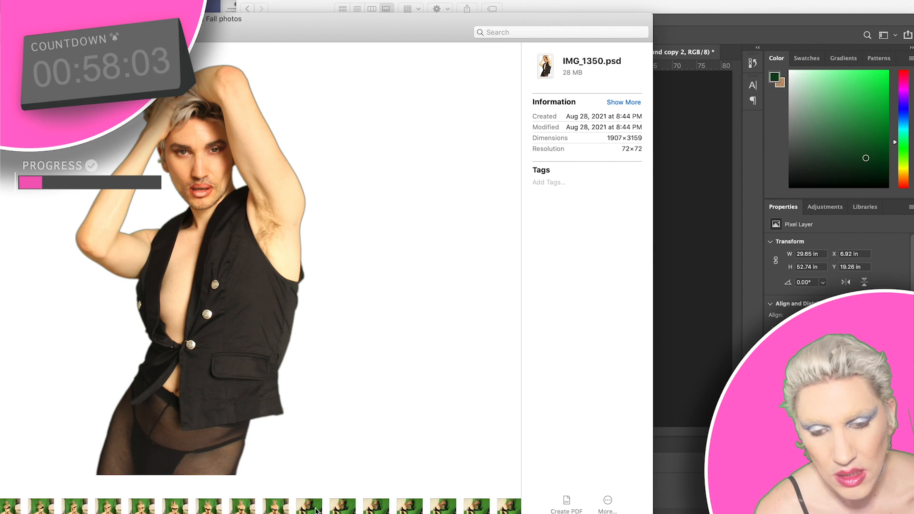
pyautogui.hscroll(1, 316, 511)
pyautogui.hscroll(5, 316, 511)
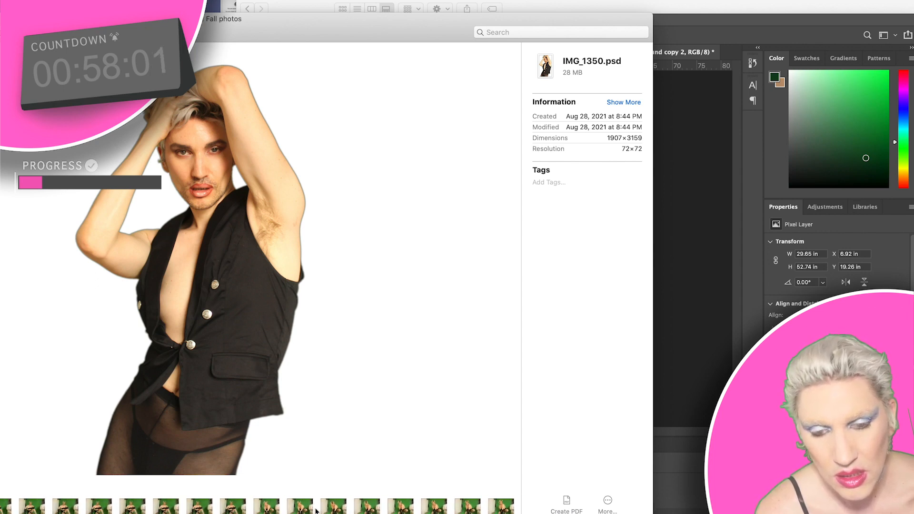
pyautogui.hscroll(1, 316, 511)
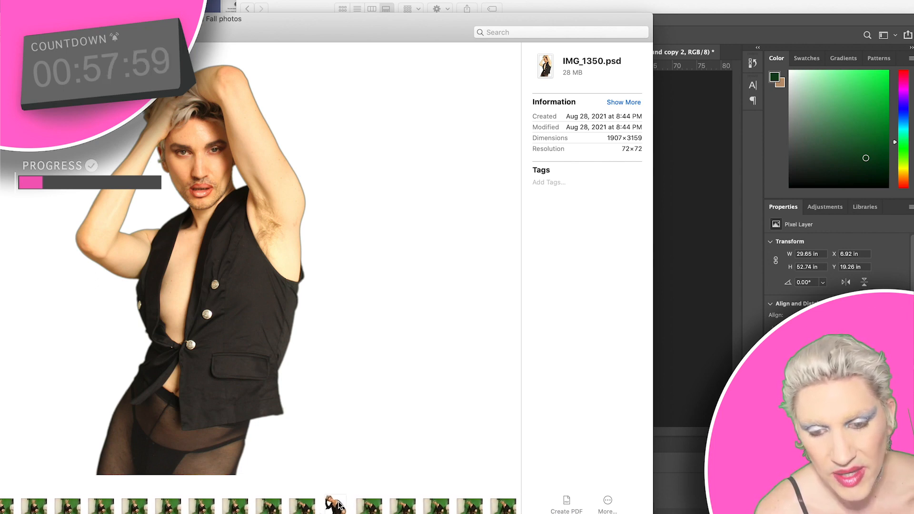
# Preview the crouching and kneeling cutouts IMG_1589.psd, IMG_1598.psd and IMG_1606.psd.
pyautogui.click(338, 505)
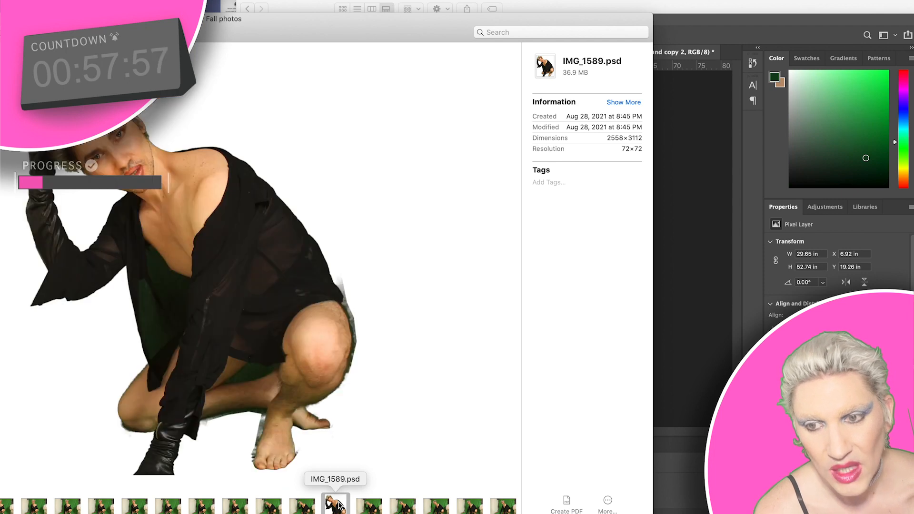
pyautogui.hscroll(3, 339, 505)
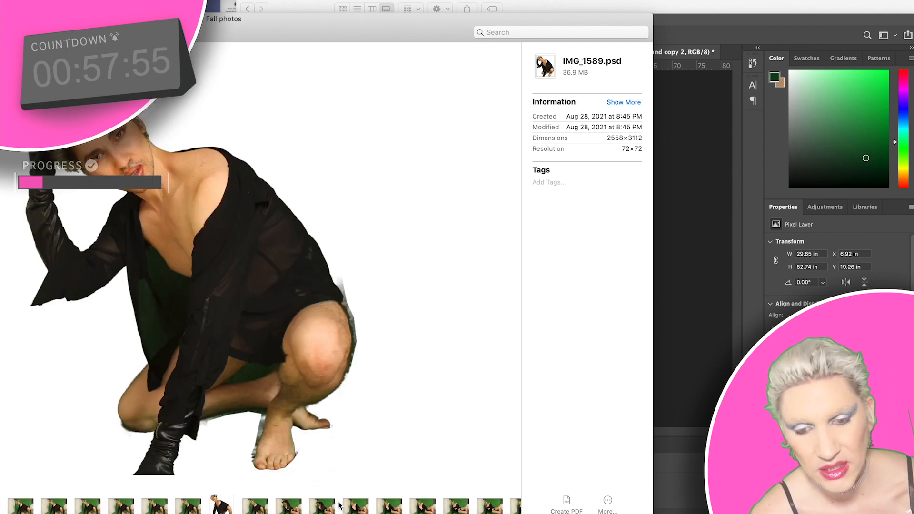
pyautogui.hscroll(5, 339, 506)
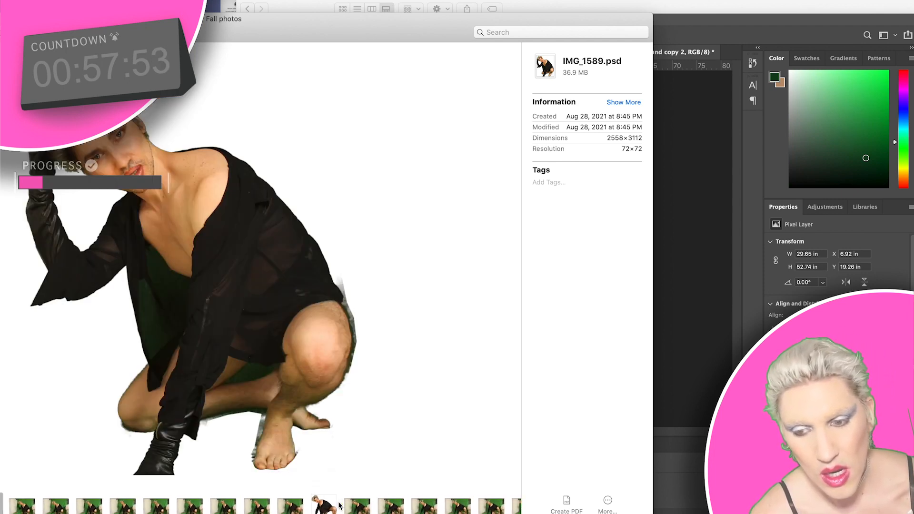
pyautogui.click(332, 507)
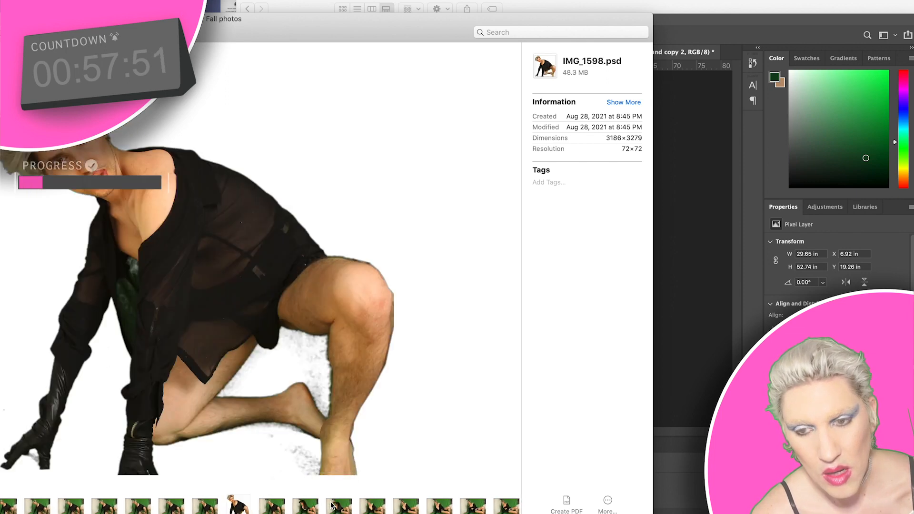
pyautogui.click(294, 505)
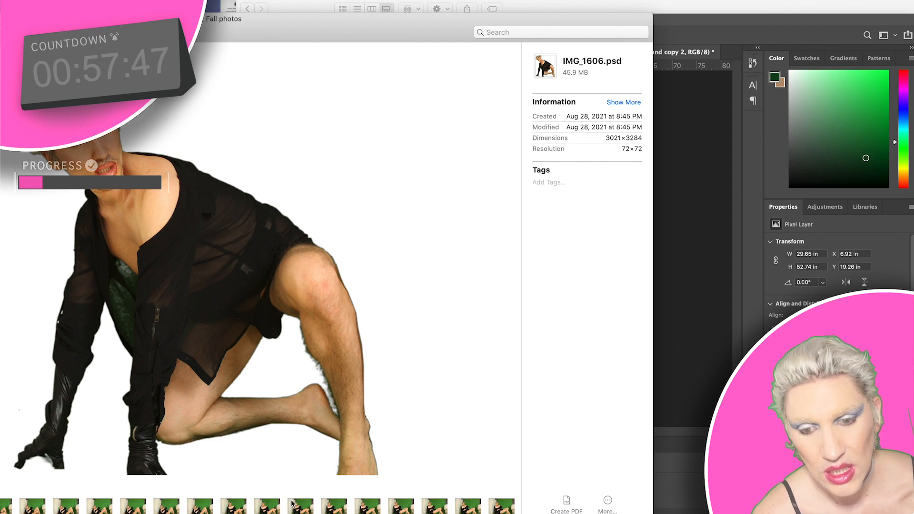
# Find the PNG artwork elements past the numbered photos and preview the water splash image water2.png.
pyautogui.hscroll(20, 299, 507)
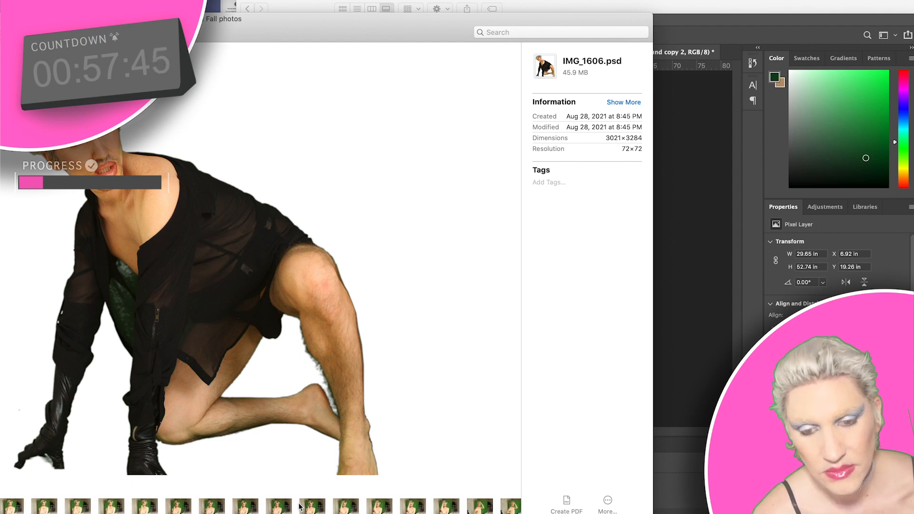
pyautogui.hscroll(10, 300, 507)
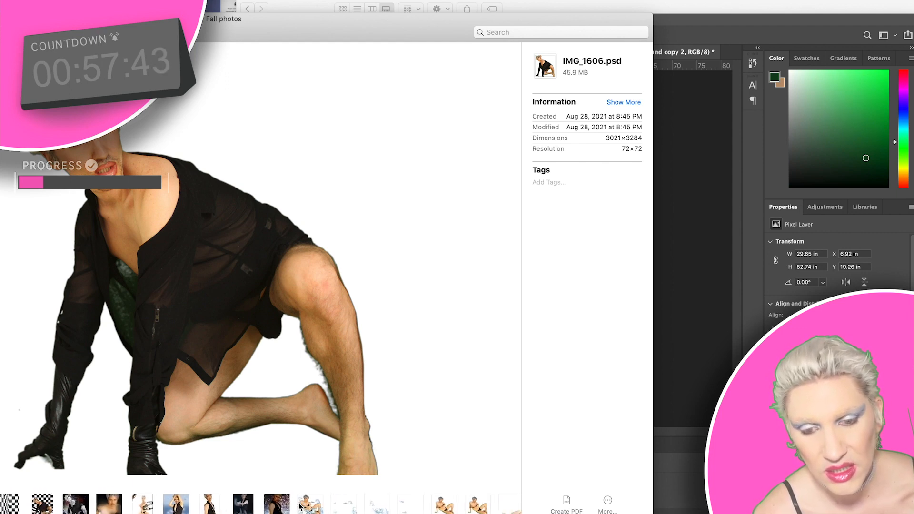
pyautogui.hscroll(1, 463, 509)
pyautogui.click(405, 512)
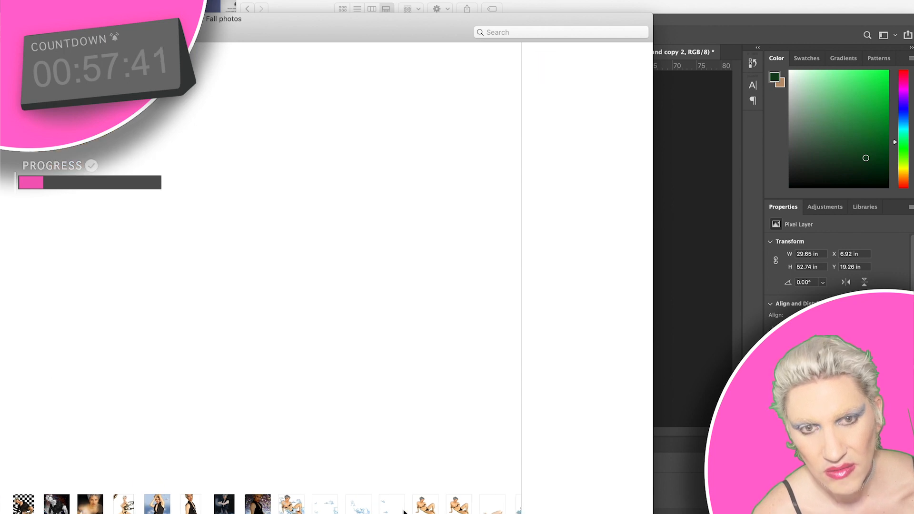
pyautogui.click(357, 510)
pyautogui.hscroll(-3, 357, 504)
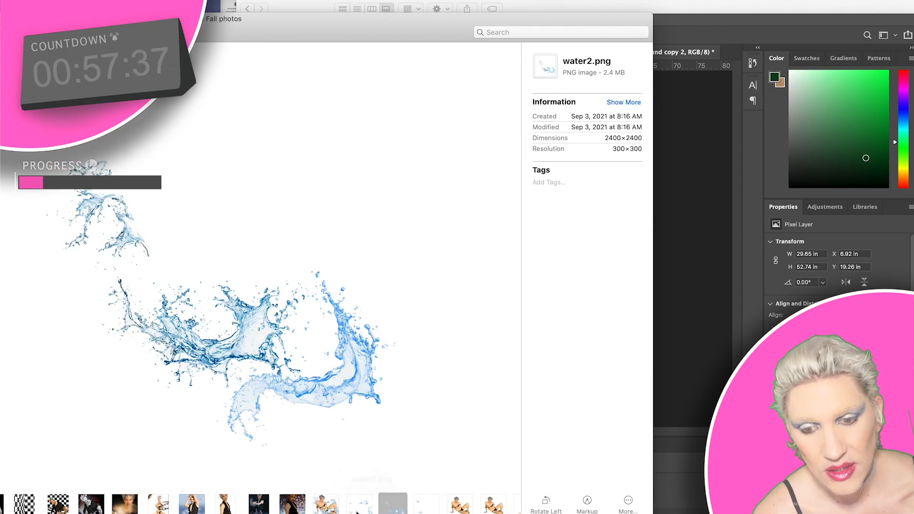
# Preview the figure cutout partybenjy.png and look over the other artwork thumbnails around it.
pyautogui.hscroll(-5, 357, 505)
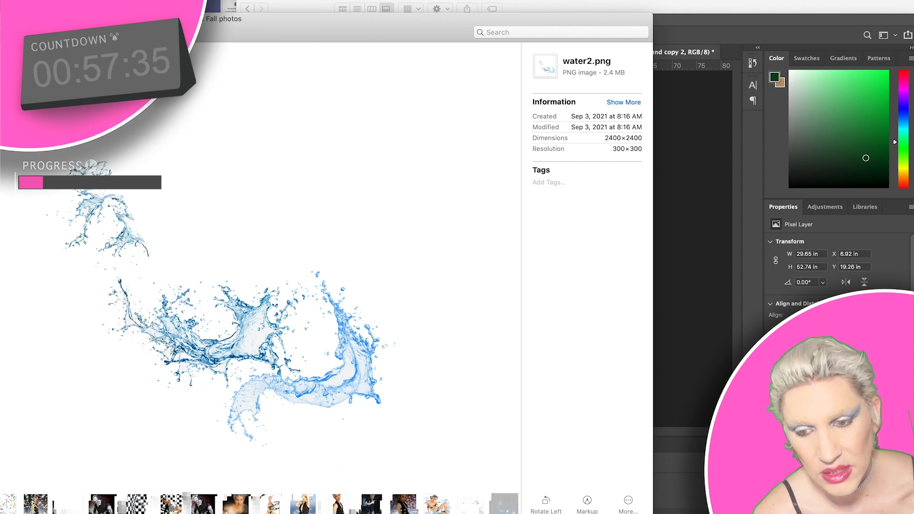
pyautogui.hscroll(-1, 357, 504)
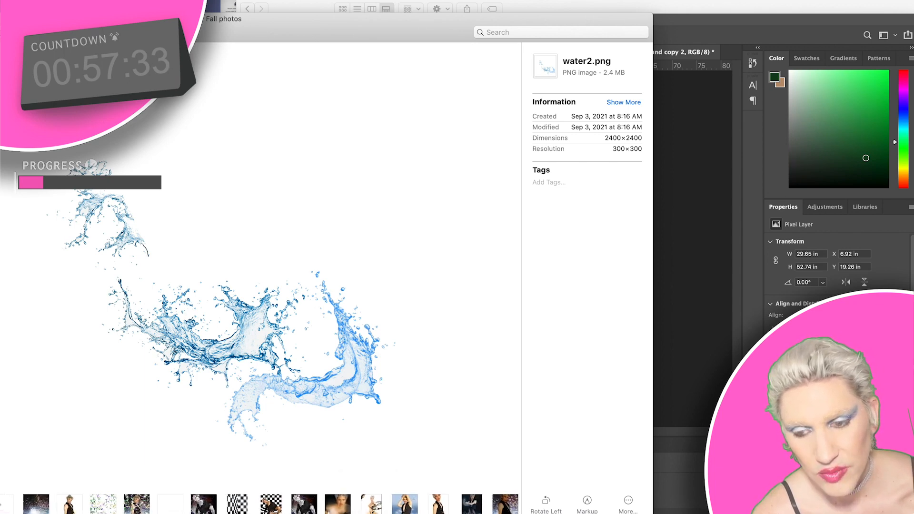
pyautogui.click(69, 508)
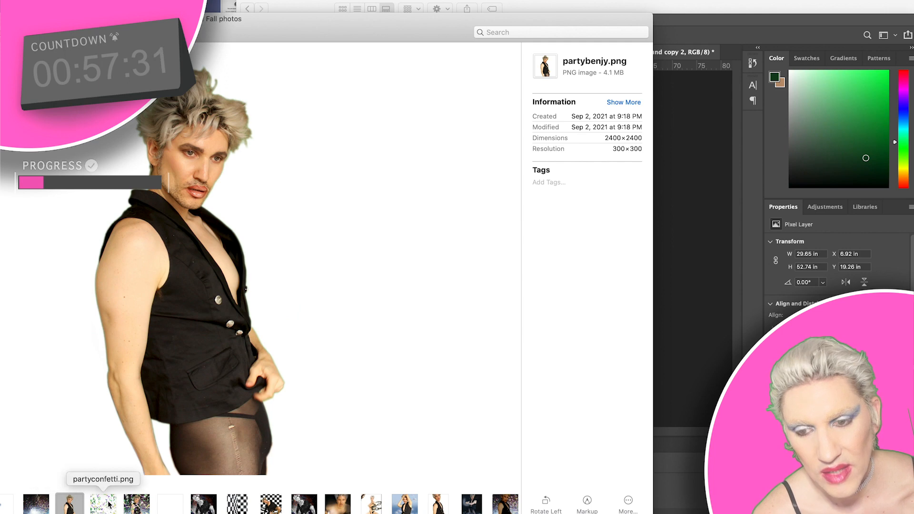
pyautogui.hscroll(6, 109, 505)
pyautogui.hscroll(8, 108, 504)
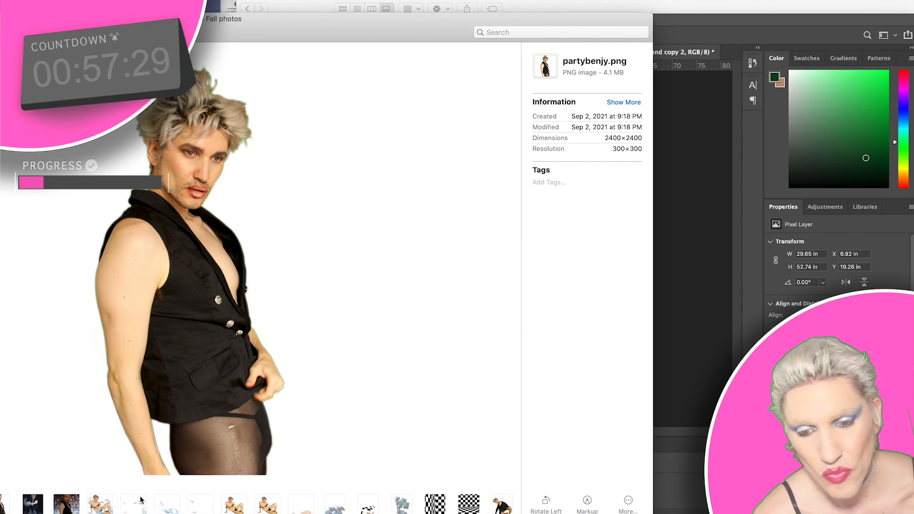
pyautogui.hscroll(-12, 141, 500)
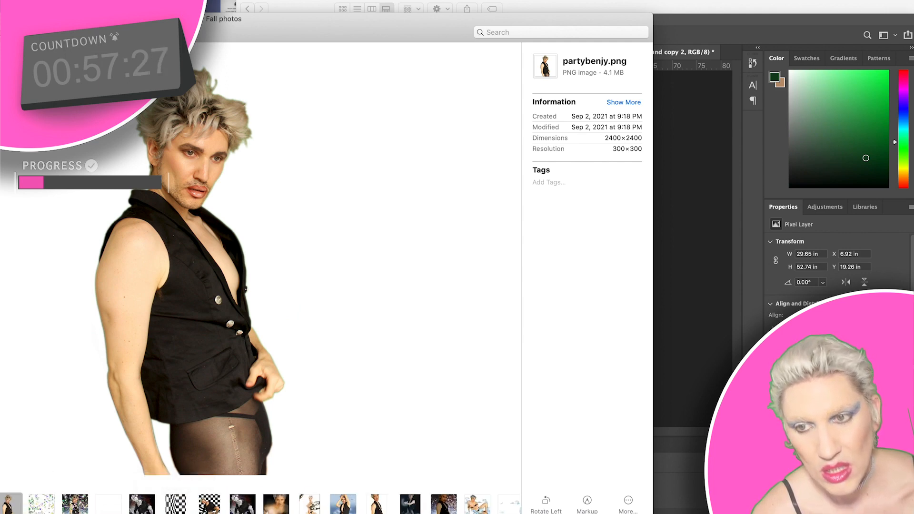
# Move the Finder window aside, show the Fall photos folder in columns and preview the clouds image arizonasky2.png.
pyautogui.moveTo(81, 19); pyautogui.dragTo(237, 1)
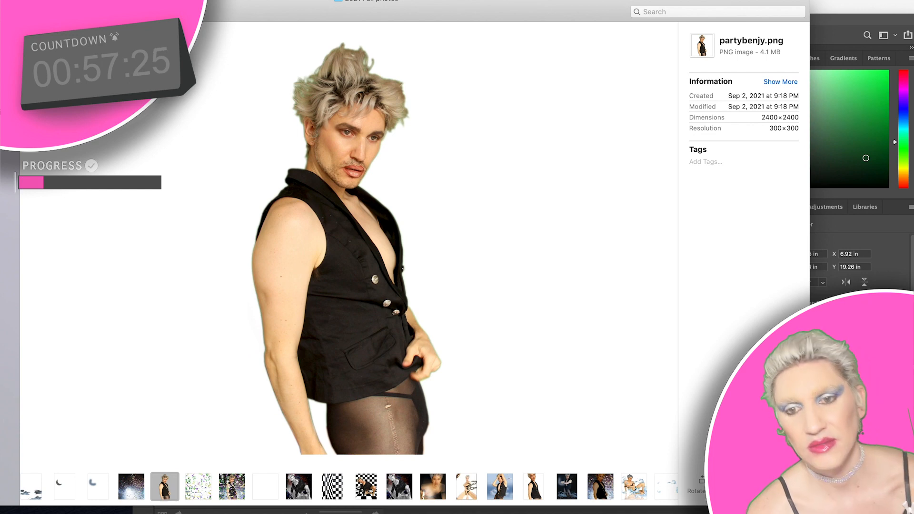
pyautogui.press('super+3')
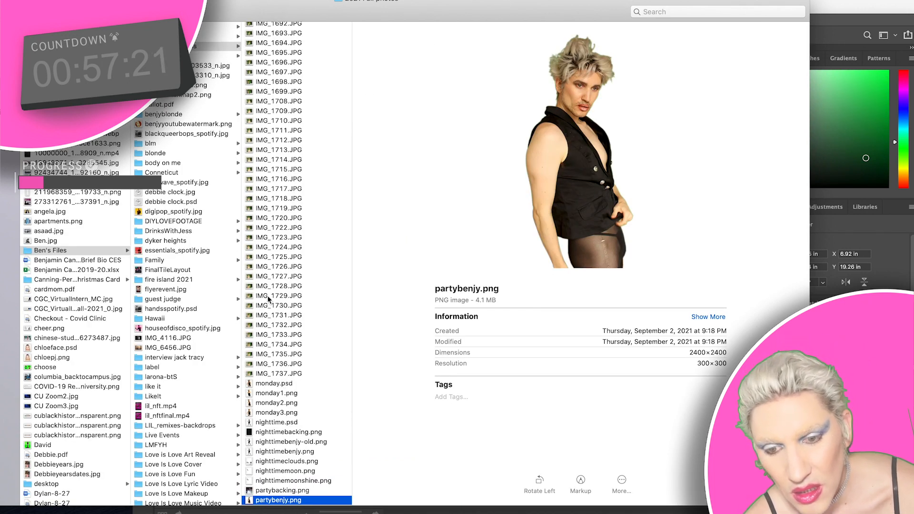
pyautogui.scroll(20, 296, 94)
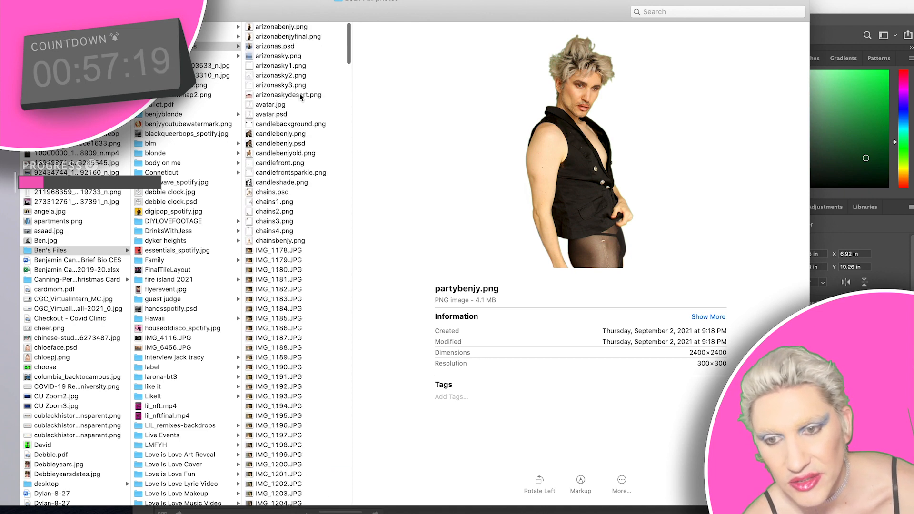
pyautogui.click(295, 75)
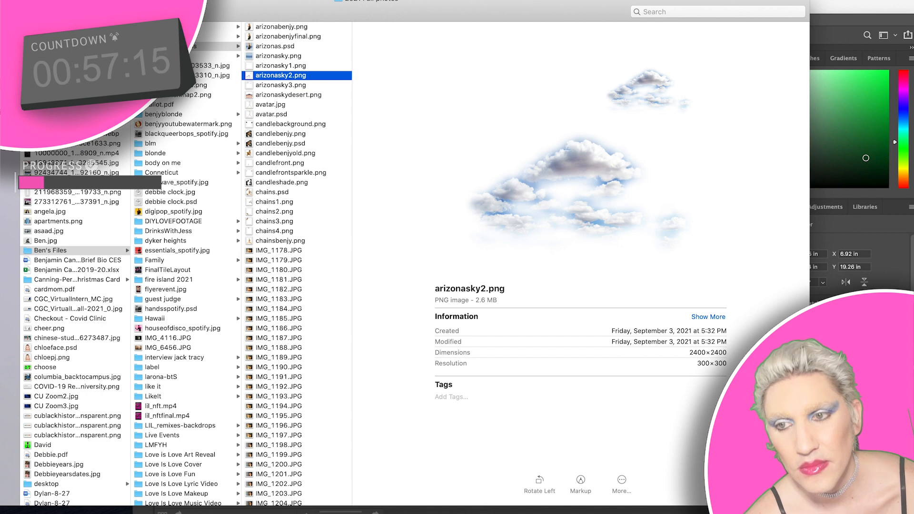
# Show the Fall photos folder as a list and look through its numbered photos, cutouts and artwork files.
pyautogui.press('super+2')
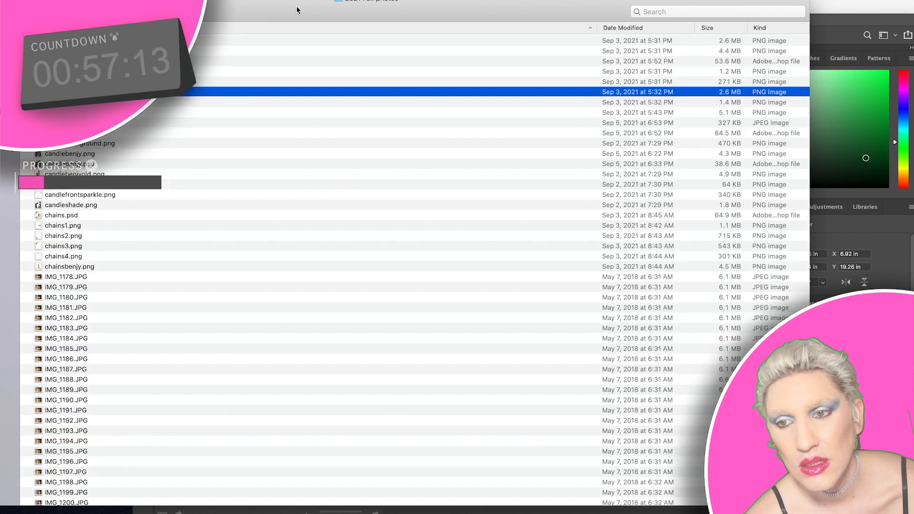
pyautogui.scroll(2, 615, 54)
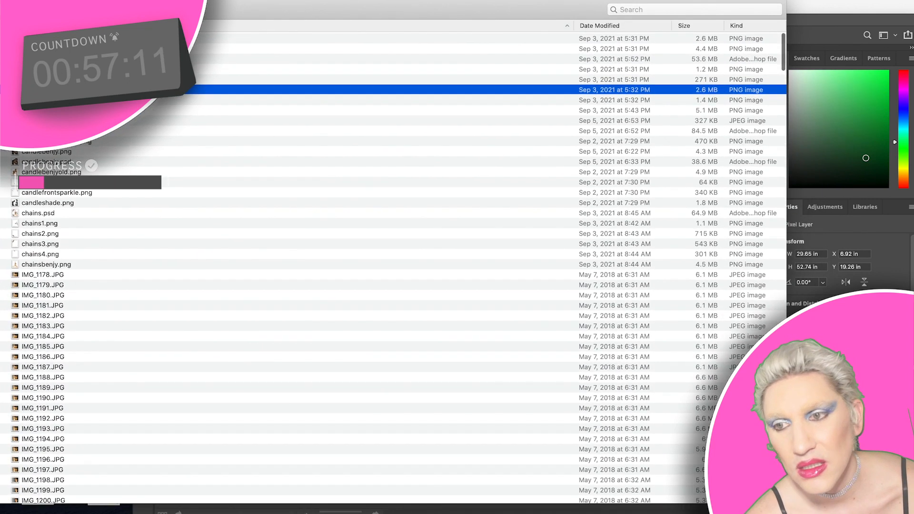
pyautogui.click(52, 39)
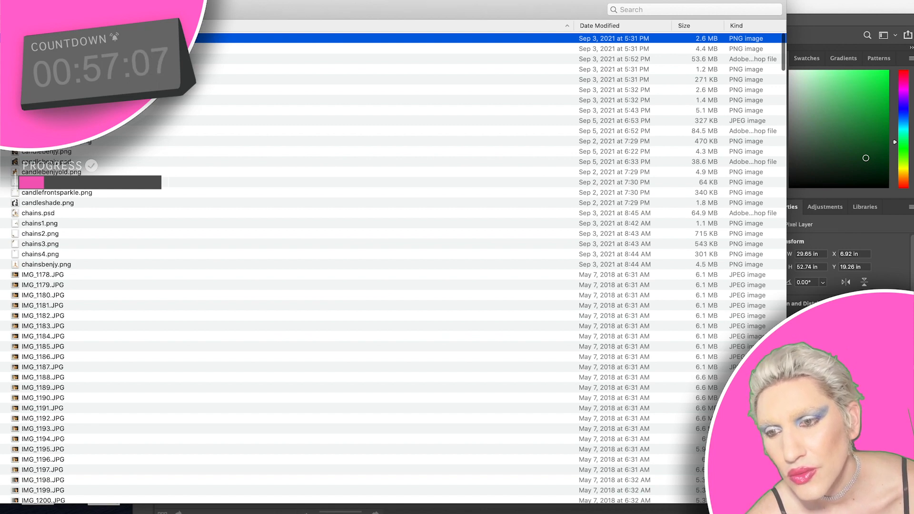
pyautogui.scroll(-5, 60, 163)
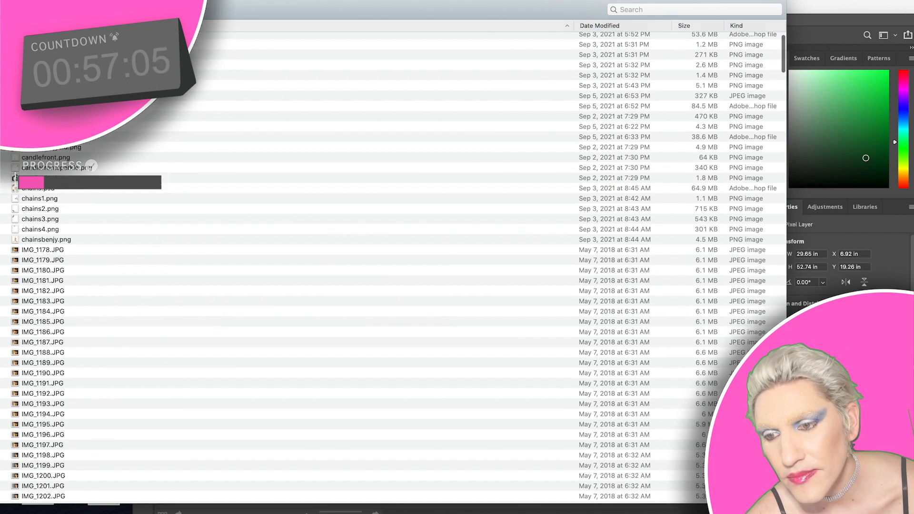
pyautogui.scroll(-20, 60, 162)
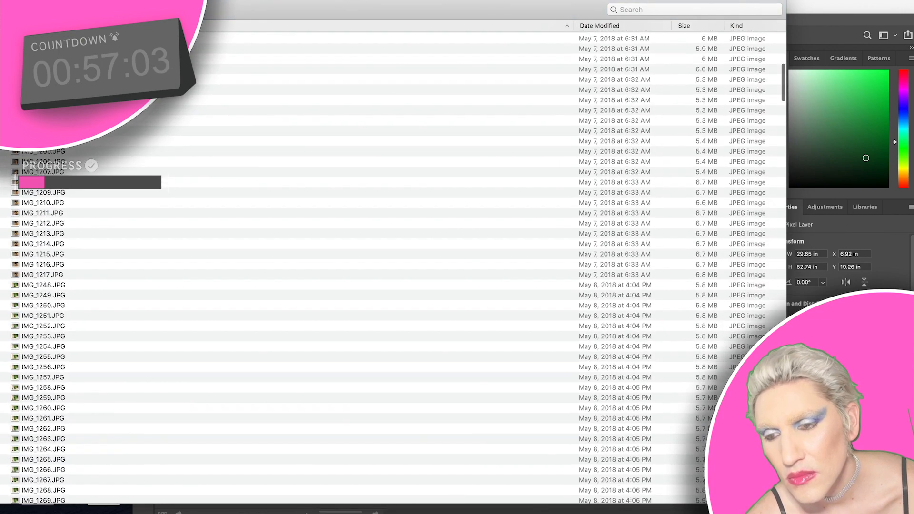
pyautogui.scroll(-6, 49, 347)
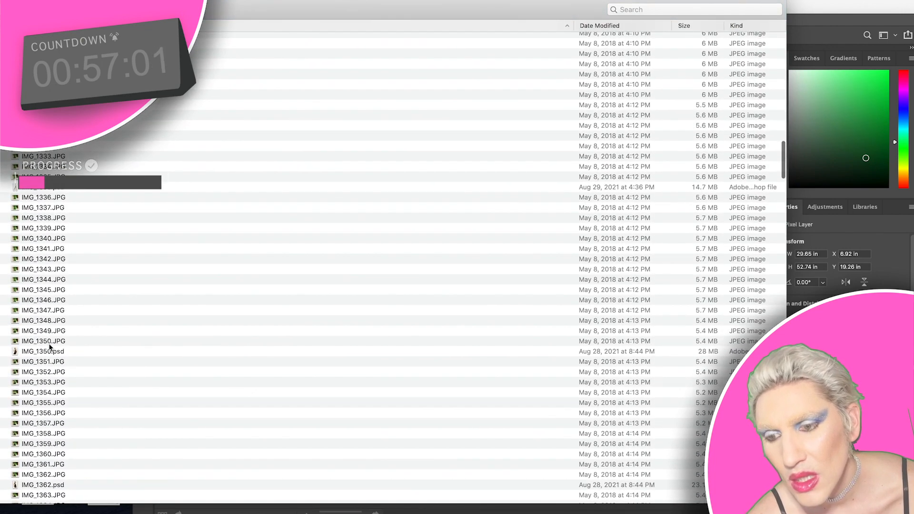
pyautogui.scroll(-13, 41, 195)
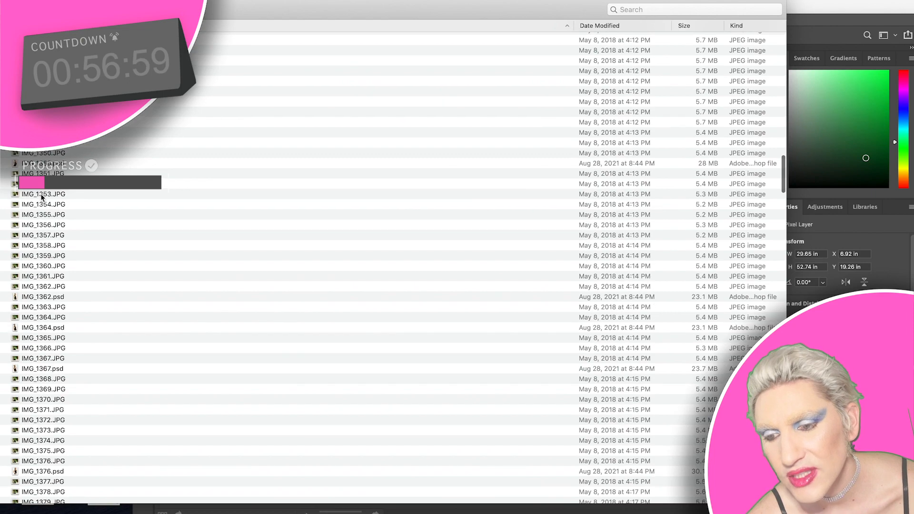
pyautogui.scroll(-20, 41, 197)
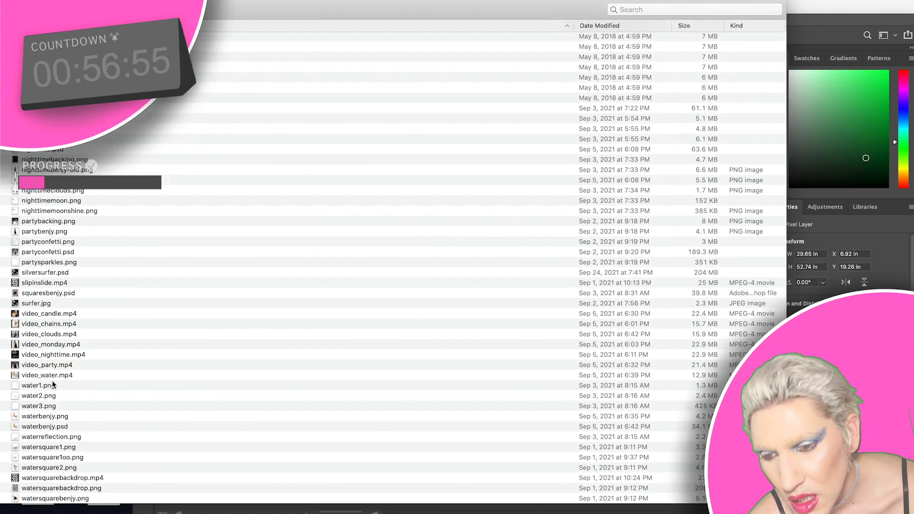
pyautogui.scroll(-1, 55, 416)
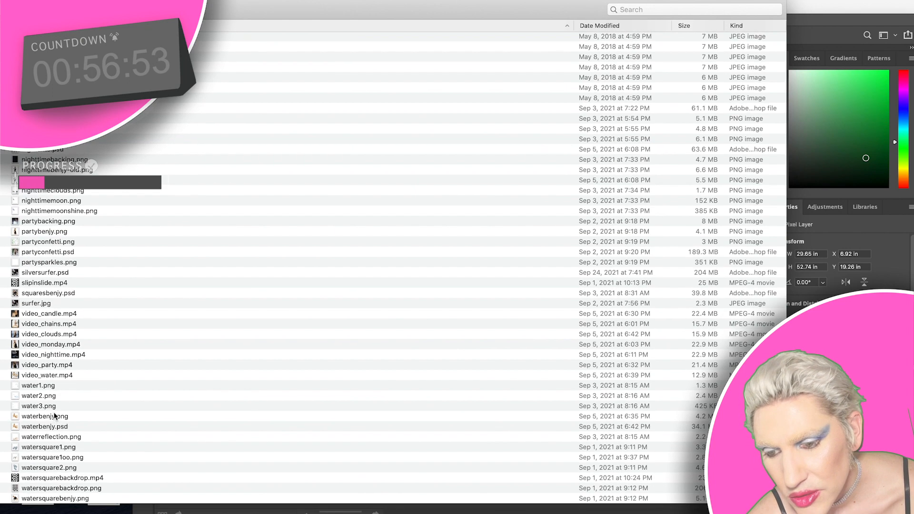
pyautogui.scroll(1, 55, 416)
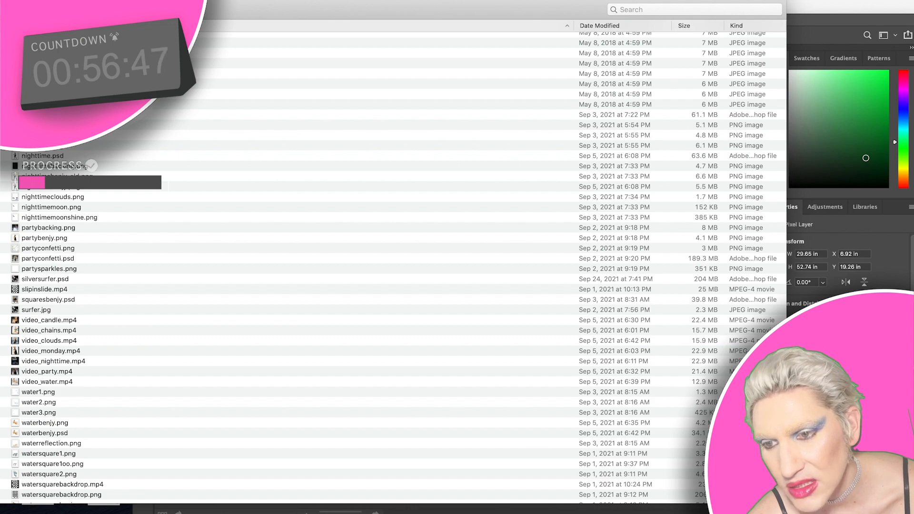
pyautogui.scroll(15, 394, 266)
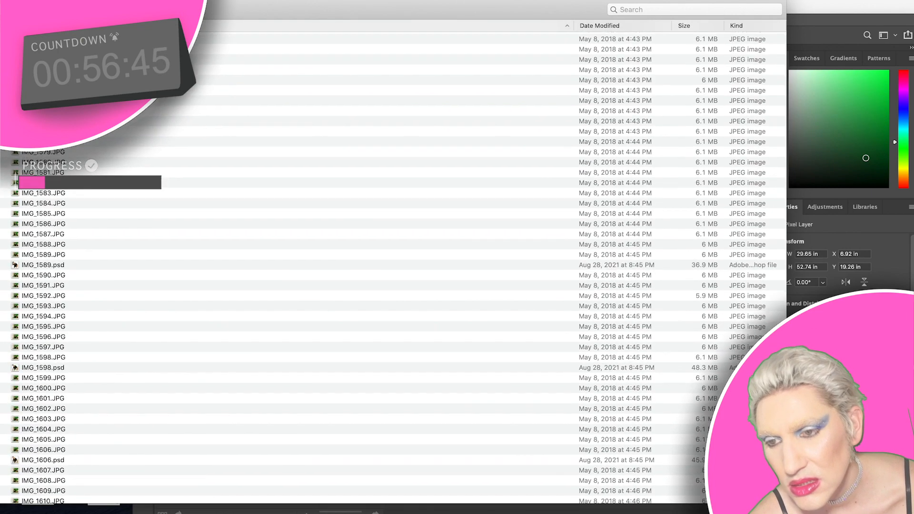
pyautogui.scroll(10, 35, 207)
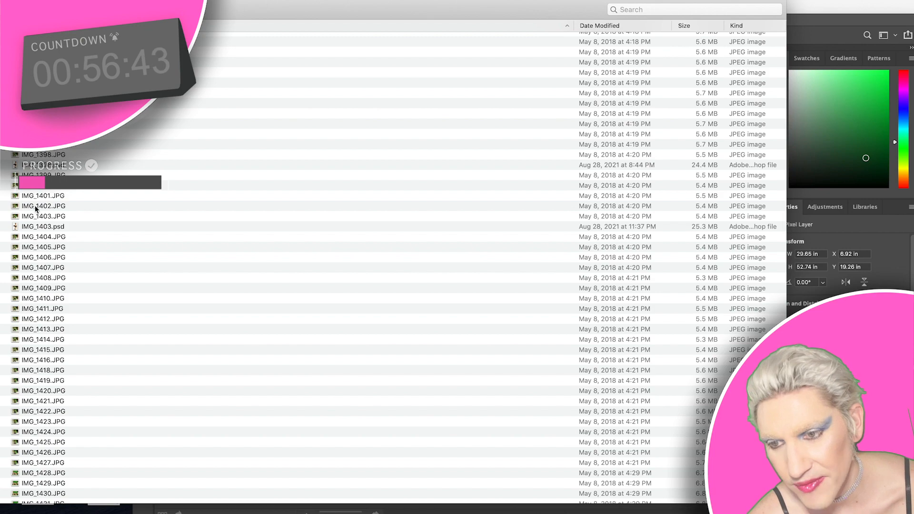
# Show the folder in columns, preview the cutout arizonabenjy.png and open it in Photoshop.
pyautogui.scroll(15, 35, 208)
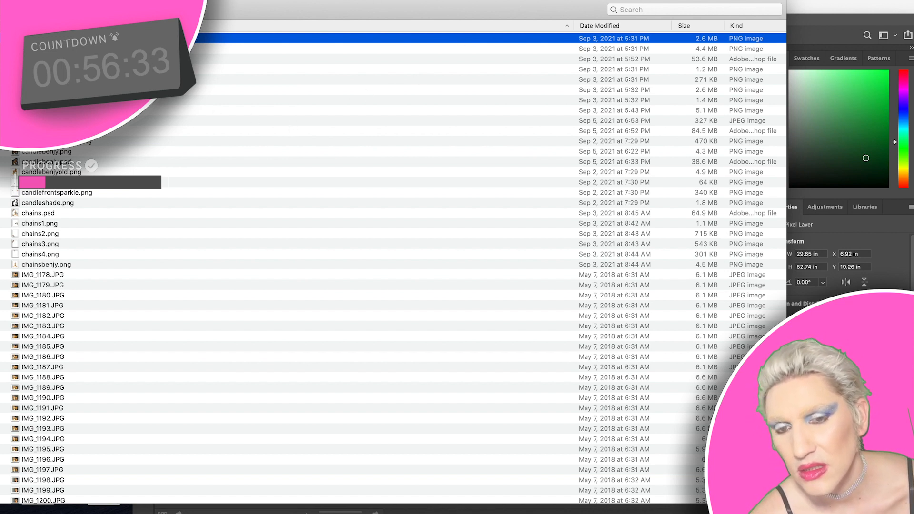
pyautogui.press('super+3')
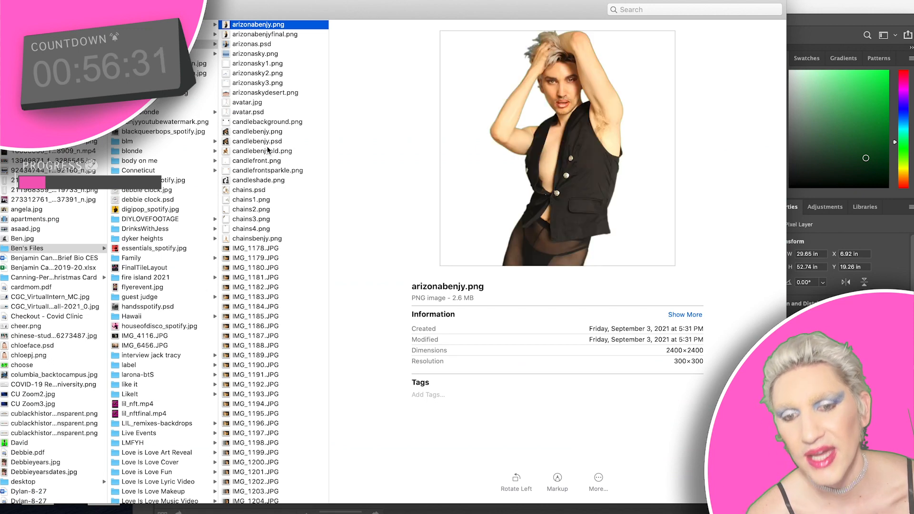
pyautogui.moveTo(276, 11); pyautogui.dragTo(528, 513)
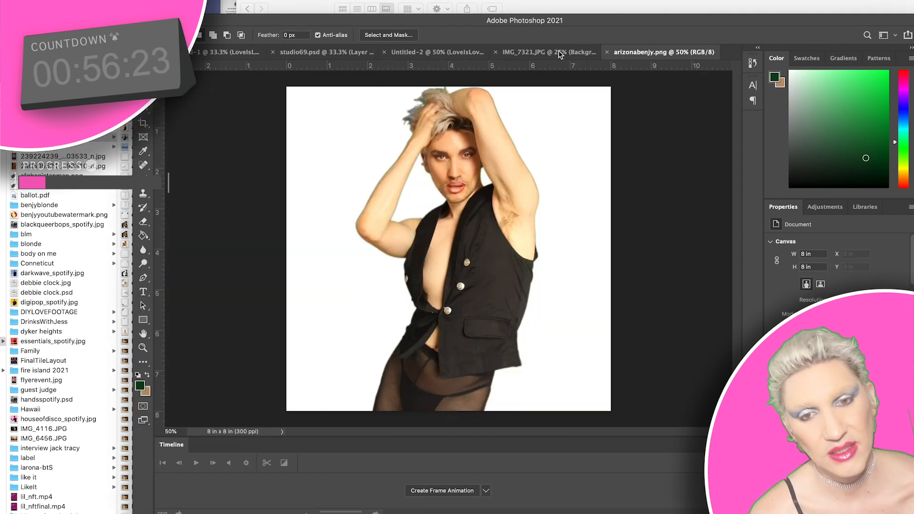
# Float the IMG_7321.JPG document in its own window beside the arizonabenjy.png figure.
pyautogui.moveTo(560, 54); pyautogui.dragTo(623, 71)
pyautogui.click(508, 56)
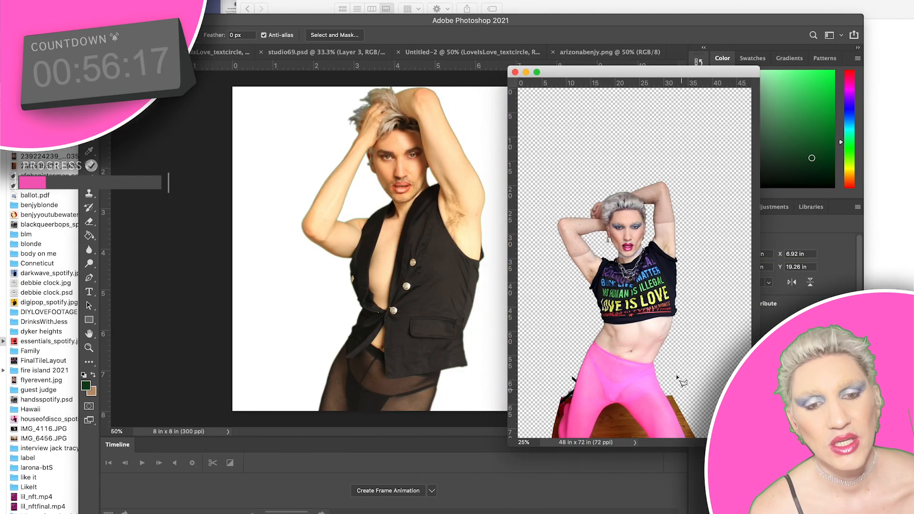
pyautogui.moveTo(687, 76); pyautogui.dragTo(649, 62)
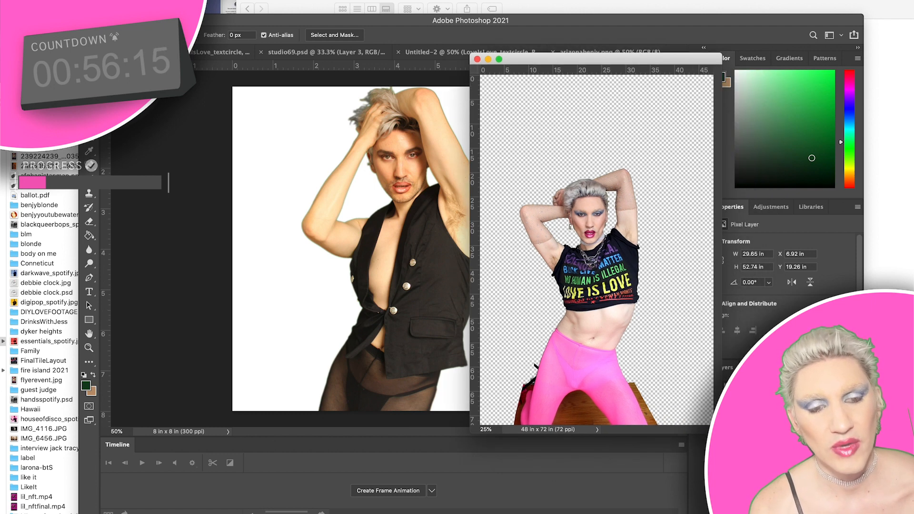
# Select the cutout figure's layers in IMG_7321.JPG and copy them into the arizonabenjy.png document.
pyautogui.rightClick(766, 425)
pyautogui.click(793, 404)
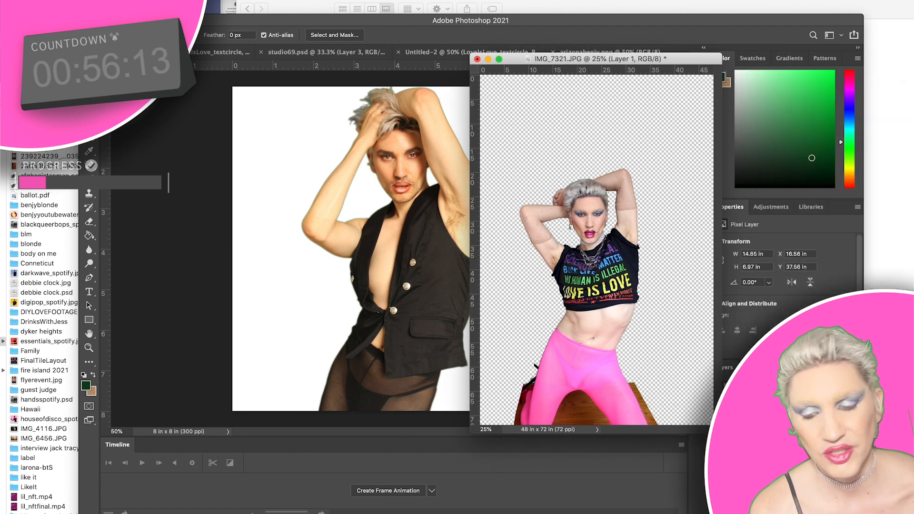
pyautogui.keyDown('shift'); pyautogui.click(771, 443); pyautogui.keyUp('shift')
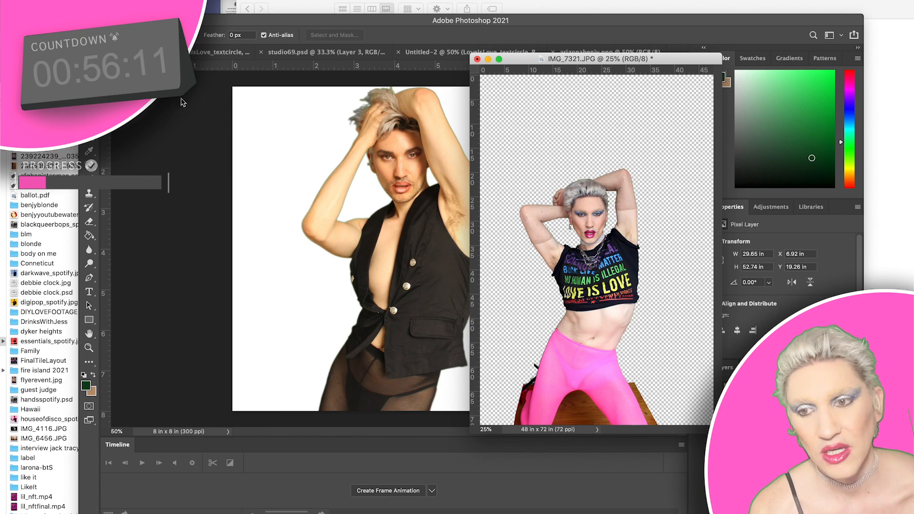
pyautogui.press('v')
pyautogui.moveTo(602, 273); pyautogui.dragTo(437, 282)
# Free Transform the copied figure in arizonabenjy.png, scaling it proportionally to 81.97%.
pyautogui.click(67, 0)
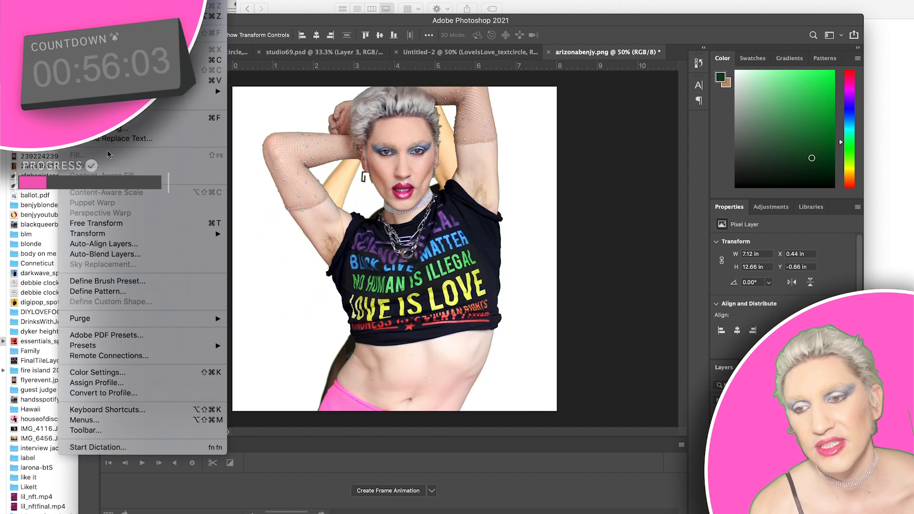
pyautogui.click(120, 222)
pyautogui.moveTo(511, 148); pyautogui.dragTo(511, 183)
pyautogui.moveTo(538, 109); pyautogui.dragTo(415, 249)
pyautogui.moveTo(383, 321); pyautogui.dragTo(414, 162)
pyautogui.moveTo(485, 97); pyautogui.dragTo(508, 55)
pyautogui.moveTo(426, 199); pyautogui.dragTo(422, 242)
pyautogui.moveTo(510, 93); pyautogui.dragTo(511, 84)
pyautogui.moveTo(403, 291); pyautogui.dragTo(326, 252)
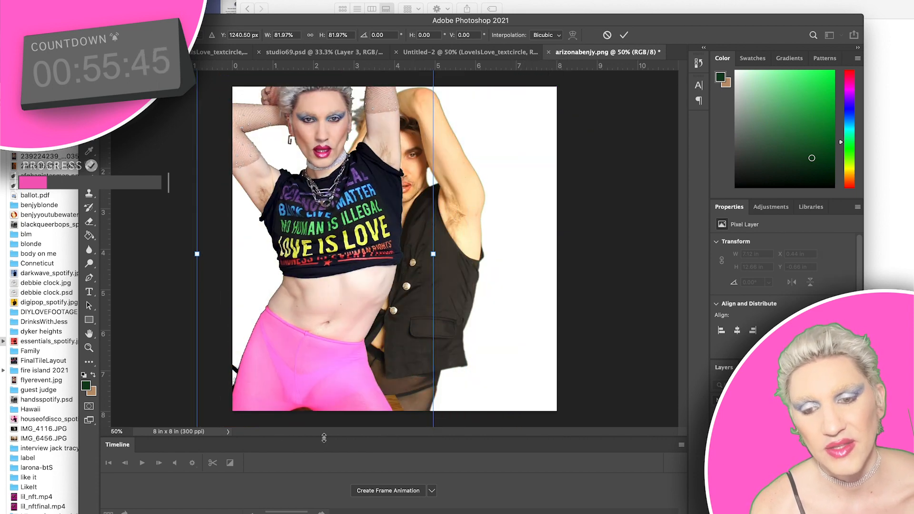
# Position the scaled figure over the original one at about X 1.08 in, Y 0.09 in, and duplicate its layers.
pyautogui.moveTo(318, 413); pyautogui.dragTo(370, 433)
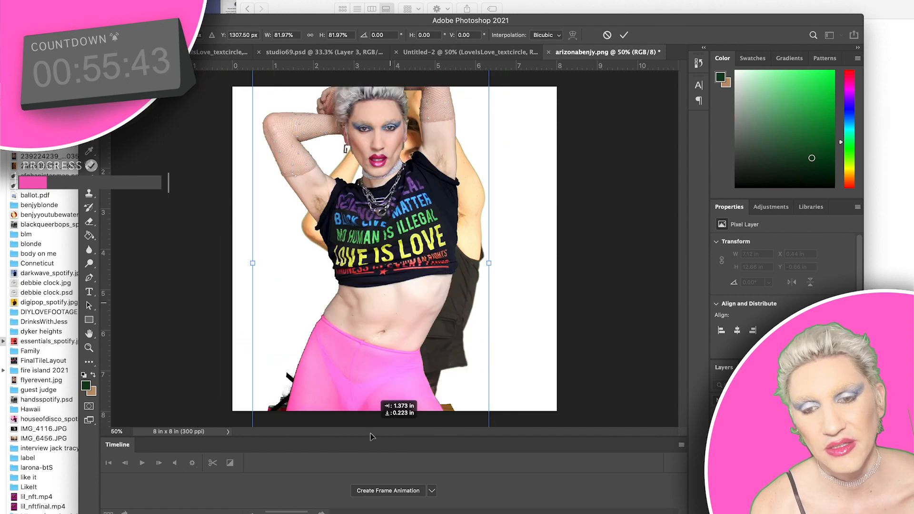
pyautogui.moveTo(390, 331); pyautogui.dragTo(417, 358)
pyautogui.moveTo(416, 356); pyautogui.dragTo(415, 350)
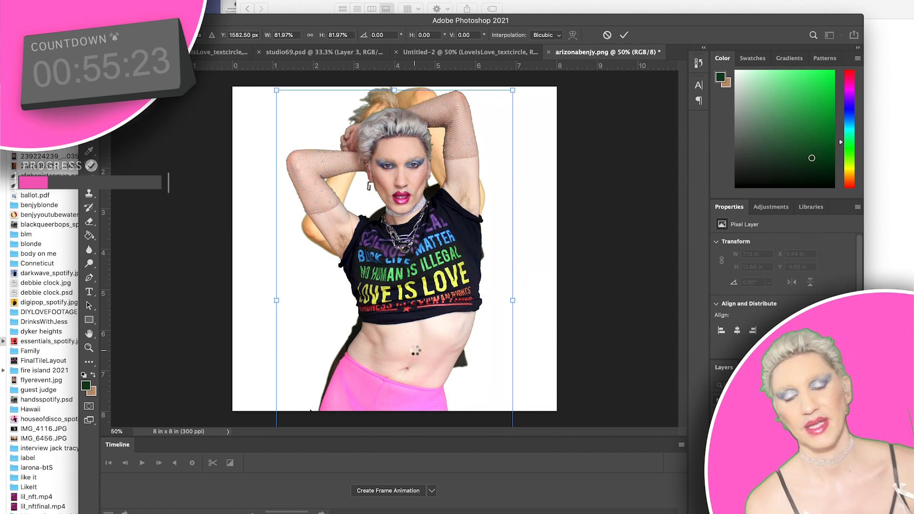
pyautogui.press('Return')
pyautogui.press('super+j')
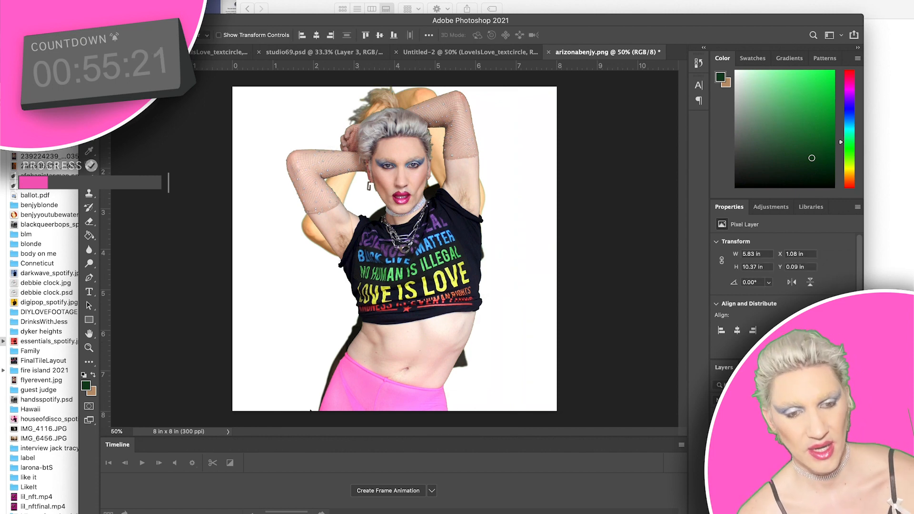
pyautogui.press('l')
pyautogui.click(253, 324)
pyautogui.click(310, 380)
pyautogui.press('Escape')
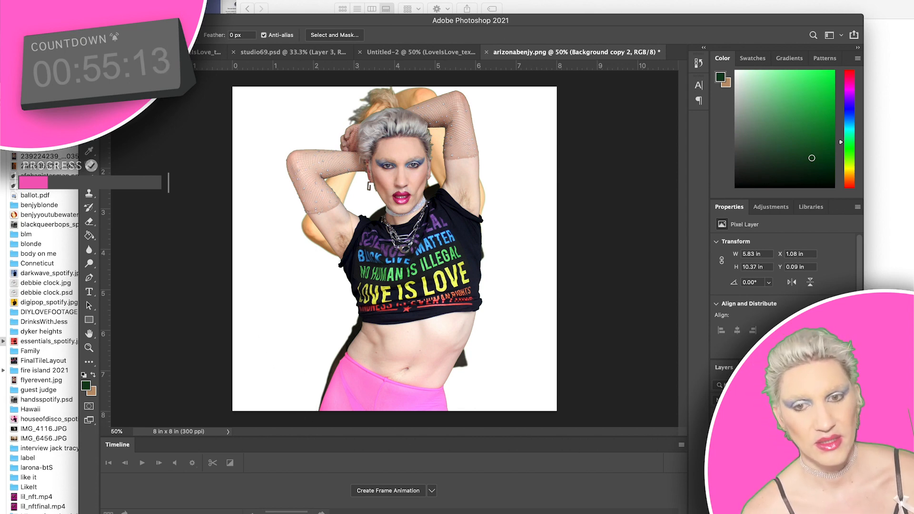
# Hide the original arizonabenjy.png image behind the new figure, comparing the composition with and without it.
pyautogui.press('super+comma')
pyautogui.press('super+comma')
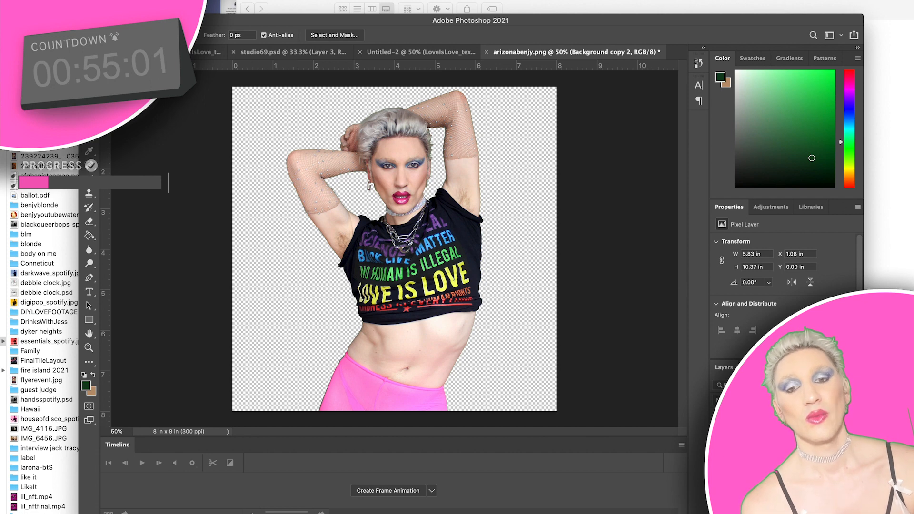
pyautogui.click(720, 453)
pyautogui.click(719, 452)
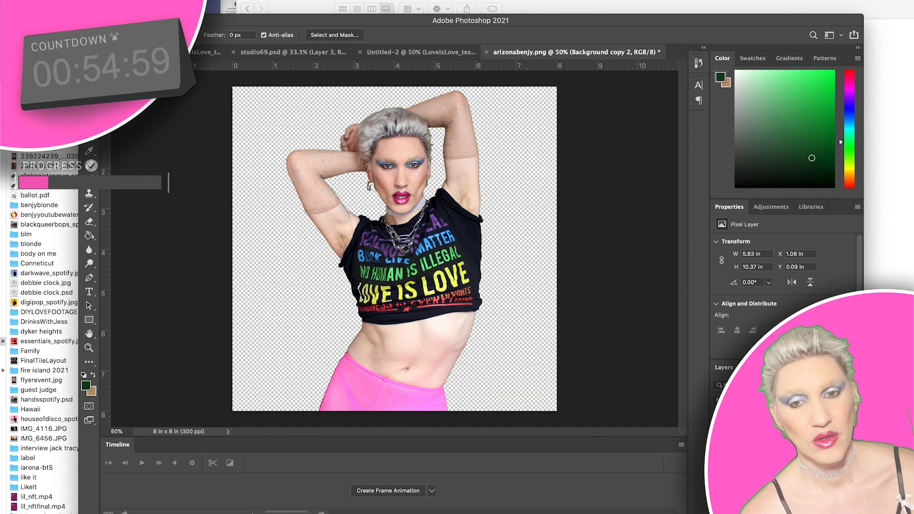
pyautogui.click(719, 452)
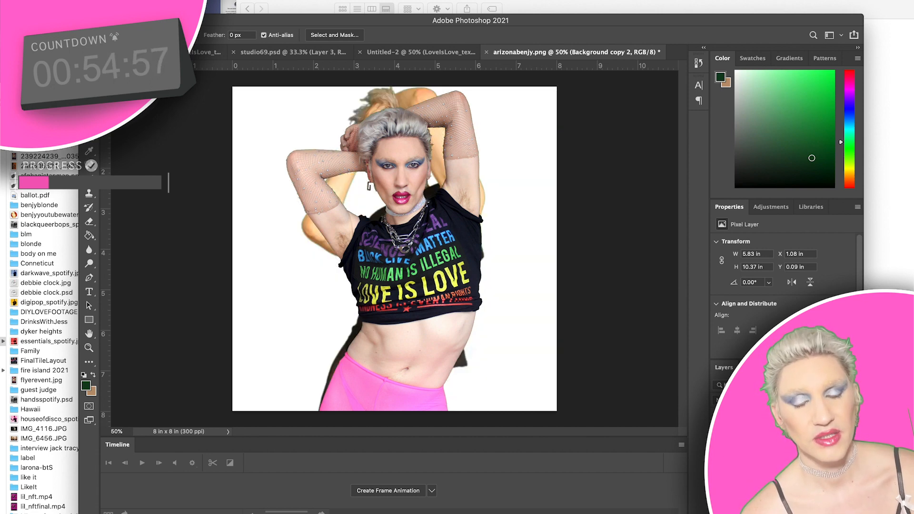
pyautogui.click(720, 452)
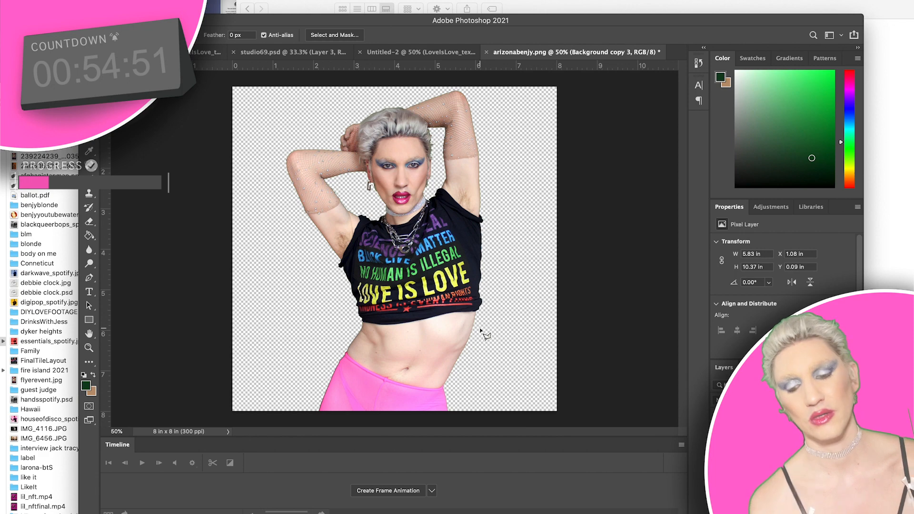
# Brighten both of the figure's eyes with a small Dodge tool brush.
pyautogui.press('super+plus')
pyautogui.press('super+plus')
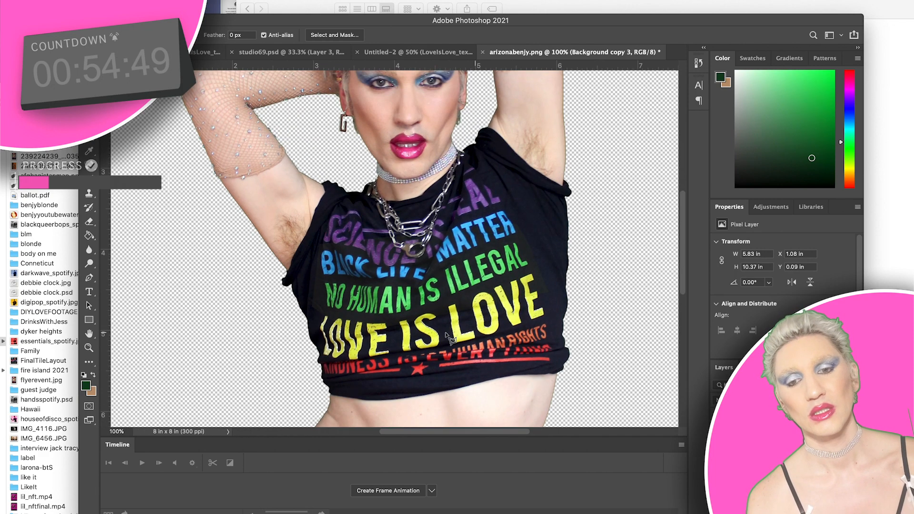
pyautogui.click(89, 263)
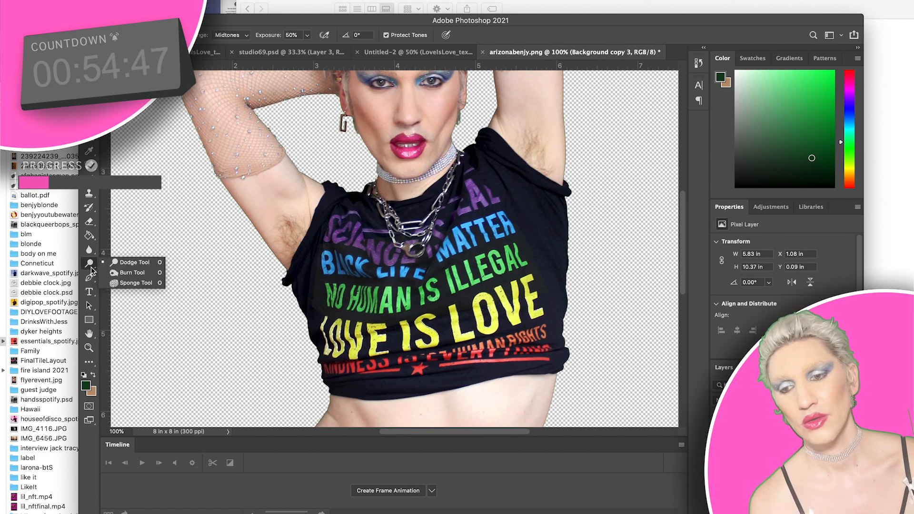
pyautogui.scroll(5, 633, 121)
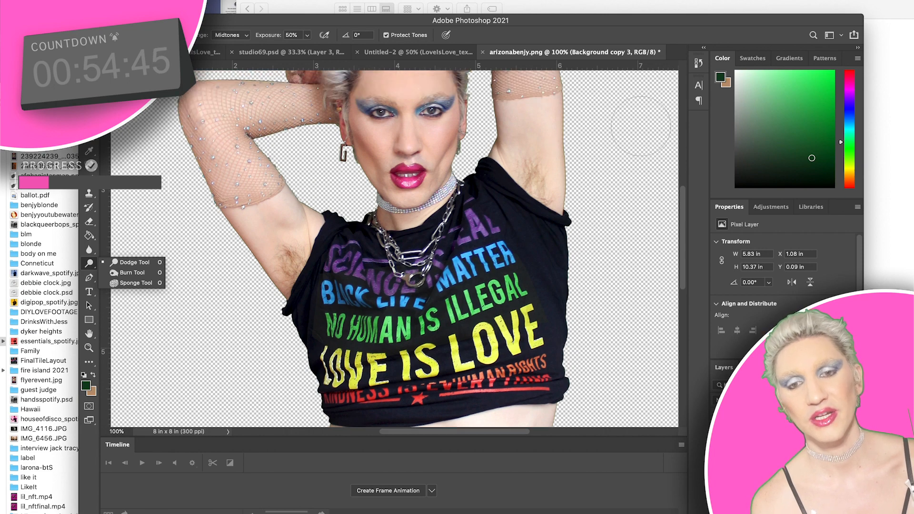
pyautogui.scroll(2, 640, 127)
pyautogui.press('super+plus')
pyautogui.press('super+plus')
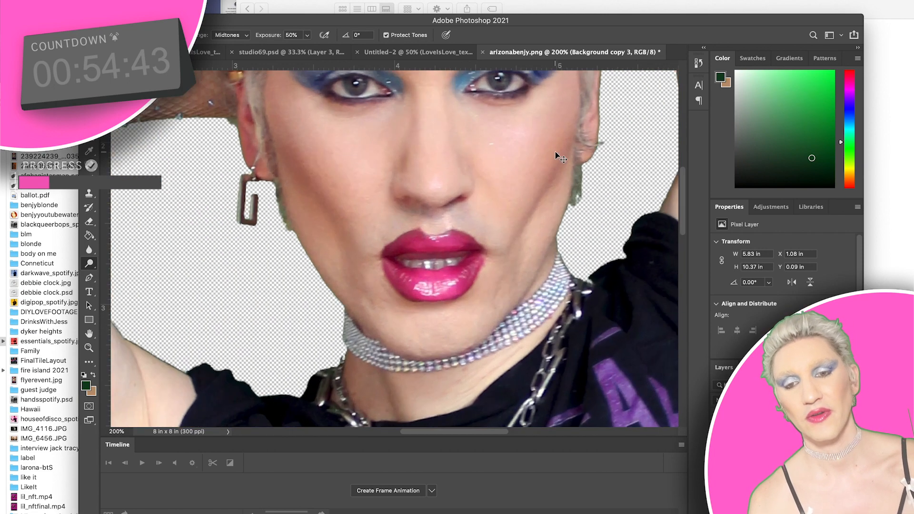
pyautogui.scroll(2, 555, 152)
pyautogui.click(157, 35)
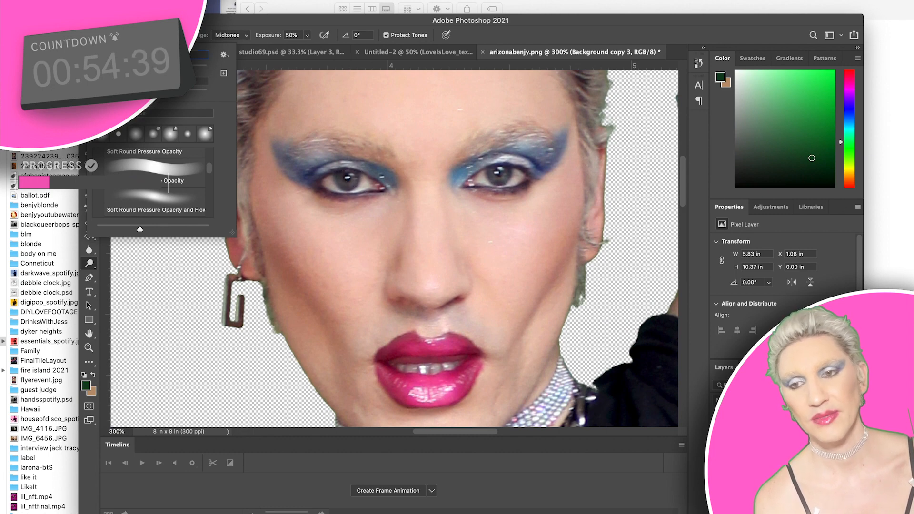
pyautogui.click(355, 179)
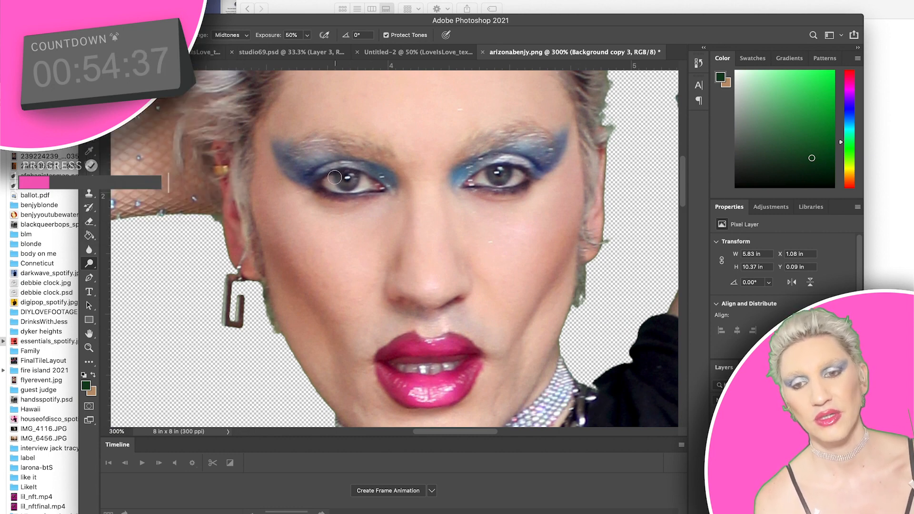
pyautogui.moveTo(349, 185); pyautogui.dragTo(352, 185)
pyautogui.moveTo(494, 173)
pyautogui.mouseDown()
pyautogui.moveTo(511, 172)
pyautogui.moveTo(493, 178)
pyautogui.moveTo(509, 176)
pyautogui.moveTo(507, 183)
pyautogui.mouseUp()
# Brighten the figure's lips and the square dangling earring with the Dodge tool, adjusting the brush for the earring.
pyautogui.moveTo(464, 388); pyautogui.dragTo(397, 387)
pyautogui.moveTo(442, 339)
pyautogui.mouseDown()
pyautogui.moveTo(421, 343)
pyautogui.moveTo(426, 370)
pyautogui.moveTo(404, 369)
pyautogui.mouseUp()
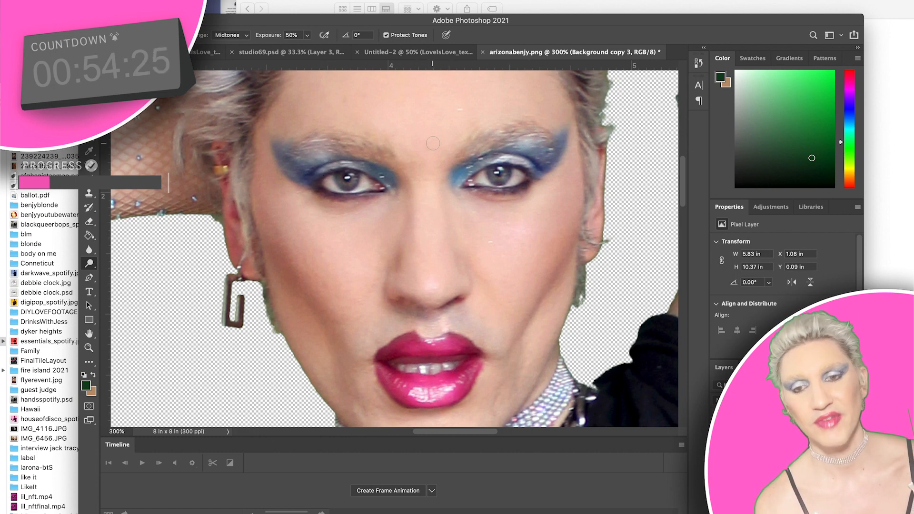
pyautogui.click(141, 35)
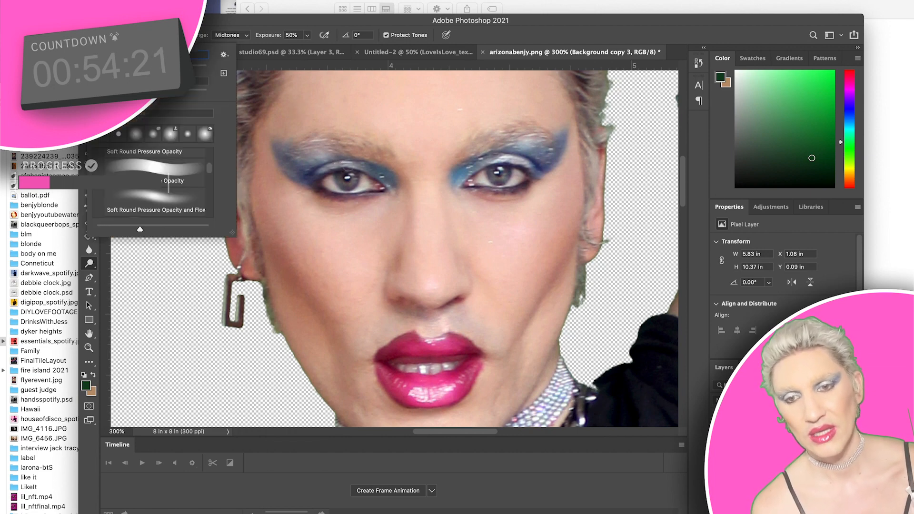
pyautogui.click(340, 168)
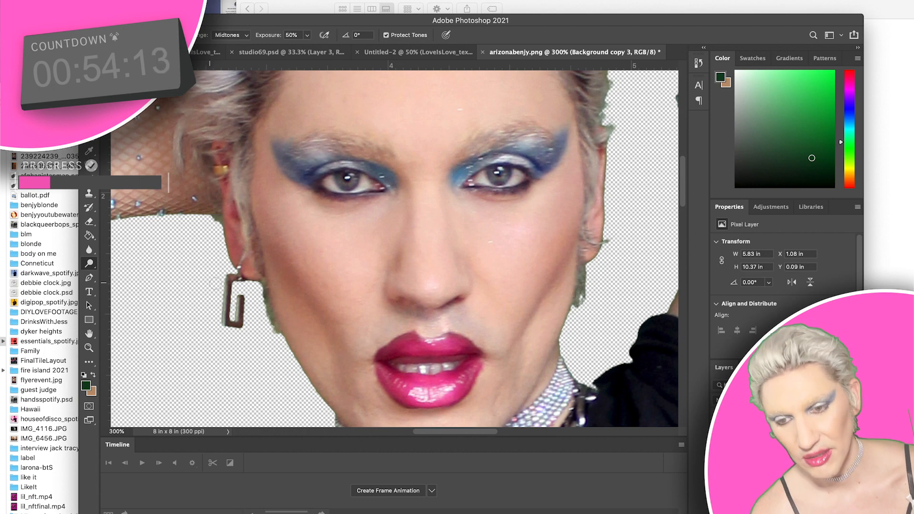
pyautogui.moveTo(226, 277)
pyautogui.mouseDown()
pyautogui.moveTo(224, 325)
pyautogui.moveTo(240, 299)
pyautogui.mouseUp()
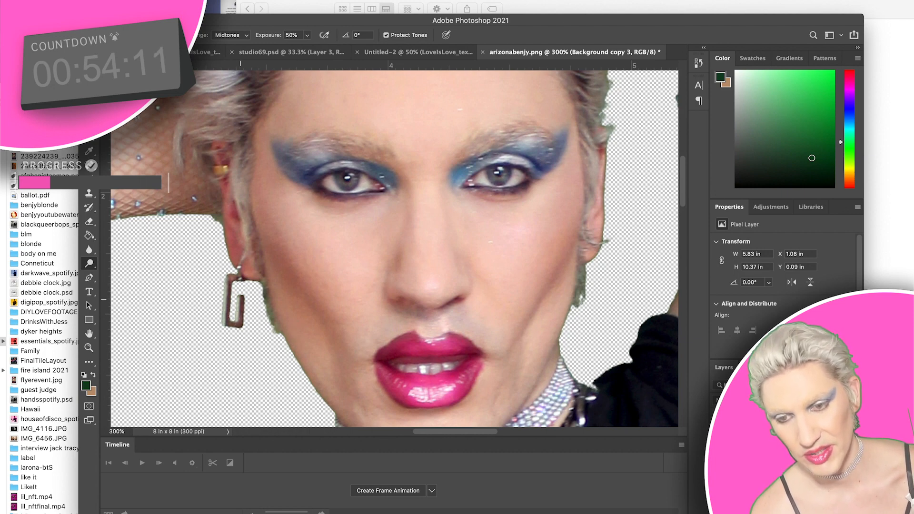
# Try to brighten the front of the figure's hair with a resized Dodge brush.
pyautogui.press('super+minus')
pyautogui.press('super+minus')
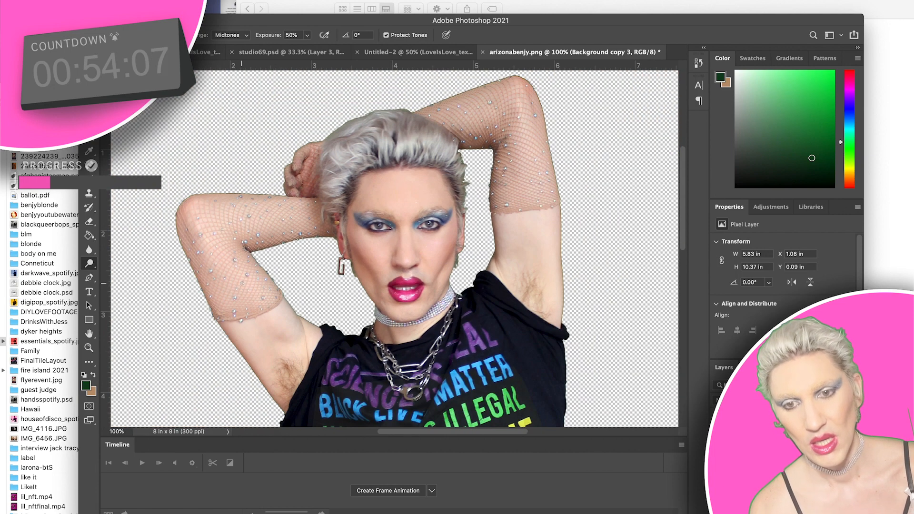
pyautogui.click(160, 35)
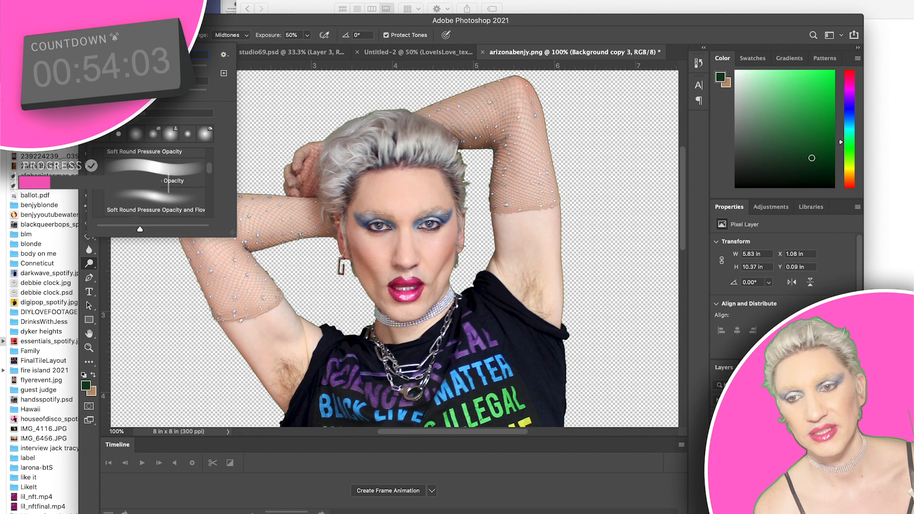
pyautogui.moveTo(453, 148)
pyautogui.mouseDown()
pyautogui.moveTo(395, 137)
pyautogui.moveTo(341, 157)
pyautogui.mouseUp()
pyautogui.press('super+z')
pyautogui.moveTo(451, 158)
pyautogui.mouseDown()
pyautogui.moveTo(413, 143)
pyautogui.moveTo(359, 152)
pyautogui.mouseUp()
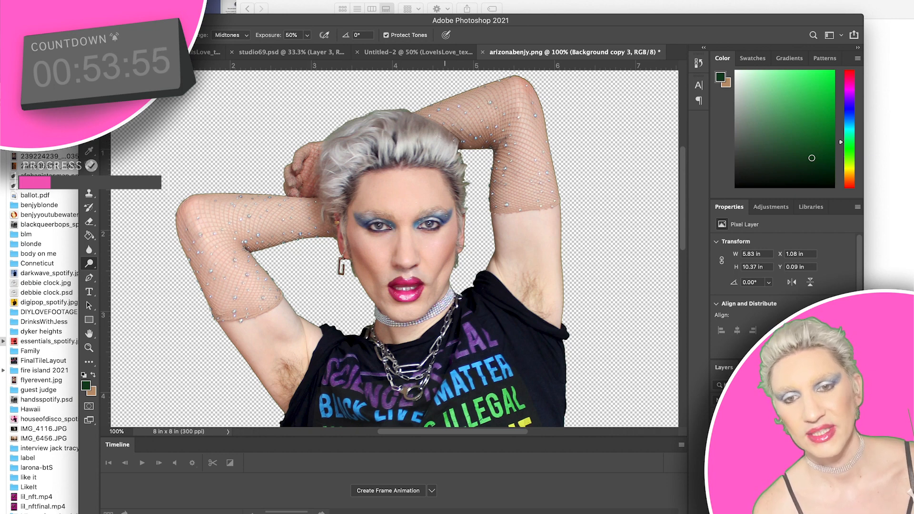
pyautogui.press('super+z')
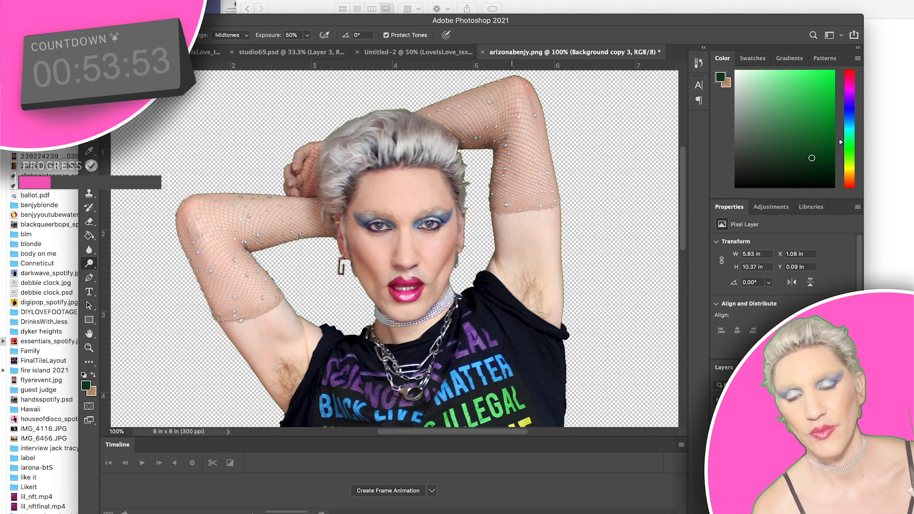
# Adjust the Dodge brush and brighten the fishnet sleeves on both raised arms.
pyautogui.click(145, 36)
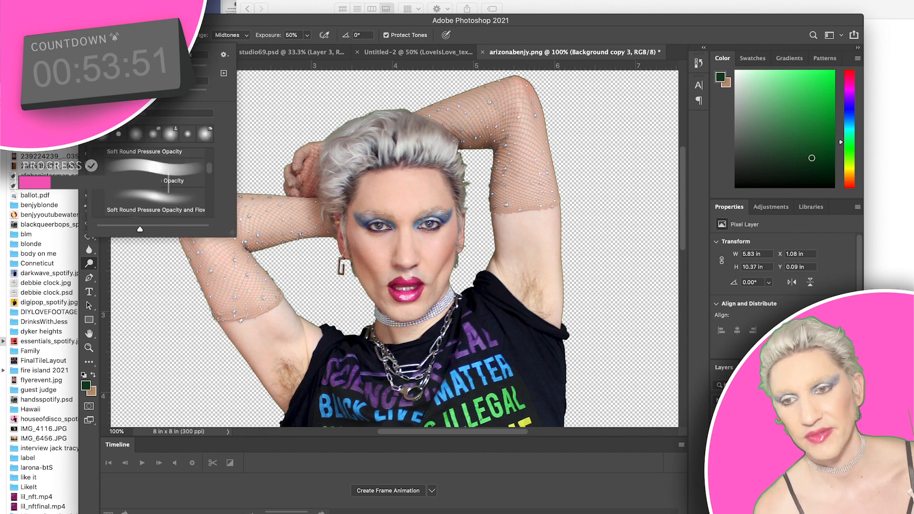
pyautogui.moveTo(302, 214)
pyautogui.mouseDown()
pyautogui.moveTo(241, 212)
pyautogui.moveTo(211, 224)
pyautogui.moveTo(213, 257)
pyautogui.moveTo(268, 309)
pyautogui.mouseUp()
pyautogui.moveTo(462, 120)
pyautogui.mouseDown()
pyautogui.moveTo(514, 105)
pyautogui.moveTo(531, 135)
pyautogui.moveTo(534, 180)
pyautogui.mouseUp()
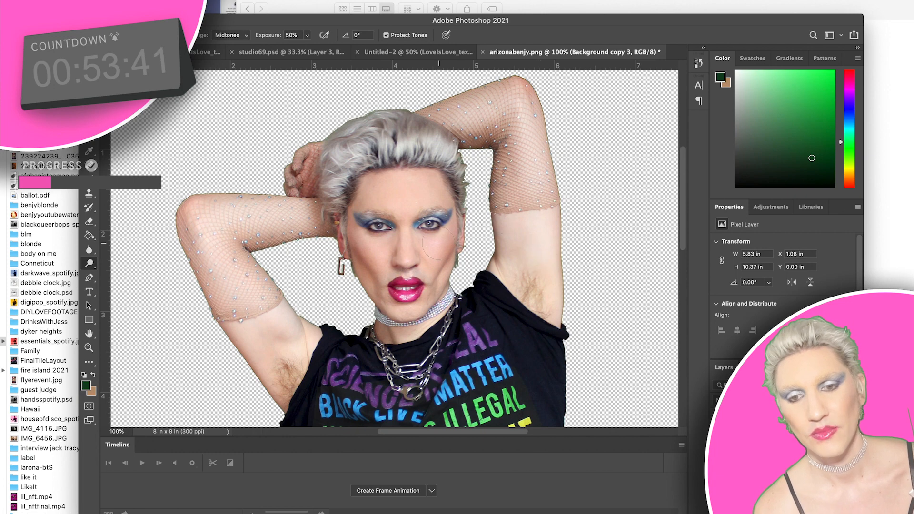
# Make the Background copy 3 layer active and brush across the front of the pink pants with the Dodge tool.
pyautogui.scroll(-4, 431, 284)
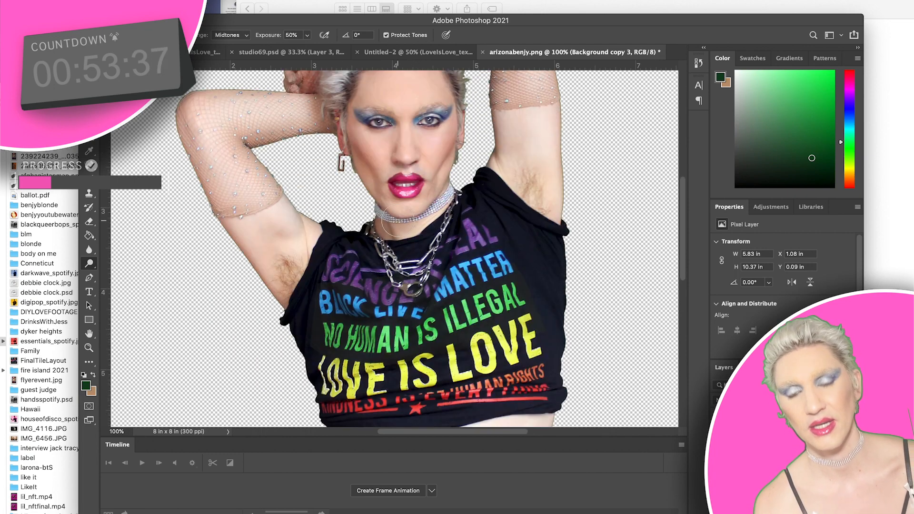
pyautogui.scroll(-1, 374, 329)
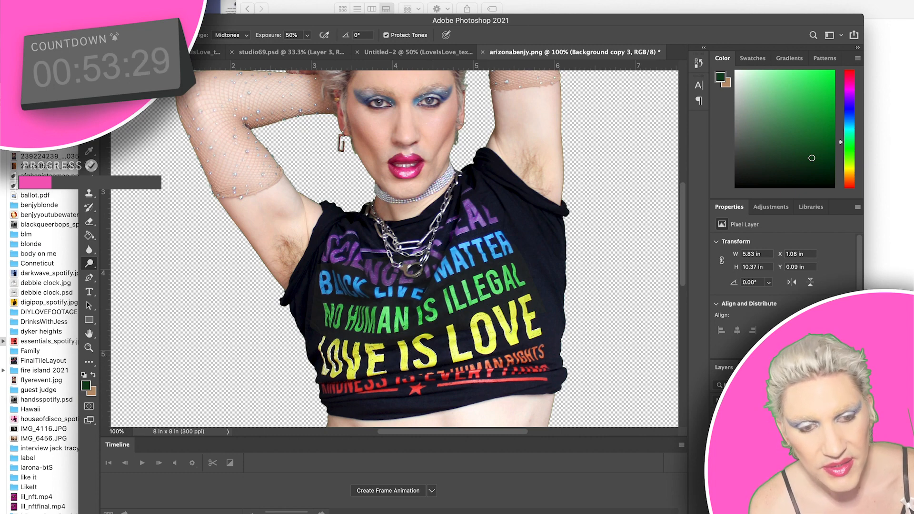
pyautogui.click(775, 438)
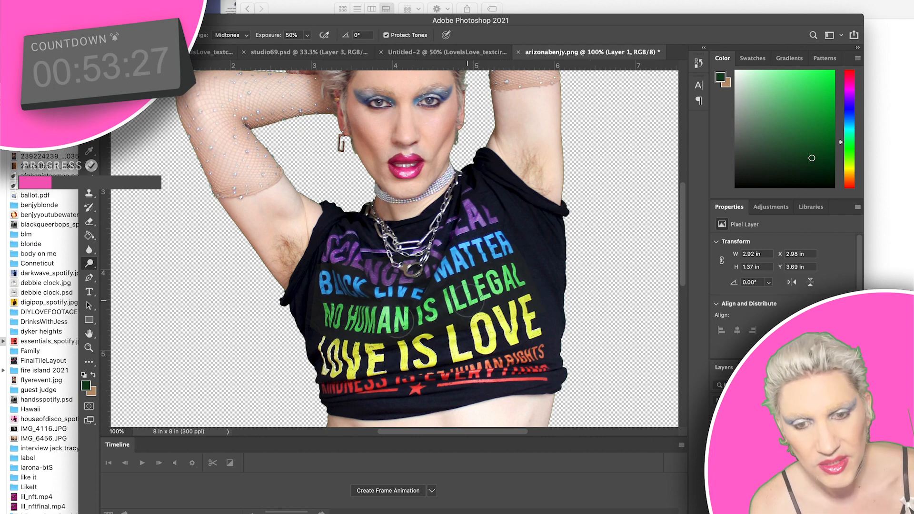
pyautogui.scroll(-4, 466, 300)
pyautogui.scroll(-6, 467, 300)
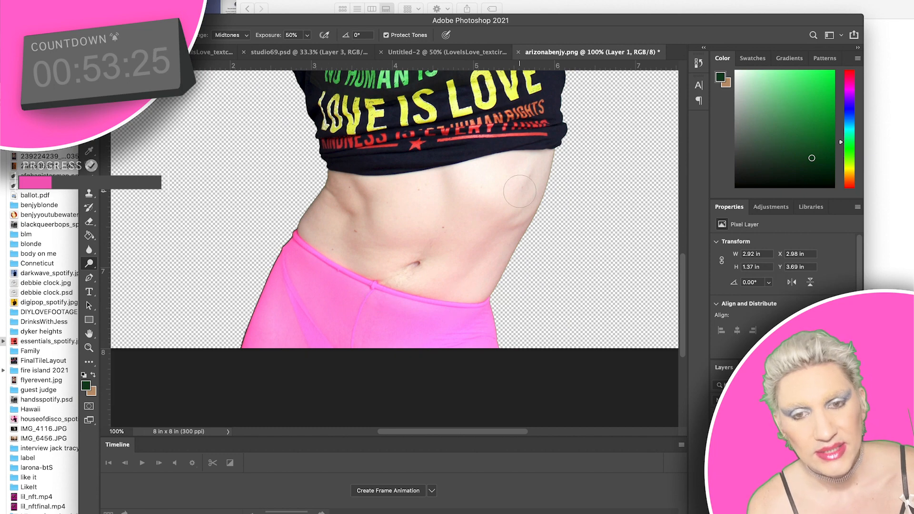
pyautogui.scroll(1, 569, 247)
pyautogui.keyDown('super'); pyautogui.click(544, 233); pyautogui.keyUp('super')
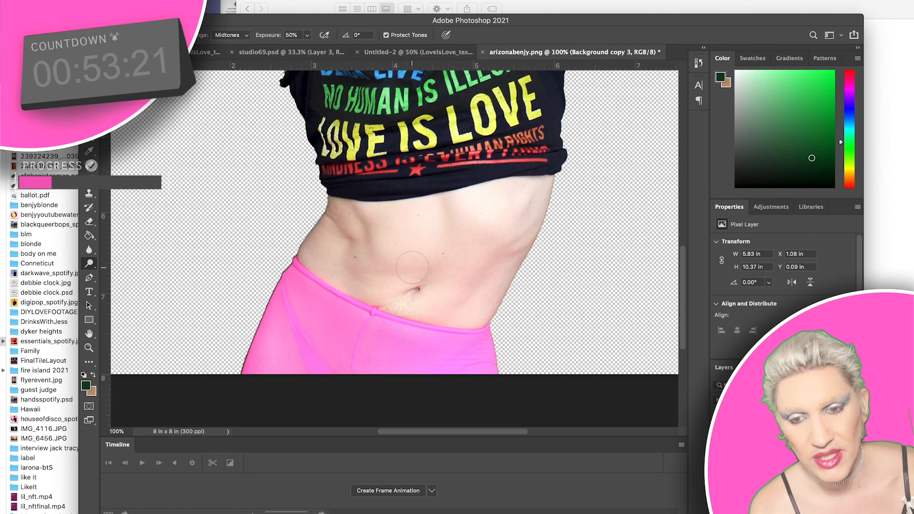
pyautogui.moveTo(449, 336); pyautogui.dragTo(319, 308)
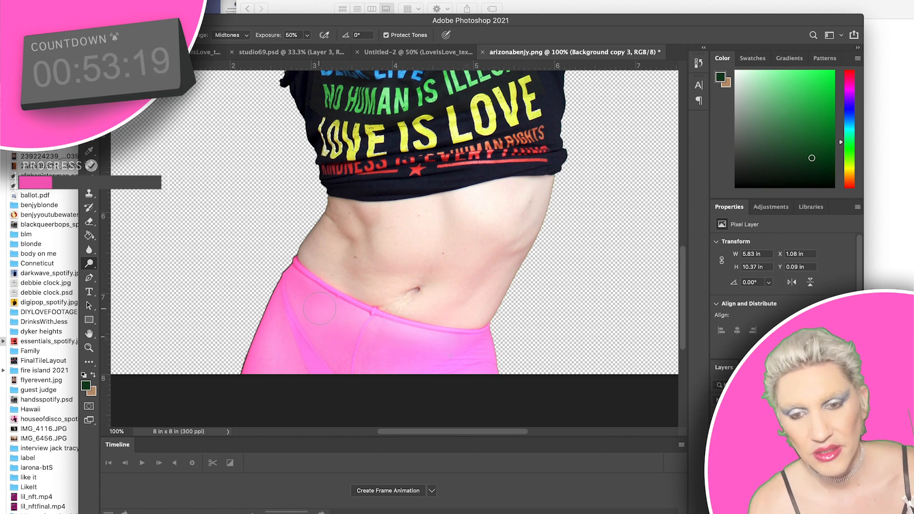
pyautogui.press('z')
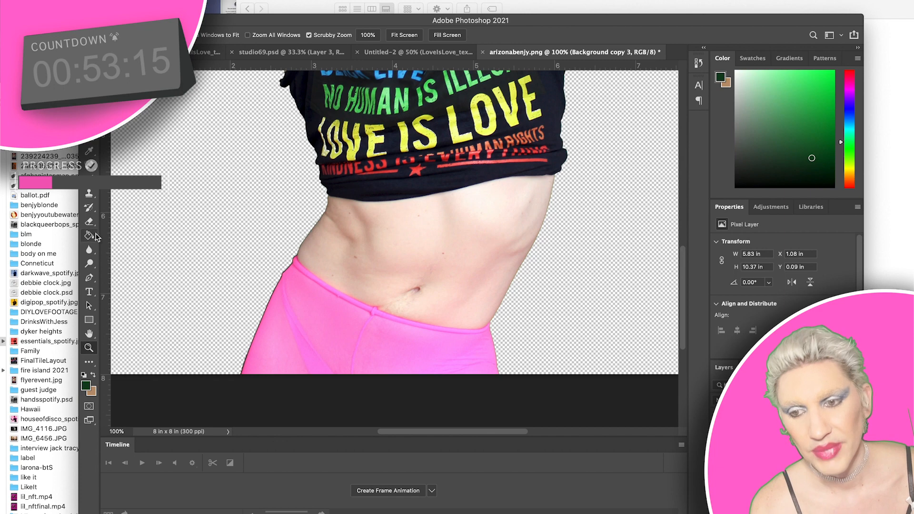
# Enlarge the Dodge brush and brighten the pink pants at the hip just below the waistband.
pyautogui.click(89, 207)
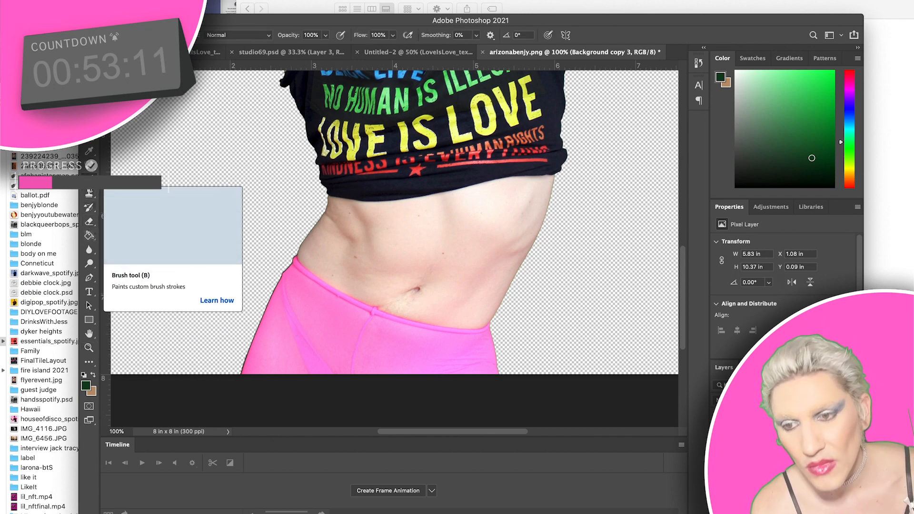
pyautogui.click(91, 269)
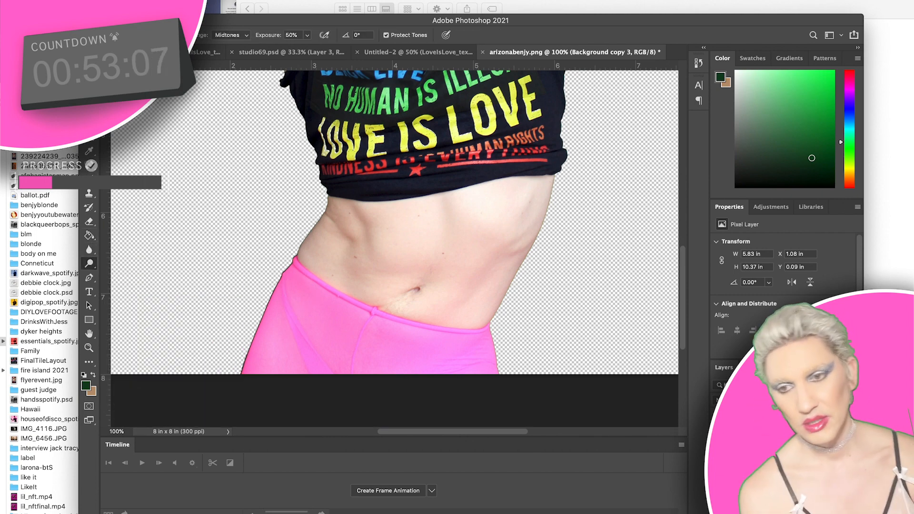
pyautogui.click(150, 36)
pyautogui.moveTo(182, 69); pyautogui.dragTo(194, 70)
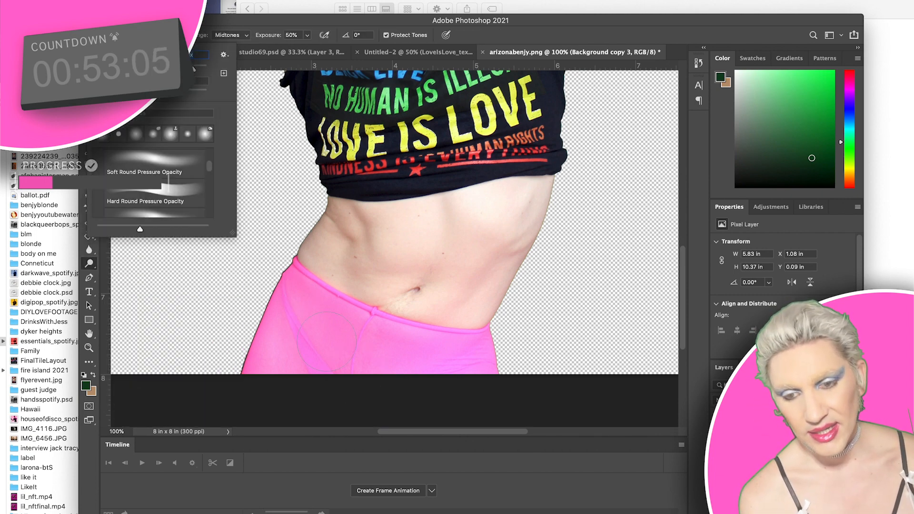
pyautogui.click(305, 318)
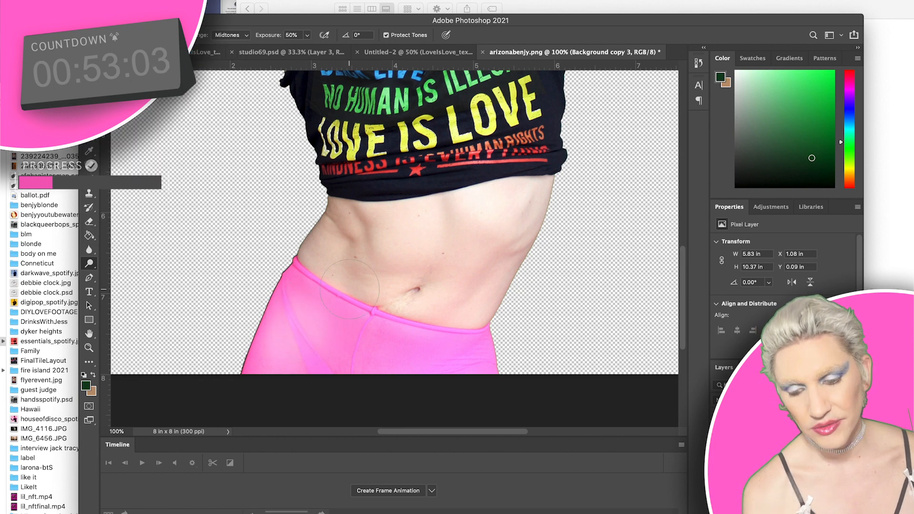
pyautogui.press('super+z')
pyautogui.click(300, 309)
# Reduce the Dodge brush size for retouching the figure's face.
pyautogui.scroll(10, 418, 220)
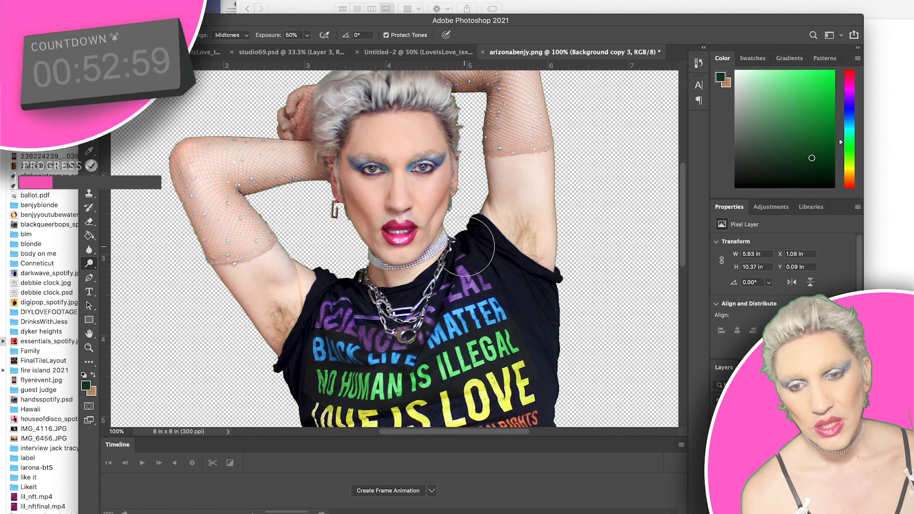
pyautogui.scroll(1, 466, 246)
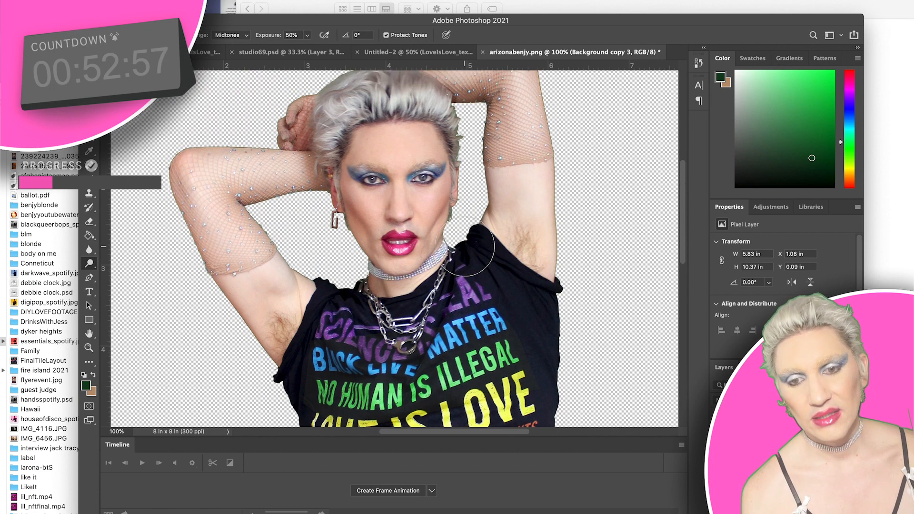
pyautogui.click(155, 35)
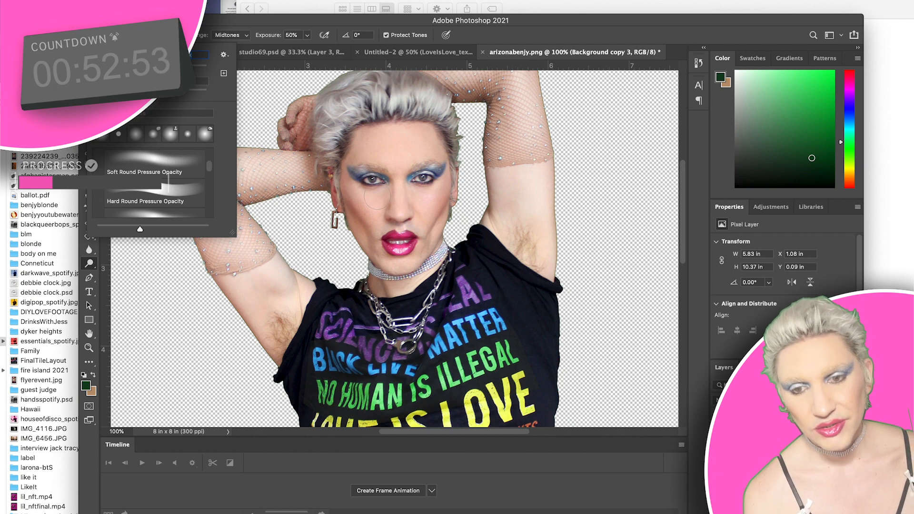
pyautogui.press('Return')
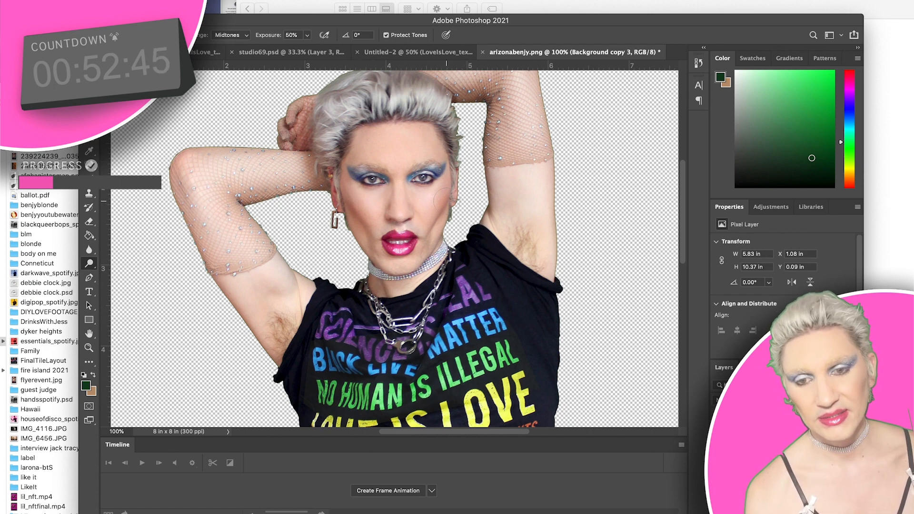
pyautogui.scroll(2, 410, 136)
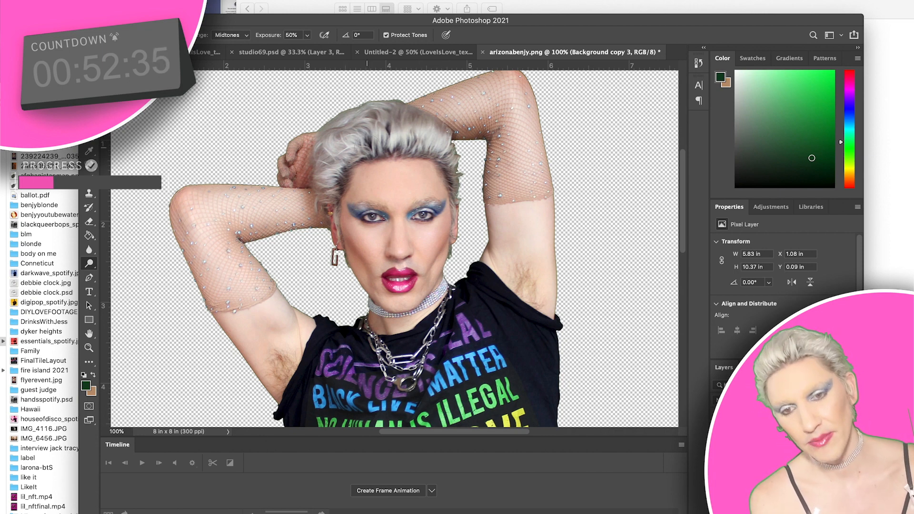
# Switch to the Sponge tool in Desaturate mode at 50% flow and remove the green tint around the figure's hair.
pyautogui.click(90, 267)
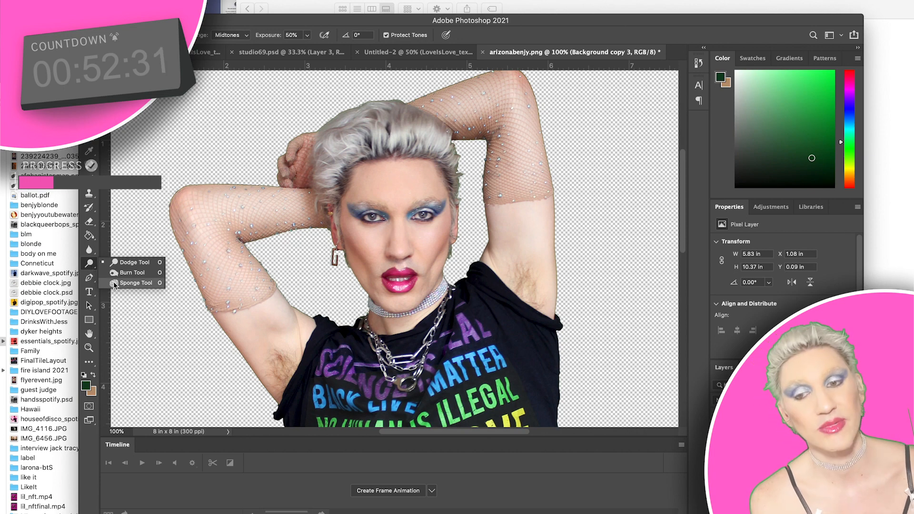
pyautogui.click(135, 283)
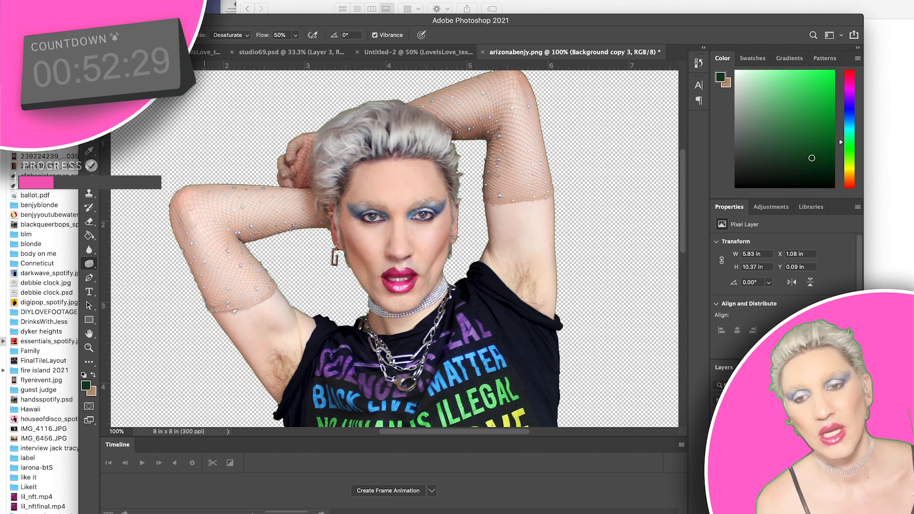
pyautogui.click(156, 35)
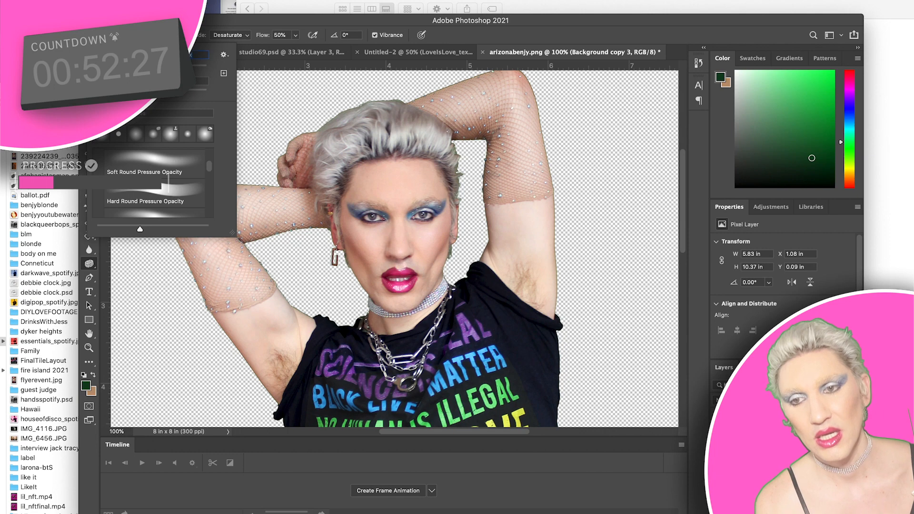
pyautogui.press('Return')
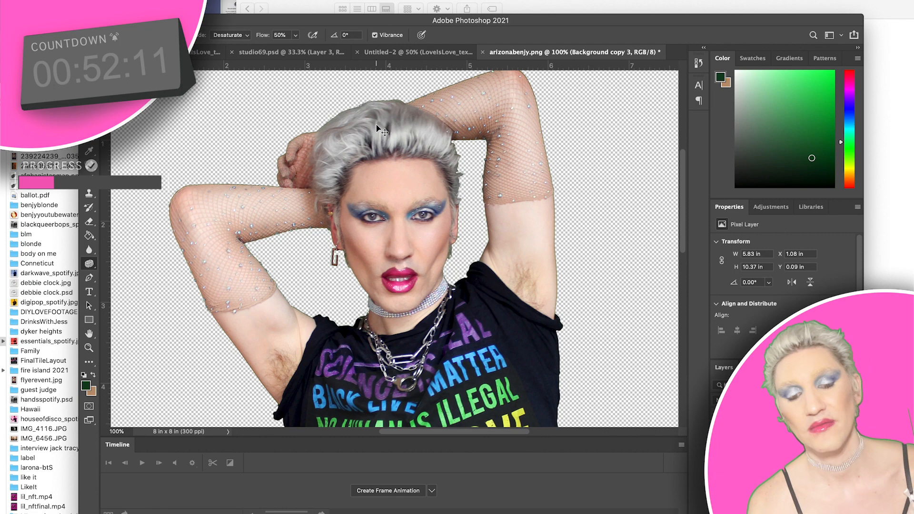
# Apply a Levels adjustment to the figure layer with input black at 6 and input white at 253.
pyautogui.press('super+minus')
pyautogui.press('super+minus')
pyautogui.press('super+minus')
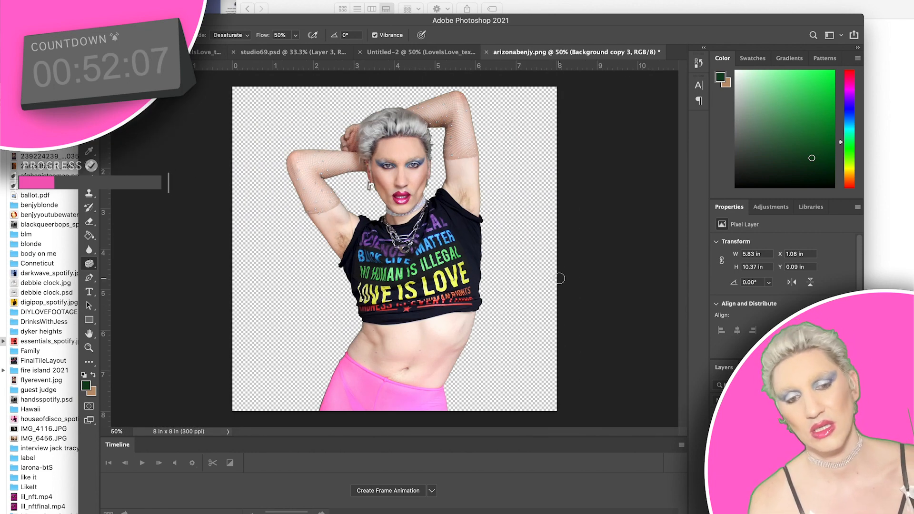
pyautogui.click(96, 5)
pyautogui.moveTo(205, 14)
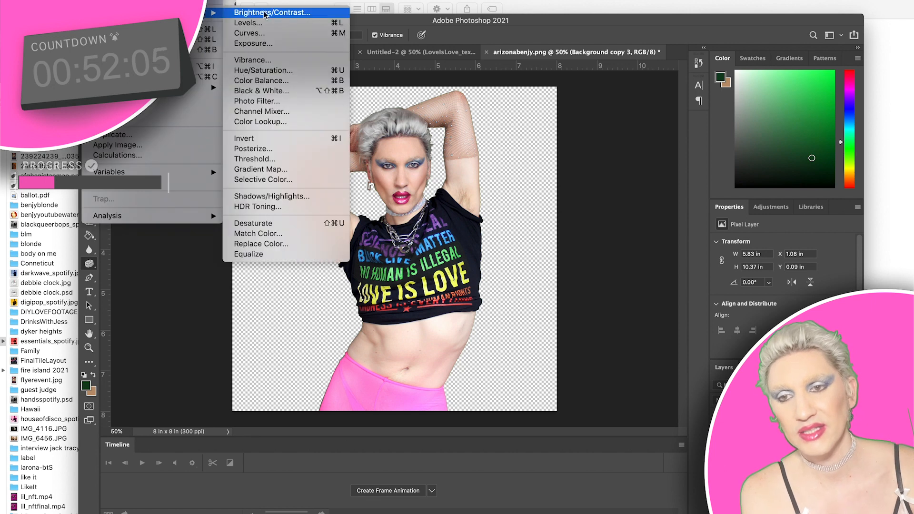
pyautogui.click(241, 27)
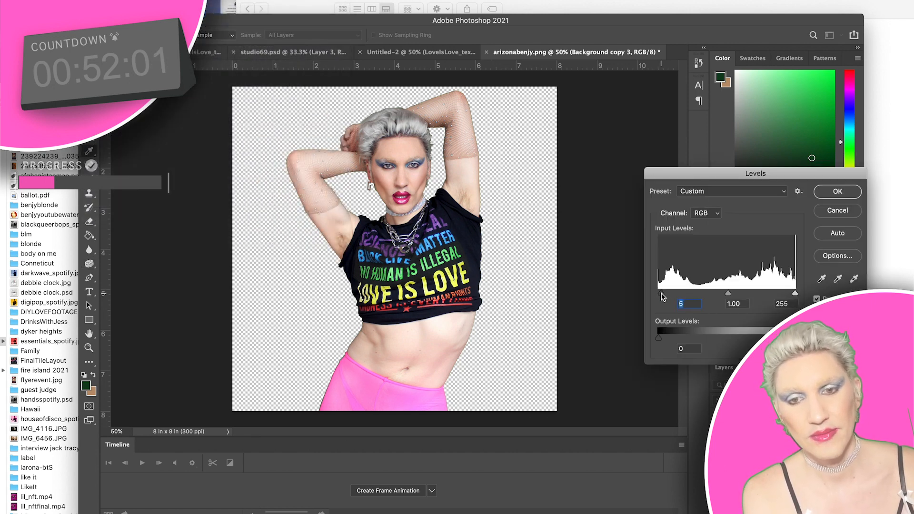
pyautogui.moveTo(794, 293); pyautogui.dragTo(794, 294)
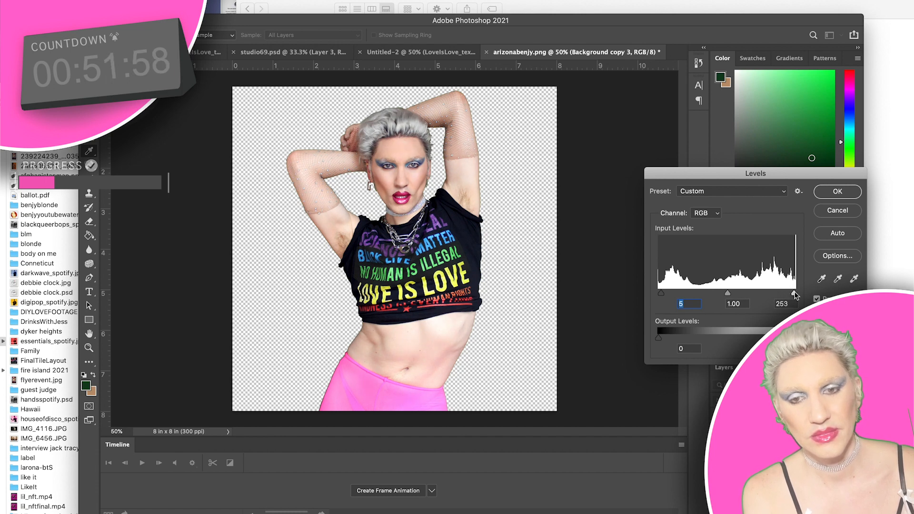
pyautogui.click(833, 192)
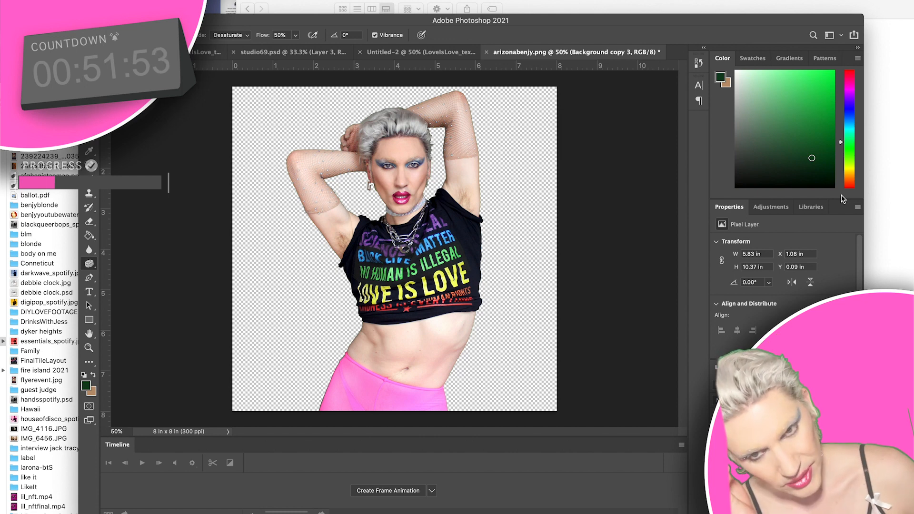
# Select the transparent background with the Magic Wand, extend it to similar areas, and invert the selection to the figure.
pyautogui.press('super+plus')
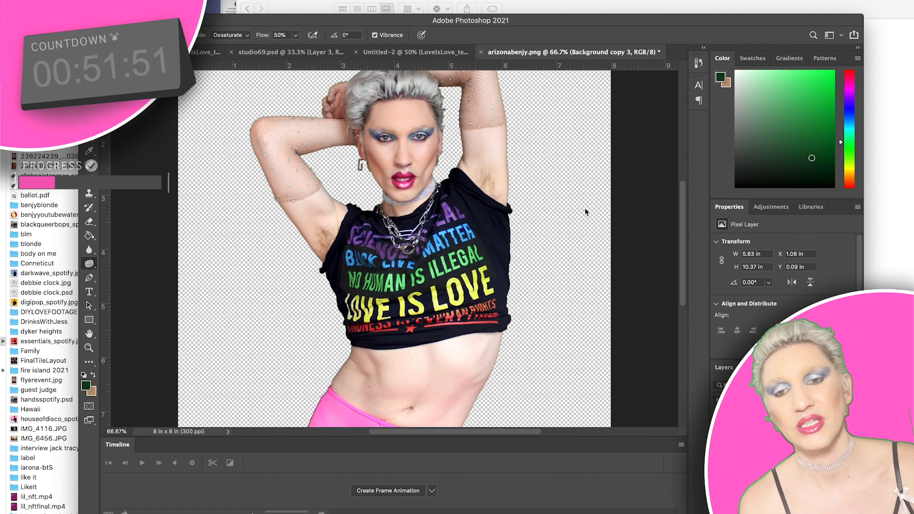
pyautogui.press('w')
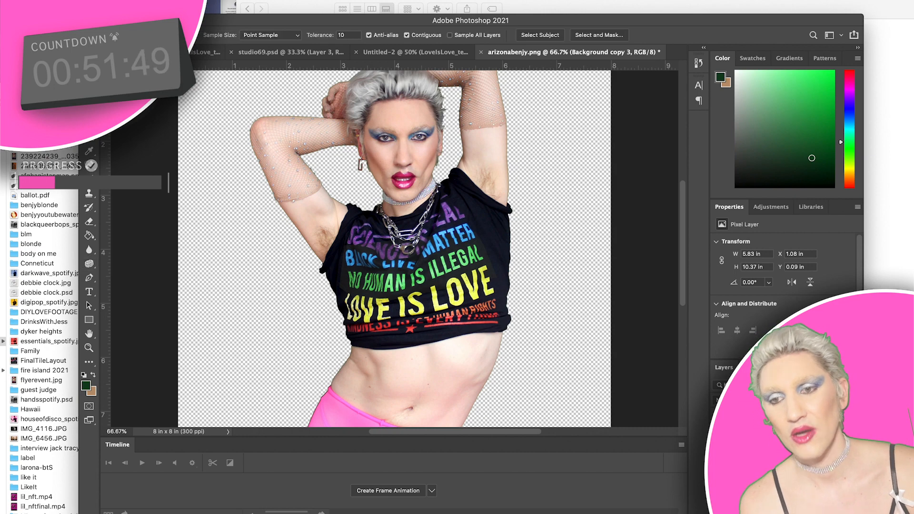
pyautogui.click(229, 95)
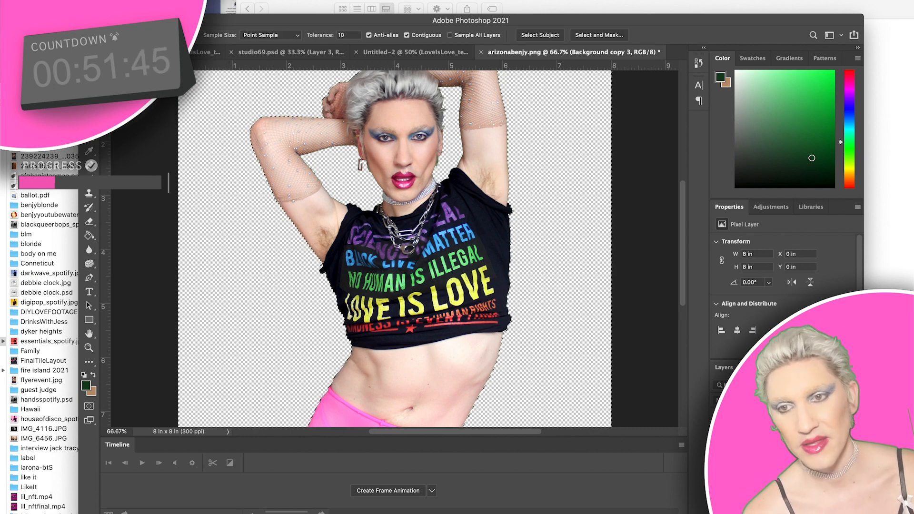
pyautogui.click(184, 0)
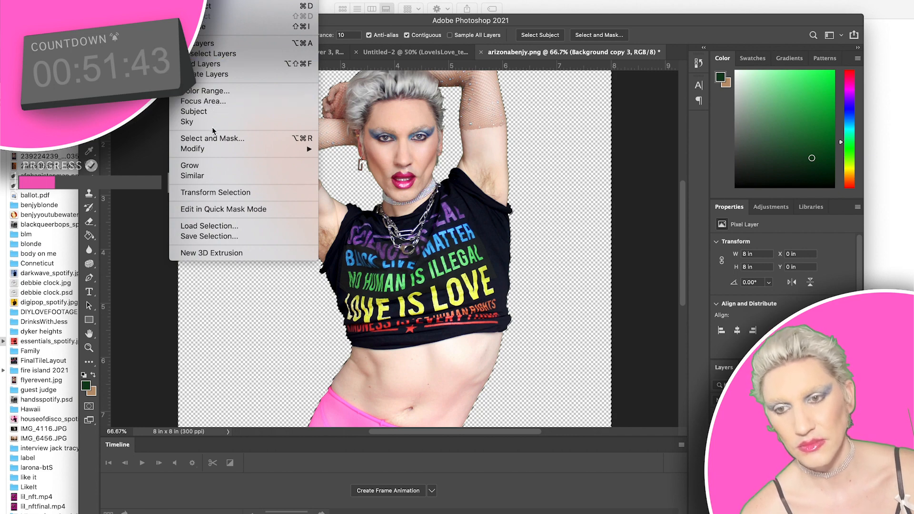
pyautogui.click(193, 176)
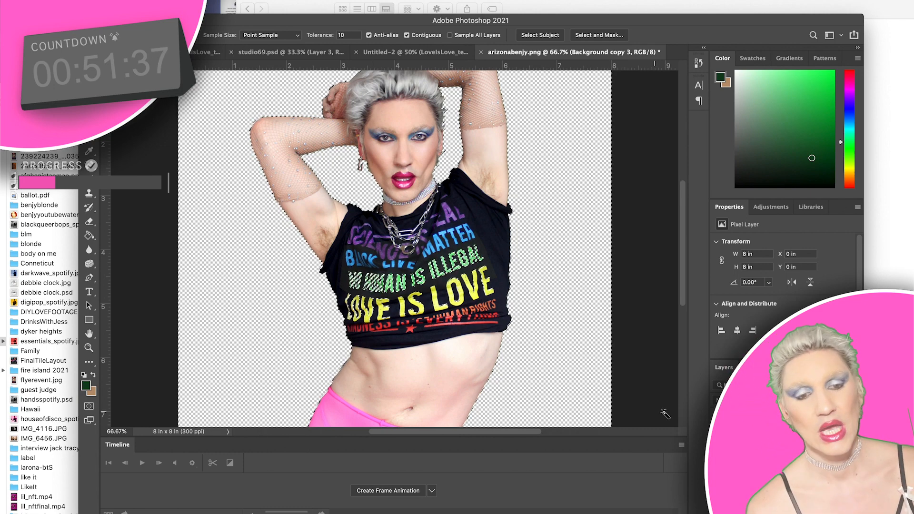
pyautogui.click(183, 0)
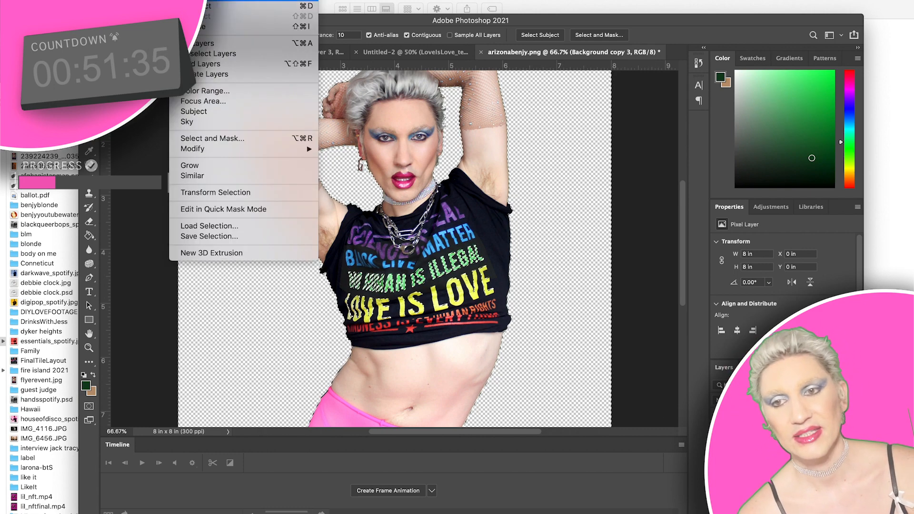
pyautogui.click(201, 28)
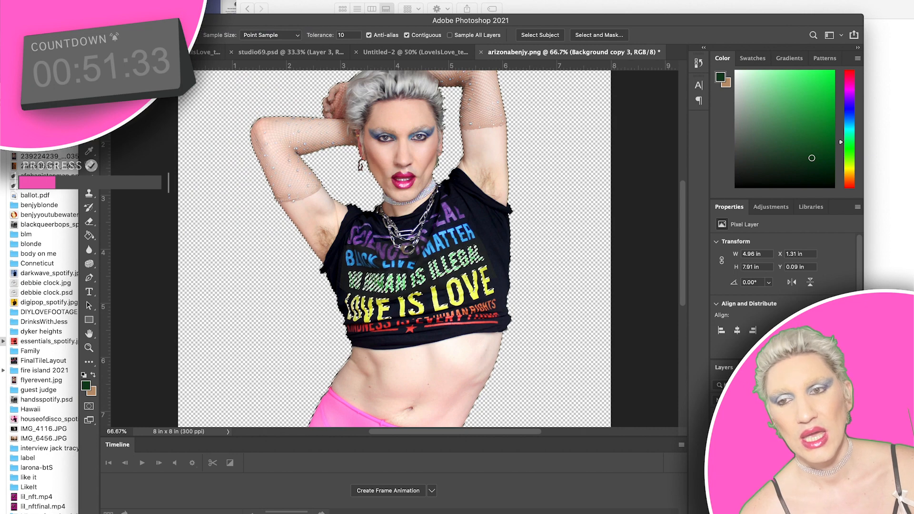
pyautogui.click(185, 1)
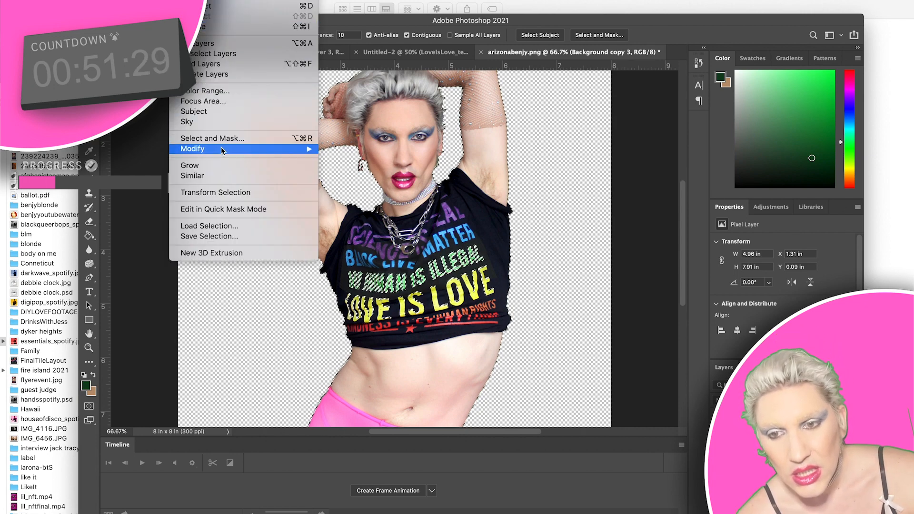
pyautogui.moveTo(224, 149)
pyautogui.click(331, 151)
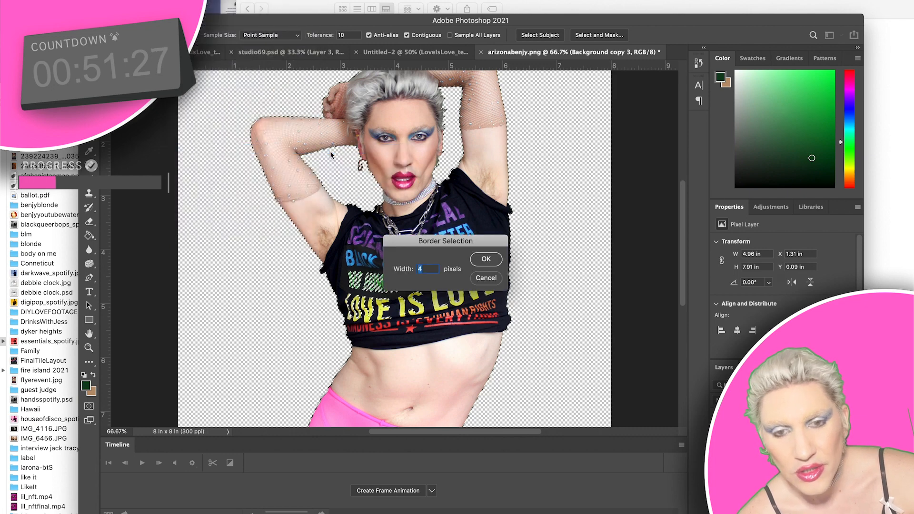
pyautogui.click(486, 278)
# Try feathering the figure selection by 30 pixels with the effect at canvas bounds turned off, and undo the feather.
pyautogui.press('super+equal')
pyautogui.press('super+equal')
pyautogui.press('super+equal')
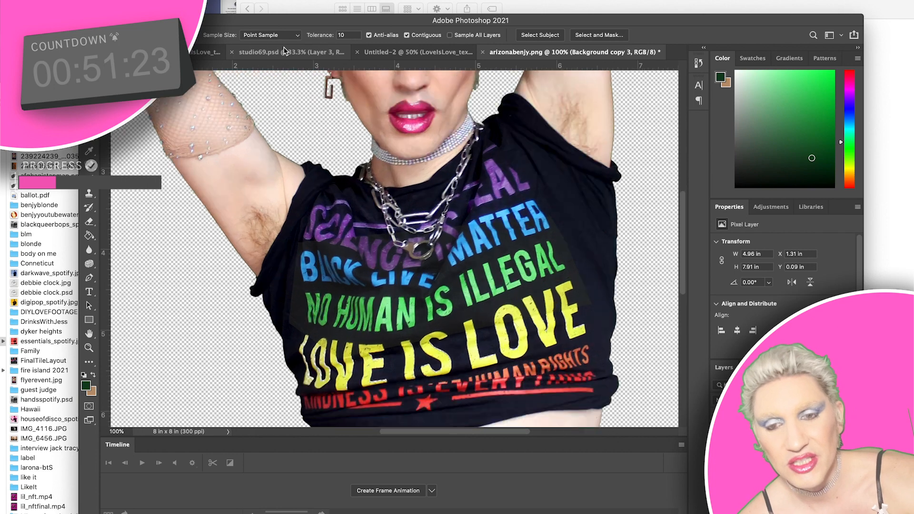
pyautogui.scroll(10, 230, 154)
pyautogui.hscroll(-2, 230, 154)
pyautogui.click(212, 0)
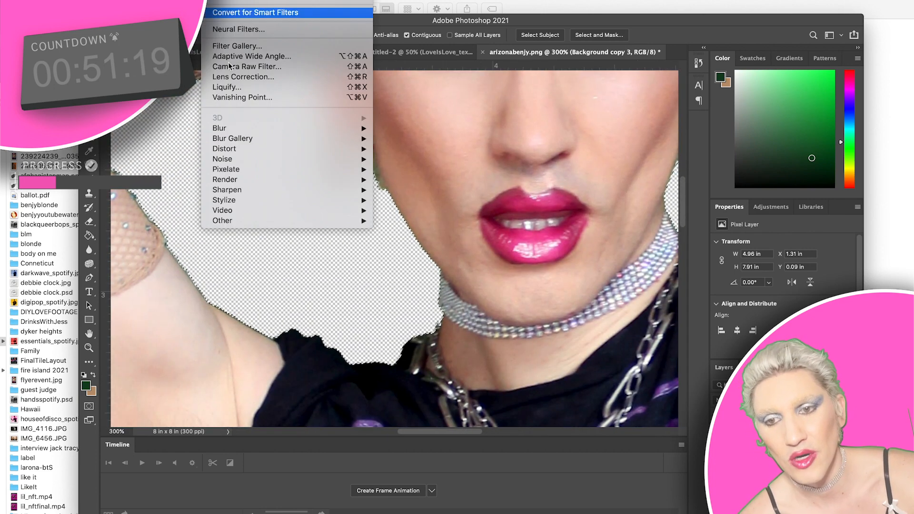
pyautogui.moveTo(183, 1)
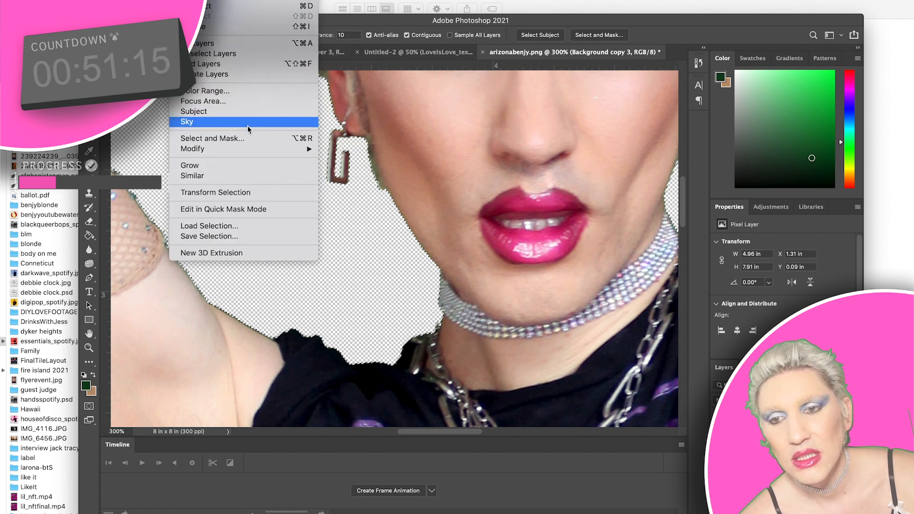
pyautogui.moveTo(251, 148)
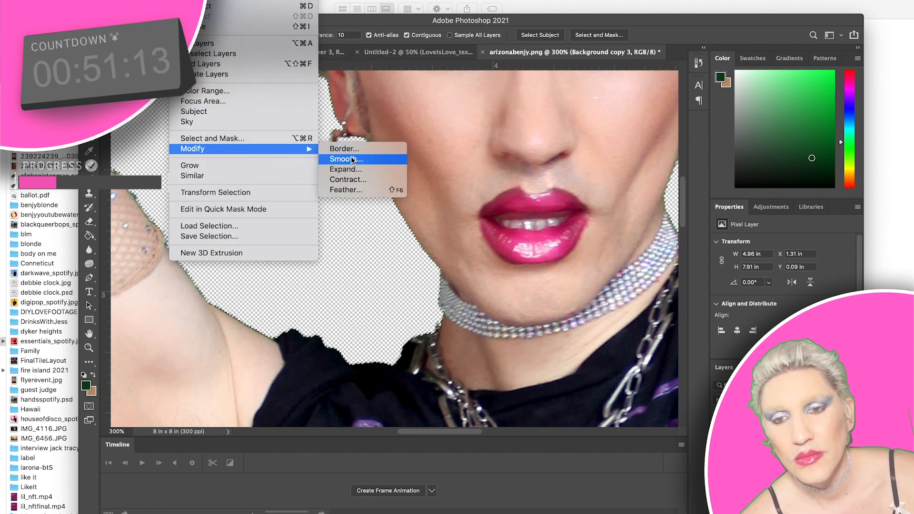
pyautogui.click(355, 192)
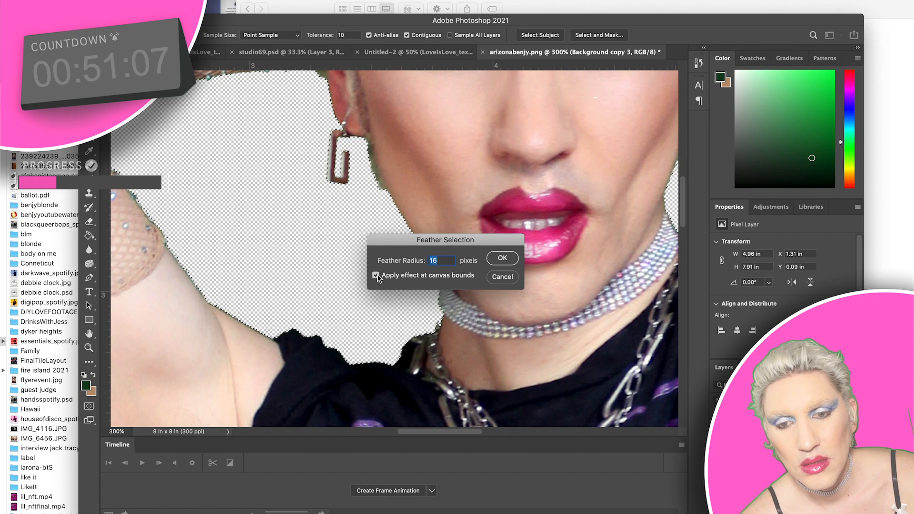
pyautogui.write('30')
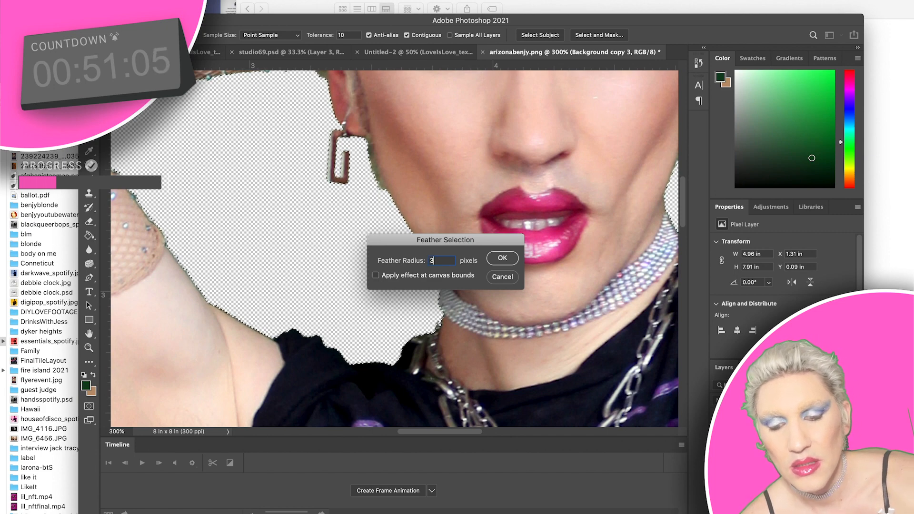
pyautogui.click(504, 257)
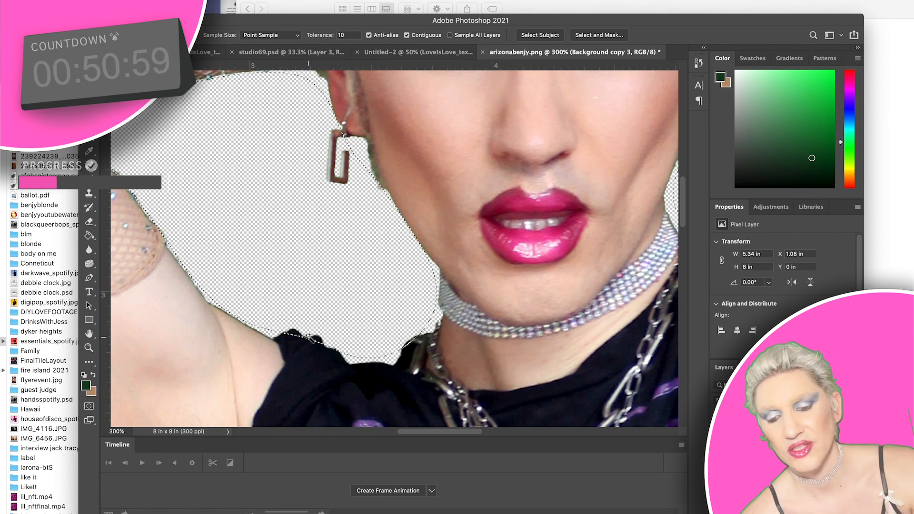
pyautogui.hotkey('ctrl', 'd')
pyautogui.press('super+z')
# Try smoothing the figure selection slightly in Select and Mask, reached through Focus Area, and clear the selection.
pyautogui.click(180, 0)
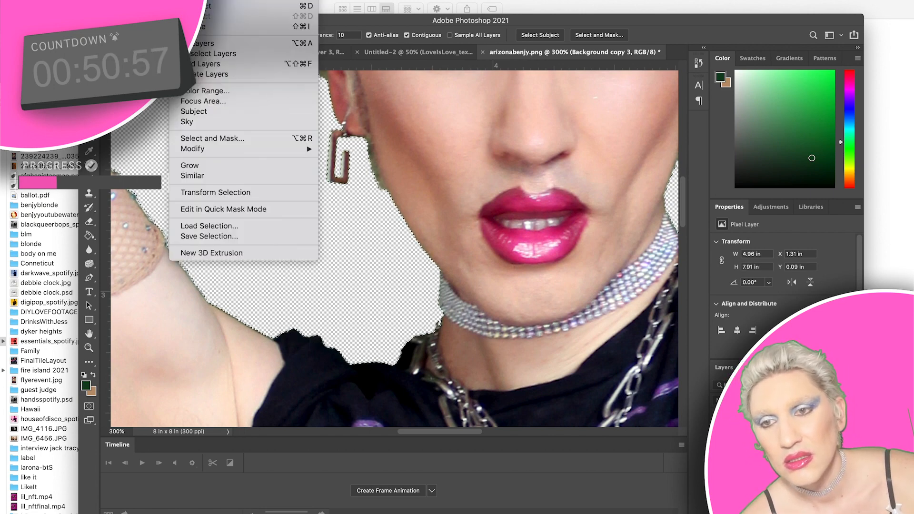
pyautogui.moveTo(243, 152)
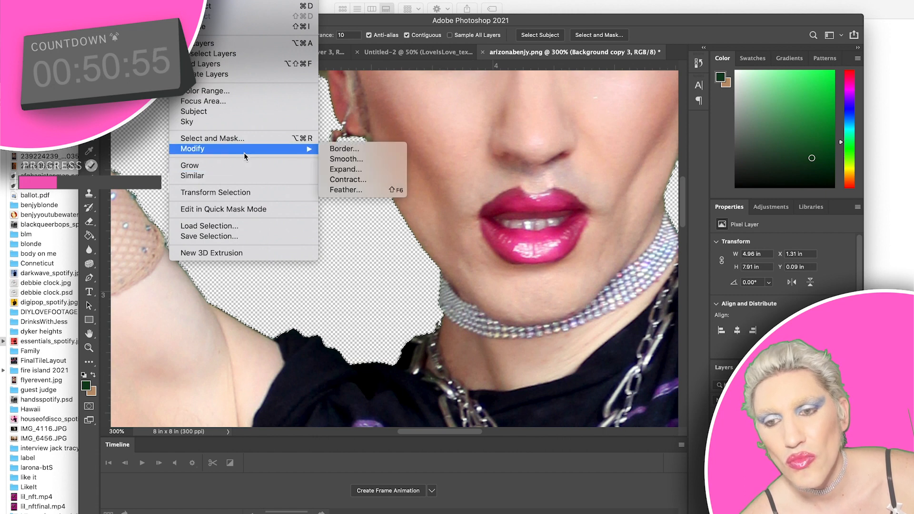
pyautogui.click(244, 100)
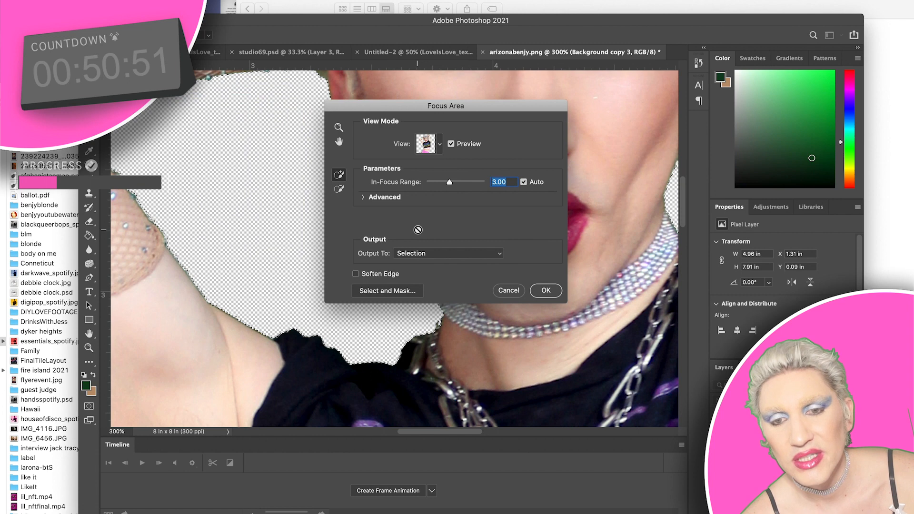
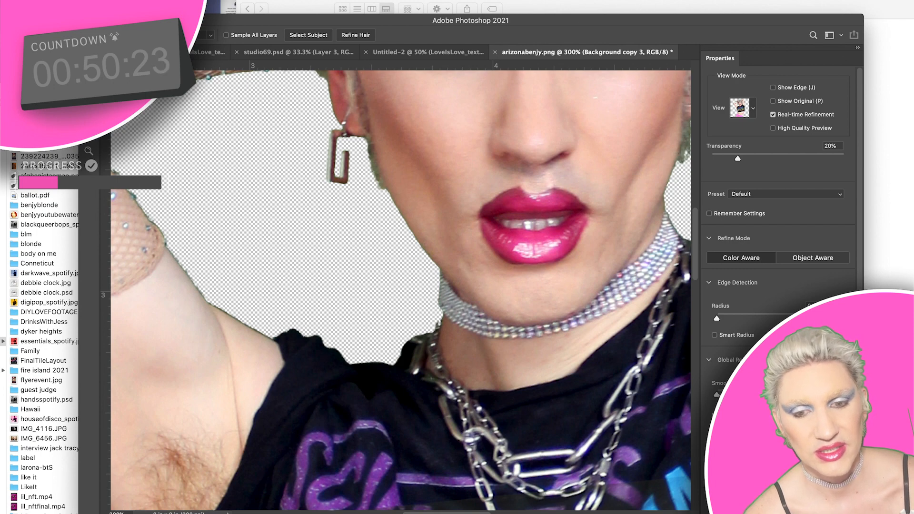
pyautogui.moveTo(717, 395); pyautogui.dragTo(729, 396)
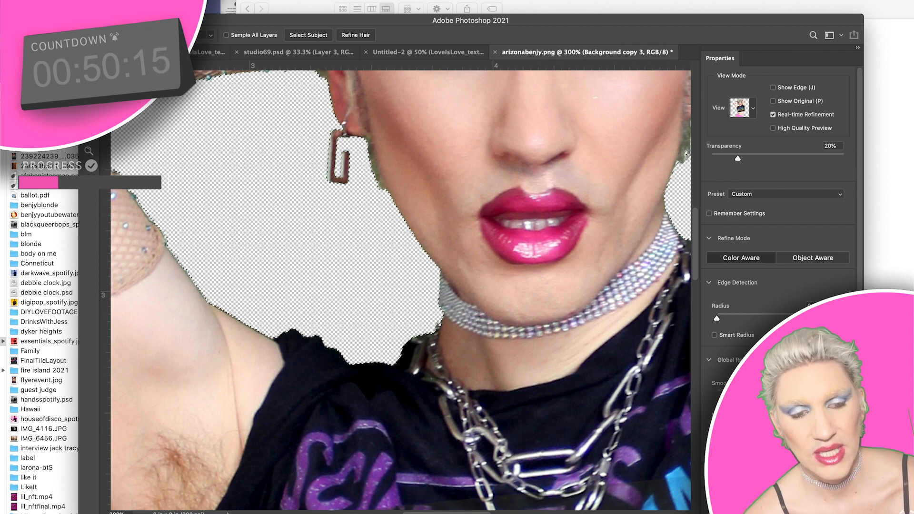
pyautogui.press('Escape')
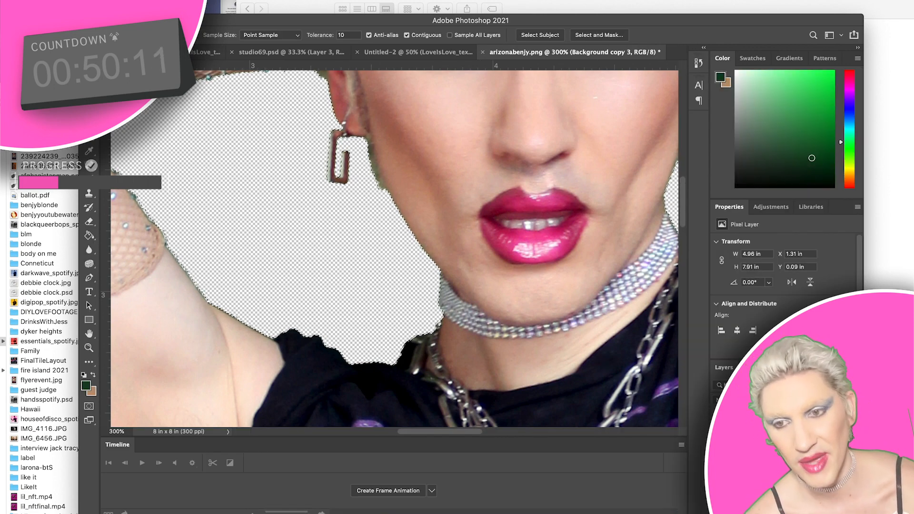
pyautogui.press('m')
pyautogui.click(485, 158)
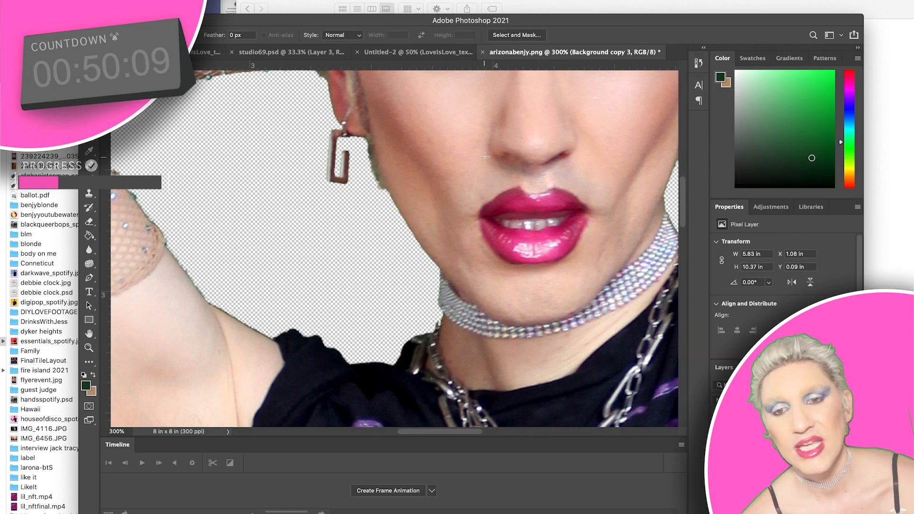
pyautogui.press('super+0')
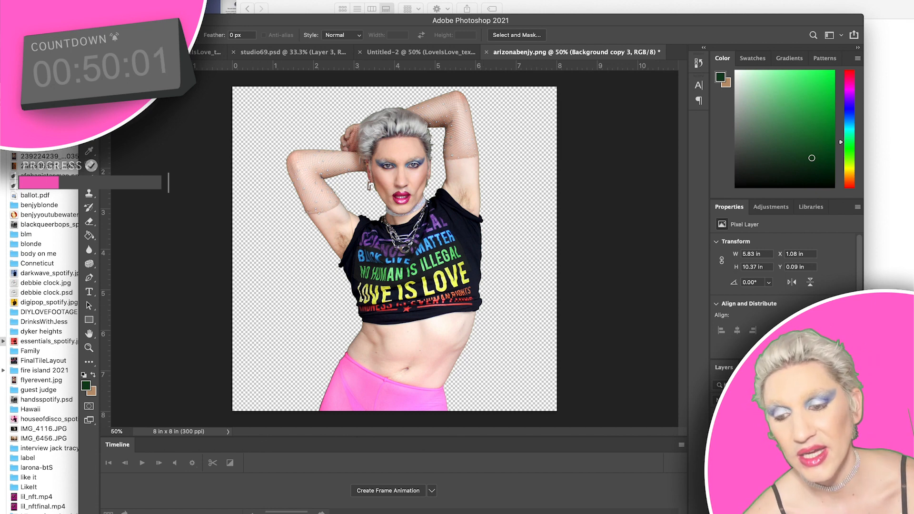
# Open arizonabenjyfinal.png from the 2021 Fall photos folder in Photoshop and compare it with the arizonabenjy.png document.
pyautogui.press('super+Tab')
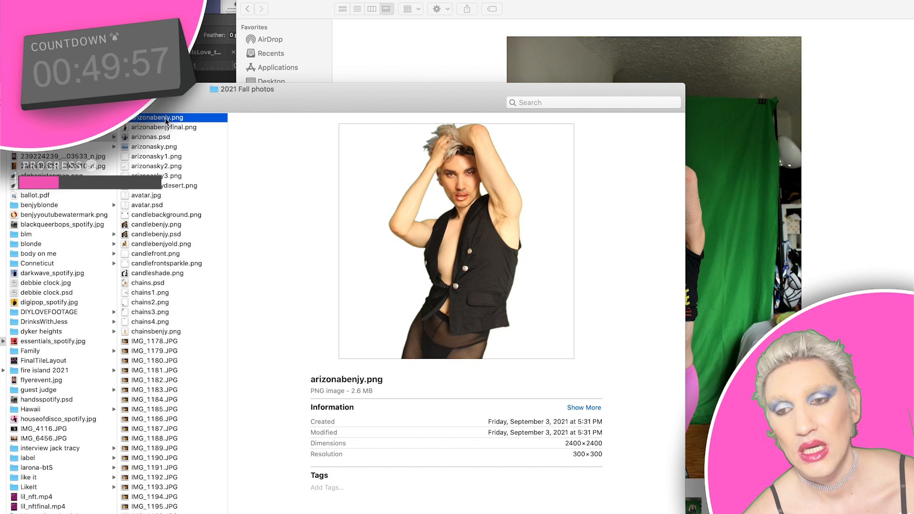
pyautogui.click(166, 119)
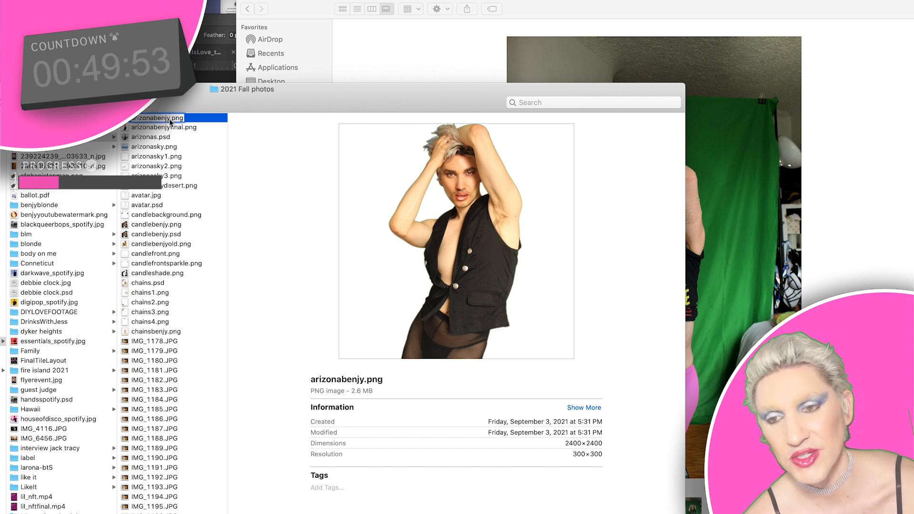
pyautogui.click(149, 127)
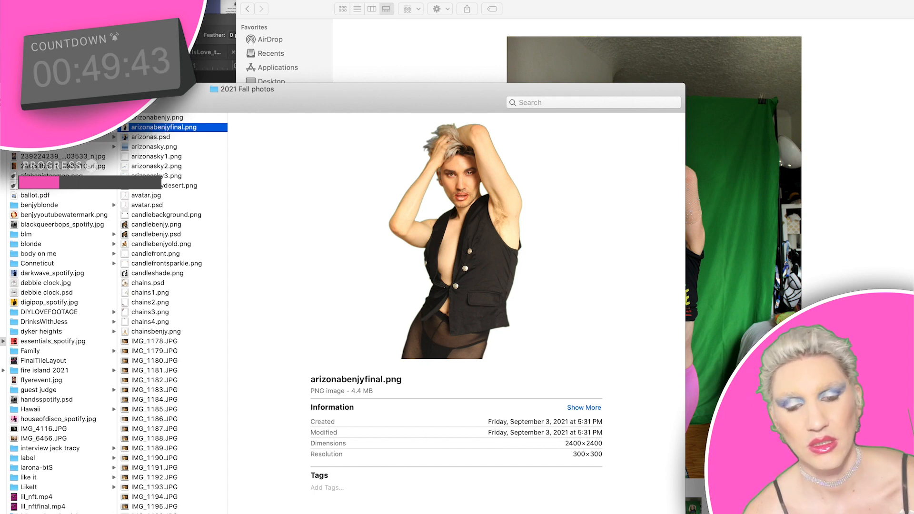
pyautogui.press('super+Tab')
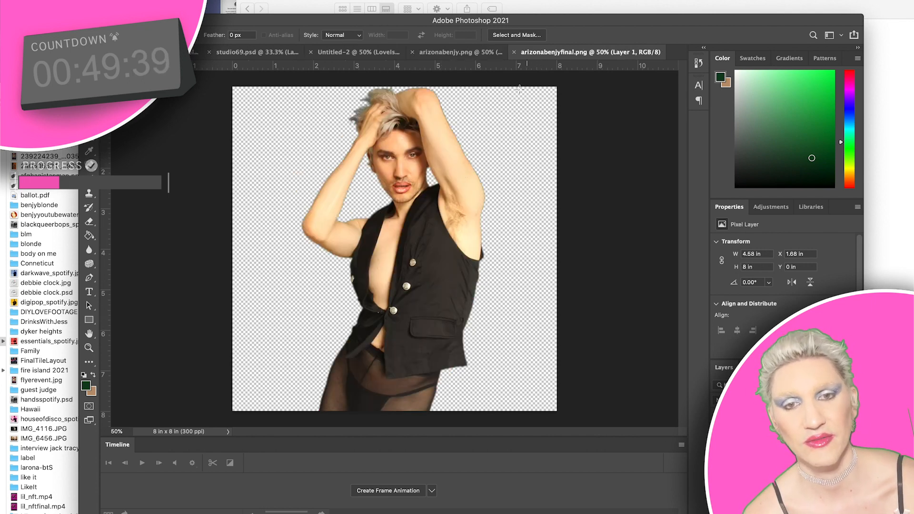
pyautogui.click(467, 52)
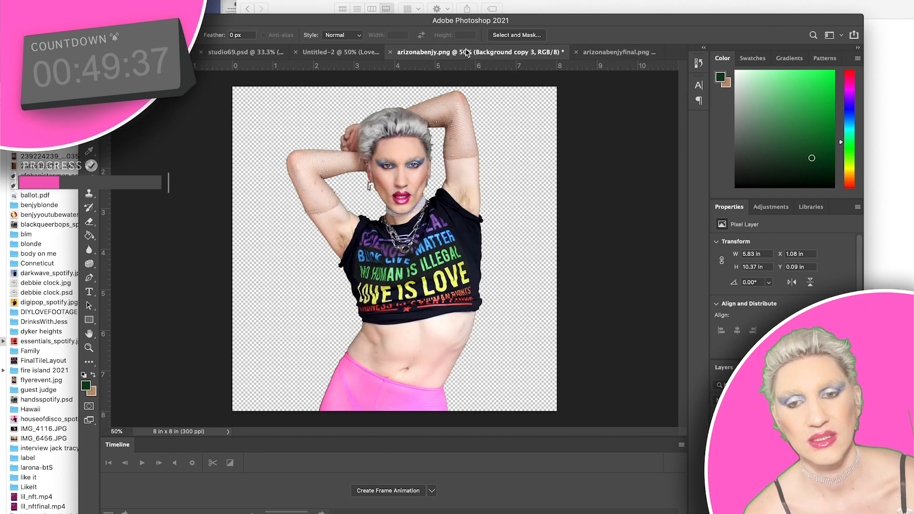
pyautogui.click(590, 51)
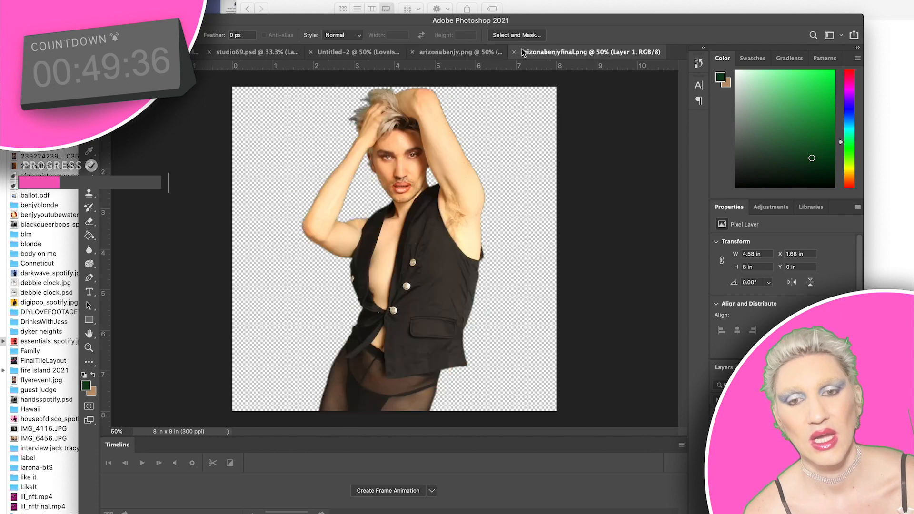
pyautogui.click(471, 52)
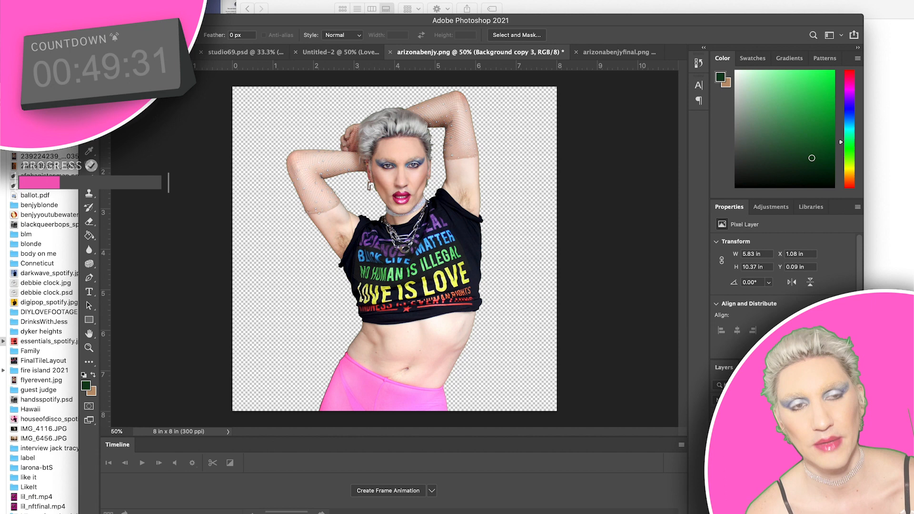
# Find Adobe Premiere Pro 2020 with a system search and launch it.
pyautogui.press('super+space')
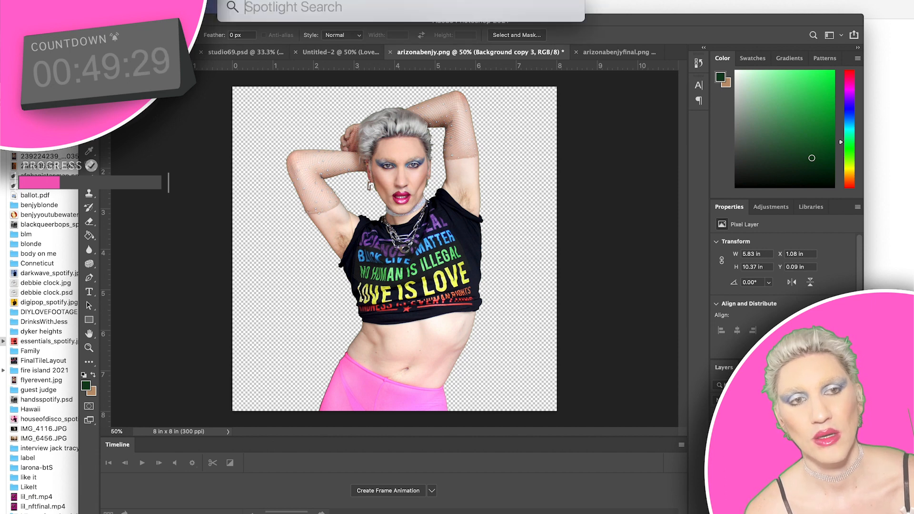
pyautogui.write('pre')
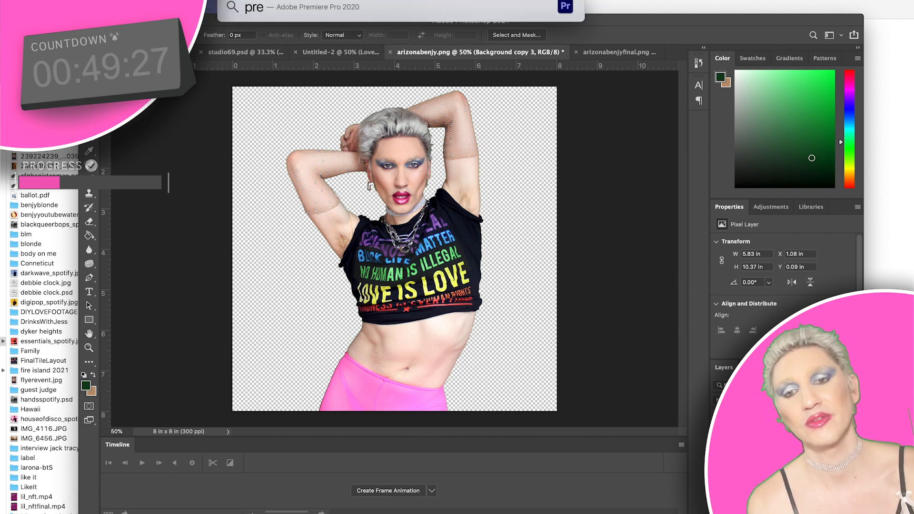
pyautogui.press('Return')
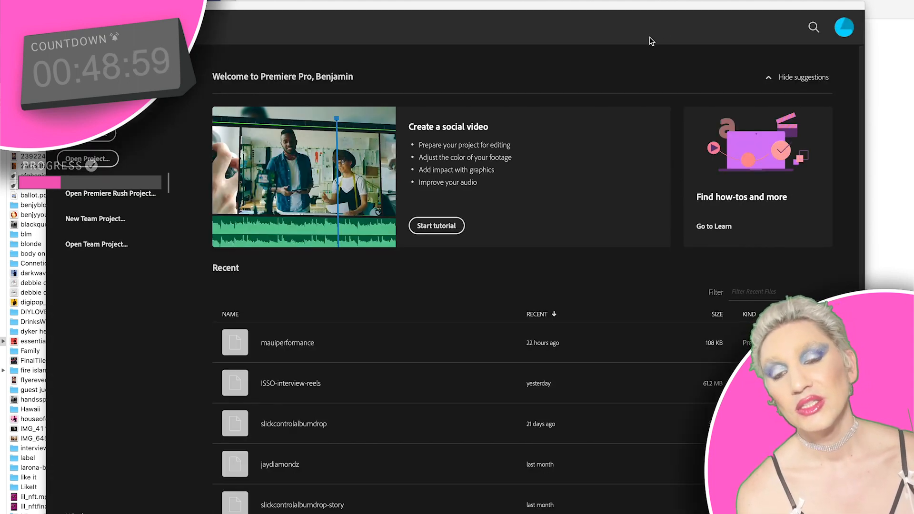
pyautogui.moveTo(602, 6); pyautogui.dragTo(541, 180)
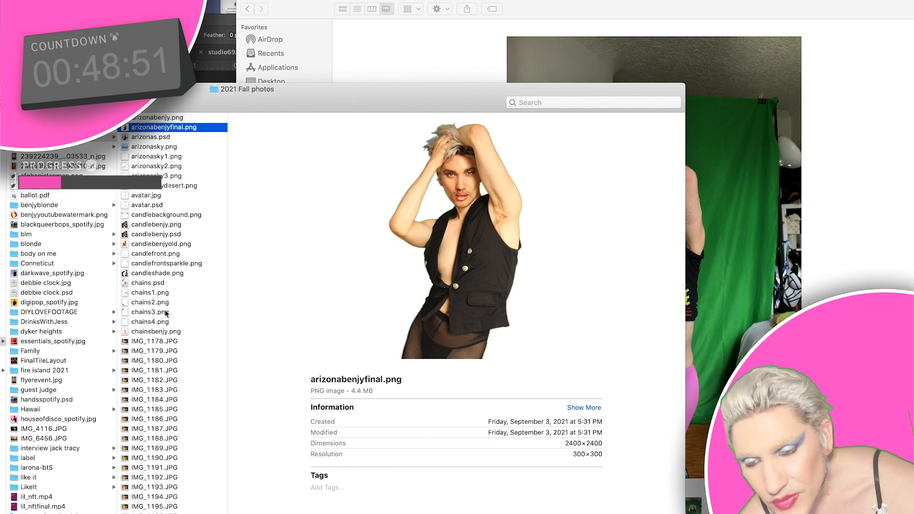
# Look through the file list of the 2021 Fall photos folder in Finder.
pyautogui.scroll(-20, 166, 312)
pyautogui.scroll(-20, 169, 425)
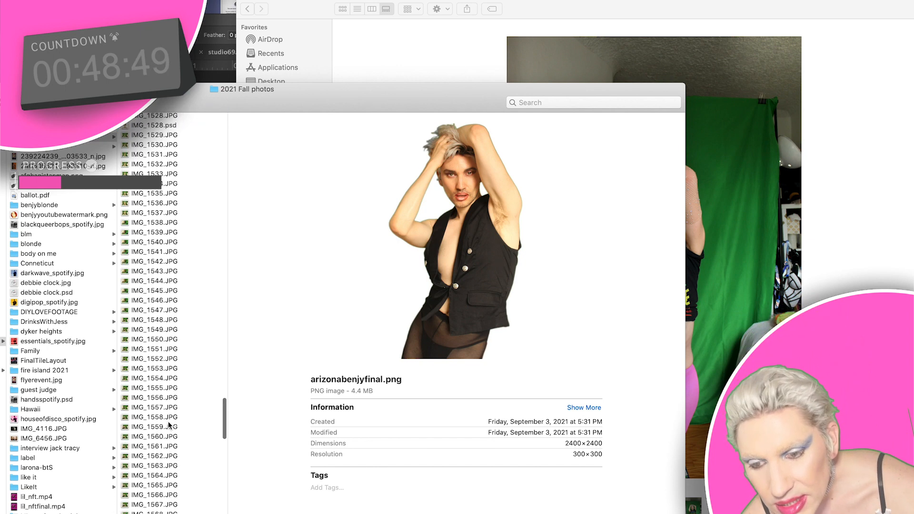
pyautogui.scroll(20, 169, 424)
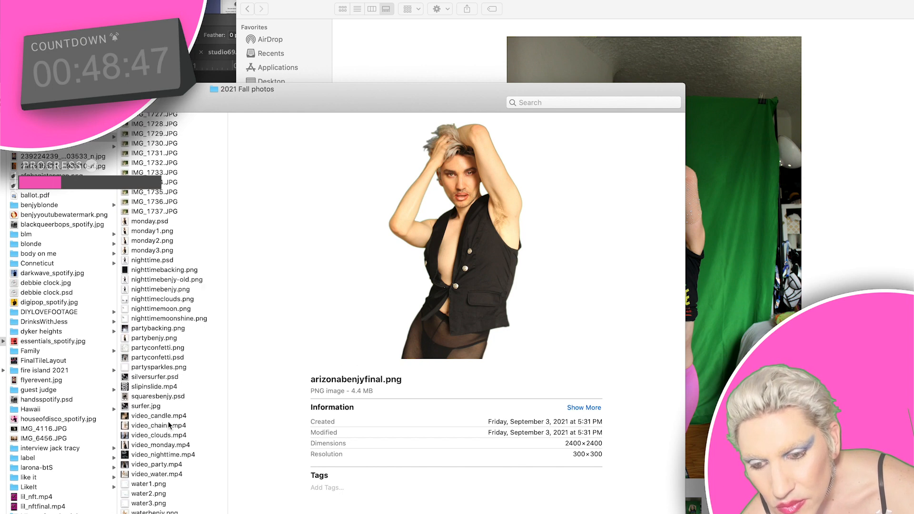
pyautogui.scroll(12, 169, 424)
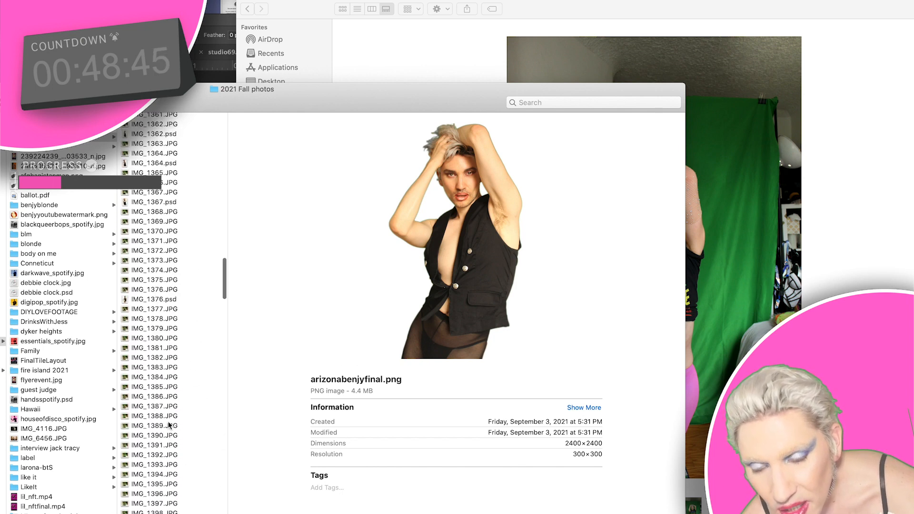
pyautogui.scroll(12, 169, 424)
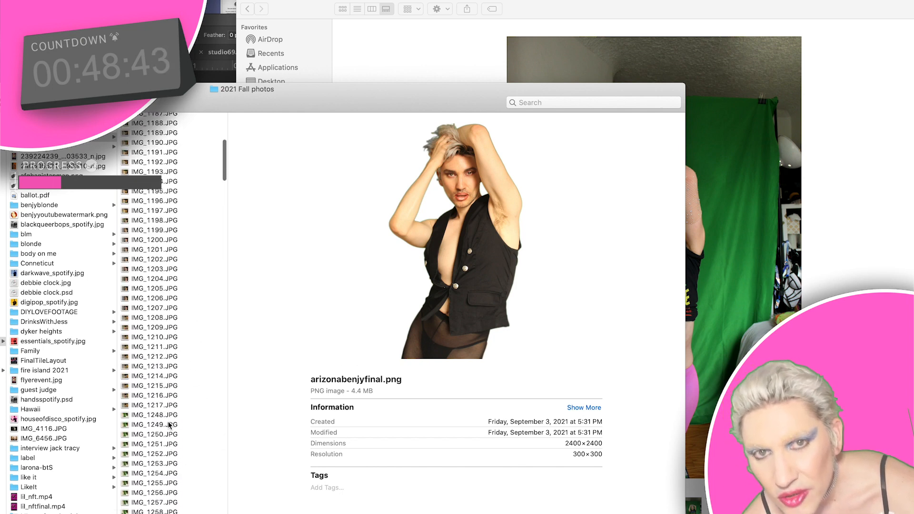
pyautogui.scroll(4, 142, 336)
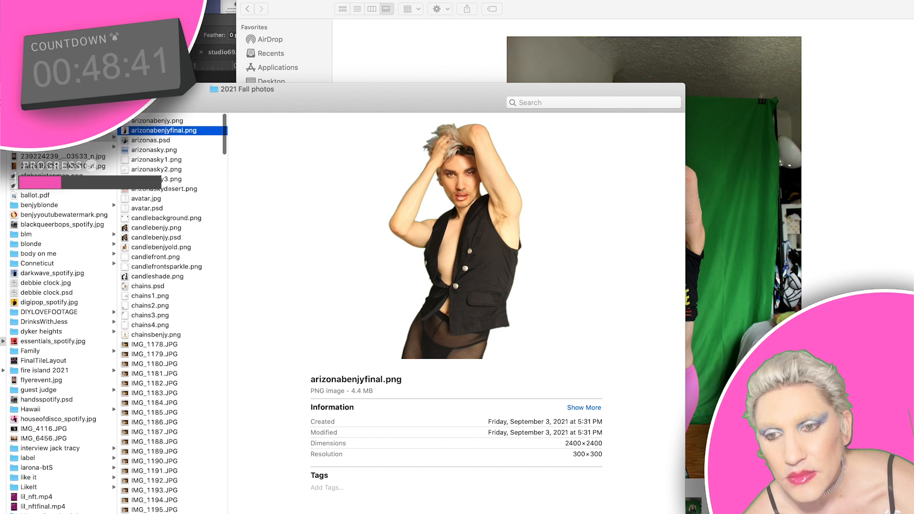
# Open a new Finder window and search the recent files for 14.0.
pyautogui.rightClick(157, 126)
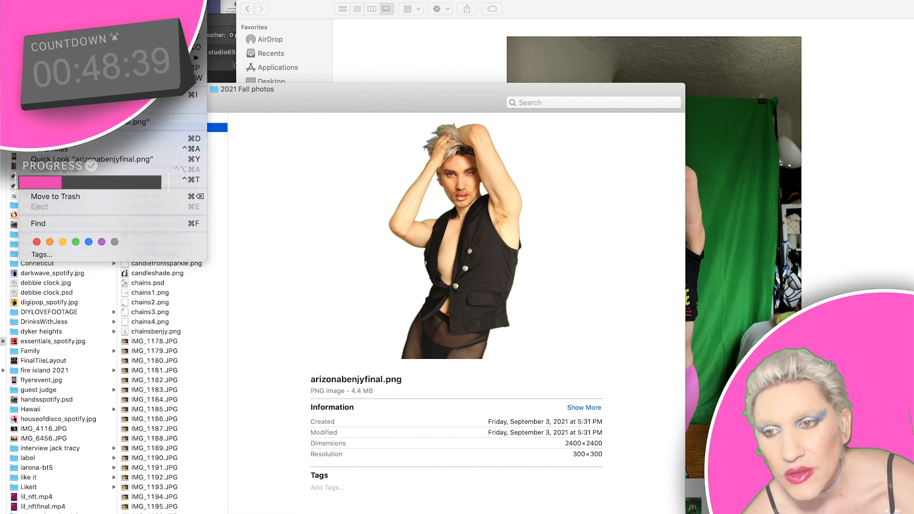
pyautogui.click(476, 162)
pyautogui.press('super+n')
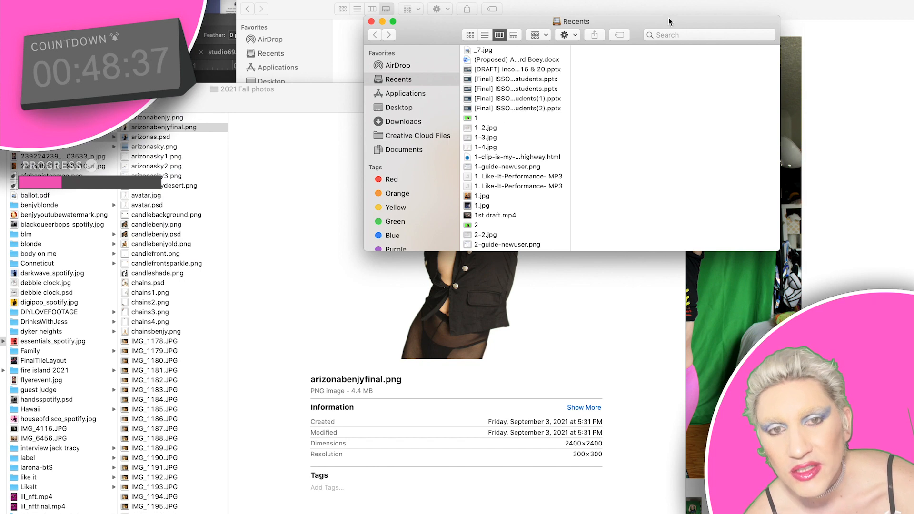
pyautogui.click(674, 35)
pyautogui.write('14.0')
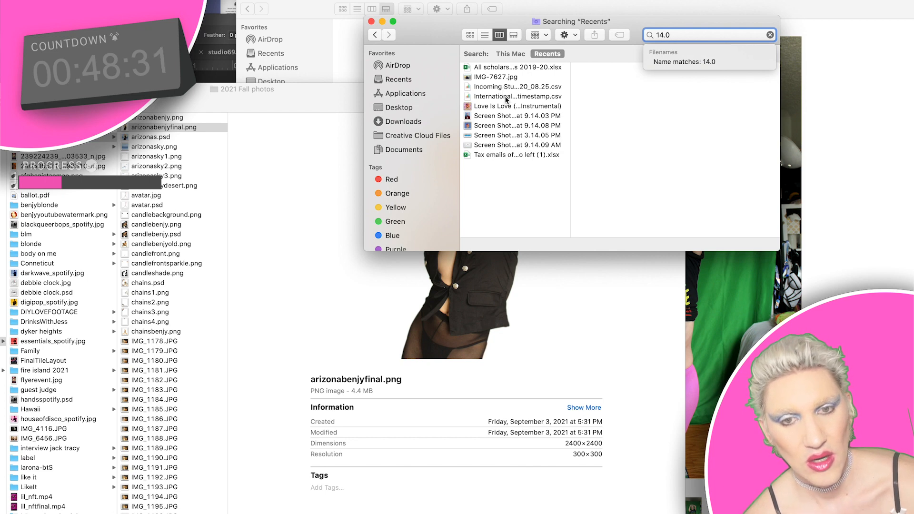
# Open the 14.0 project folder inside Adobe > Premiere Pro in Documents.
pyautogui.doubleClick(677, 34)
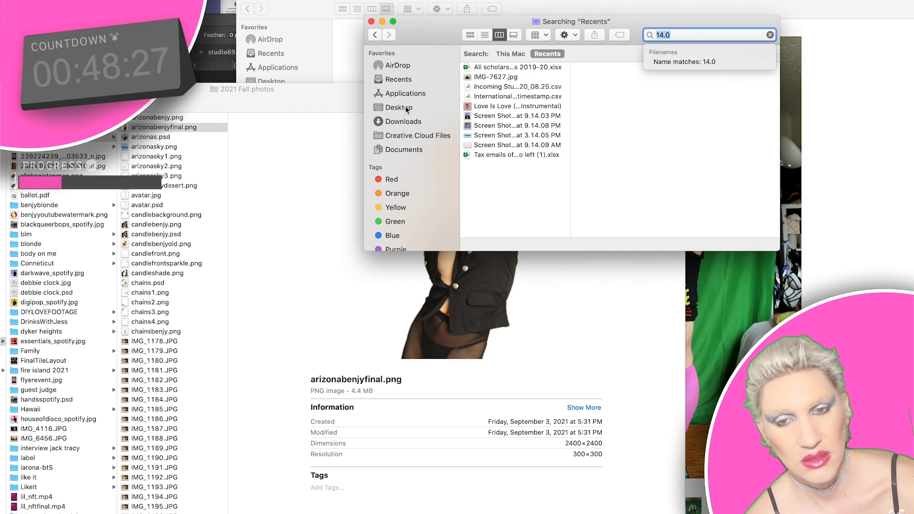
pyautogui.click(403, 151)
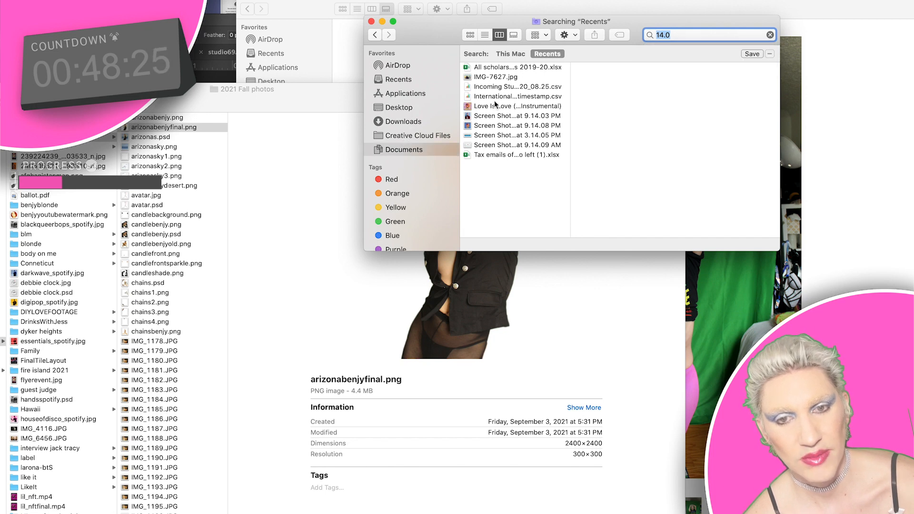
pyautogui.doubleClick(512, 67)
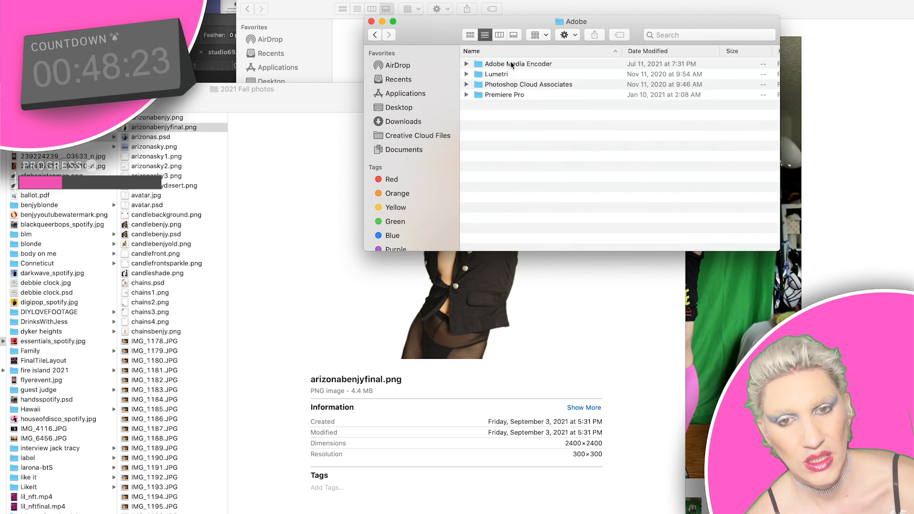
pyautogui.doubleClick(516, 92)
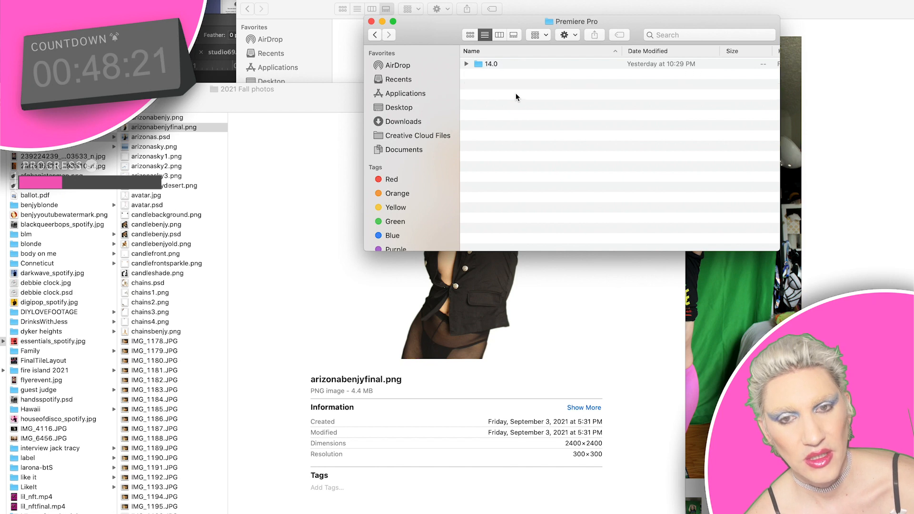
pyautogui.doubleClick(506, 63)
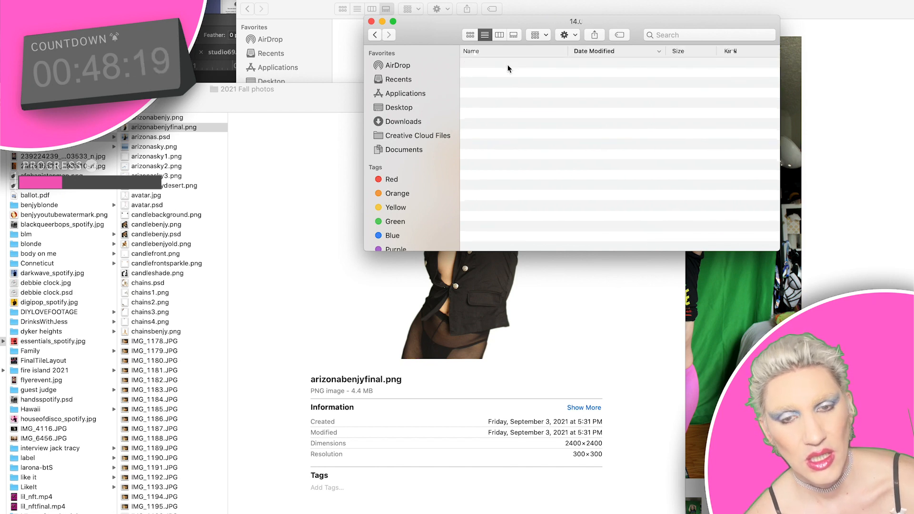
# Find the FallSquare.prproj project in the 14.0 folder and open it in Premiere Pro.
pyautogui.scroll(-10, 514, 90)
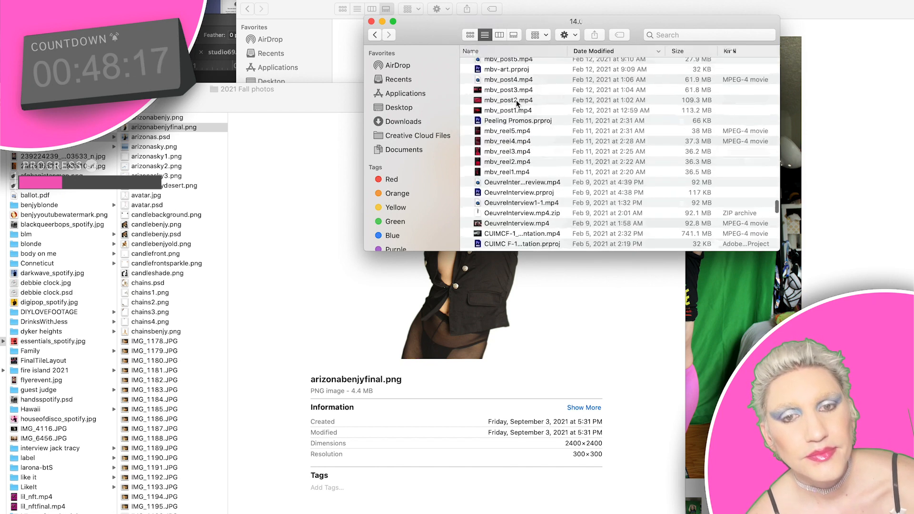
pyautogui.scroll(5, 517, 103)
pyautogui.scroll(10, 517, 103)
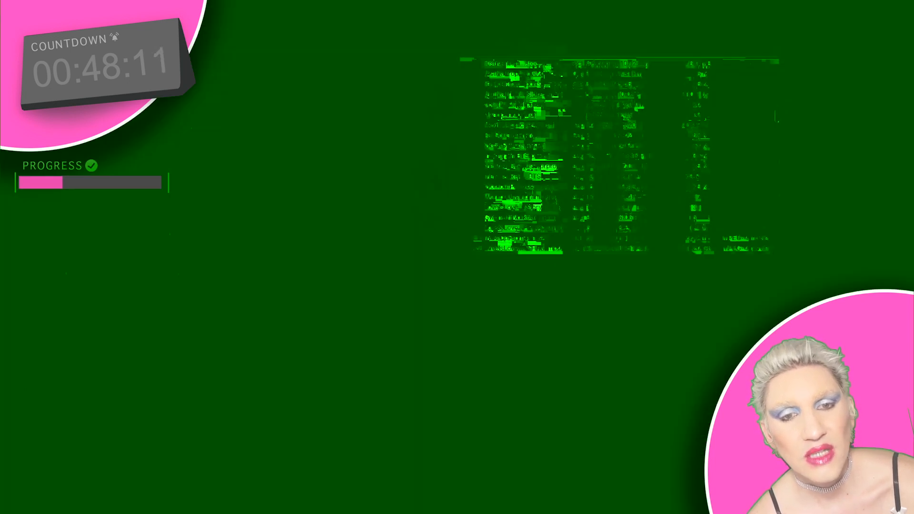
pyautogui.click(519, 135)
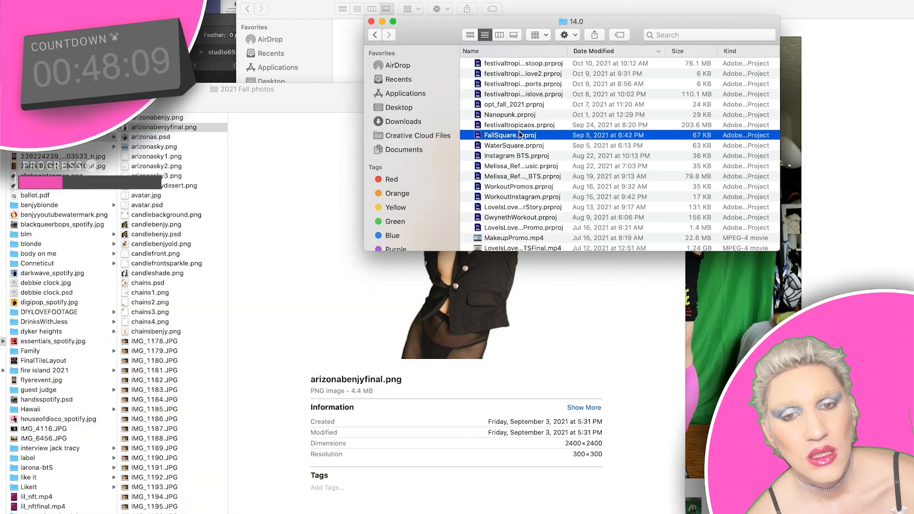
pyautogui.click(515, 146)
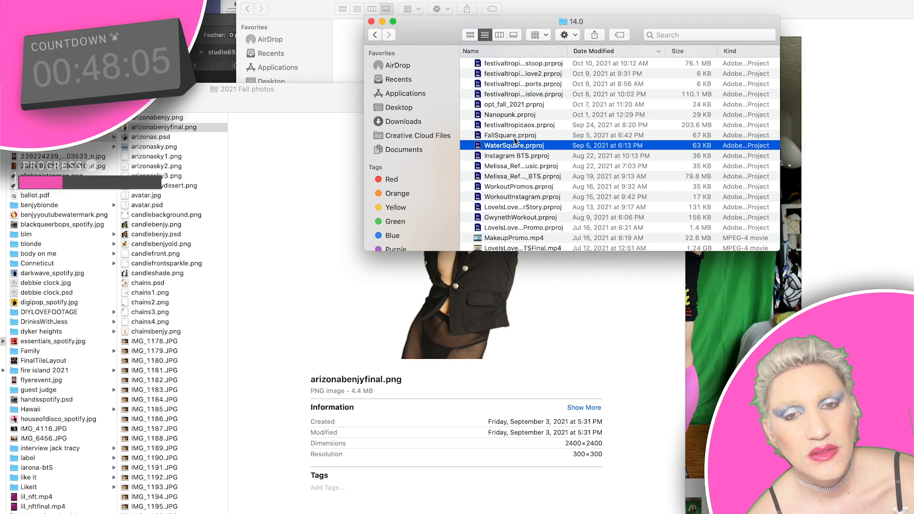
pyautogui.click(511, 137)
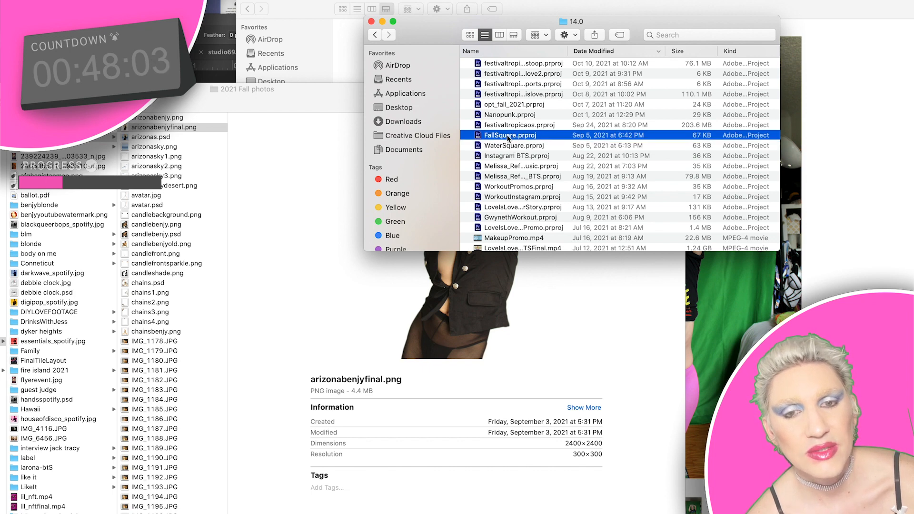
pyautogui.doubleClick(507, 137)
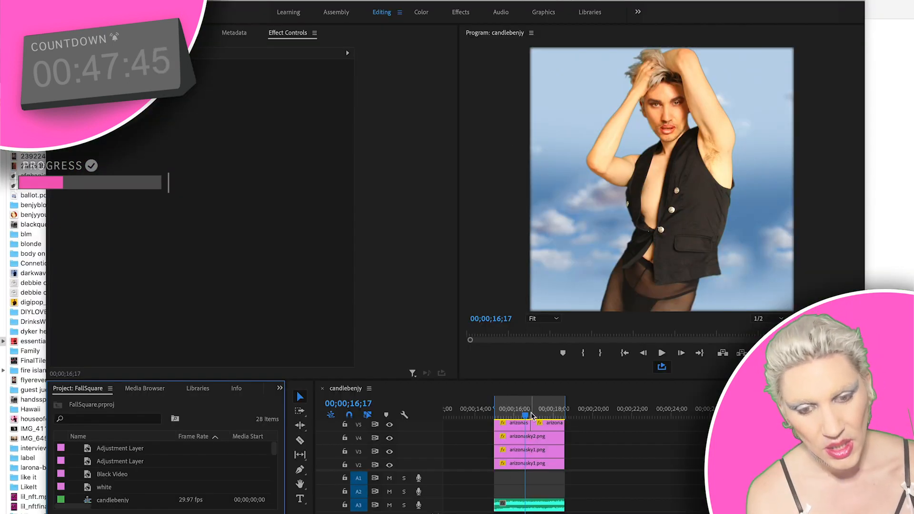
# Scrub the candlebenjy sequence to 00;00;16;03 and examine the tracks around the arizonabenjyfinal.png clip.
pyautogui.moveTo(525, 415)
pyautogui.mouseDown()
pyautogui.moveTo(540, 418)
pyautogui.moveTo(516, 423)
pyautogui.mouseUp()
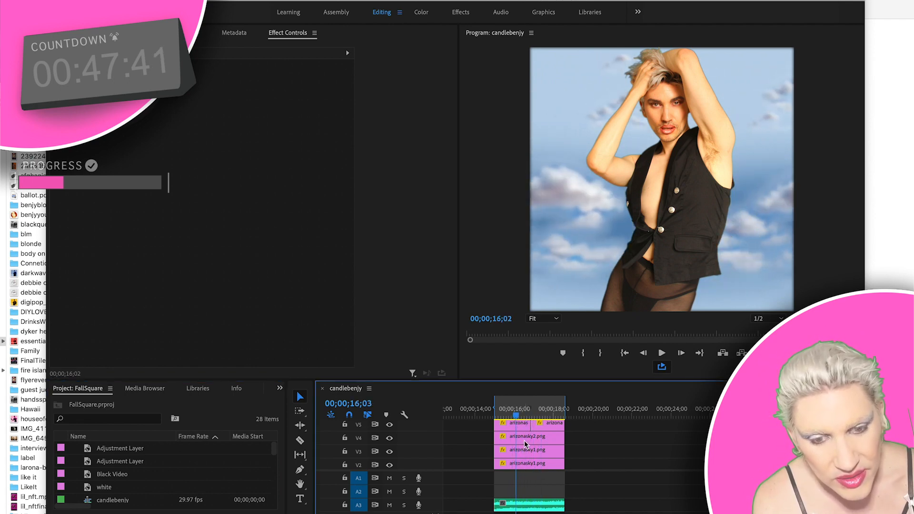
pyautogui.scroll(3, 524, 441)
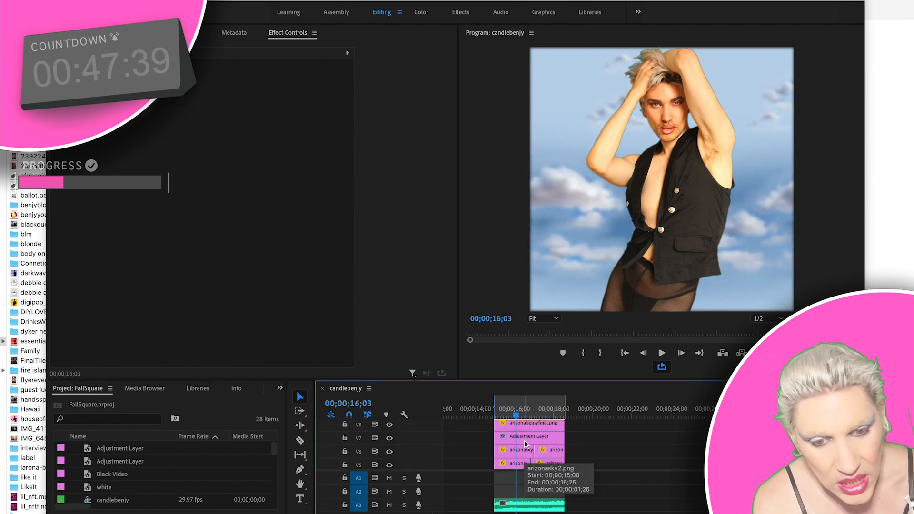
pyautogui.hscroll(1, 524, 441)
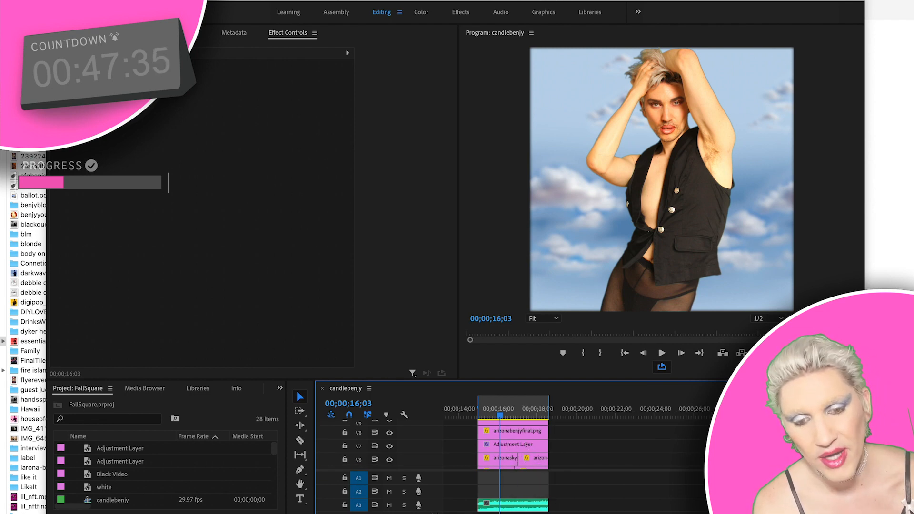
# Switch back to Photoshop and detach the arizonabenjy.png document into its own floating window.
pyautogui.press('super+Tab')
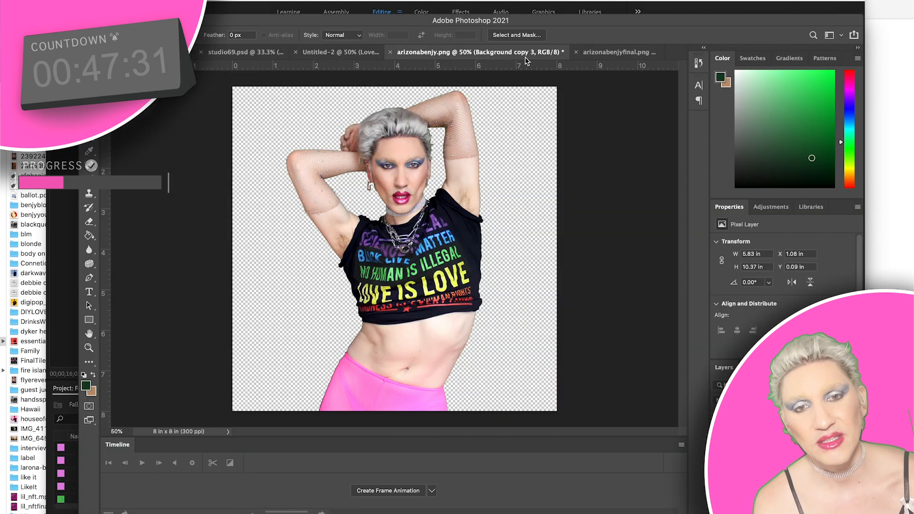
pyautogui.moveTo(510, 53); pyautogui.dragTo(498, 112)
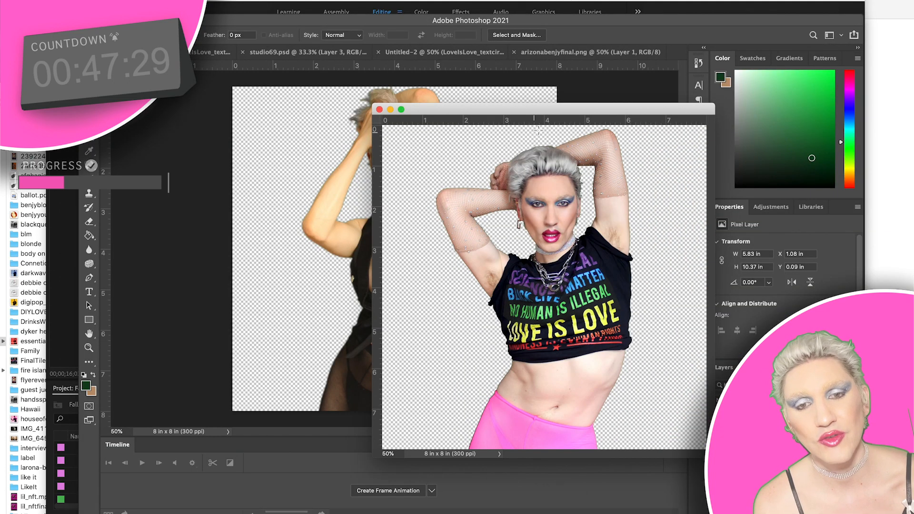
# Copy the cutout figure from arizonabenjy.png into the arizonabenjyfinal.png document.
pyautogui.moveTo(574, 109); pyautogui.dragTo(302, 124)
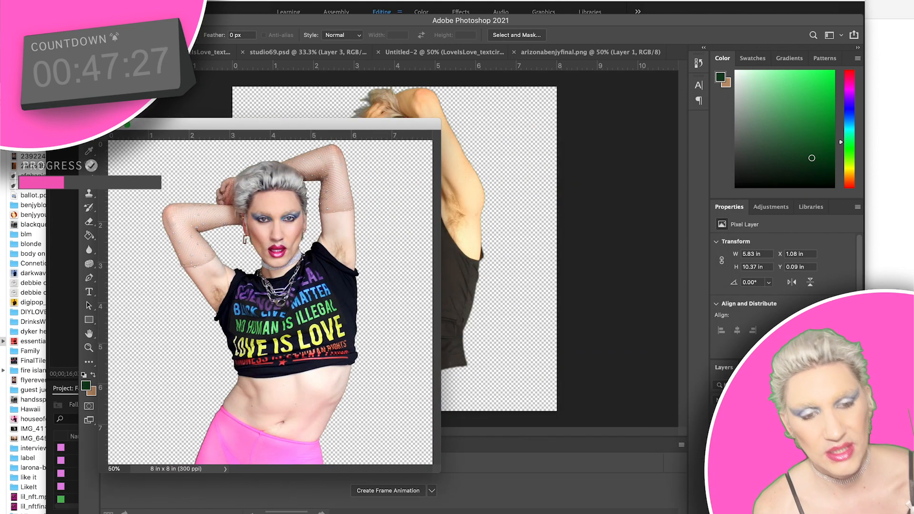
pyautogui.keyDown('shift'); pyautogui.click(773, 440); pyautogui.keyUp('shift')
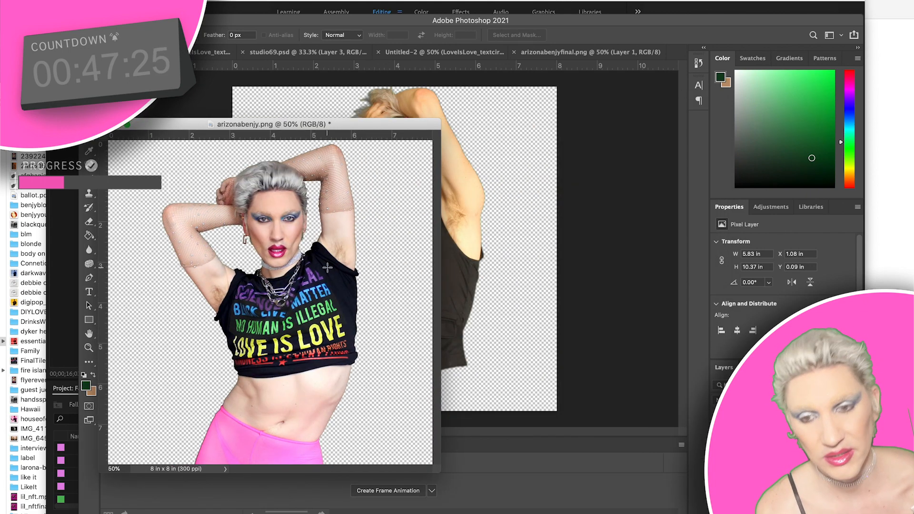
pyautogui.press('v')
pyautogui.moveTo(261, 224); pyautogui.dragTo(453, 197)
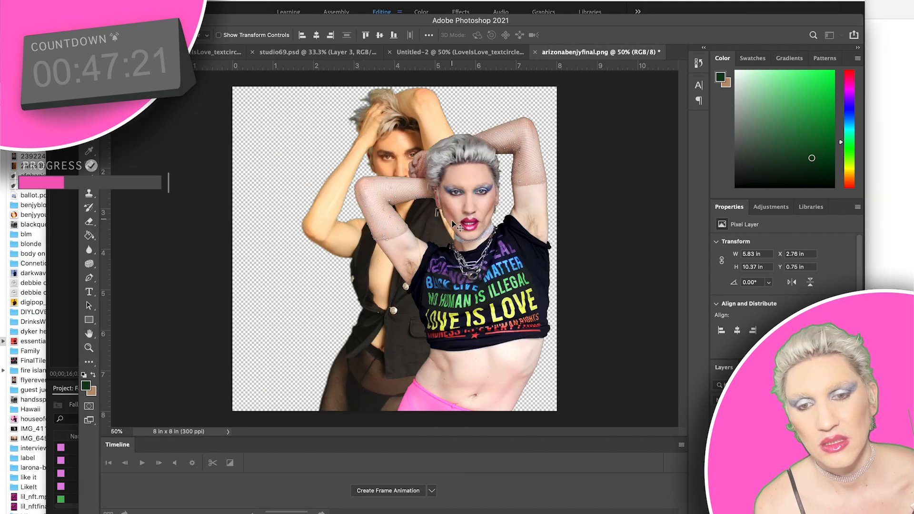
# Align the pasted cutout over the old figure at X 1.05 in, Y 0.03 in, and hide the old figure's layer.
pyautogui.moveTo(471, 265); pyautogui.dragTo(400, 237)
pyautogui.press('Down')
pyautogui.press('Down')
pyautogui.press('Down')
pyautogui.press('Down')
pyautogui.press('Down')
pyautogui.press('Down')
pyautogui.press('Down')
pyautogui.press('Down')
pyautogui.press('Up')
pyautogui.press('Up')
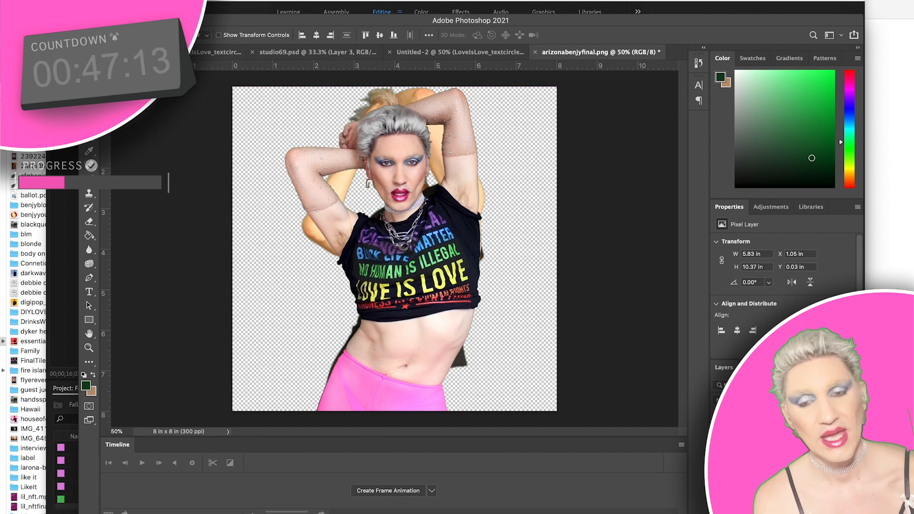
pyautogui.click(719, 451)
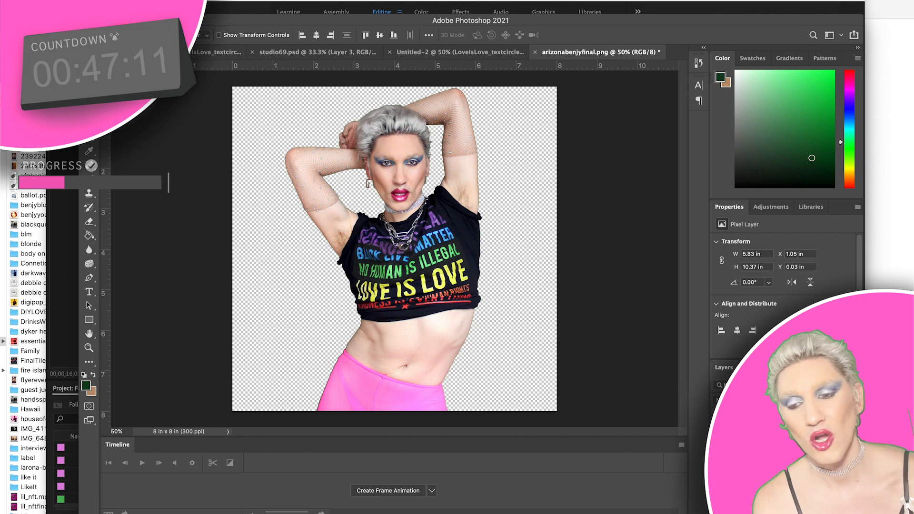
# Rename arizonabenjyfinal.png in the 2021 Fall photos folder as arizonabenjyfinal-original.png in Finder.
pyautogui.click(96, 513)
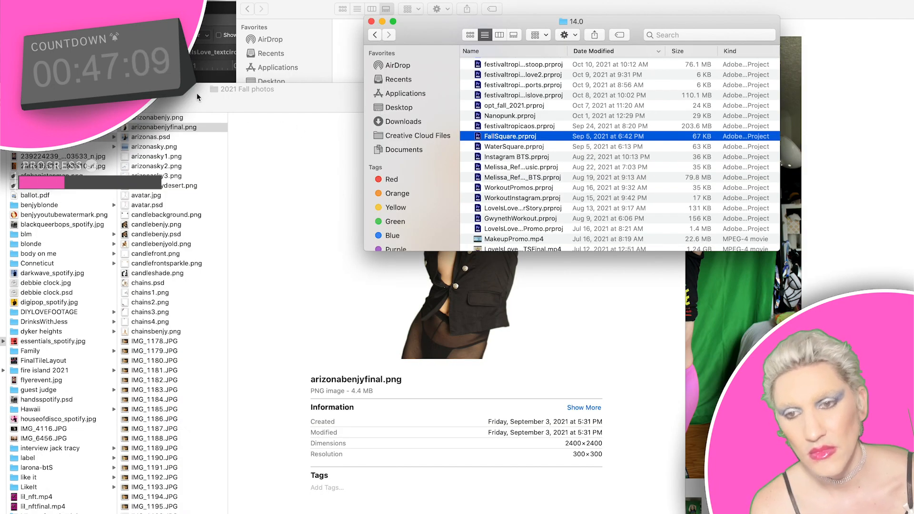
pyautogui.click(196, 93)
pyautogui.click(181, 127)
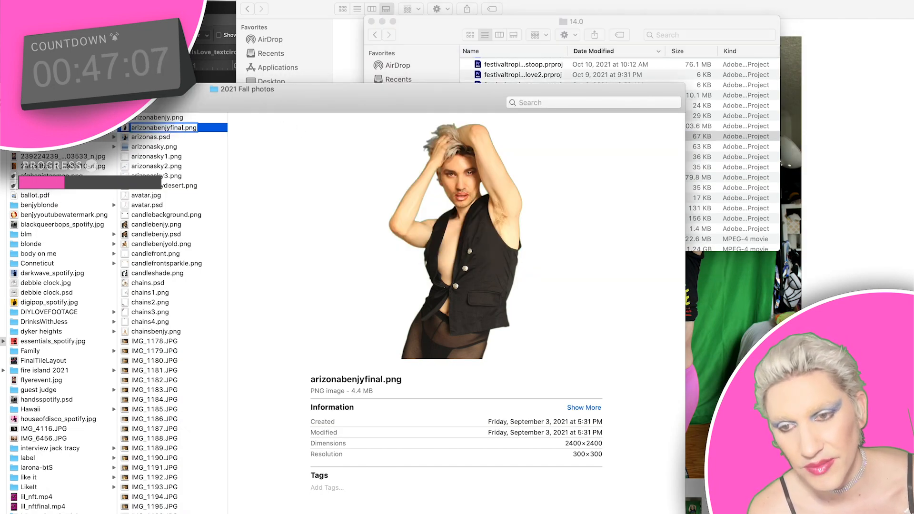
pyautogui.write('-original')
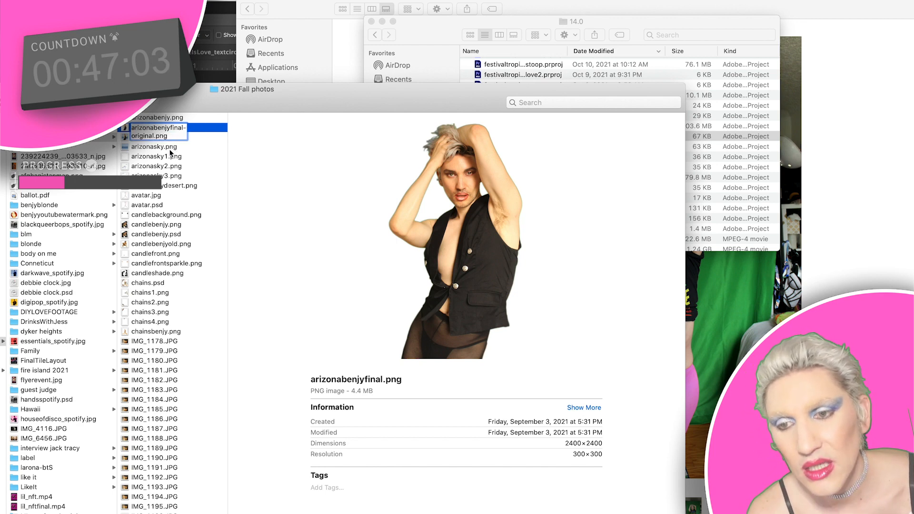
pyautogui.click(170, 150)
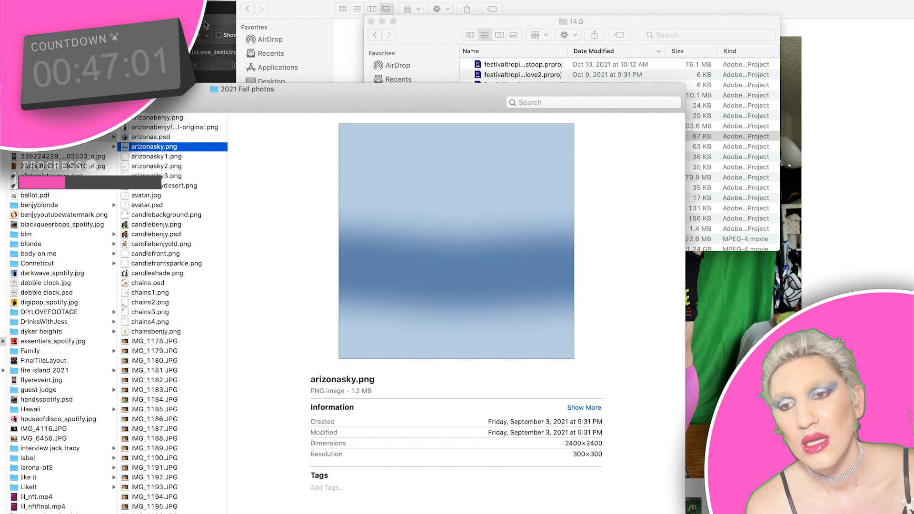
# Switch back to Photoshop and start saving the composite in 2021 Fall photos under the file name arizonabenjyfinal.
pyautogui.click(210, 21)
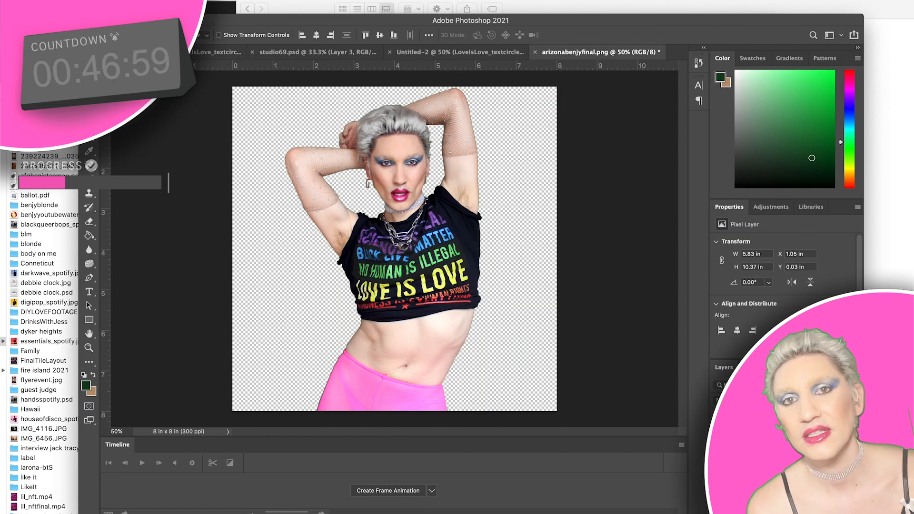
pyautogui.click(46, 1)
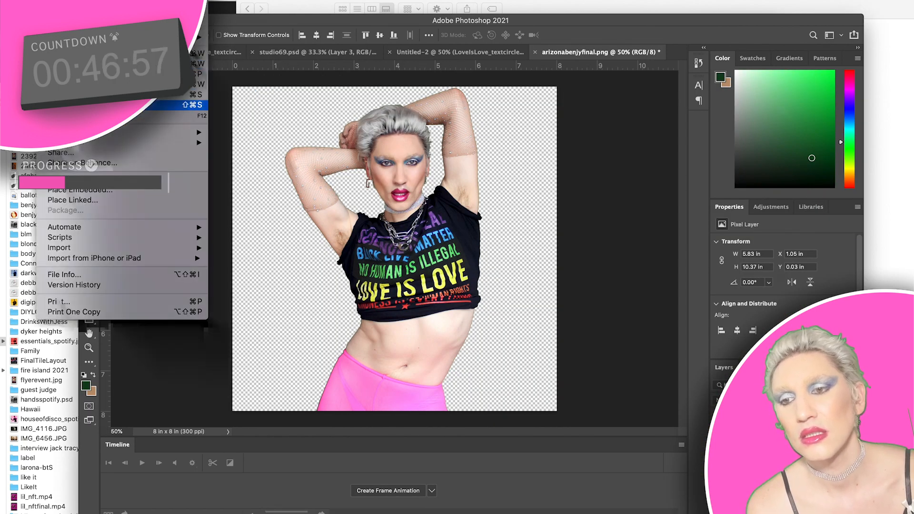
pyautogui.click(143, 105)
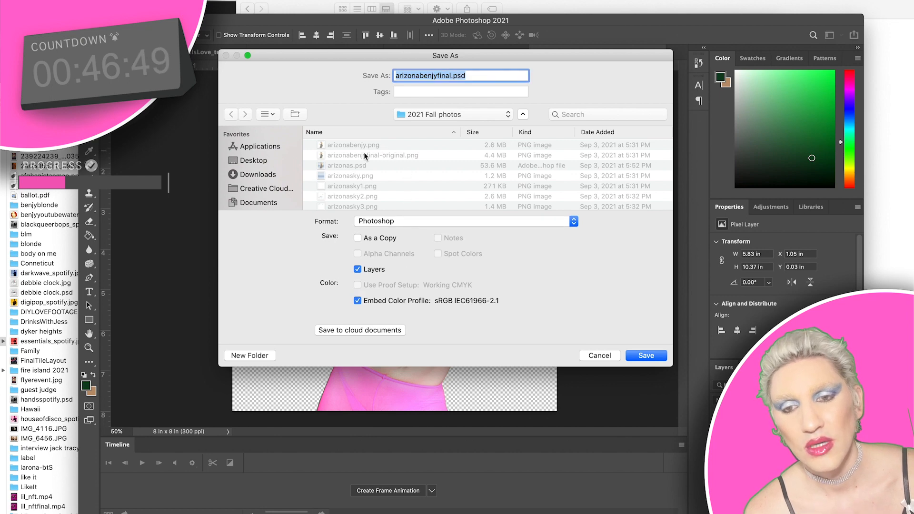
pyautogui.click(364, 155)
pyautogui.click(477, 76)
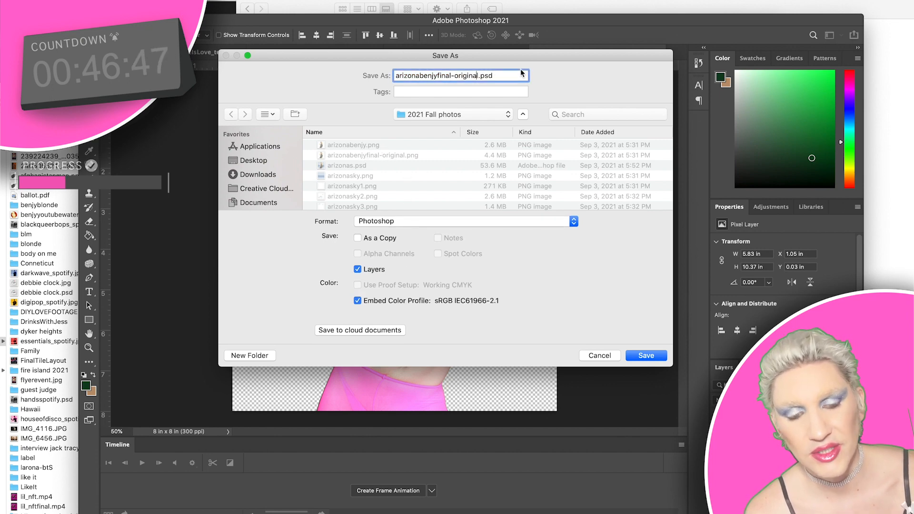
pyautogui.press('BackSpace')
pyautogui.press('BackSpace')
pyautogui.press('BackSpace')
pyautogui.press('BackSpace')
pyautogui.press('BackSpace')
pyautogui.press('BackSpace')
pyautogui.press('BackSpace')
pyautogui.press('BackSpace')
pyautogui.press('BackSpace')
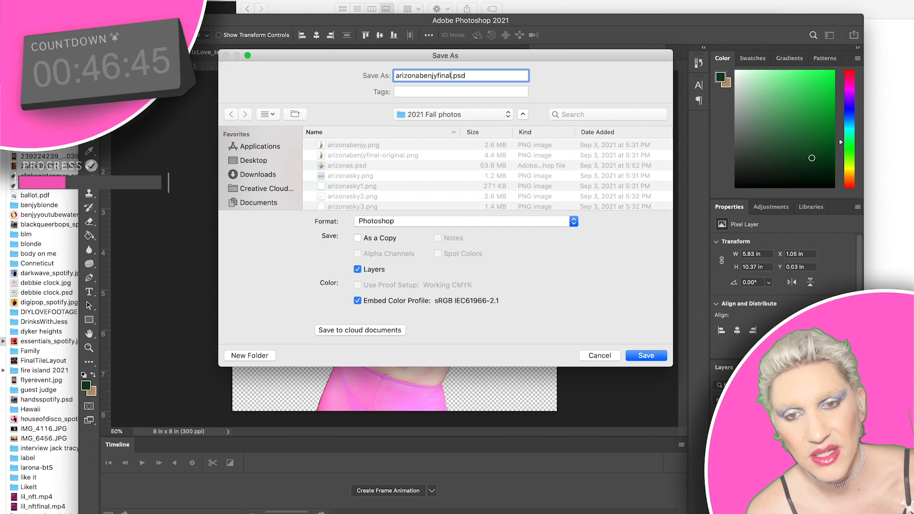
# Save the file in PNG format with the large file size option.
pyautogui.click(467, 222)
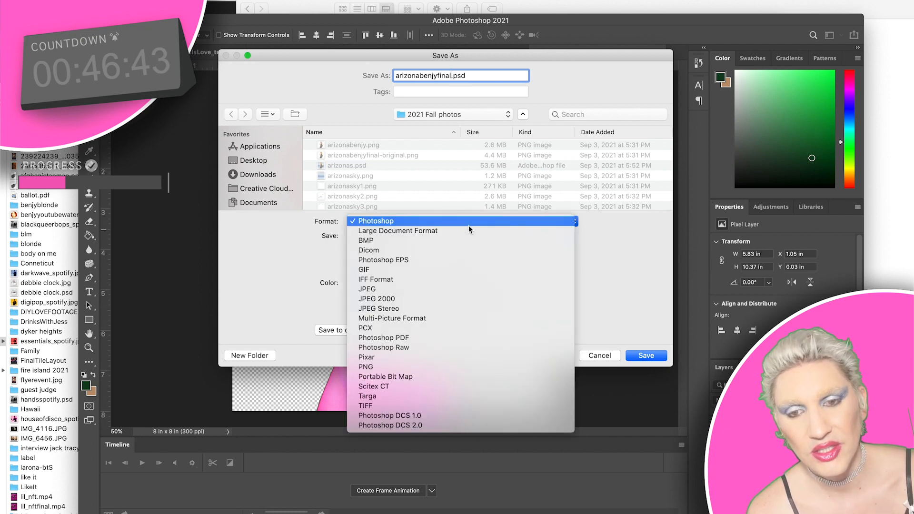
pyautogui.click(404, 364)
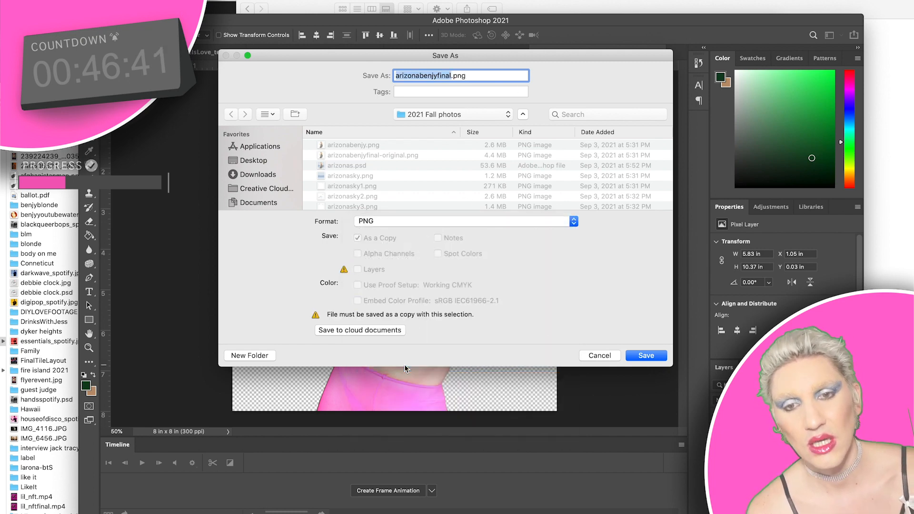
pyautogui.click(644, 356)
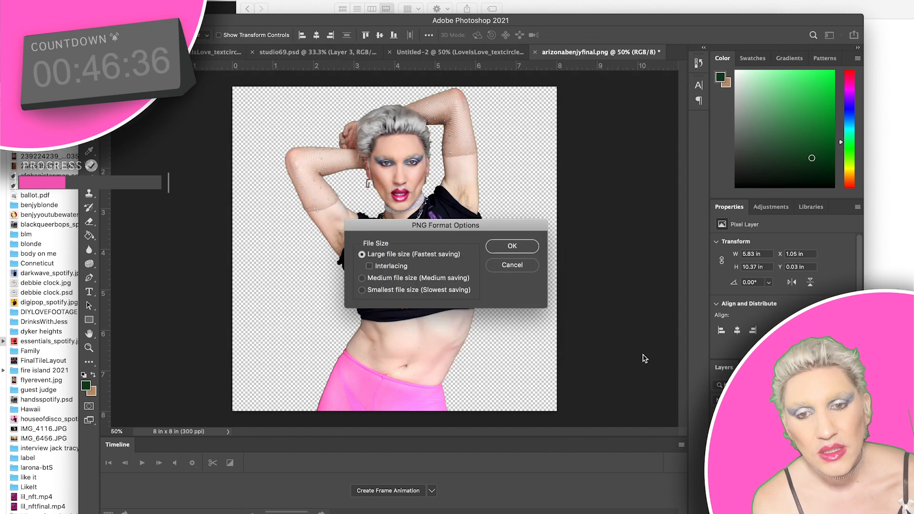
pyautogui.click(508, 247)
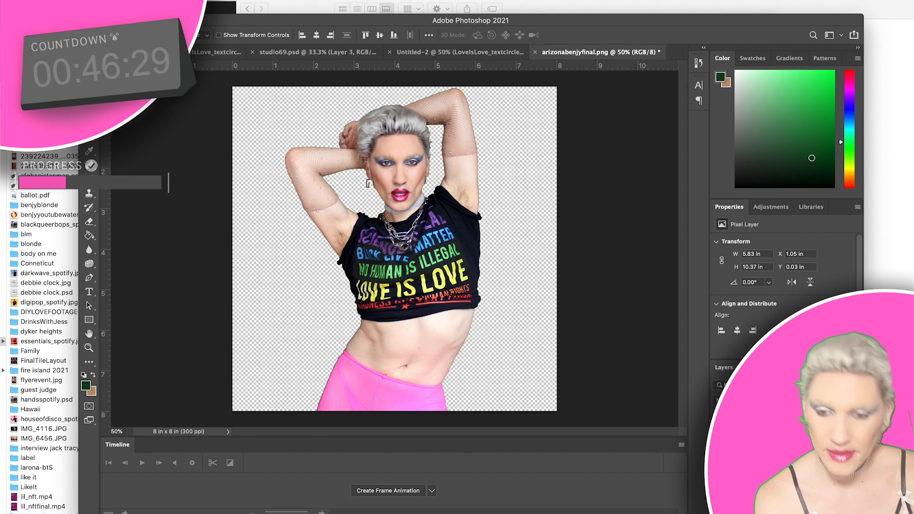
# Switch to Premiere Pro, play the candlebenjy sequence from 00;00;16;03, and inspect the replaced figure in the enlarged program preview.
pyautogui.press('super+Tab')
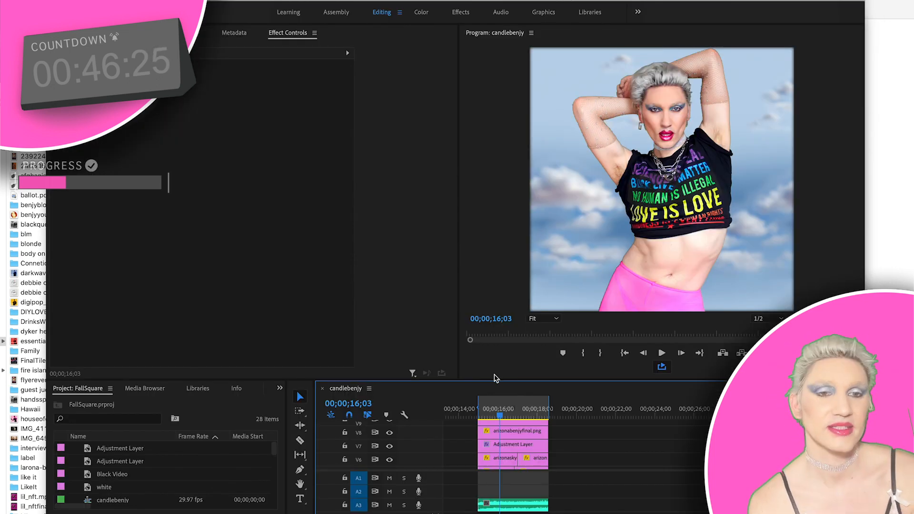
pyautogui.click(661, 353)
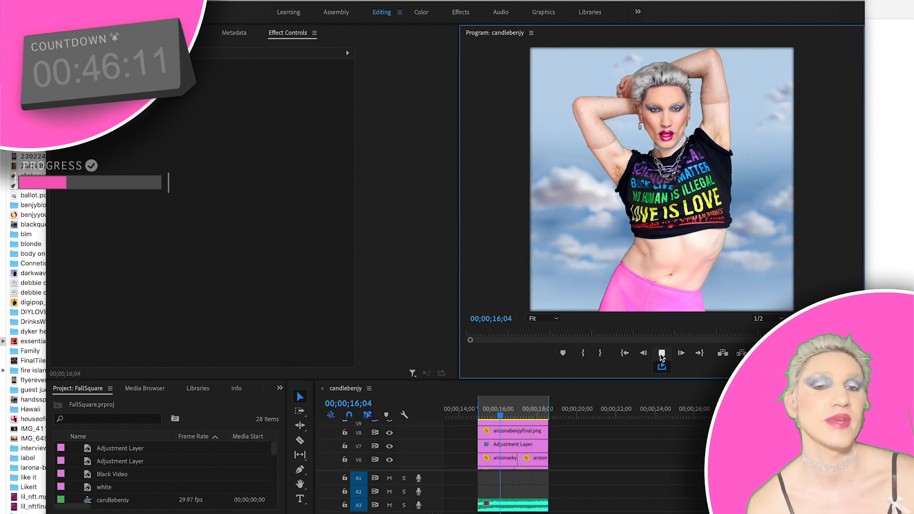
pyautogui.click(661, 353)
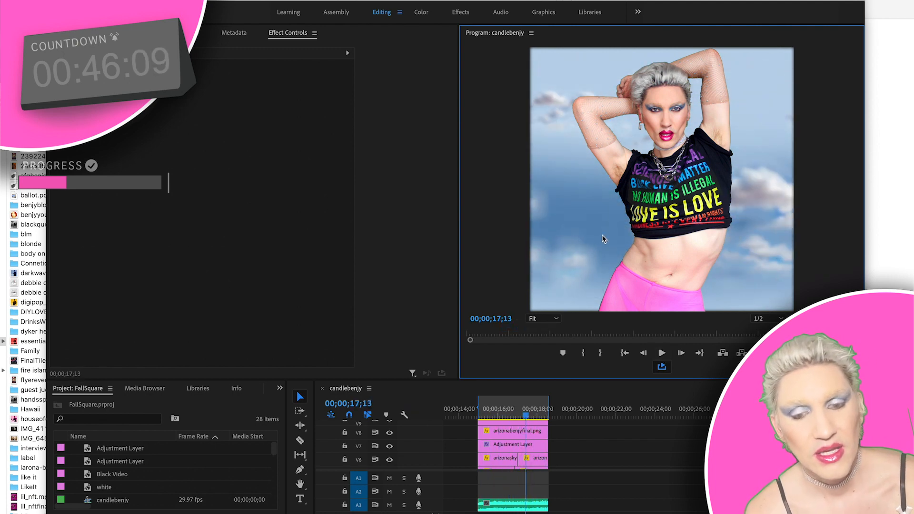
pyautogui.press('`')
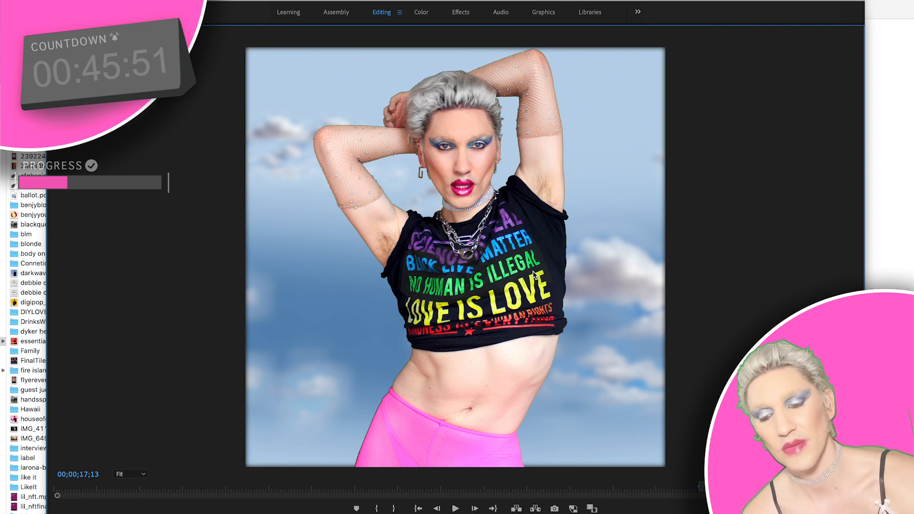
pyautogui.press('`')
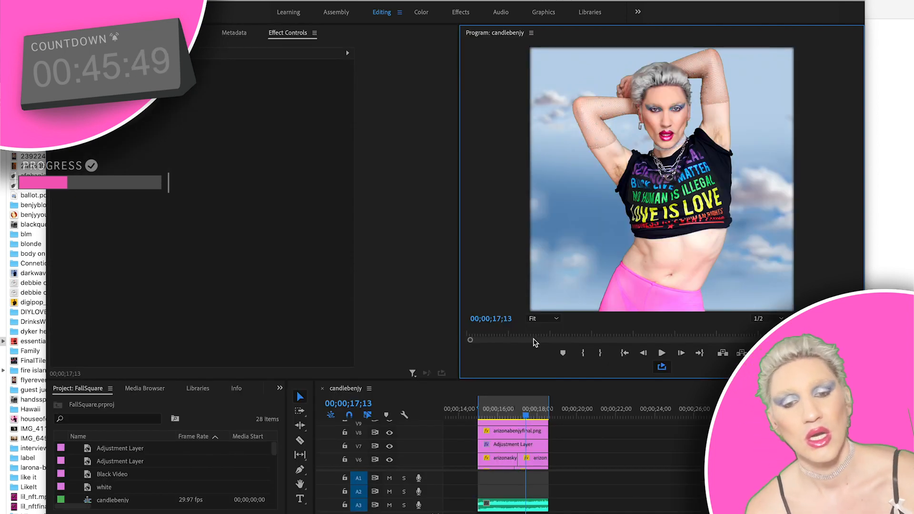
pyautogui.press('space')
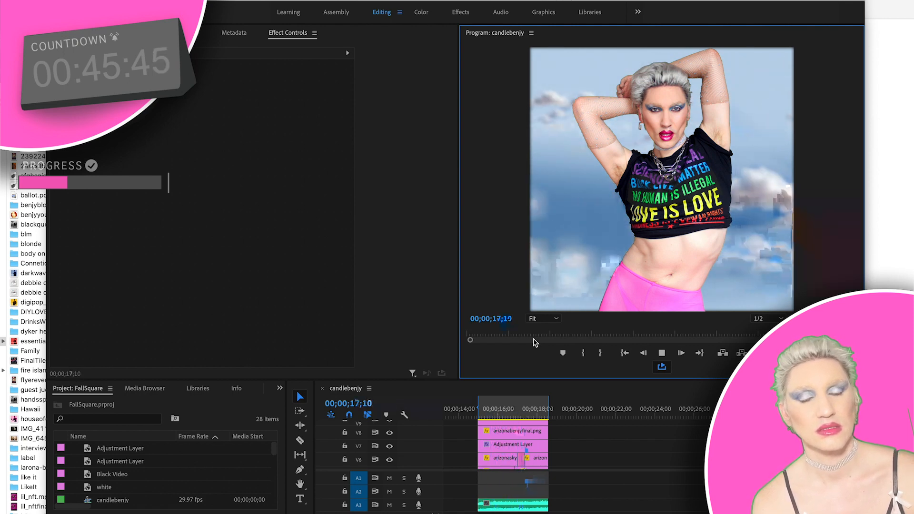
pyautogui.press('space')
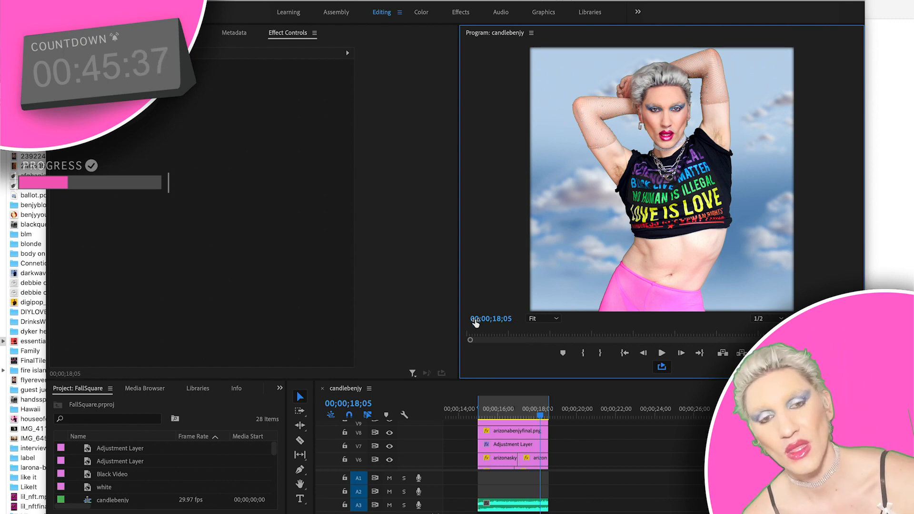
# Scrub the candlebenjy sequence back to 00;00;04;07 and examine the effect settings of the partybenjy.png clip.
pyautogui.hscroll(-5, 563, 437)
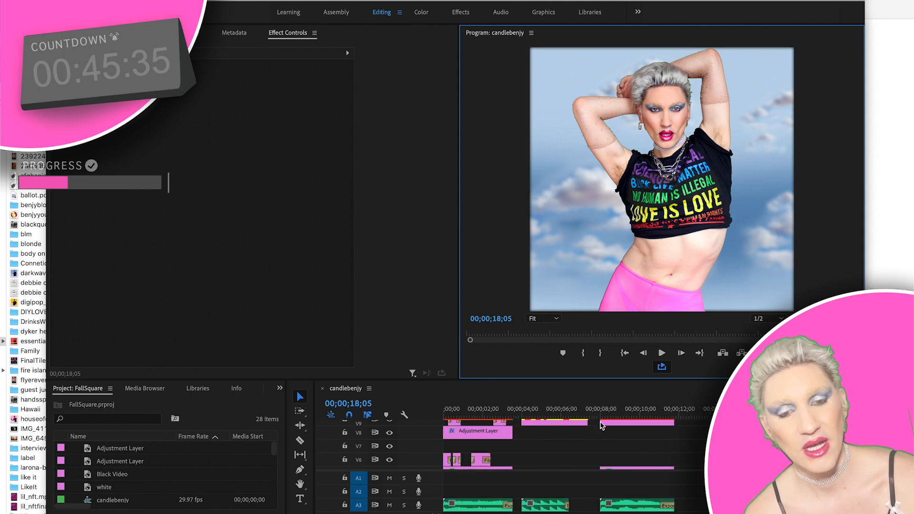
pyautogui.moveTo(648, 409); pyautogui.dragTo(553, 414)
pyautogui.click(567, 410)
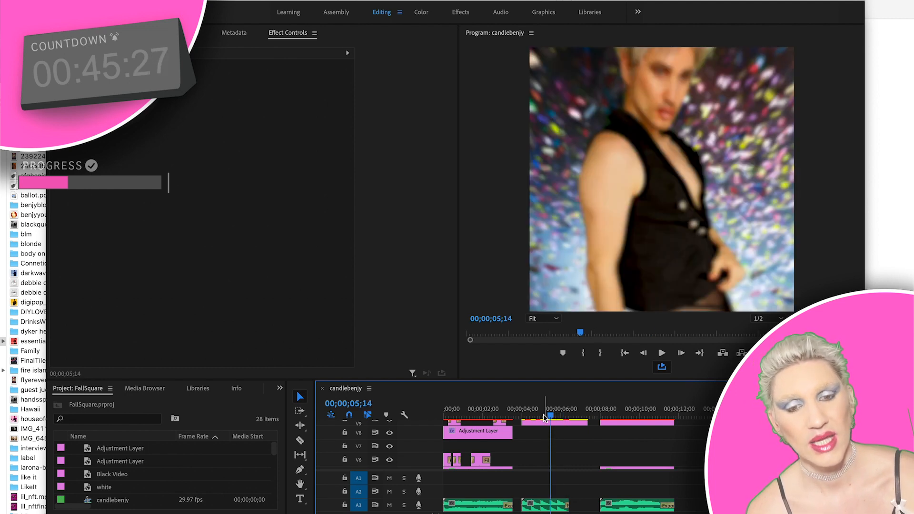
pyautogui.moveTo(548, 414); pyautogui.dragTo(526, 415)
pyautogui.scroll(1, 543, 445)
pyautogui.scroll(-4, 544, 445)
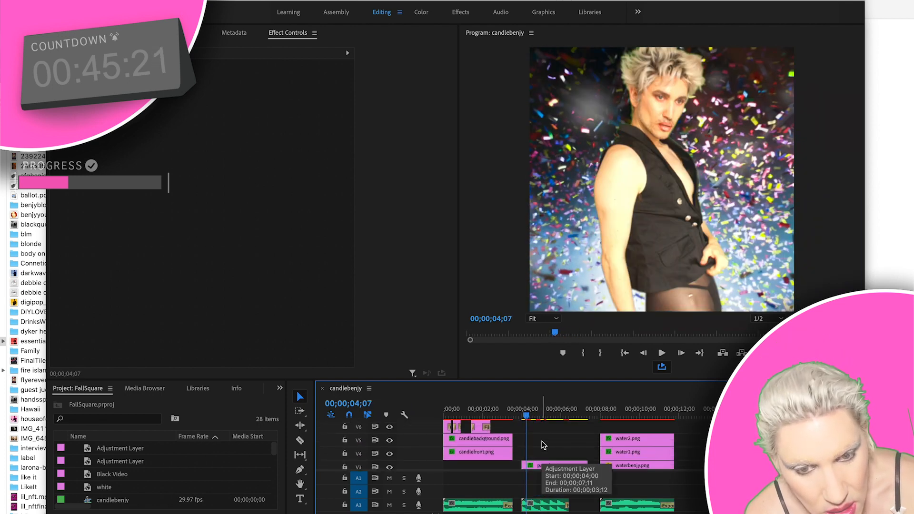
pyautogui.click(550, 443)
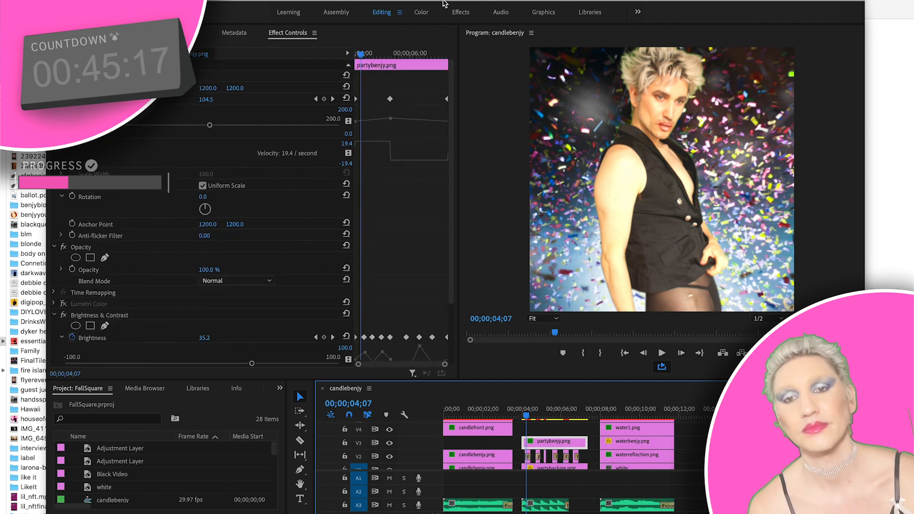
# Rearrange the Premiere Pro and Photoshop windows and bring the FallSquare project back to the front.
pyautogui.moveTo(443, 2); pyautogui.dragTo(474, 145)
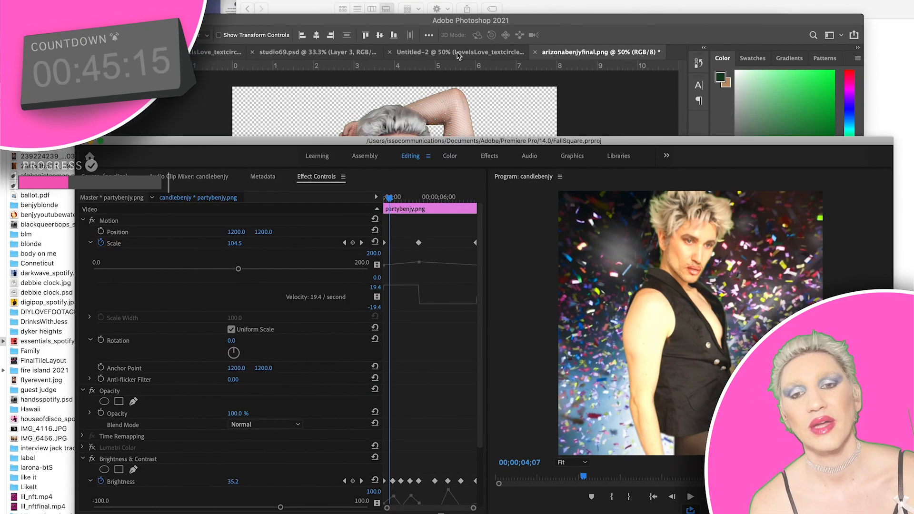
pyautogui.click(460, 19)
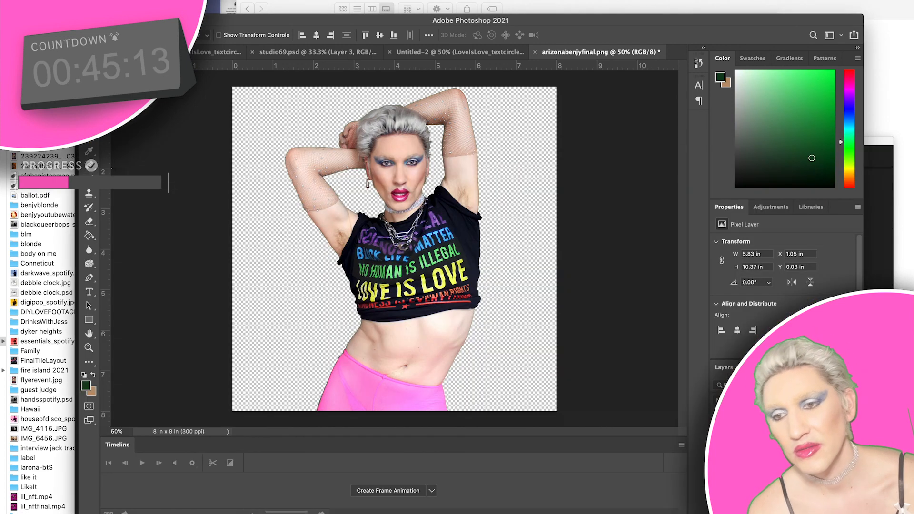
pyautogui.moveTo(174, 21); pyautogui.dragTo(100, 8)
pyautogui.moveTo(811, 139); pyautogui.dragTo(812, 28)
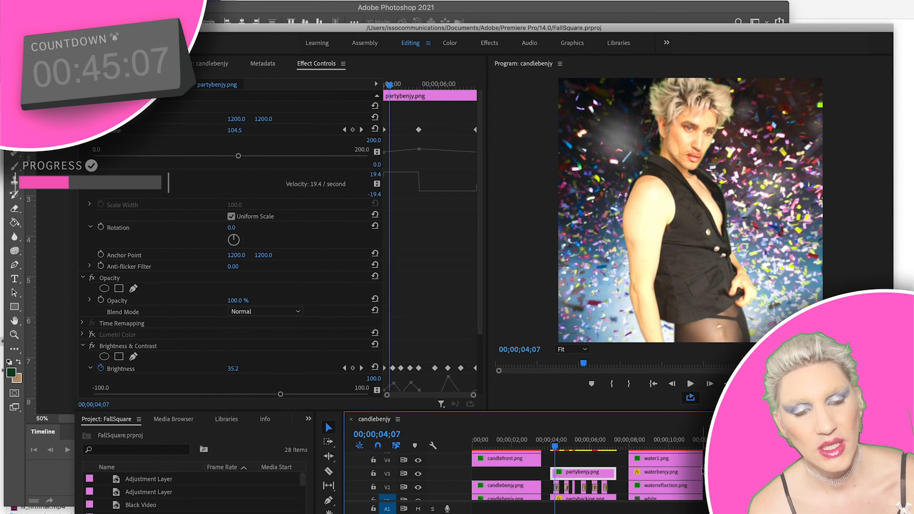
# Examine another section of the candlebenjy sequence further along the timeline.
pyautogui.hscroll(6, 697, 463)
pyautogui.hscroll(-4, 698, 449)
pyautogui.click(677, 434)
pyautogui.scroll(1, 672, 471)
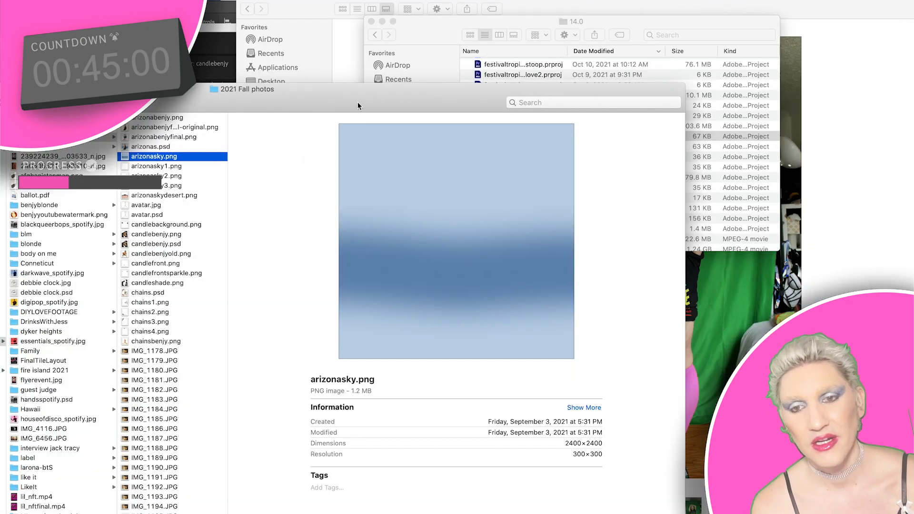
# Move the 2021 Fall photos and 14.0 Finder windows out of the way and open a new Finder window.
pyautogui.moveTo(358, 106); pyautogui.dragTo(63, 425)
pyautogui.moveTo(487, 19); pyautogui.dragTo(258, 73)
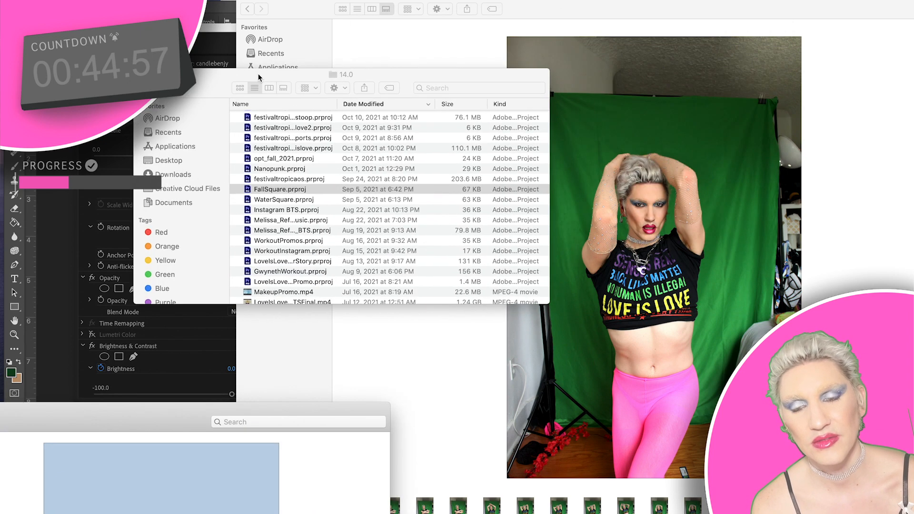
pyautogui.moveTo(29, 0)
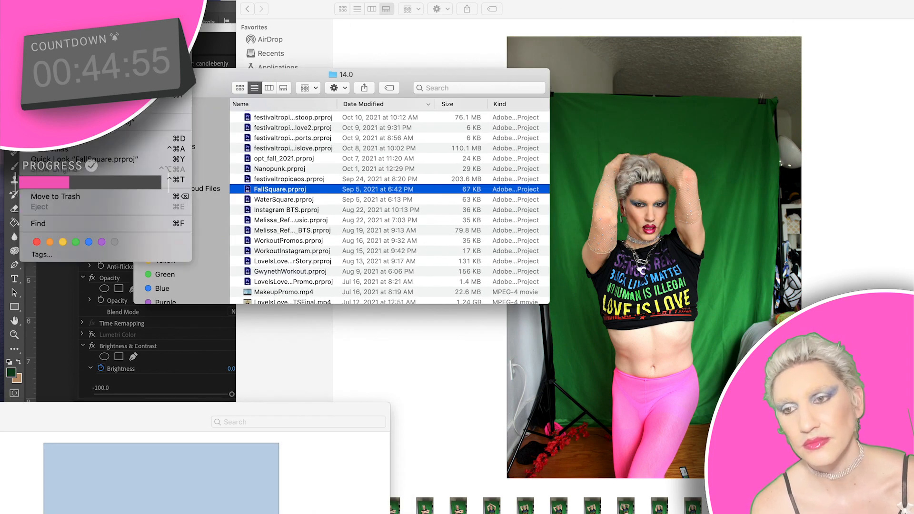
pyautogui.press('super+n')
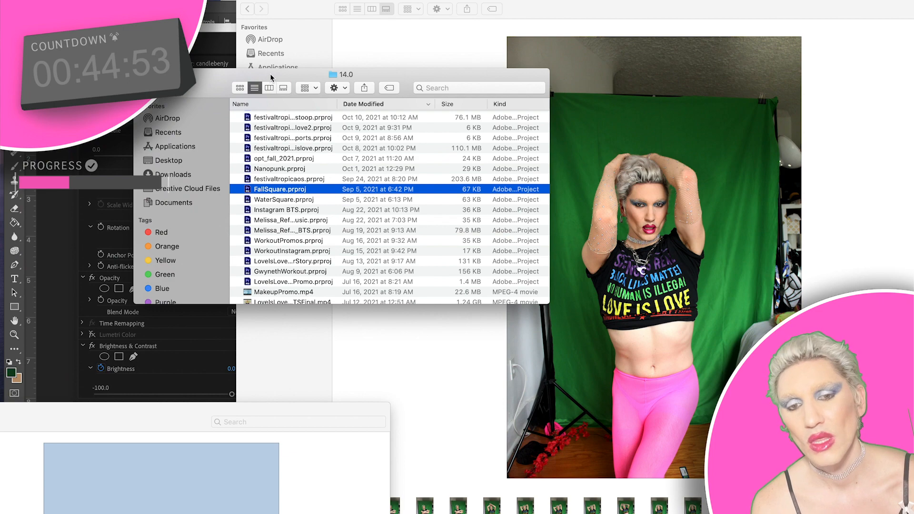
# Open the Love Is Love Studio69 EP folder from Downloads in the new Finder window.
pyautogui.moveTo(481, 23); pyautogui.dragTo(54, 451)
pyautogui.click(67, 246)
pyautogui.scroll(-5, 19, 504)
pyautogui.doubleClick(49, 511)
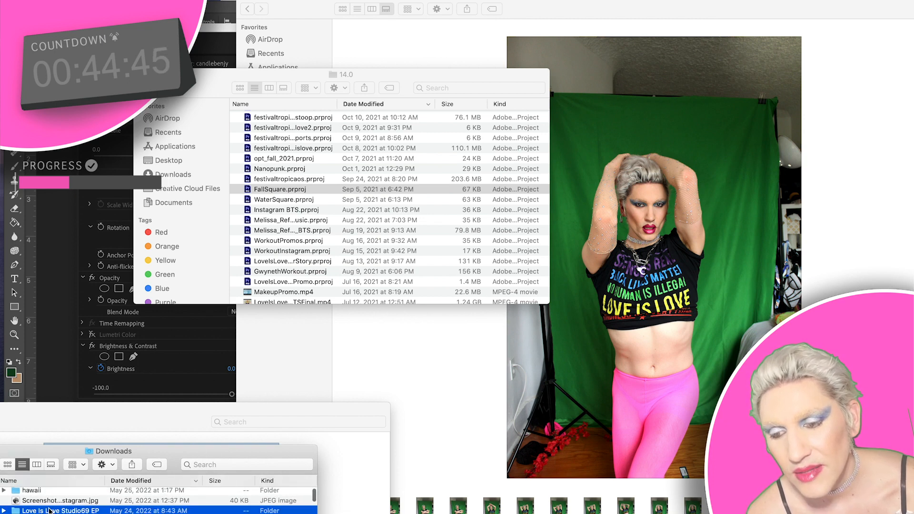
pyautogui.click(63, 498)
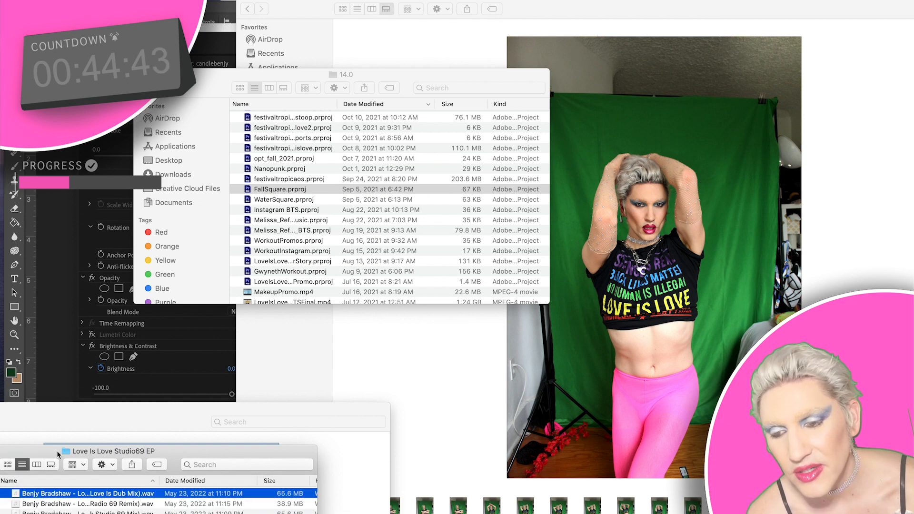
# Add the Studio 69 Mix WAV file from Finder to the candlebenjy timeline in Premiere Pro, starting at the beginning of the arizonasky clips.
pyautogui.moveTo(51, 450); pyautogui.dragTo(71, 232)
pyautogui.click(121, 296)
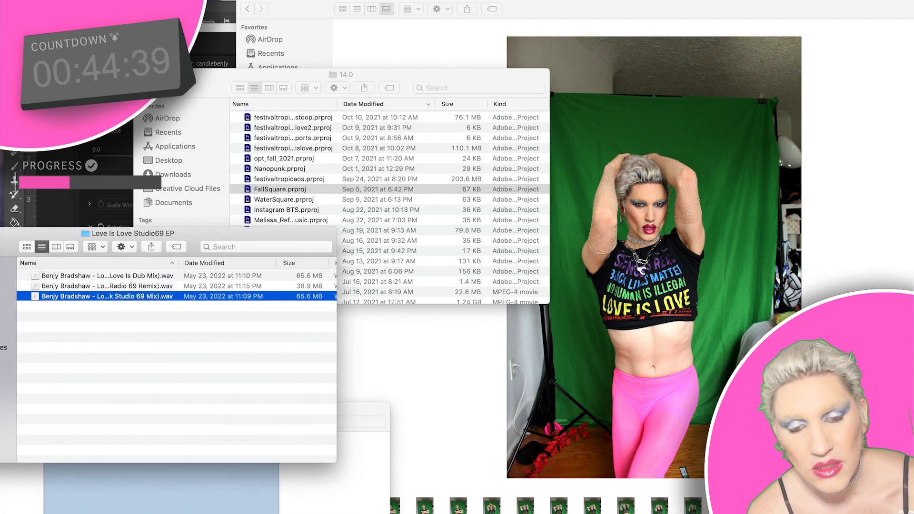
pyautogui.click(601, 513)
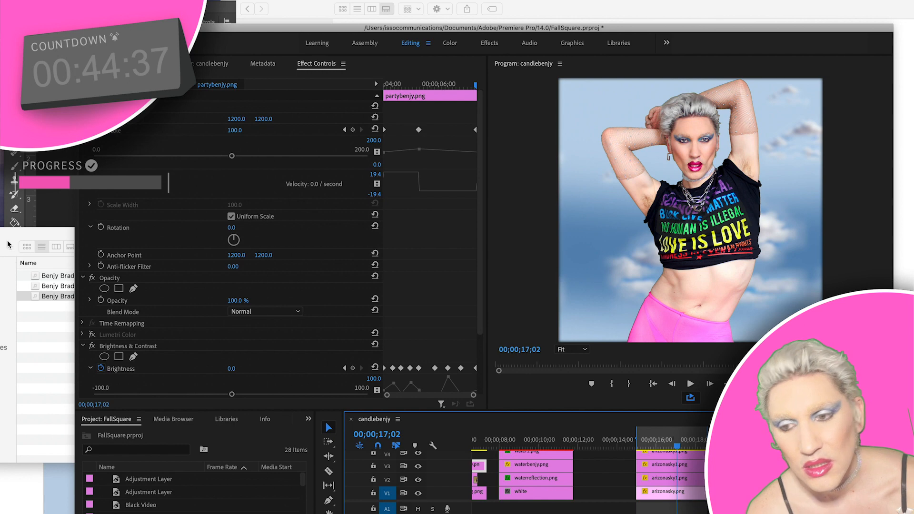
pyautogui.click(7, 242)
pyautogui.scroll(-2, 671, 508)
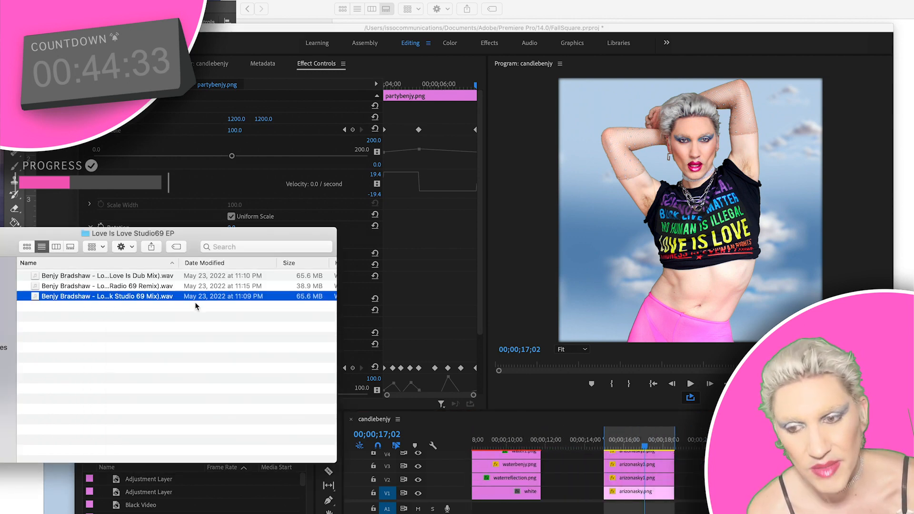
pyautogui.moveTo(134, 296); pyautogui.dragTo(603, 513)
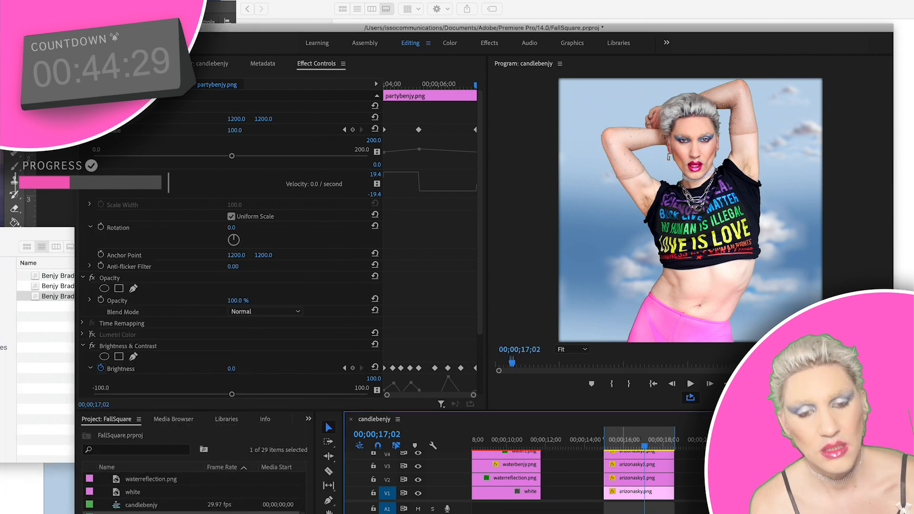
# Play the candlebenjy sequence from 00;00;16;03, scrub back through it, and examine the water clips' tracks at 00;00;09;18.
pyautogui.click(628, 444)
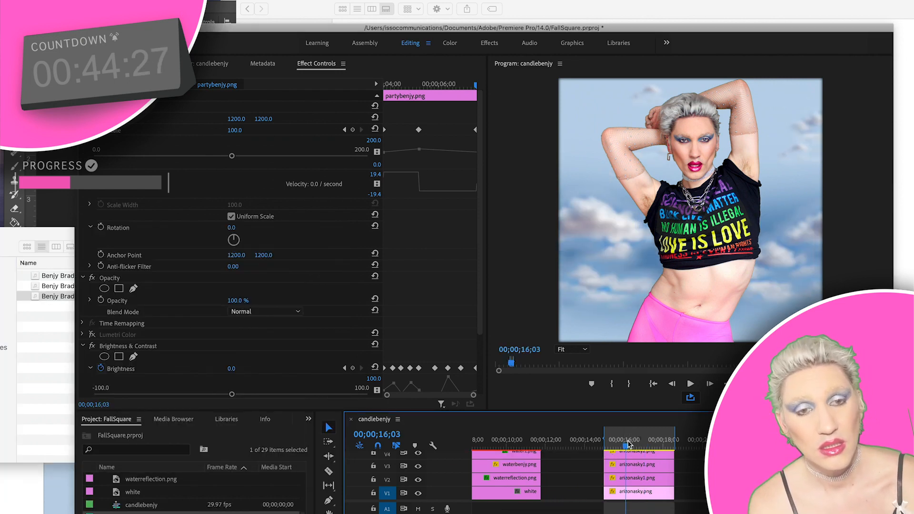
pyautogui.press('space')
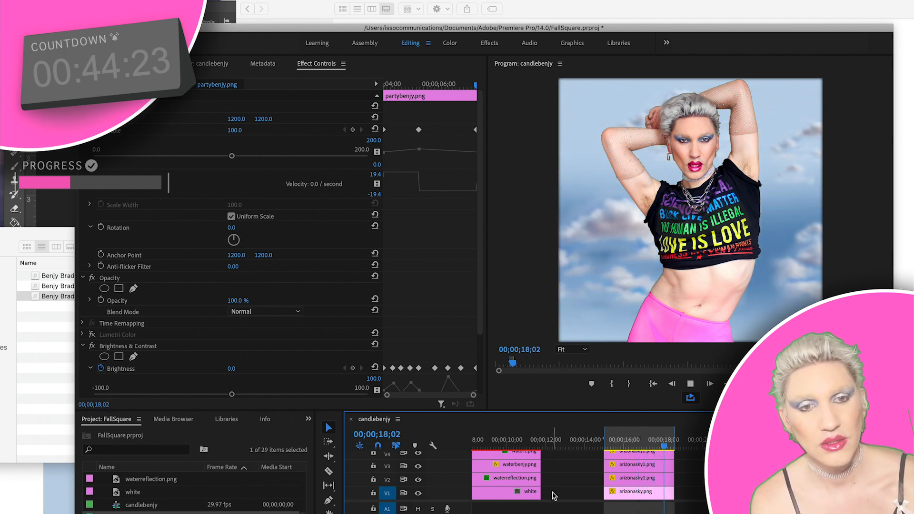
pyautogui.press('space')
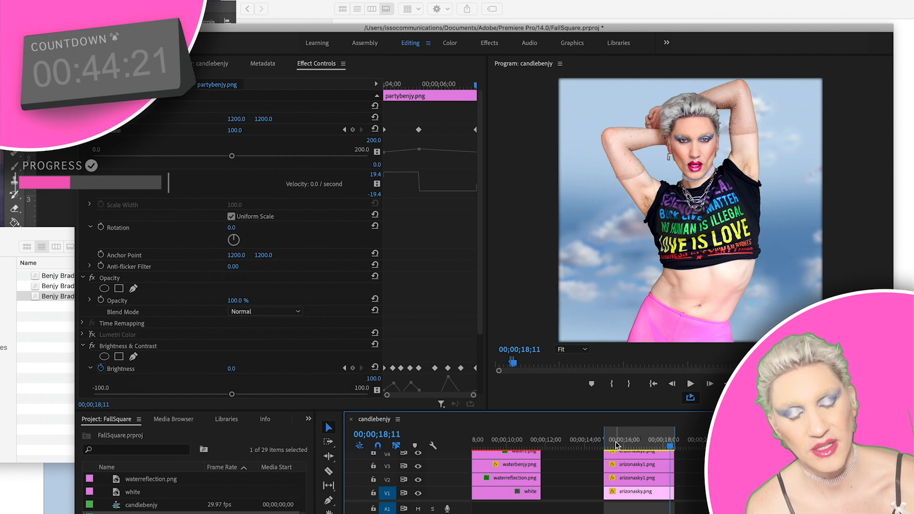
pyautogui.moveTo(672, 447); pyautogui.dragTo(650, 448)
pyautogui.click(498, 447)
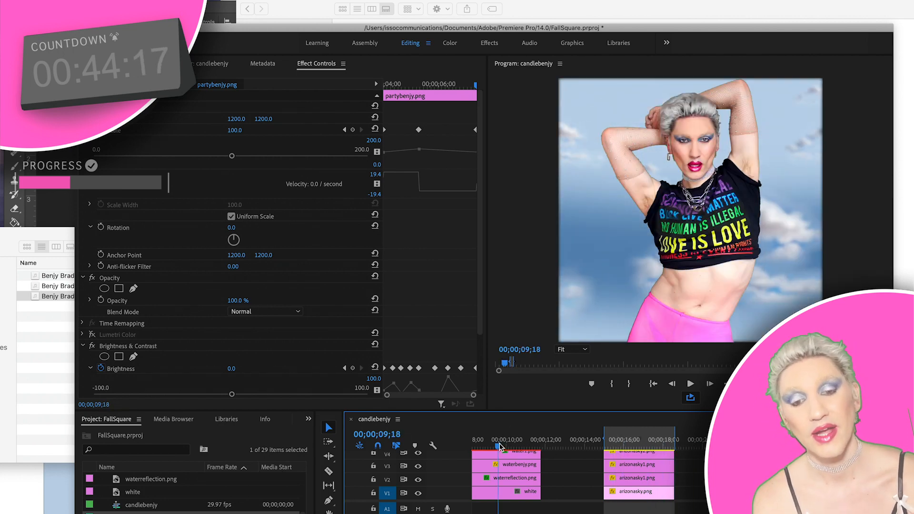
pyautogui.scroll(1, 508, 471)
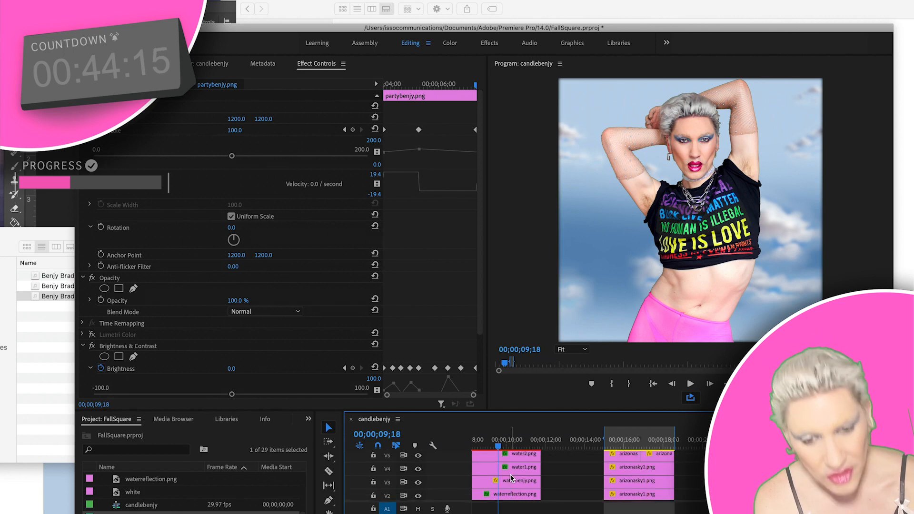
# Move the candlebenjy sequence playhead to the partybenjy.png clip at 00;00;05;19.
pyautogui.hscroll(-3, 510, 477)
pyautogui.hscroll(-1, 511, 477)
pyautogui.click(550, 447)
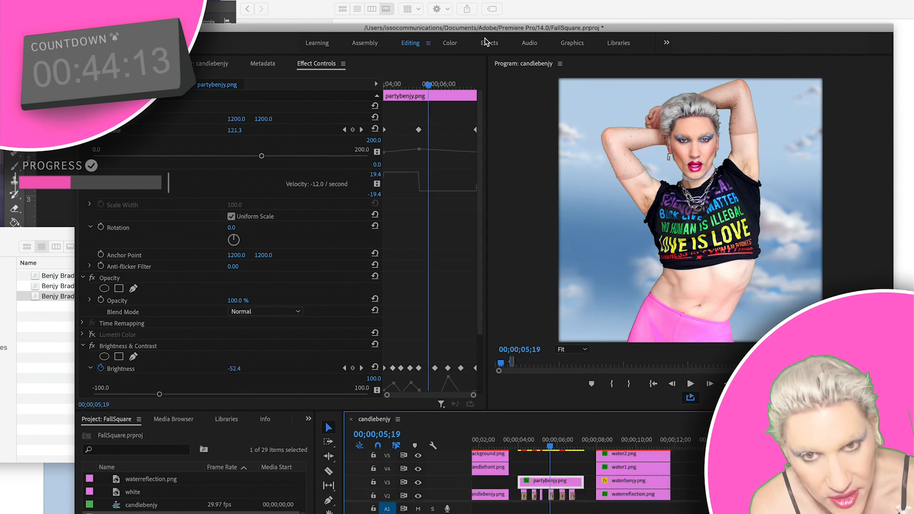
# Minimize the Premiere Pro project, close the Love Is Love Studio69 EP folder and bring the 2021 Fall photos folder to the front.
pyautogui.moveTo(484, 30); pyautogui.dragTo(571, 120)
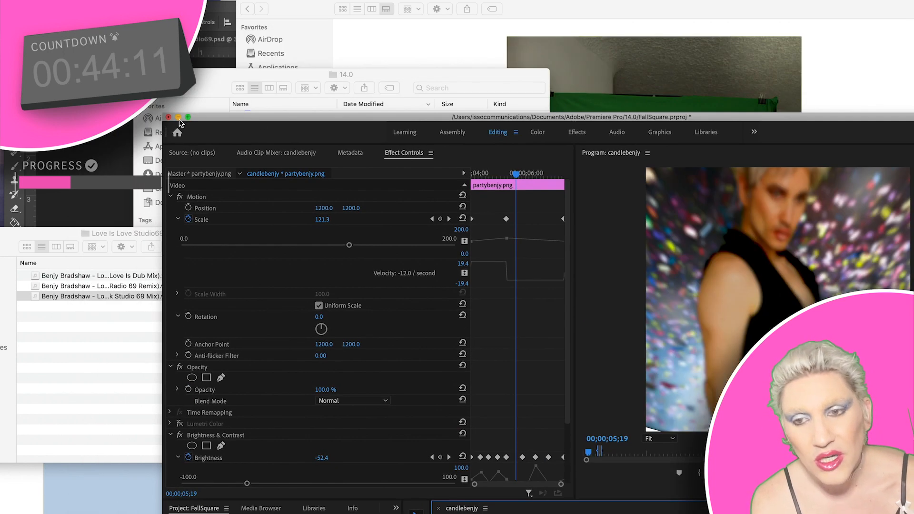
pyautogui.click(178, 118)
pyautogui.moveTo(304, 86); pyautogui.dragTo(481, 511)
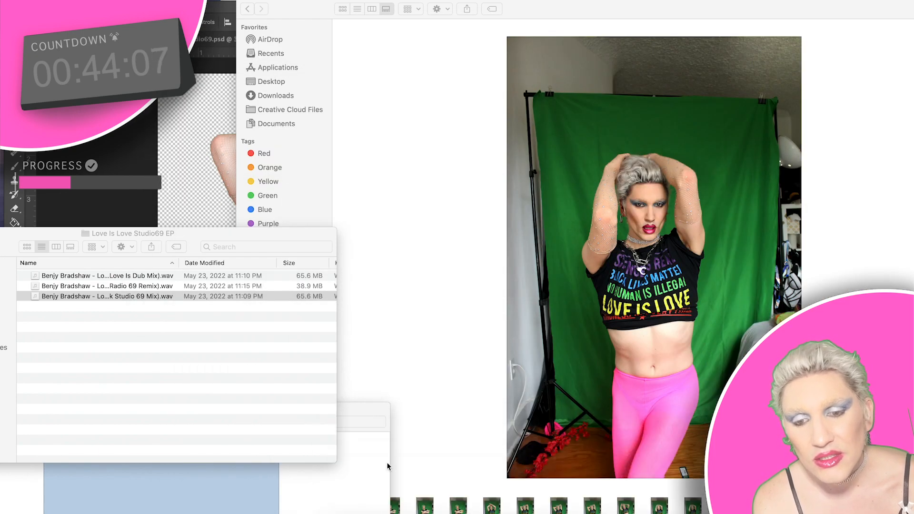
pyautogui.moveTo(61, 235); pyautogui.dragTo(141, 236)
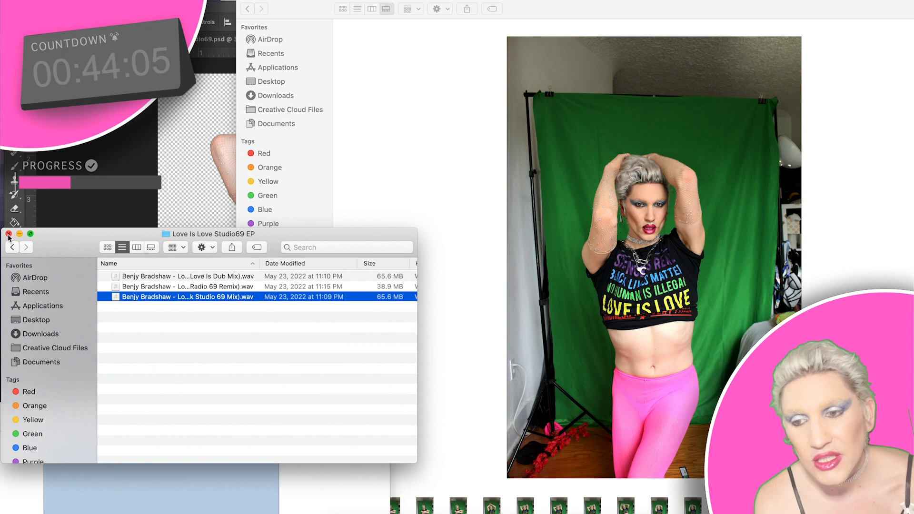
pyautogui.click(9, 234)
pyautogui.moveTo(136, 416); pyautogui.dragTo(456, 57)
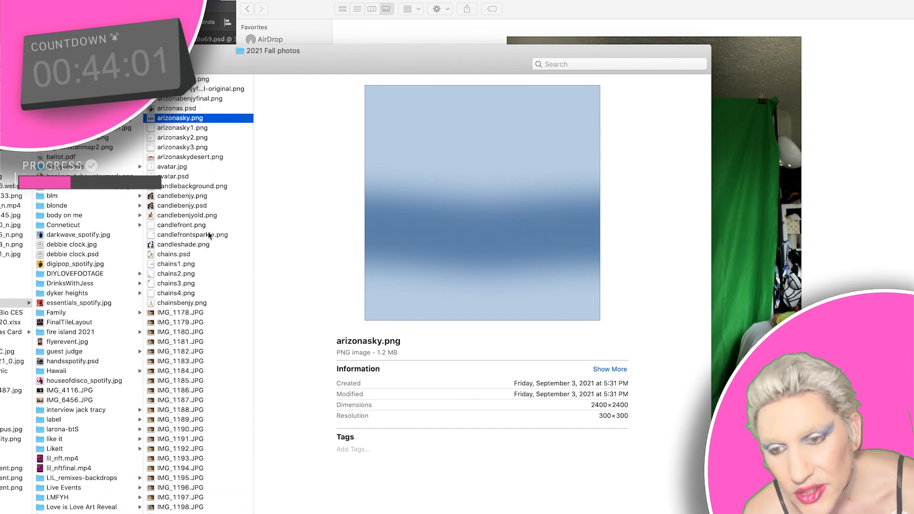
# Find partybenjy.png in the 2021 Fall photos folder and open it in Photoshop.
pyautogui.scroll(2, 201, 282)
pyautogui.scroll(-2, 201, 285)
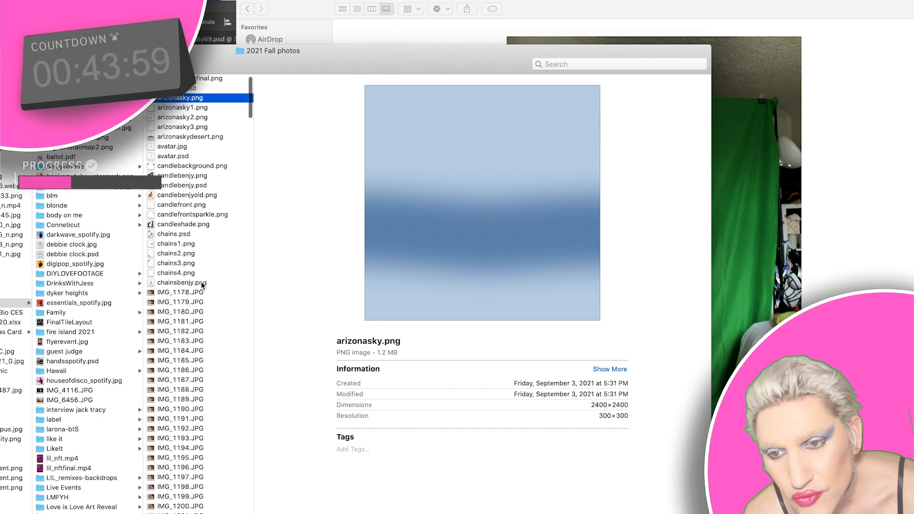
pyautogui.moveTo(181, 62); pyautogui.dragTo(161, 7)
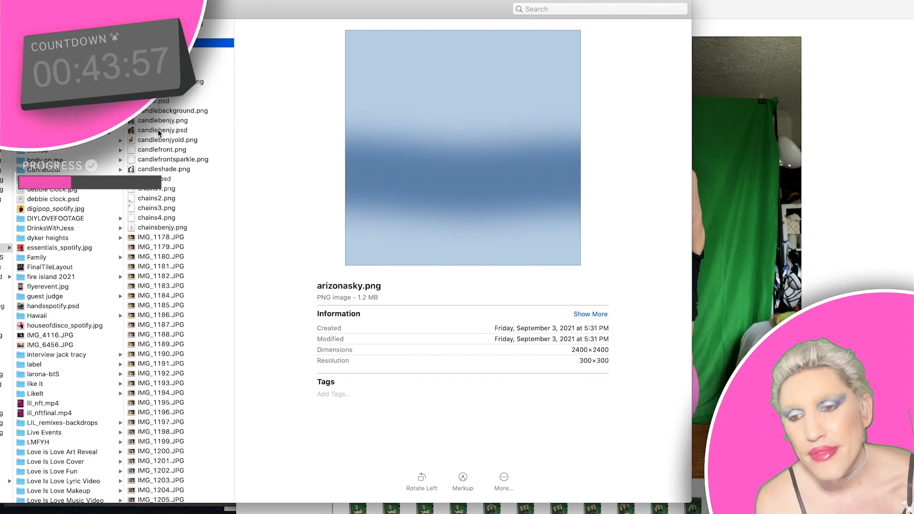
pyautogui.scroll(-20, 162, 157)
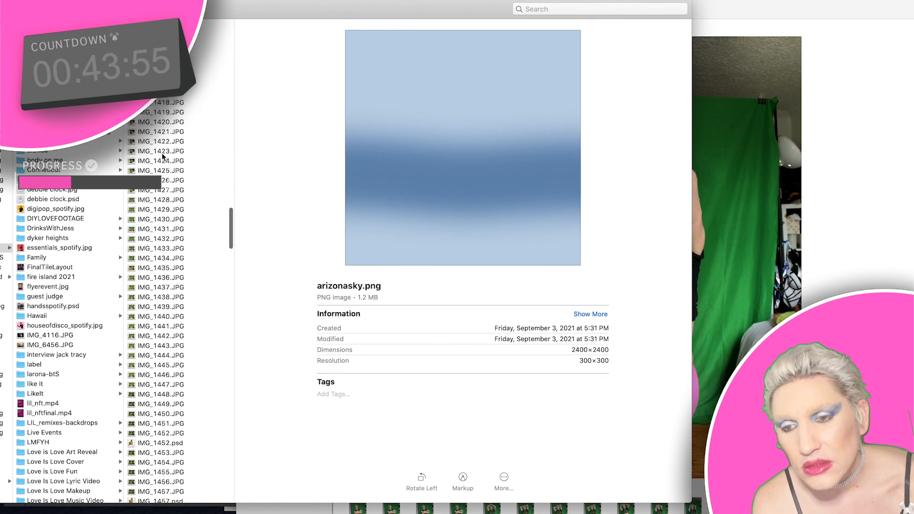
pyautogui.scroll(-20, 215, 257)
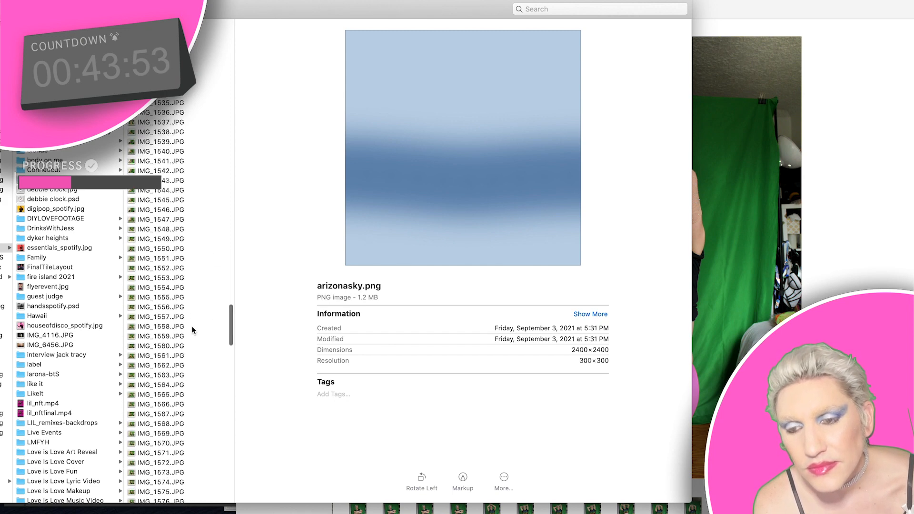
pyautogui.scroll(-15, 190, 329)
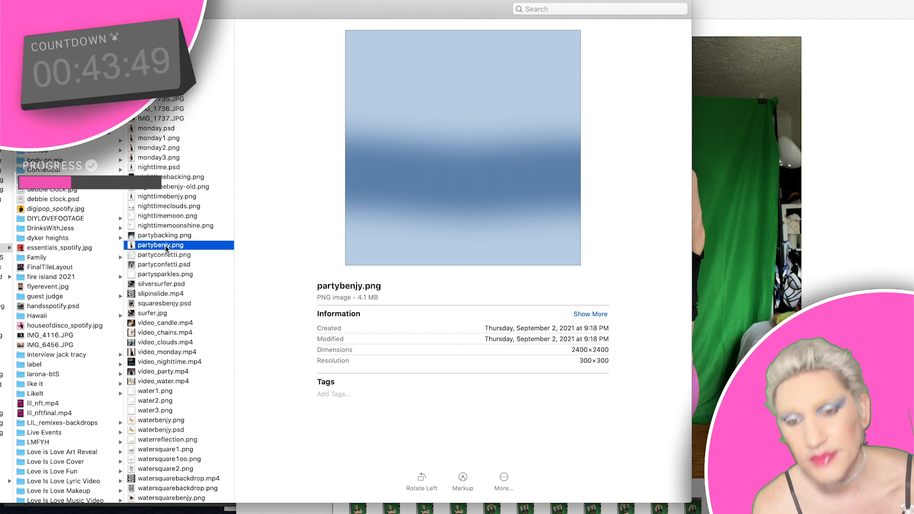
pyautogui.click(159, 245)
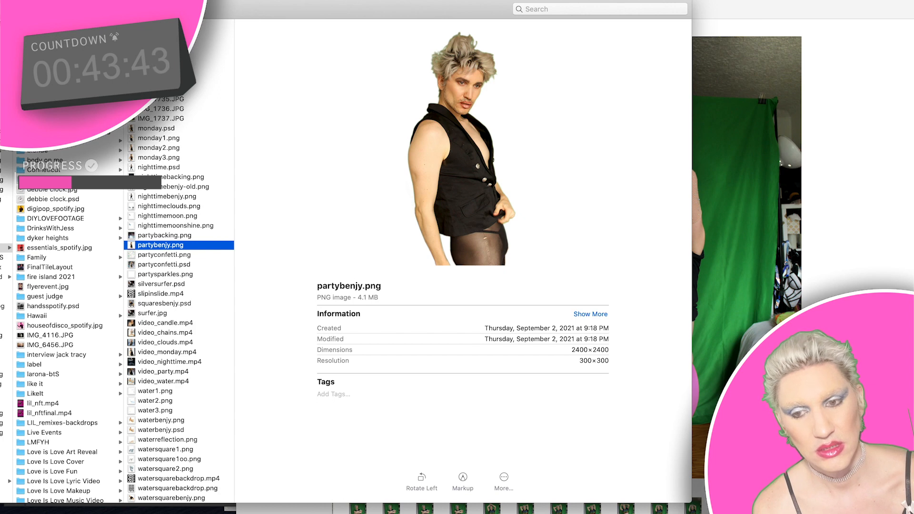
pyautogui.moveTo(308, 19); pyautogui.dragTo(133, 19)
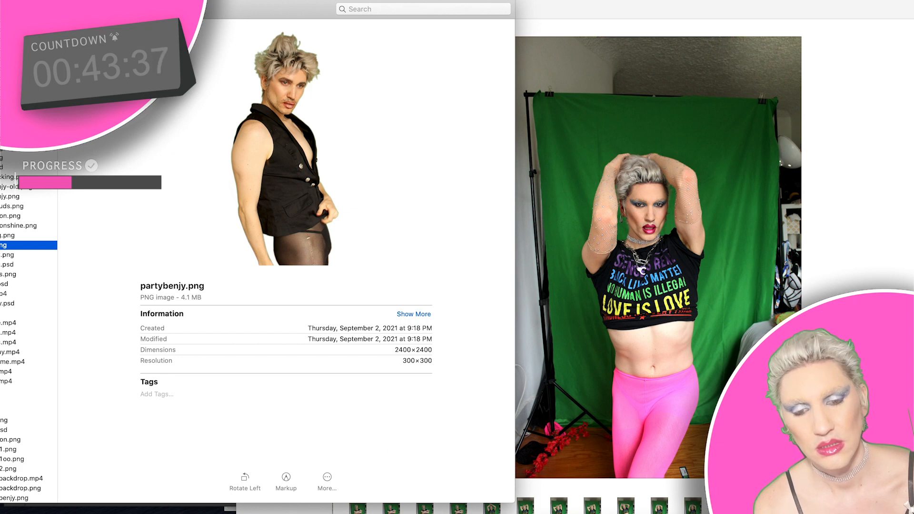
pyautogui.press('super+Tab')
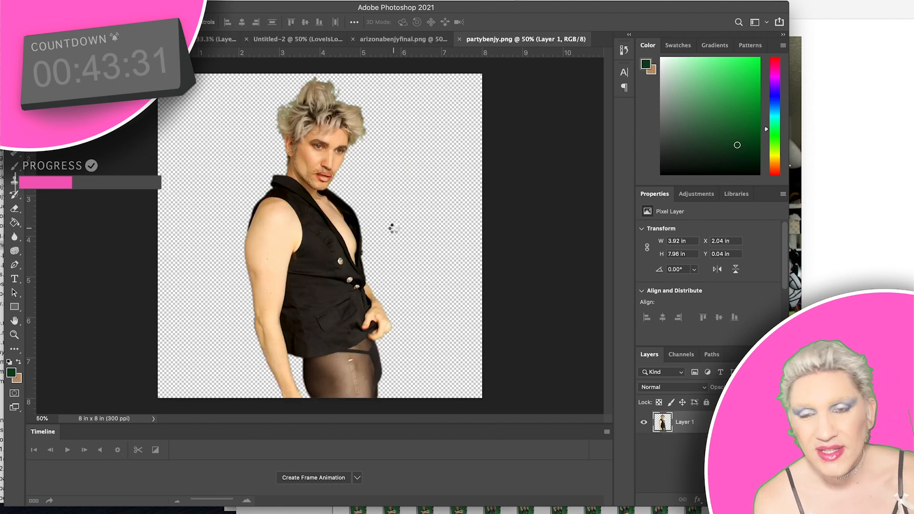
# Arrange Photoshop and the green-screen photo folder side by side, keeping the partybenjy.png cutout visible beside the photo preview.
pyautogui.moveTo(435, 3); pyautogui.dragTo(404, 20)
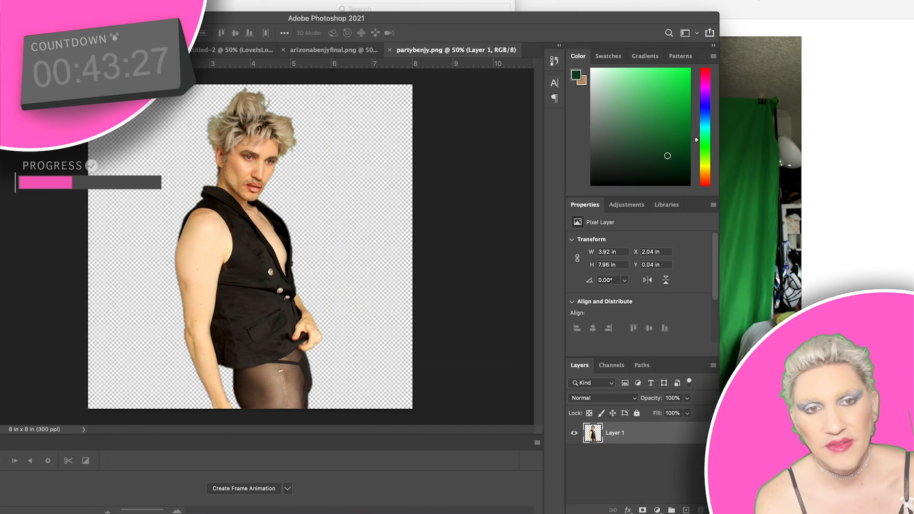
pyautogui.click(753, 3)
pyautogui.moveTo(753, 3); pyautogui.dragTo(746, 3)
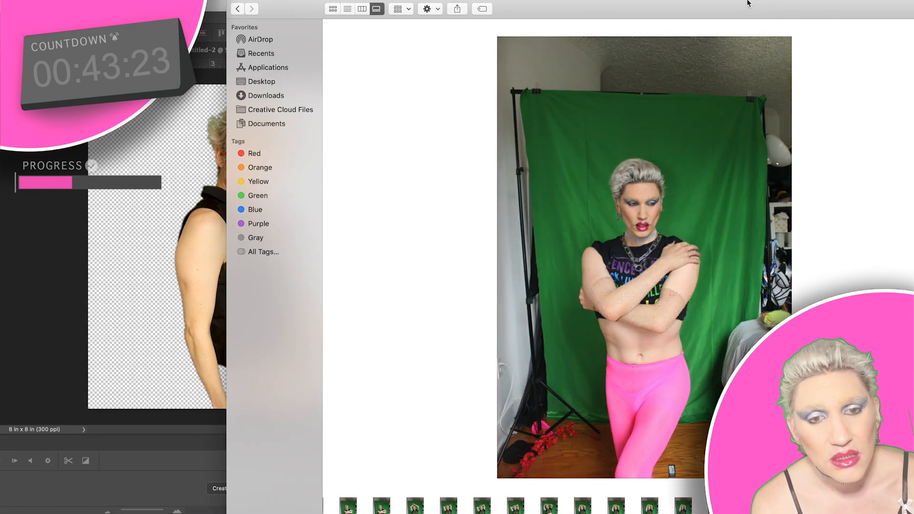
pyautogui.moveTo(722, 3); pyautogui.dragTo(801, 3)
pyautogui.moveTo(287, 23); pyautogui.dragTo(187, 24)
pyautogui.click(574, 4)
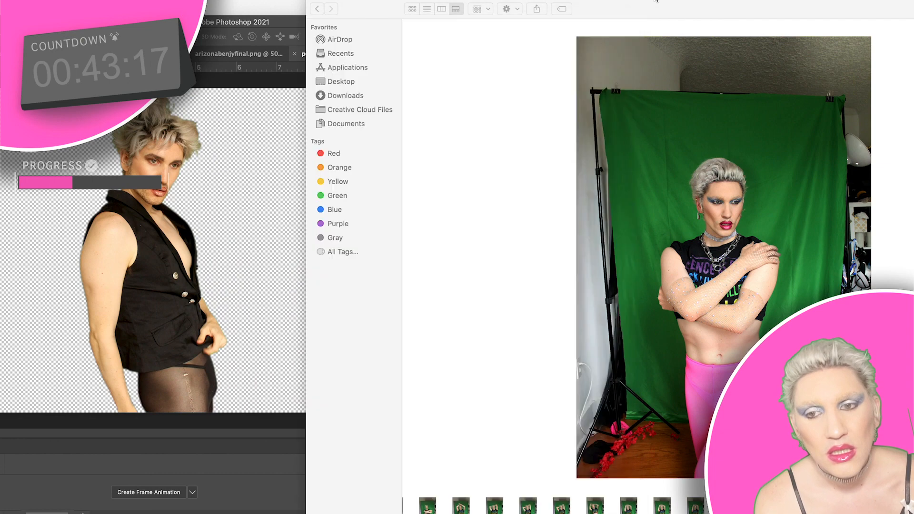
pyautogui.moveTo(575, 4); pyautogui.dragTo(535, 4)
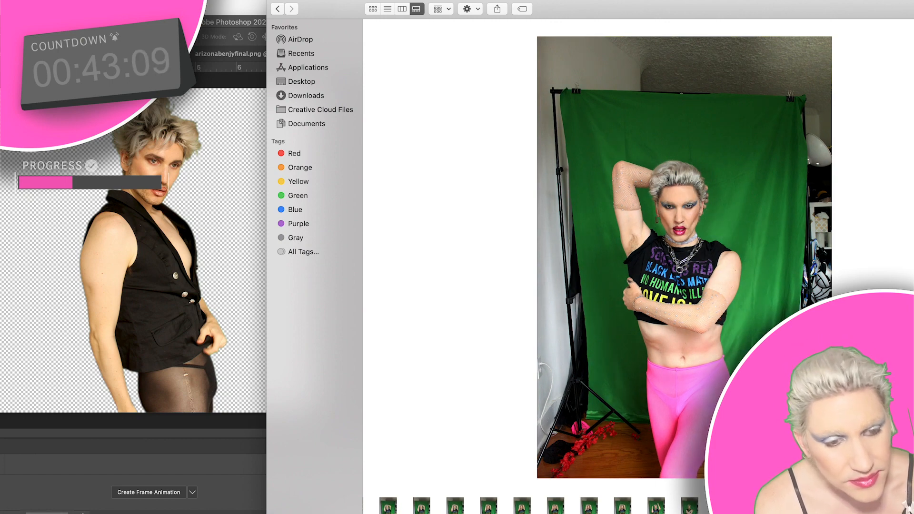
# Browse the green-screen photos for a pose comparable to the partybenjy.png cutout and select IMG_7362.JPG.
pyautogui.press('Right')
pyautogui.press('Right')
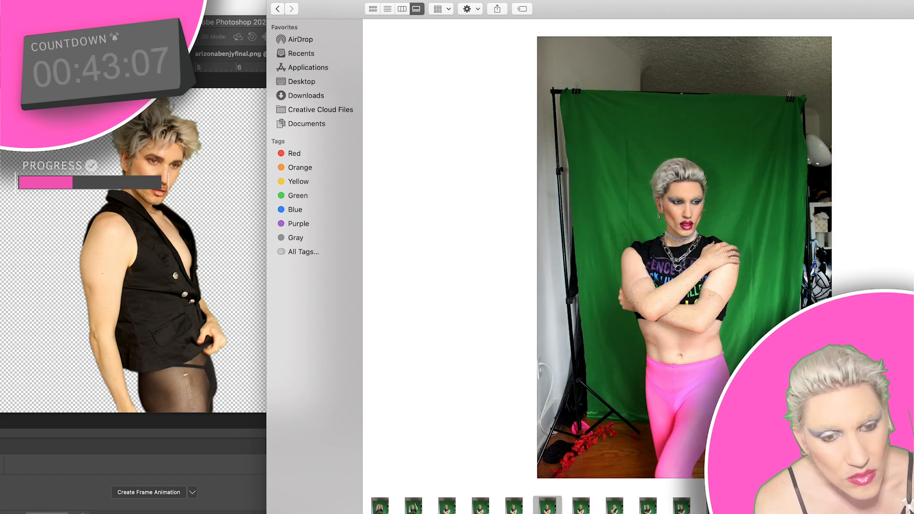
pyautogui.press('Escape')
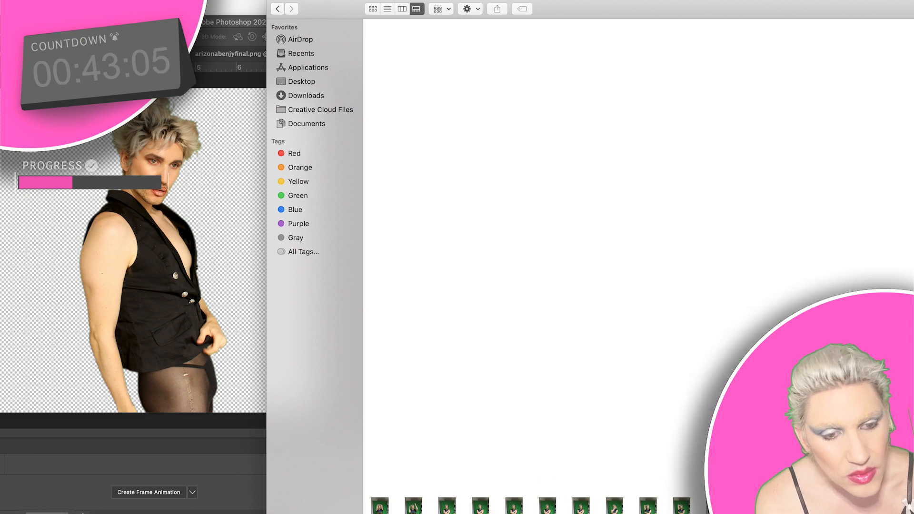
pyautogui.press('Left')
pyautogui.press('Left')
pyautogui.press('Left')
pyautogui.click(743, 506)
pyautogui.hscroll(3, 743, 506)
pyautogui.click(762, 505)
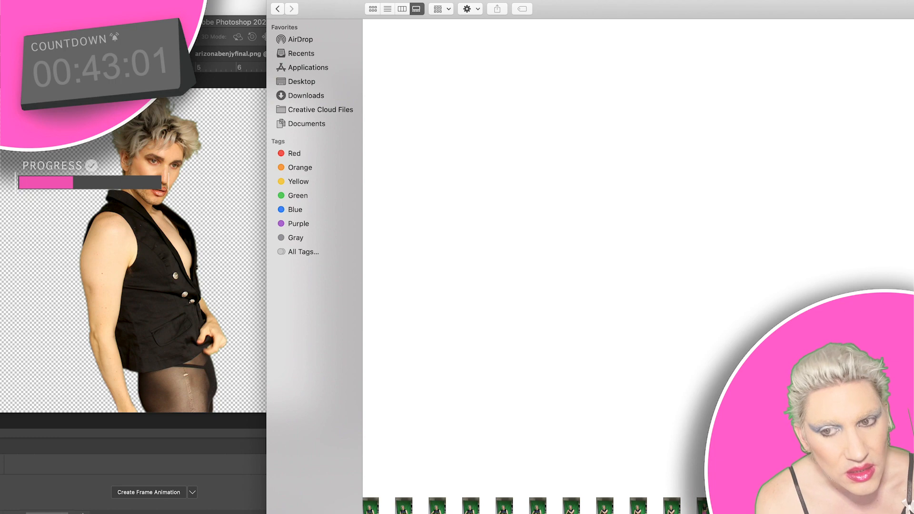
pyautogui.click(772, 505)
pyautogui.press('Right')
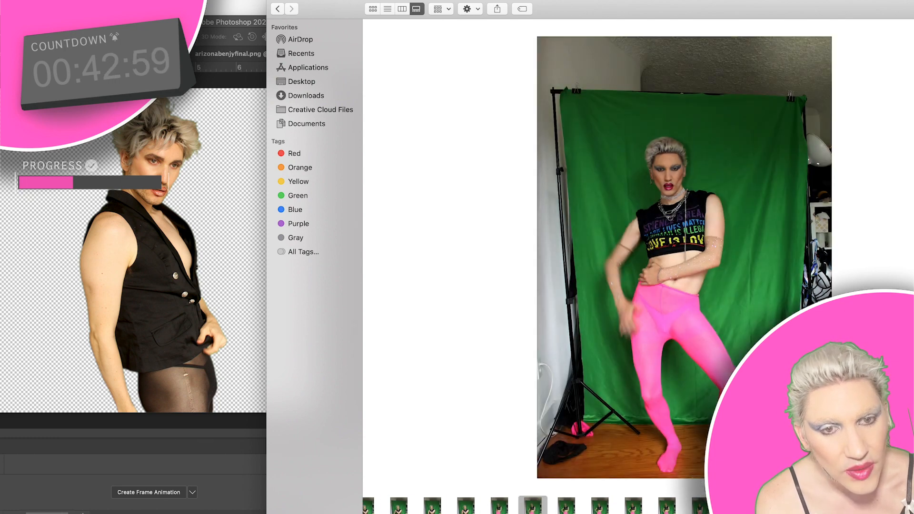
pyautogui.press('Right')
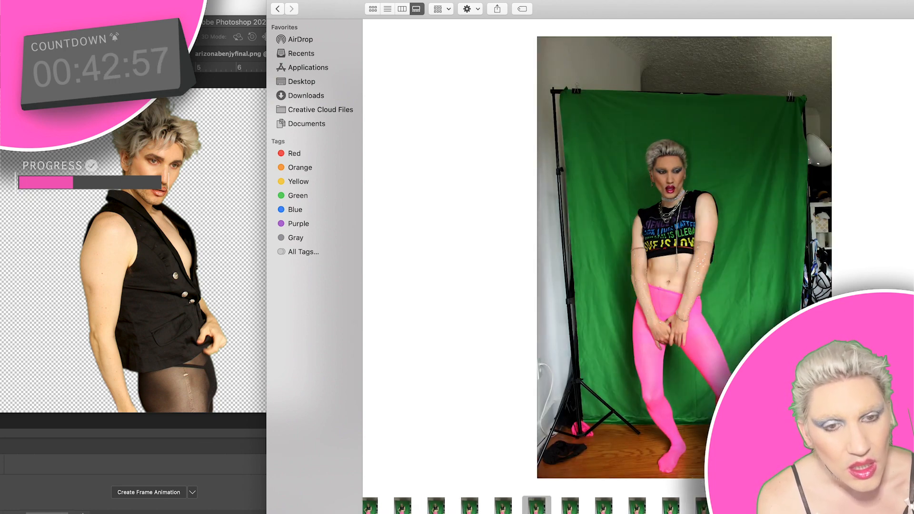
pyautogui.click(572, 510)
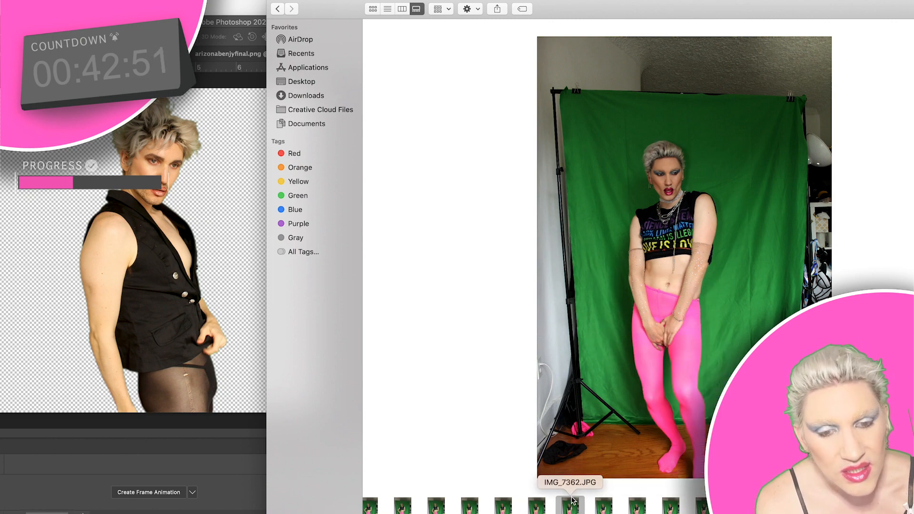
# Try placing IMG_7362.JPG in partybenjy.png, enlarged and positioned over the existing cutout, and delete the placed layer.
pyautogui.click(124, 293)
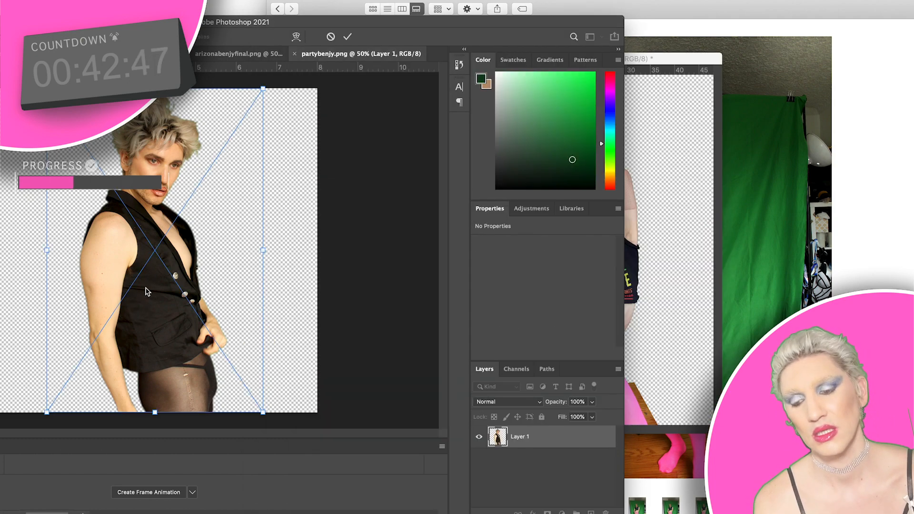
pyautogui.moveTo(200, 179); pyautogui.dragTo(170, 384)
pyautogui.moveTo(247, 217); pyautogui.dragTo(456, 18)
pyautogui.moveTo(239, 255); pyautogui.dragTo(200, 292)
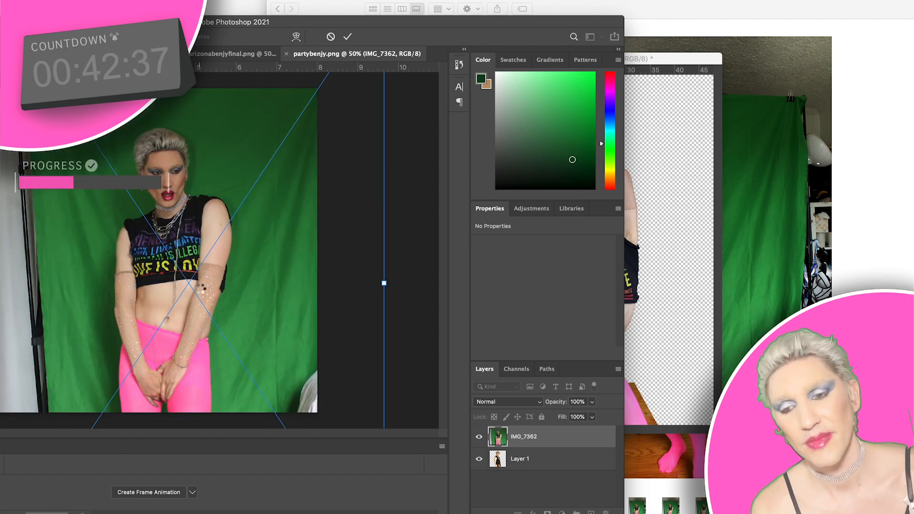
pyautogui.press('Return')
pyautogui.press('Delete')
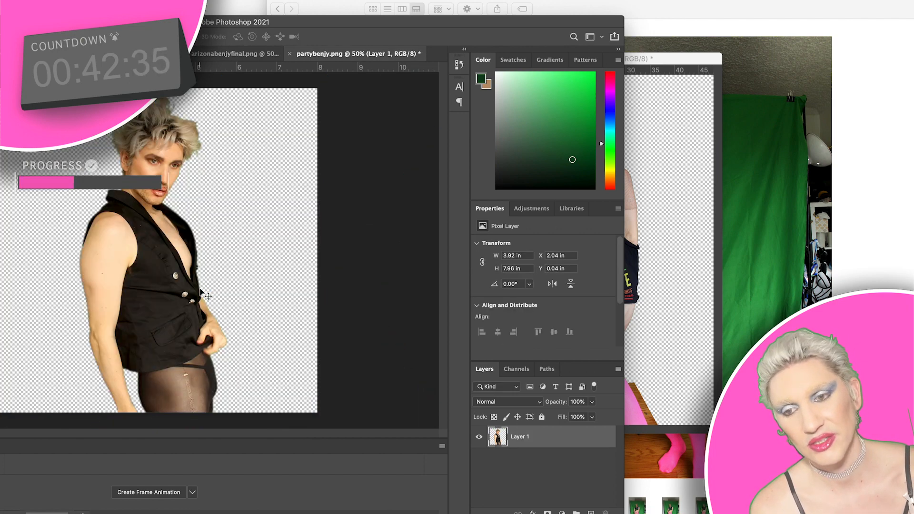
# Return to the green-screen photo folder in Finder and browse further photos for a pose comparable to the partybenjy.png cutout.
pyautogui.click(713, 3)
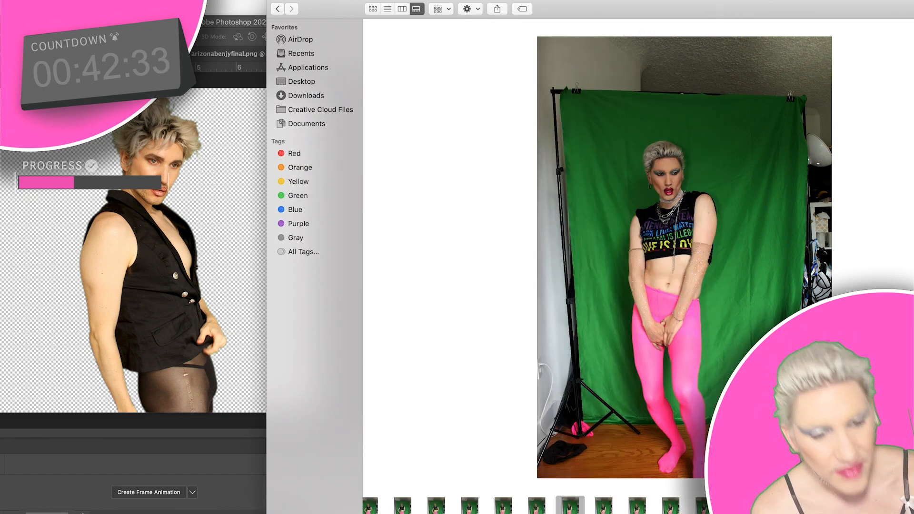
pyautogui.hscroll(3, 681, 507)
pyautogui.hscroll(10, 533, 506)
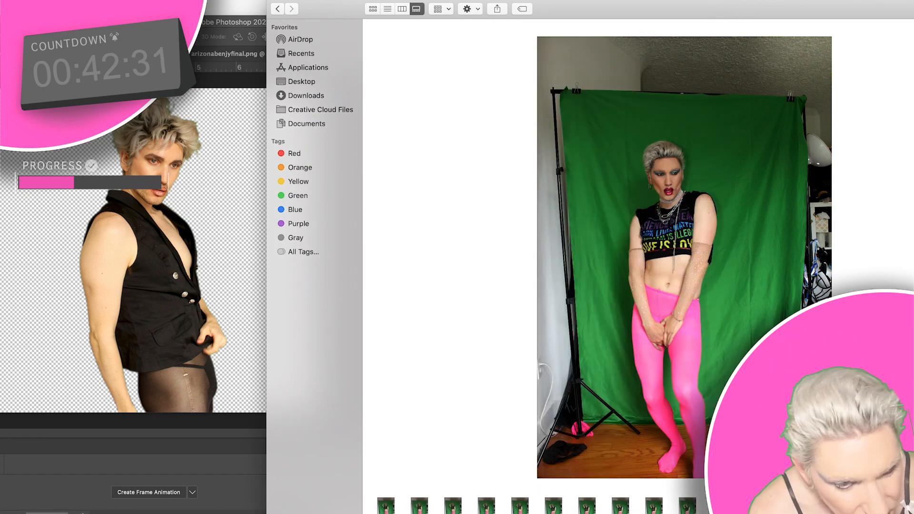
pyautogui.click(725, 506)
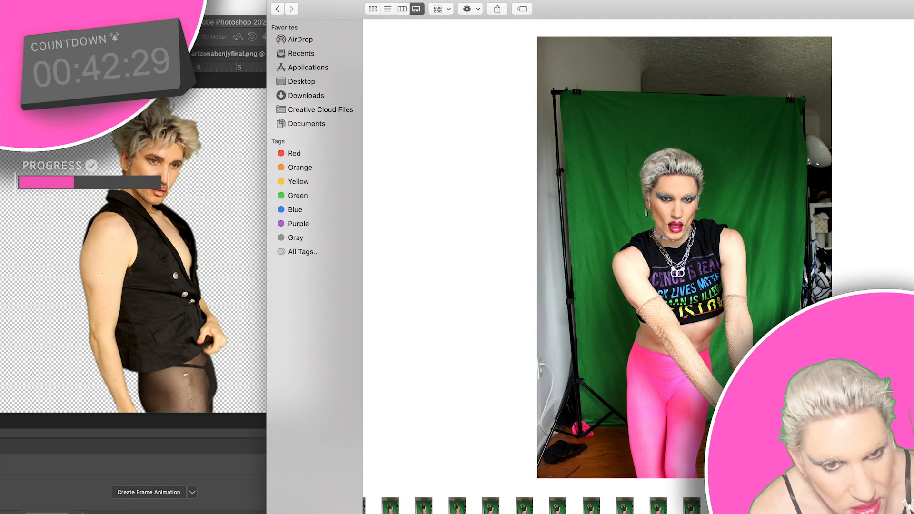
pyautogui.hscroll(2, 724, 506)
pyautogui.press('Right')
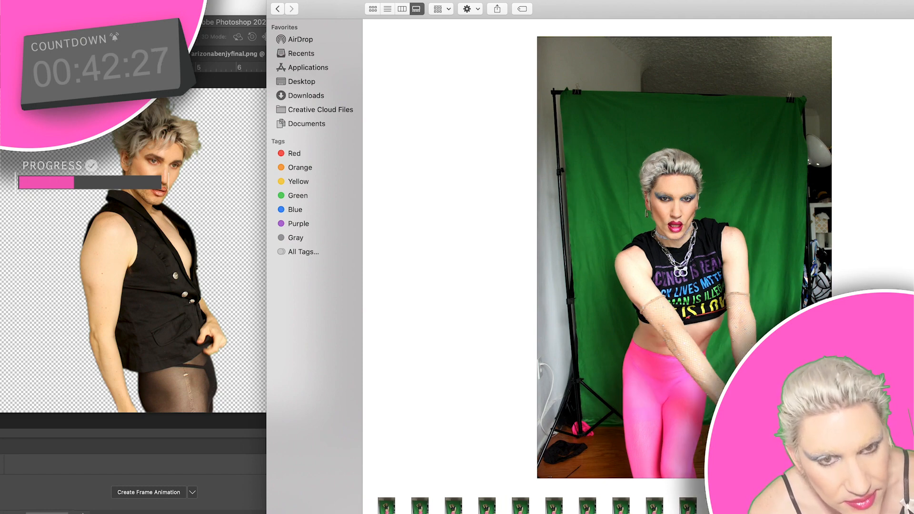
pyautogui.press('Right')
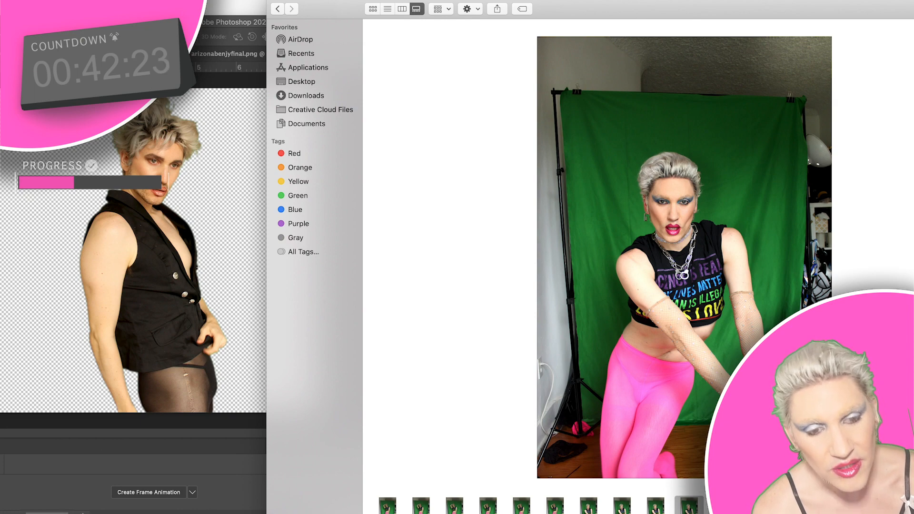
pyautogui.press('Right')
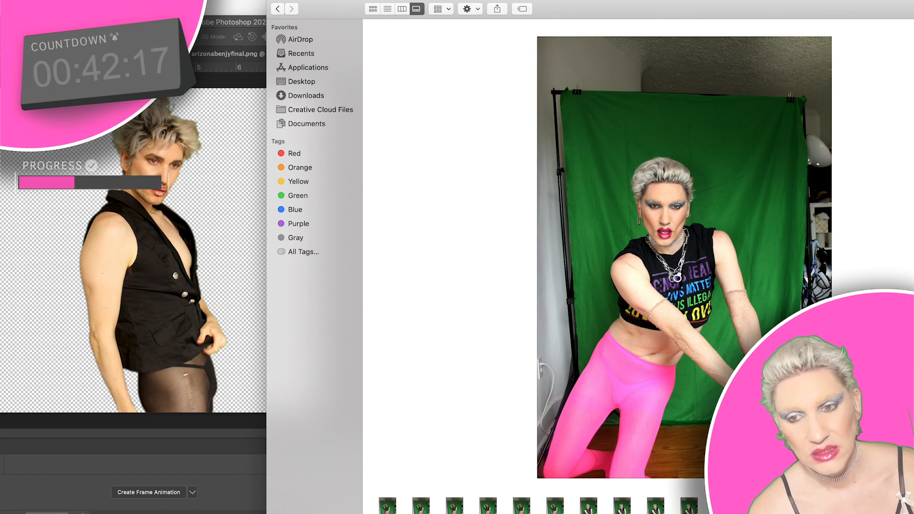
pyautogui.press('Right')
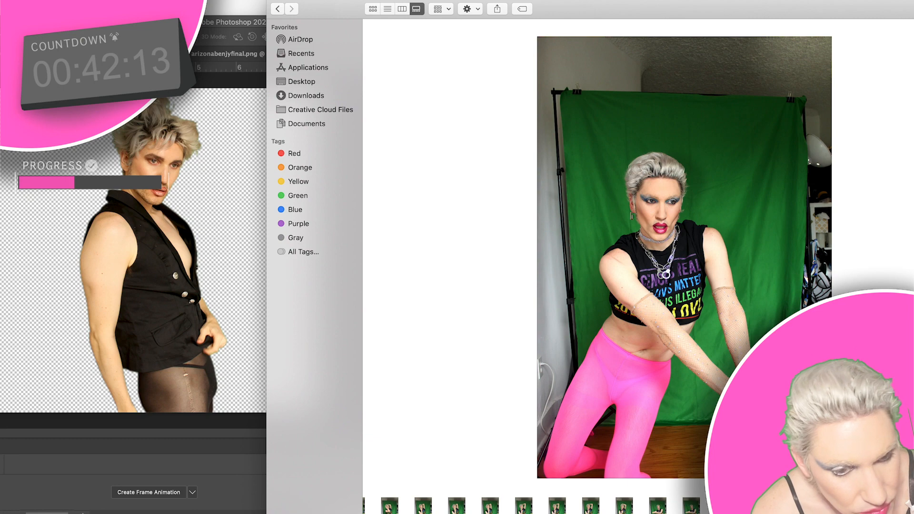
# Compare the kneeling photos with an arm raised behind the head around IMG_7416.JPG to IMG_7421.JPG and select IMG_7420.JPG.
pyautogui.click(593, 512)
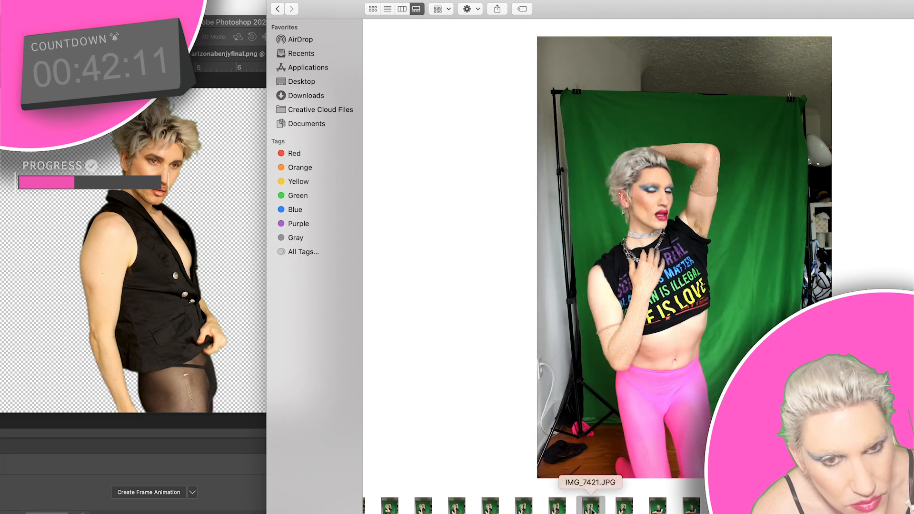
pyautogui.click(625, 509)
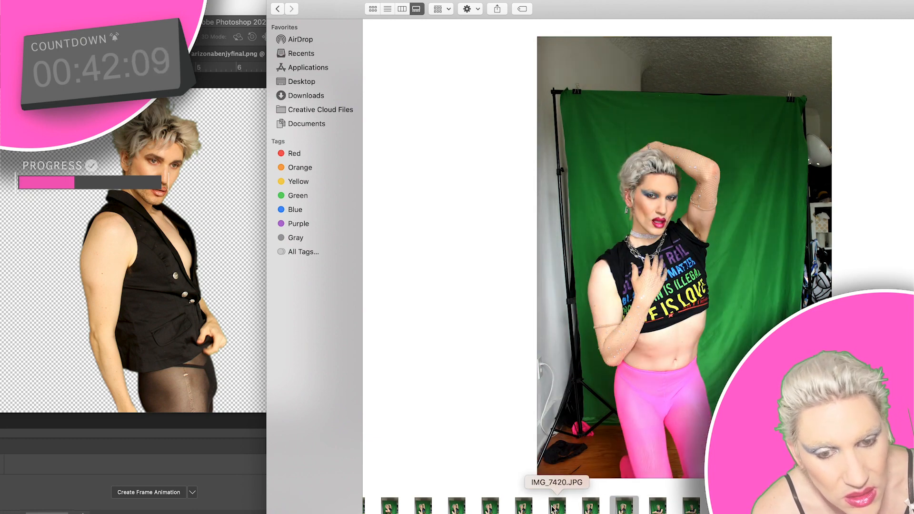
pyautogui.click(528, 509)
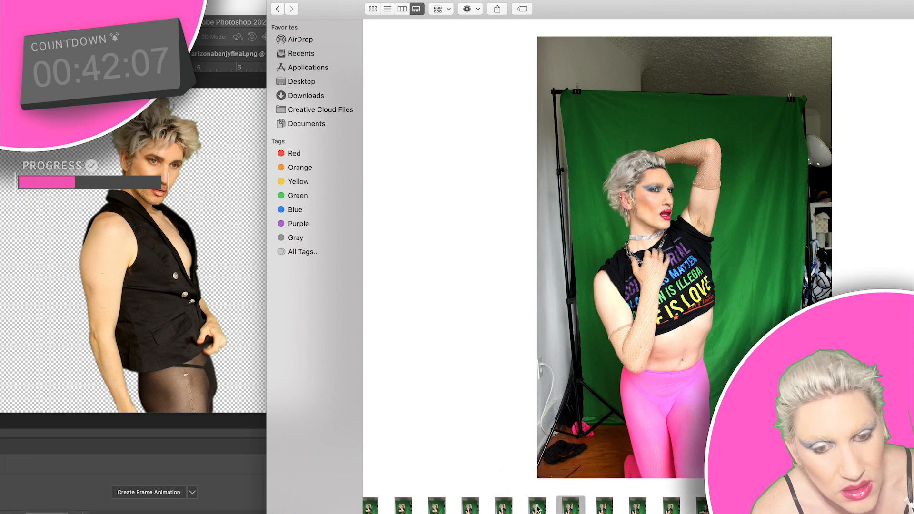
pyautogui.click(535, 508)
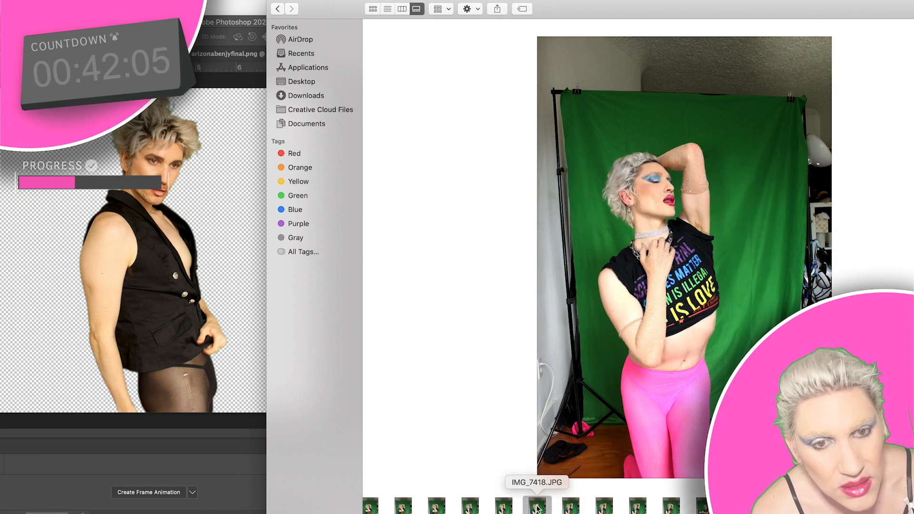
pyautogui.click(503, 508)
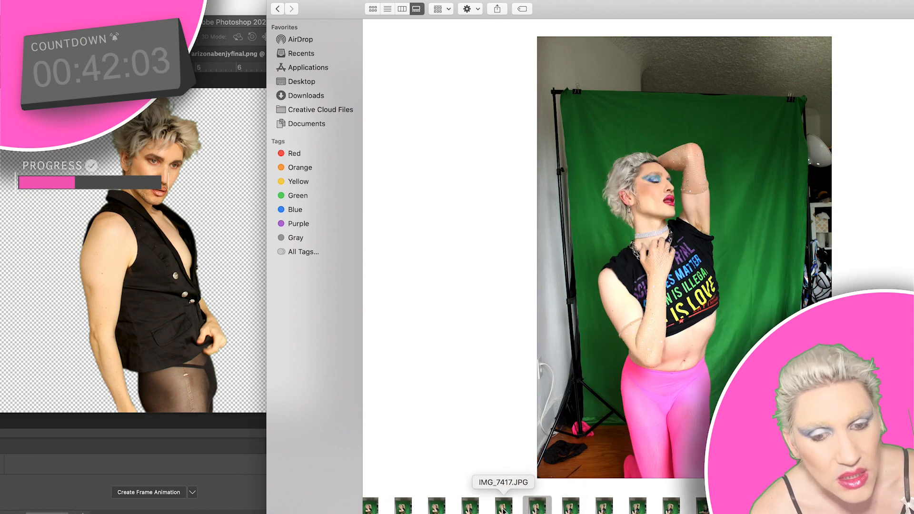
pyautogui.click(470, 508)
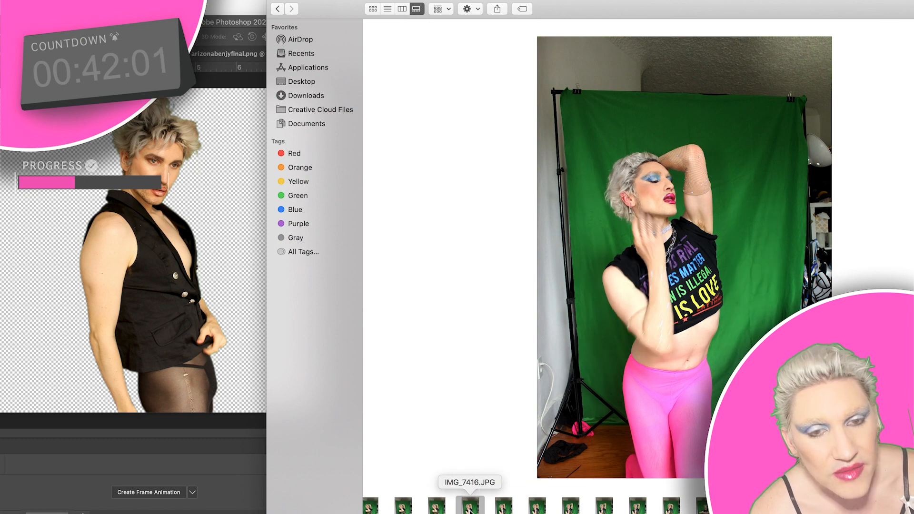
pyautogui.click(403, 509)
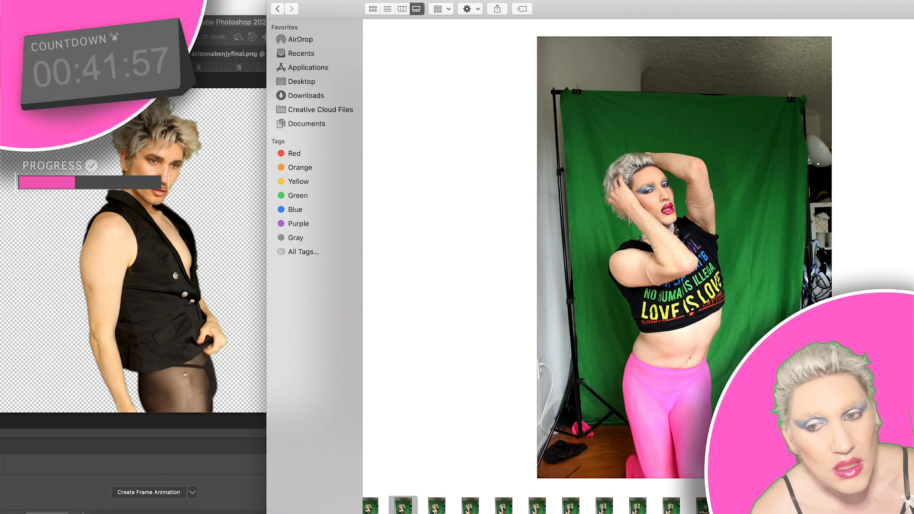
pyautogui.press('Right')
pyautogui.press('Right')
pyautogui.press('Right')
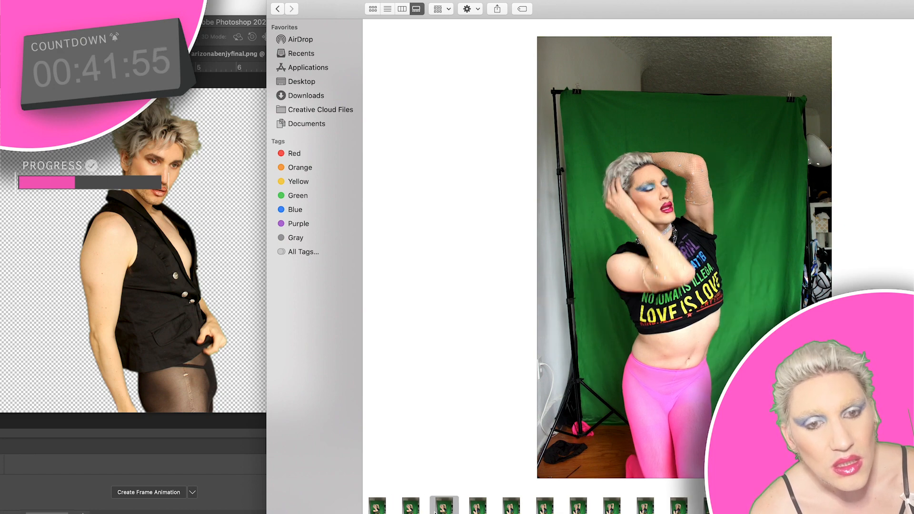
pyautogui.press('Right')
pyautogui.press('Right')
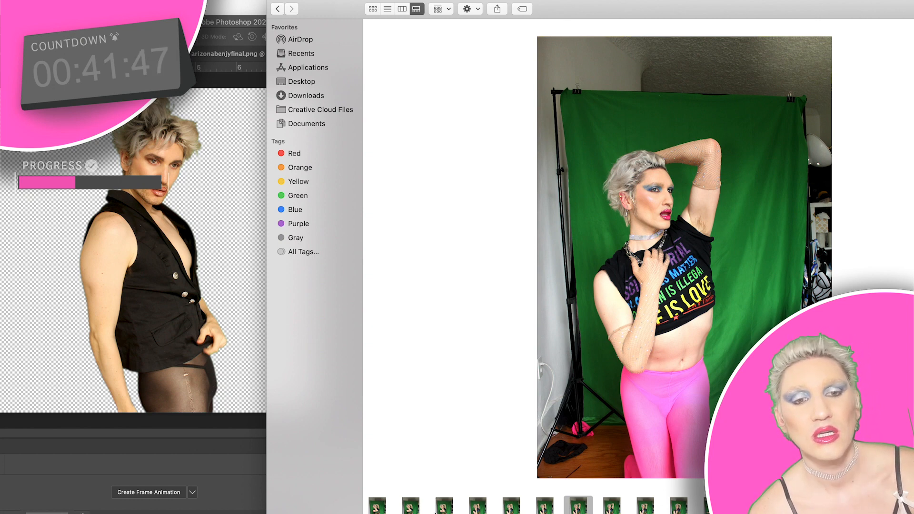
pyautogui.press('Right')
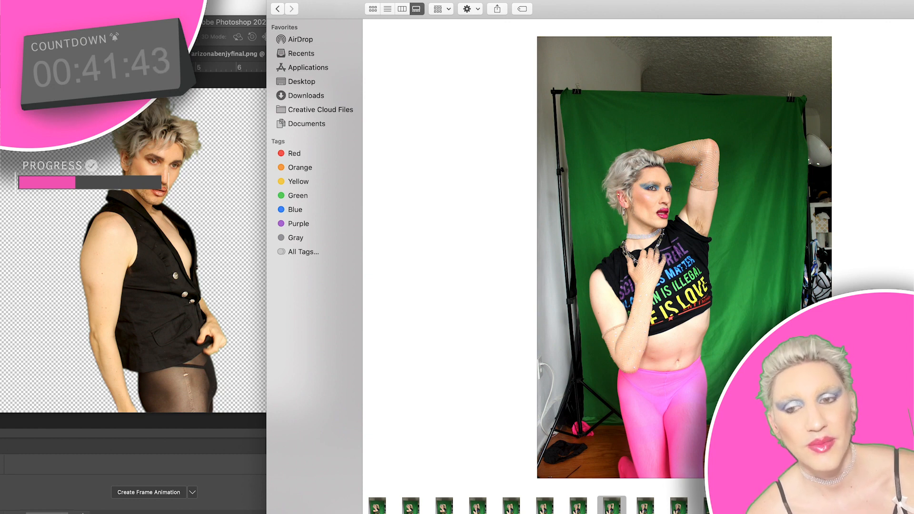
# Place IMG_7420.JPG in partybenjy.png, enlarge it, and position it to the right so part of the existing cutout stays uncovered.
pyautogui.moveTo(614, 513); pyautogui.dragTo(187, 328)
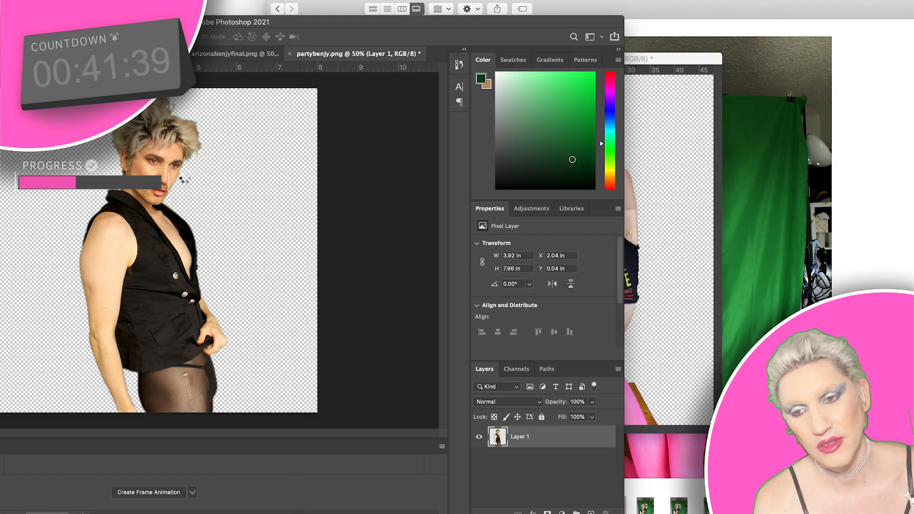
pyautogui.moveTo(184, 159); pyautogui.dragTo(167, 296)
pyautogui.moveTo(259, 154); pyautogui.dragTo(332, 12)
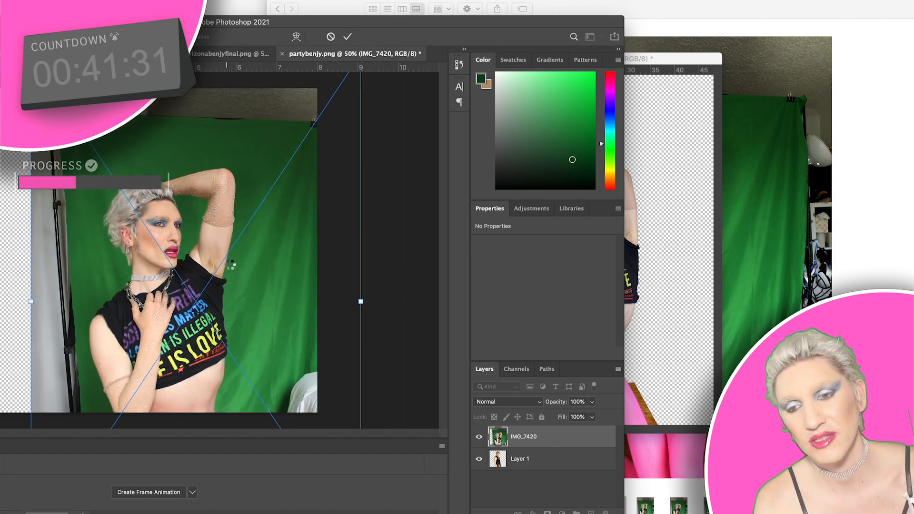
pyautogui.moveTo(235, 303); pyautogui.dragTo(347, 238)
# Go back to the photo folder and examine the crossed-arm and hands-on-head poses as alternatives to the placed IMG_7420.JPG.
pyautogui.click(759, 215)
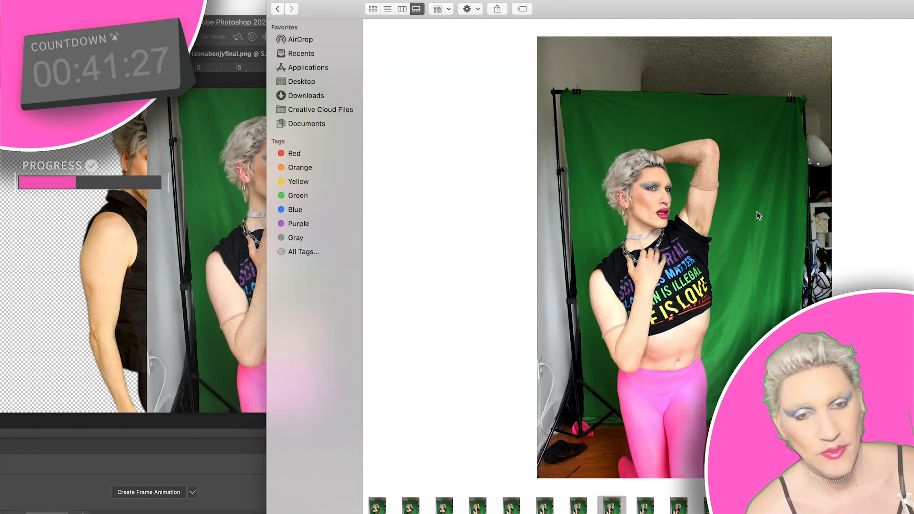
pyautogui.press('Right')
pyautogui.press('Right')
pyautogui.press('Right')
pyautogui.press('Right')
pyautogui.press('Right')
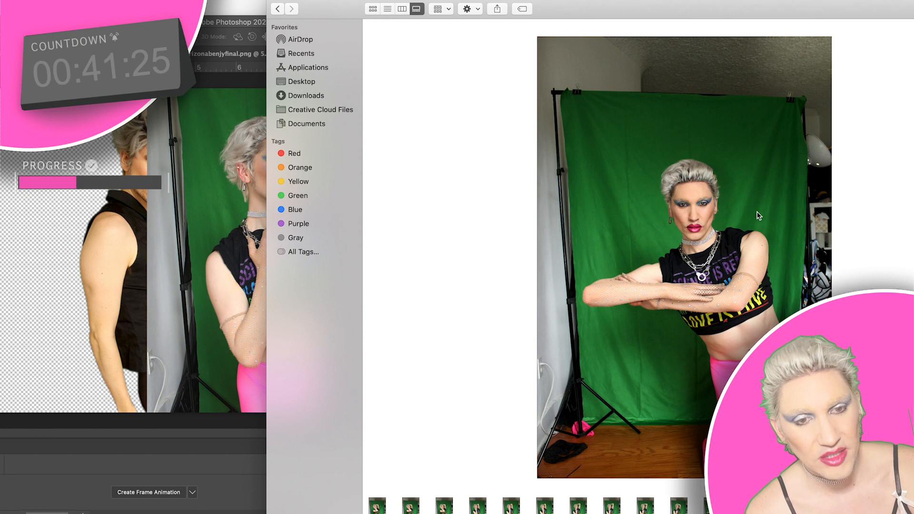
pyautogui.hscroll(3, 604, 506)
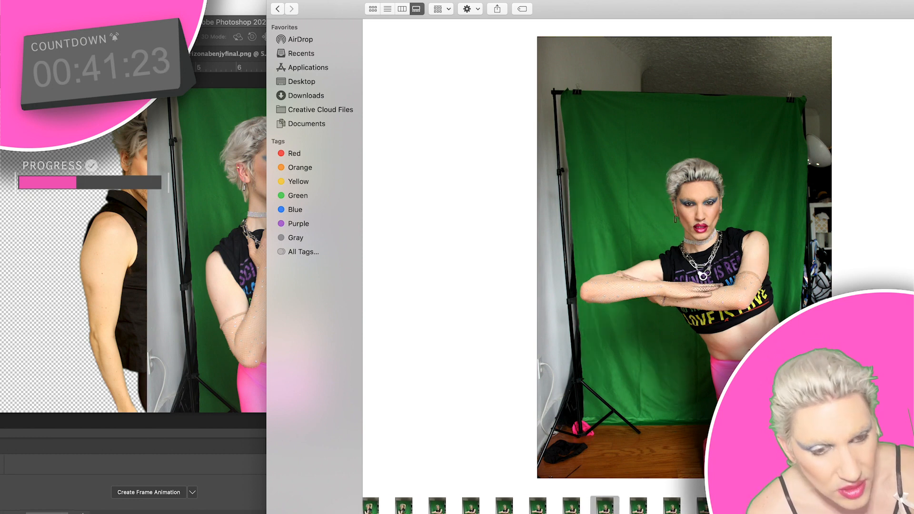
pyautogui.press('Right')
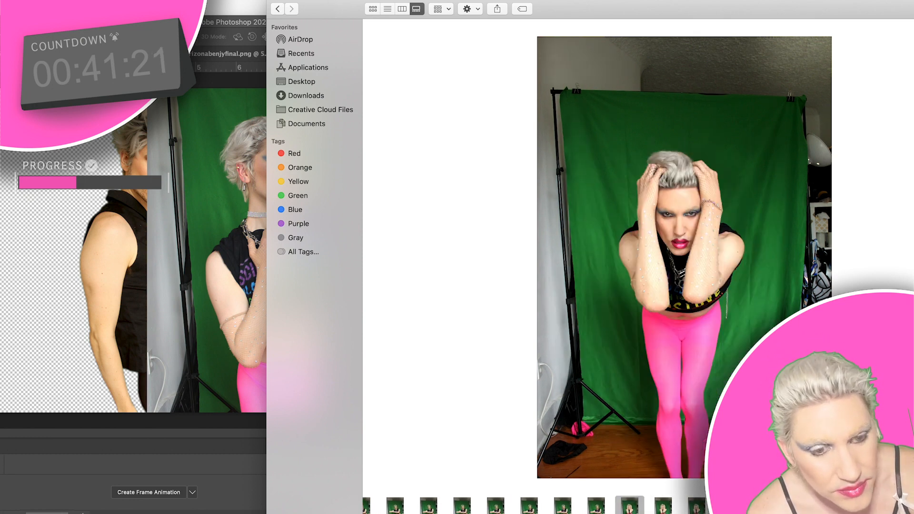
pyautogui.press('Right')
pyautogui.press('Right')
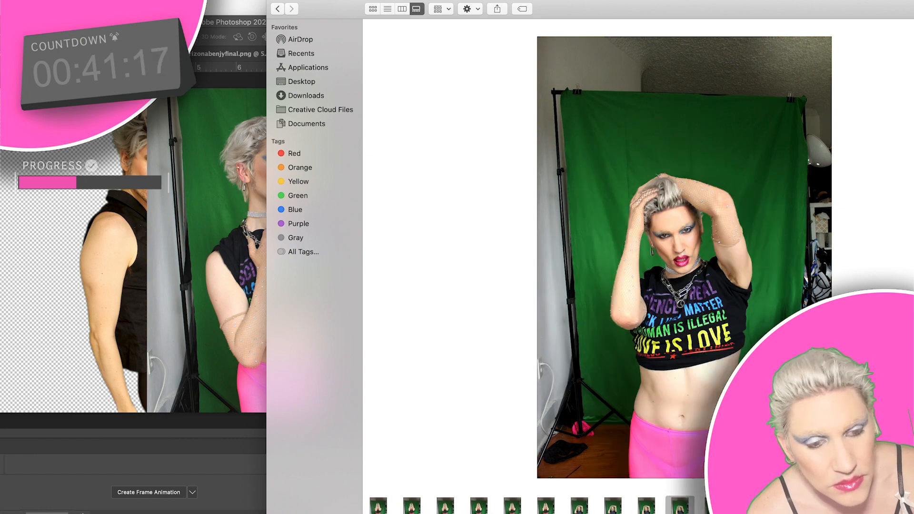
pyautogui.press('Right')
pyautogui.press('Right')
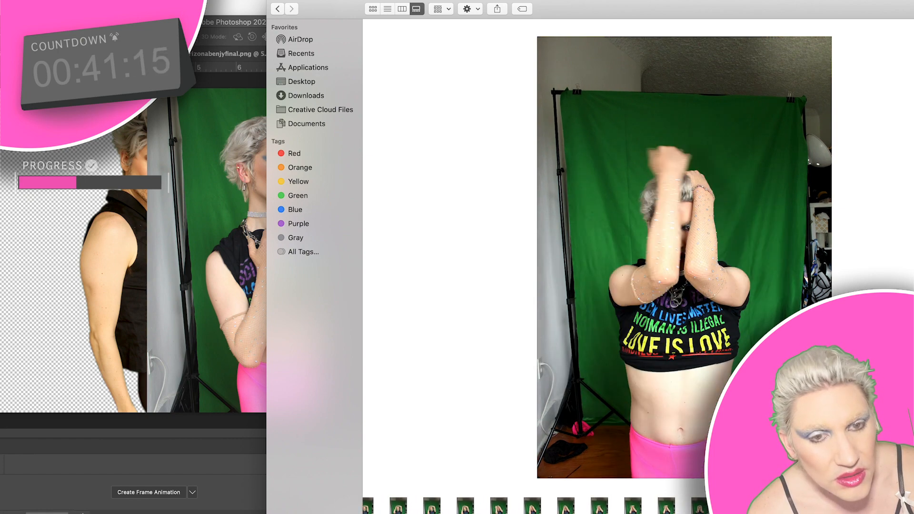
pyautogui.press('Right')
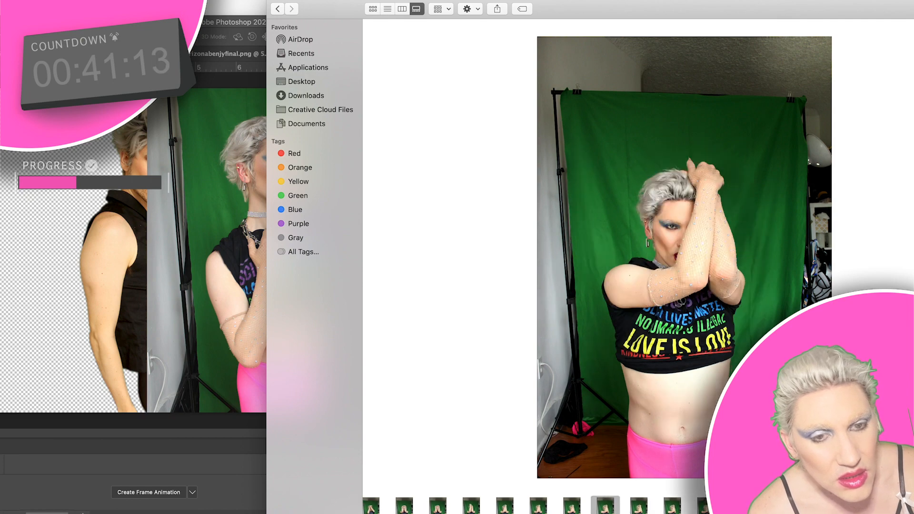
pyautogui.press('Right')
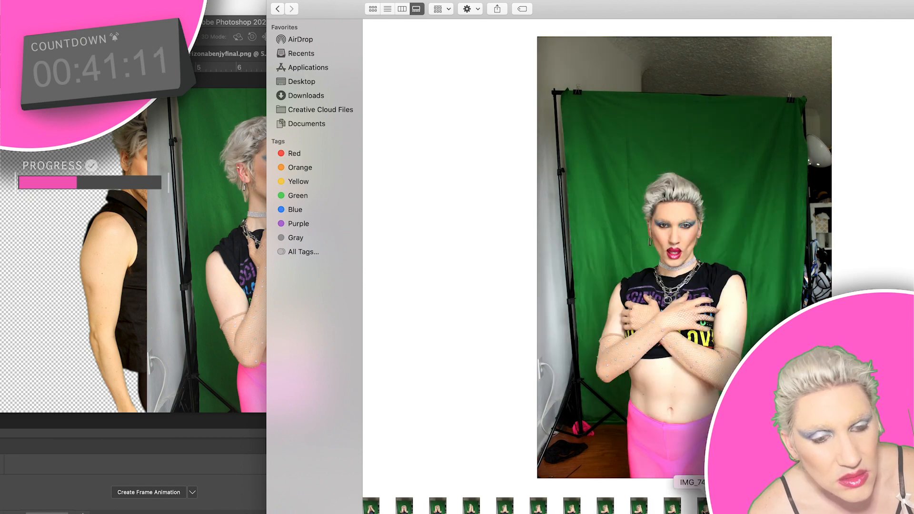
pyautogui.click(672, 505)
pyautogui.press('Left')
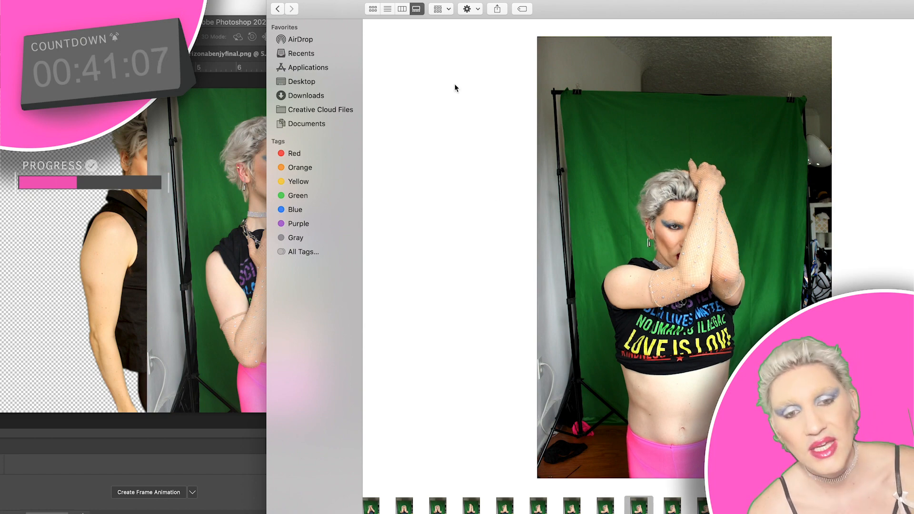
# Shift the Finder window to show the whole photo preview and compare the hand-on-hip poses with one arm raised.
pyautogui.moveTo(527, 6); pyautogui.dragTo(436, 7)
pyautogui.hscroll(6, 683, 504)
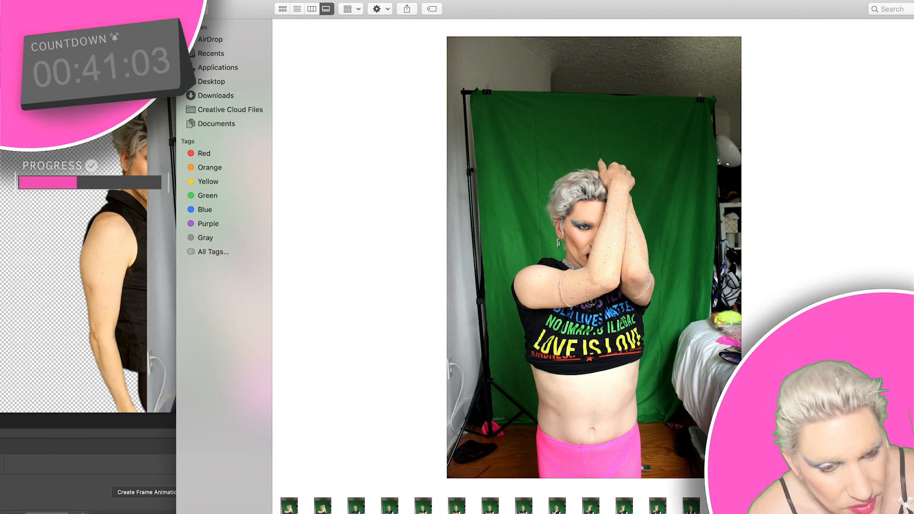
pyautogui.click(663, 507)
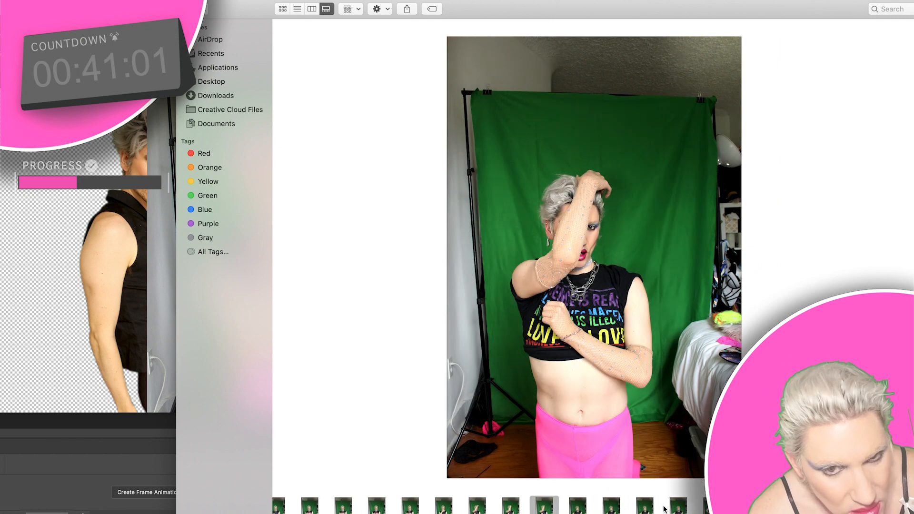
pyautogui.hscroll(3, 714, 506)
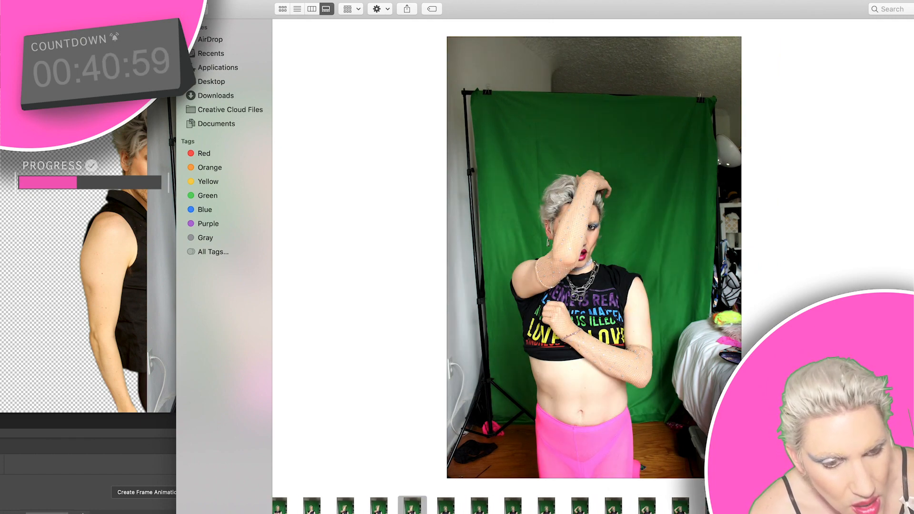
pyautogui.click(714, 507)
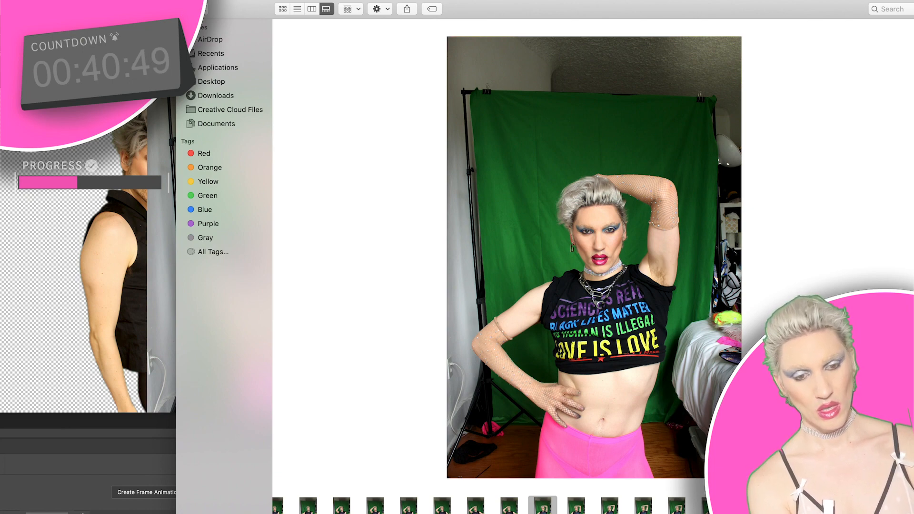
pyautogui.press('Right')
pyautogui.press('Right')
pyautogui.press('Right')
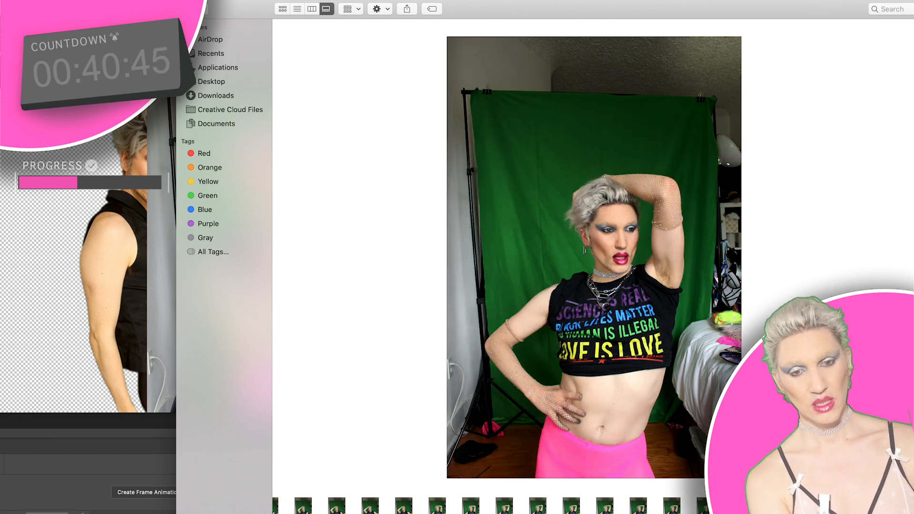
pyautogui.press('Right')
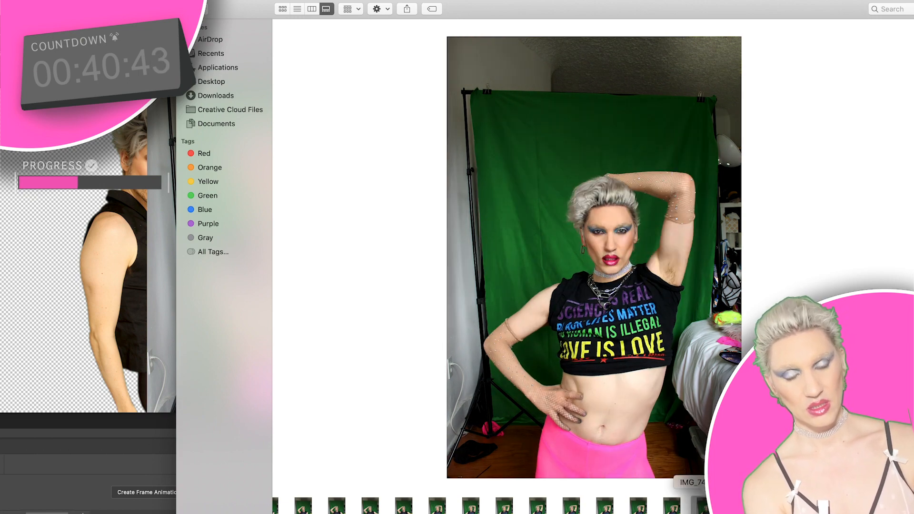
pyautogui.press('Right')
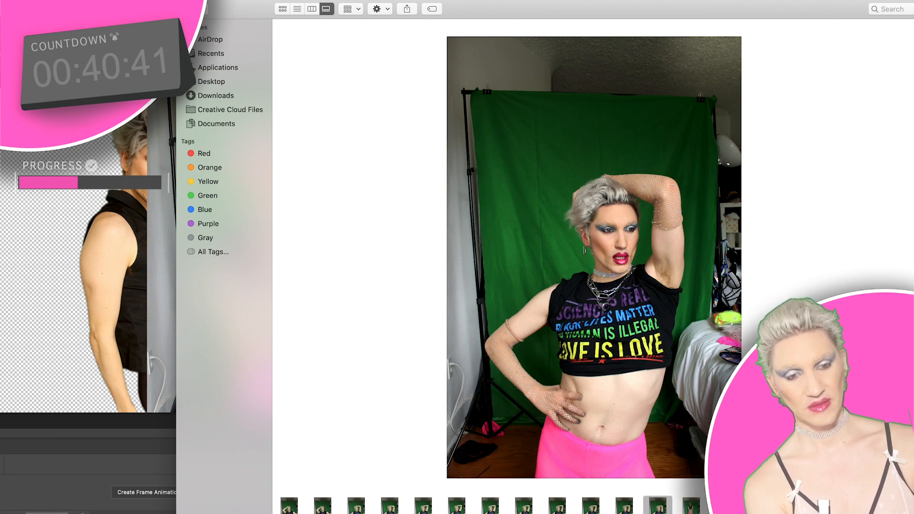
# Examine the full-length standing poses with lowered hands and shift the Finder window to compare them with the placed IMG_7420 photo.
pyautogui.press('Right')
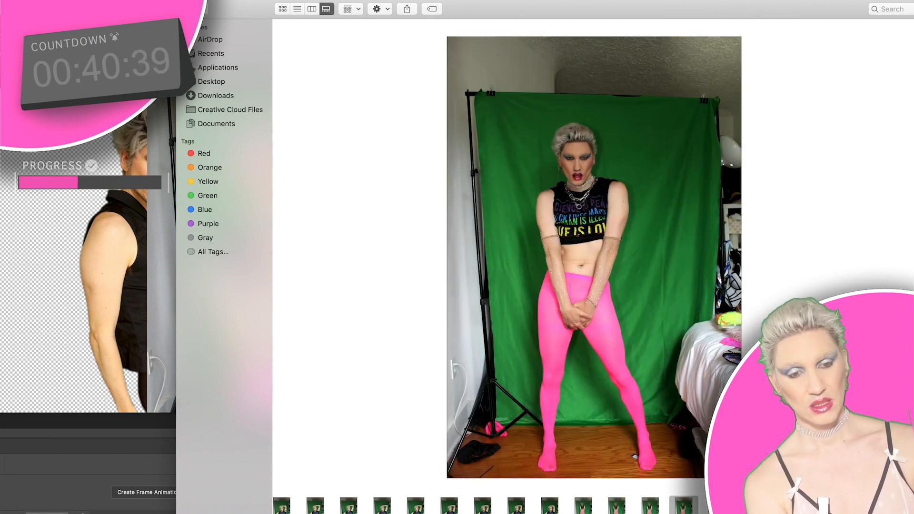
pyautogui.press('Right')
pyautogui.press('Right')
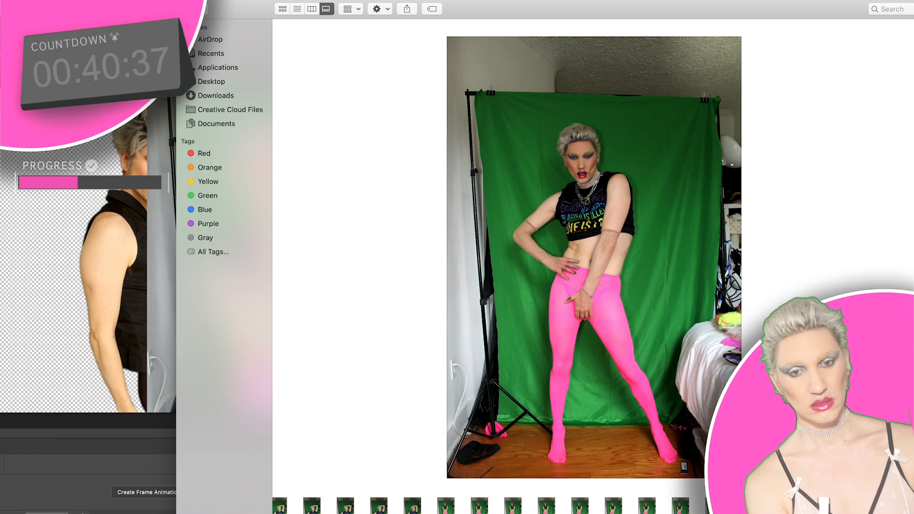
pyautogui.press('Right')
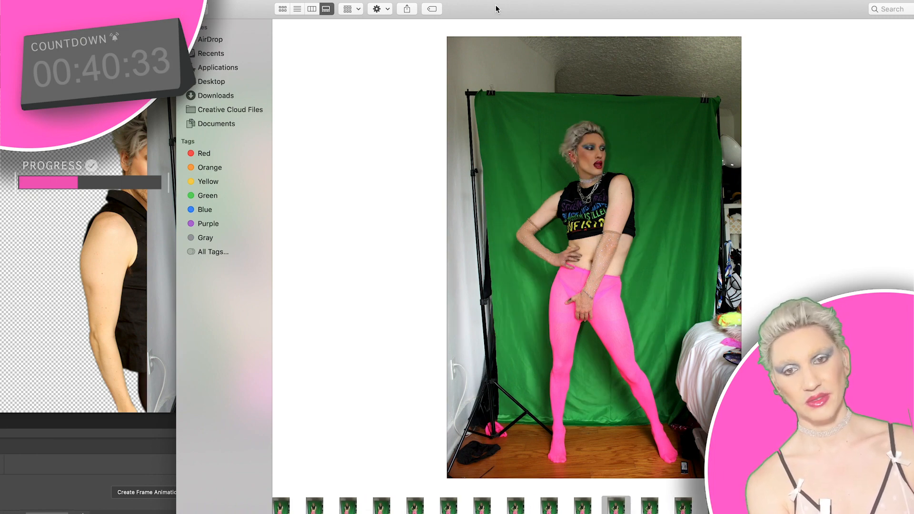
pyautogui.moveTo(495, 8); pyautogui.dragTo(673, 9)
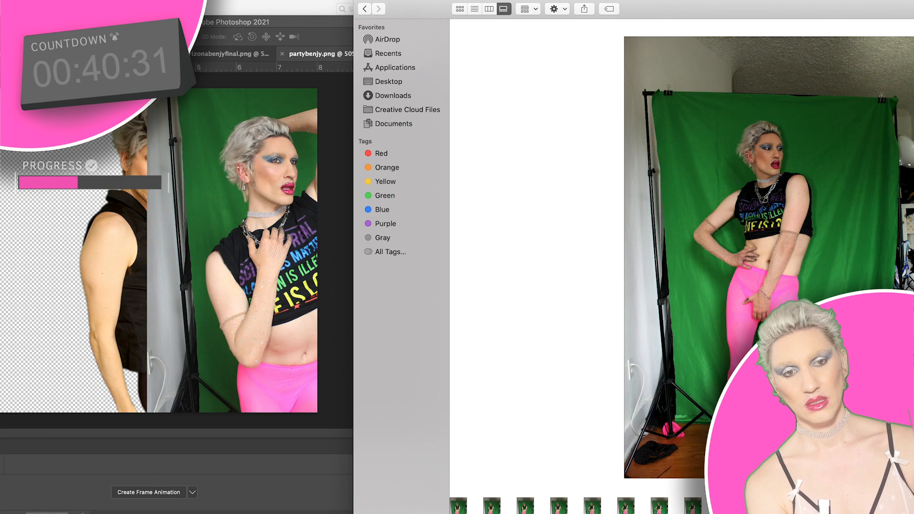
pyautogui.moveTo(673, 9); pyautogui.dragTo(470, 9)
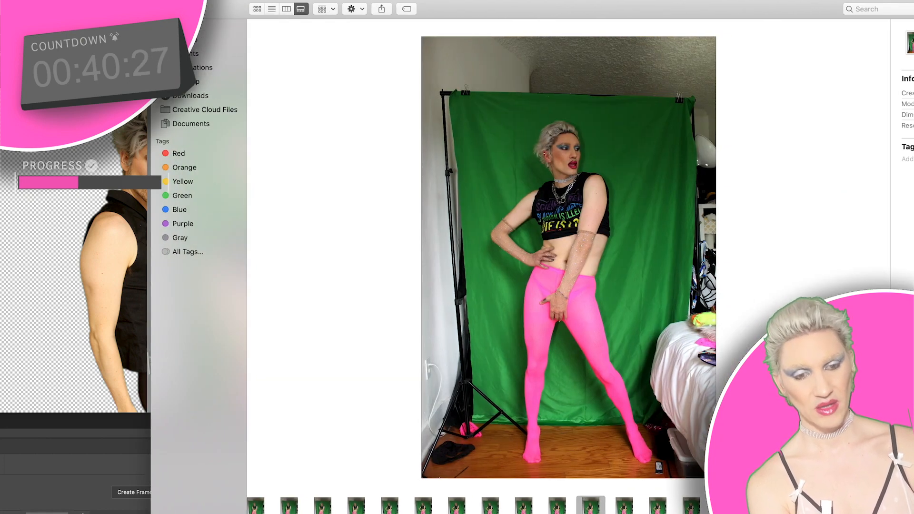
# Compare the hand-on-hip, crossed-leg and raised-arm standing poses up to IMG_7550.JPG as alternatives.
pyautogui.click(724, 508)
pyautogui.click(691, 508)
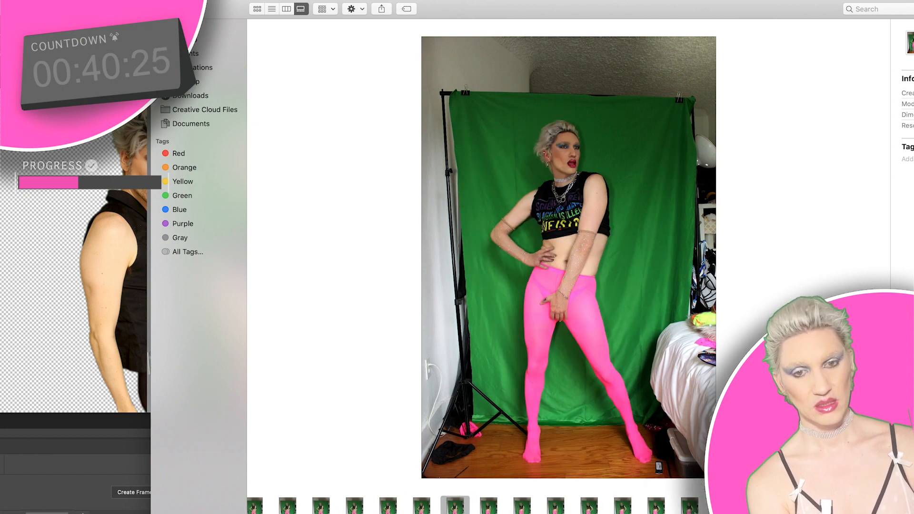
pyautogui.click(620, 507)
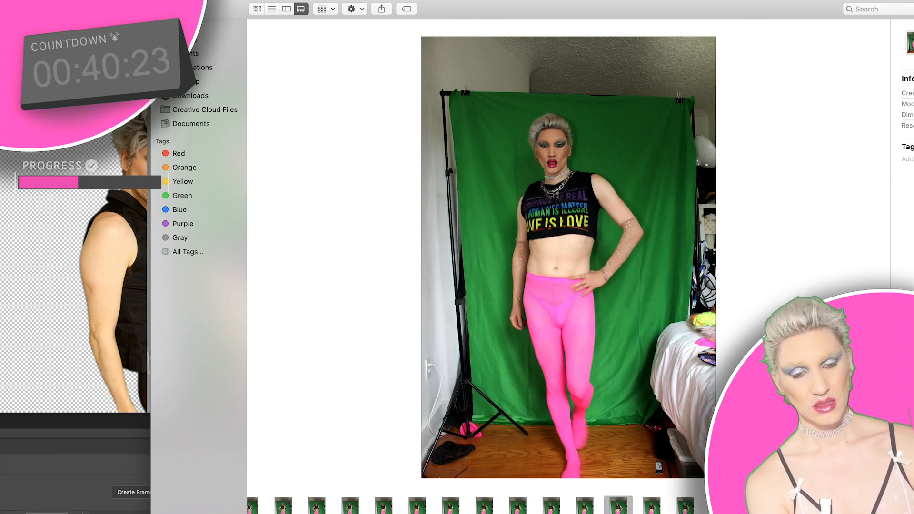
pyautogui.click(684, 506)
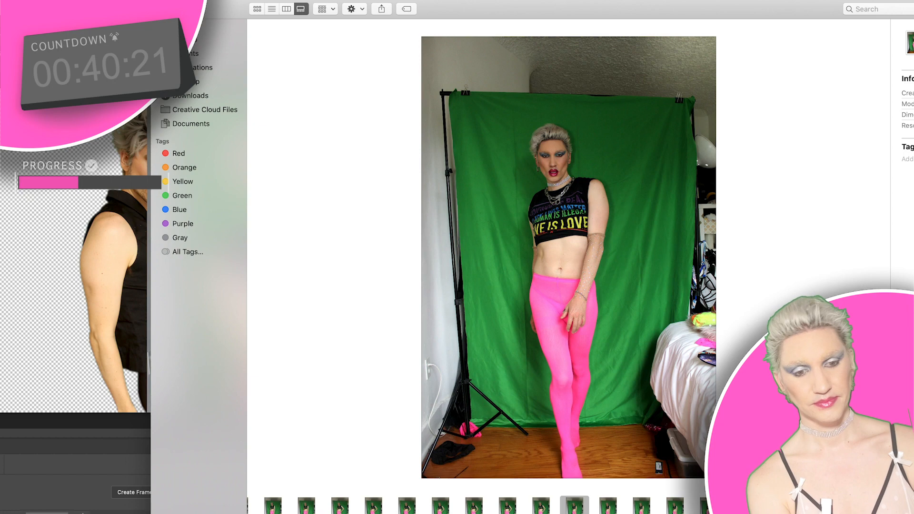
pyautogui.press('Right')
pyautogui.press('Right')
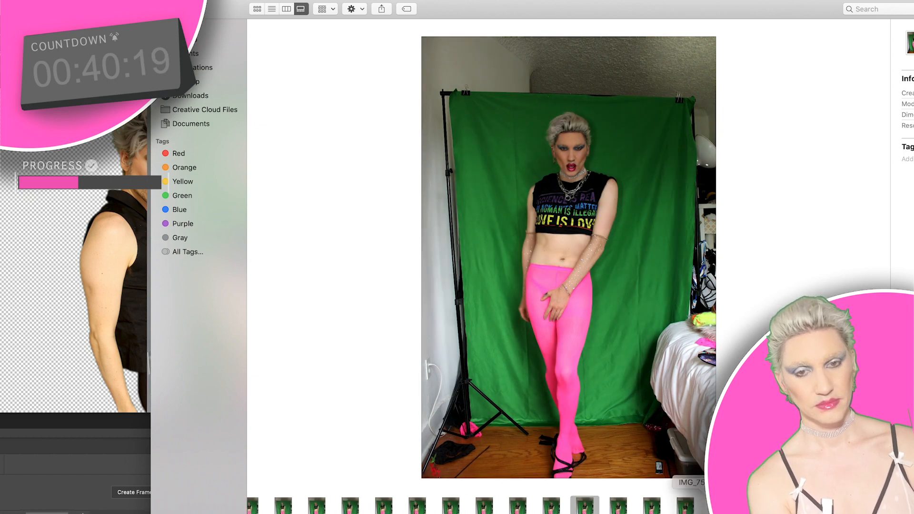
pyautogui.press('Right')
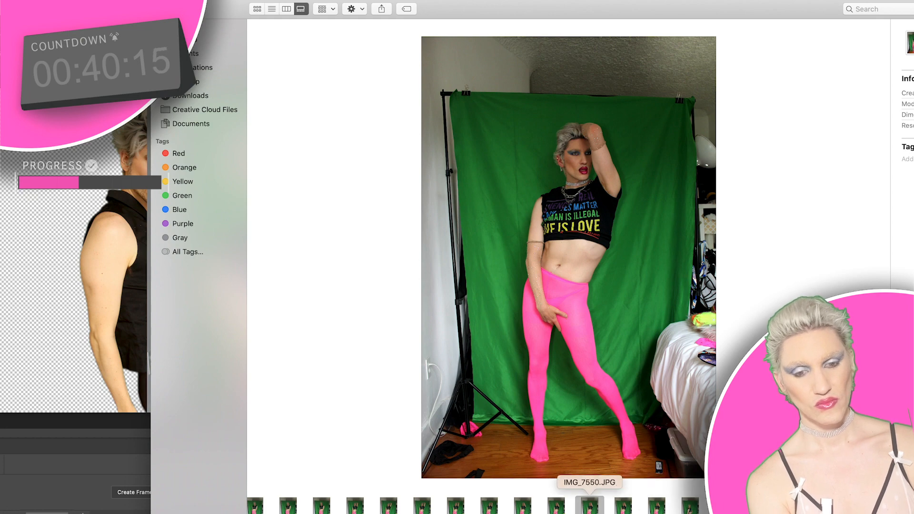
pyautogui.click(558, 507)
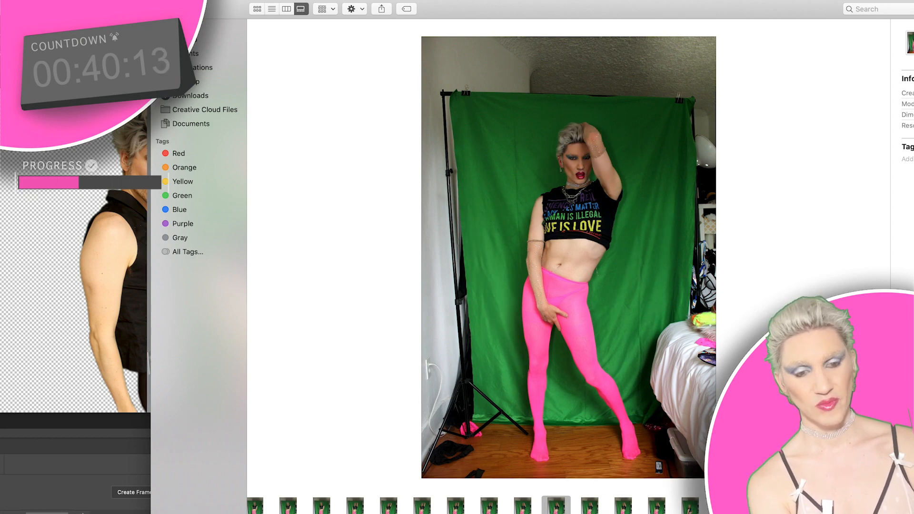
# Compare the bent-knee profile poses with a hand on the stomach and select IMG_7562.JPG.
pyautogui.press('Right')
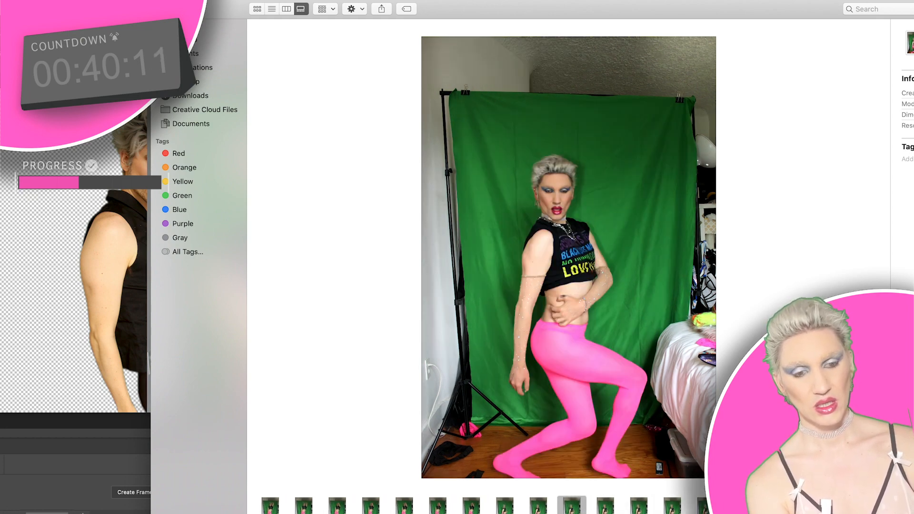
pyautogui.click(705, 506)
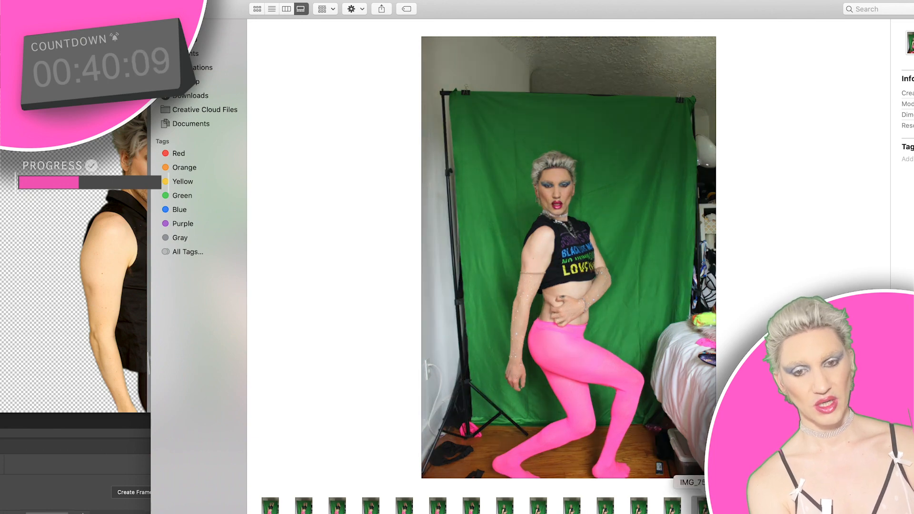
pyautogui.press('Left')
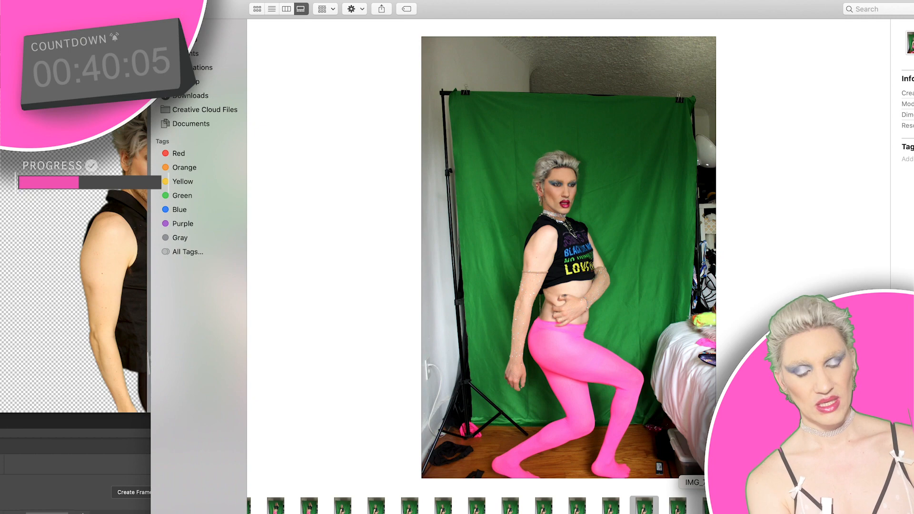
# Try IMG_7562.JPG in partybenjy.png, enlarged and positioned over the IMG_7420 photo, and remove its layer.
pyautogui.moveTo(644, 510); pyautogui.dragTo(67, 321)
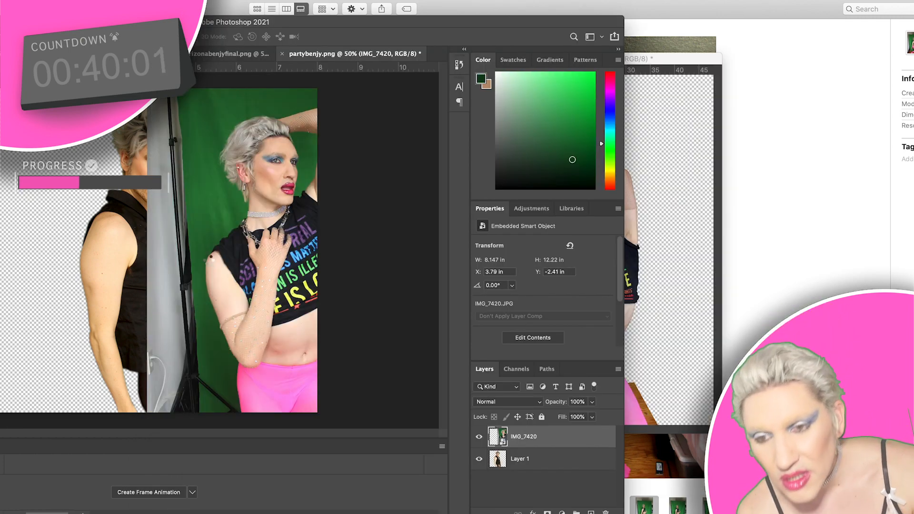
pyautogui.moveTo(199, 183); pyautogui.dragTo(191, 257)
pyautogui.moveTo(252, 160); pyautogui.dragTo(482, 20)
pyautogui.moveTo(262, 253); pyautogui.dragTo(267, 309)
pyautogui.press('Return')
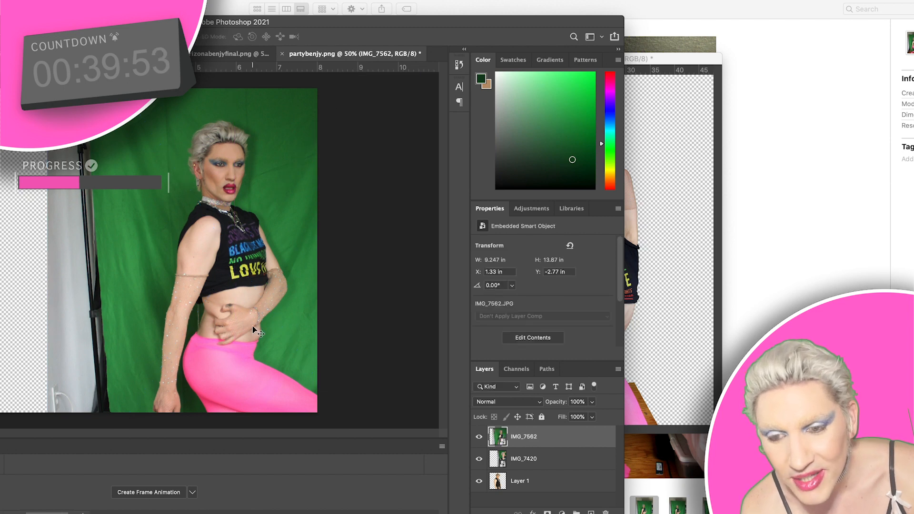
pyautogui.moveTo(246, 317); pyautogui.dragTo(265, 309)
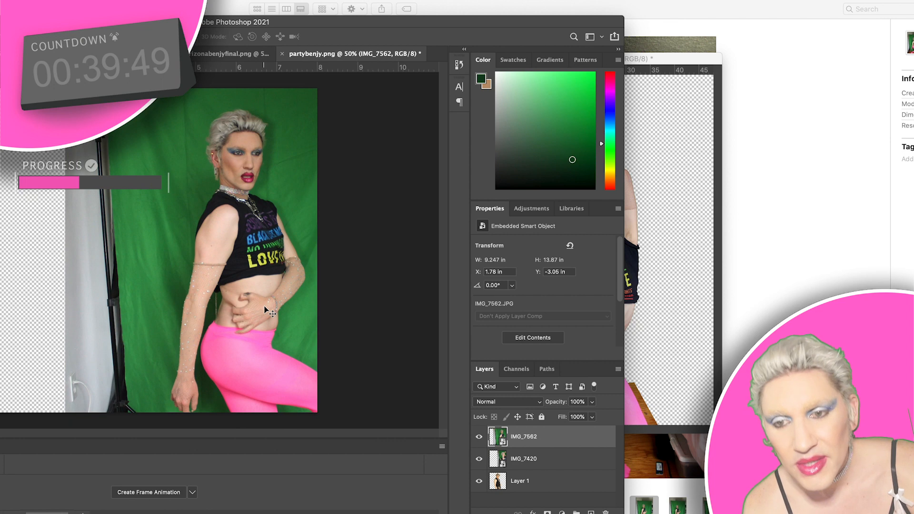
pyautogui.press('Delete')
# Return to the photo folder and compare the lower bent-knee poses with a hand on the stomach.
pyautogui.click(699, 19)
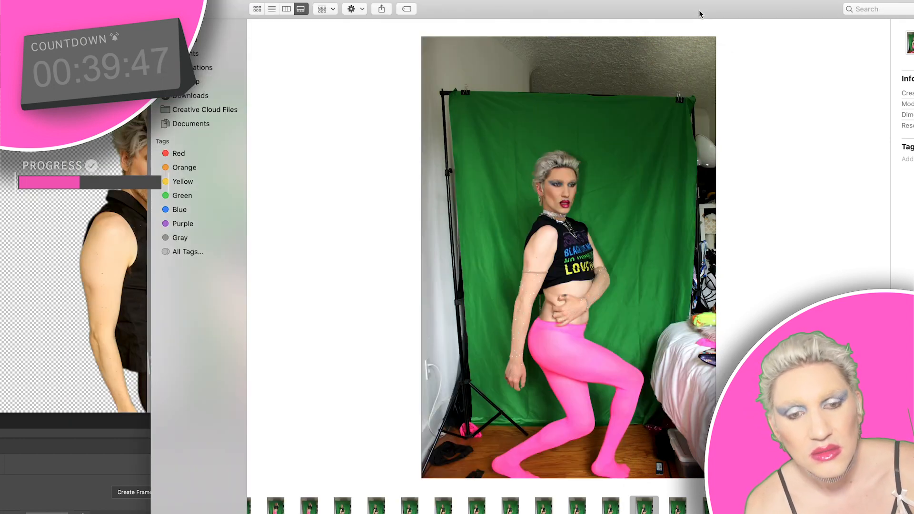
pyautogui.press('Right')
pyautogui.press('Right')
pyautogui.press('Right')
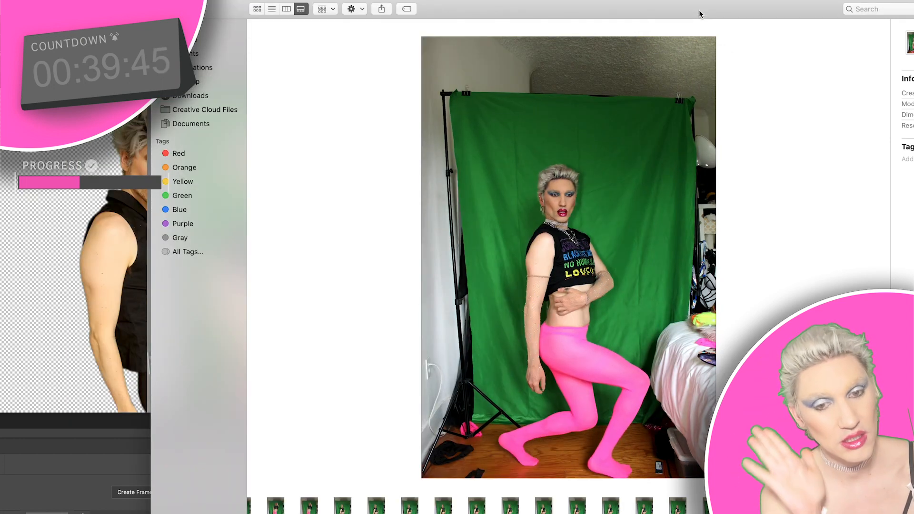
pyautogui.press('Right')
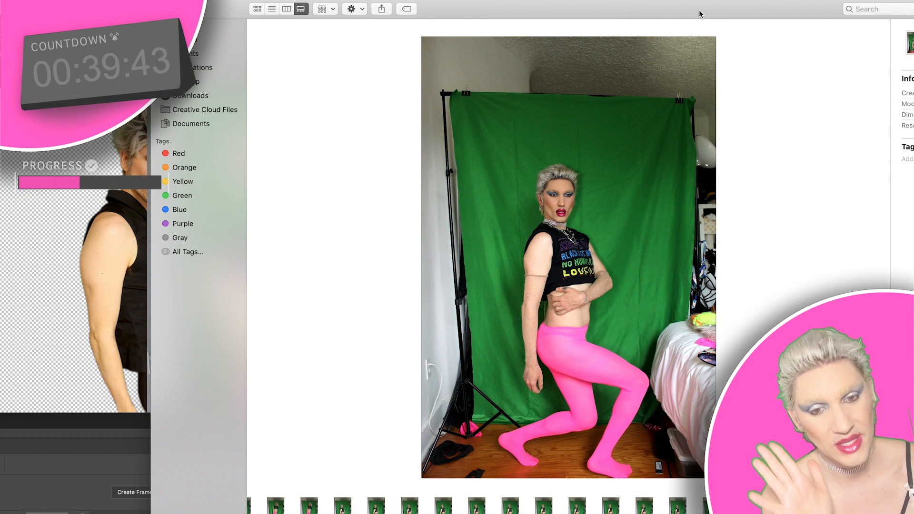
pyautogui.press('Right')
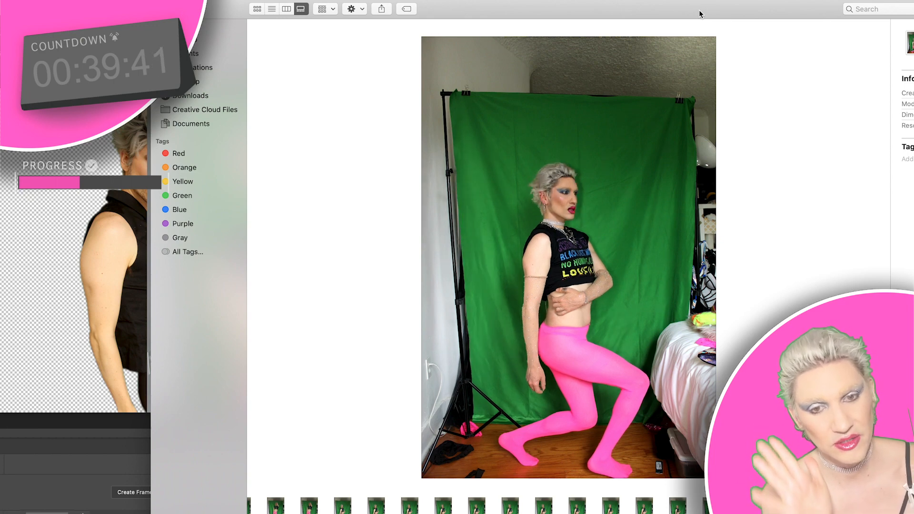
pyautogui.press('Right')
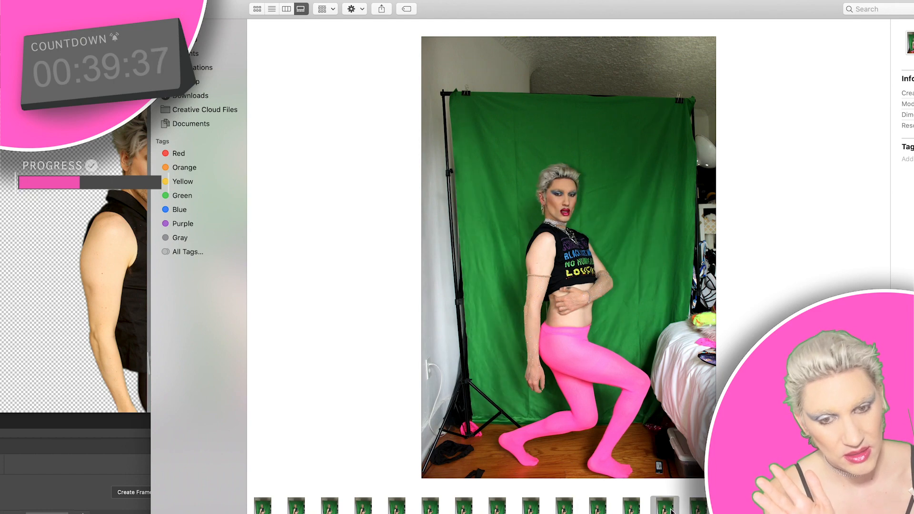
# Compare the closer kneeling poses with a hand on the stomach from IMG_7574 to IMG_7581.JPG.
pyautogui.click(696, 508)
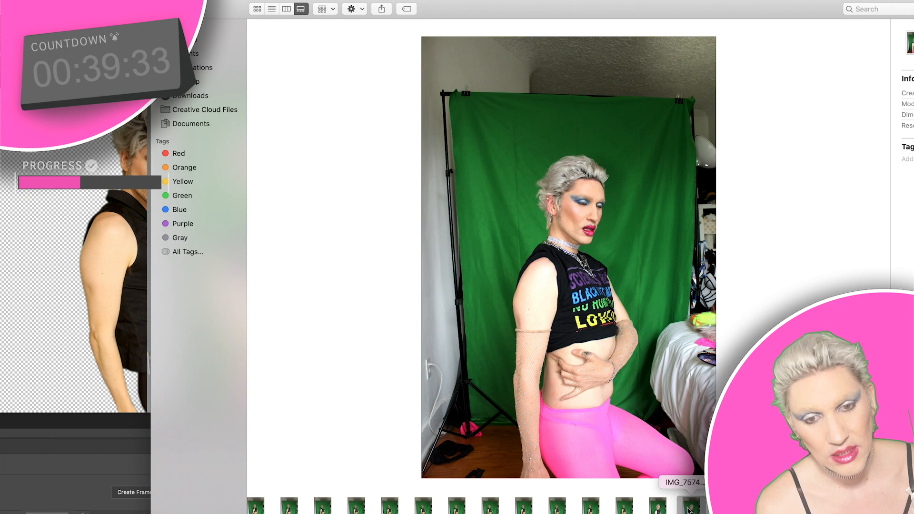
pyautogui.hscroll(3, 690, 510)
pyautogui.press('Right')
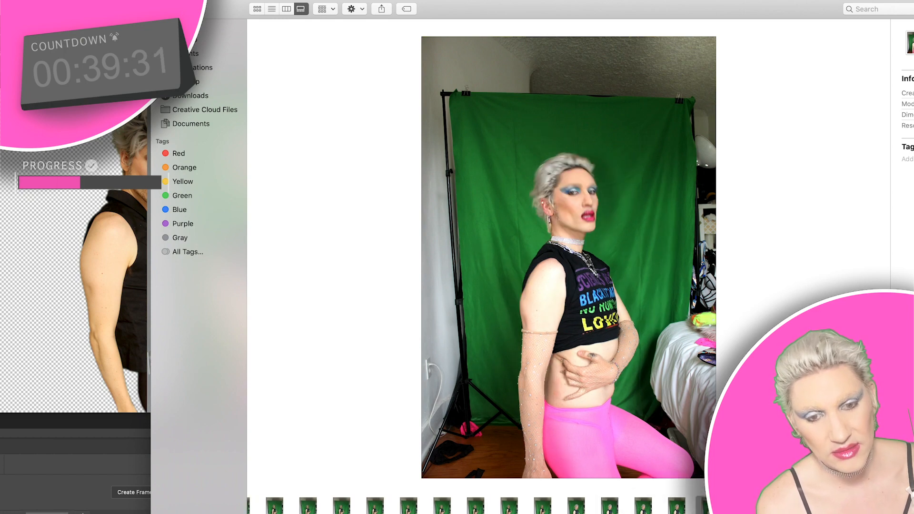
pyautogui.press('Right')
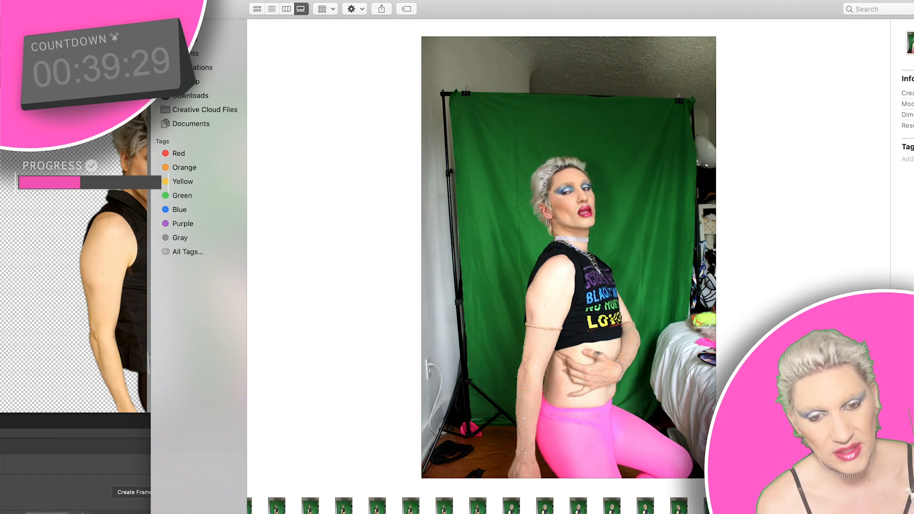
pyautogui.press('Right')
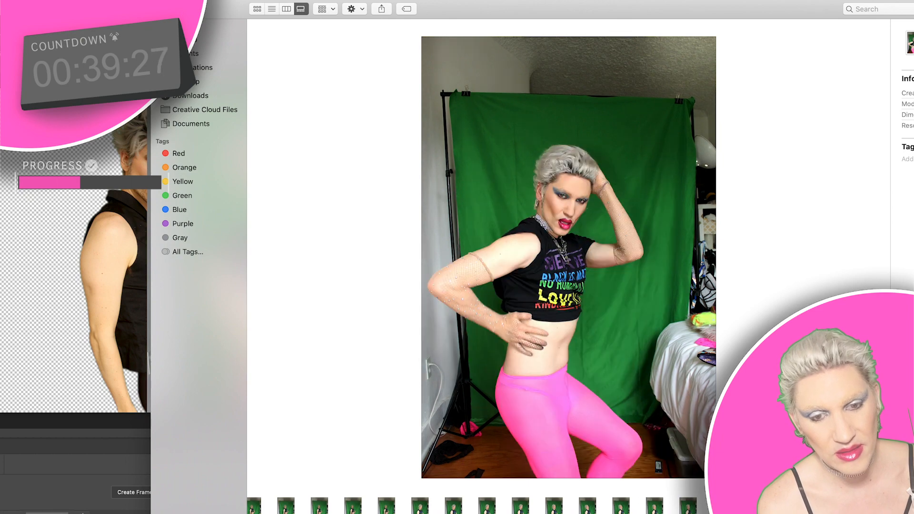
pyautogui.press('Right')
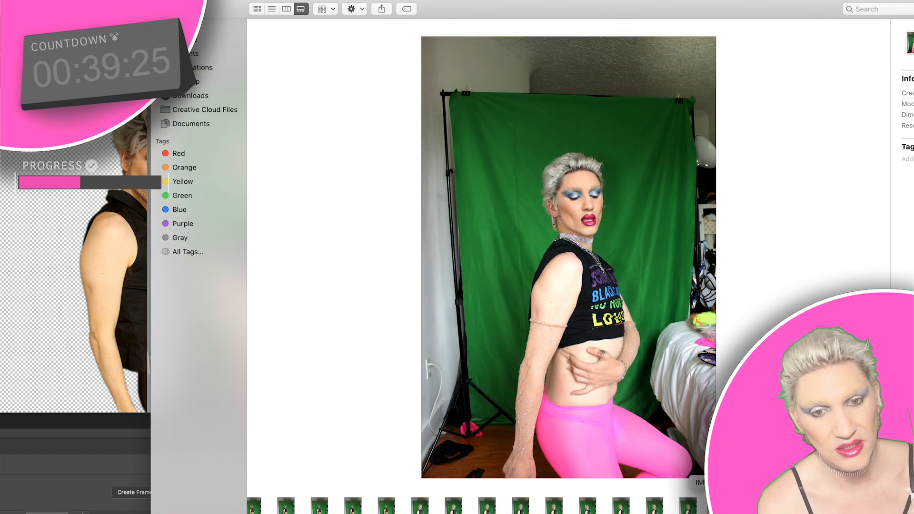
pyautogui.press('Right')
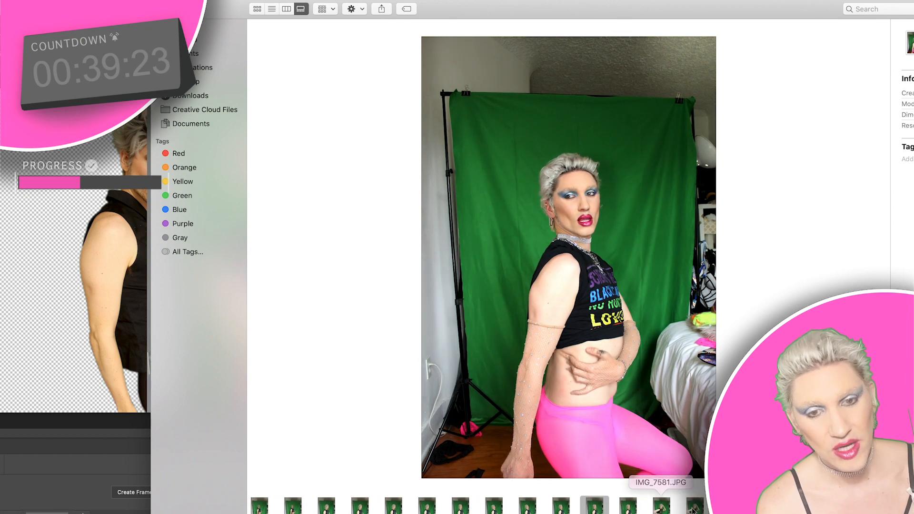
# Compare the poses with one hand behind the head from IMG_7586.JPG onward and select IMG_7592.JPG.
pyautogui.press('Right')
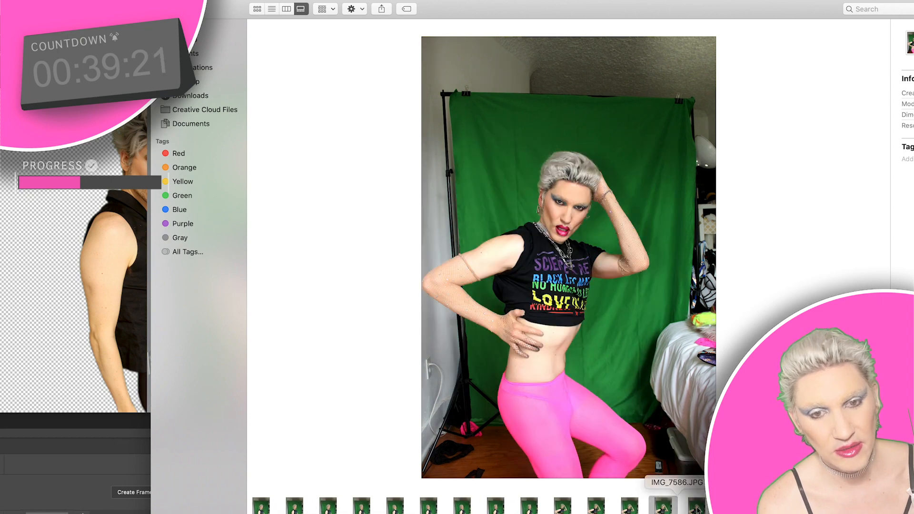
pyautogui.press('Right')
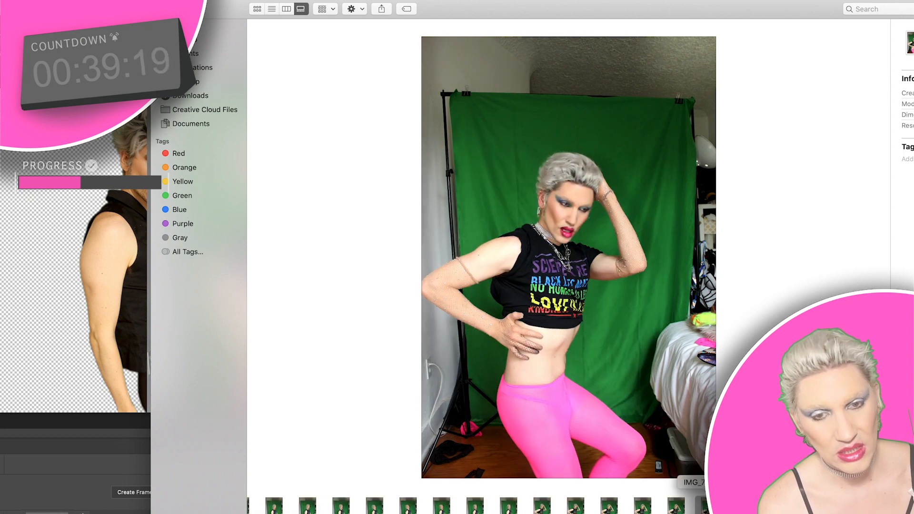
pyautogui.press('Right')
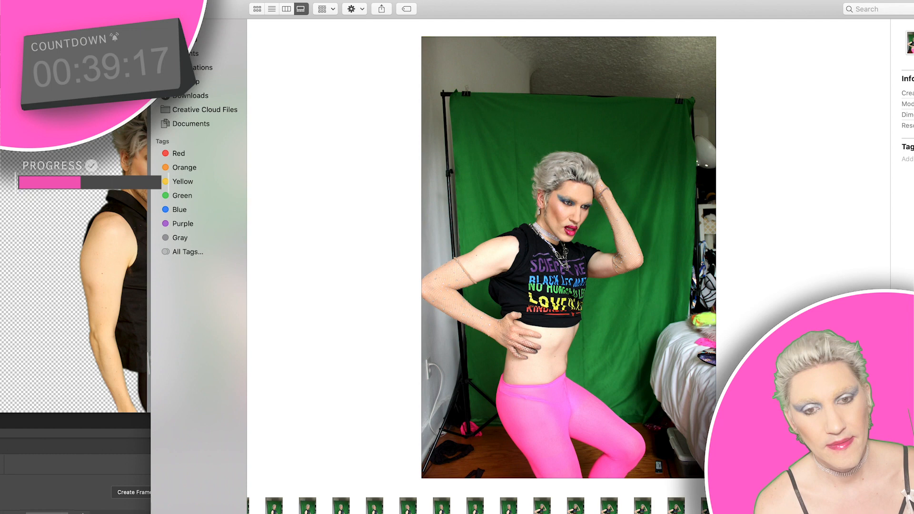
pyautogui.press('Right')
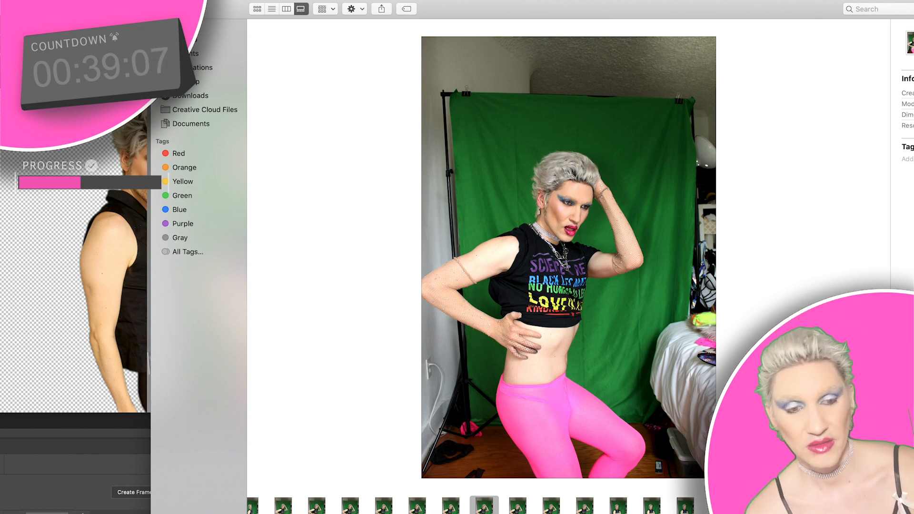
pyautogui.press('Right')
pyautogui.press('Right')
pyautogui.press('Right')
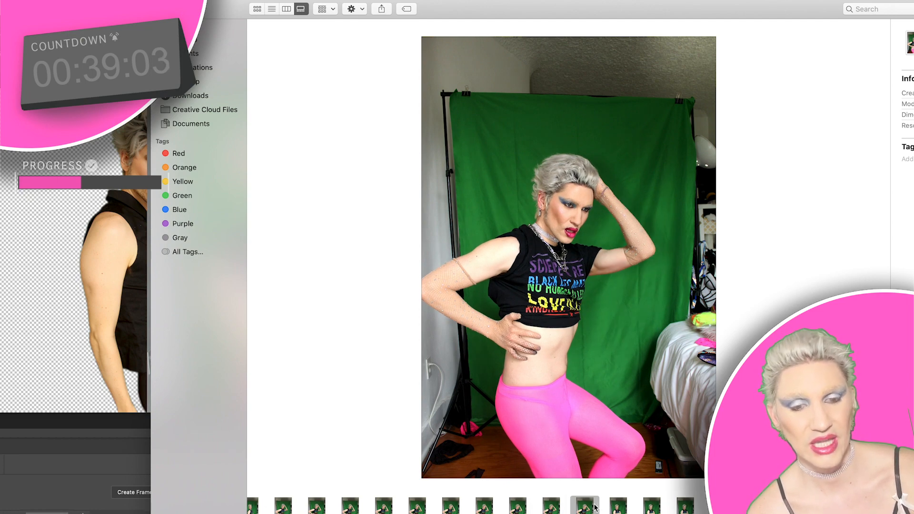
pyautogui.moveTo(442, 432); pyautogui.dragTo(72, 272)
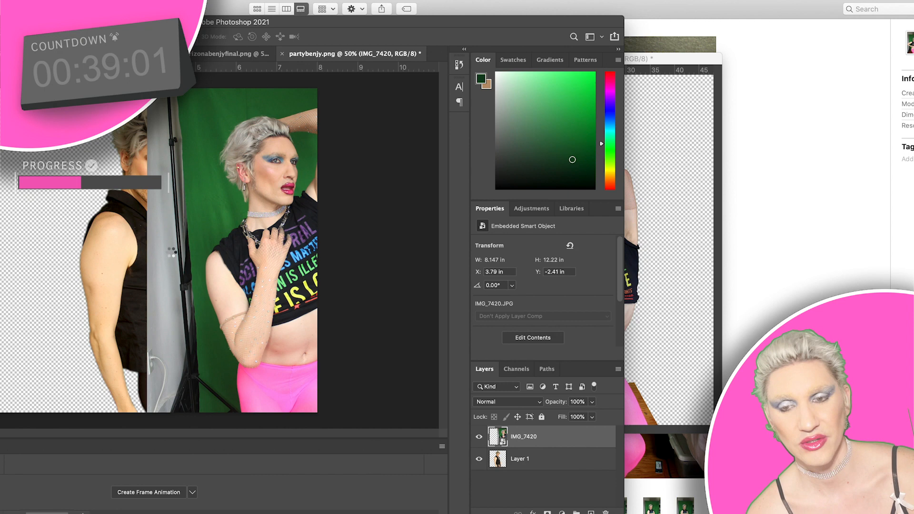
pyautogui.moveTo(202, 235); pyautogui.dragTo(136, 289)
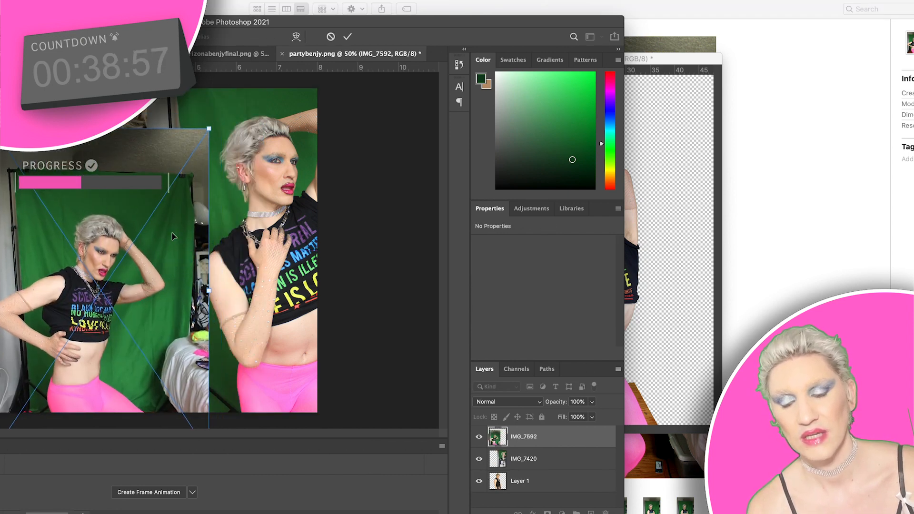
pyautogui.press('Escape')
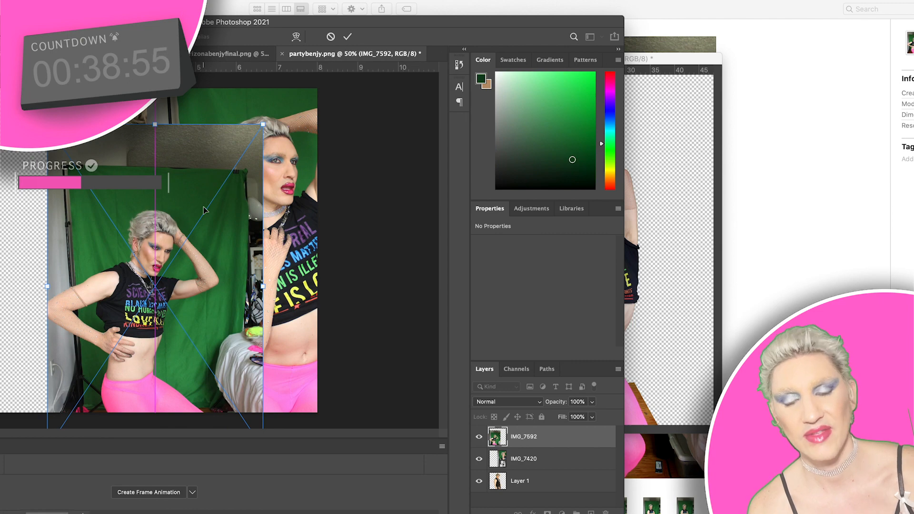
# Return to the photo folder and review the neighbouring hand-behind-head poses around IMG_7592.JPG again.
pyautogui.click(769, 307)
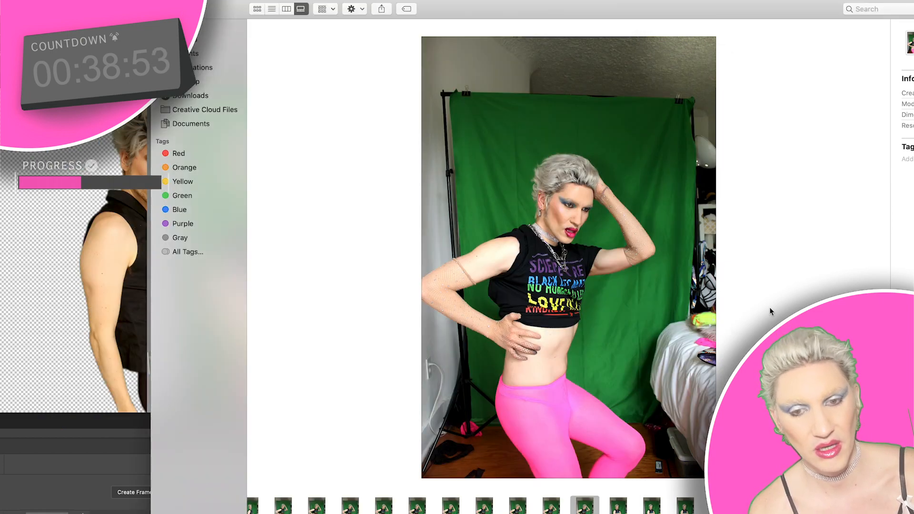
pyautogui.press('Left')
pyautogui.press('Left')
pyautogui.press('Left')
pyautogui.press('Left')
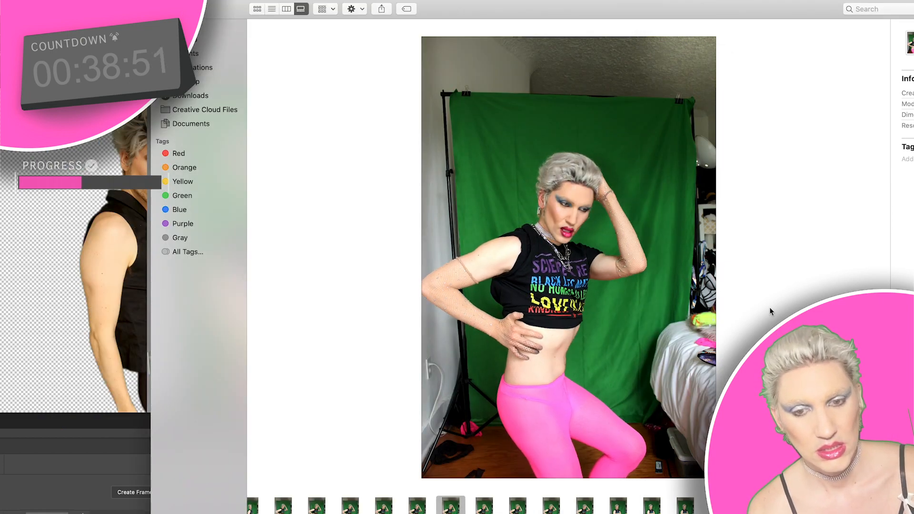
pyautogui.press('Right')
pyautogui.press('Right')
pyautogui.press('Right')
pyautogui.press('Right')
pyautogui.press('Right')
pyautogui.press('Right')
pyautogui.press('Right')
pyautogui.press('Right')
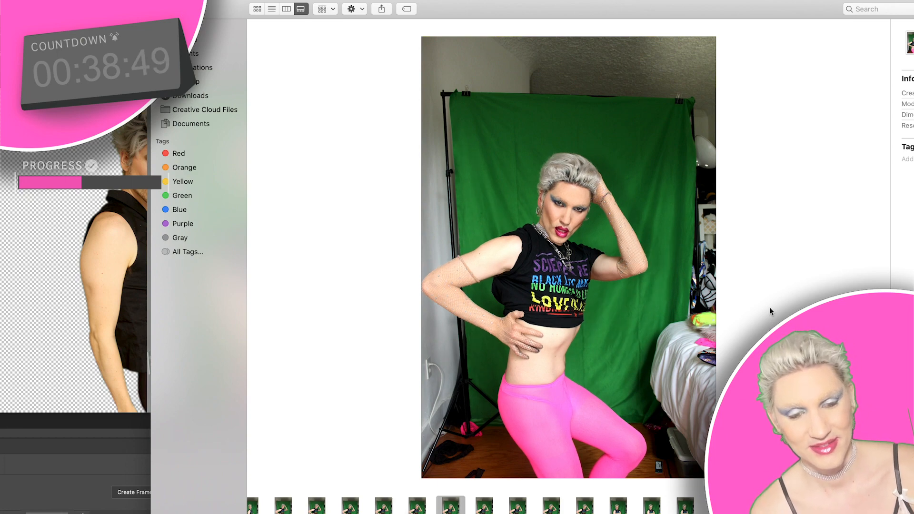
# Compare the poses with one arm folded across the chest and select IMG_7599.JPG.
pyautogui.press('Right')
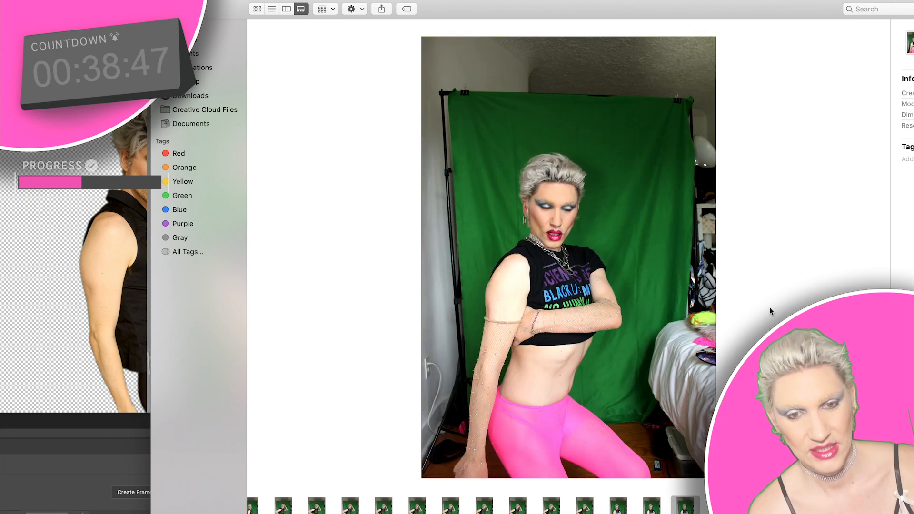
pyautogui.press('Left')
pyautogui.press('Right')
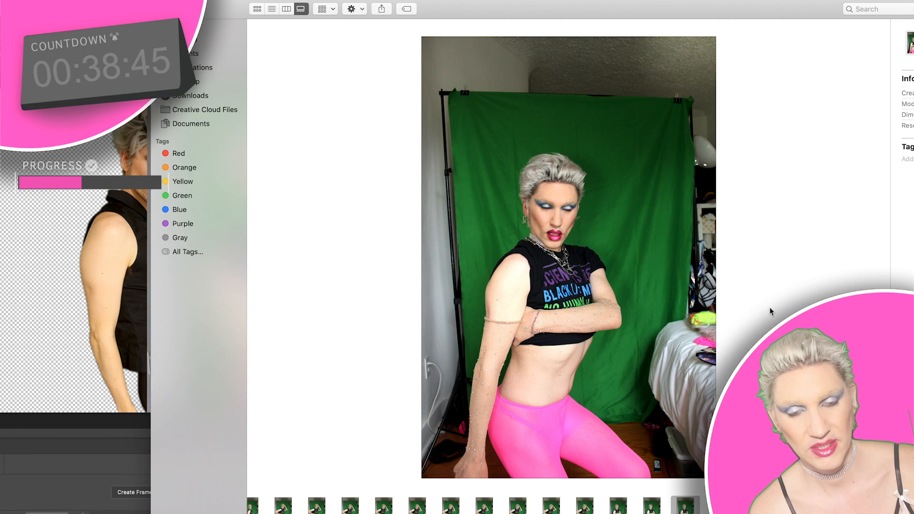
pyautogui.press('Right')
pyautogui.press('Right')
pyautogui.press('Right')
pyautogui.press('Right')
pyautogui.press('Right')
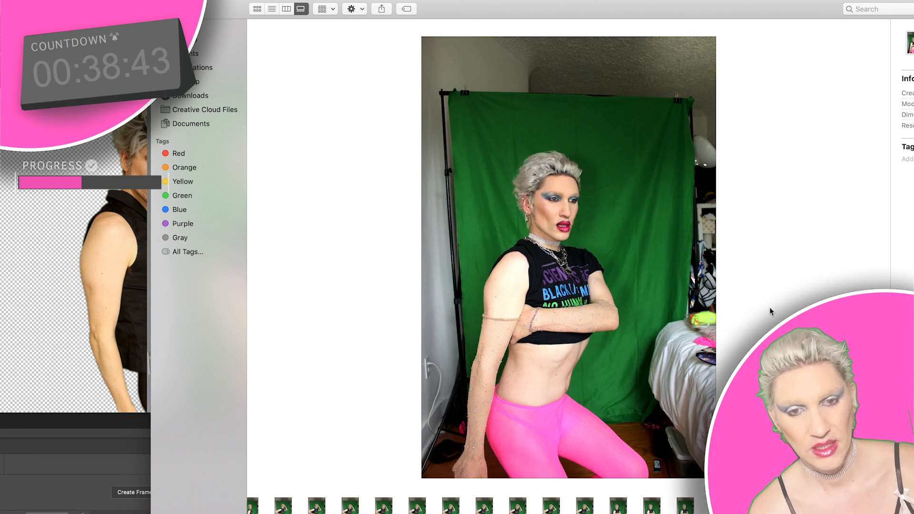
pyautogui.press('Right')
pyautogui.press('Left')
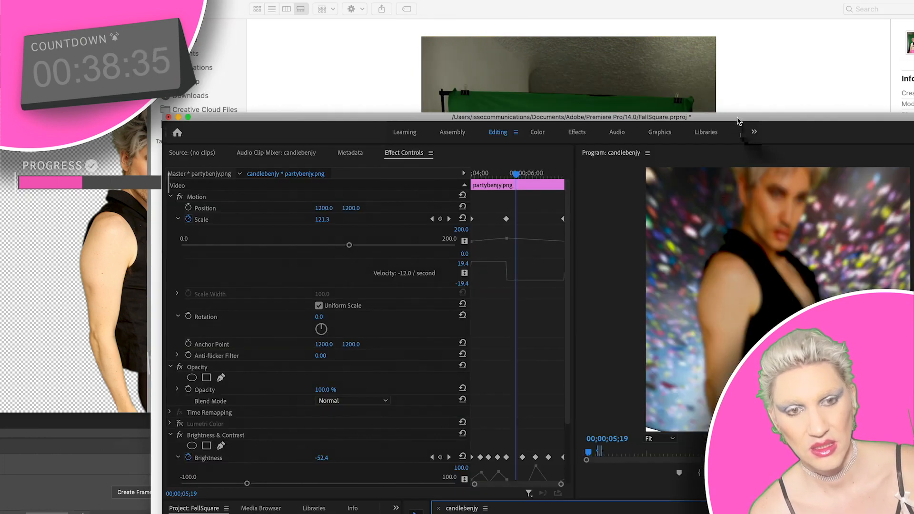
# Bring Premiere Pro into view and review the partybenjy.png clip around 00;00;05;00 in the candlebenjy sequence.
pyautogui.moveTo(737, 117); pyautogui.dragTo(717, 35)
pyautogui.moveTo(617, 455)
pyautogui.mouseDown()
pyautogui.moveTo(590, 460)
pyautogui.moveTo(605, 462)
pyautogui.mouseUp()
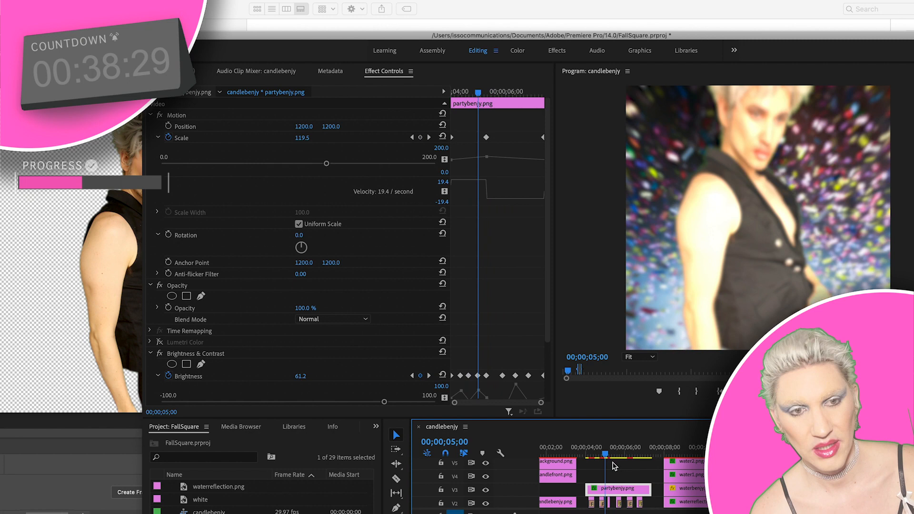
pyautogui.moveTo(643, 35); pyautogui.dragTo(600, 334)
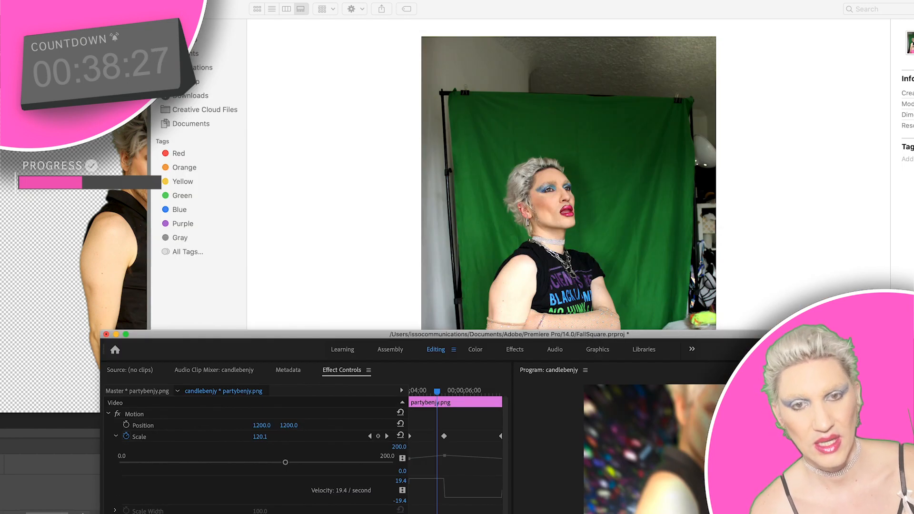
# Place IMG_7599.JPG from the photo folder into partybenjy.png, enlarged to about 7.23 × 10.84 in, and move it beside the IMG_7420 photo.
pyautogui.click(618, 9)
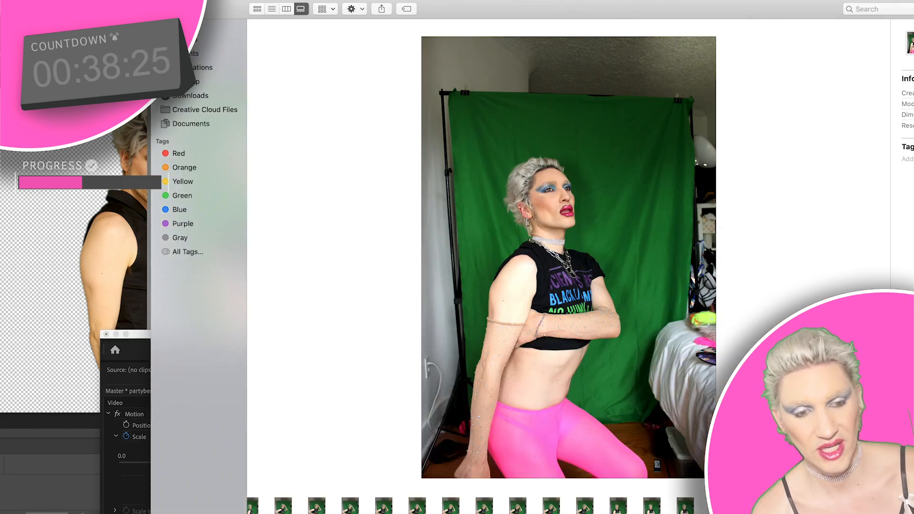
pyautogui.moveTo(719, 506); pyautogui.dragTo(107, 238)
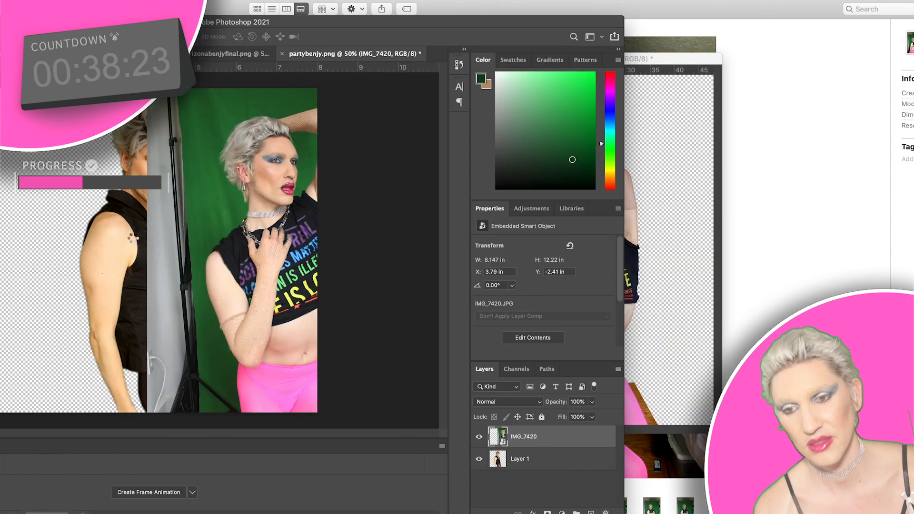
pyautogui.moveTo(202, 208); pyautogui.dragTo(172, 284)
pyautogui.moveTo(233, 162); pyautogui.dragTo(310, 46)
pyautogui.moveTo(202, 293); pyautogui.dragTo(215, 268)
pyautogui.press('Return')
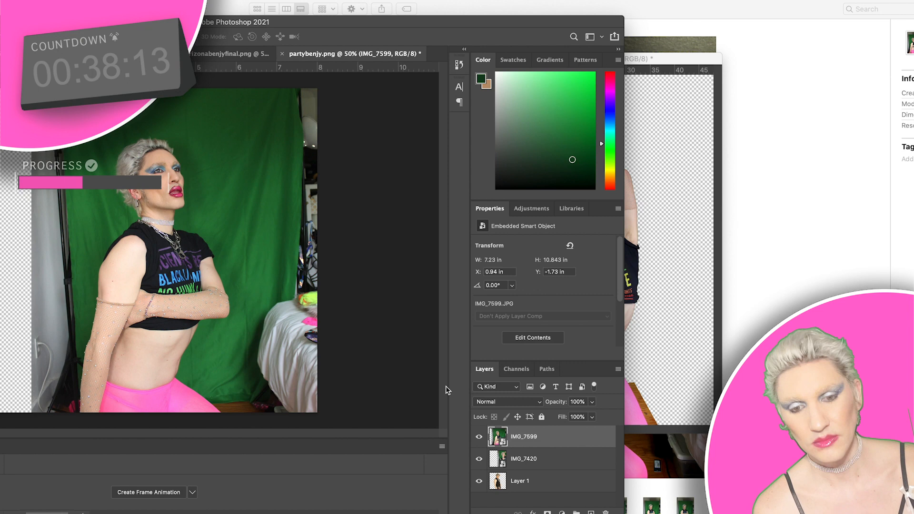
pyautogui.moveTo(420, 283); pyautogui.dragTo(236, 270)
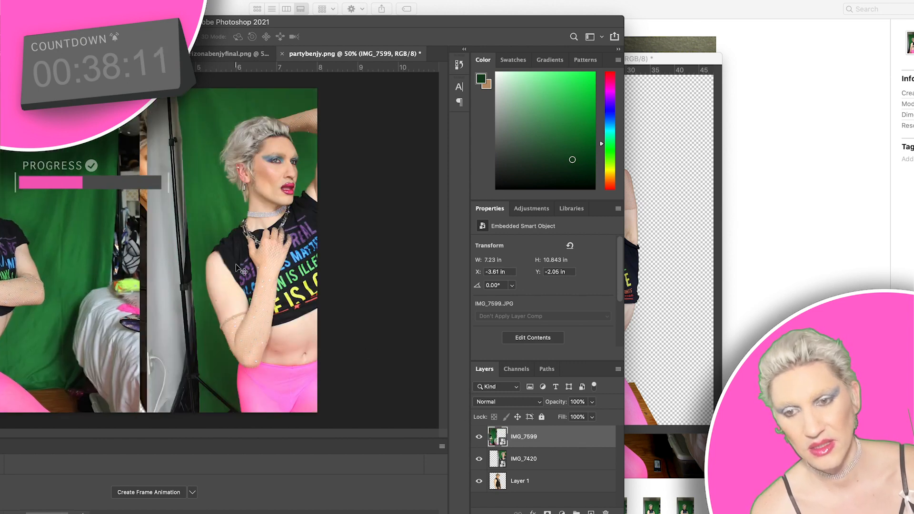
# Return to the photo folder, compare the poses with one hand holding the shirt from IMG_7607.JPG onward, and select IMG_7609.JPG.
pyautogui.click(753, 261)
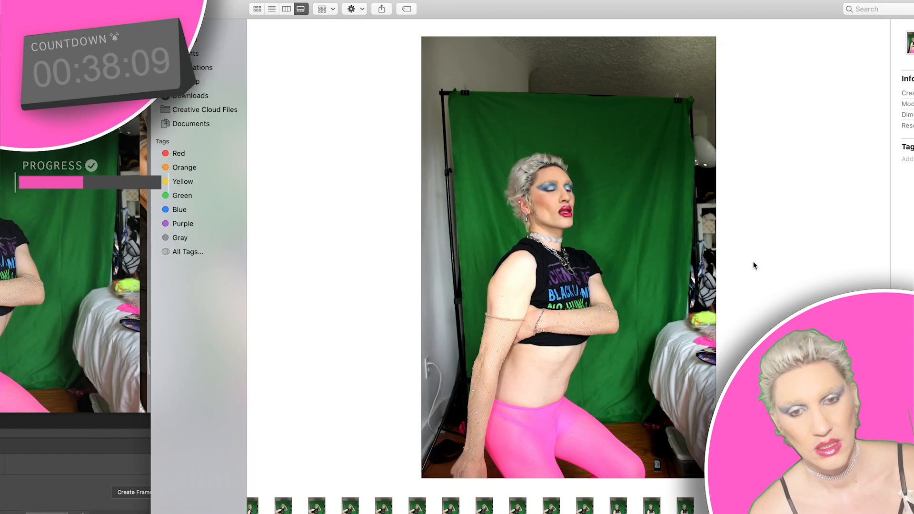
pyautogui.press('Right')
pyautogui.press('Right')
pyautogui.press('Right')
pyautogui.press('Right')
pyautogui.press('Right')
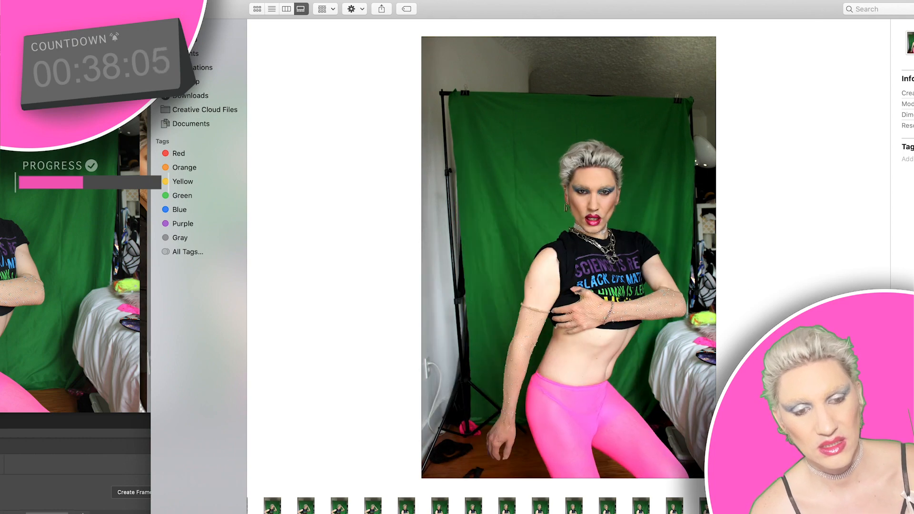
pyautogui.press('Right')
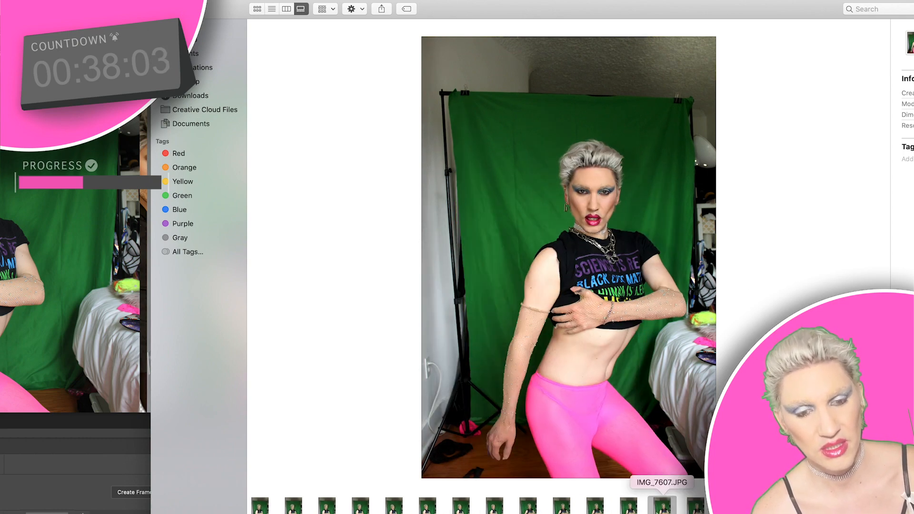
pyautogui.press('Right')
pyautogui.click(668, 510)
pyautogui.click(652, 510)
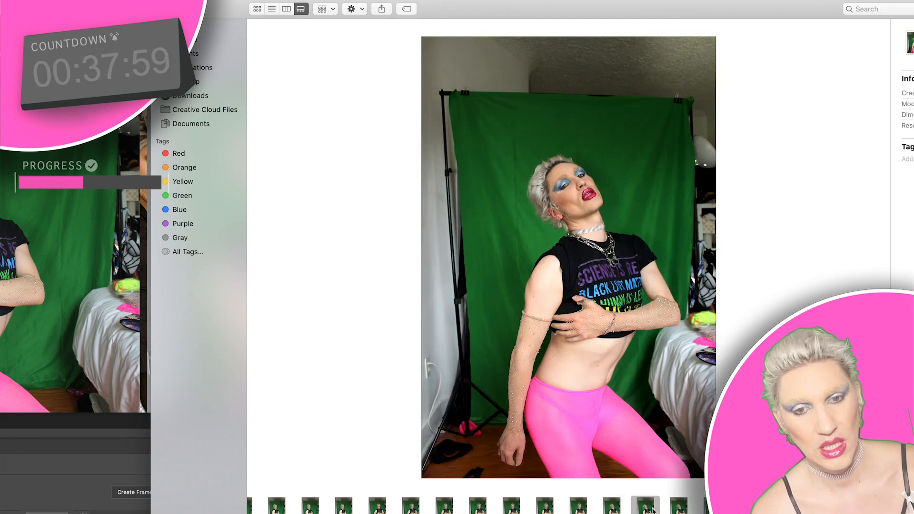
pyautogui.click(677, 512)
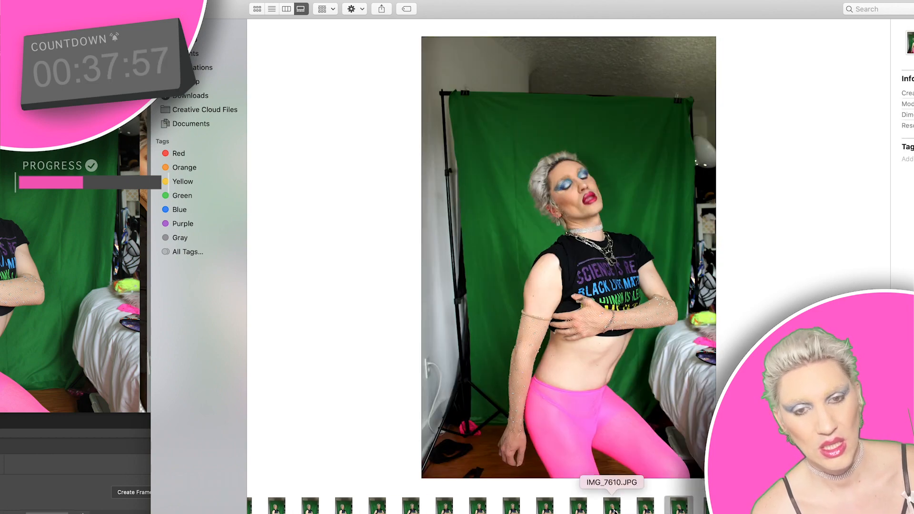
pyautogui.click(582, 512)
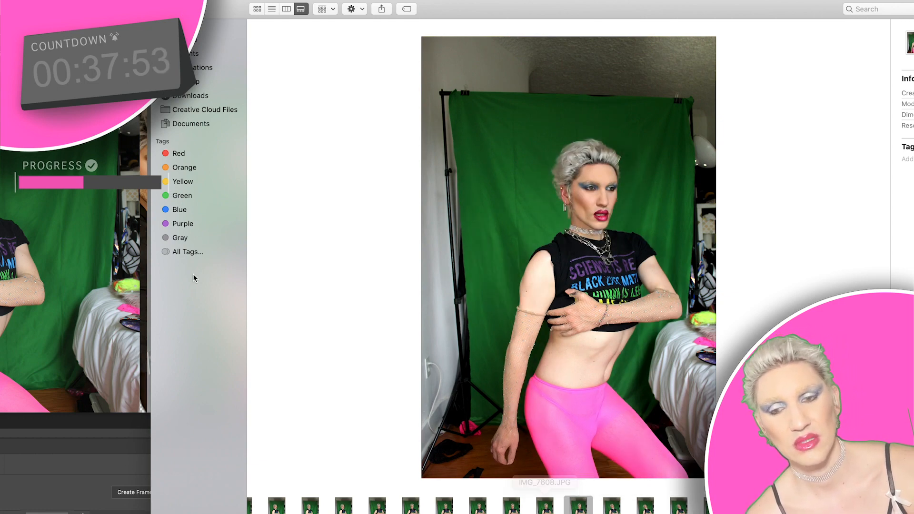
# Switch to Photoshop and move the IMG_7599 photo to about X -0.39 in, Y -2.01 in on the canvas.
pyautogui.click(78, 218)
pyautogui.moveTo(86, 22); pyautogui.dragTo(191, 22)
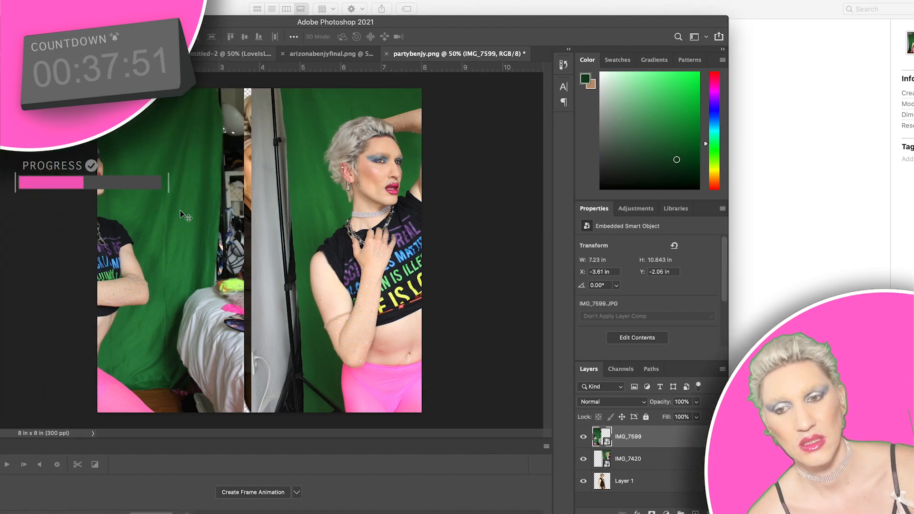
pyautogui.moveTo(145, 220); pyautogui.dragTo(275, 223)
pyautogui.moveTo(553, 22)
pyautogui.mouseDown()
pyautogui.moveTo(338, 158)
pyautogui.moveTo(540, 5)
pyautogui.moveTo(551, 11)
pyautogui.mouseUp()
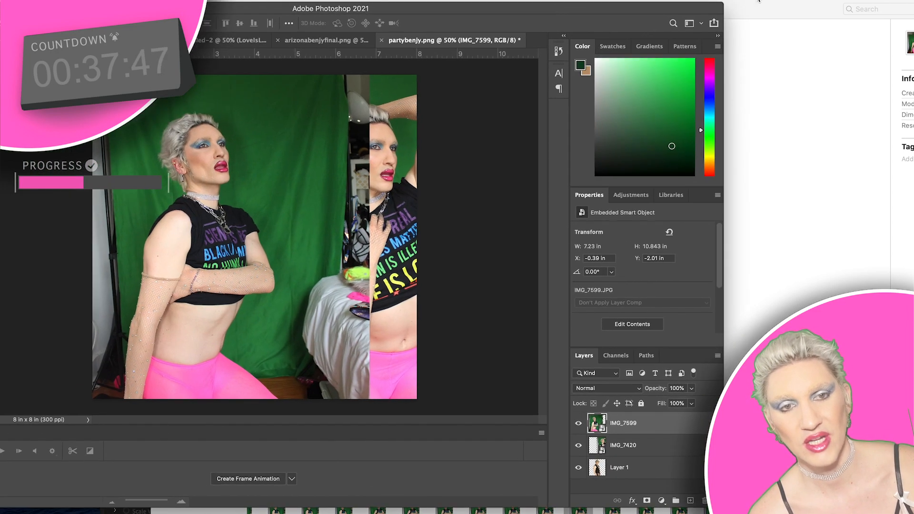
# Place IMG_7609.JPG in partybenjy.png, enlarged to about 8.85 × 13.28 in, and hide the IMG_7599 and IMG_7420 layers.
pyautogui.click(766, 5)
pyautogui.moveTo(577, 504); pyautogui.dragTo(150, 253)
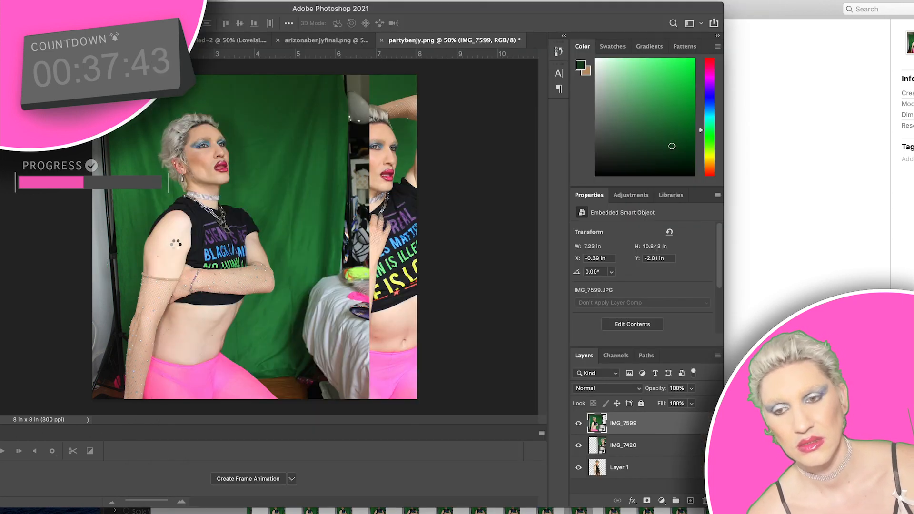
pyautogui.moveTo(305, 235); pyautogui.dragTo(276, 262)
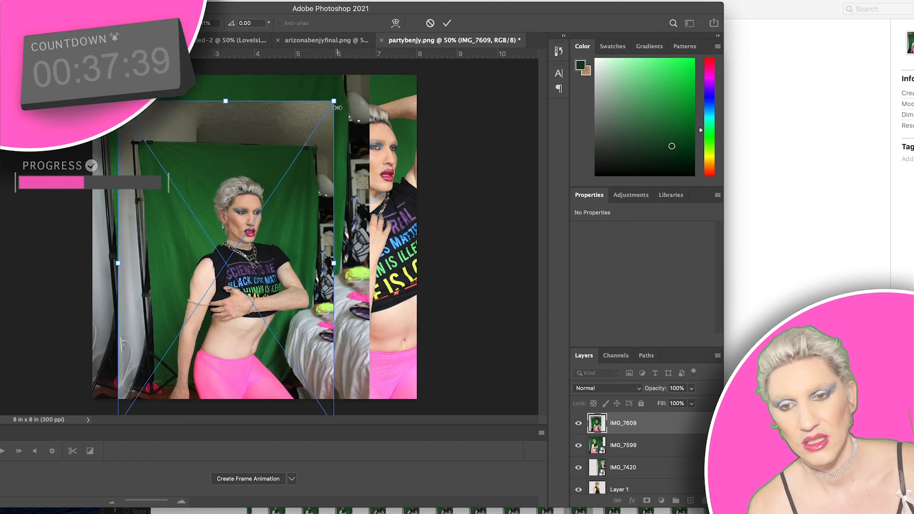
pyautogui.moveTo(336, 102); pyautogui.dragTo(434, 2)
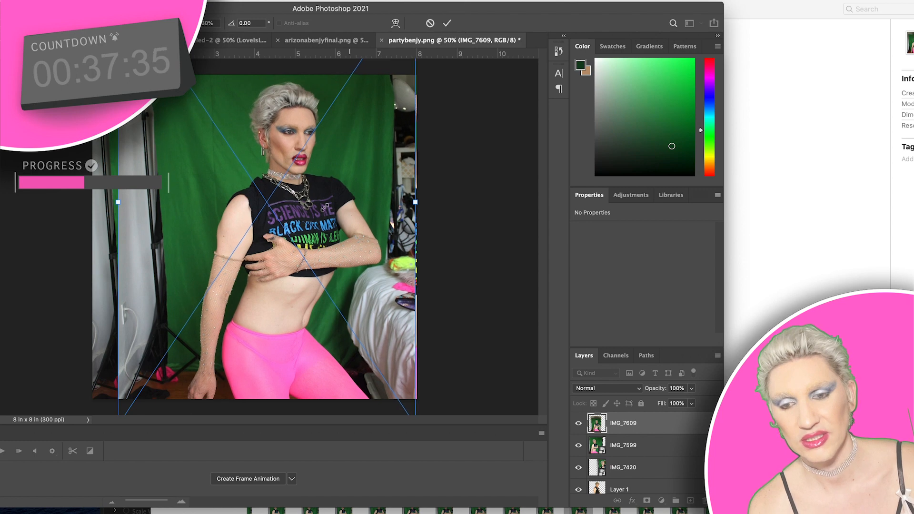
pyautogui.moveTo(349, 158); pyautogui.dragTo(316, 241)
pyautogui.moveTo(309, 147); pyautogui.dragTo(306, 190)
pyautogui.moveTo(376, 108); pyautogui.dragTo(432, 21)
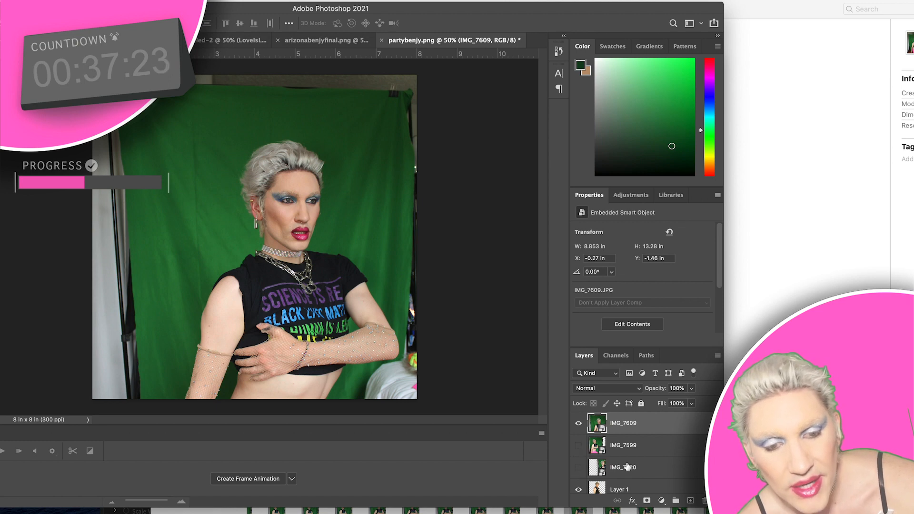
# Check the original partybenjy.png preview and resize IMG_7609 to about 7.68 × 11.51 in, positioned at X 0 in, Y -2.48 in.
pyautogui.scroll(-1, 628, 467)
pyautogui.press('super+Tab')
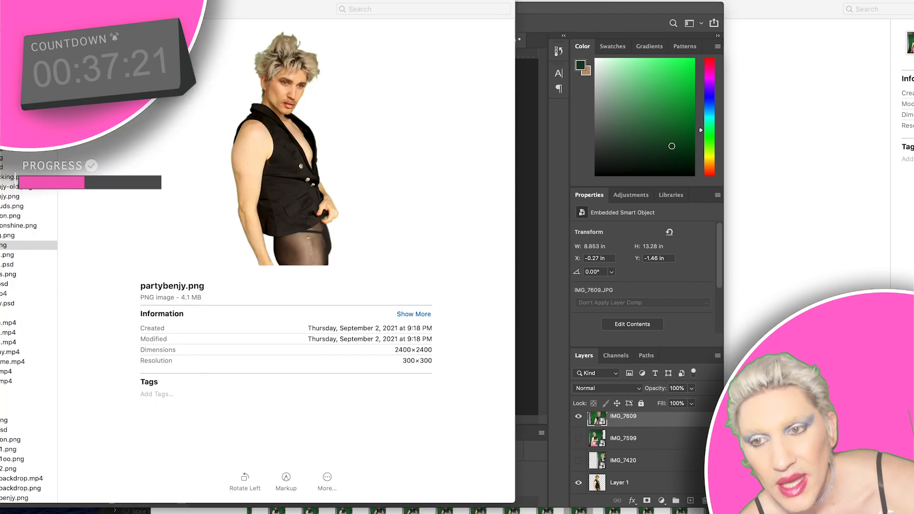
pyautogui.click(522, 157)
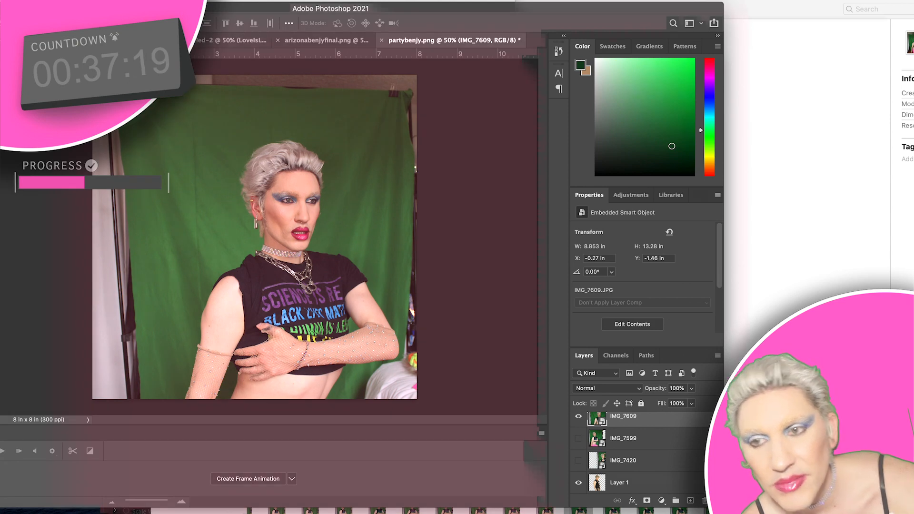
pyautogui.click(91, 1)
pyautogui.moveTo(70, 1)
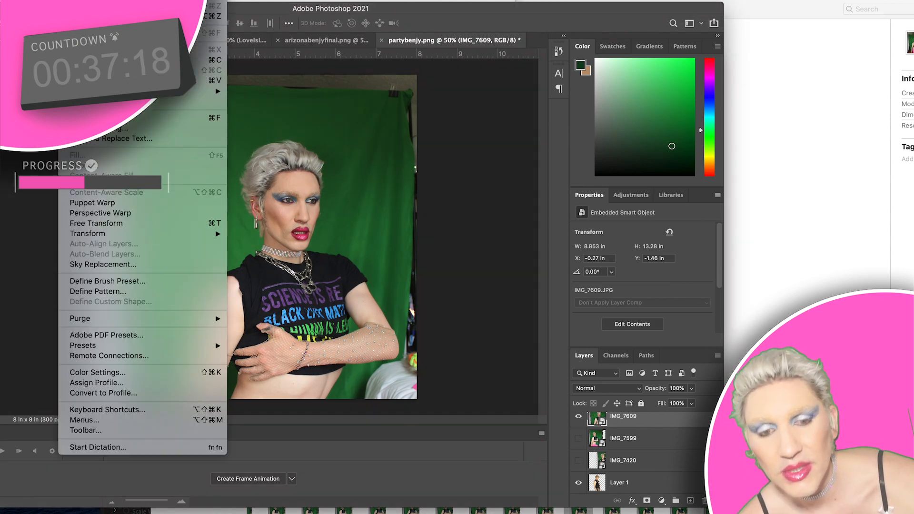
pyautogui.click(129, 222)
pyautogui.moveTo(391, 155); pyautogui.dragTo(395, 218)
pyautogui.moveTo(439, 82); pyautogui.dragTo(347, 220)
pyautogui.moveTo(266, 307); pyautogui.dragTo(153, 176)
pyautogui.moveTo(234, 85); pyautogui.dragTo(283, 21)
pyautogui.moveTo(229, 228); pyautogui.dragTo(352, 188)
pyautogui.press('Return')
# Duplicate the IMG_7609 layer in partybenjy.png and shift the Photoshop window so the whole canvas is in view.
pyautogui.moveTo(652, 423); pyautogui.dragTo(690, 500)
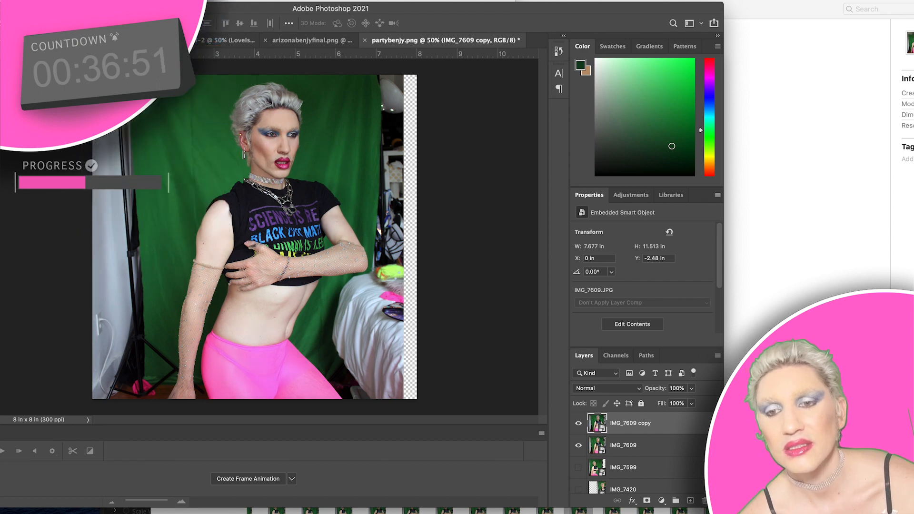
pyautogui.click(92, 0)
pyautogui.click(114, 29)
pyautogui.moveTo(206, 11); pyautogui.dragTo(259, 12)
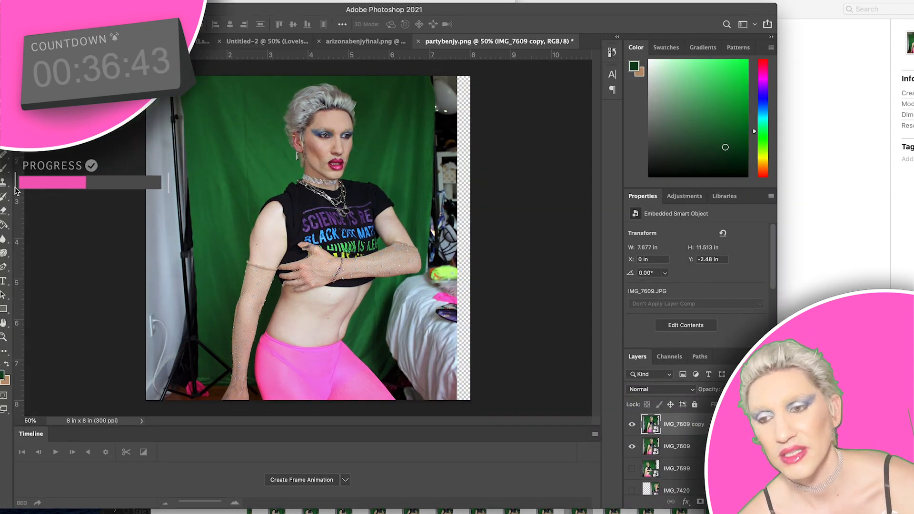
# Apply a Levels adjustment to the IMG_7609 copy with input levels of 14, 1.02 and 238.
pyautogui.click(93, 1)
pyautogui.moveTo(119, 13)
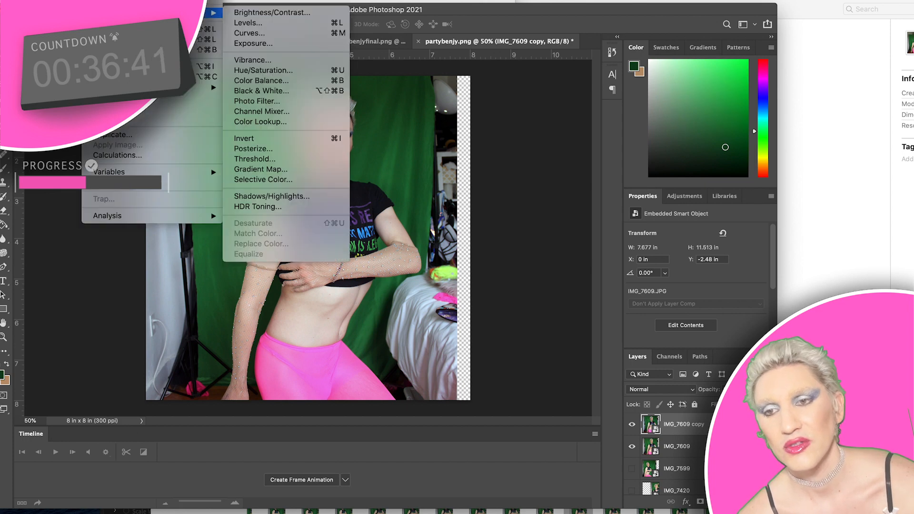
pyautogui.click(250, 24)
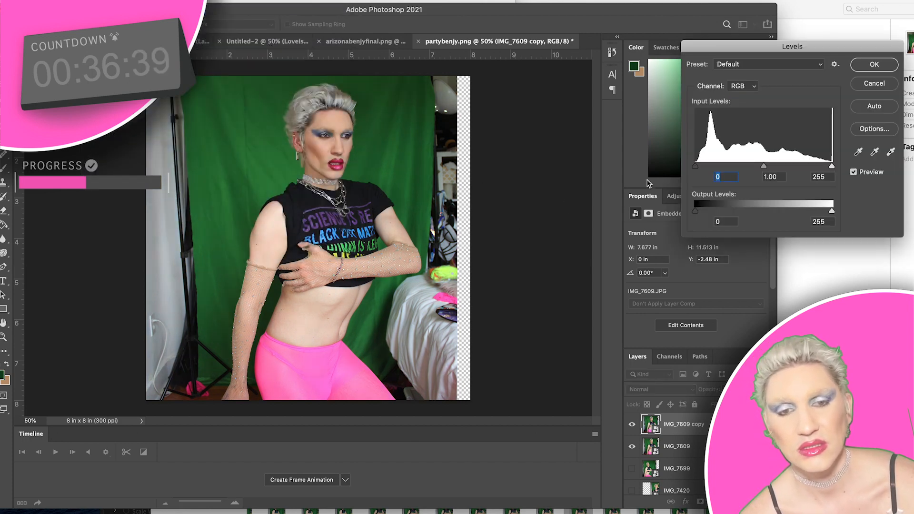
pyautogui.moveTo(703, 167); pyautogui.dragTo(704, 167)
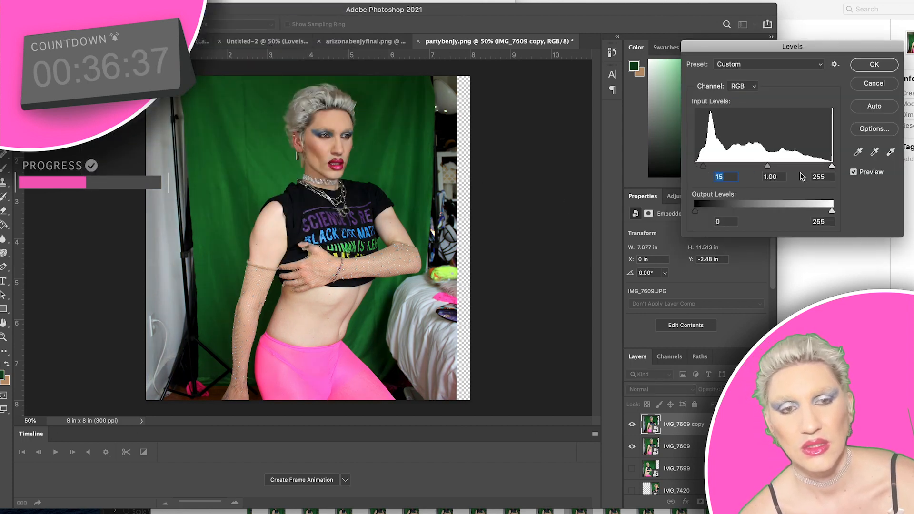
pyautogui.moveTo(824, 168); pyautogui.dragTo(823, 167)
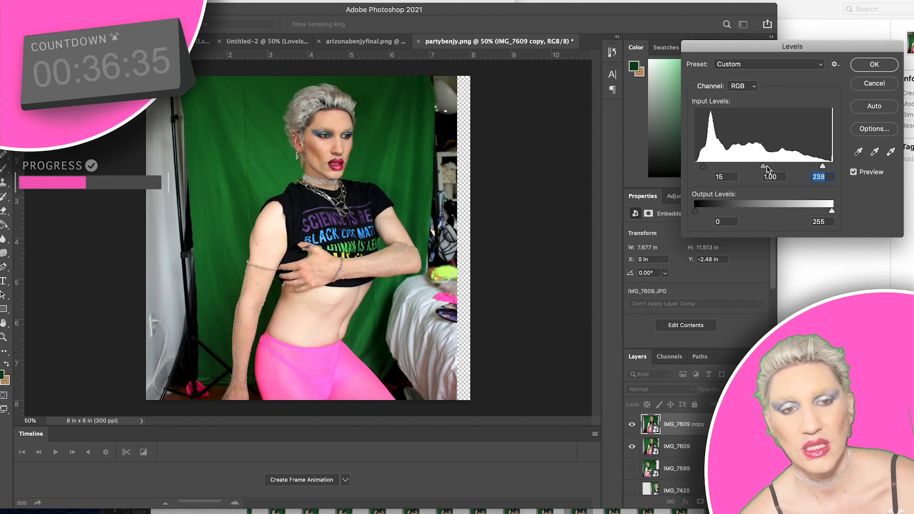
pyautogui.moveTo(761, 164); pyautogui.dragTo(763, 166)
pyautogui.moveTo(704, 167); pyautogui.dragTo(704, 168)
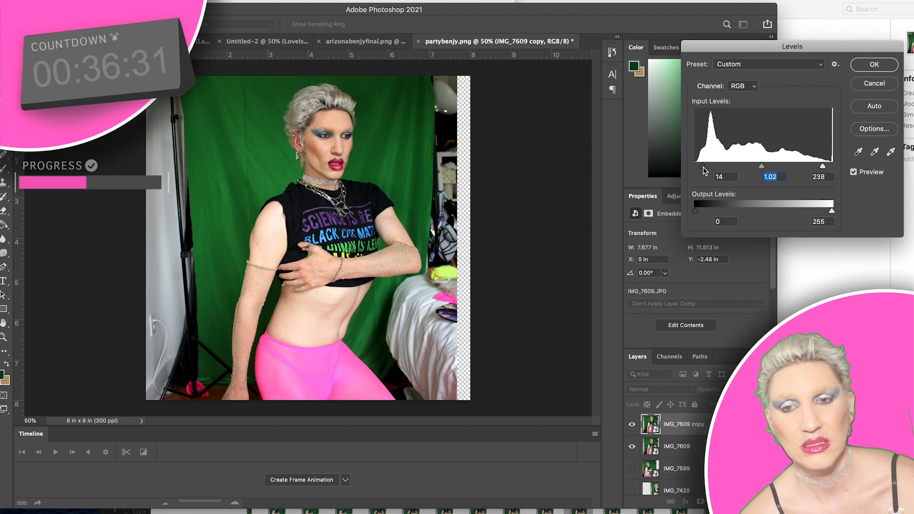
pyautogui.click(874, 65)
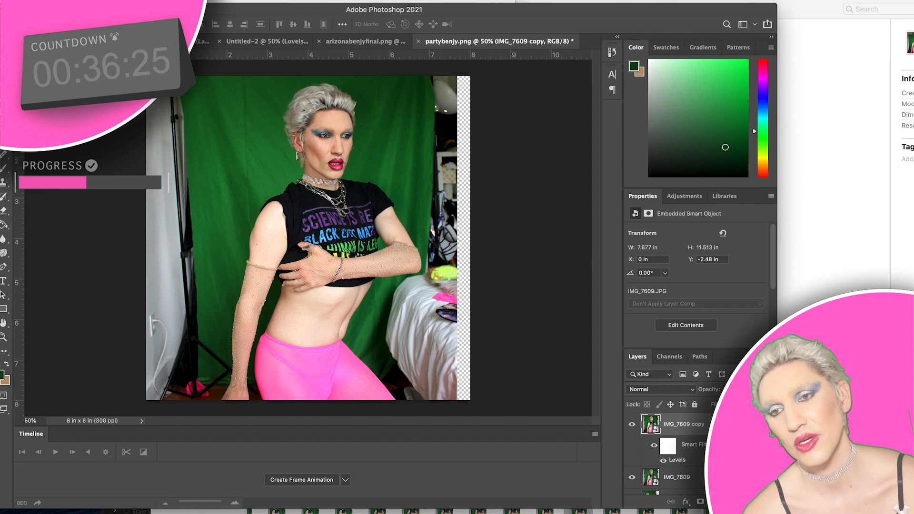
# Select the green backdrop of the IMG_7609 copy with Color Range, using sampled colors and a fuzziness of 40.
pyautogui.click(183, 0)
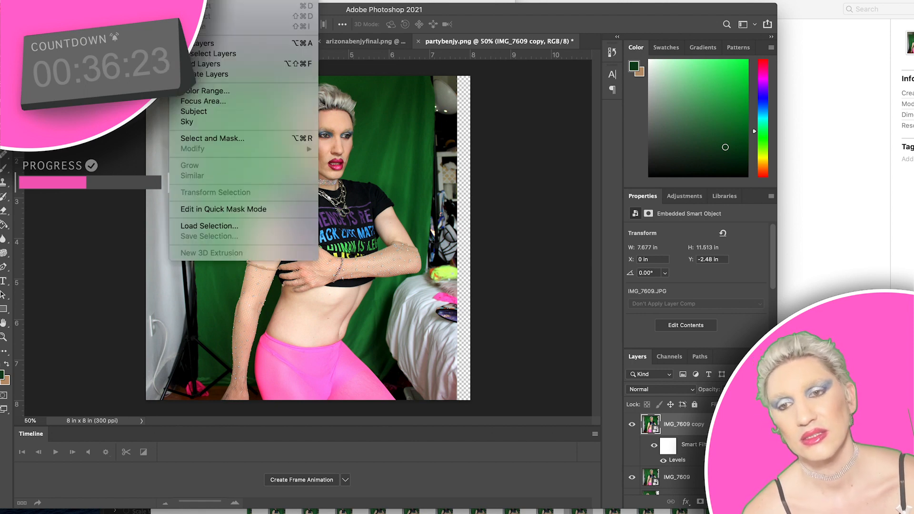
pyautogui.click(207, 93)
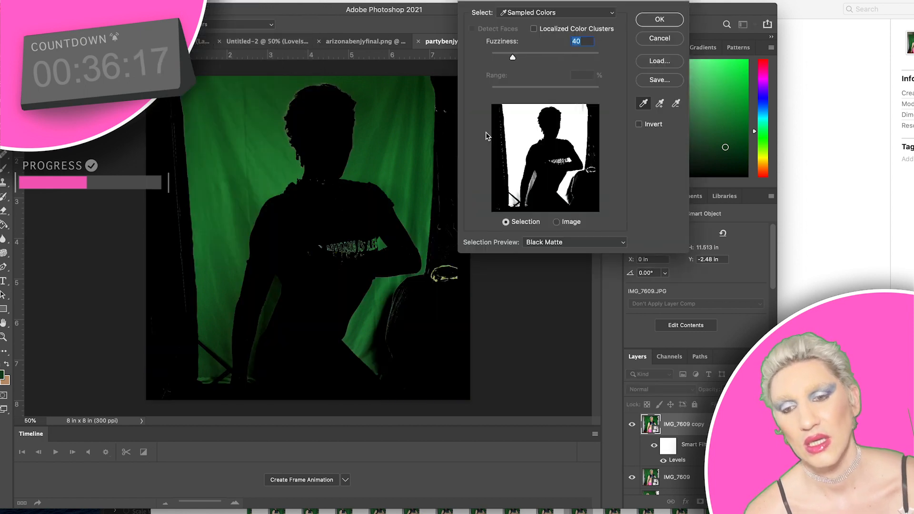
pyautogui.click(543, 177)
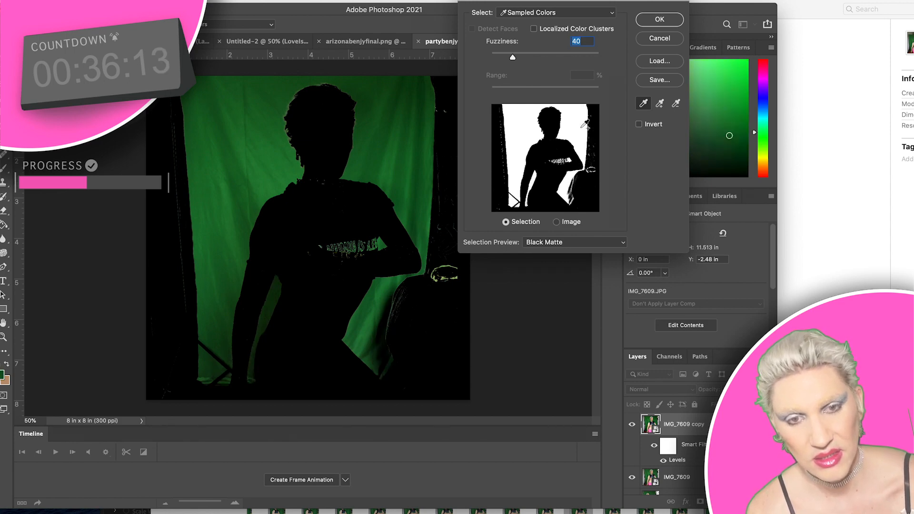
pyautogui.click(528, 204)
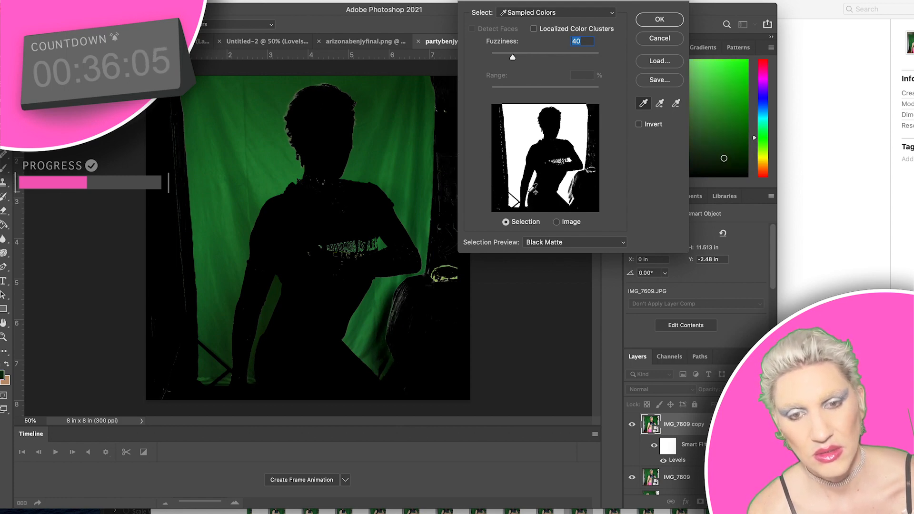
pyautogui.click(650, 23)
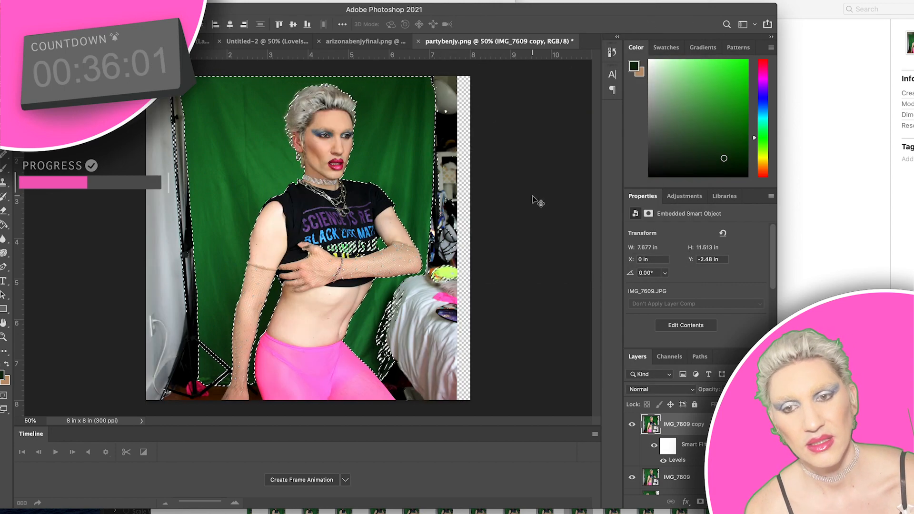
# Smooth the green backdrop selection with a sample radius of 6 pixels.
pyautogui.click(182, 1)
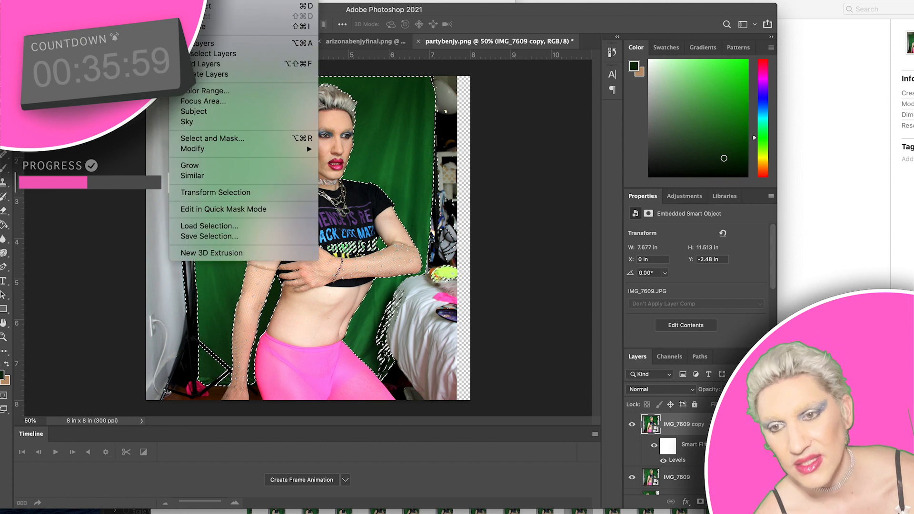
pyautogui.moveTo(212, 1)
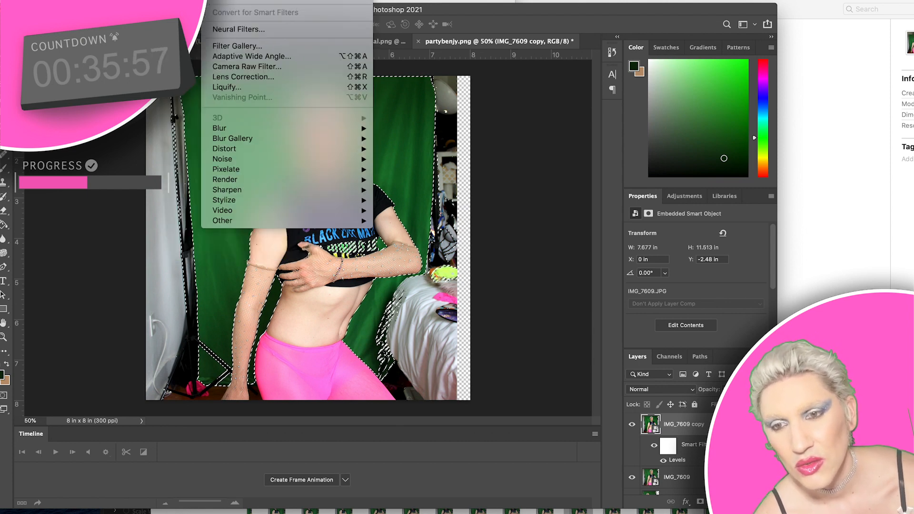
pyautogui.moveTo(182, 1)
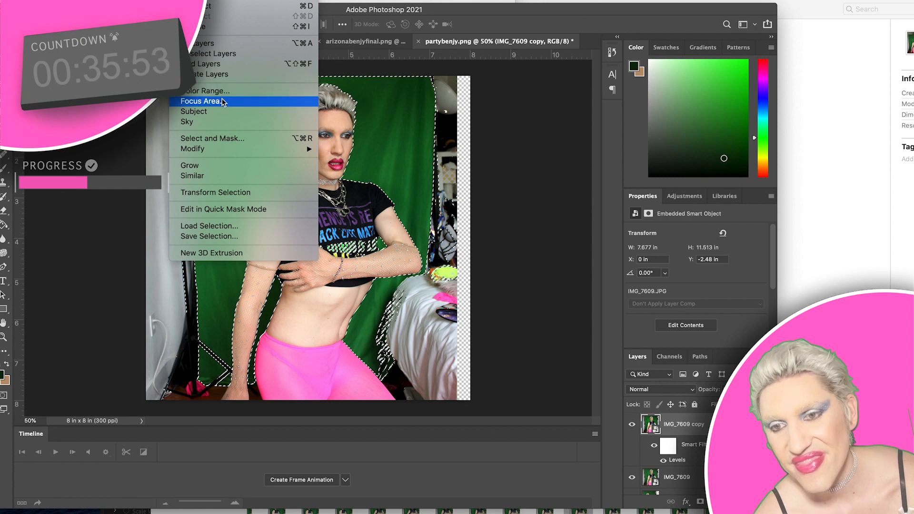
pyautogui.moveTo(231, 149)
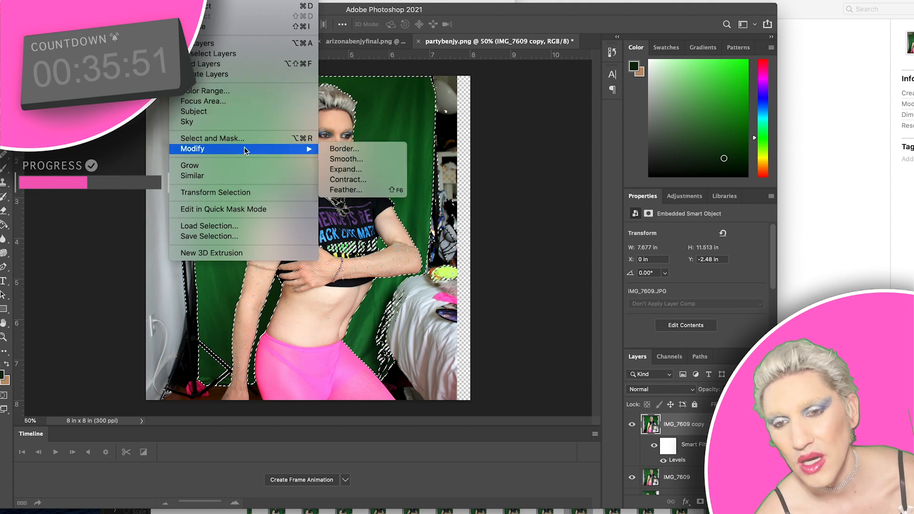
pyautogui.click(341, 160)
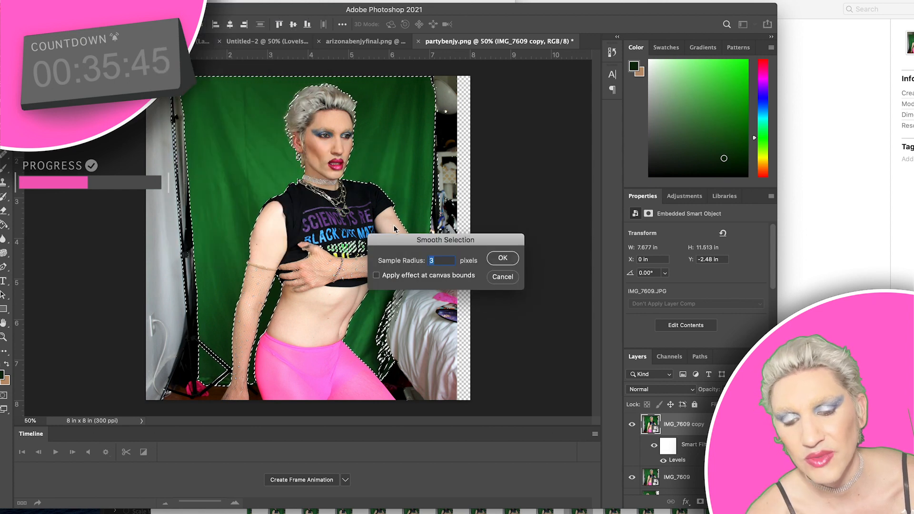
pyautogui.write('6')
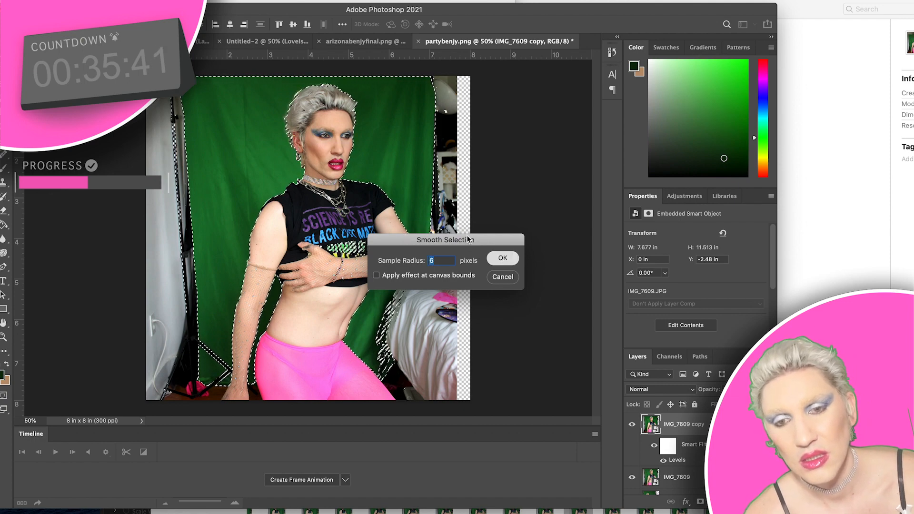
pyautogui.click(503, 257)
# Examine the smoothed selection's edges around the arms and the green shirt lettering up close.
pyautogui.press('super+d')
pyautogui.press('super+plus')
pyautogui.press('super+plus')
pyautogui.press('super+plus')
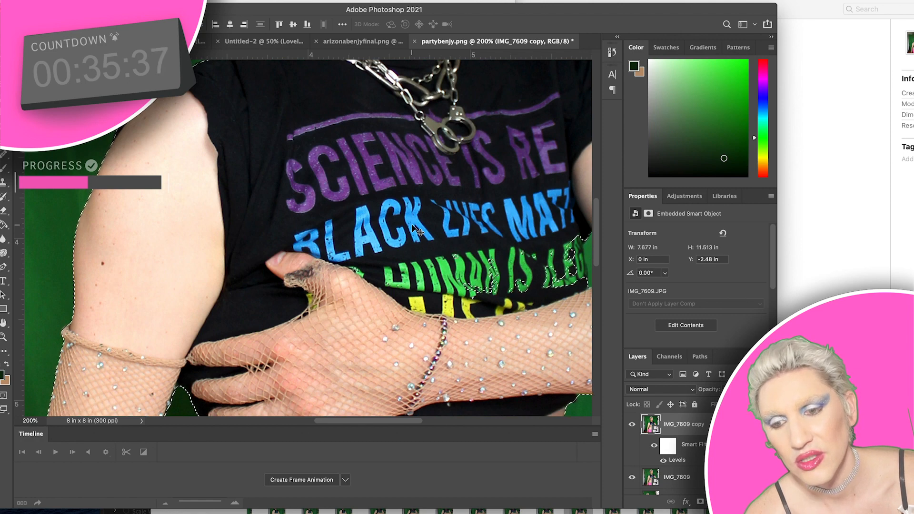
pyautogui.hscroll(3, 418, 230)
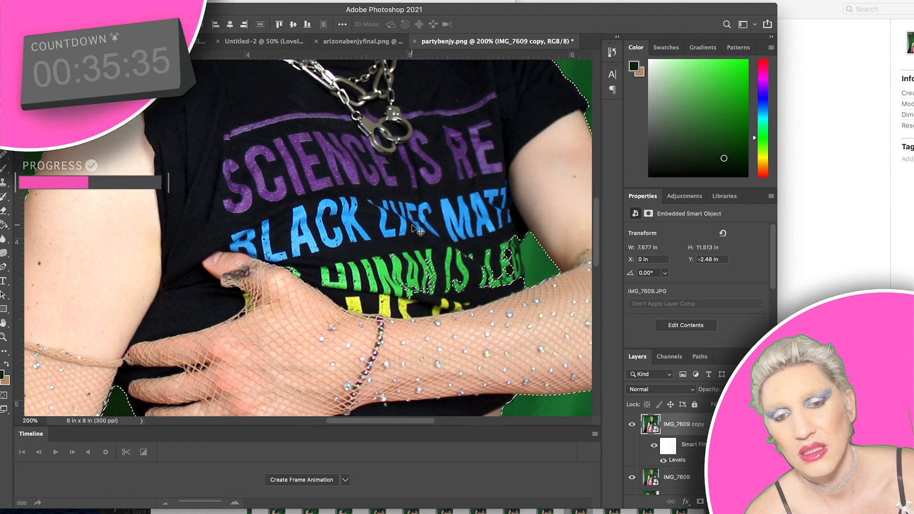
pyautogui.press('super+minus')
pyautogui.press('super+minus')
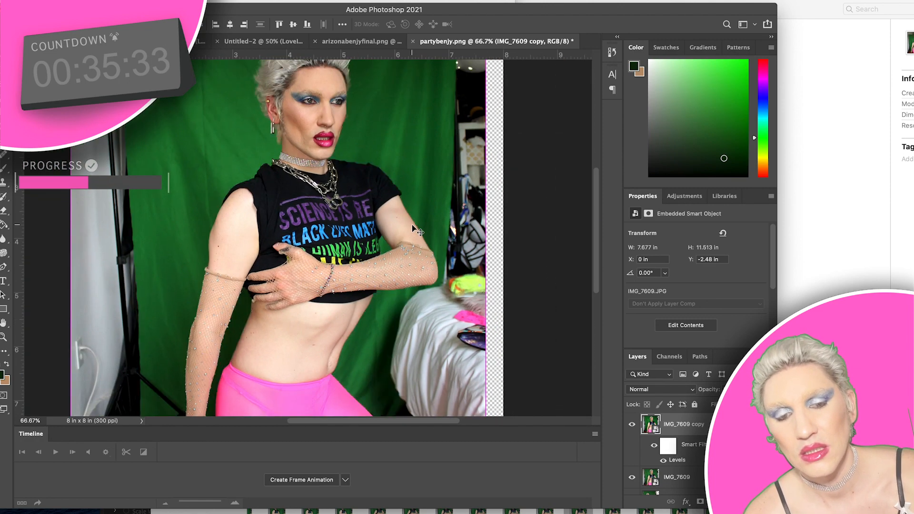
pyautogui.press('super+minus')
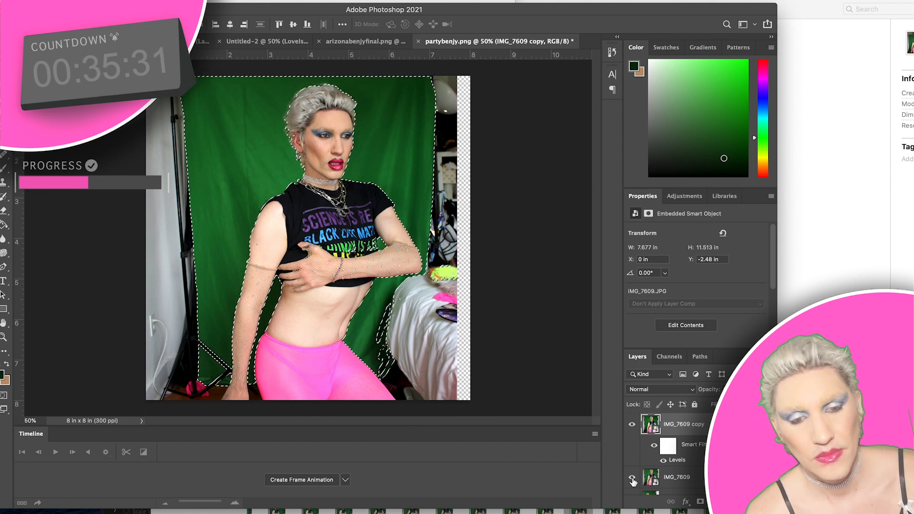
# Hide the original IMG_7609 layer, rasterize the IMG_7609 copy and delete its selected green backdrop.
pyautogui.press('BackSpace')
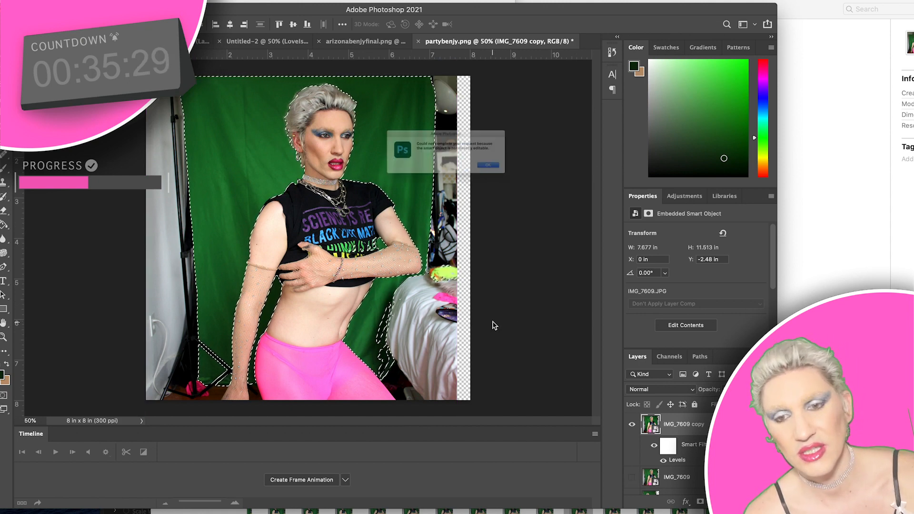
pyautogui.click(527, 176)
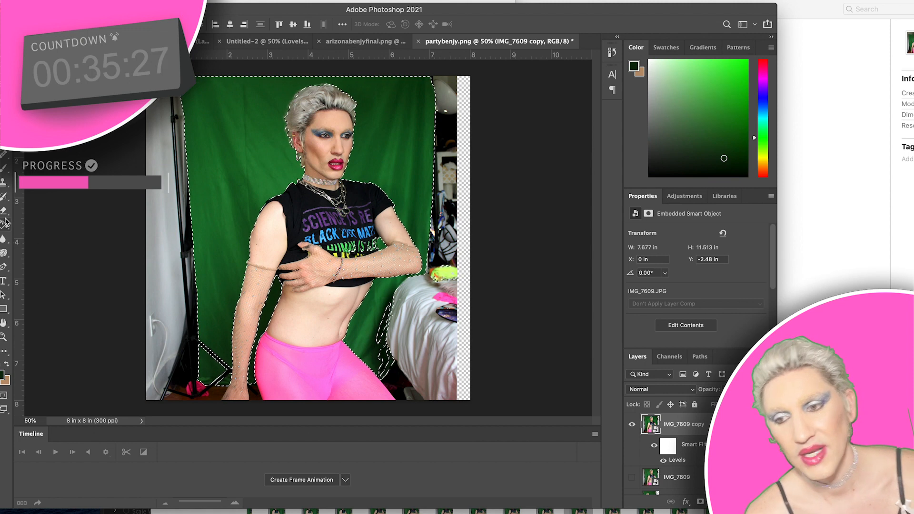
pyautogui.press('e')
pyautogui.click(152, 198)
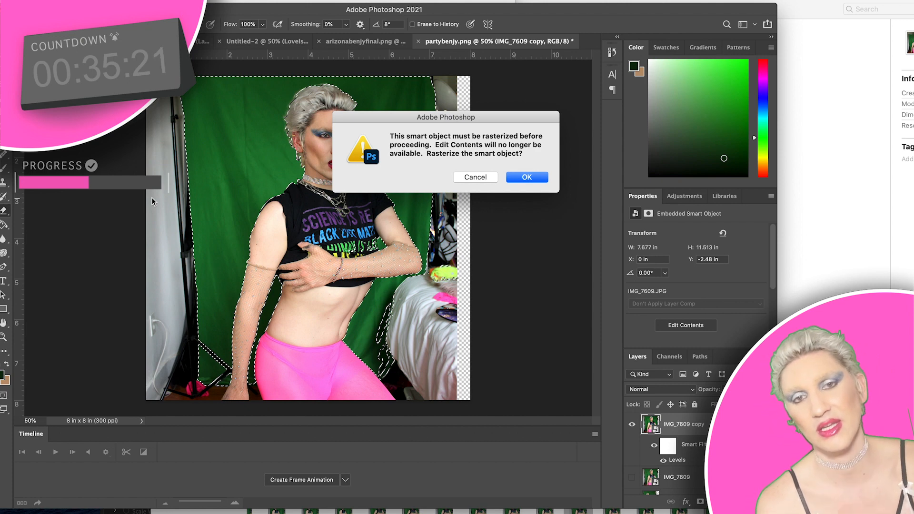
pyautogui.click(538, 177)
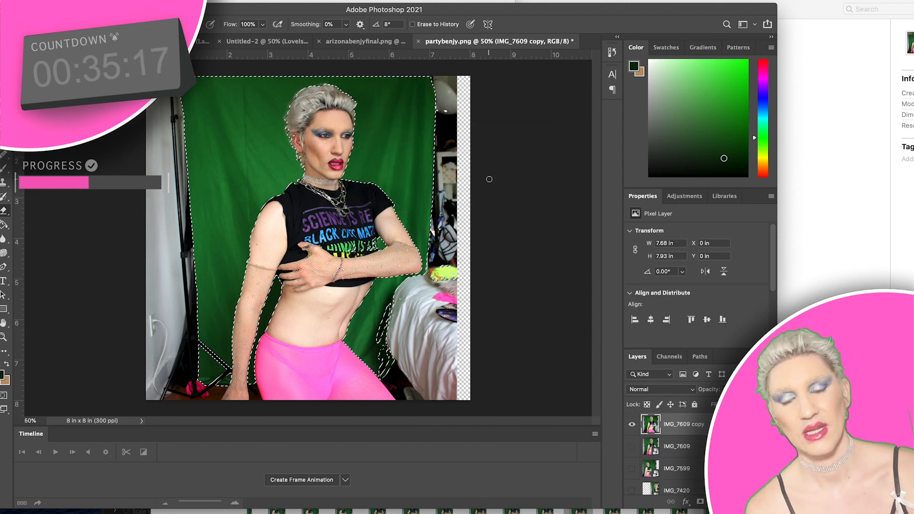
pyautogui.press('Delete')
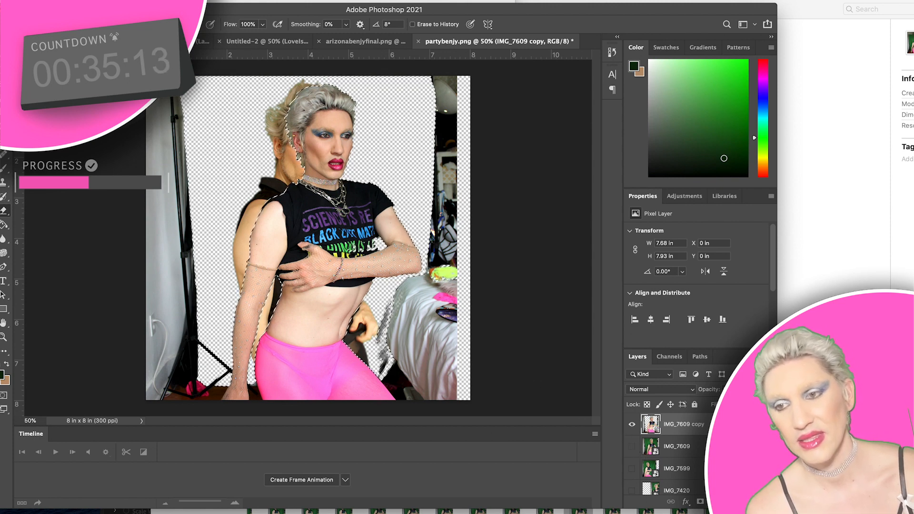
# Drop the backdrop selection, then outline the wall and backdrop stand behind the figure's lowered arm with the lasso and delete them.
pyautogui.press('m')
pyautogui.hotkey('ctrl', 'd')
pyautogui.press('l')
pyautogui.moveTo(255, 70)
pyautogui.mouseDown()
pyautogui.moveTo(222, 272)
pyautogui.moveTo(226, 298)
pyautogui.mouseUp()
pyautogui.moveTo(233, 345)
pyautogui.mouseDown()
pyautogui.moveTo(208, 404)
pyautogui.moveTo(121, 416)
pyautogui.mouseUp()
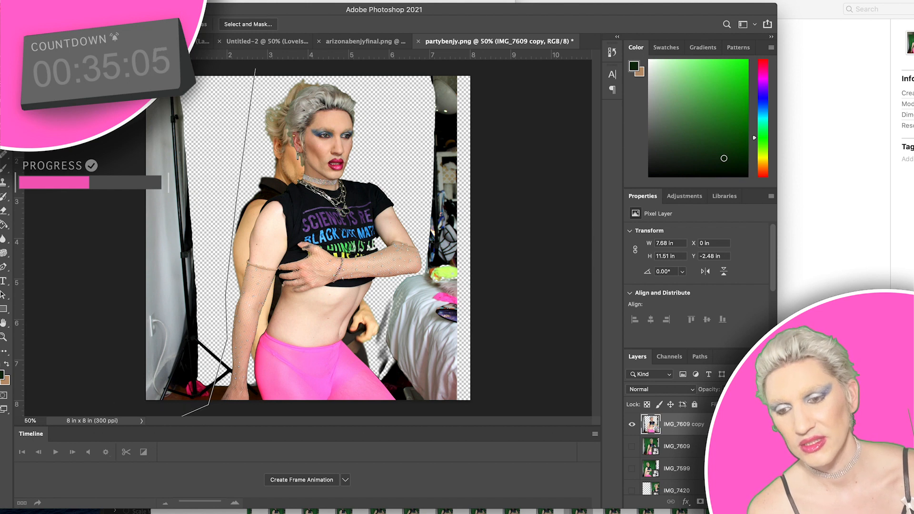
pyautogui.click(124, 400)
pyautogui.doubleClick(230, 60)
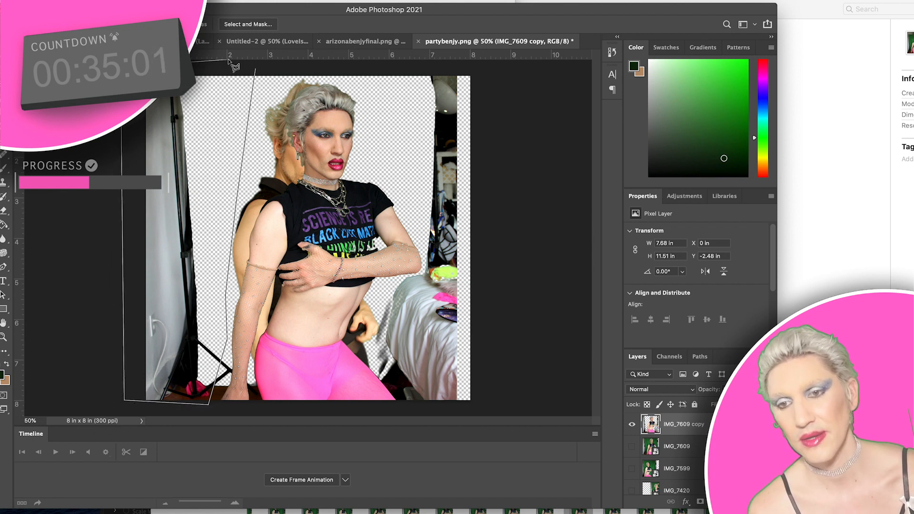
pyautogui.press('Delete')
# Outline the leftover bed and shelves beyond the figure's raised elbow, delete them and clear the selection.
pyautogui.click(408, 69)
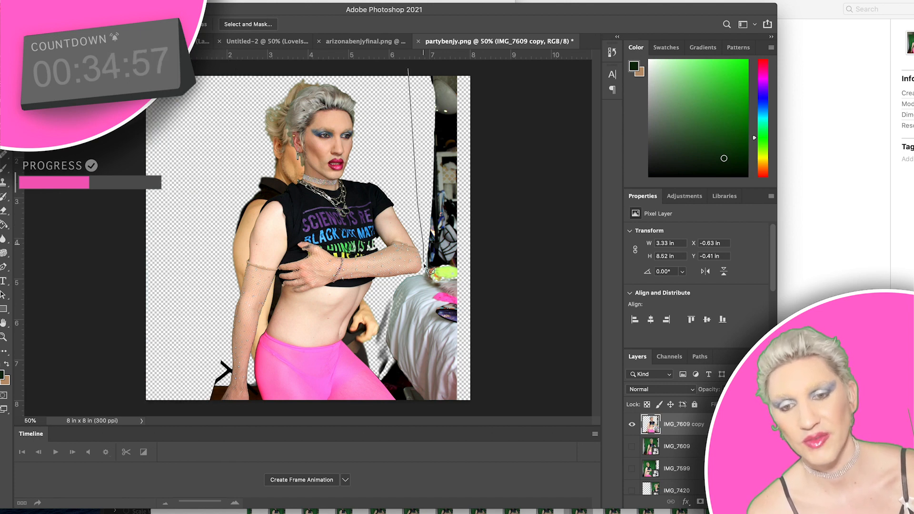
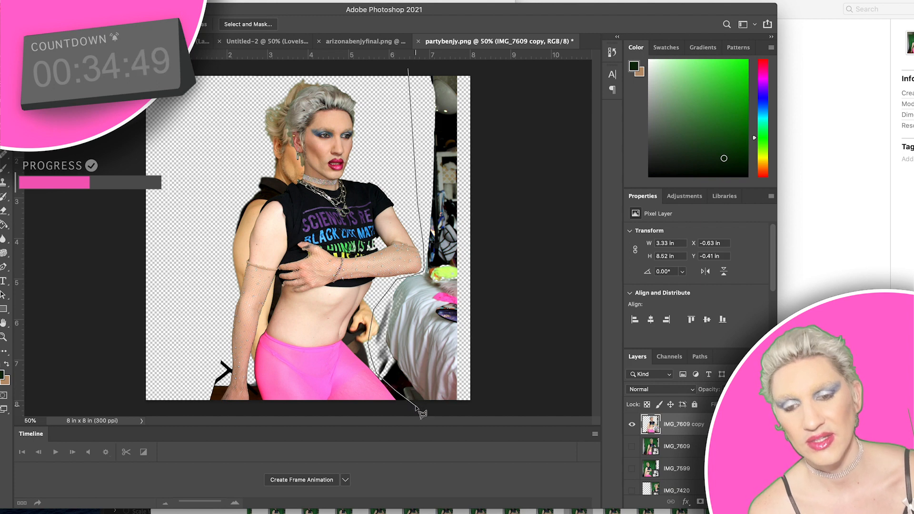
pyautogui.doubleClick(479, 75)
pyautogui.press('Delete')
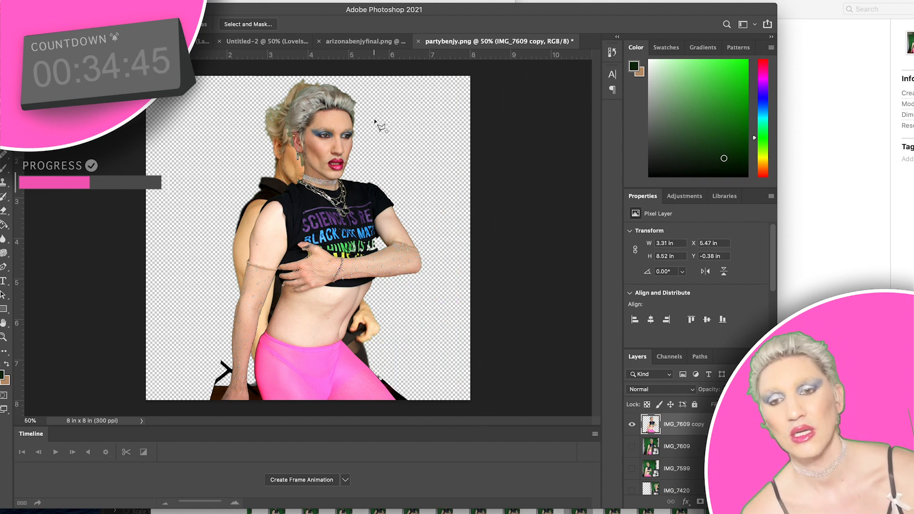
pyautogui.hotkey('ctrl', 'd')
# Hide Layer 1 and the IMG_7609 copy, and show the IMG_7599 photo layer.
pyautogui.scroll(-1, 671, 455)
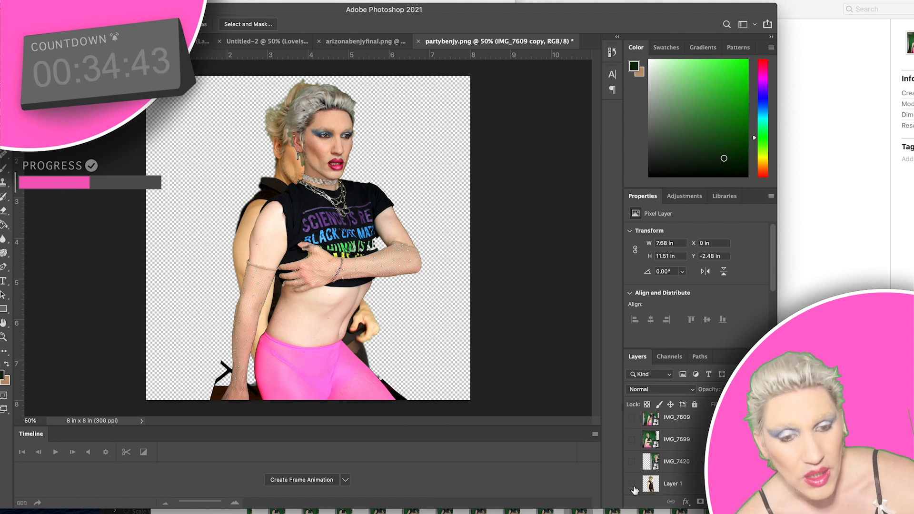
pyautogui.click(632, 483)
pyautogui.scroll(1, 634, 471)
pyautogui.click(632, 425)
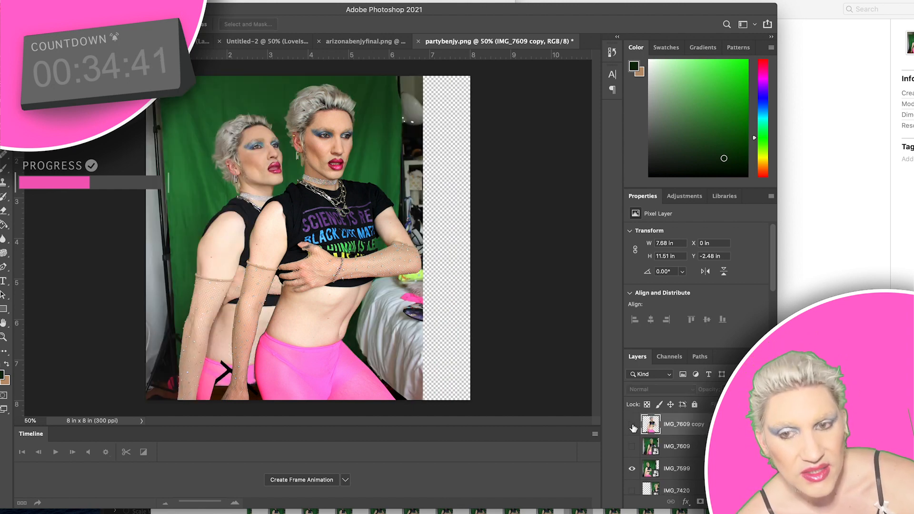
# Toggle the IMG_7609 copy to compare poses, then show Layer 1 and move the IMG_7599 photo beside its cutout.
pyautogui.click(632, 425)
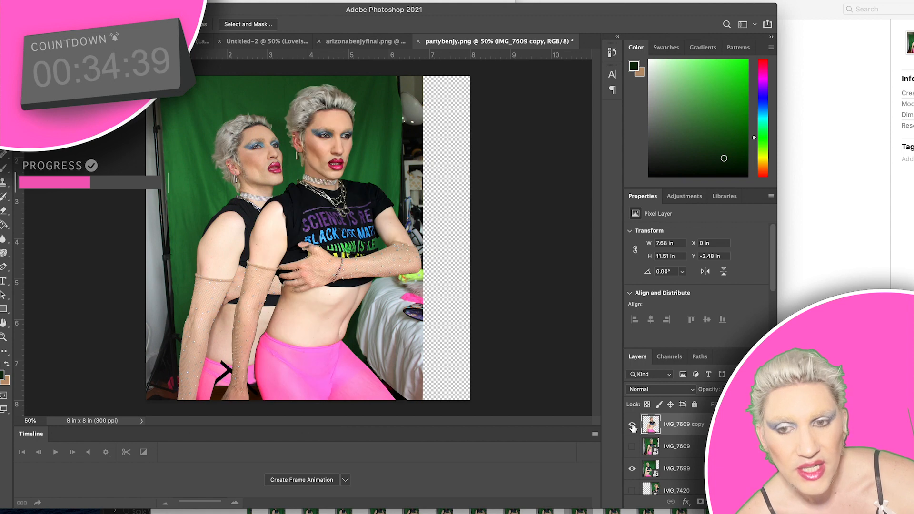
pyautogui.click(632, 425)
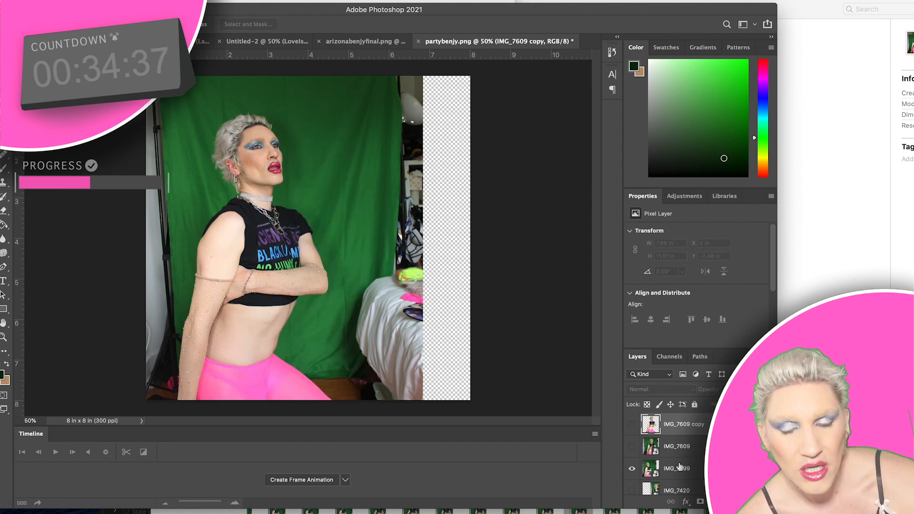
pyautogui.click(680, 466)
pyautogui.press('v')
pyautogui.moveTo(268, 195); pyautogui.dragTo(302, 197)
pyautogui.scroll(-2, 651, 472)
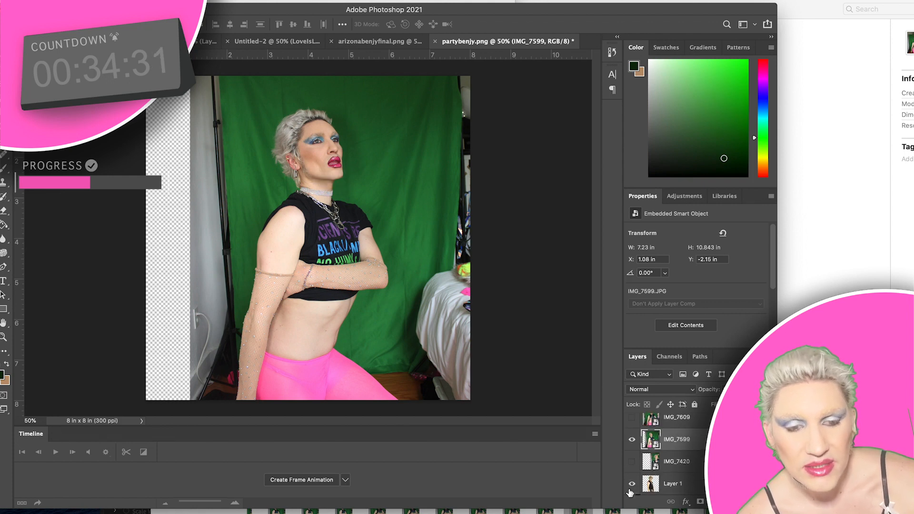
pyautogui.moveTo(333, 265); pyautogui.dragTo(406, 265)
# Scale the IMG_7599 photo to about 16.21% with Free Transform and move it so the figure sits near the canvas centre.
pyautogui.click(70, 1)
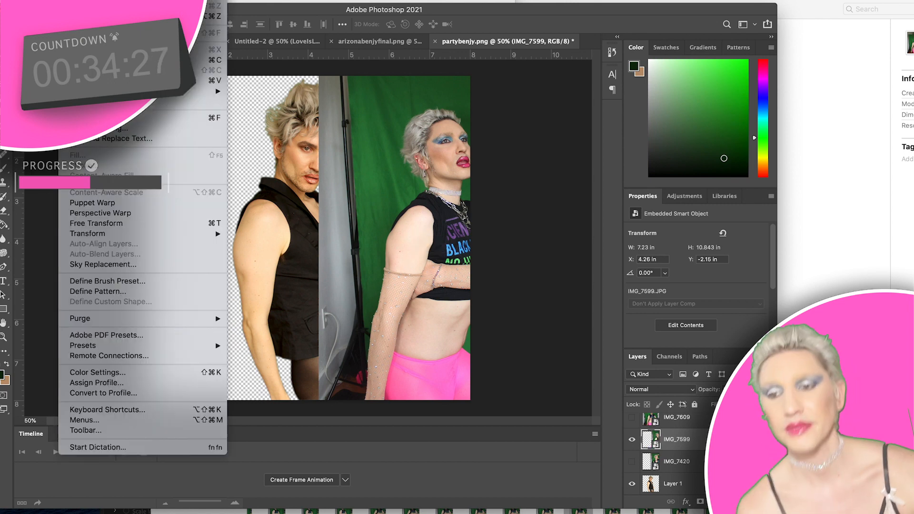
pyautogui.click(116, 224)
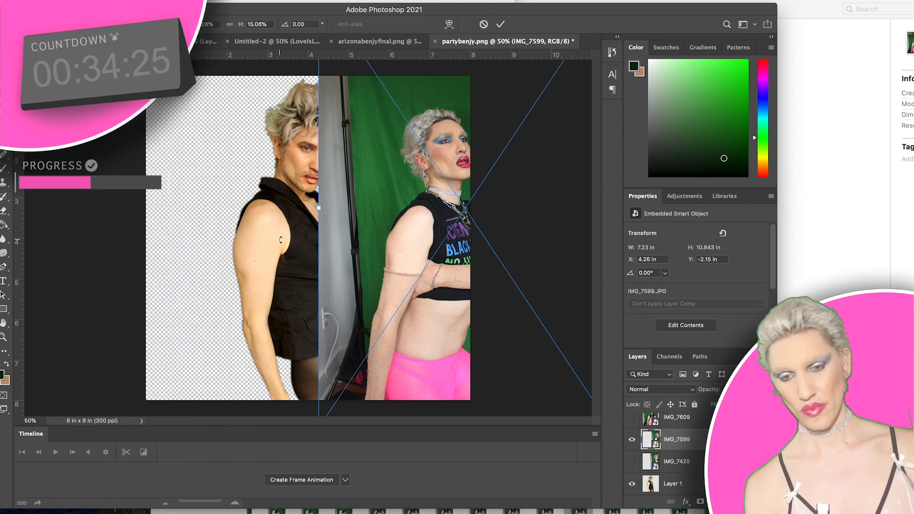
pyautogui.moveTo(360, 197); pyautogui.dragTo(365, 300)
pyautogui.moveTo(323, 91); pyautogui.dragTo(267, 23)
pyautogui.moveTo(335, 138); pyautogui.dragTo(306, 243)
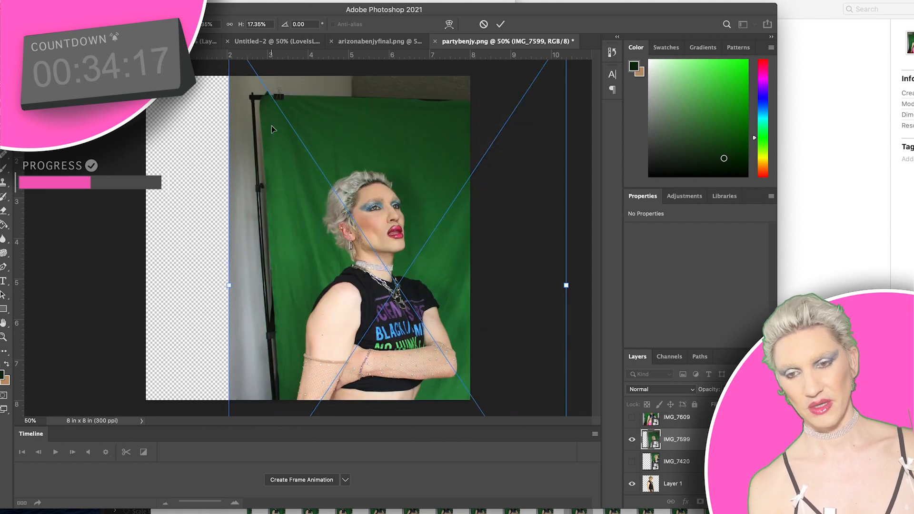
pyautogui.moveTo(272, 126); pyautogui.dragTo(271, 148)
pyautogui.moveTo(240, 96); pyautogui.dragTo(239, 117)
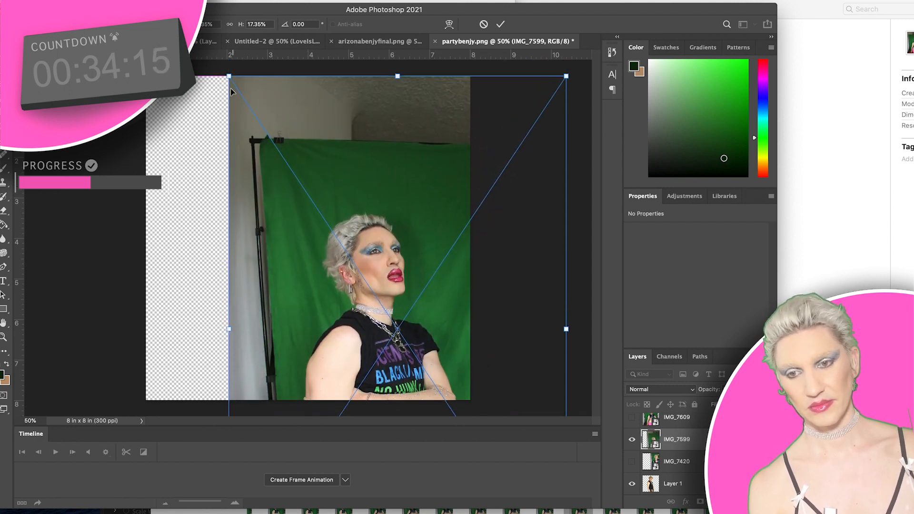
pyautogui.moveTo(229, 77); pyautogui.dragTo(260, 102)
pyautogui.moveTo(392, 204); pyautogui.dragTo(407, 115)
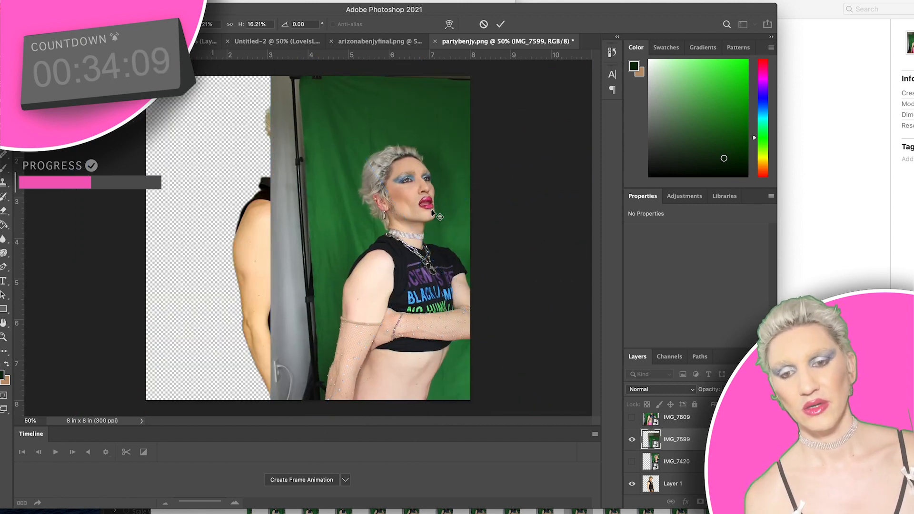
pyautogui.press('Return')
pyautogui.moveTo(423, 217); pyautogui.dragTo(317, 172)
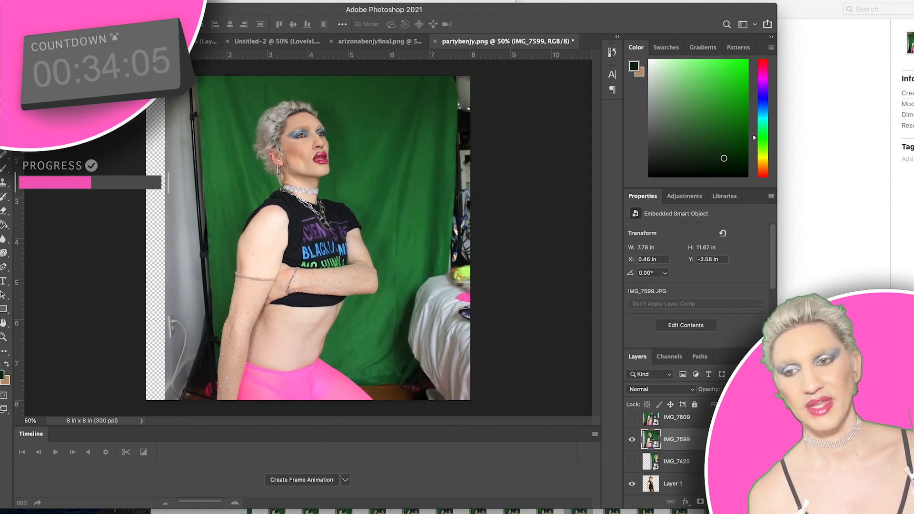
pyautogui.click(91, 1)
pyautogui.click(114, 50)
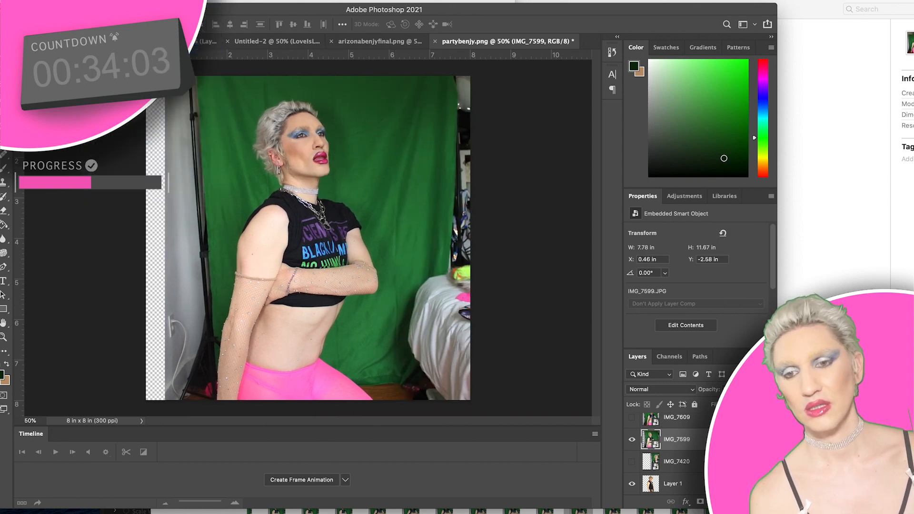
pyautogui.press('super+z')
# Apply a Levels adjustment to the IMG_7599 layer with input levels 10, 1.14 and 246.
pyautogui.click(91, 1)
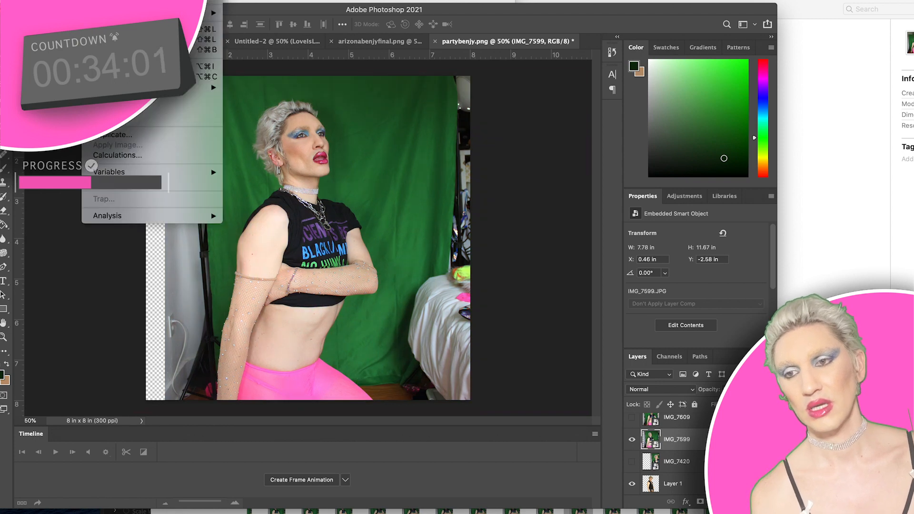
pyautogui.moveTo(152, 13)
pyautogui.click(257, 24)
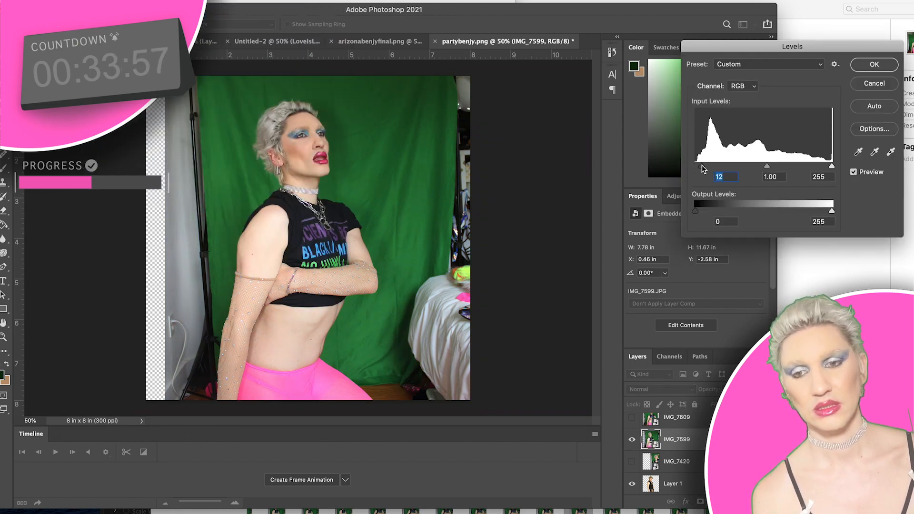
pyautogui.moveTo(698, 167); pyautogui.dragTo(716, 168)
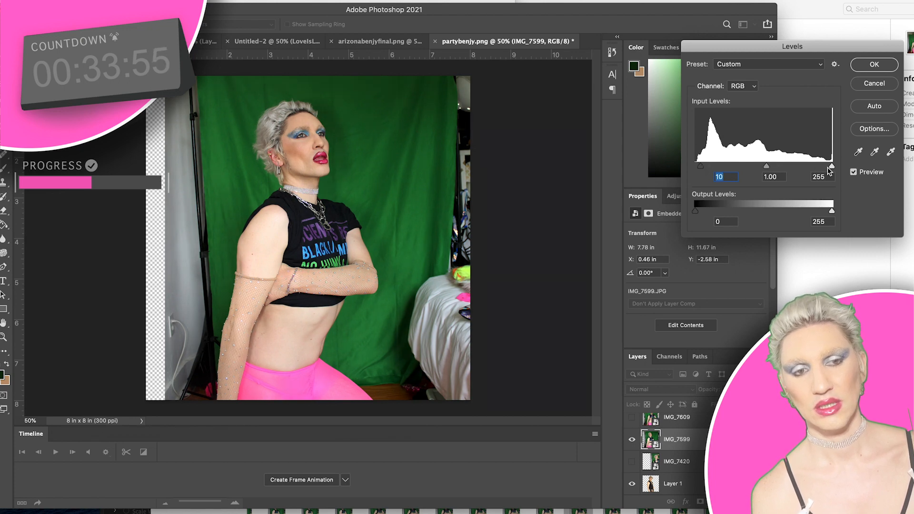
pyautogui.moveTo(827, 171); pyautogui.dragTo(829, 172)
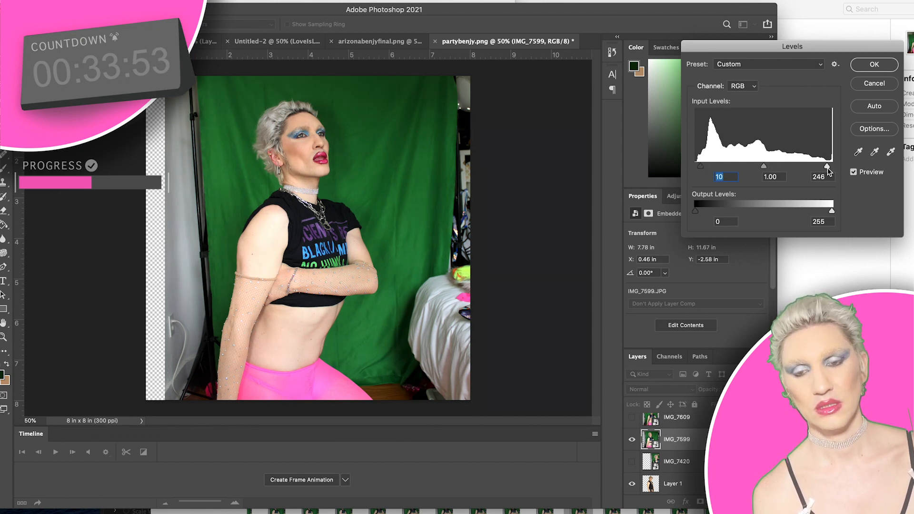
pyautogui.moveTo(758, 167); pyautogui.dragTo(758, 167)
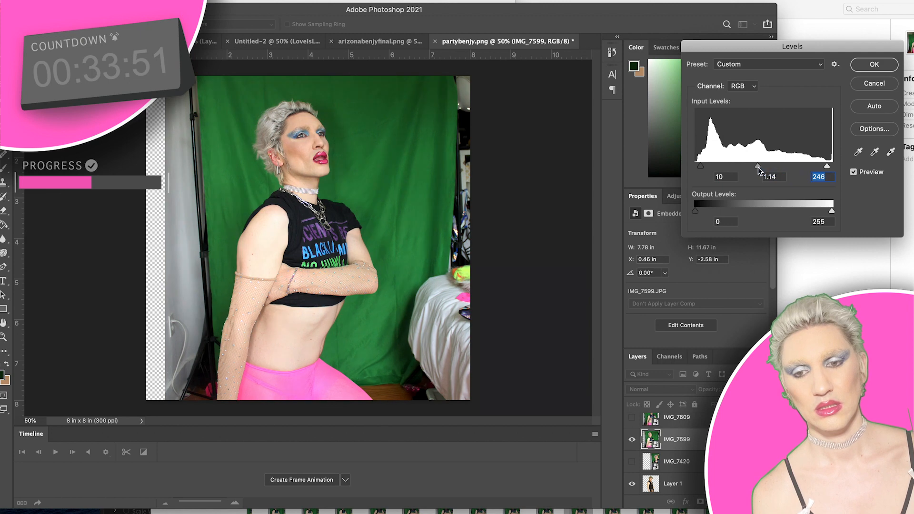
pyautogui.click(880, 67)
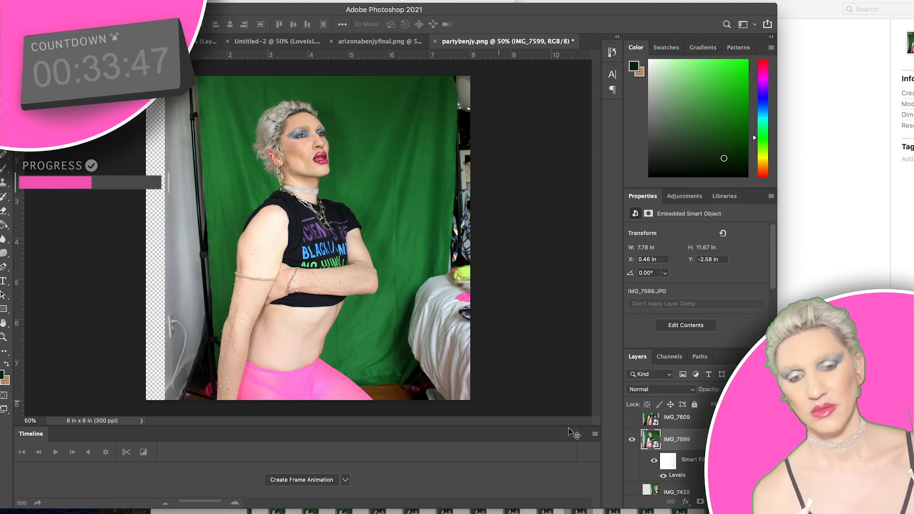
# Duplicate the IMG_7599 layer and rasterize the copy.
pyautogui.moveTo(721, 439); pyautogui.dragTo(745, 502)
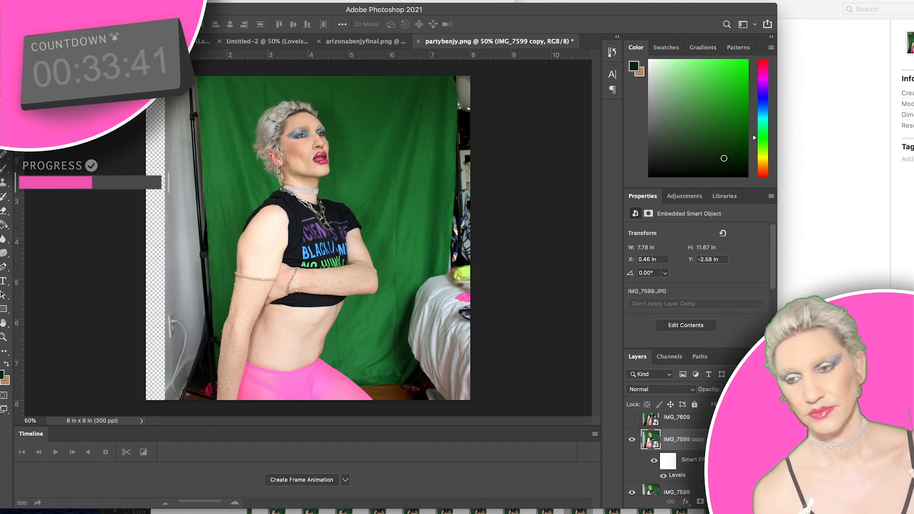
pyautogui.click(6, 212)
pyautogui.click(214, 191)
pyautogui.press('Return')
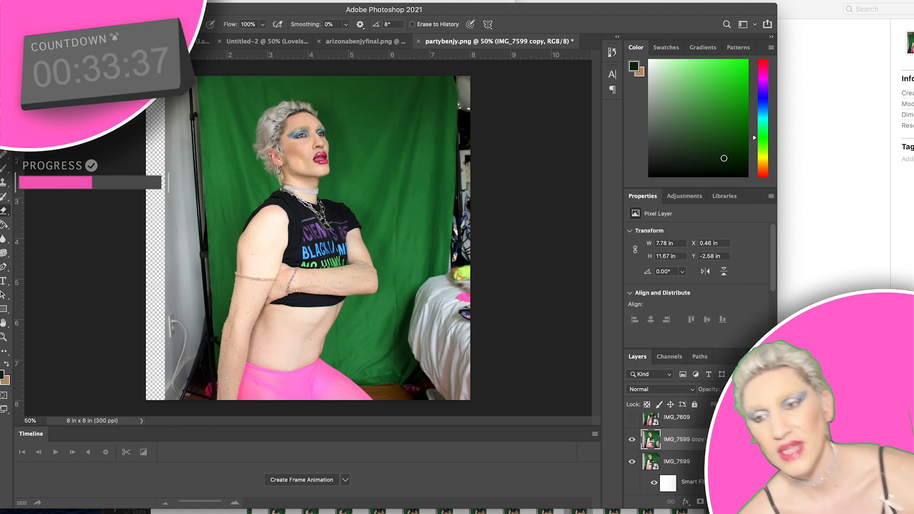
# Select the green backdrop on the IMG_7599 copy with Color Range, using sampled colors and a fuzziness of 40.
pyautogui.press('w')
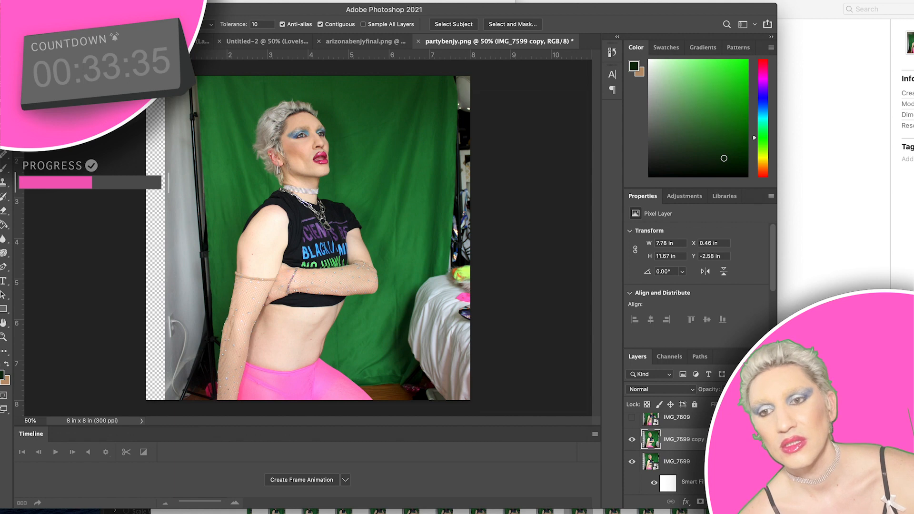
pyautogui.click(184, 1)
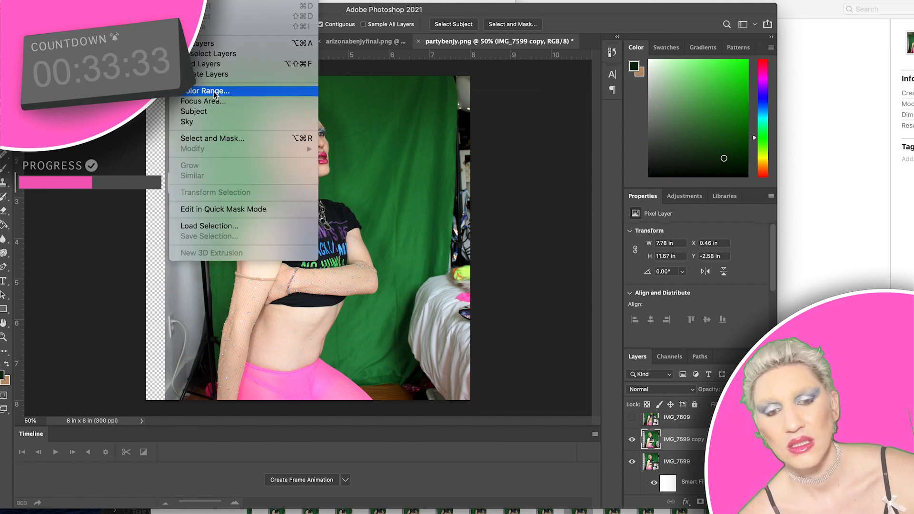
pyautogui.click(214, 94)
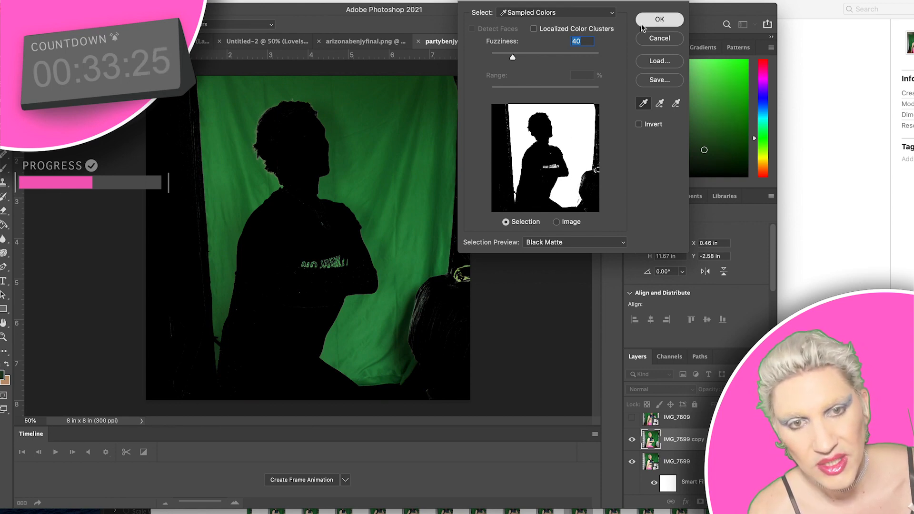
pyautogui.click(659, 19)
pyautogui.click(188, 0)
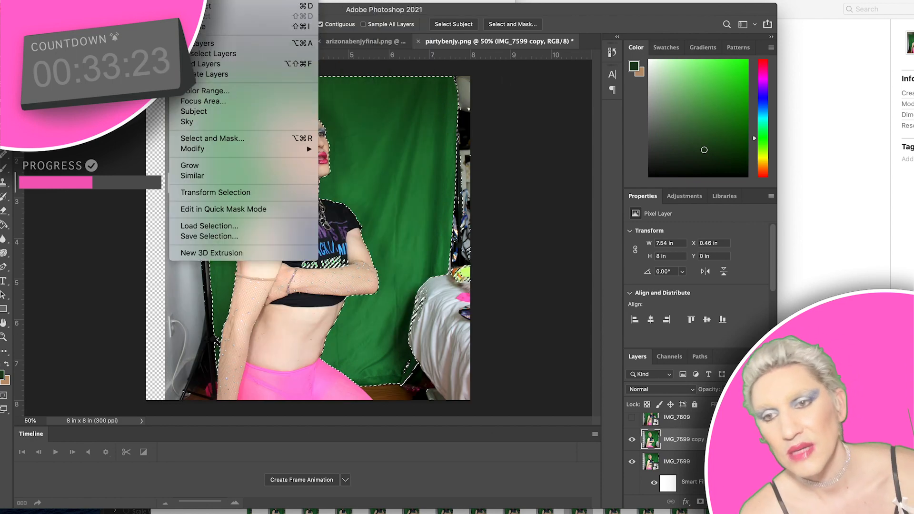
pyautogui.click(222, 101)
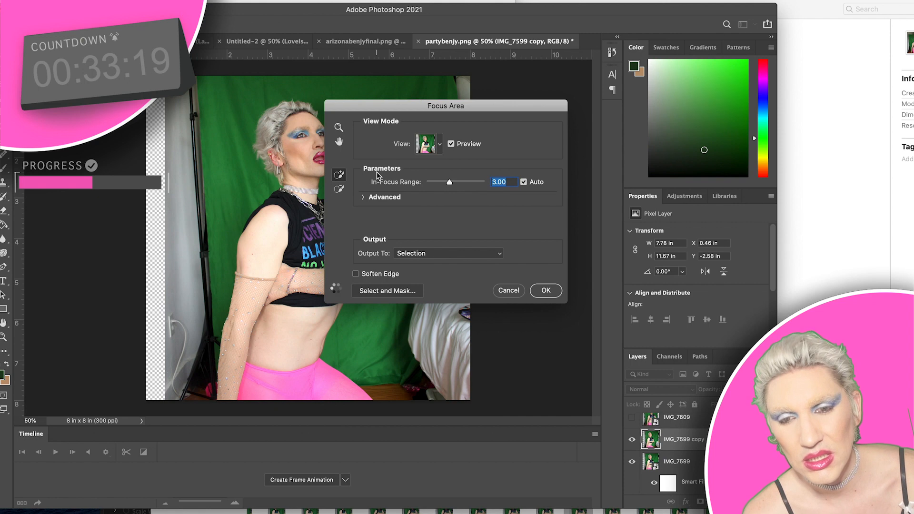
pyautogui.click(510, 290)
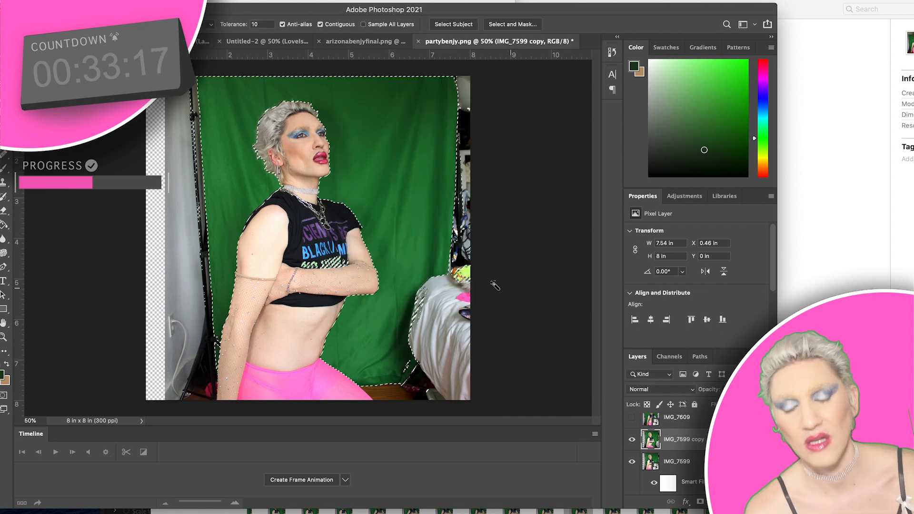
# Smooth the backdrop selection by 6 pixels, delete the green from the IMG_7599 copy and clear the selection.
pyautogui.click(184, 1)
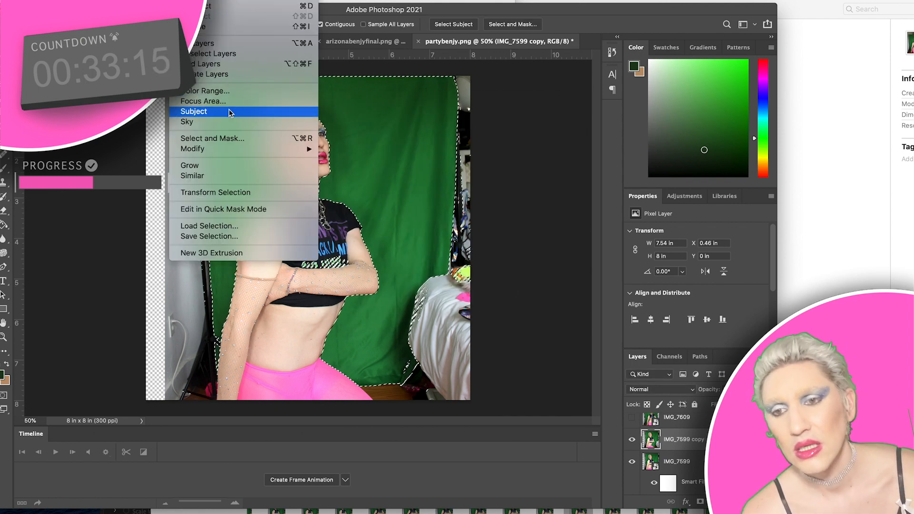
pyautogui.moveTo(240, 149)
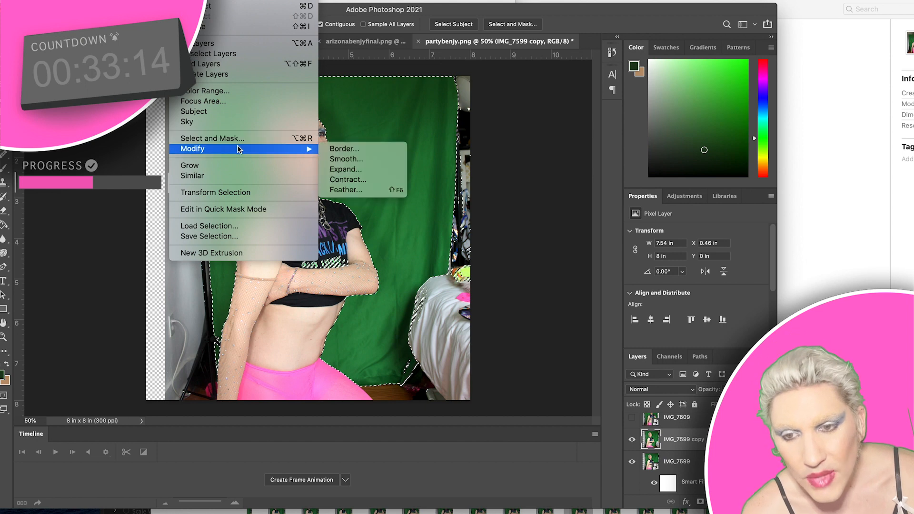
pyautogui.click(343, 159)
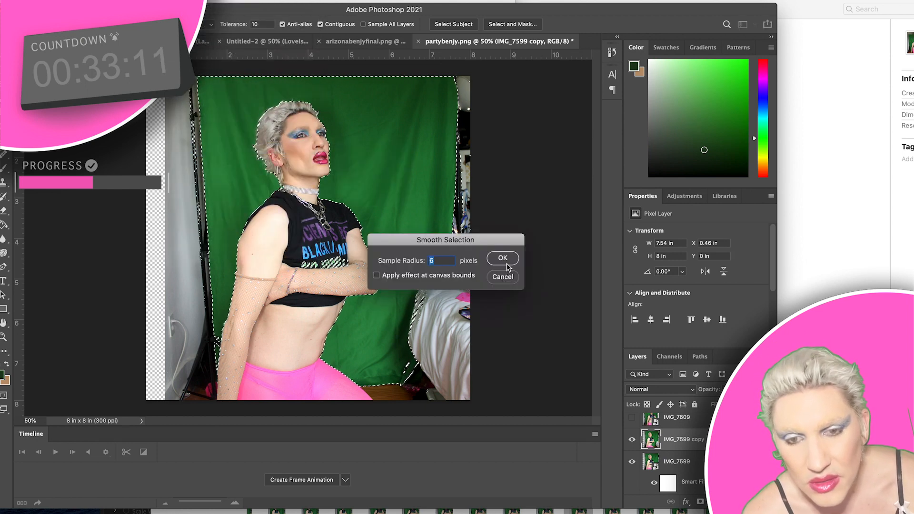
pyautogui.click(505, 259)
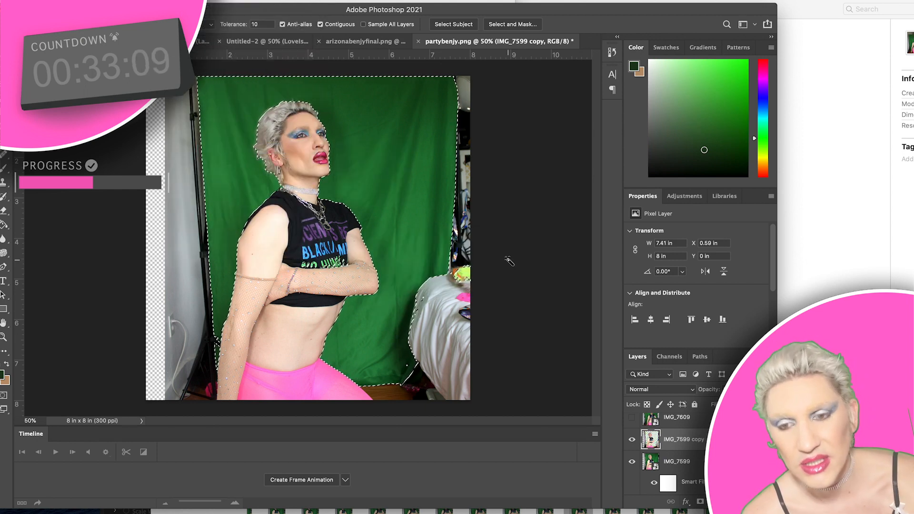
pyautogui.press('m')
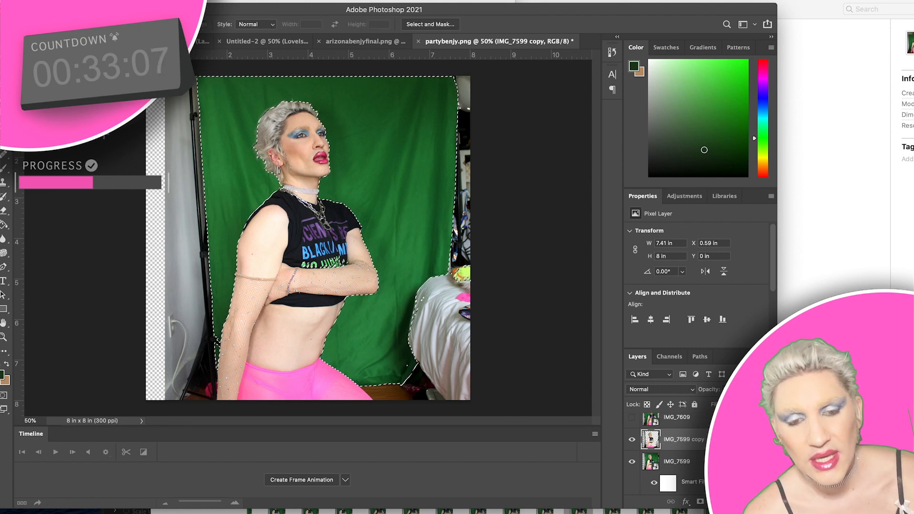
pyautogui.press('super+d')
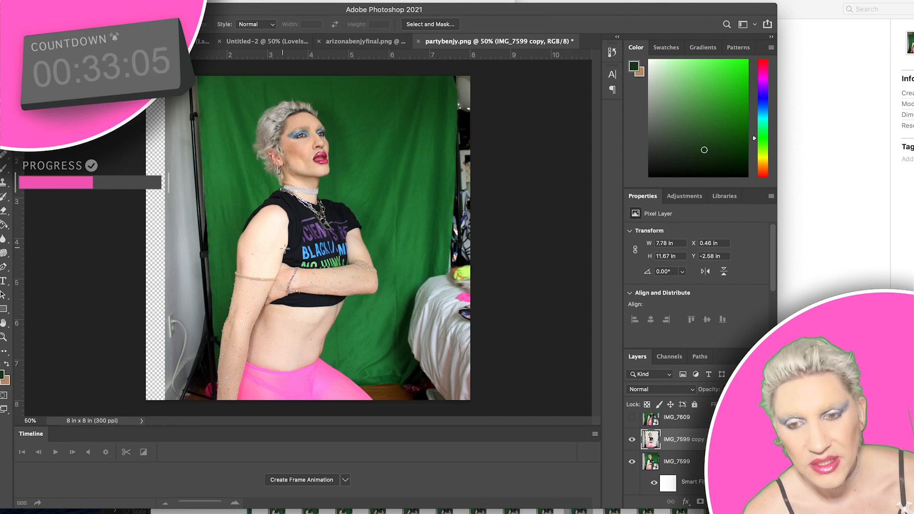
# Marquee the lower shirt lettering, about 1.29 by 0.7 in, and copy that area of IMG_7599 onto a new layer.
pyautogui.moveTo(293, 249); pyautogui.dragTo(346, 278)
pyautogui.click(687, 464)
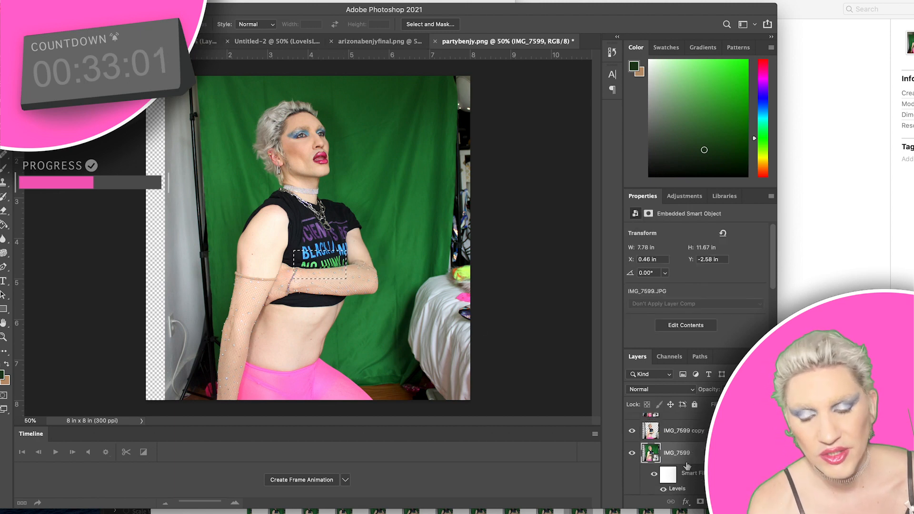
pyautogui.press('super+j')
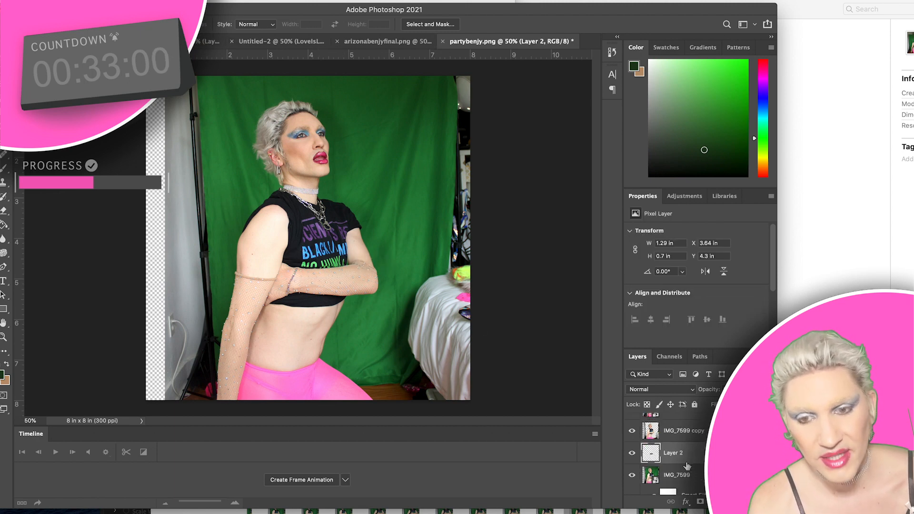
# Hide the original IMG_7599 photo and Layer 1, and make the IMG_7599 copy the active layer.
pyautogui.click(632, 475)
pyautogui.scroll(-3, 632, 476)
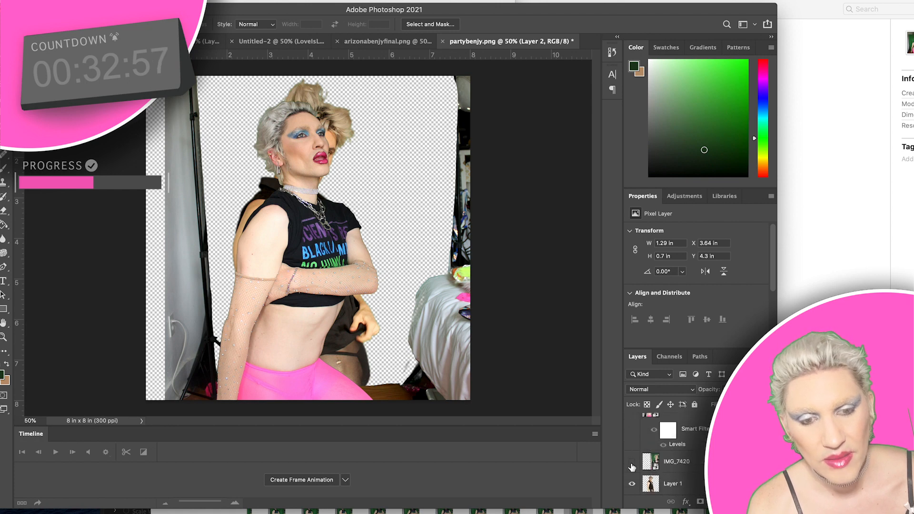
pyautogui.click(630, 483)
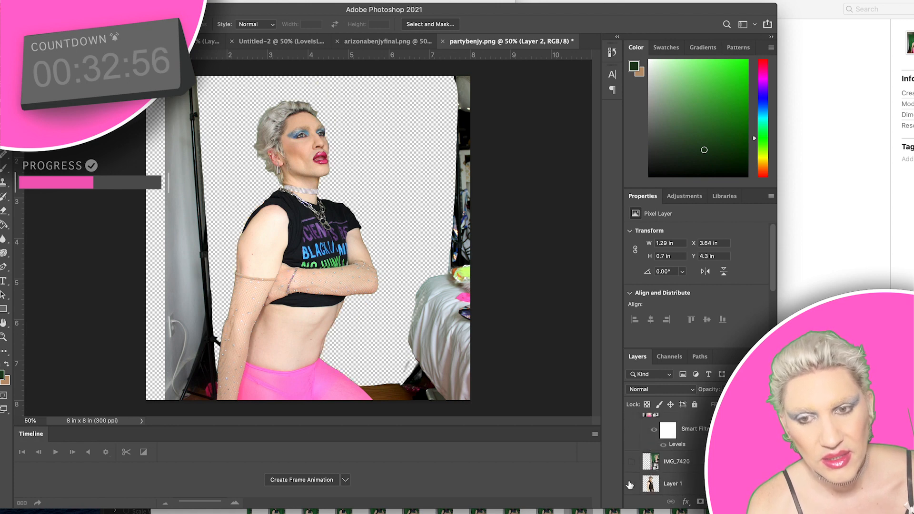
pyautogui.scroll(3, 655, 463)
pyautogui.click(655, 463)
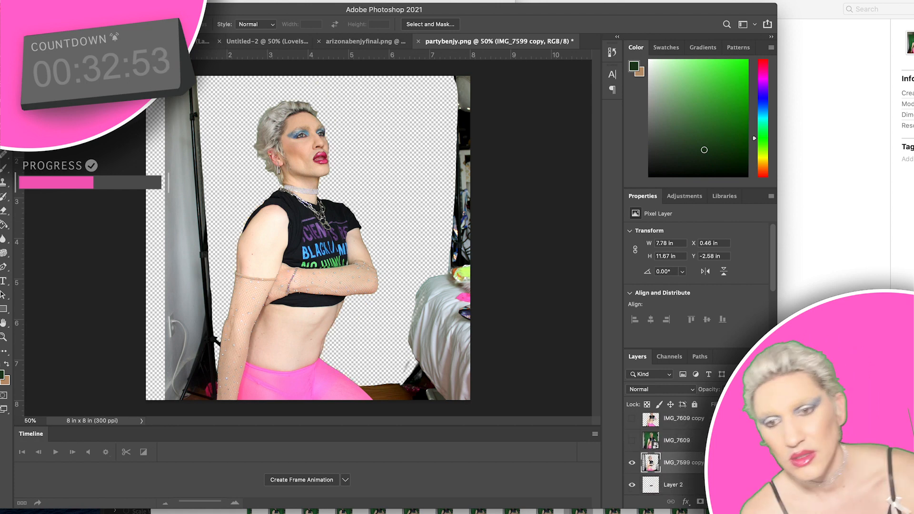
# Outline the leftover wall and backdrop stand behind the figure's back with a polygonal selection and delete them from the IMG_7599 copy.
pyautogui.press('l')
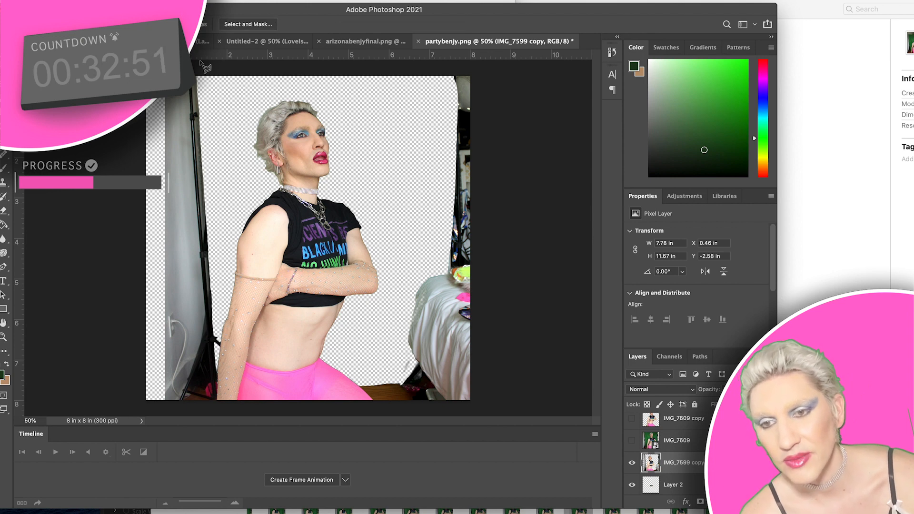
pyautogui.click(193, 69)
pyautogui.click(245, 71)
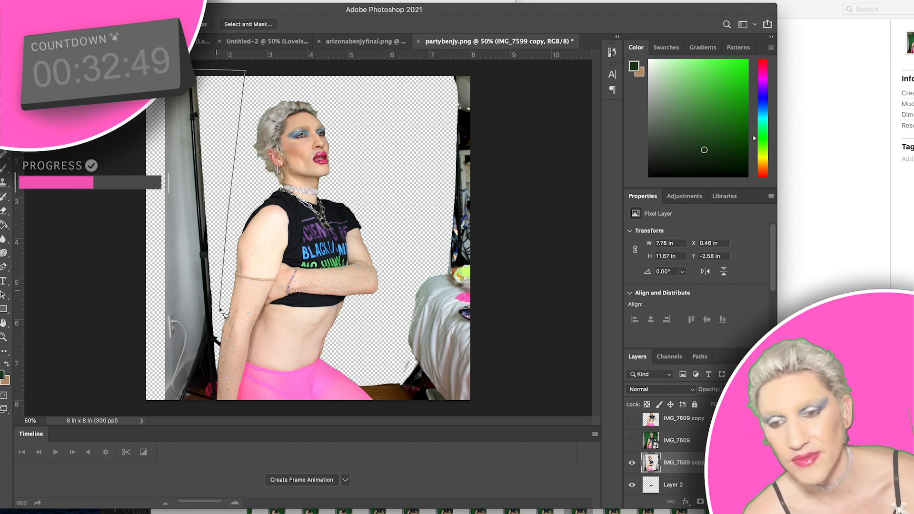
pyautogui.click(215, 405)
pyautogui.click(126, 404)
pyautogui.doubleClick(86, 188)
pyautogui.press('Delete')
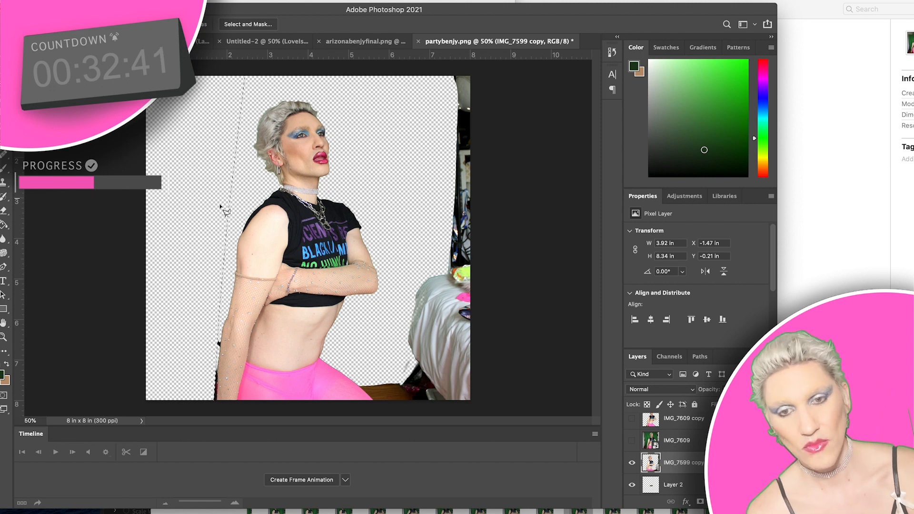
# Lasso the leftover room and white bedding in front of the figure, delete them, and clear the selection.
pyautogui.moveTo(488, 73)
pyautogui.mouseDown()
pyautogui.moveTo(437, 68)
pyautogui.moveTo(414, 153)
pyautogui.moveTo(416, 203)
pyautogui.moveTo(377, 326)
pyautogui.moveTo(379, 370)
pyautogui.mouseUp()
pyautogui.moveTo(387, 405)
pyautogui.mouseDown()
pyautogui.moveTo(485, 409)
pyautogui.moveTo(523, 158)
pyautogui.mouseUp()
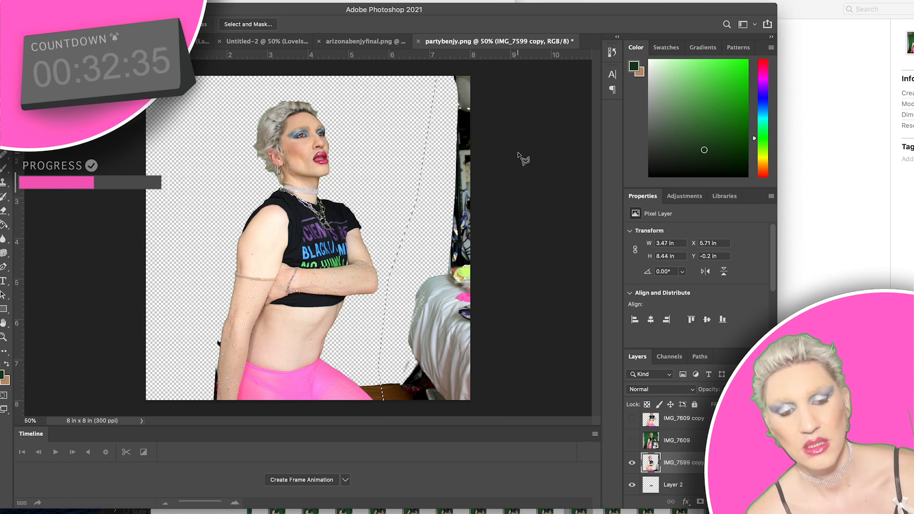
pyautogui.press('Delete')
pyautogui.press('cmd+d')
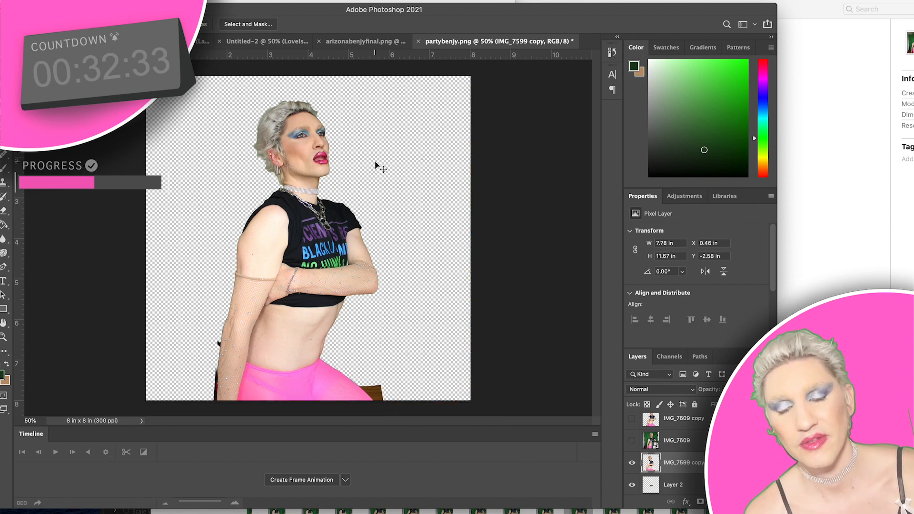
# Lasso the wooden floor scrap along the edge of the pink thigh and delete it.
pyautogui.press('cmd+plus')
pyautogui.press('cmd+plus')
pyautogui.press('cmd+plus')
pyautogui.scroll(-15, 381, 168)
pyautogui.hscroll(3, 381, 168)
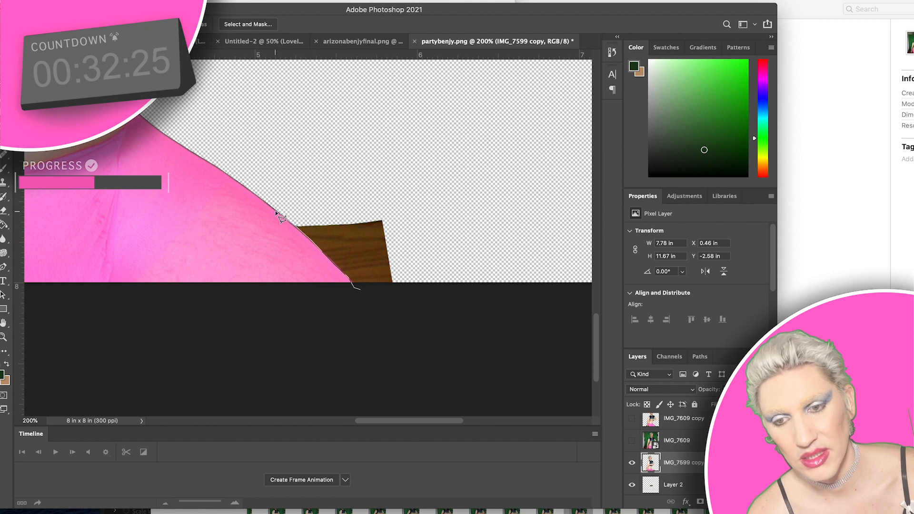
pyautogui.moveTo(280, 214)
pyautogui.mouseDown()
pyautogui.moveTo(407, 115)
pyautogui.moveTo(440, 123)
pyautogui.moveTo(469, 175)
pyautogui.moveTo(459, 304)
pyautogui.mouseUp()
pyautogui.press('Delete')
# Remove the dark strip along the outer edge of the lower fishnet forearm, following the arm's contour with a lasso selection.
pyautogui.hscroll(-10, 279, 320)
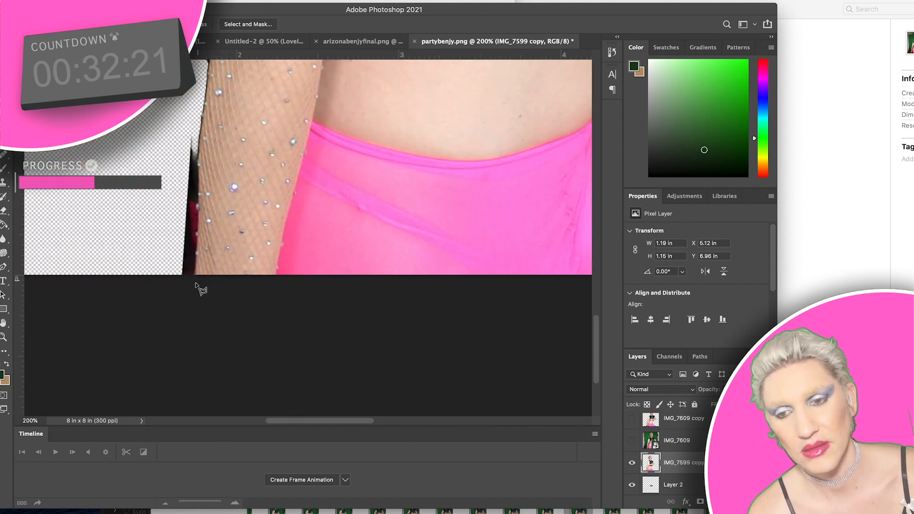
pyautogui.hscroll(2, 198, 279)
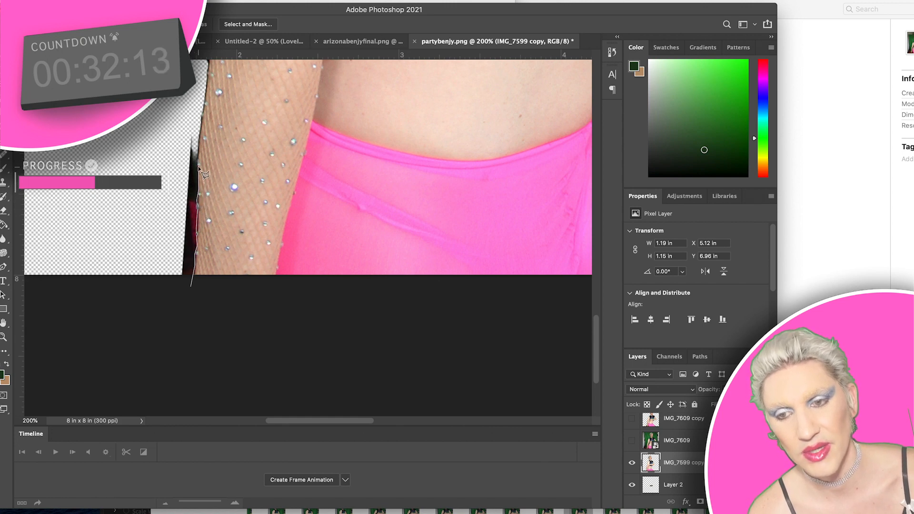
pyautogui.click(92, 337)
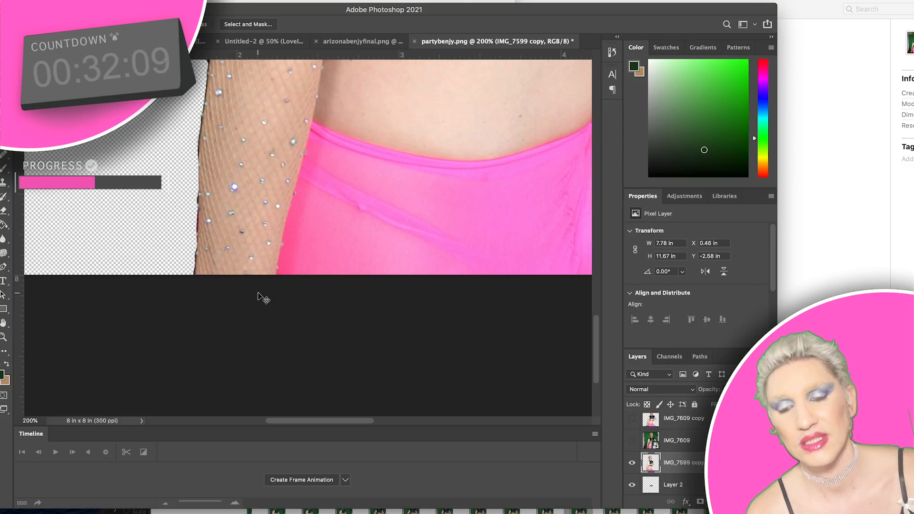
# Outline the small black fragment beside the fishnet forearm with a polygonal selection and delete it.
pyautogui.press('super+minus')
pyautogui.press('super+minus')
pyautogui.press('super+minus')
pyautogui.press('super+minus')
pyautogui.press('super+equal')
pyautogui.press('super+equal')
pyautogui.press('super+equal')
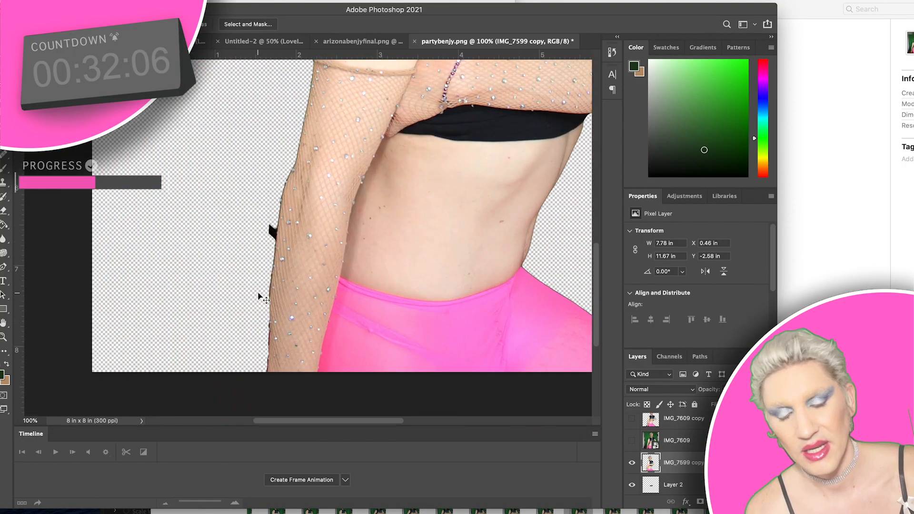
pyautogui.press('super+equal')
pyautogui.click(232, 154)
pyautogui.click(254, 190)
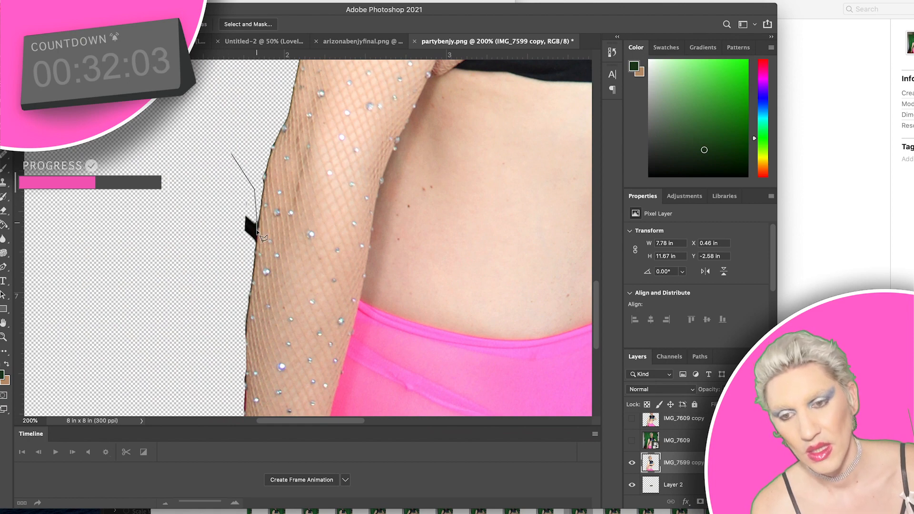
pyautogui.click(254, 254)
pyautogui.doubleClick(202, 255)
pyautogui.press('Delete')
pyautogui.scroll(8, 307, 183)
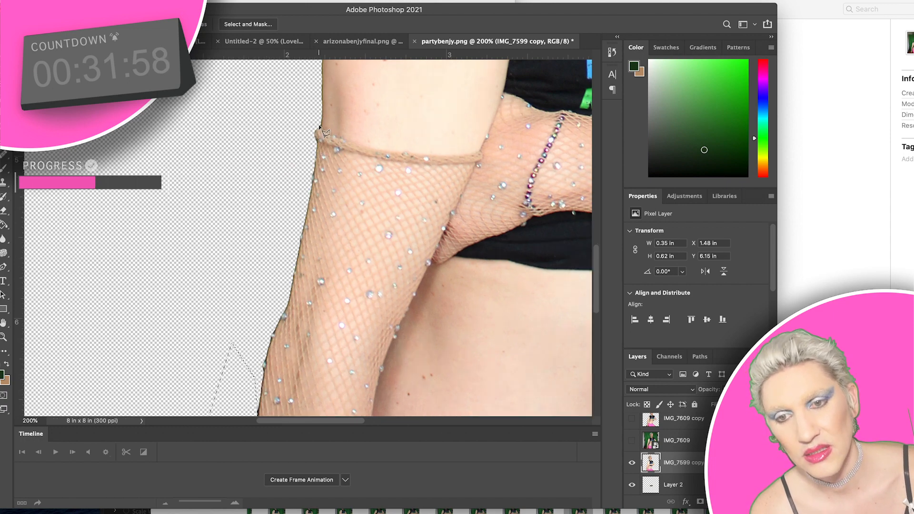
pyautogui.click(319, 117)
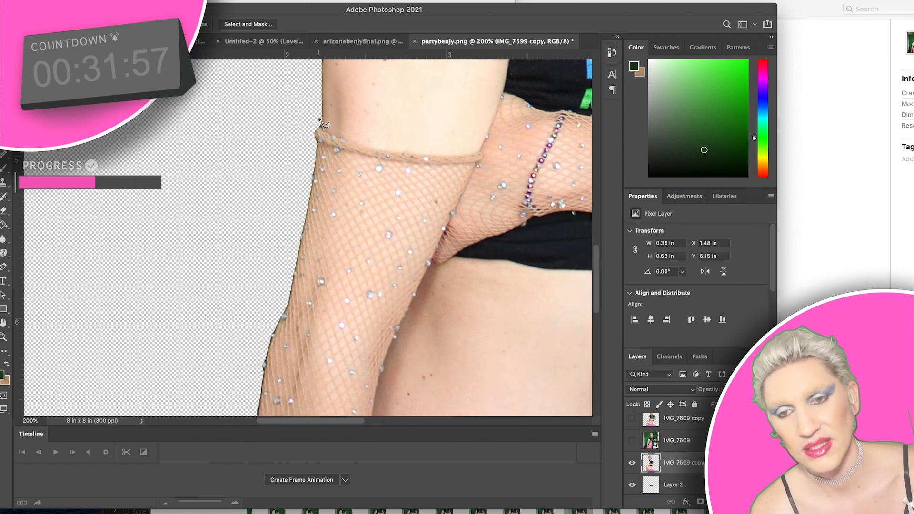
pyautogui.scroll(5, 319, 117)
pyautogui.doubleClick(318, 118)
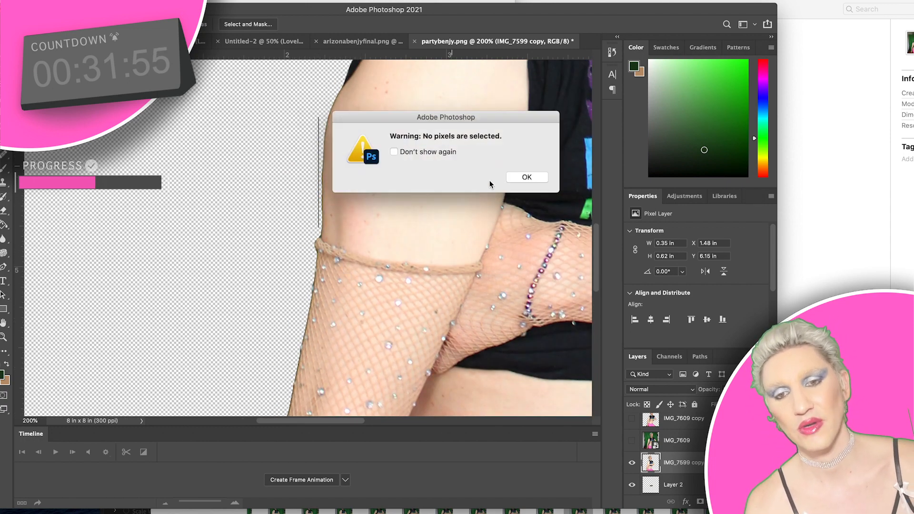
pyautogui.click(516, 180)
# Check the whole cutout and toggle the visibility of Layer 1 to compare it with the earlier figure.
pyautogui.press('super+minus')
pyautogui.press('super+minus')
pyautogui.press('super+minus')
pyautogui.press('super+minus')
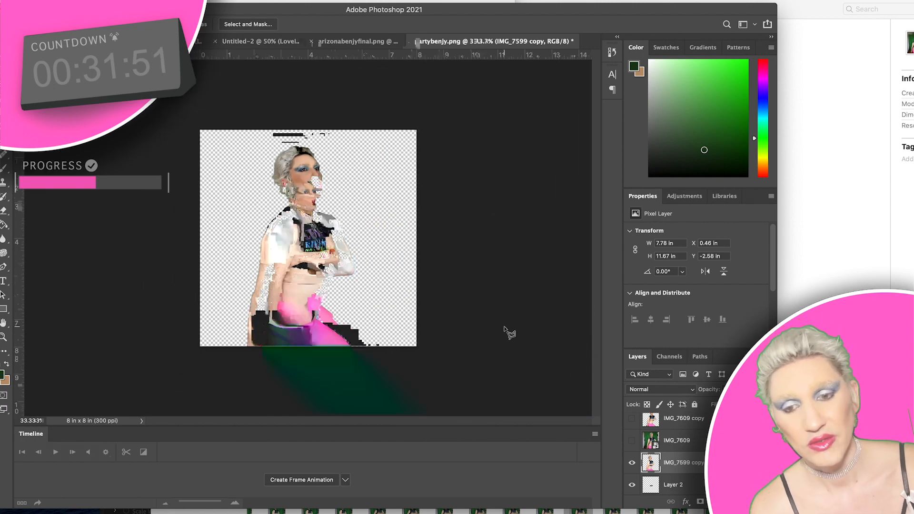
pyautogui.press('super+plus')
pyautogui.scroll(-3, 633, 470)
pyautogui.scroll(-2, 633, 470)
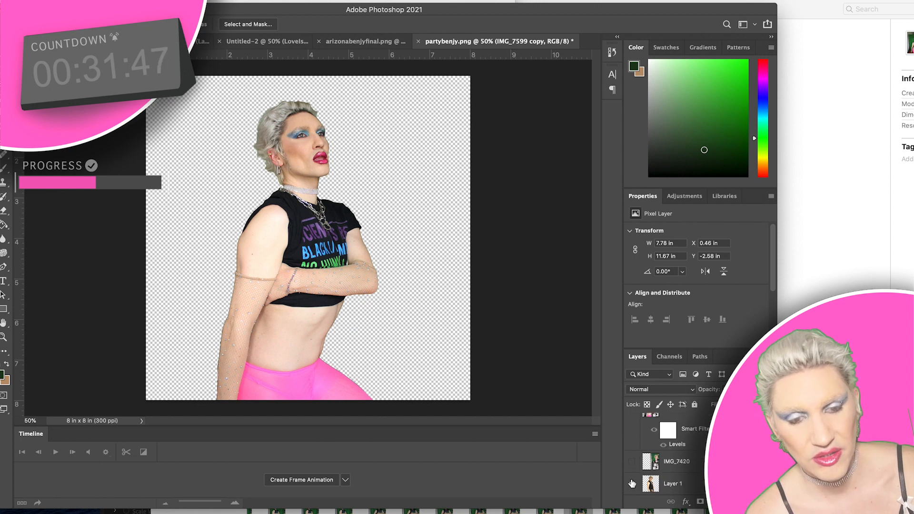
pyautogui.click(631, 483)
pyautogui.click(632, 483)
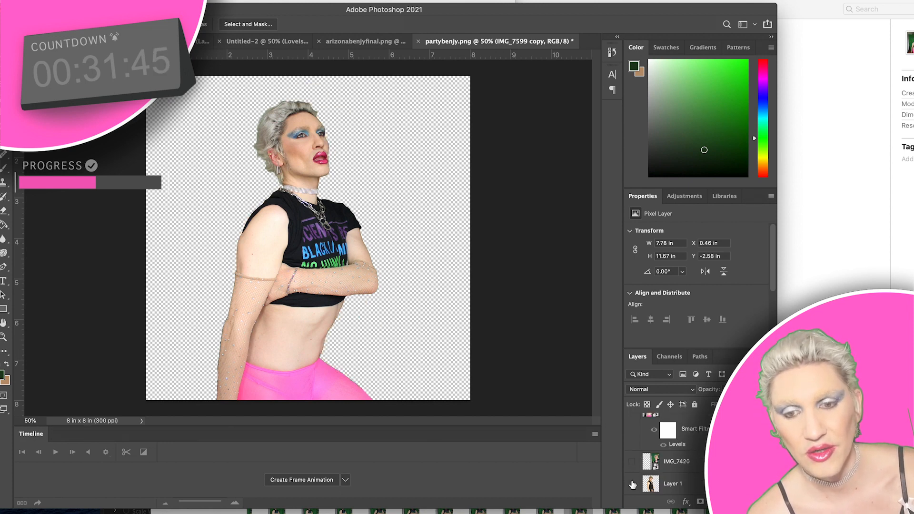
pyautogui.scroll(5, 702, 461)
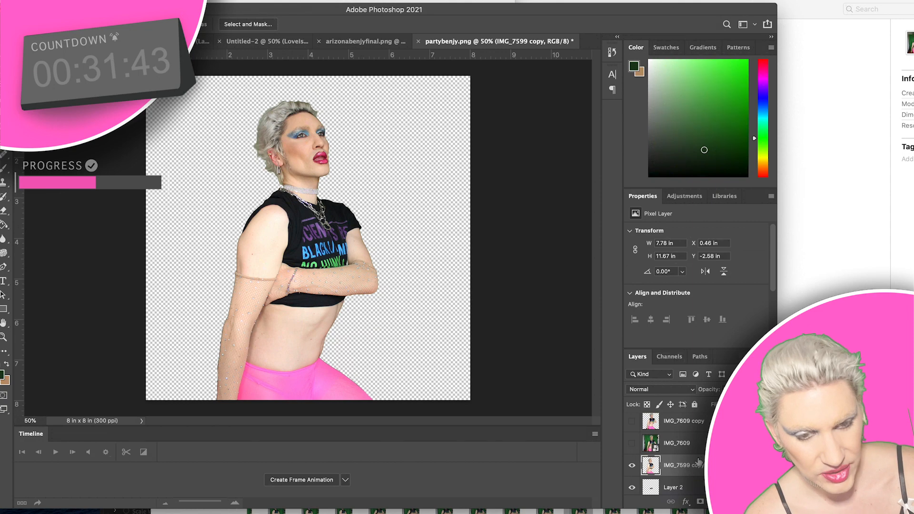
# Lighten both eyes on the IMG_7599 copy with the Dodge tool, using a brush adjusted for the eye area.
pyautogui.press('super+plus')
pyautogui.press('super+plus')
pyautogui.press('super+plus')
pyautogui.scroll(8, 428, 293)
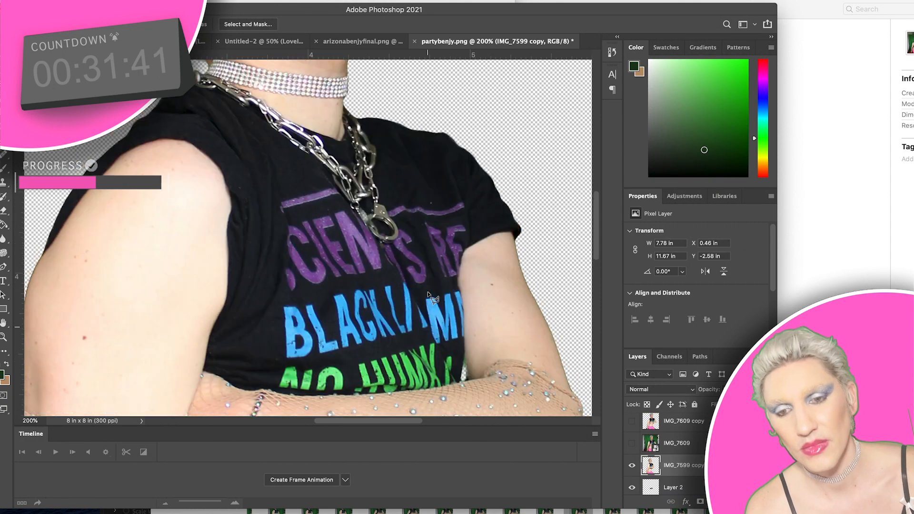
pyautogui.scroll(3, 428, 293)
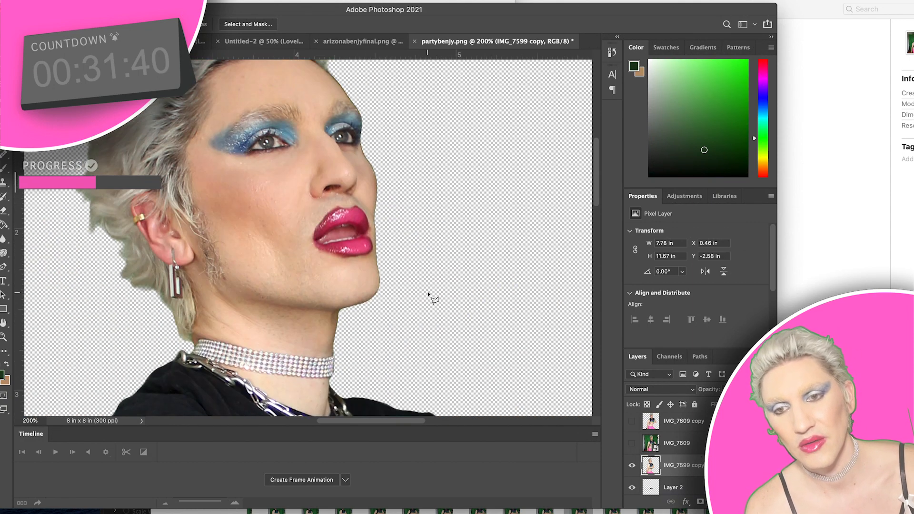
pyautogui.click(4, 252)
pyautogui.click(22, 252)
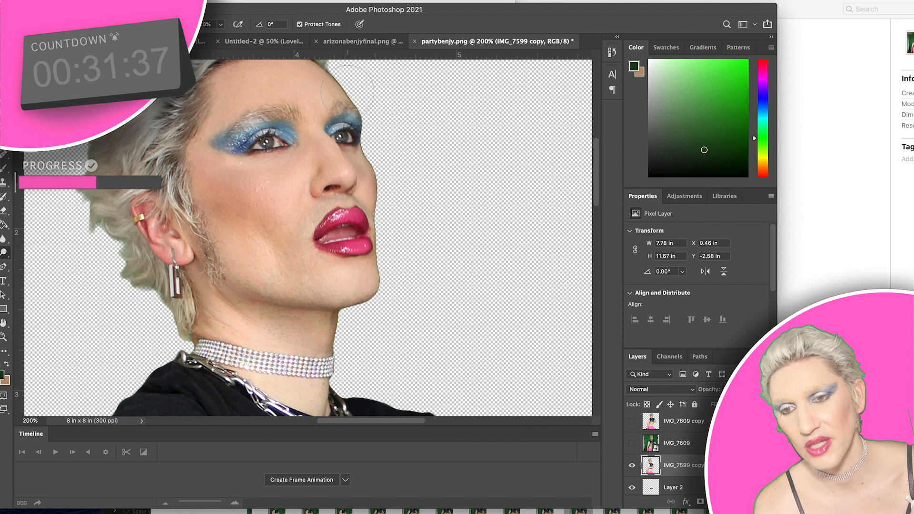
pyautogui.click(49, 24)
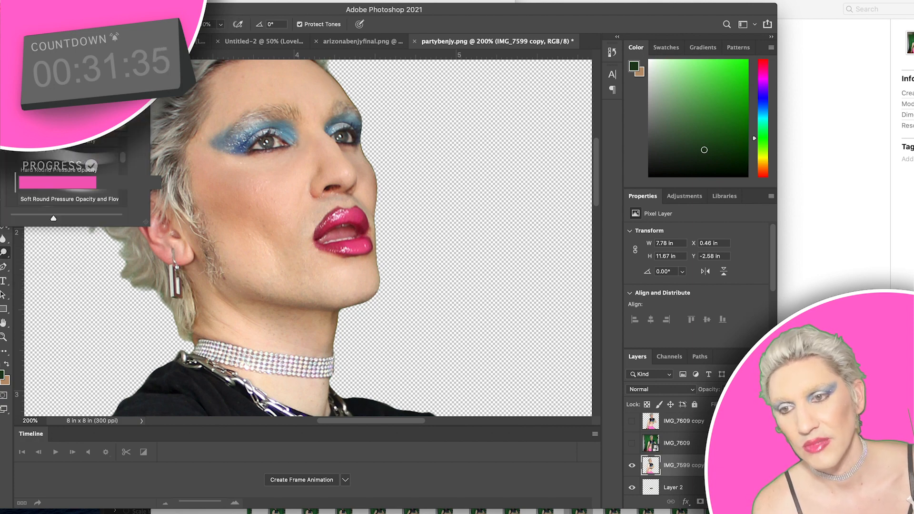
pyautogui.click(263, 143)
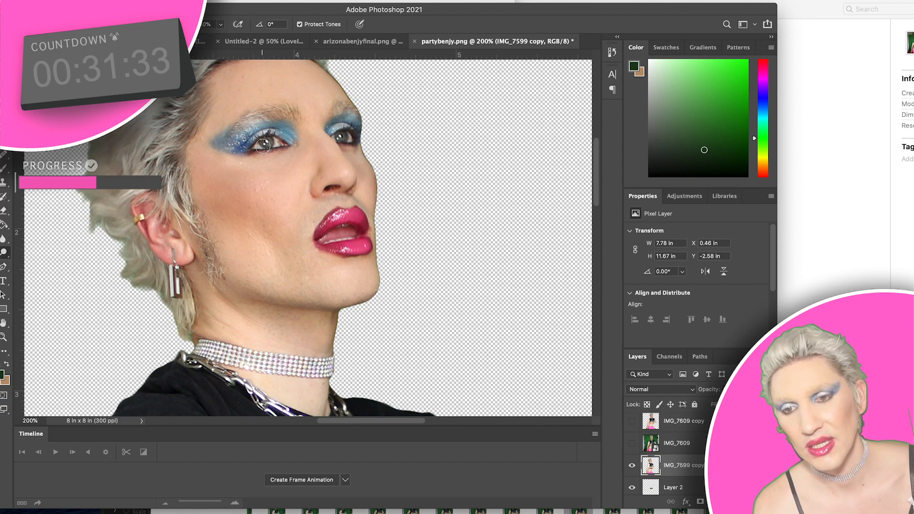
pyautogui.moveTo(342, 136); pyautogui.dragTo(344, 137)
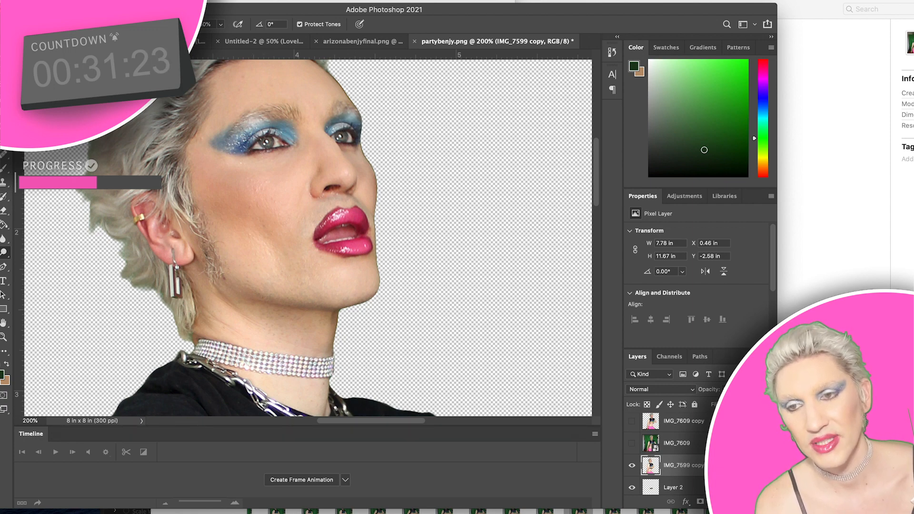
# Readjust the Dodge brush and lighten the blue eyeshadow and the skin under the eye.
pyautogui.click(48, 24)
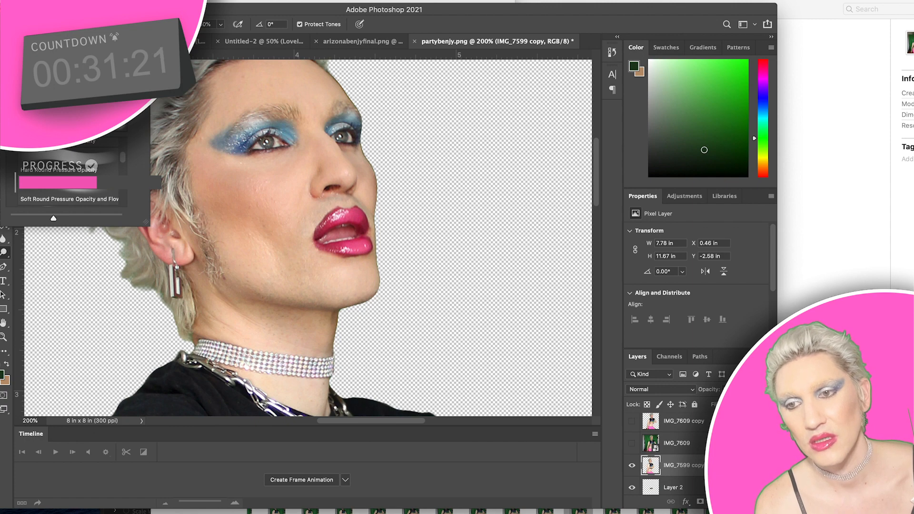
pyautogui.click(260, 126)
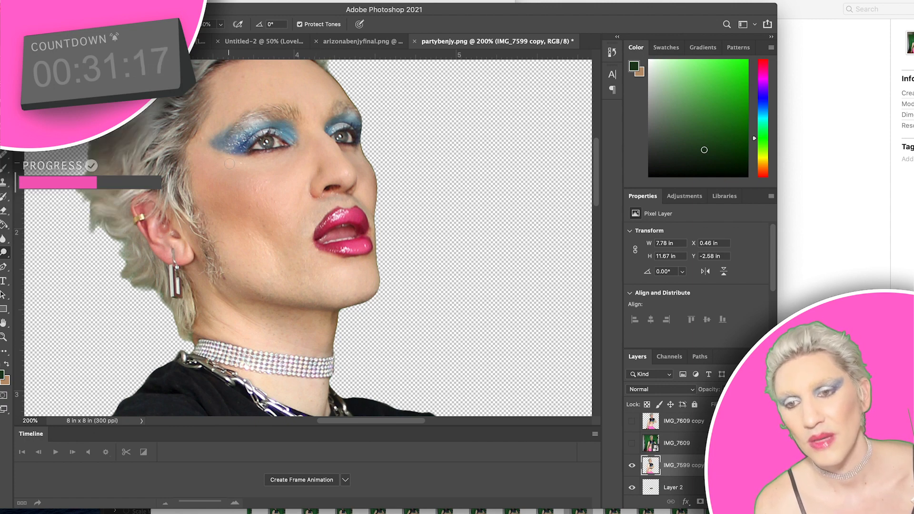
pyautogui.click(47, 25)
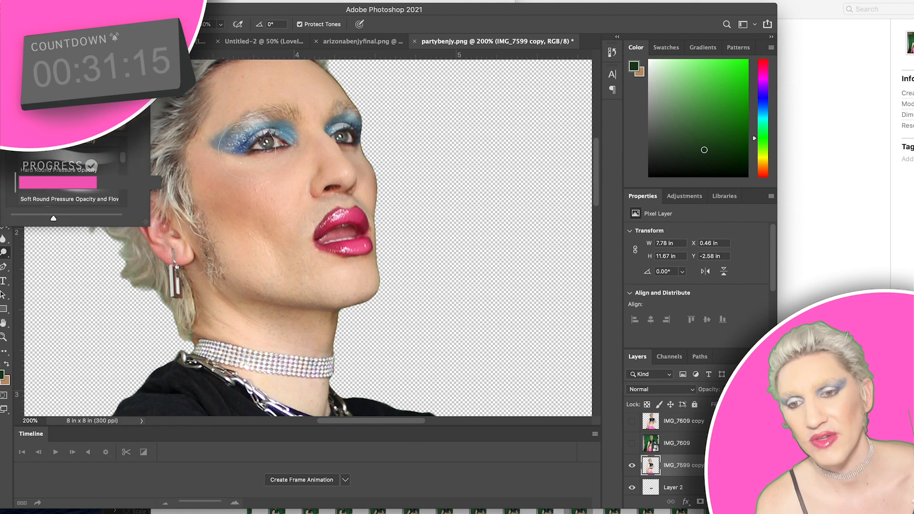
pyautogui.click(282, 175)
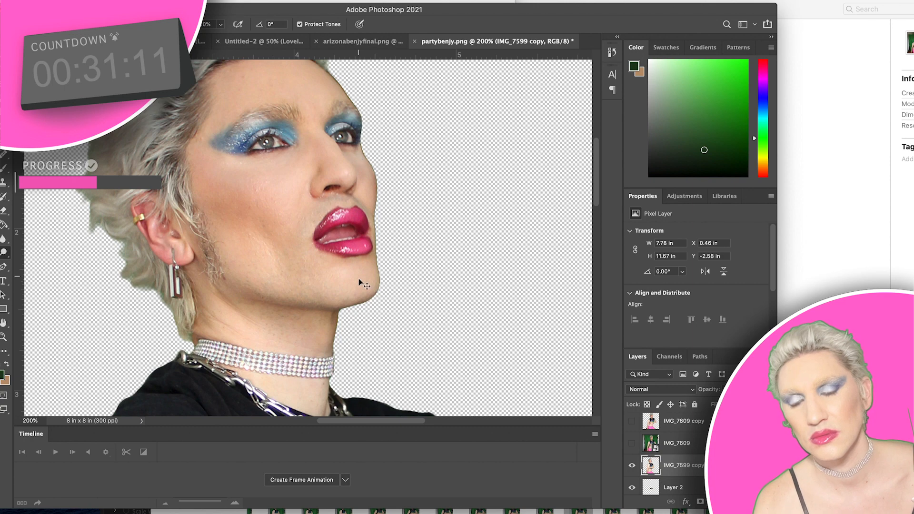
# Readjust the Dodge brush and lighten the hair above the forehead.
pyautogui.scroll(3, 404, 252)
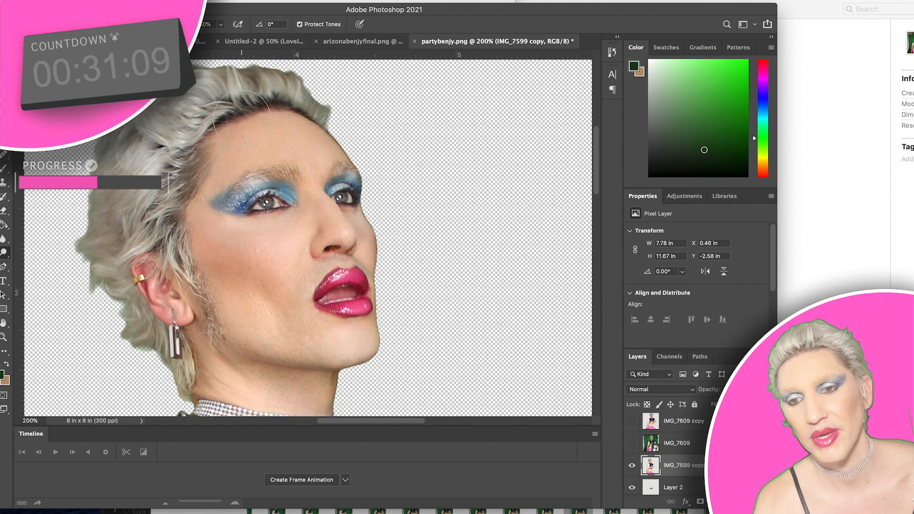
pyautogui.click(42, 24)
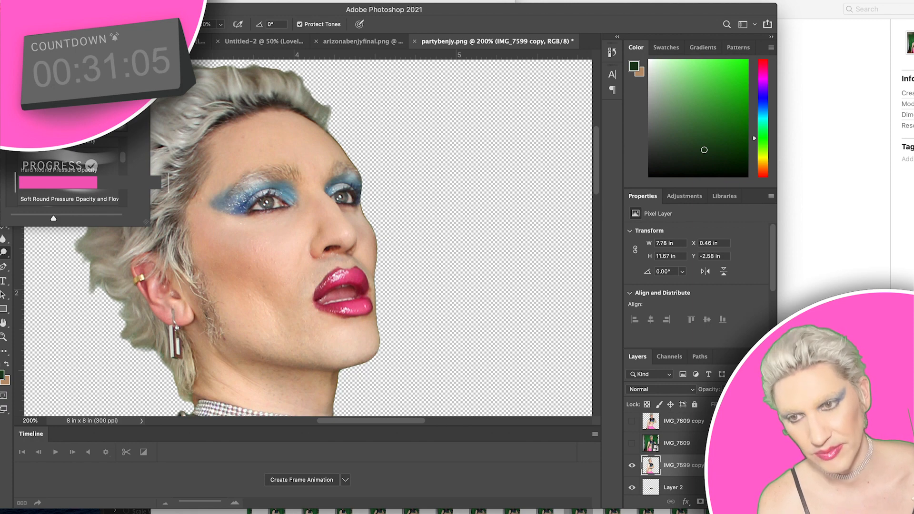
pyautogui.click(288, 86)
pyautogui.click(263, 81)
pyautogui.click(231, 90)
pyautogui.click(209, 107)
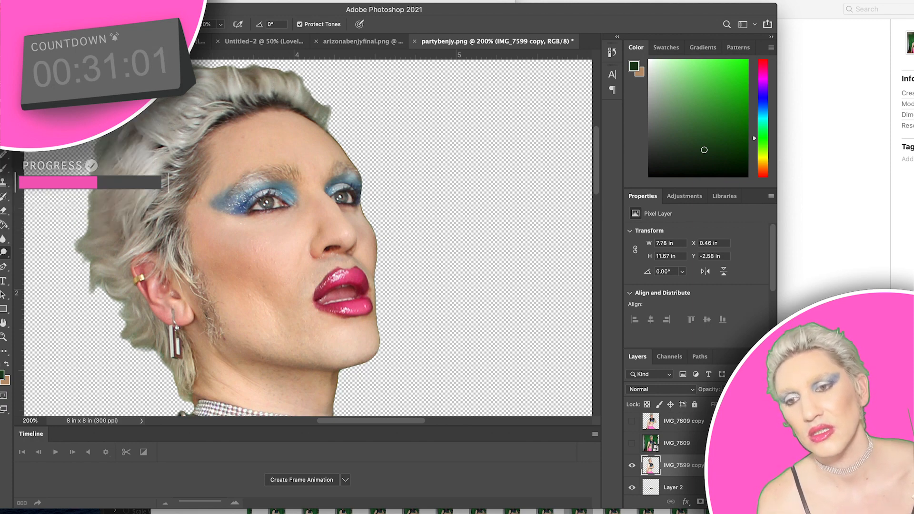
# Dodge the hair at the side and back of the head, down to the nape around the earring.
pyautogui.click(138, 163)
pyautogui.click(147, 166)
pyautogui.moveTo(145, 228); pyautogui.dragTo(129, 239)
pyautogui.click(110, 260)
pyautogui.click(138, 196)
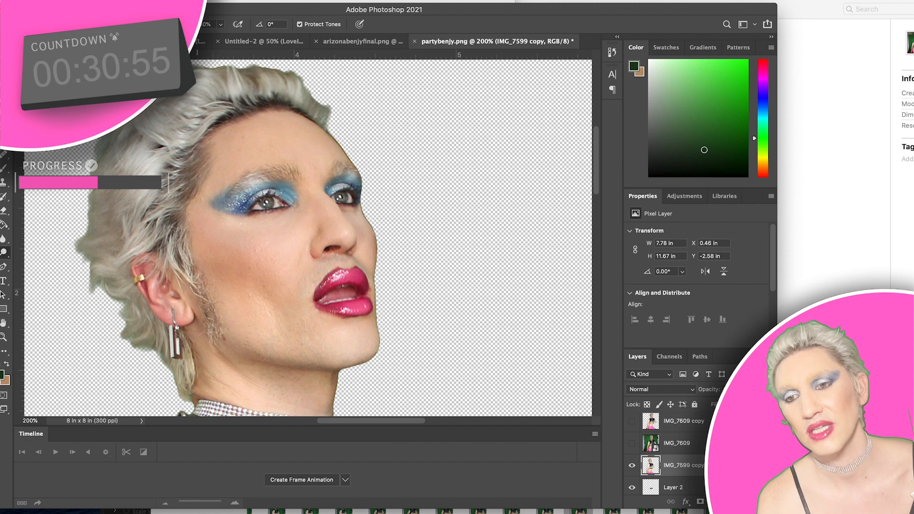
pyautogui.click(258, 76)
pyautogui.click(184, 376)
pyautogui.moveTo(179, 344); pyautogui.dragTo(171, 342)
# Brighten the silver chain necklace along both sides of the neckline with Dodge strokes.
pyautogui.scroll(-6, 172, 342)
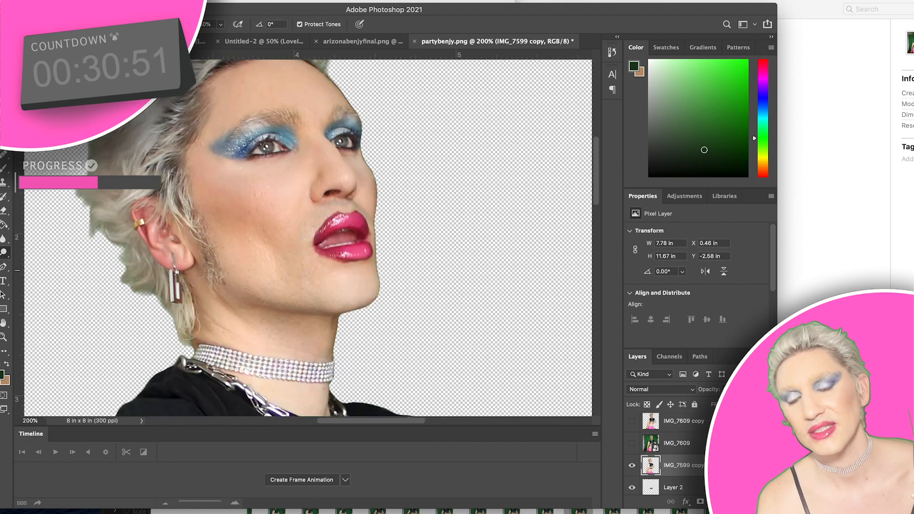
pyautogui.scroll(-3, 288, 314)
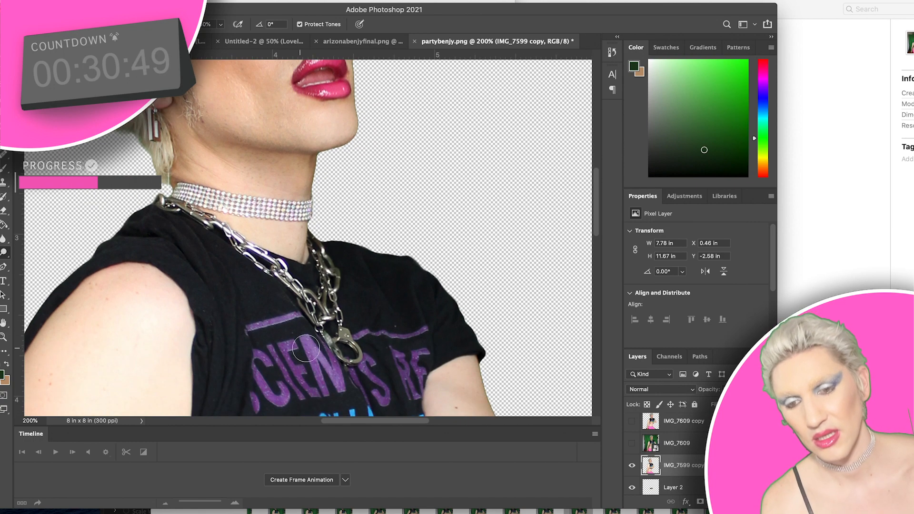
pyautogui.moveTo(337, 267)
pyautogui.mouseDown()
pyautogui.moveTo(323, 269)
pyautogui.moveTo(314, 309)
pyautogui.moveTo(340, 303)
pyautogui.mouseUp()
pyautogui.moveTo(265, 268)
pyautogui.mouseDown()
pyautogui.moveTo(212, 246)
pyautogui.moveTo(173, 204)
pyautogui.mouseUp()
pyautogui.scroll(-5, 173, 204)
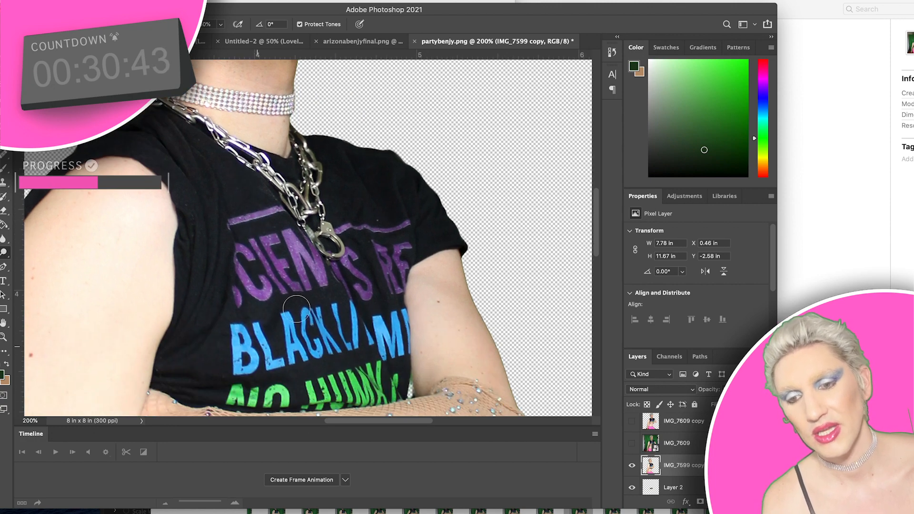
# Resize the Dodge brush and lighten the skin along the upper arm and the fishnet-covered forearm down to the hand.
pyautogui.scroll(-12, 379, 276)
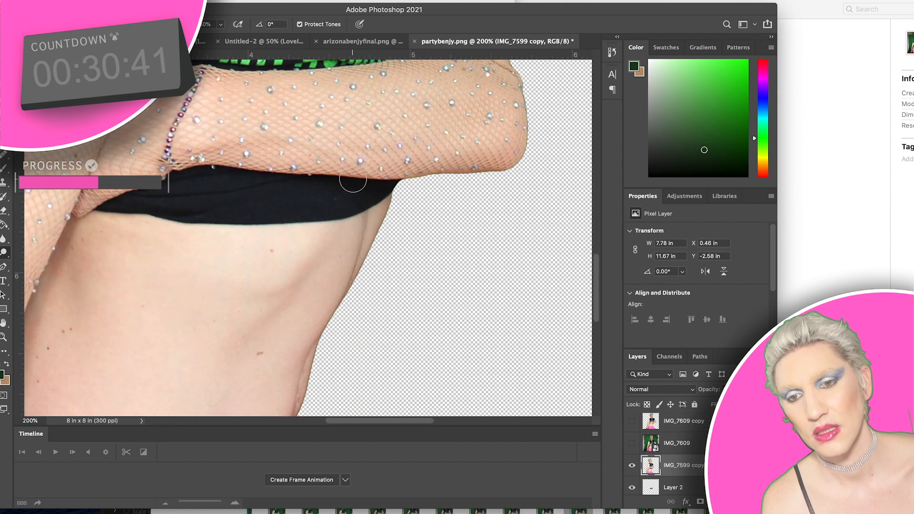
pyautogui.press('super+minus')
pyautogui.press('super+minus')
pyautogui.press('super+minus')
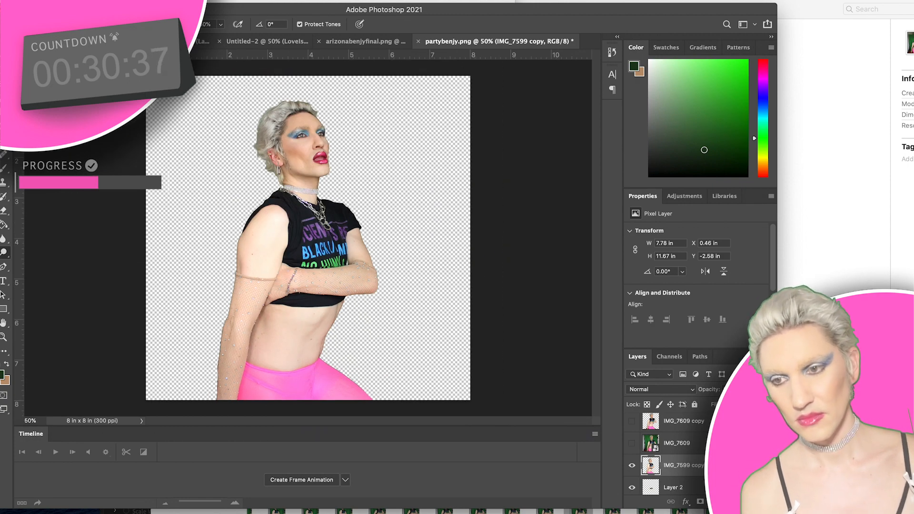
pyautogui.click(43, 24)
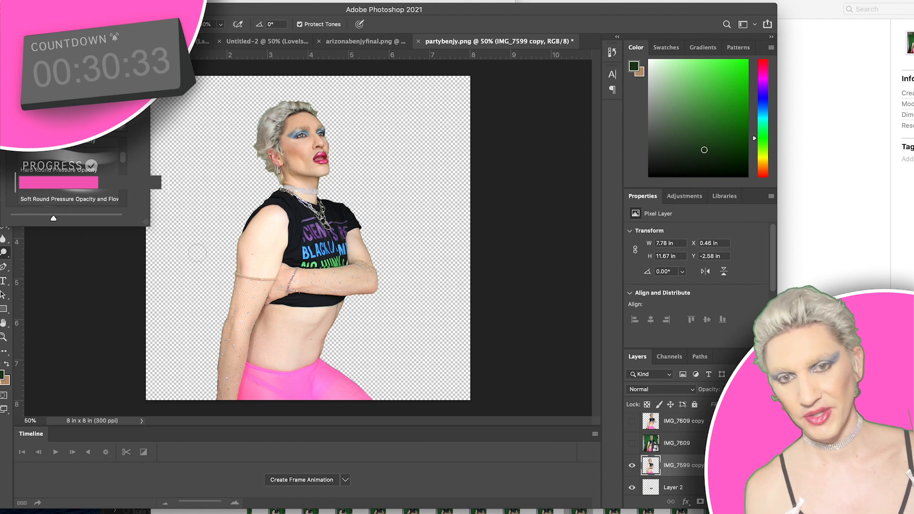
pyautogui.moveTo(276, 223); pyautogui.dragTo(228, 399)
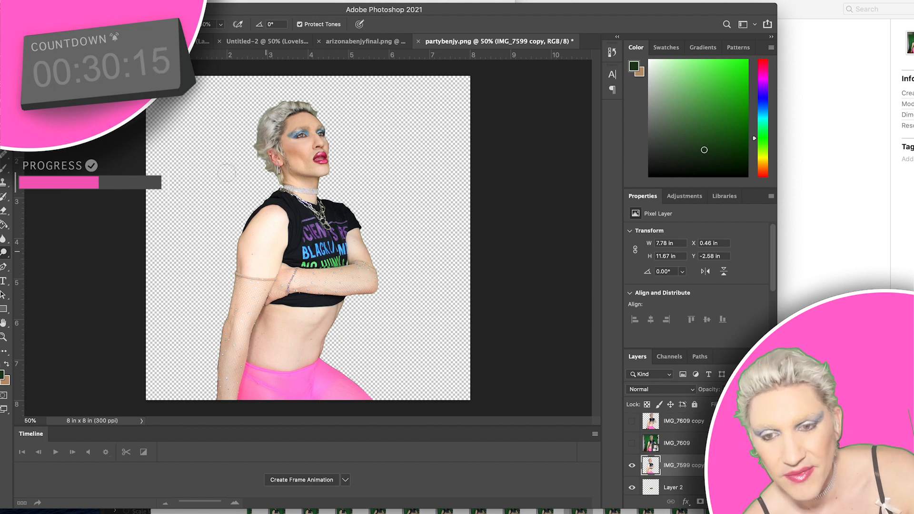
pyautogui.click(48, 25)
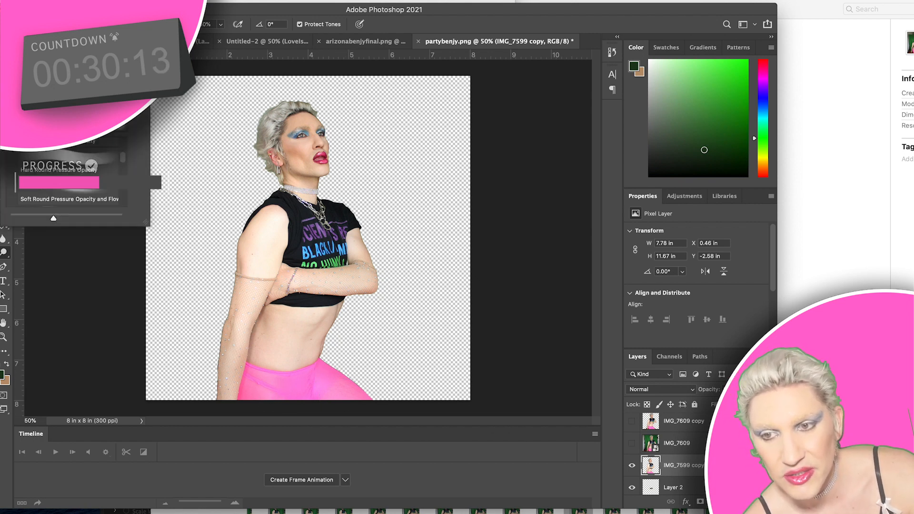
pyautogui.click(260, 385)
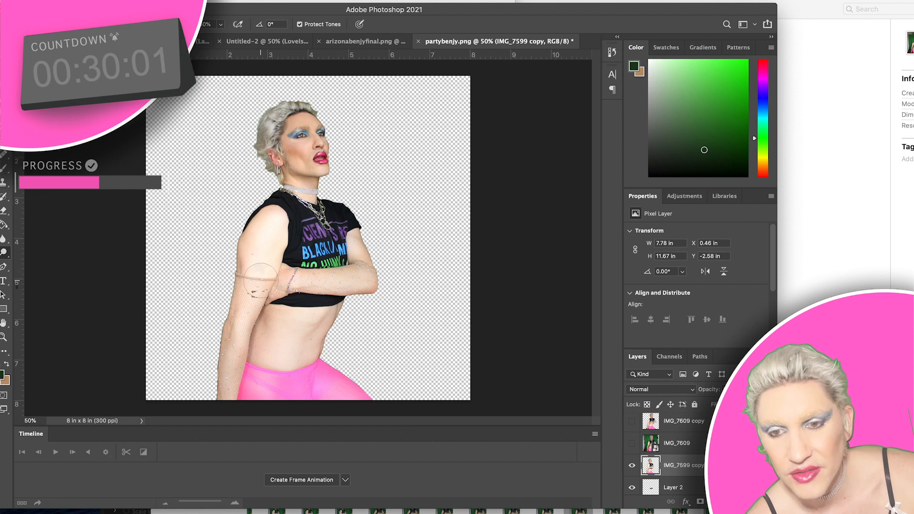
# Use the Burn tool with an adjusted brush to deepen the shading on the bare midriff and the side of the face.
pyautogui.click(5, 255)
pyautogui.click(19, 262)
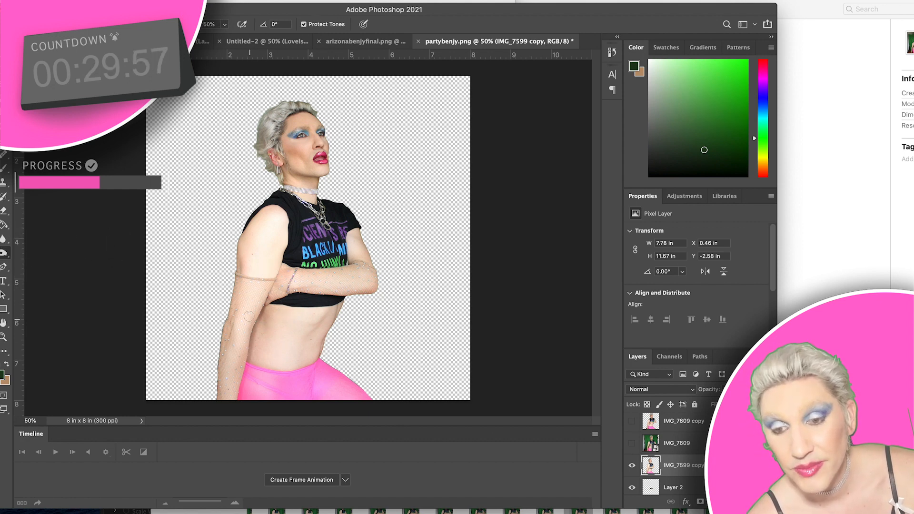
pyautogui.click(38, 24)
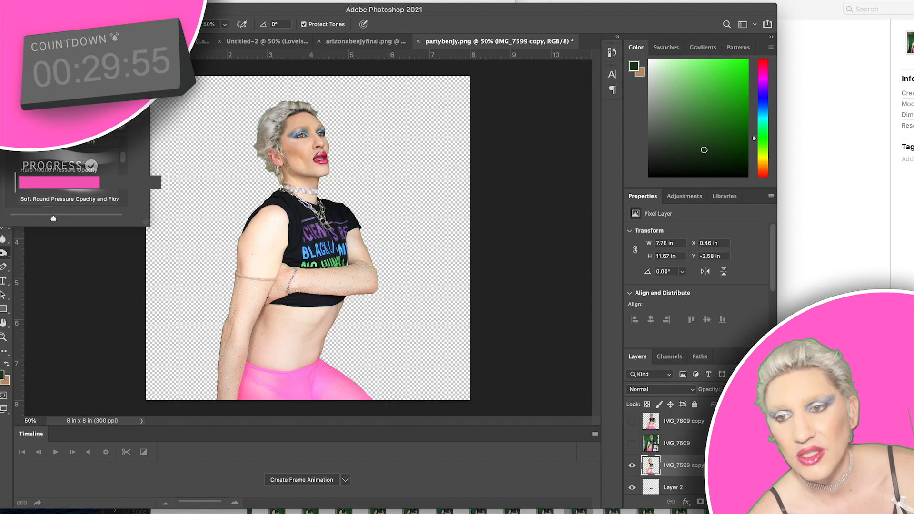
pyautogui.click(272, 344)
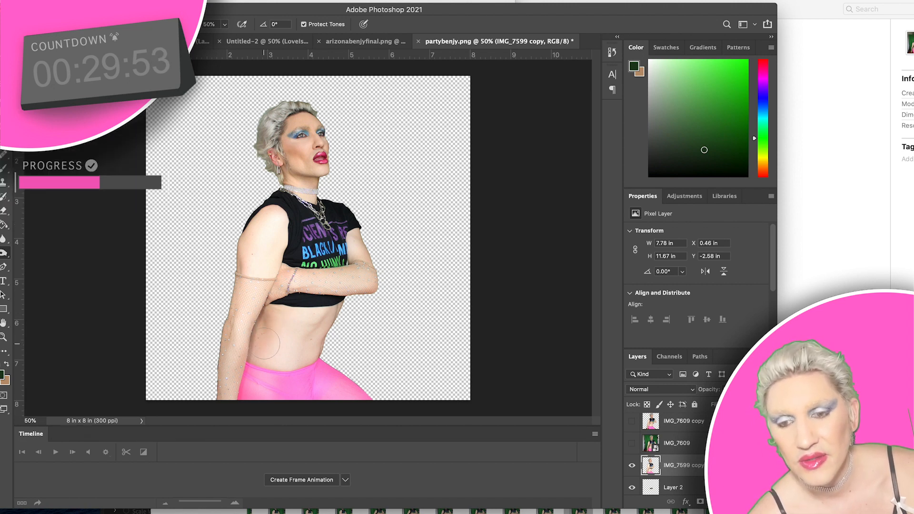
pyautogui.moveTo(264, 343); pyautogui.dragTo(266, 347)
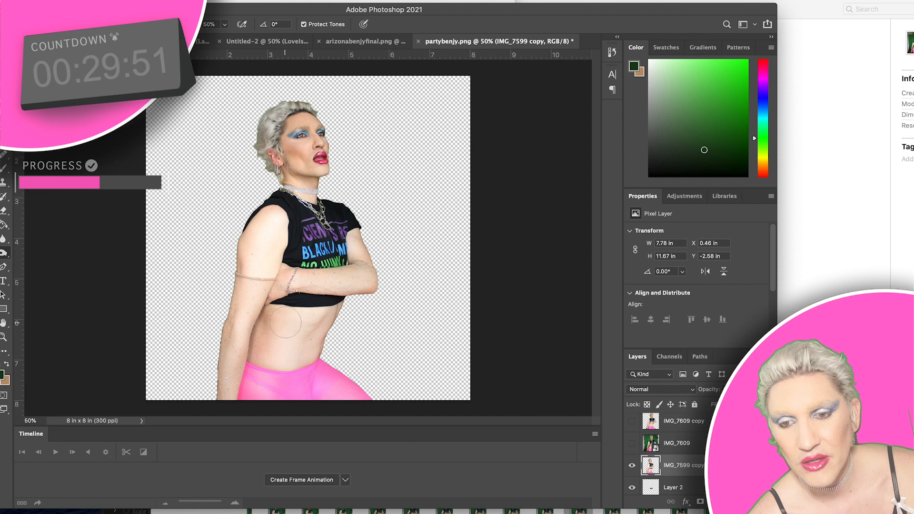
pyautogui.moveTo(271, 327); pyautogui.dragTo(271, 323)
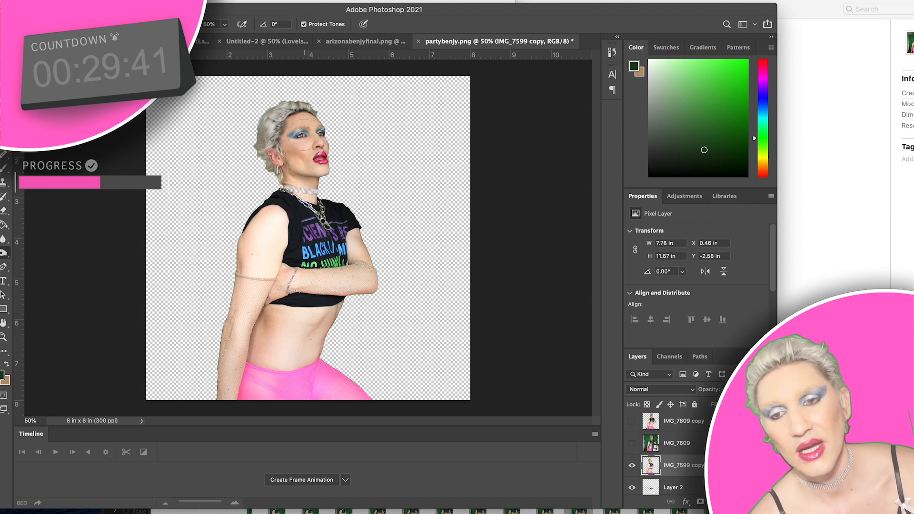
pyautogui.click(50, 24)
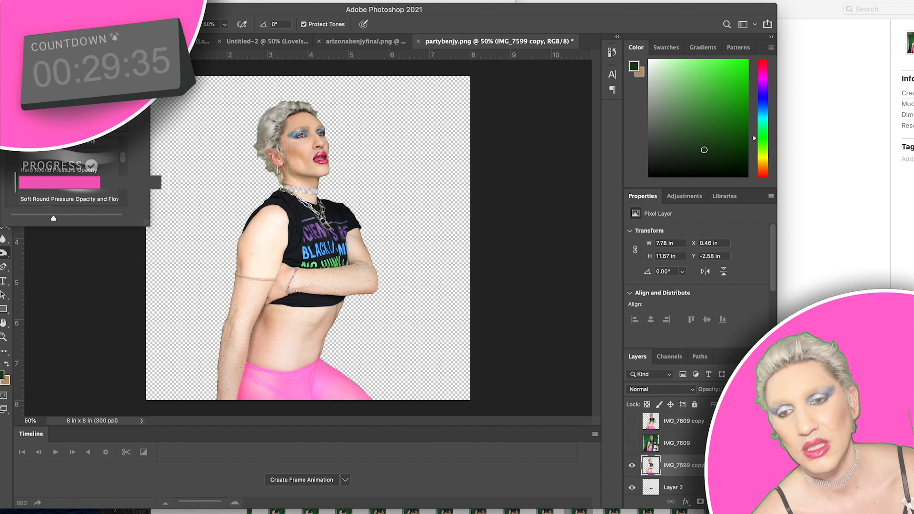
pyautogui.click(284, 146)
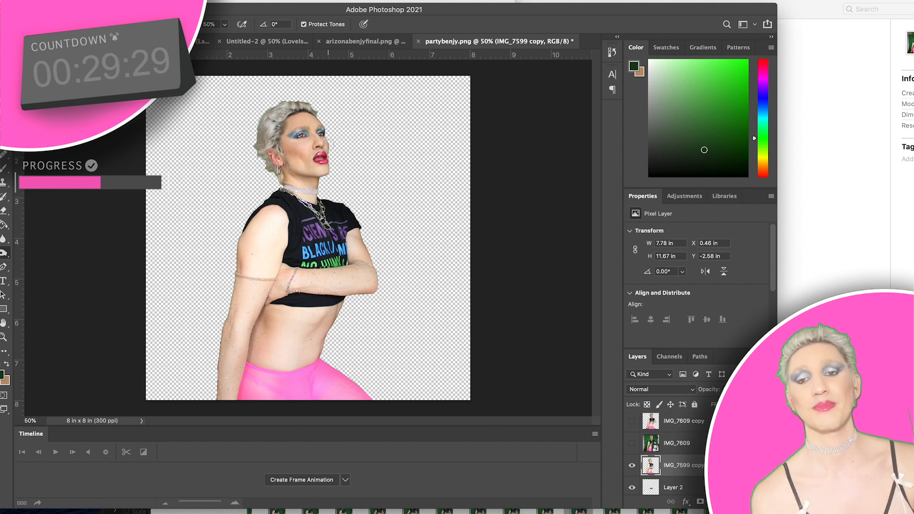
# Use the Sponge tool with an adjusted brush to tone down the yellow in the hair, including around the hairline and sideburn.
pyautogui.click(5, 254)
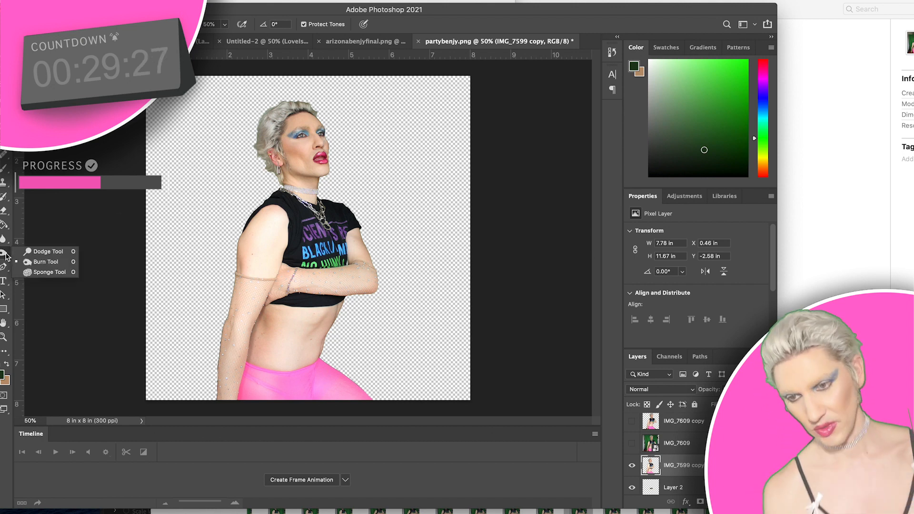
pyautogui.click(36, 272)
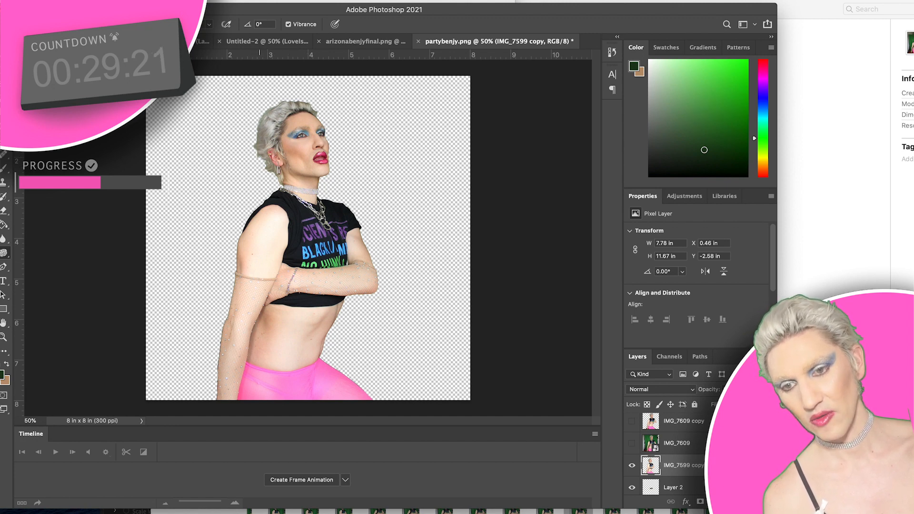
pyautogui.press('super+plus')
pyautogui.press('super+plus')
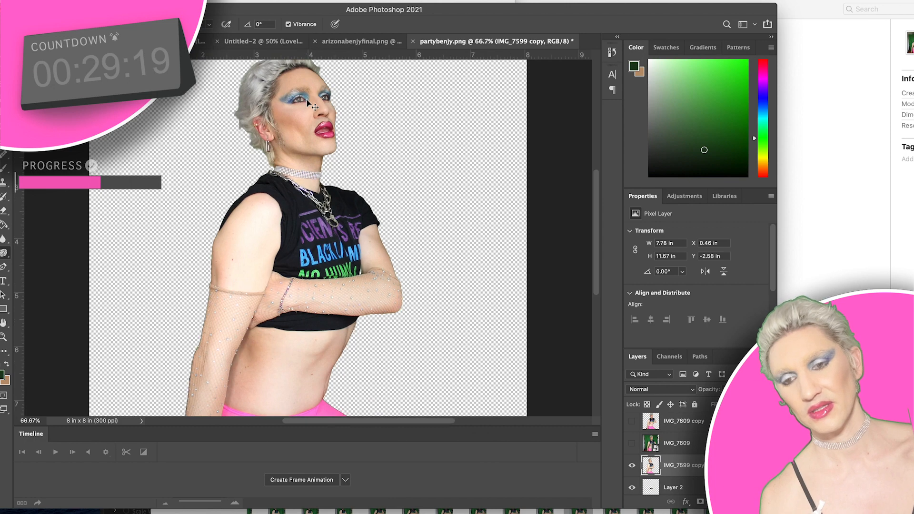
pyautogui.scroll(1, 263, 144)
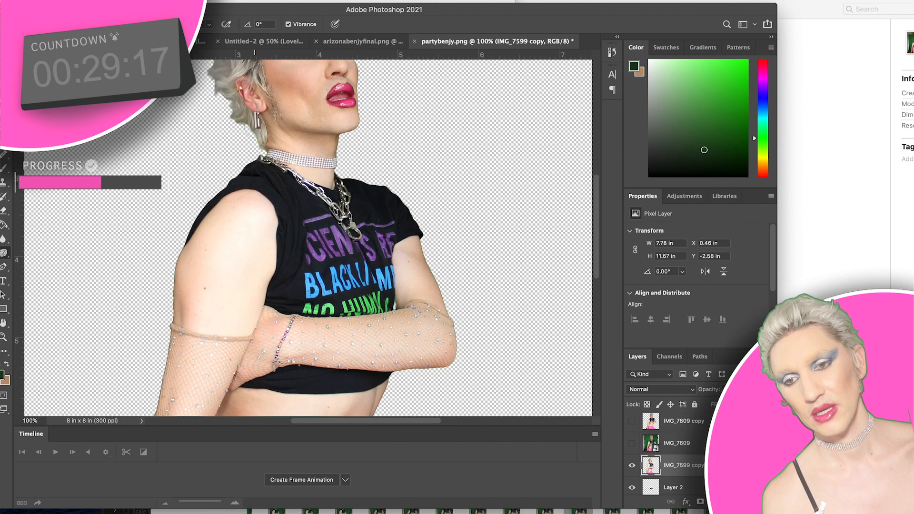
pyautogui.scroll(5, 252, 238)
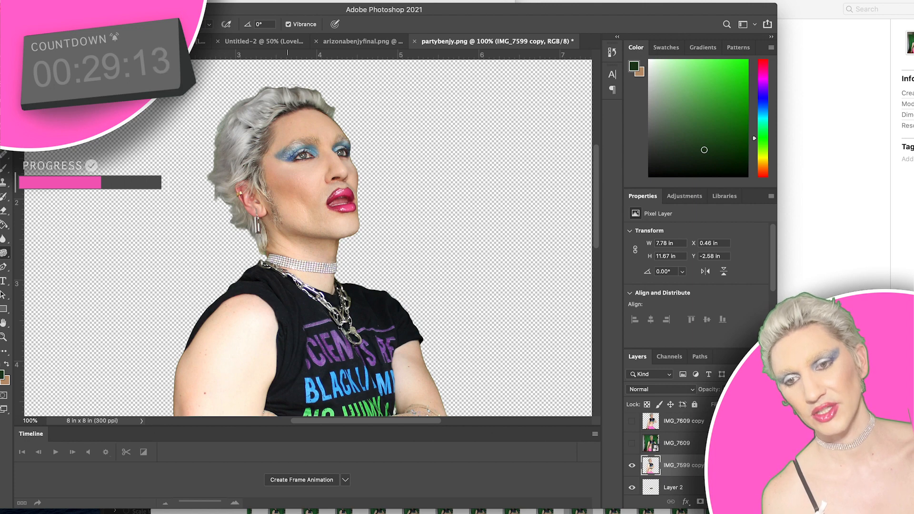
pyautogui.moveTo(334, 130); pyautogui.dragTo(295, 206)
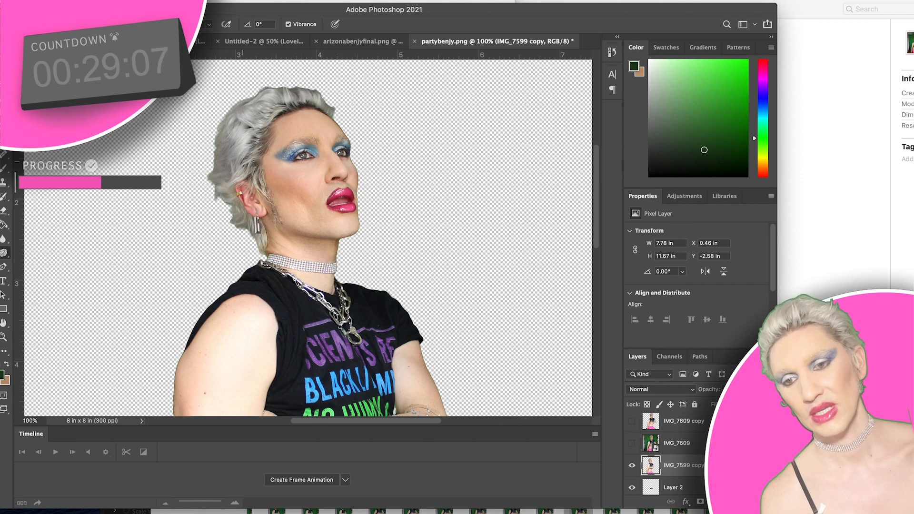
pyautogui.click(43, 24)
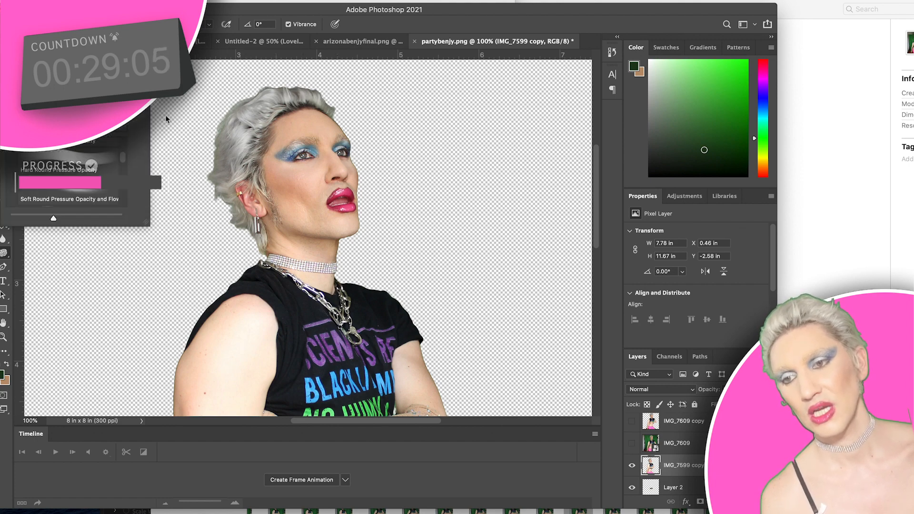
pyautogui.press('Escape')
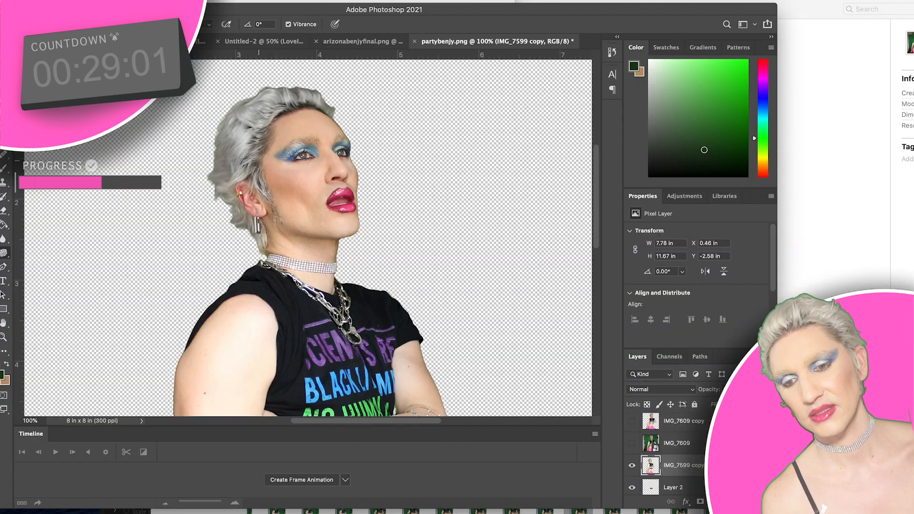
pyautogui.press('super+minus')
pyautogui.press('super+minus')
pyautogui.press('super+minus')
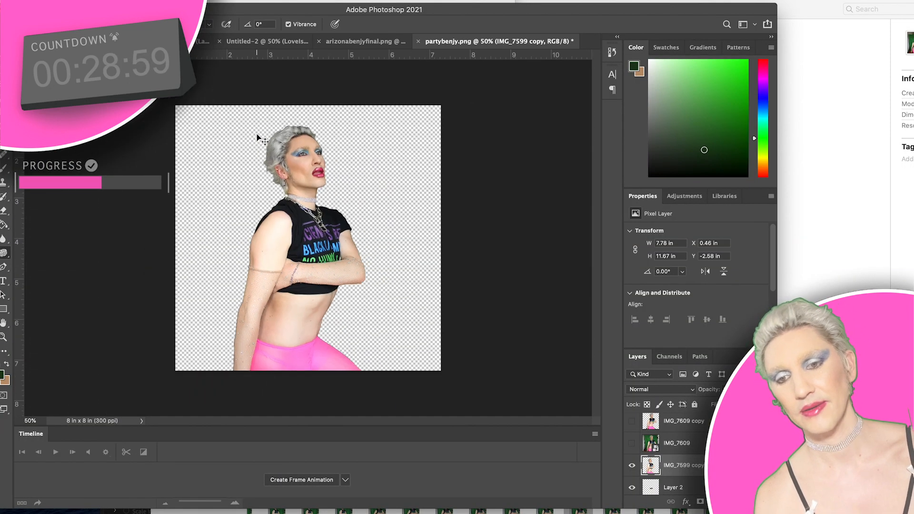
pyautogui.press('super+plus')
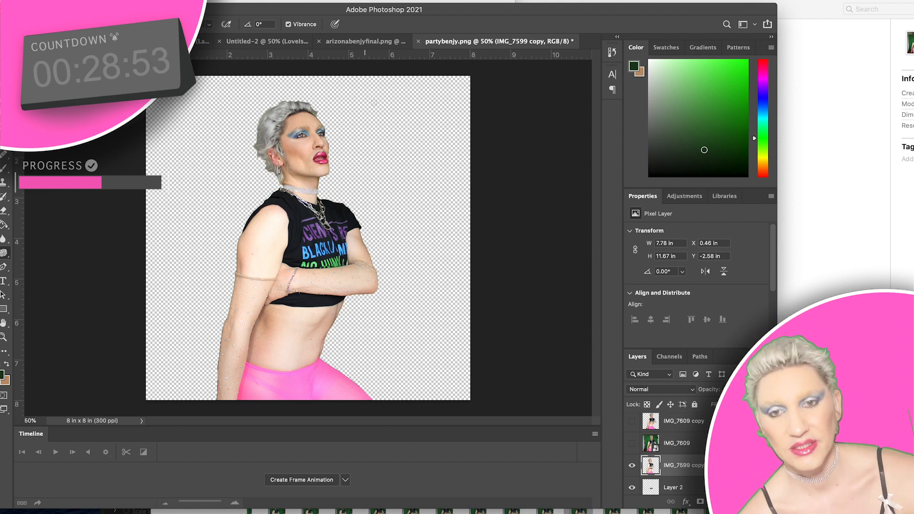
# Switch to Finder and rename the old partybenjy.png by adding "original" before its extension.
pyautogui.click(152, 513)
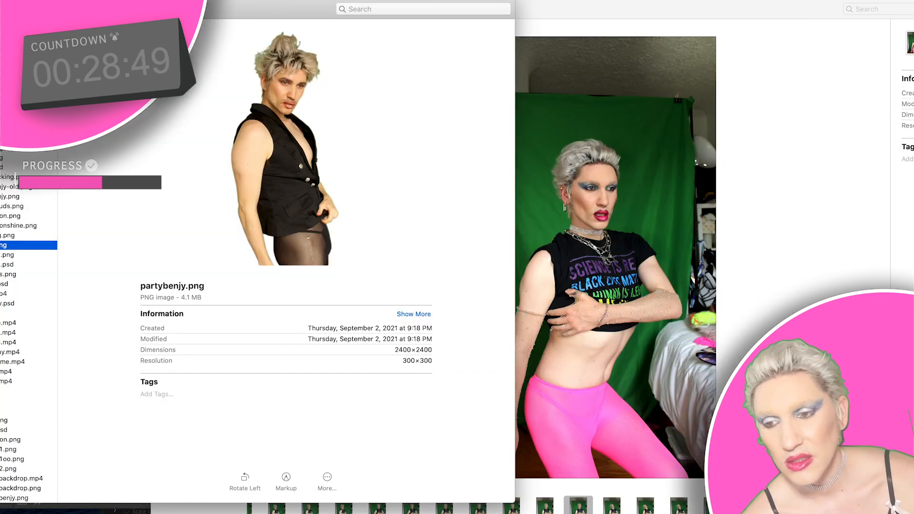
pyautogui.press('BackSpace')
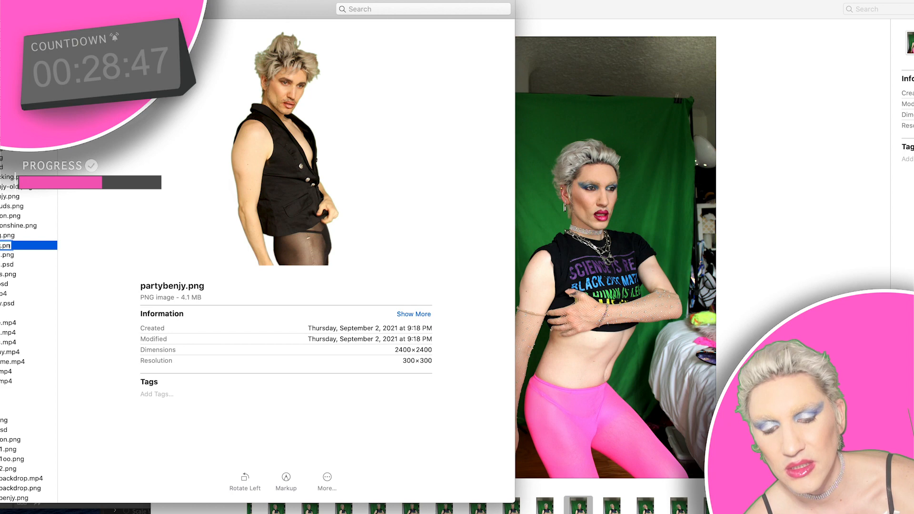
pyautogui.write('eri')
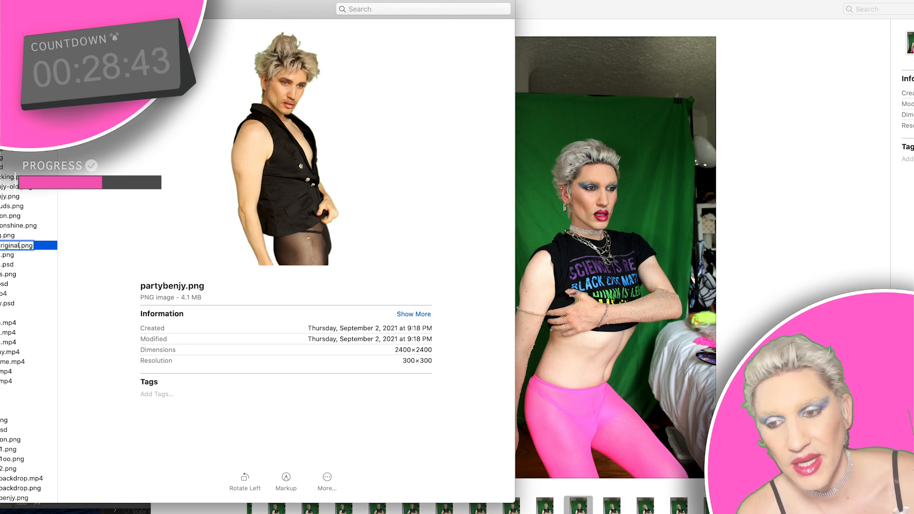
pyautogui.press('Return')
pyautogui.press('Up')
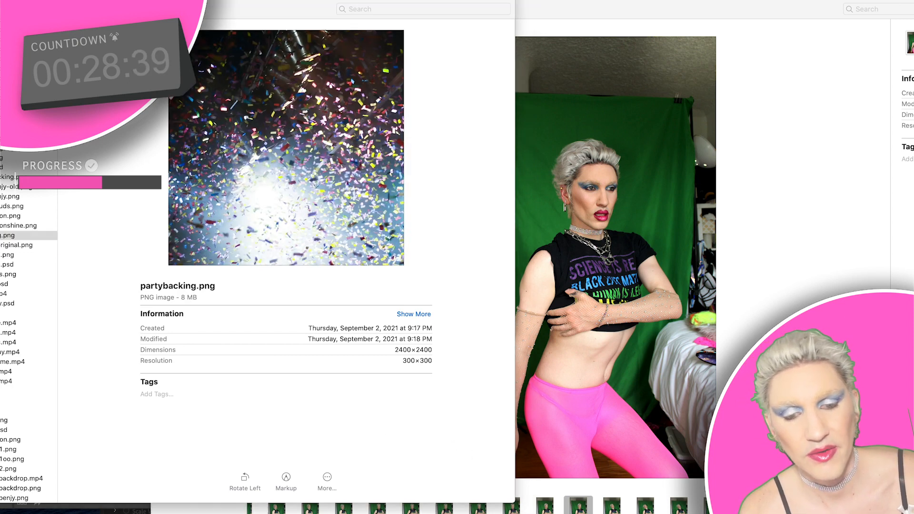
# Switch back to Photoshop and save a PNG copy on the computer as partybenjy.png in 2021 Fall photos, with large file size.
pyautogui.press('super+Tab')
pyautogui.click(46, 1)
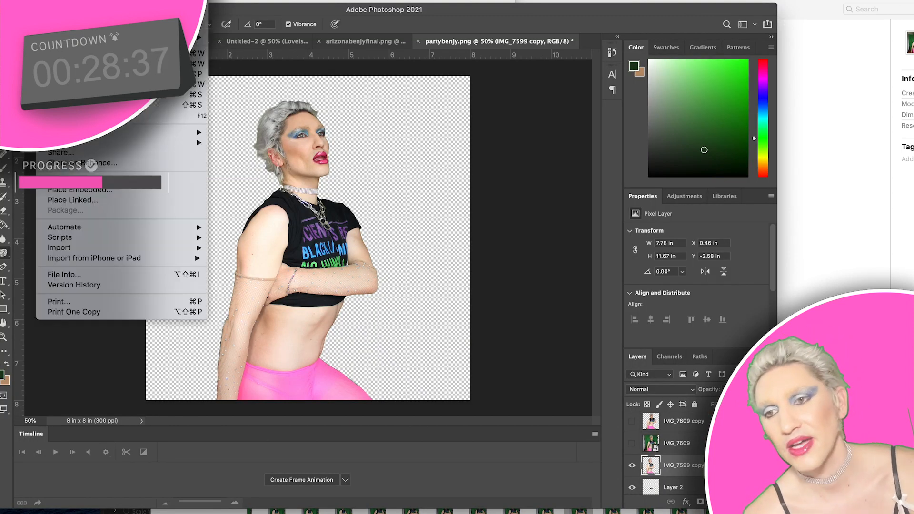
pyautogui.click(86, 106)
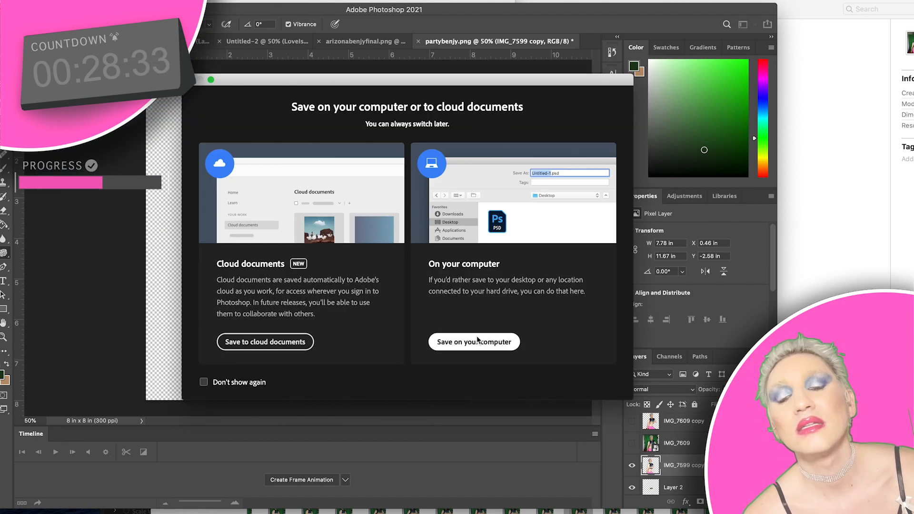
pyautogui.press('Return')
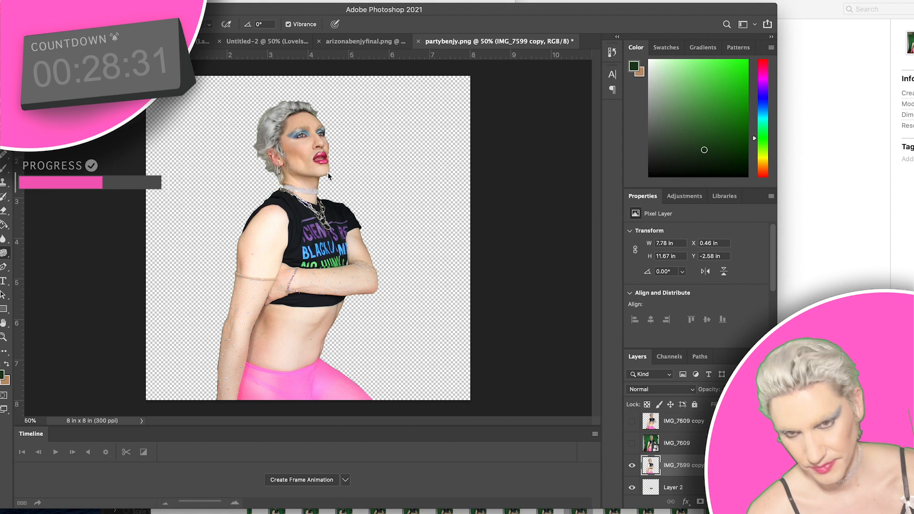
pyautogui.scroll(-5, 363, 162)
pyautogui.scroll(-5, 363, 166)
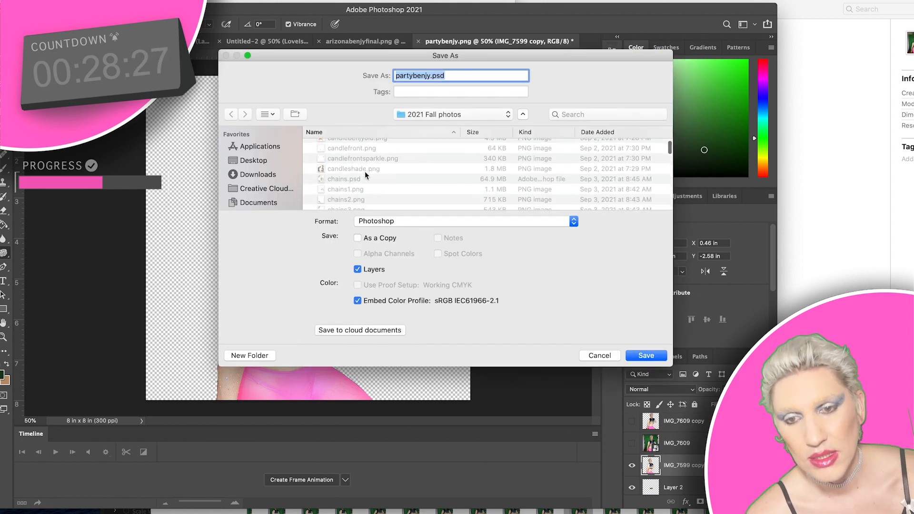
pyautogui.click(439, 221)
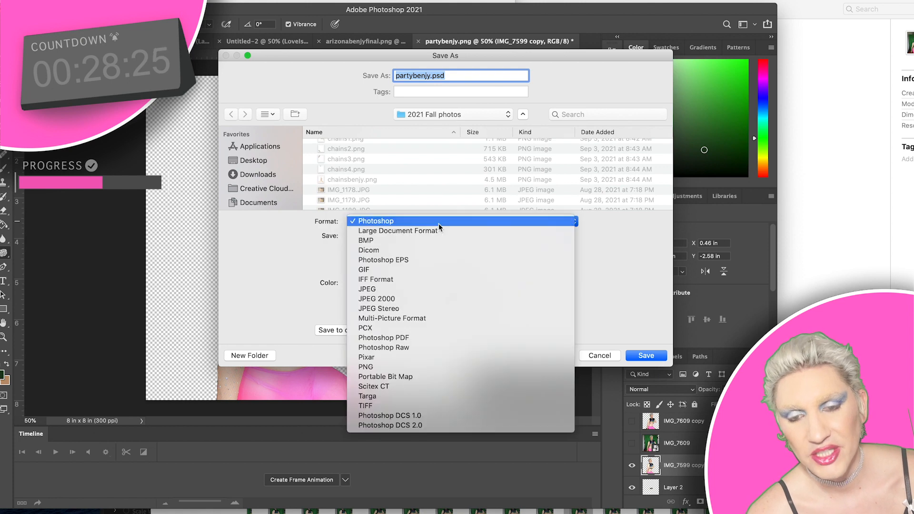
pyautogui.click(404, 366)
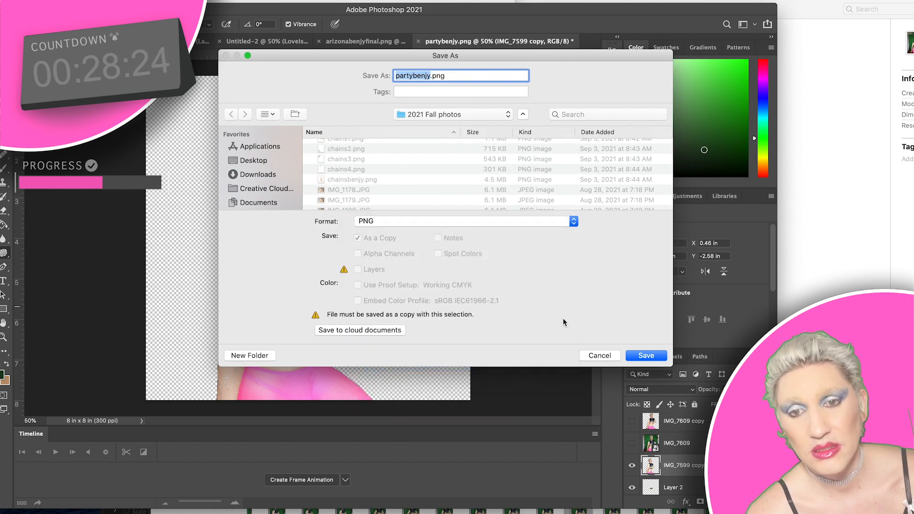
pyautogui.click(642, 356)
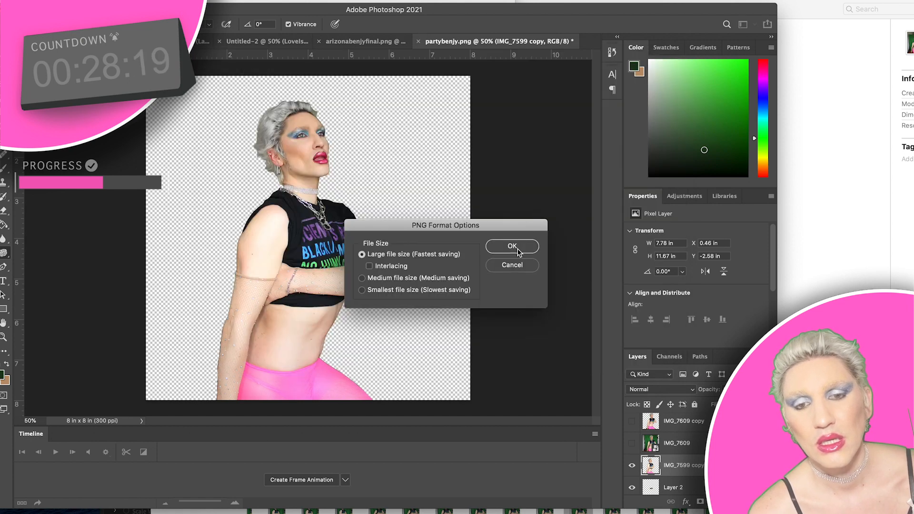
pyautogui.click(517, 249)
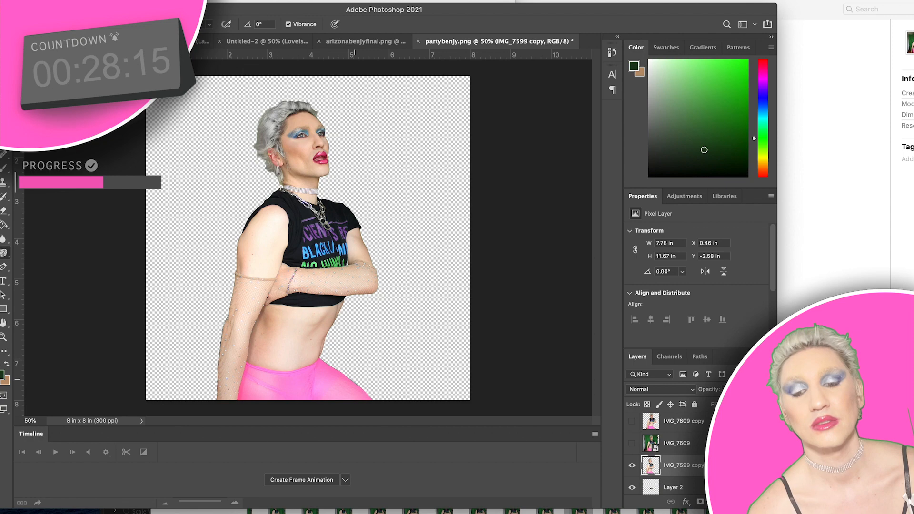
# Switch to Premiere Pro and set the candlebenjy sequence's in point at 00;00;04;00 and out point at 00;00;07;11 around the partybenjy.png clip.
pyautogui.press('super+Tab')
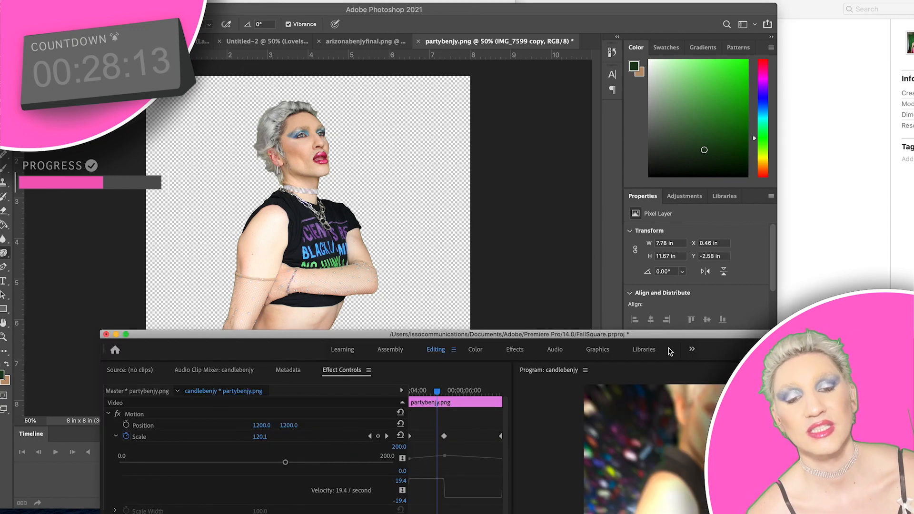
pyautogui.moveTo(716, 332); pyautogui.dragTo(549, 0)
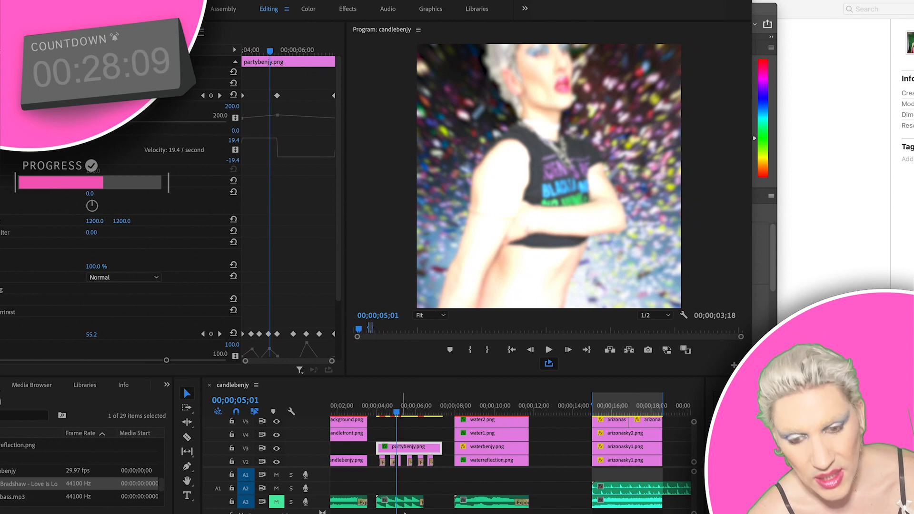
pyautogui.moveTo(352, 513); pyautogui.dragTo(338, 513)
pyautogui.moveTo(508, 411); pyautogui.dragTo(395, 414)
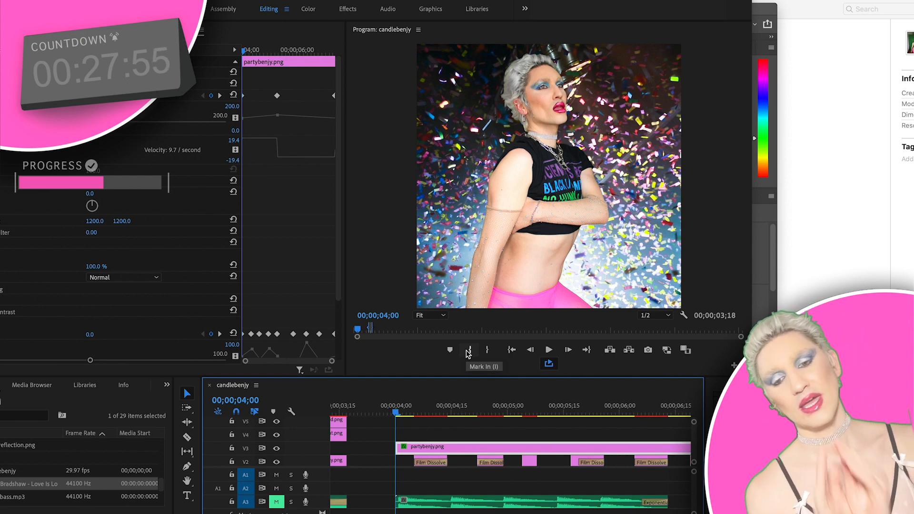
pyautogui.click(467, 351)
pyautogui.scroll(-5, 521, 438)
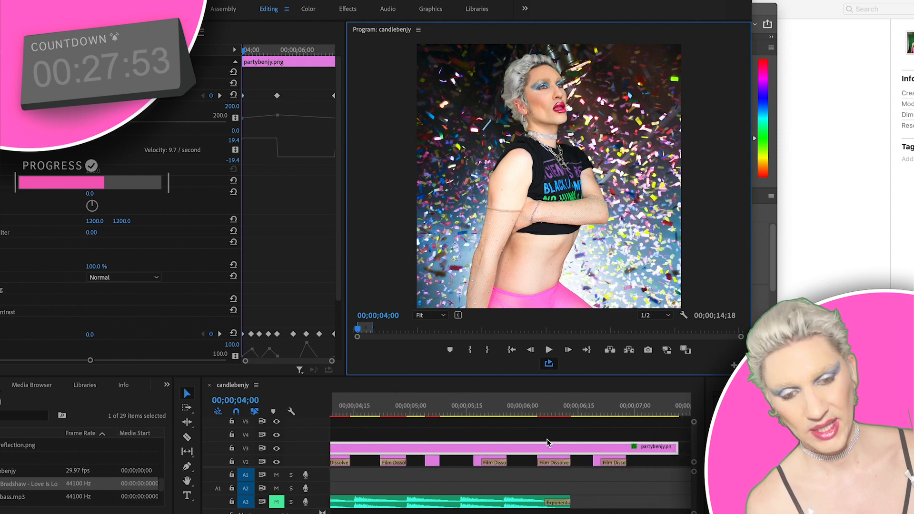
pyautogui.moveTo(543, 411); pyautogui.dragTo(645, 416)
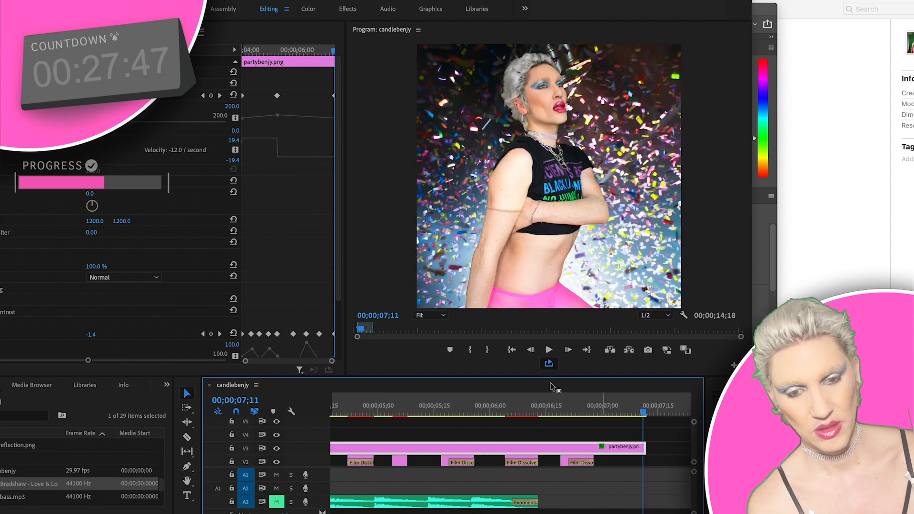
pyautogui.click(489, 350)
# Play the marked section from its in point and scrub through the partybenjy.png clip to examine the new cutout.
pyautogui.click(508, 351)
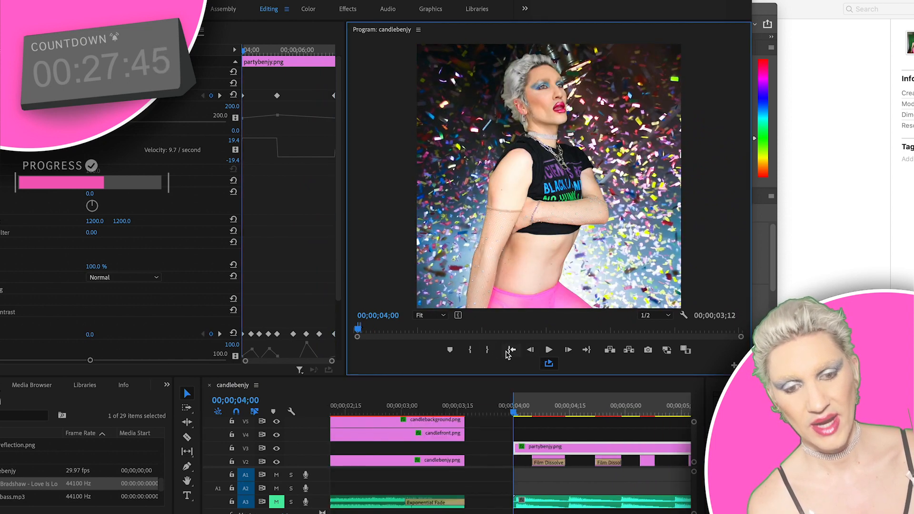
pyautogui.press('space')
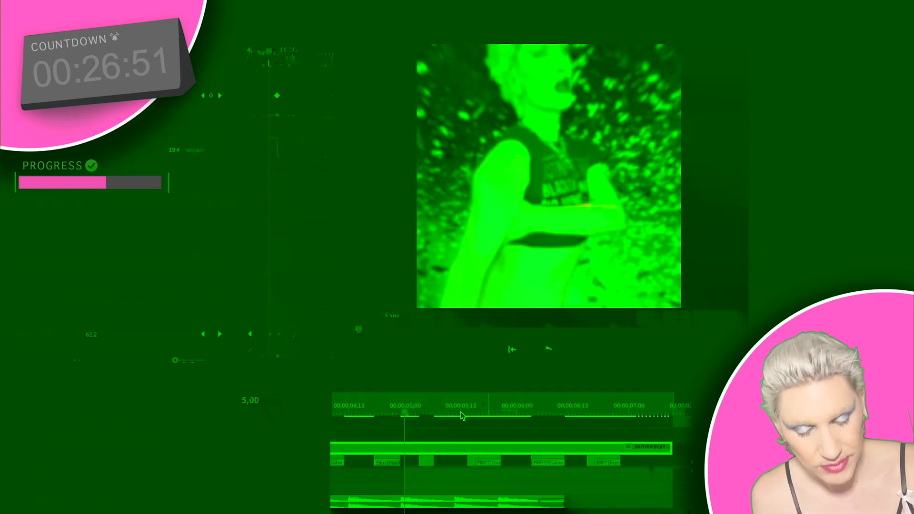
pyautogui.moveTo(461, 416); pyautogui.dragTo(477, 414)
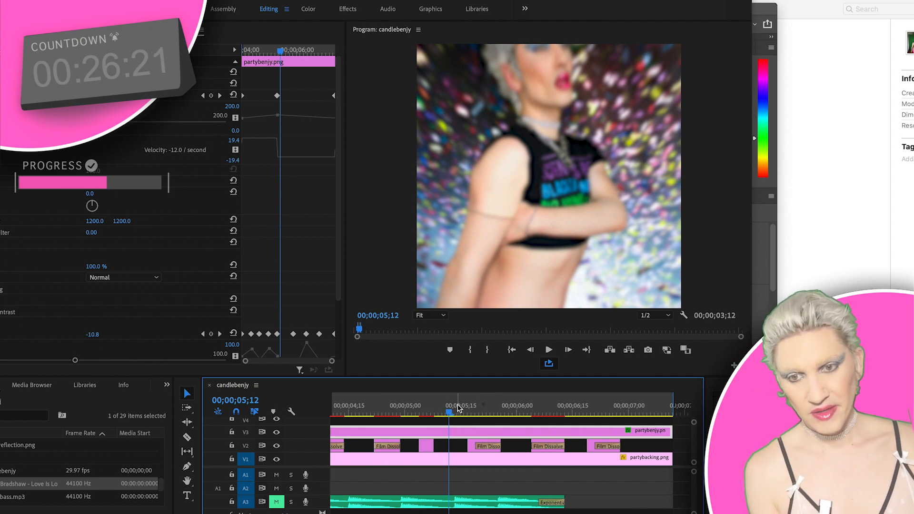
pyautogui.moveTo(280, 52); pyautogui.dragTo(251, 51)
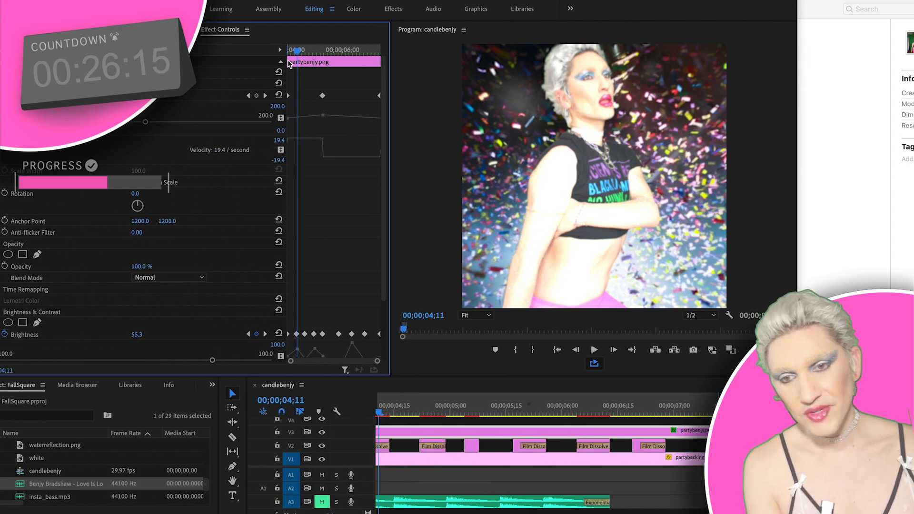
pyautogui.moveTo(295, 53); pyautogui.dragTo(339, 53)
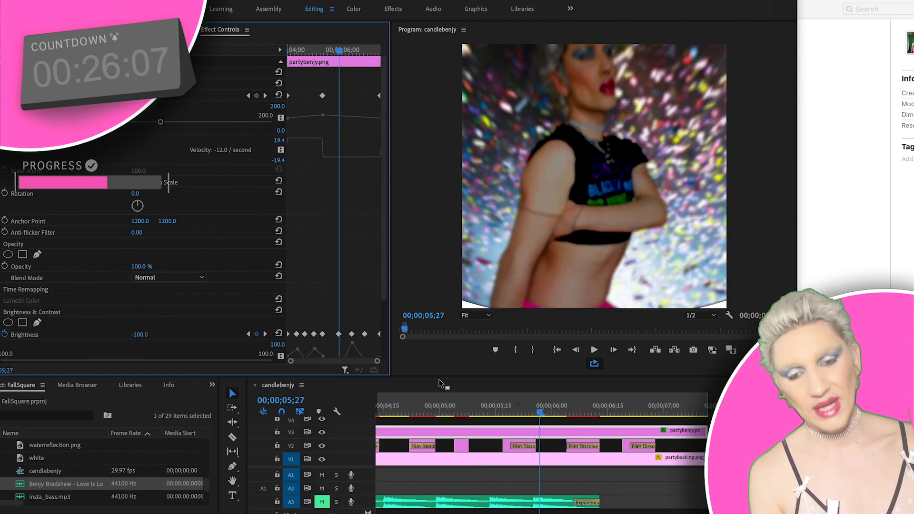
# Inspect the partybacking.png clip's settings and open the partysparkles.png clip near 00;00;05;20 in the source monitor.
pyautogui.click(553, 459)
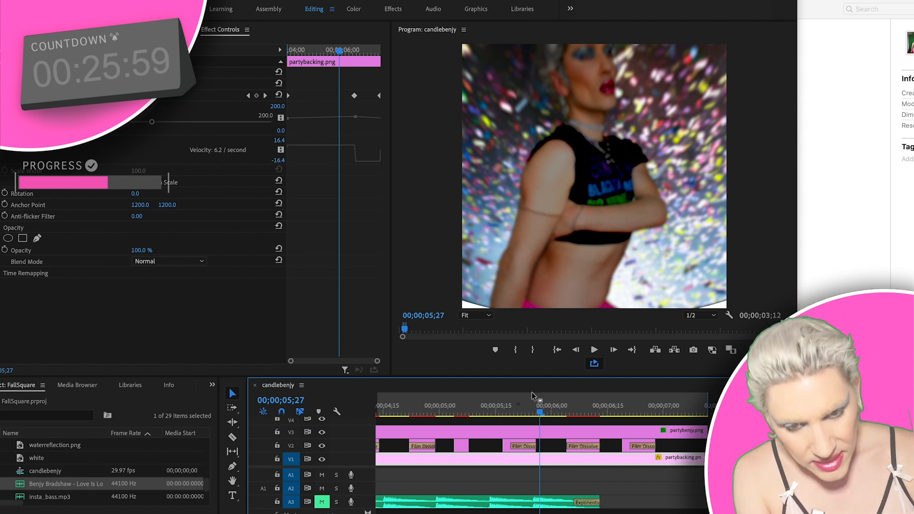
pyautogui.click(513, 408)
pyautogui.click(507, 443)
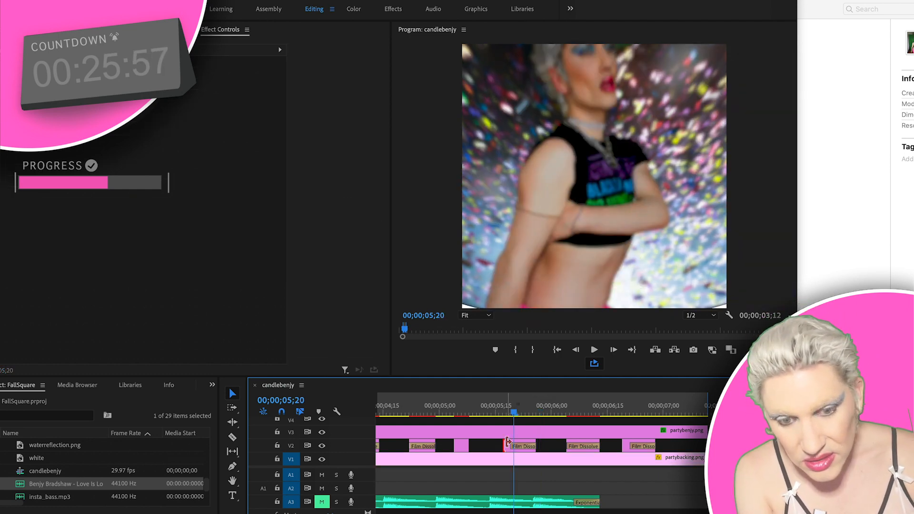
pyautogui.click(508, 445)
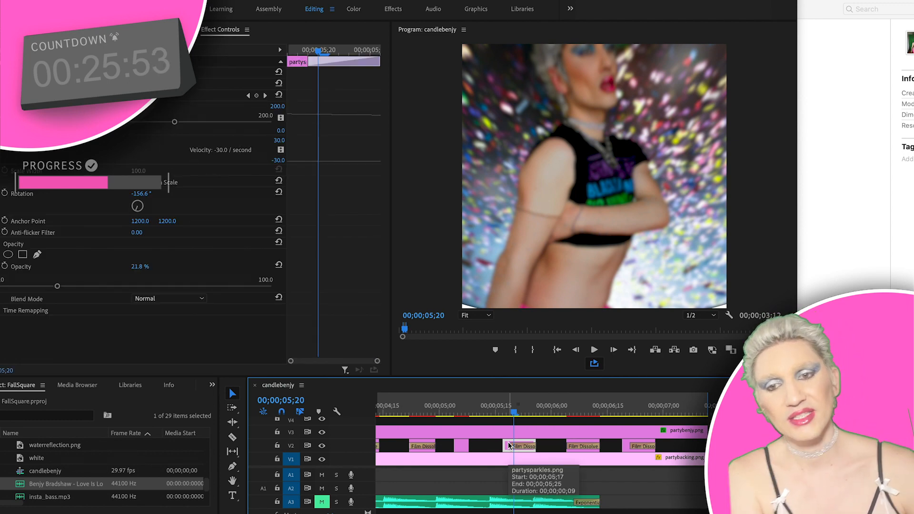
pyautogui.doubleClick(508, 445)
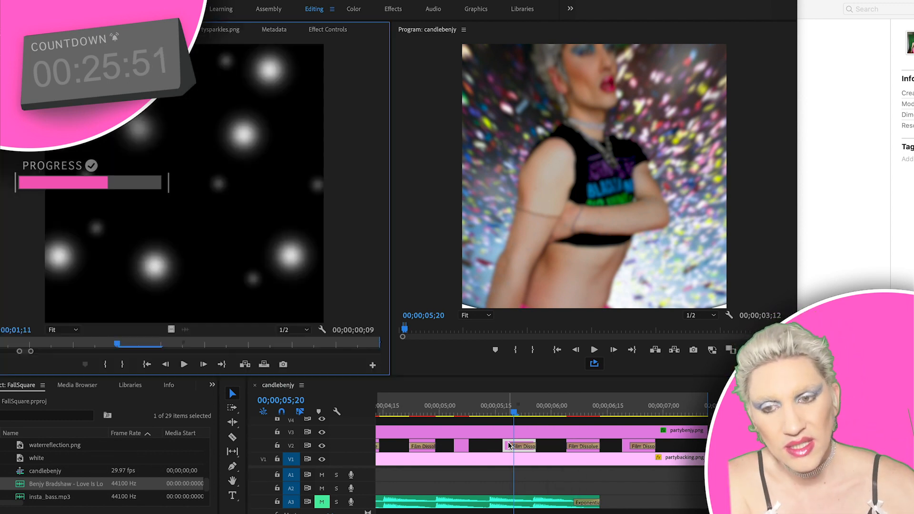
# Look over the party scene's track layers, including its adjustment layer and the neighbouring clips, and scrub to 00;00;05;24.
pyautogui.moveTo(514, 413)
pyautogui.mouseDown()
pyautogui.moveTo(506, 414)
pyautogui.moveTo(526, 416)
pyautogui.moveTo(446, 426)
pyautogui.moveTo(511, 427)
pyautogui.mouseUp()
pyautogui.scroll(5, 509, 427)
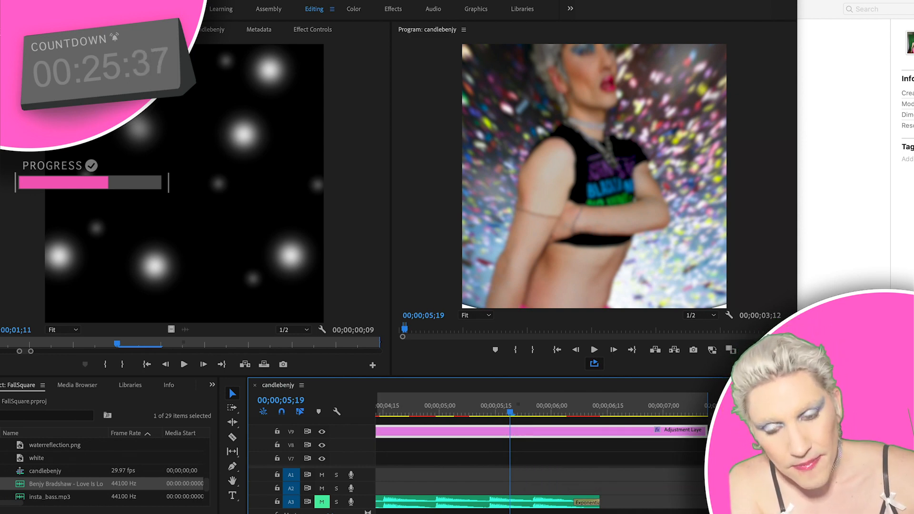
pyautogui.press('-')
pyautogui.press('-')
pyautogui.scroll(-5, 522, 458)
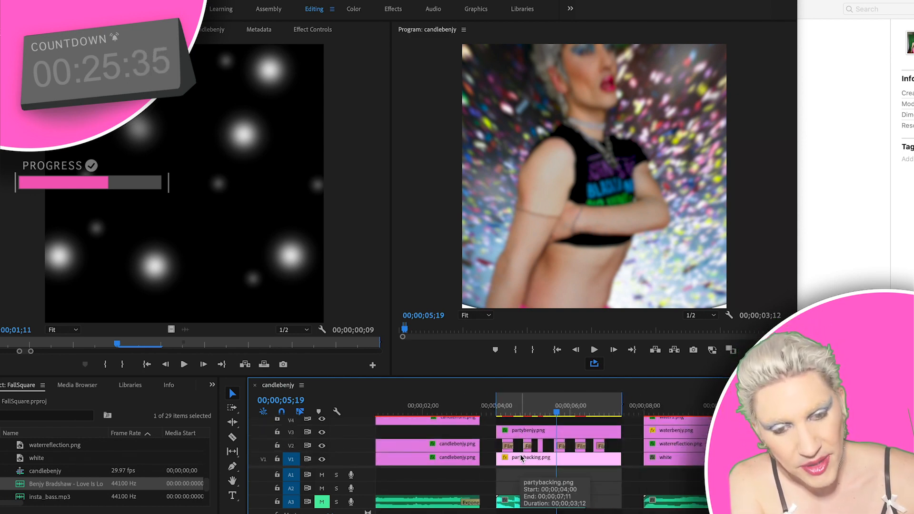
pyautogui.hscroll(1, 521, 459)
pyautogui.scroll(1, 555, 441)
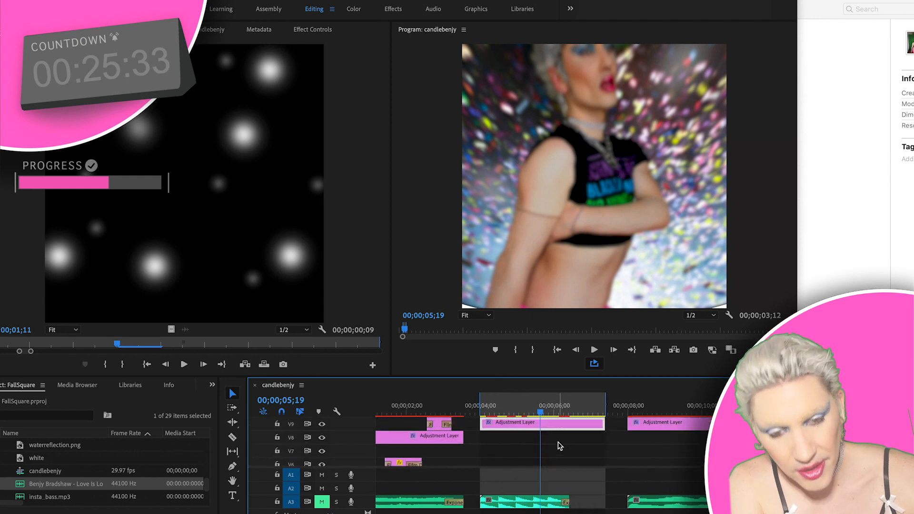
pyautogui.hscroll(3, 557, 443)
pyautogui.moveTo(603, 417); pyautogui.dragTo(520, 415)
pyautogui.hscroll(-2, 490, 415)
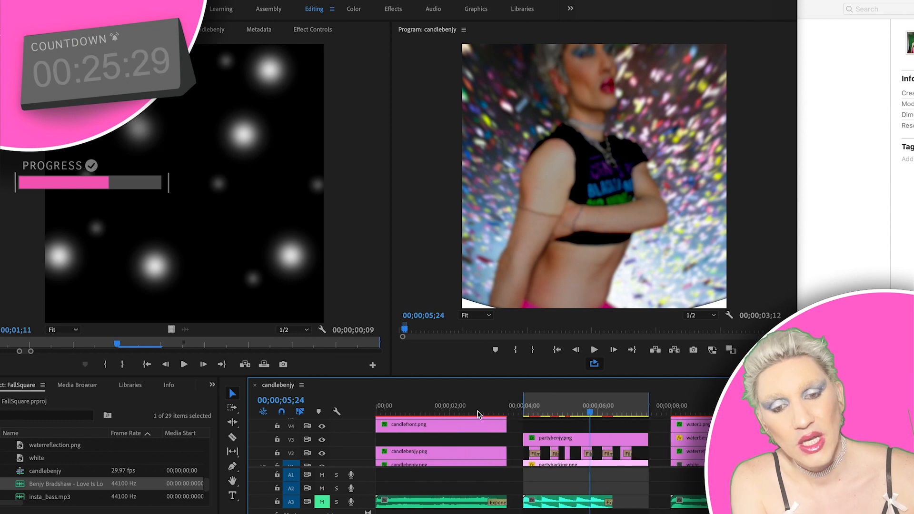
# Compare the candle and party scenes, survey the rest of the sequence and scrub to 00;00;16;12 in the Arizona sky scene.
pyautogui.click(462, 414)
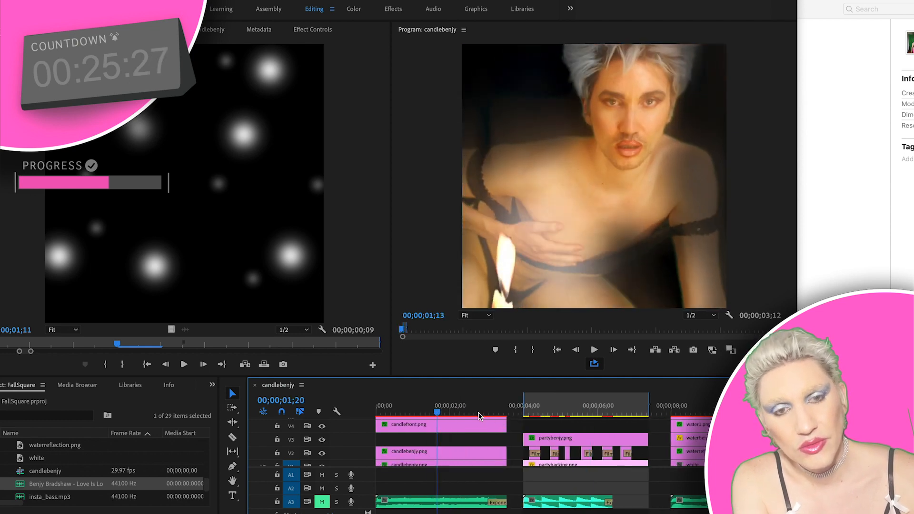
pyautogui.click(562, 414)
pyautogui.hscroll(2, 563, 416)
pyautogui.hscroll(12, 563, 416)
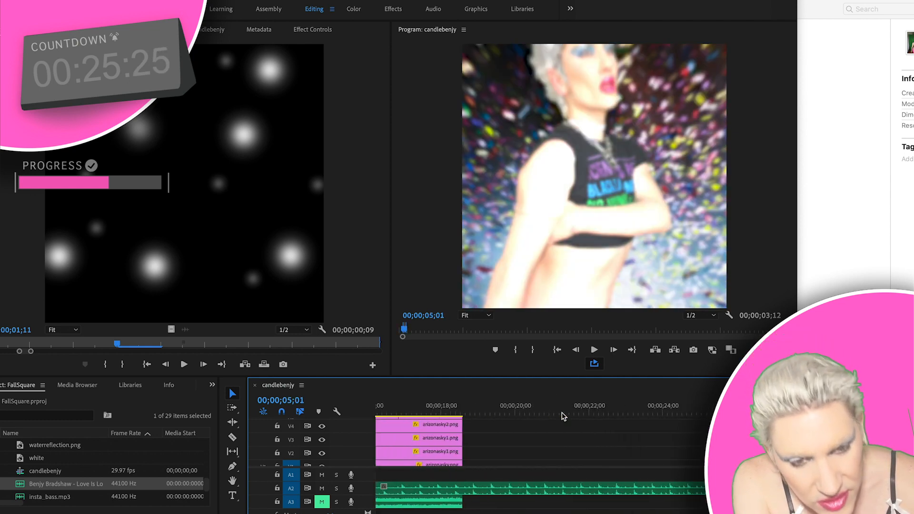
pyautogui.hscroll(-14, 562, 416)
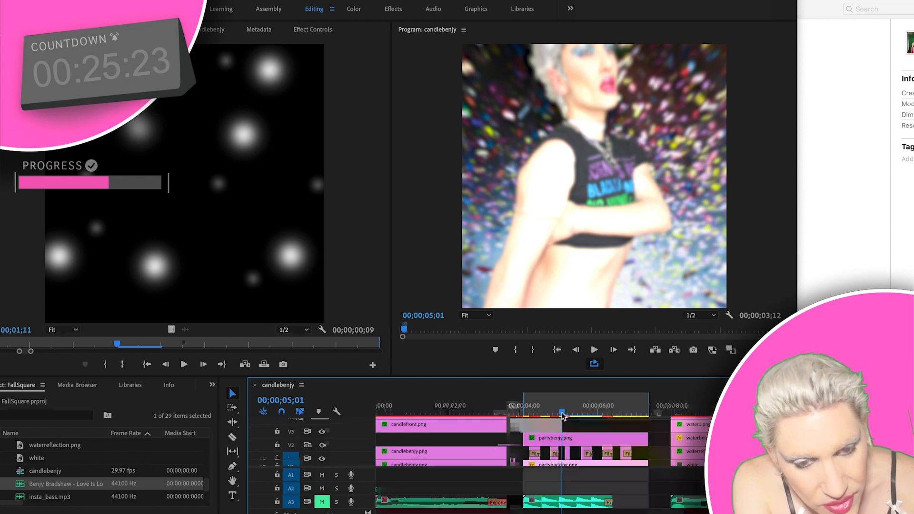
pyautogui.hscroll(11, 488, 409)
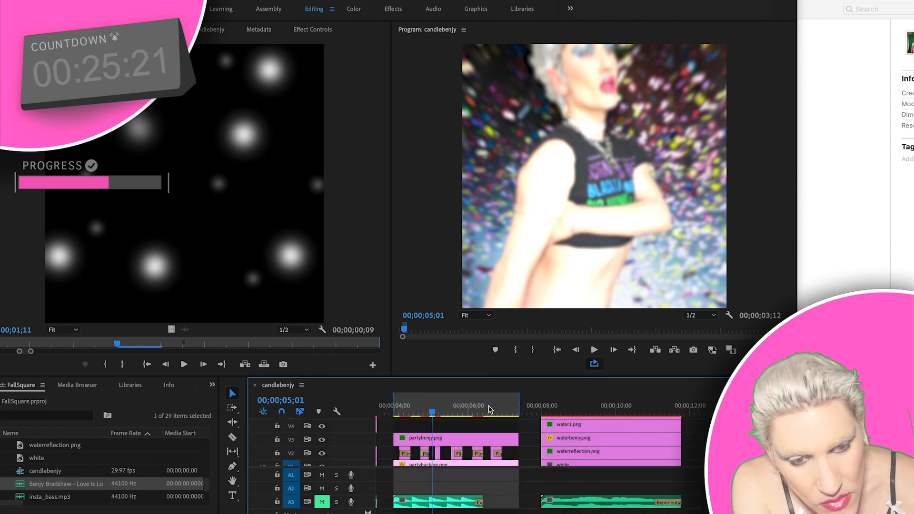
pyautogui.hscroll(15, 488, 409)
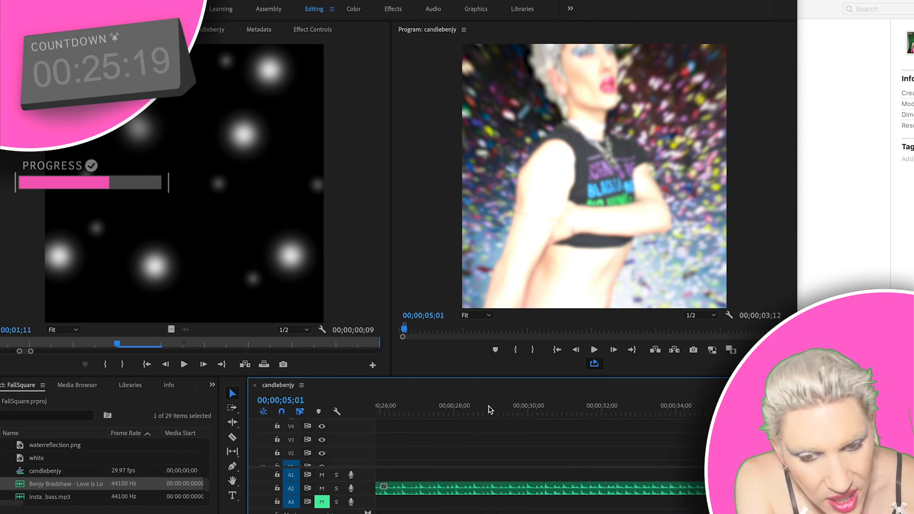
pyautogui.hscroll(-20, 490, 409)
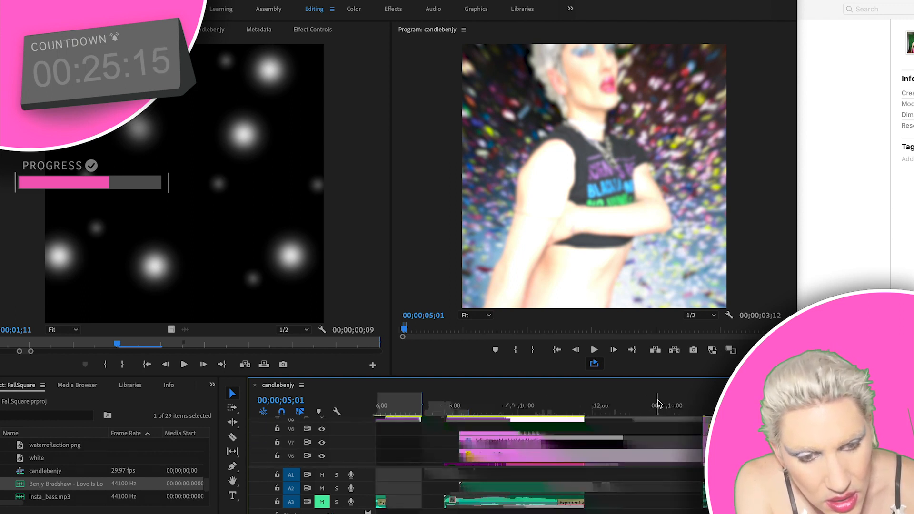
pyautogui.hscroll(5, 666, 405)
pyautogui.moveTo(666, 403); pyautogui.dragTo(610, 414)
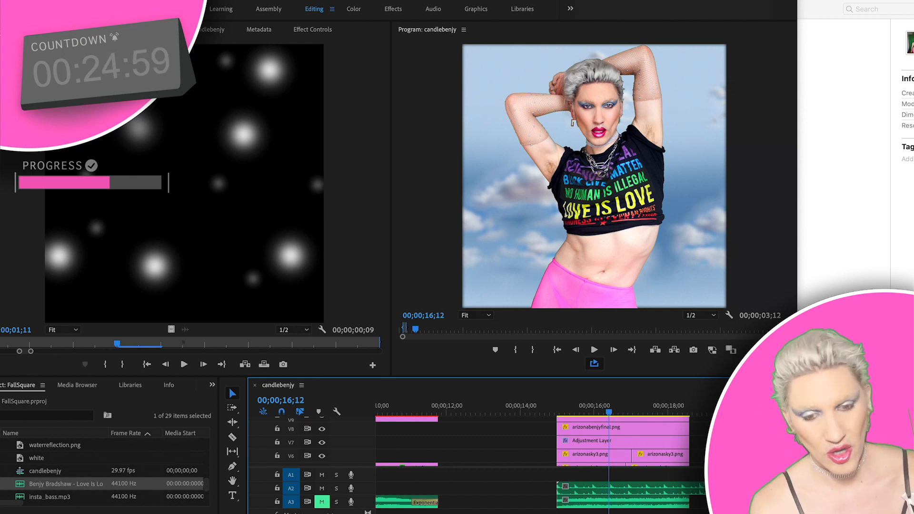
# Switch to Photoshop and, in arizonabenjyfinal.png, select the transparent area of Background copy 3 with the Magic Wand, extending it with Similar.
pyautogui.press('super+Tab')
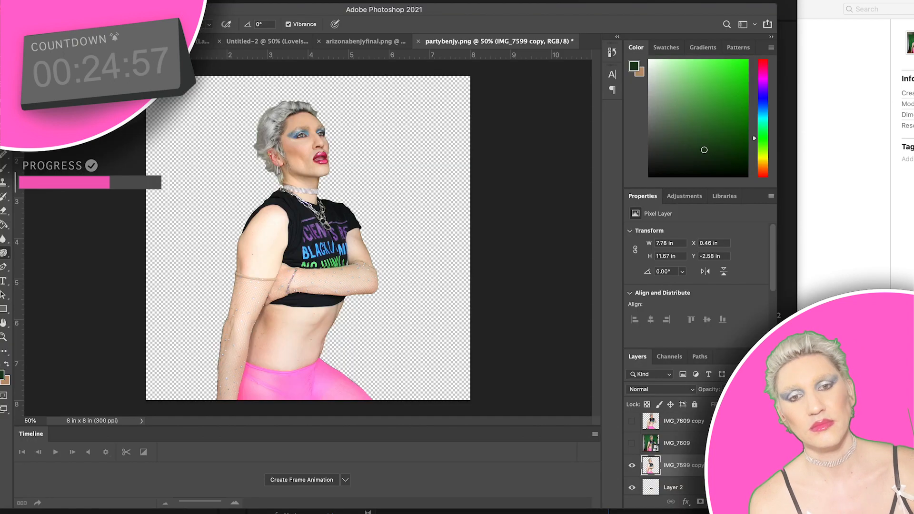
pyautogui.click(376, 46)
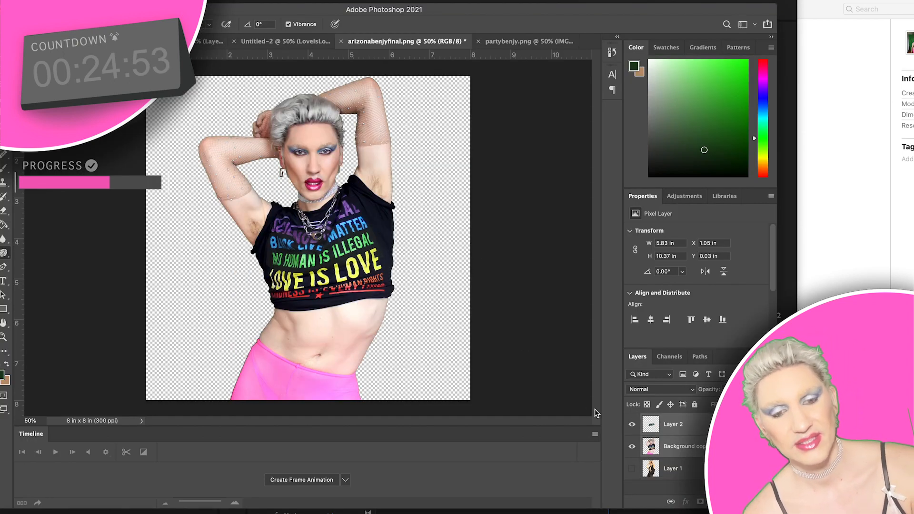
pyautogui.click(679, 447)
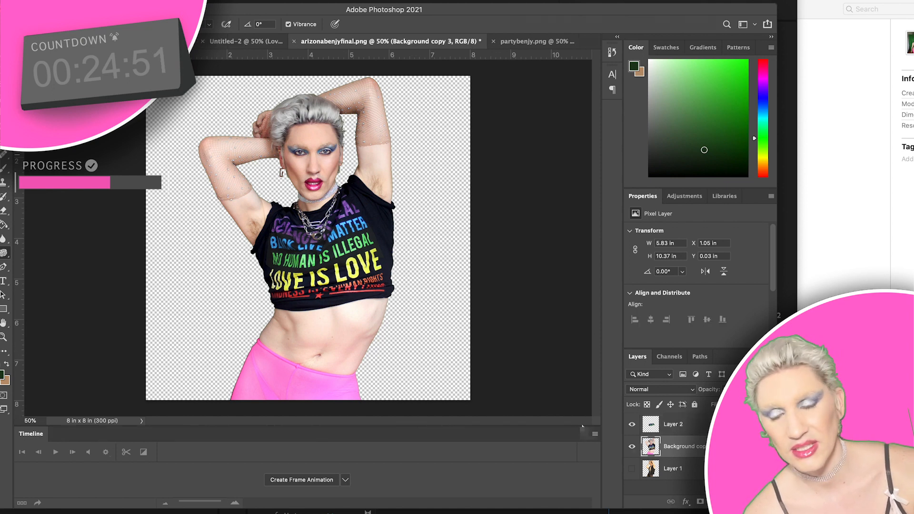
pyautogui.press('w')
pyautogui.click(200, 285)
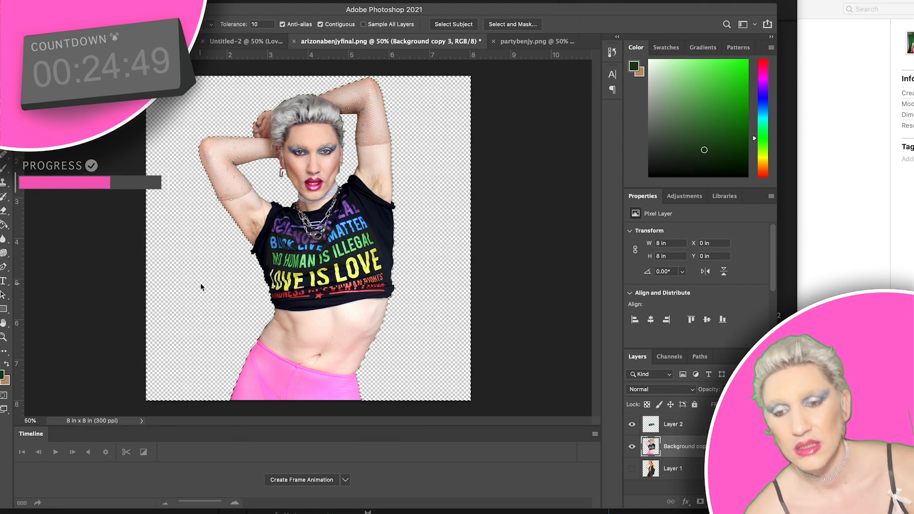
pyautogui.click(183, 1)
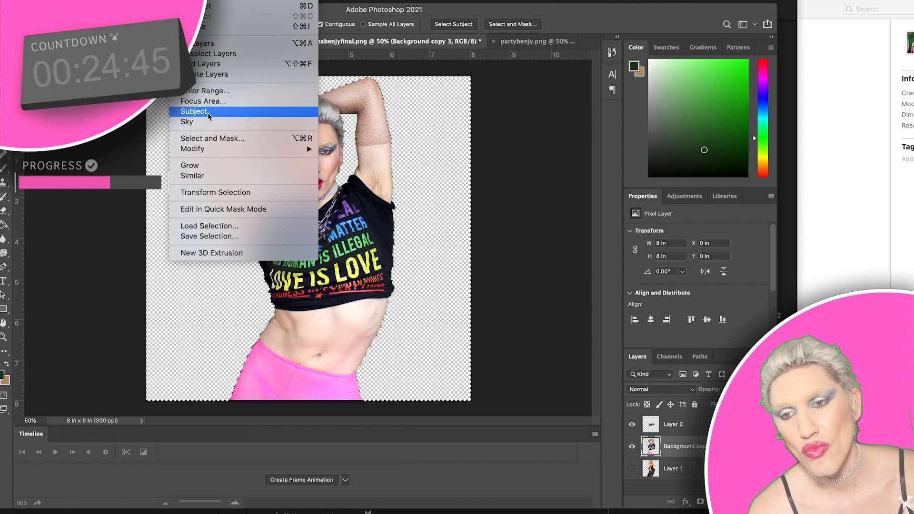
pyautogui.click(213, 176)
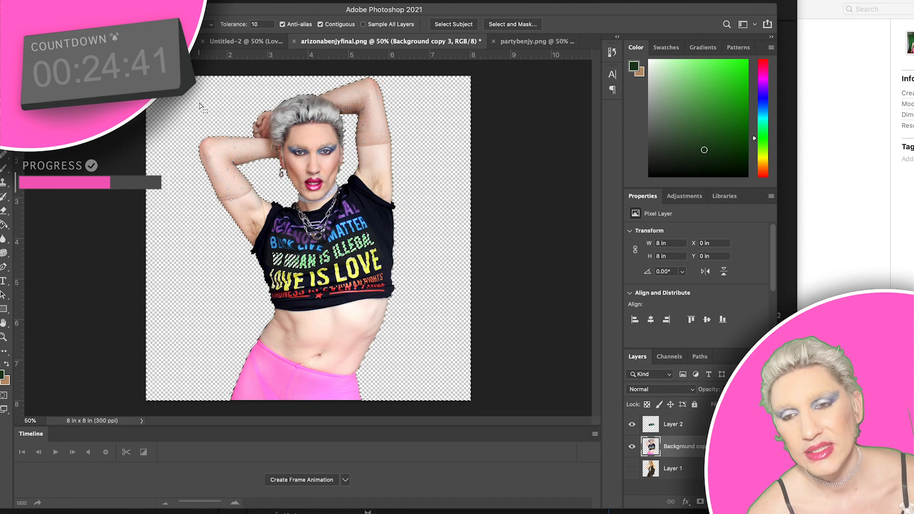
# Invert the selection on Background copy 3 so the cutout figure is selected instead of the transparent area.
pyautogui.click(177, 1)
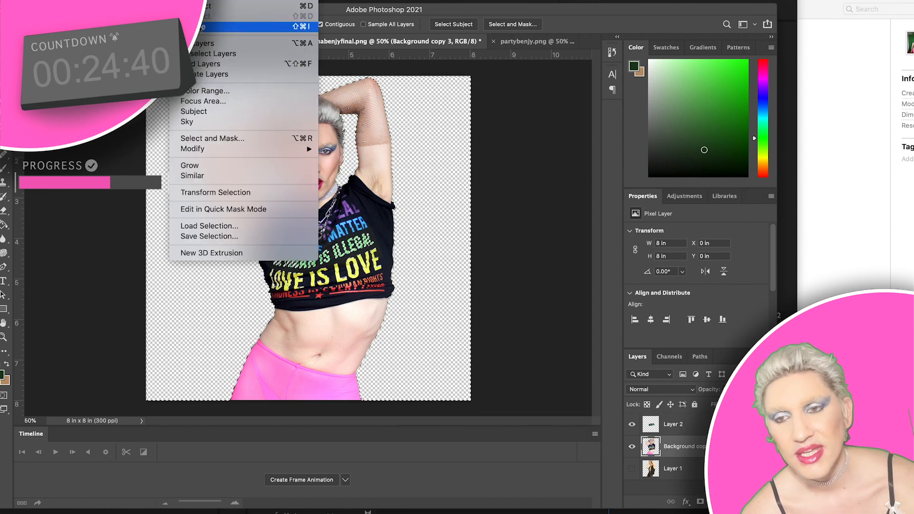
pyautogui.click(201, 28)
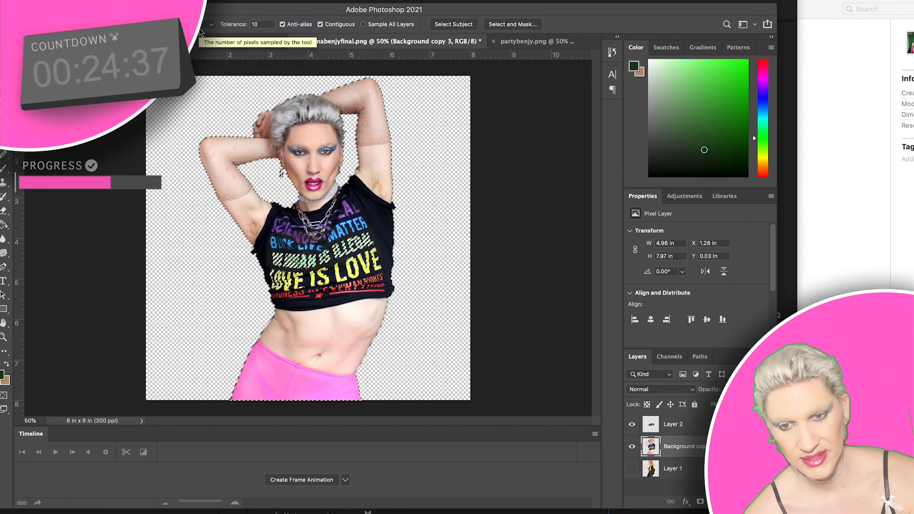
pyautogui.click(212, 1)
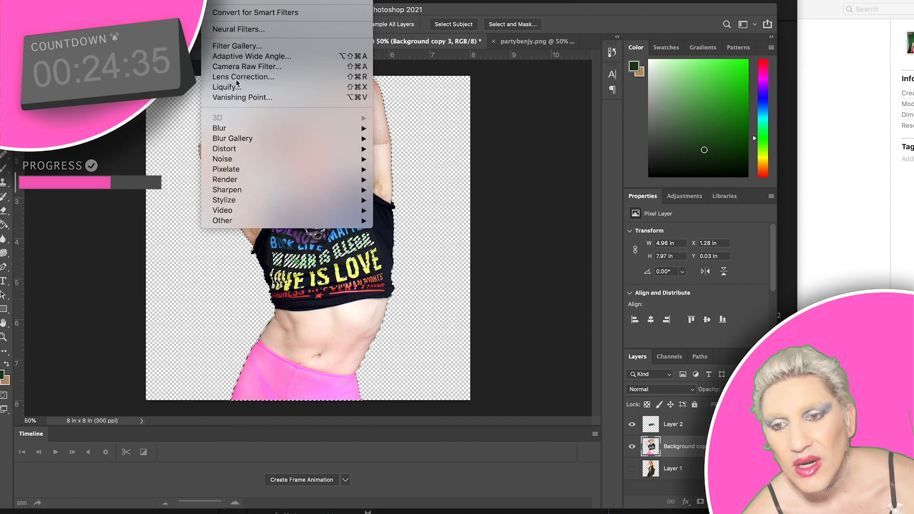
pyautogui.moveTo(252, 150)
pyautogui.moveTo(177, 1)
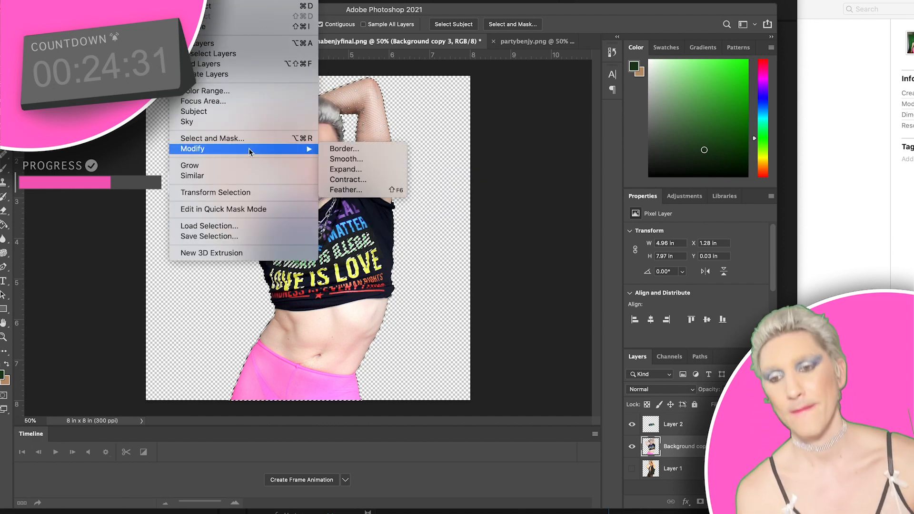
pyautogui.moveTo(261, 1)
pyautogui.click(177, 2)
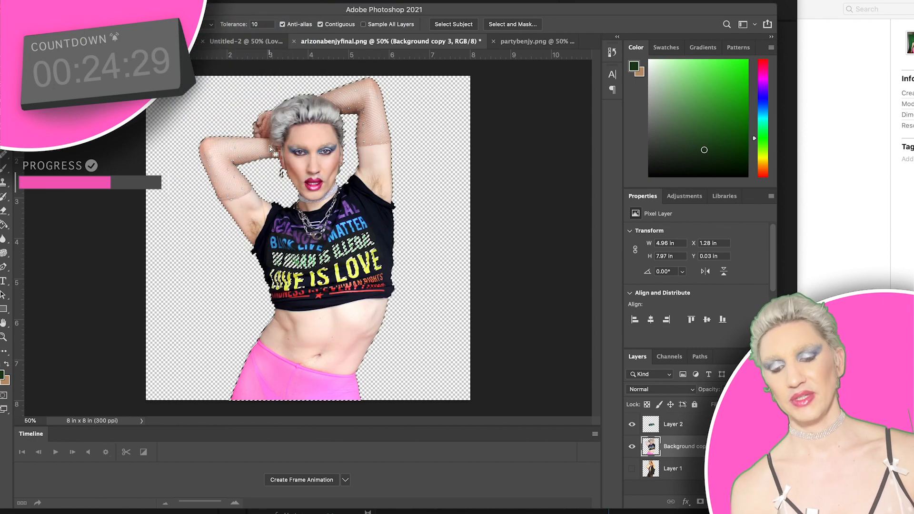
# Try feathering the figure selection with a 200-pixel radius, checking it against the shirt's outer edge.
pyautogui.press('super+plus')
pyautogui.press('super+plus')
pyautogui.press('super+plus')
pyautogui.hscroll(10, 346, 198)
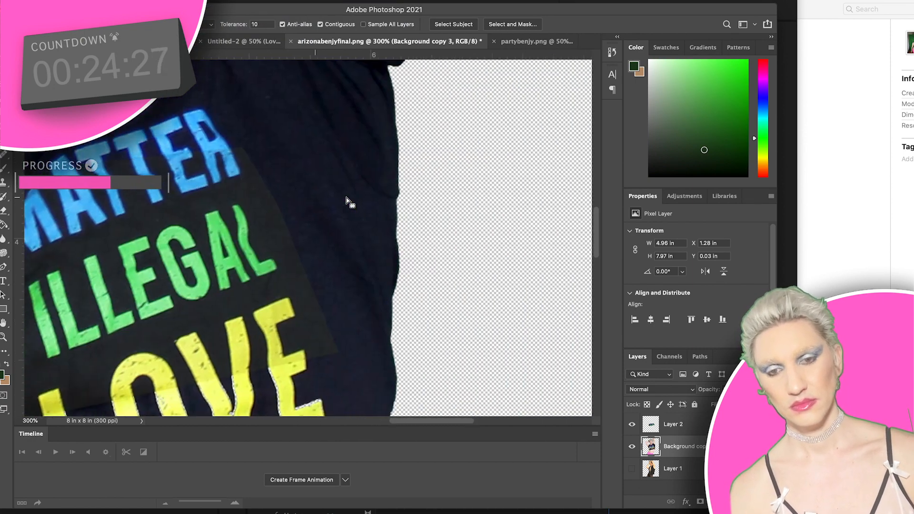
pyautogui.press('super+plus')
pyautogui.press('super+plus')
pyautogui.hscroll(3, 347, 200)
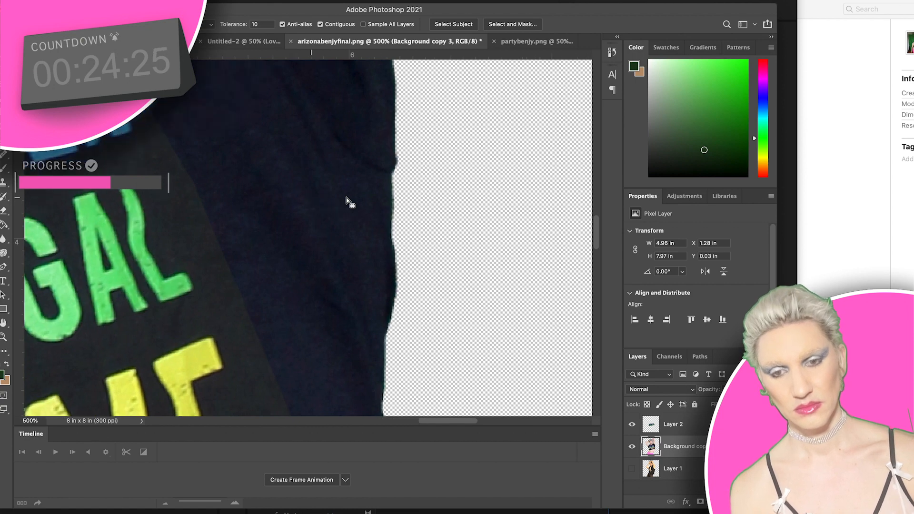
pyautogui.press('super+plus')
pyautogui.click(181, 1)
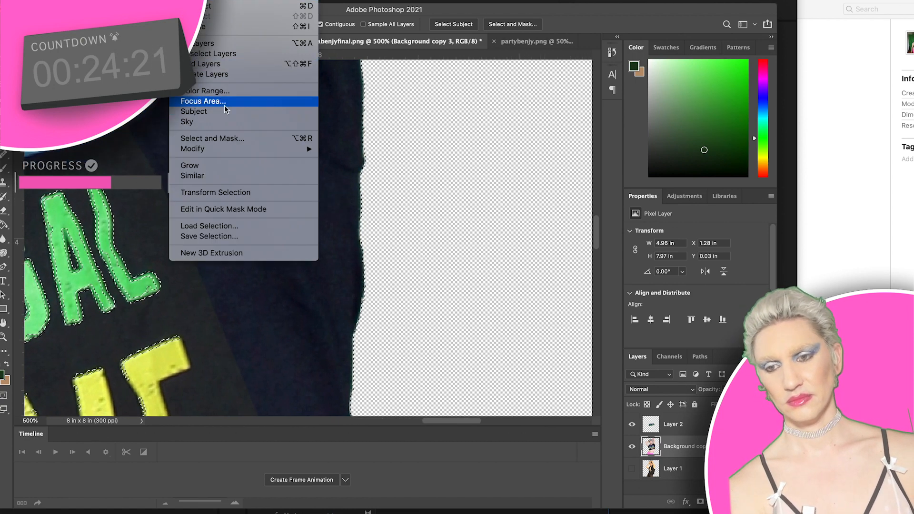
pyautogui.moveTo(223, 148)
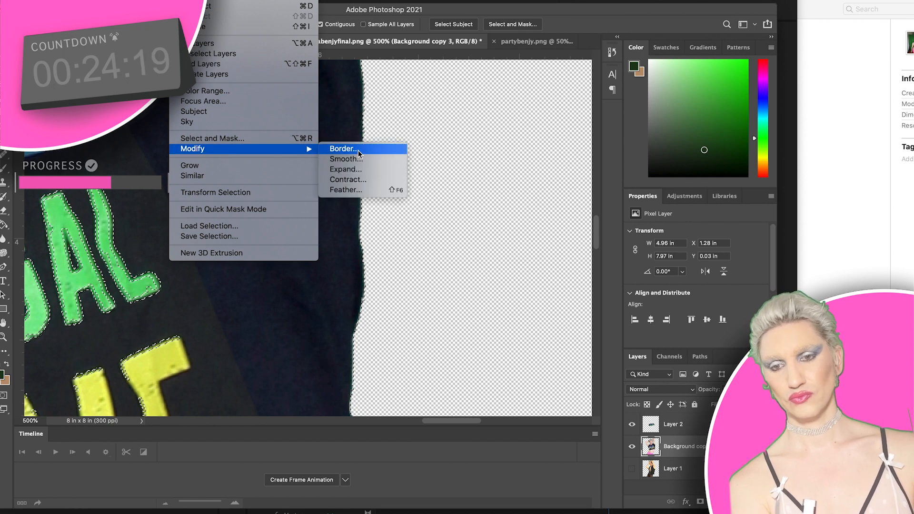
pyautogui.click(358, 191)
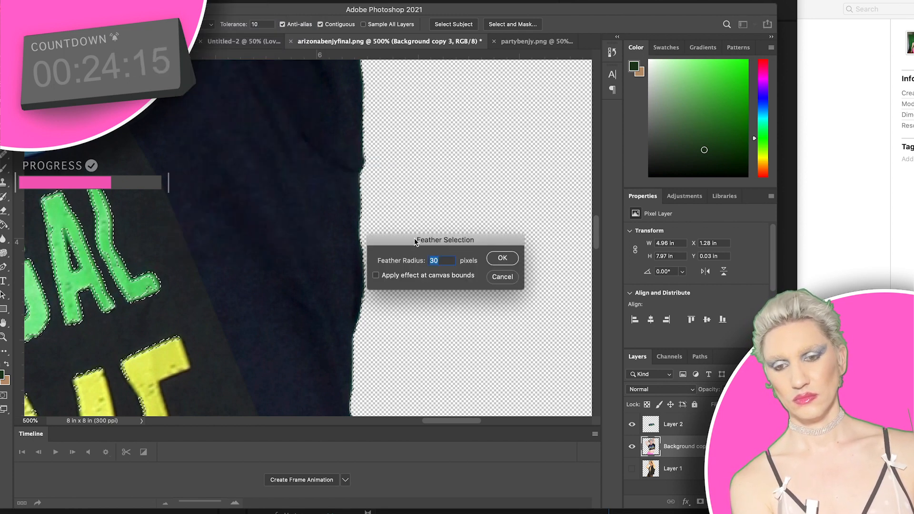
pyautogui.moveTo(414, 240); pyautogui.dragTo(508, 206)
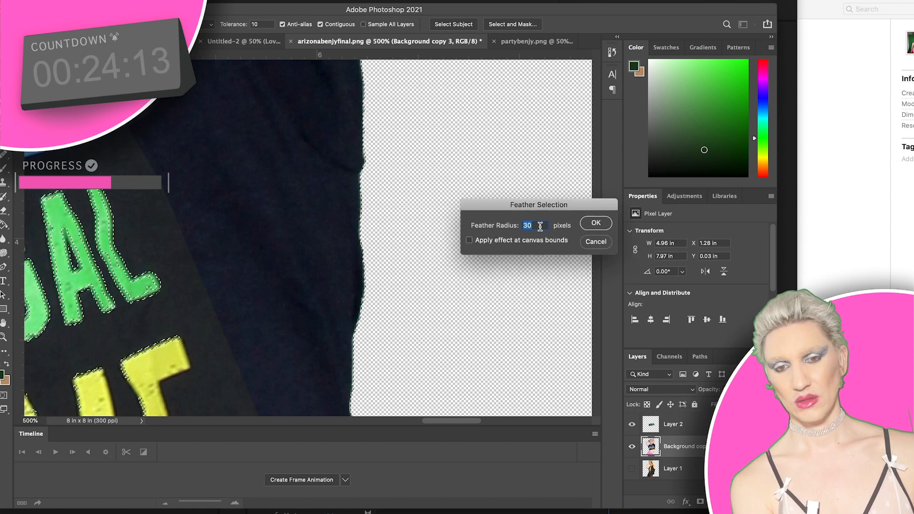
pyautogui.write('60')
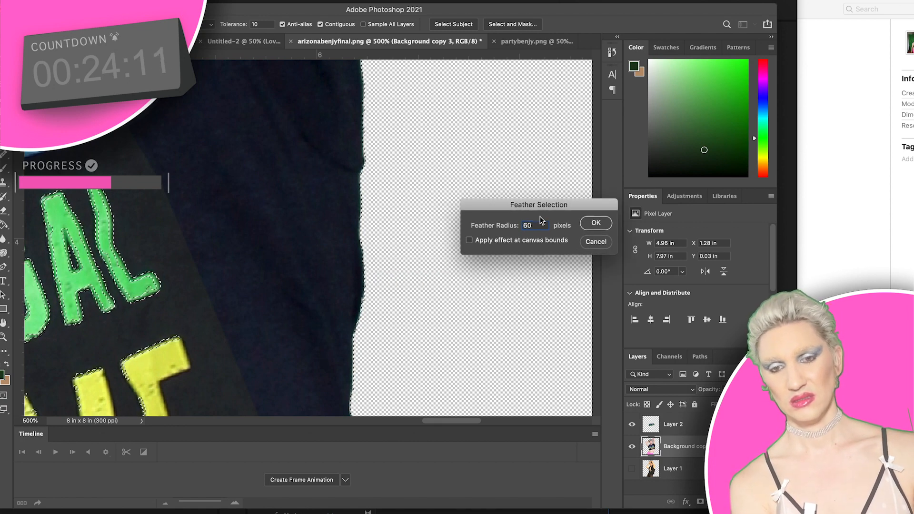
pyautogui.doubleClick(536, 227)
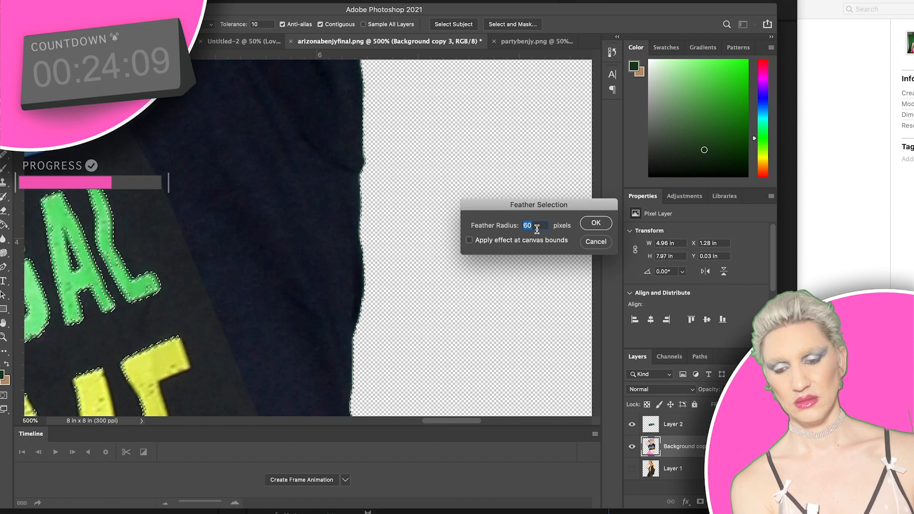
pyautogui.write('200')
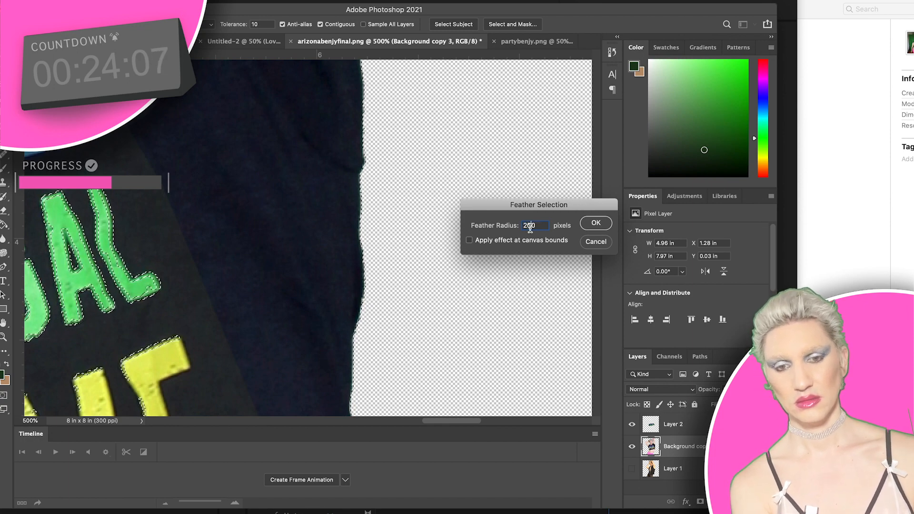
pyautogui.click(596, 223)
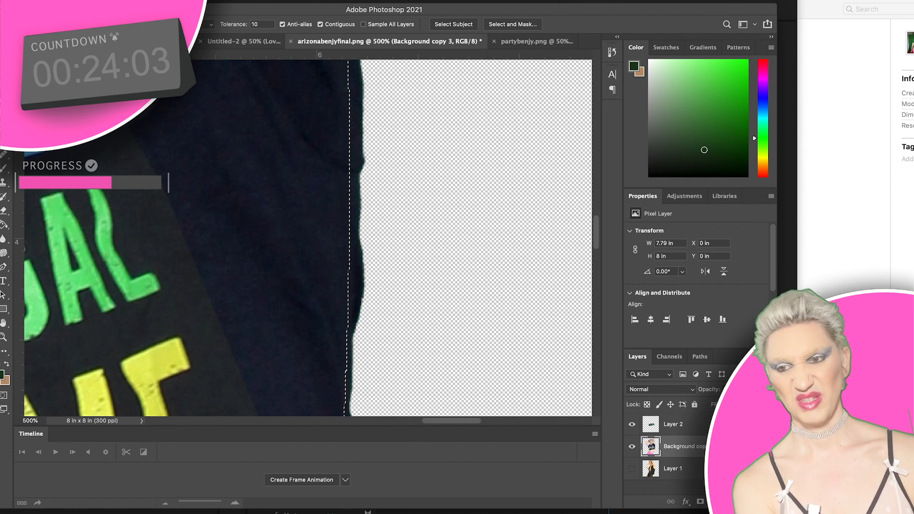
# Drop the feathered selection, bring back the unfeathered figure outline to check the sleeve edge, and deselect everything.
pyautogui.press('m')
pyautogui.click(226, 164)
pyautogui.scroll(10, 278, 235)
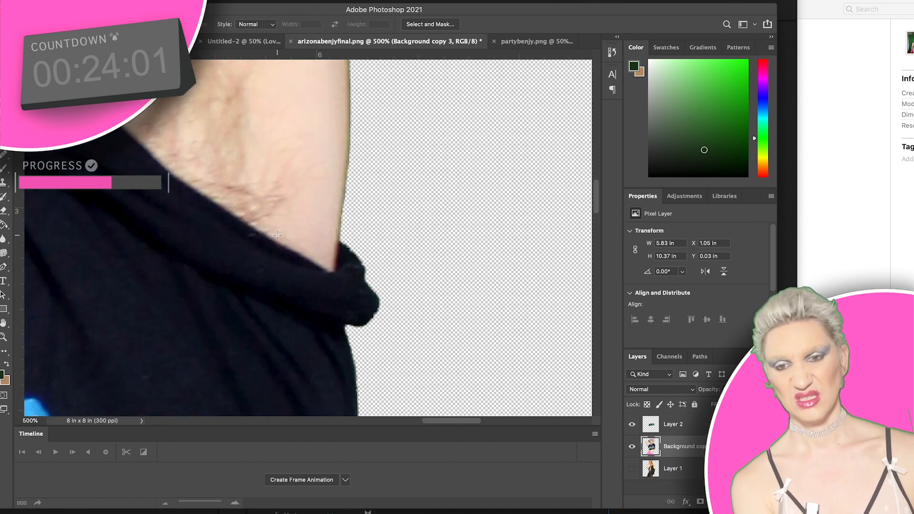
pyautogui.press('super+shift+d')
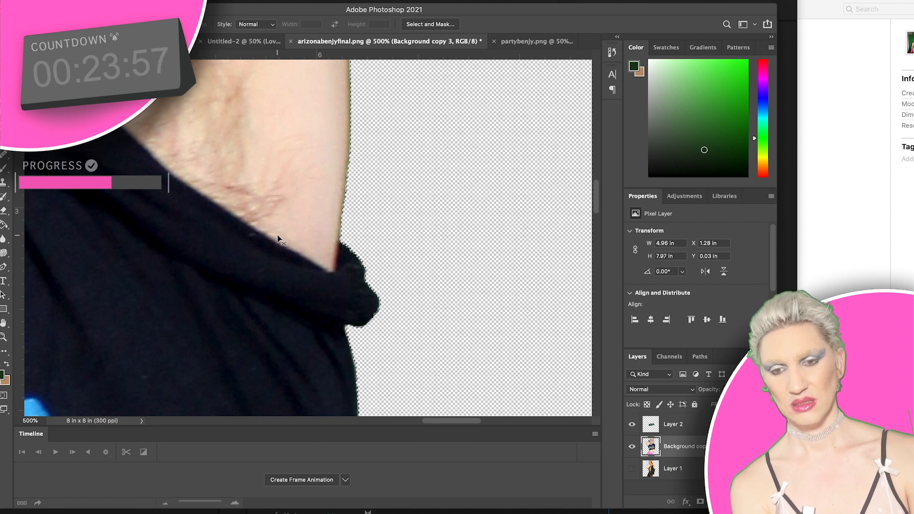
pyautogui.press('super+d')
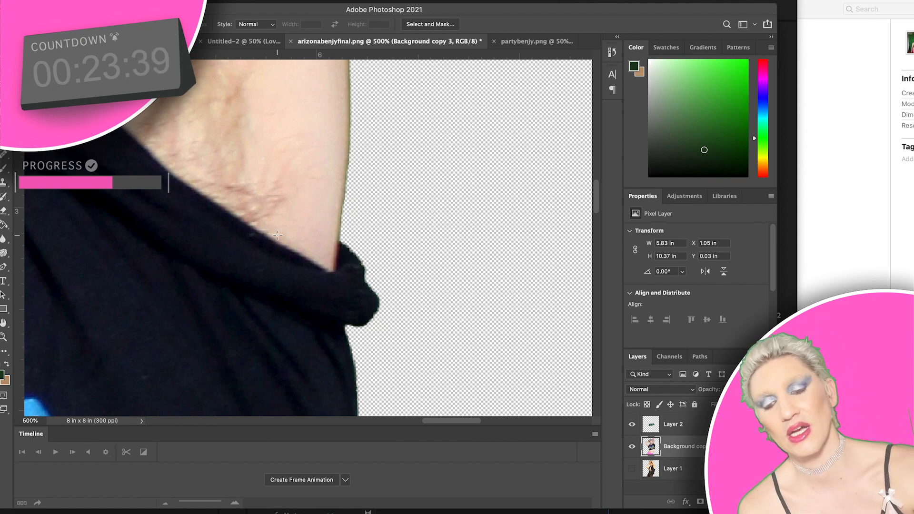
# Activate the Blur tool for Background copy 3 with most of the figure in view.
pyautogui.scroll(-10, 279, 238)
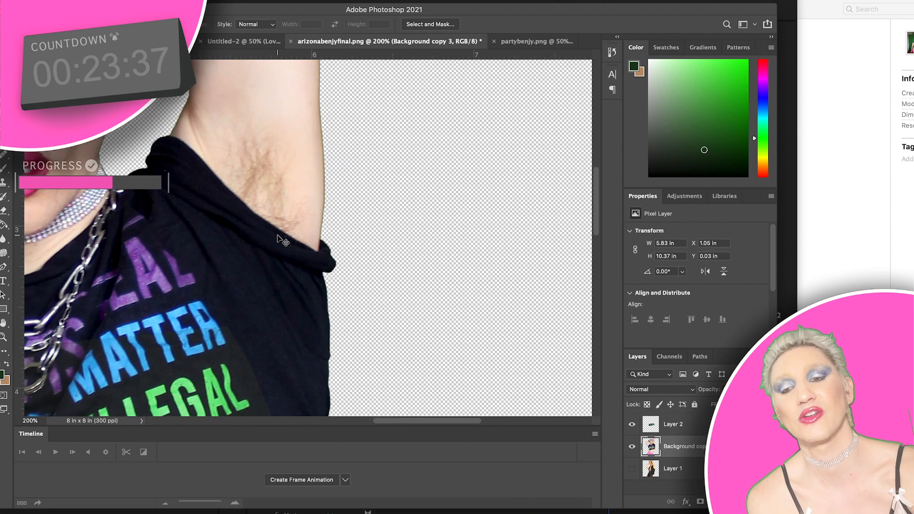
pyautogui.scroll(-2, 279, 238)
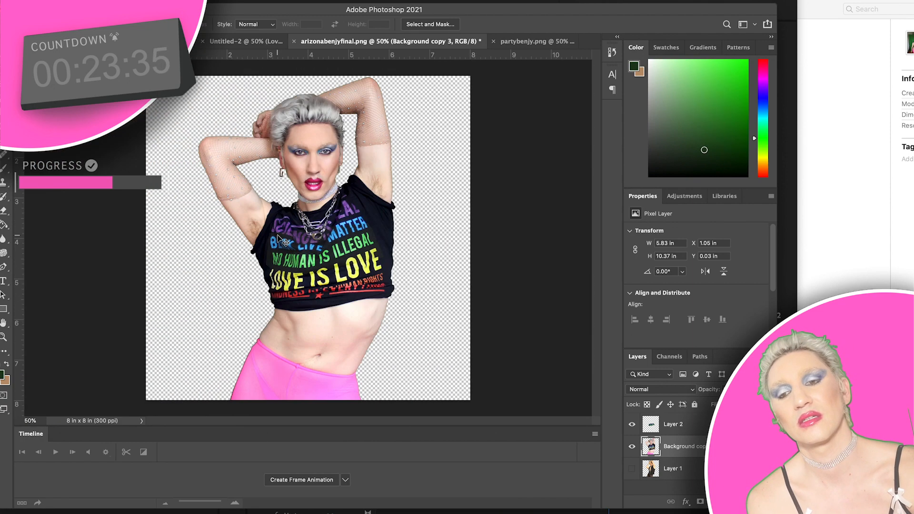
pyautogui.scroll(1, 285, 242)
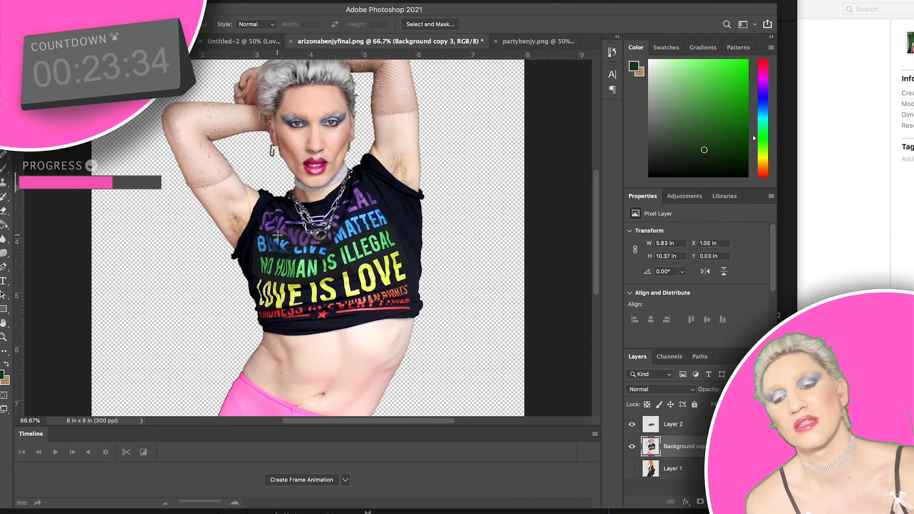
pyautogui.click(3, 183)
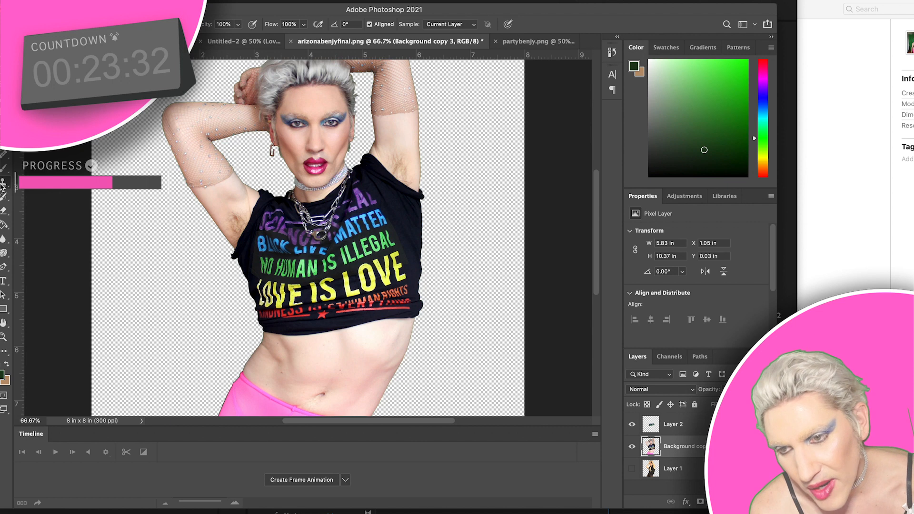
pyautogui.click(5, 240)
pyautogui.click(43, 238)
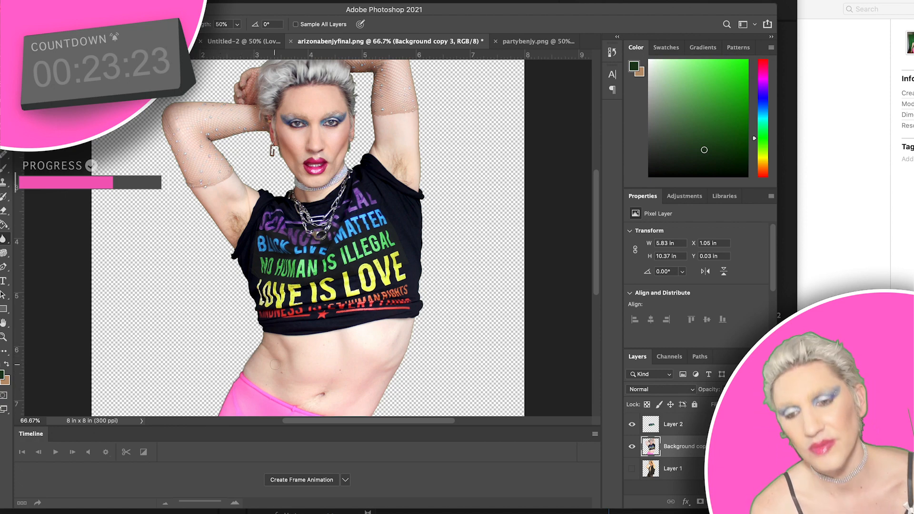
# Examine the cutout's shirt lettering, waist and legging edges up close, and check the whole figure.
pyautogui.scroll(10, 279, 369)
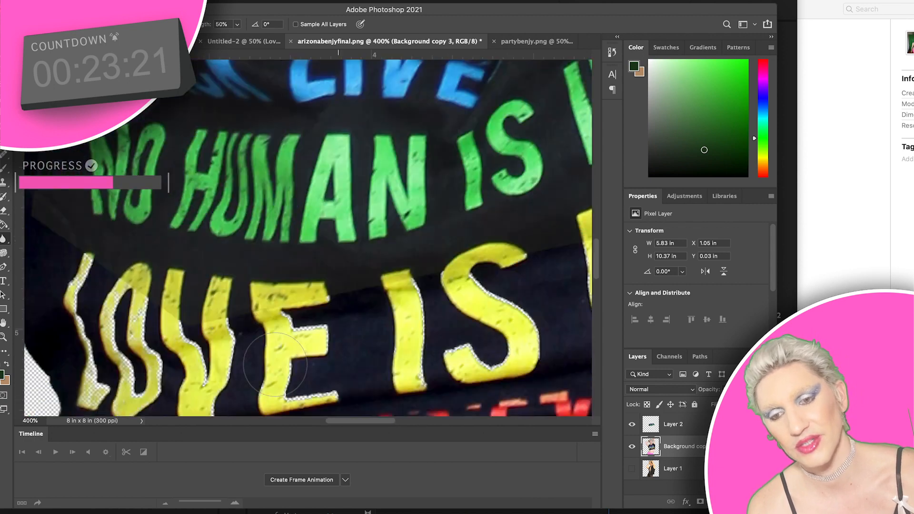
pyautogui.scroll(5, 244, 248)
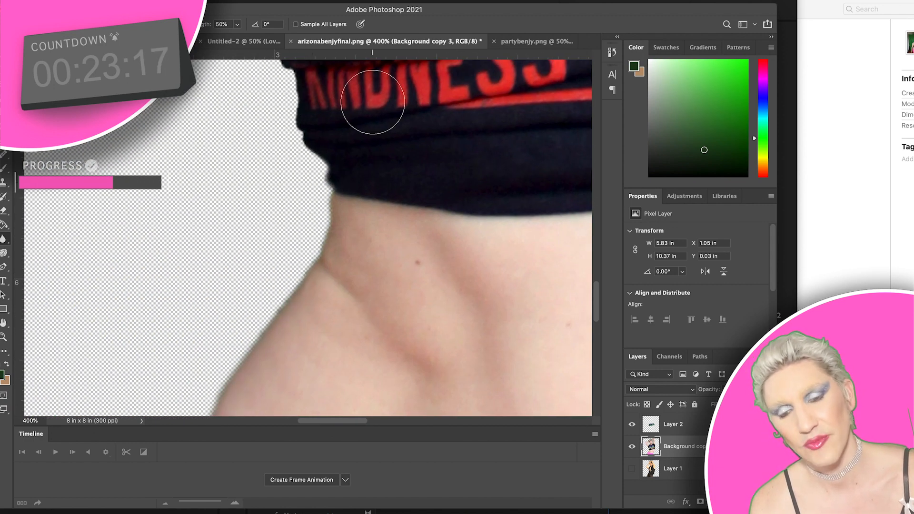
pyautogui.scroll(-4, 276, 240)
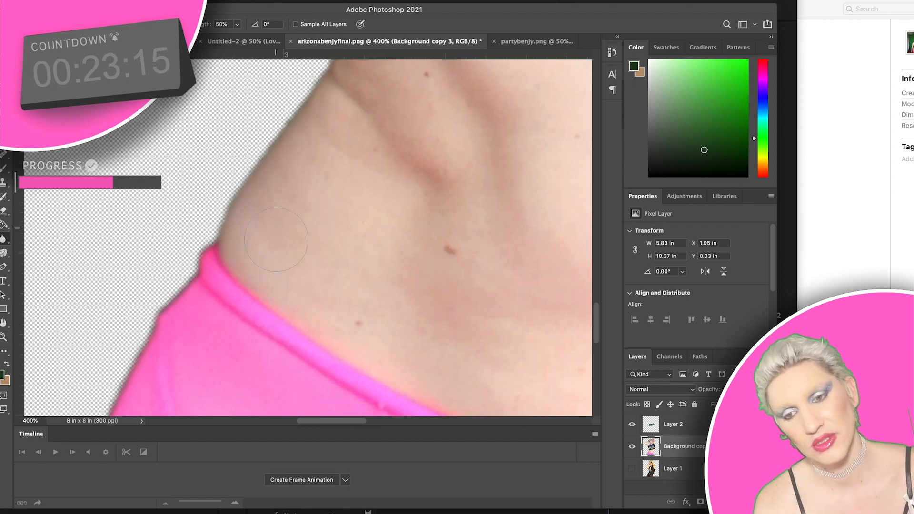
pyautogui.press('super+minus')
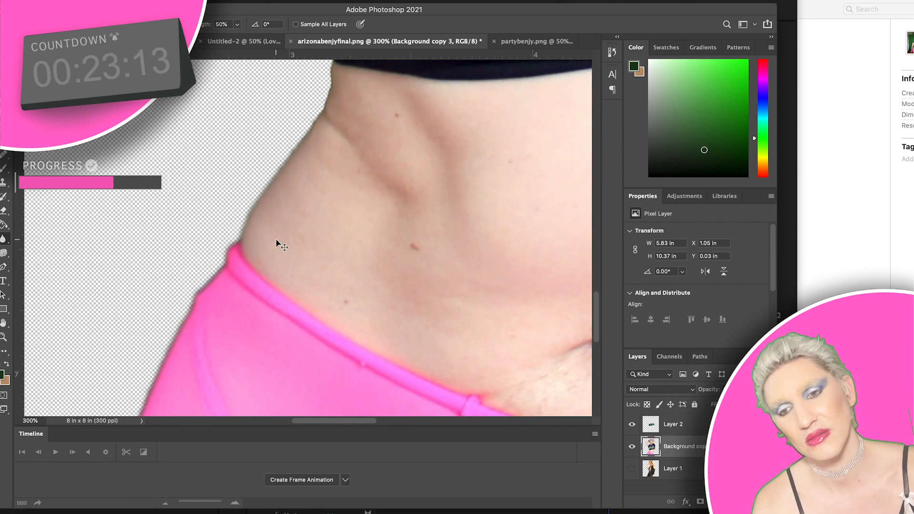
pyautogui.press('super+minus')
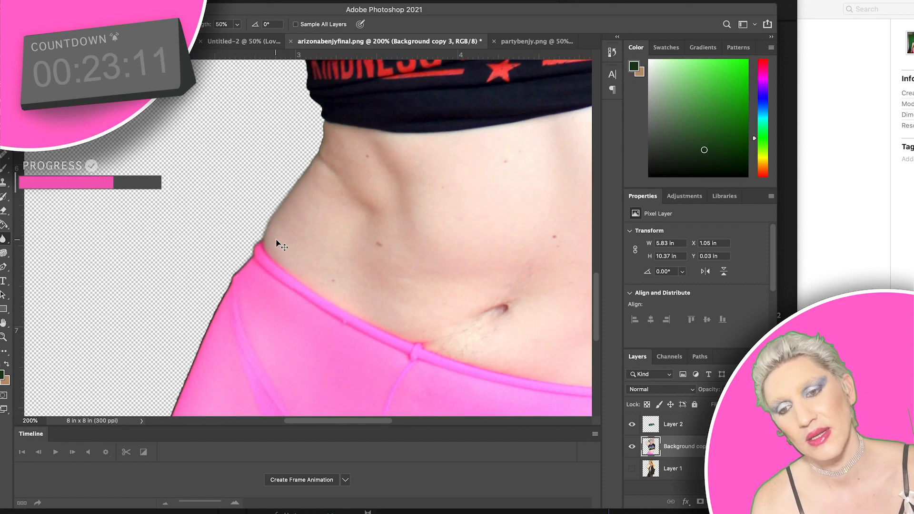
pyautogui.press('super+minus')
pyautogui.press('super+minus')
pyautogui.press('super+equal')
pyautogui.press('super+equal')
pyautogui.press('super+equal')
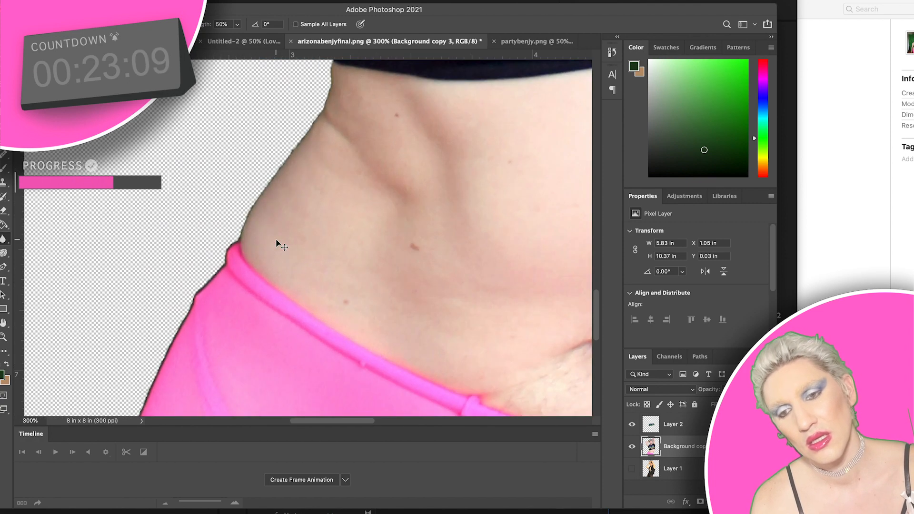
pyautogui.press('super+minus')
pyautogui.press('super+equal')
pyautogui.press('super+minus')
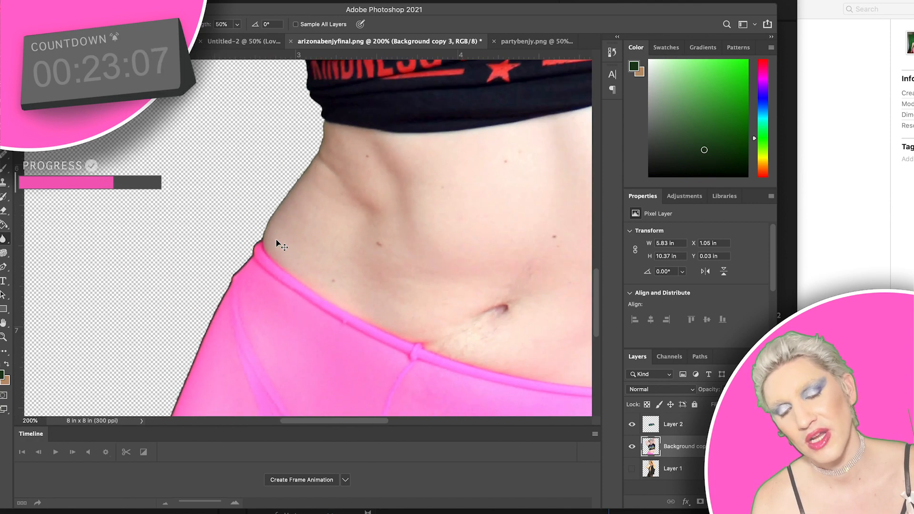
pyautogui.press('super+minus')
pyautogui.press('super+minus')
pyautogui.press('super+minus')
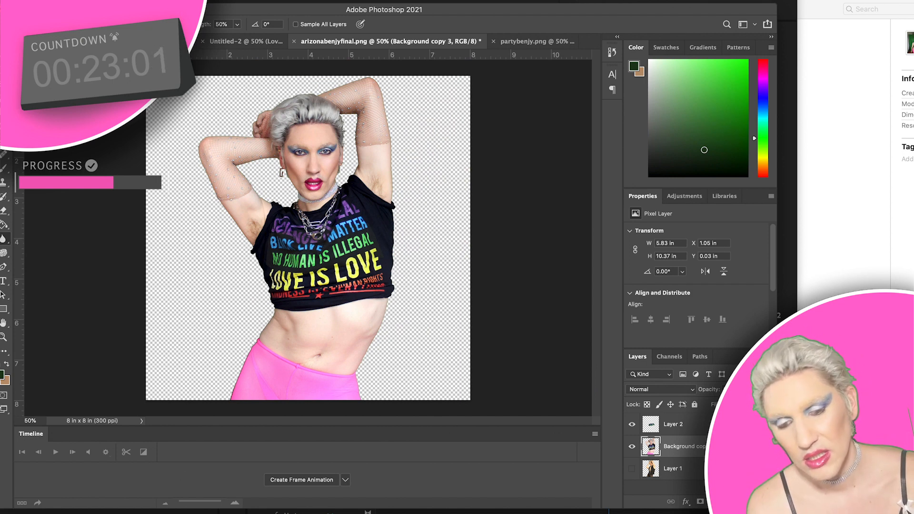
# Switch to Premiere Pro, save the FallSquare project and quit the program.
pyautogui.press('super+Tab')
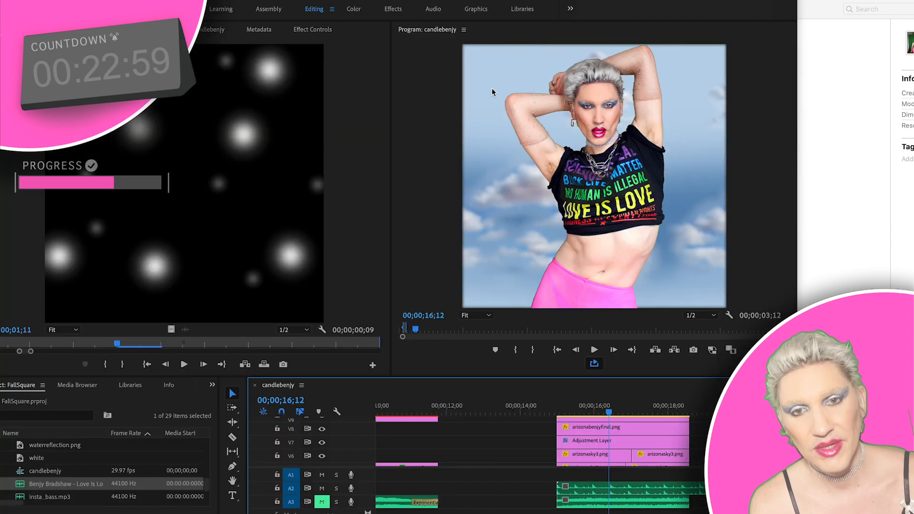
pyautogui.moveTo(490, 3); pyautogui.dragTo(527, 20)
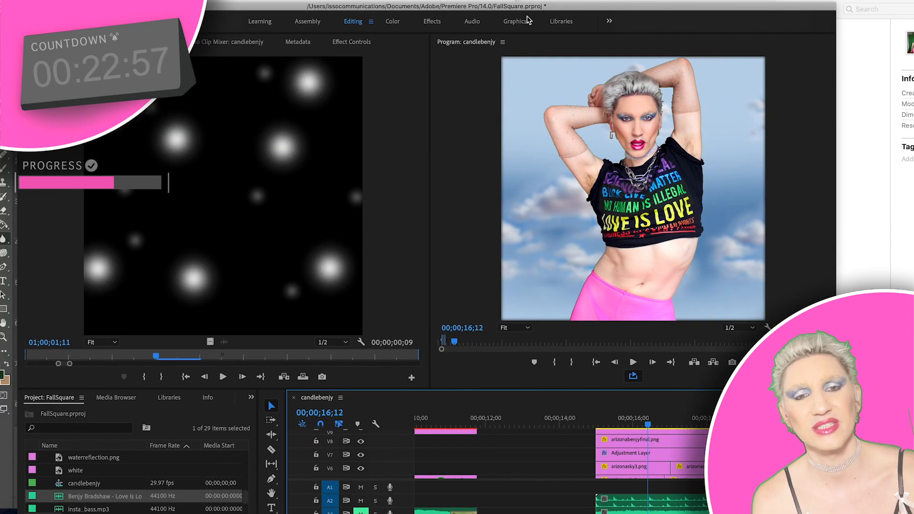
pyautogui.press('super+s')
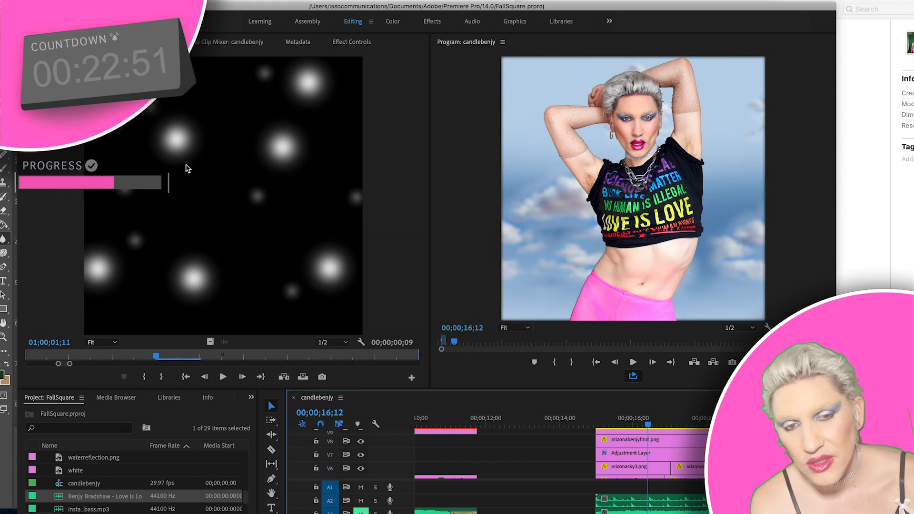
pyautogui.press('super+q')
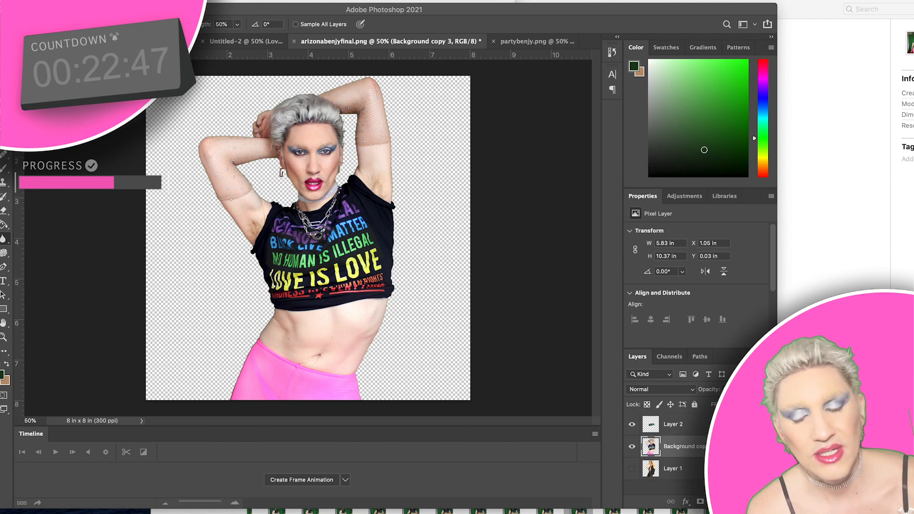
# Switch to Finder and open WaterSquare.prproj from the 14.0 folder, moving the overlapping windows aside.
pyautogui.press('super+Tab')
pyautogui.moveTo(321, 10); pyautogui.dragTo(164, 307)
pyautogui.moveTo(433, 3); pyautogui.dragTo(12, 3)
pyautogui.moveTo(653, 509); pyautogui.dragTo(192, 228)
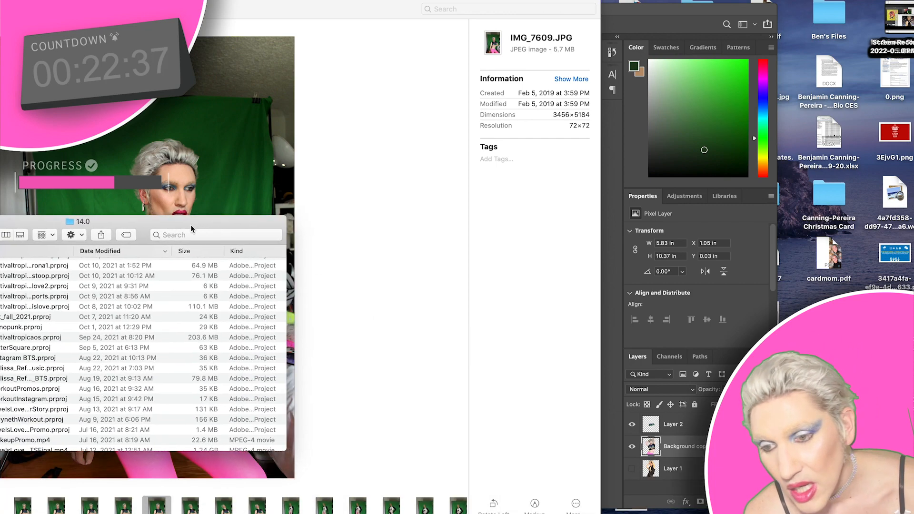
pyautogui.click(18, 348)
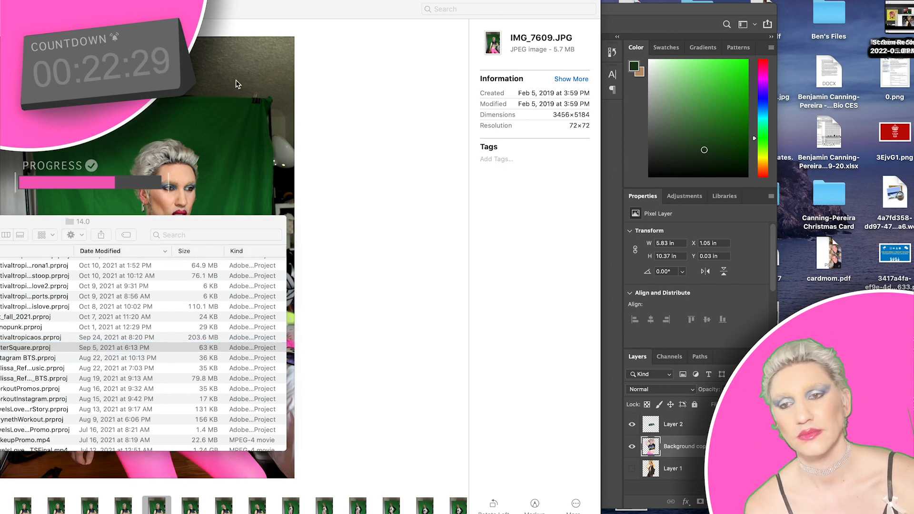
pyautogui.moveTo(263, 10); pyautogui.dragTo(786, 17)
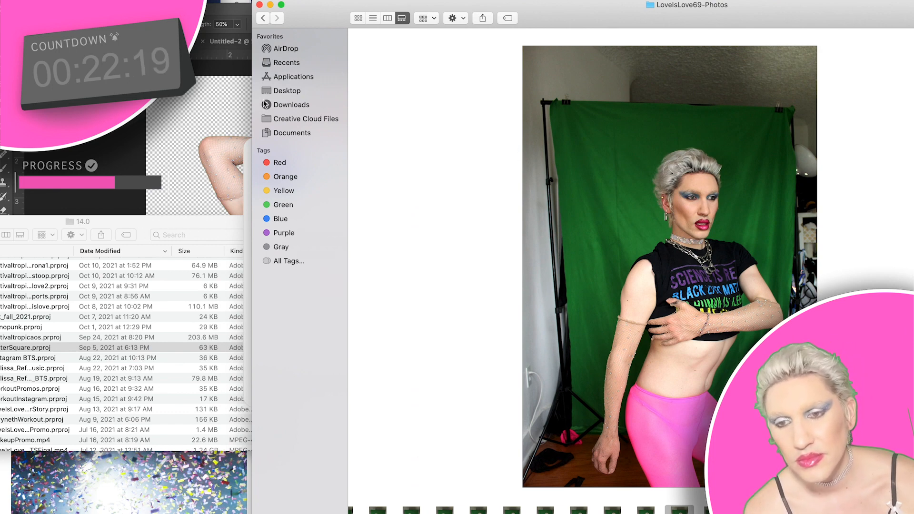
pyautogui.moveTo(318, 26); pyautogui.dragTo(415, 23)
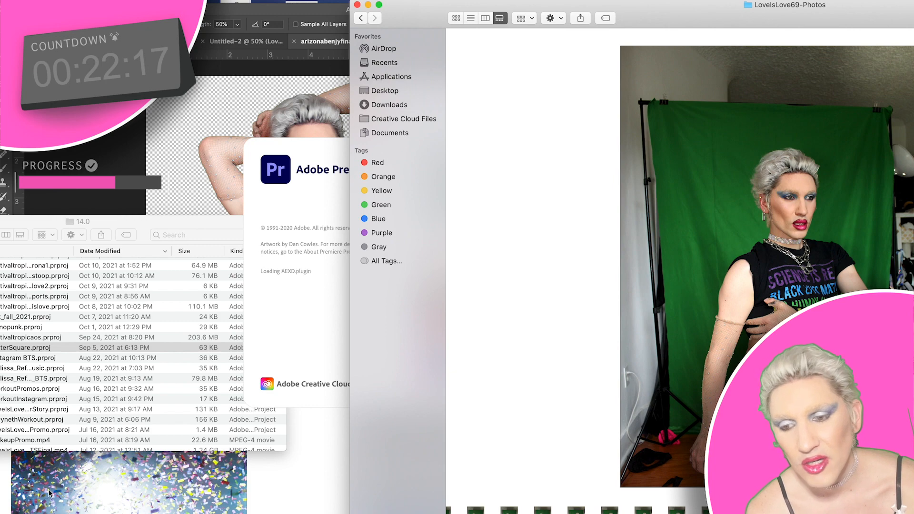
# Browse the 2021 Fall photos folder in Finder and preview nighttimebenjy.png.
pyautogui.click(125, 469)
pyautogui.doubleClick(153, 300)
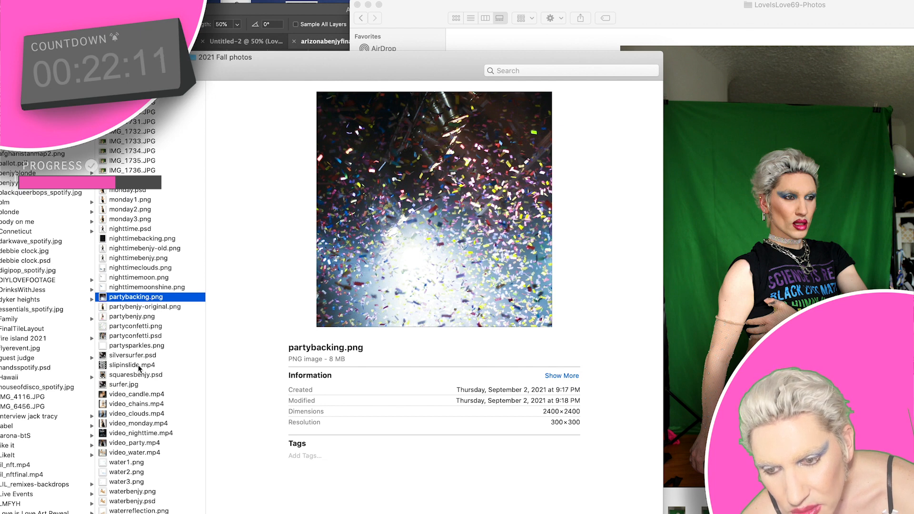
pyautogui.scroll(1, 140, 367)
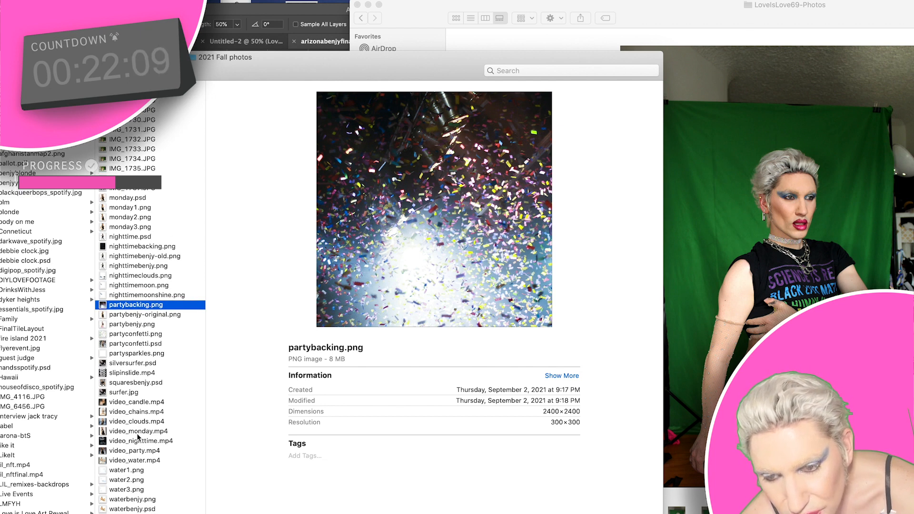
pyautogui.click(130, 237)
pyautogui.click(140, 266)
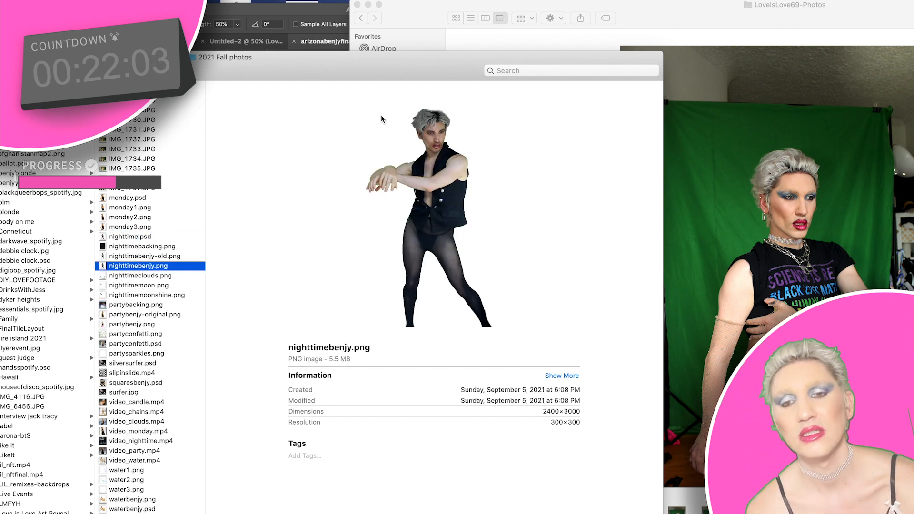
pyautogui.moveTo(442, 72); pyautogui.dragTo(171, 120)
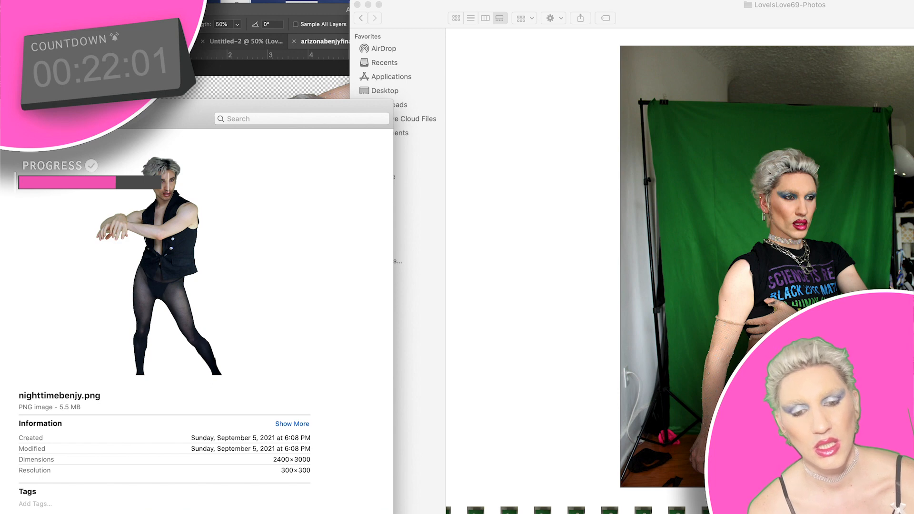
# Switch to Premiere Pro and locate the nighttime clips in the watersquarebackdrop sequence, placing the playhead at 00;00;24;27.
pyautogui.press('super+Tab')
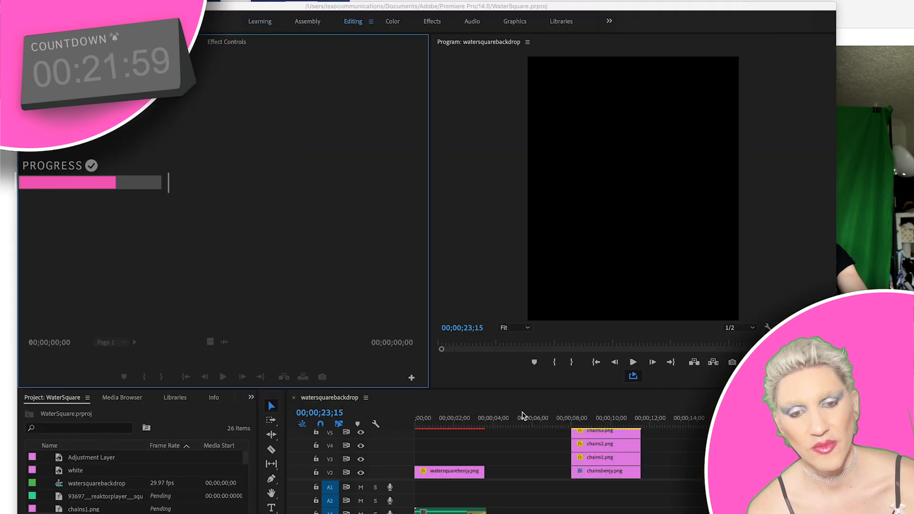
pyautogui.hscroll(3, 516, 453)
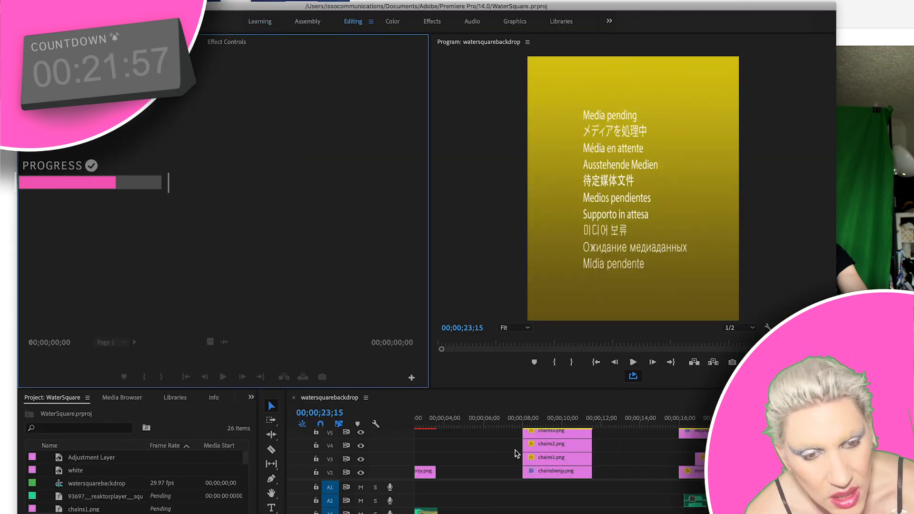
pyautogui.hscroll(10, 517, 454)
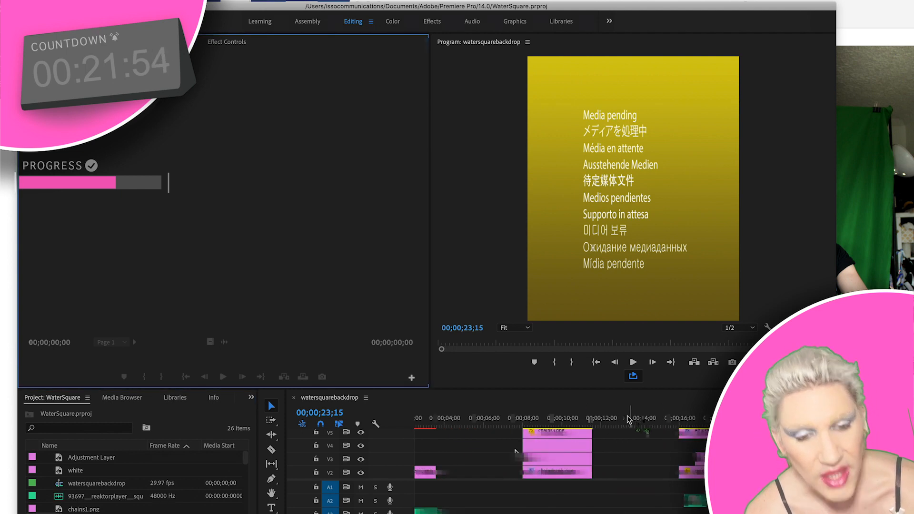
pyautogui.click(628, 420)
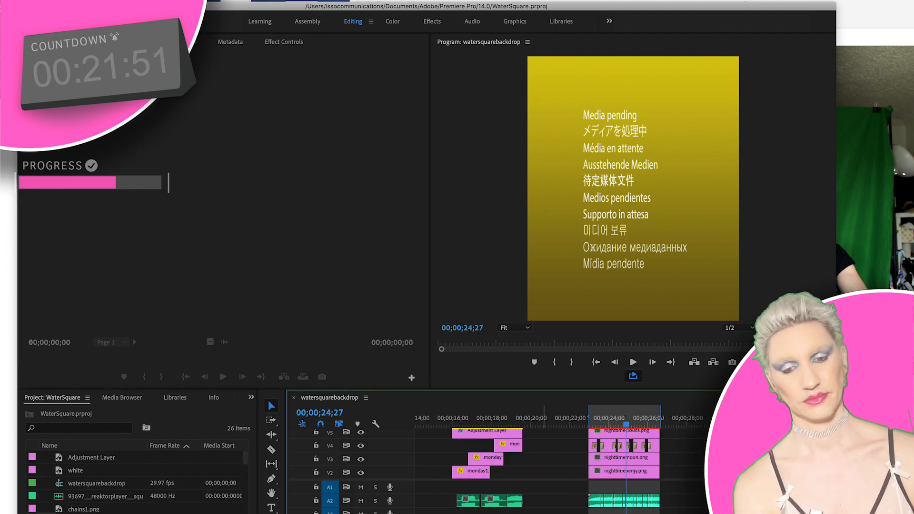
pyautogui.press('=')
pyautogui.press('=')
pyautogui.press('=')
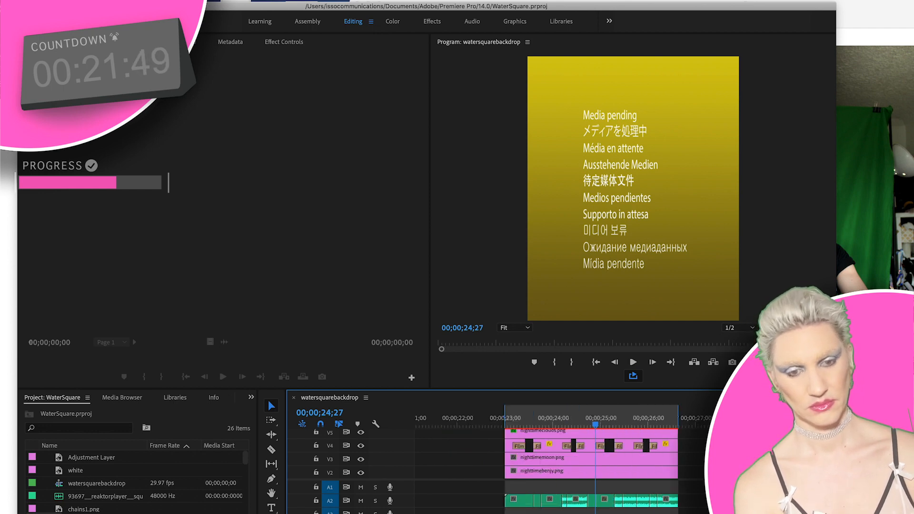
pyautogui.scroll(1, 520, 459)
pyautogui.scroll(3, 519, 459)
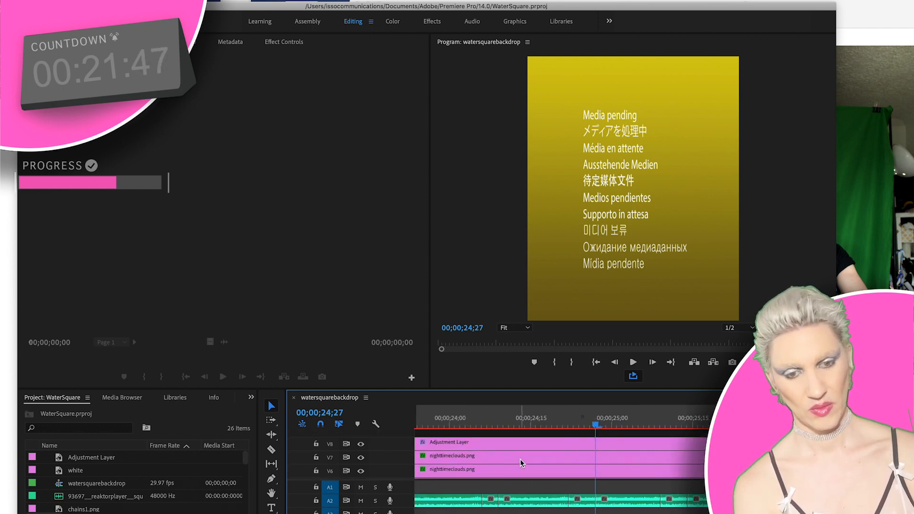
# Play back the nighttime scene from about 00;00;24;08, and park the playhead at 00;00;24;11.
pyautogui.hscroll(-2, 524, 458)
pyautogui.click(522, 425)
pyautogui.moveTo(522, 426)
pyautogui.mouseDown()
pyautogui.moveTo(582, 426)
pyautogui.moveTo(507, 434)
pyautogui.mouseUp()
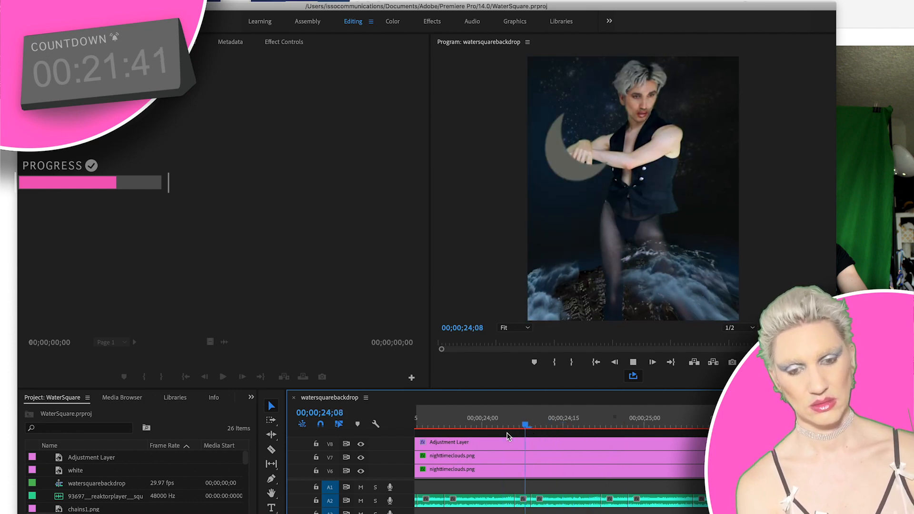
pyautogui.press('space')
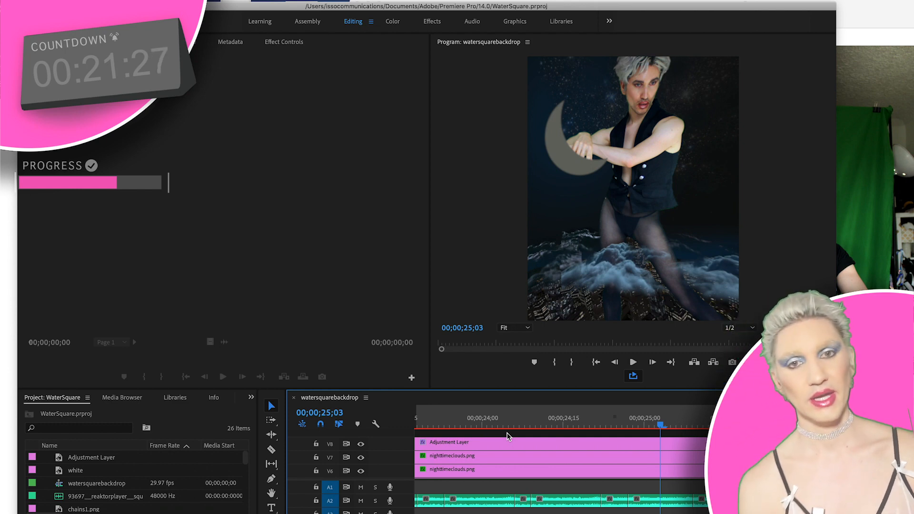
pyautogui.click(541, 422)
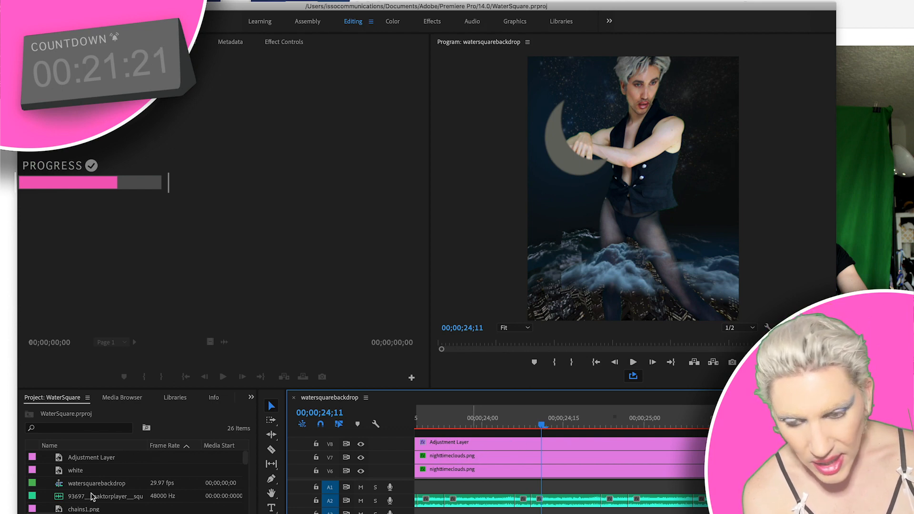
# Check the image file in Finder, return to Premiere Pro and select the nighttimebenjy.png clip on track V2.
pyautogui.press('super+Tab')
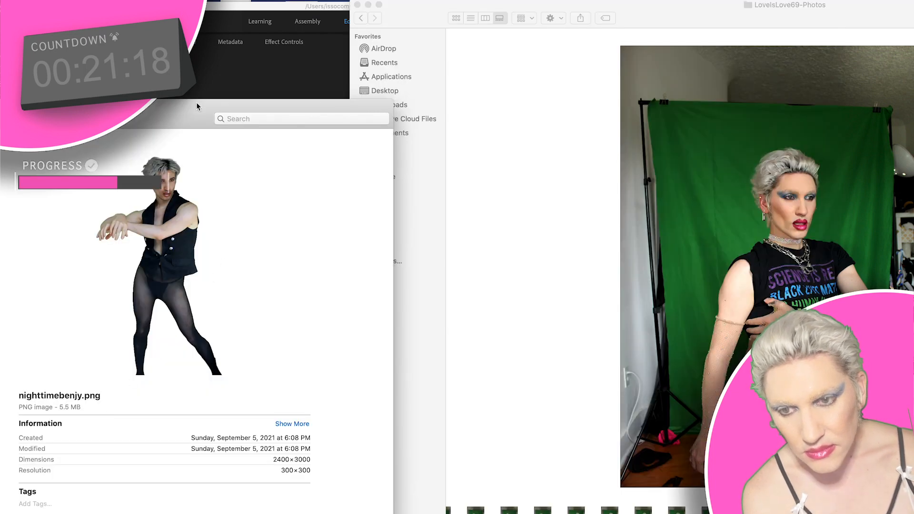
pyautogui.moveTo(187, 109); pyautogui.dragTo(337, 88)
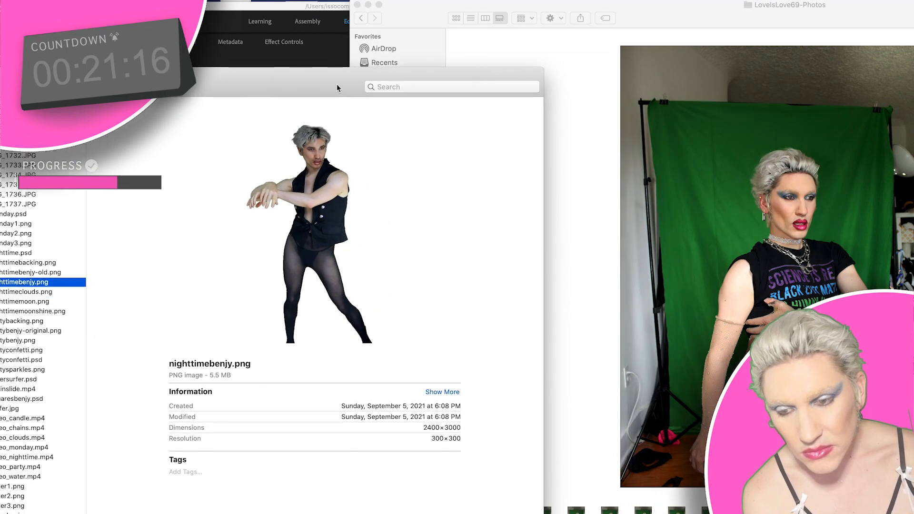
pyautogui.click(331, 12)
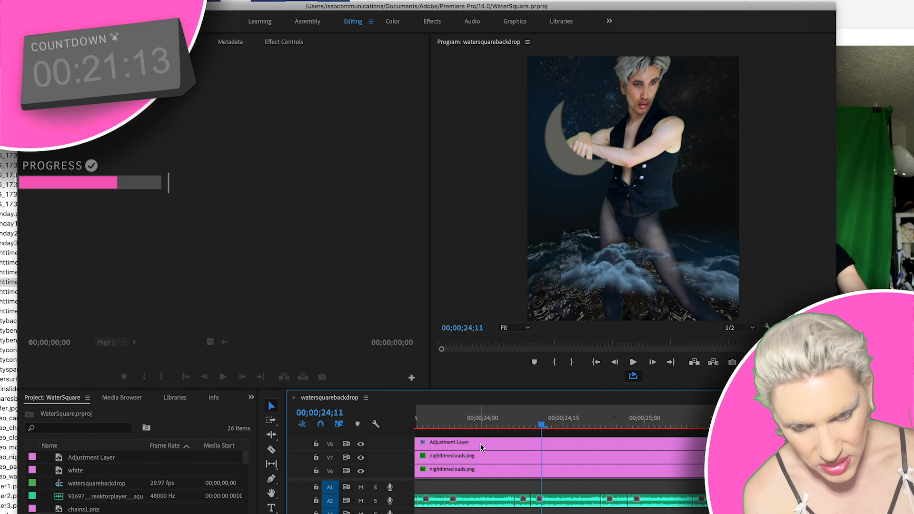
pyautogui.scroll(-4, 486, 453)
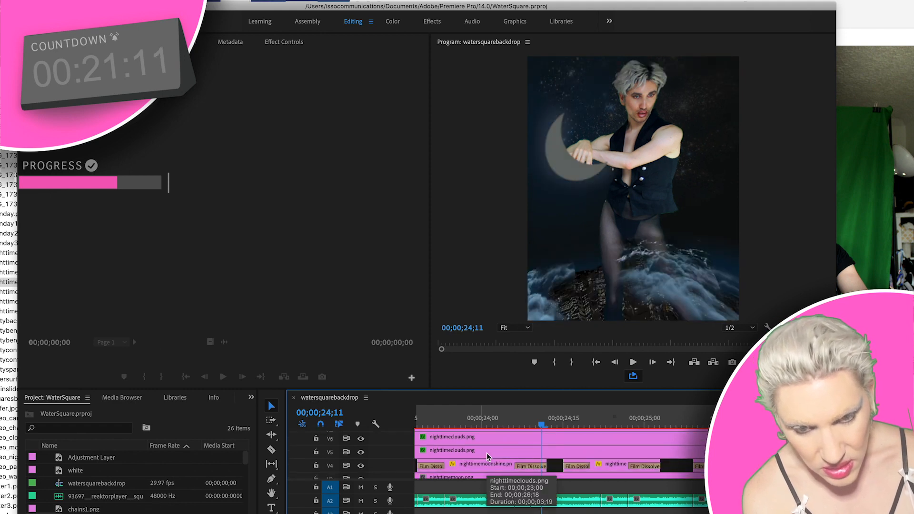
pyautogui.scroll(-3, 487, 453)
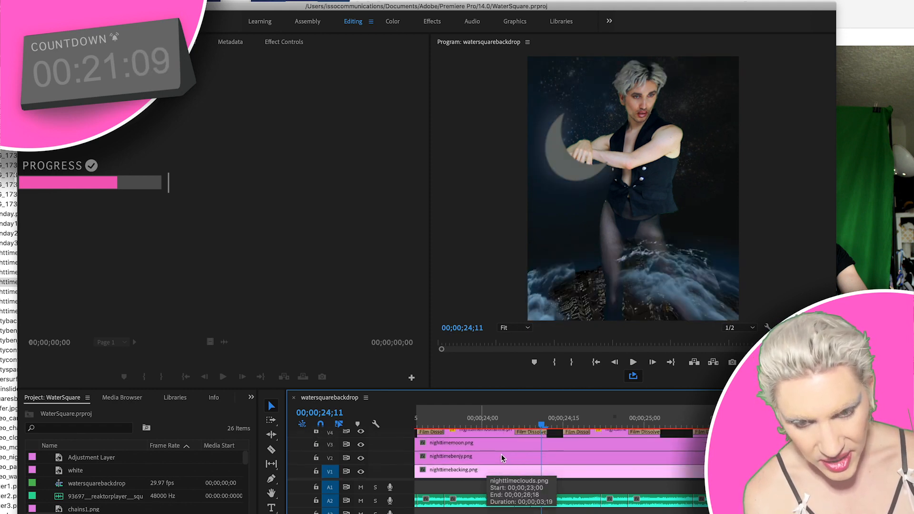
pyautogui.click(502, 459)
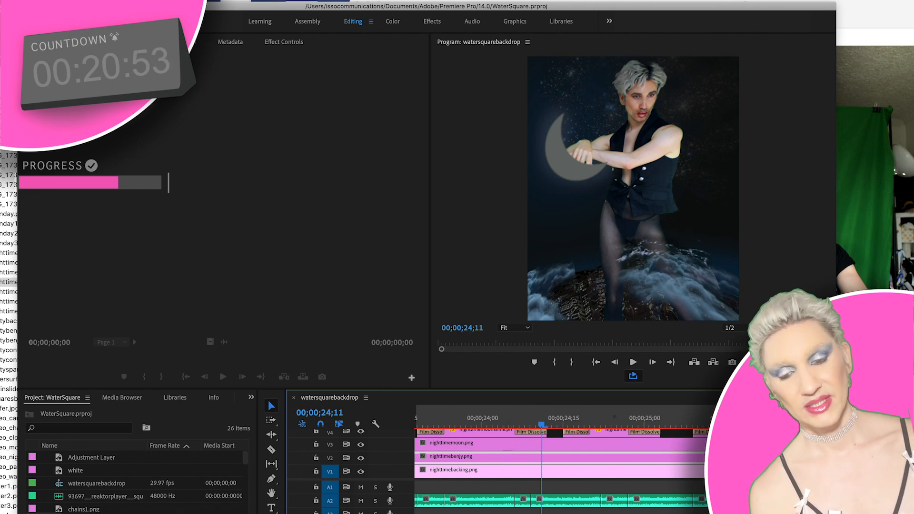
# Switch to Finder and arrange the nighttimebenjy.png preview beside the LoveIsLove69-Photos window so both images can be compared.
pyautogui.press('super+Tab')
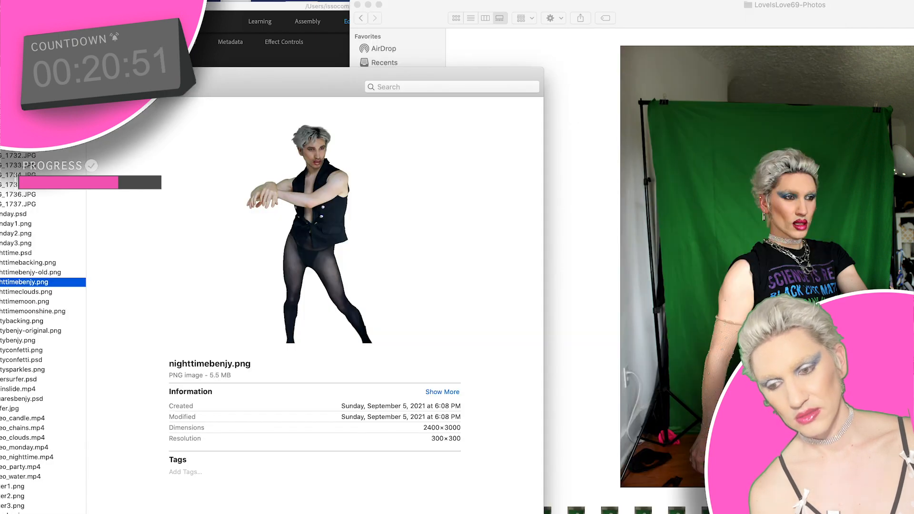
pyautogui.moveTo(647, 12); pyautogui.dragTo(635, 13)
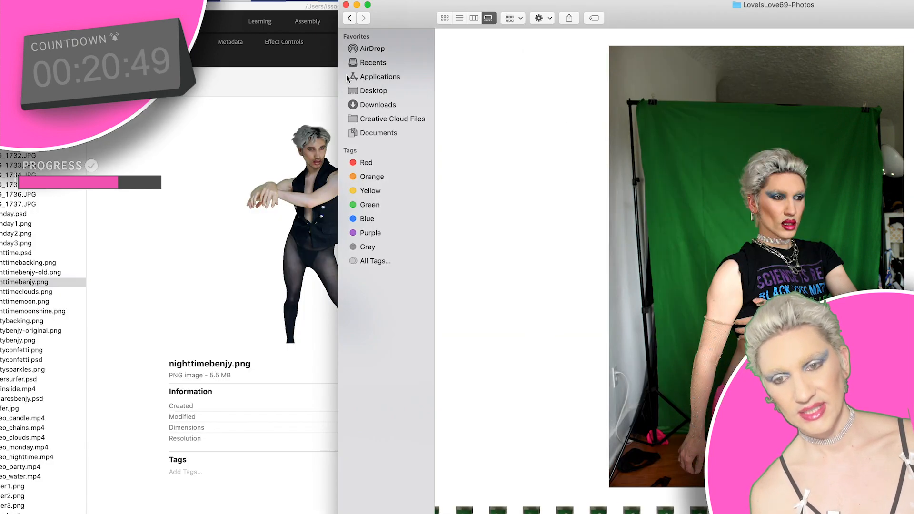
pyautogui.click(302, 85)
pyautogui.moveTo(303, 88); pyautogui.dragTo(159, 48)
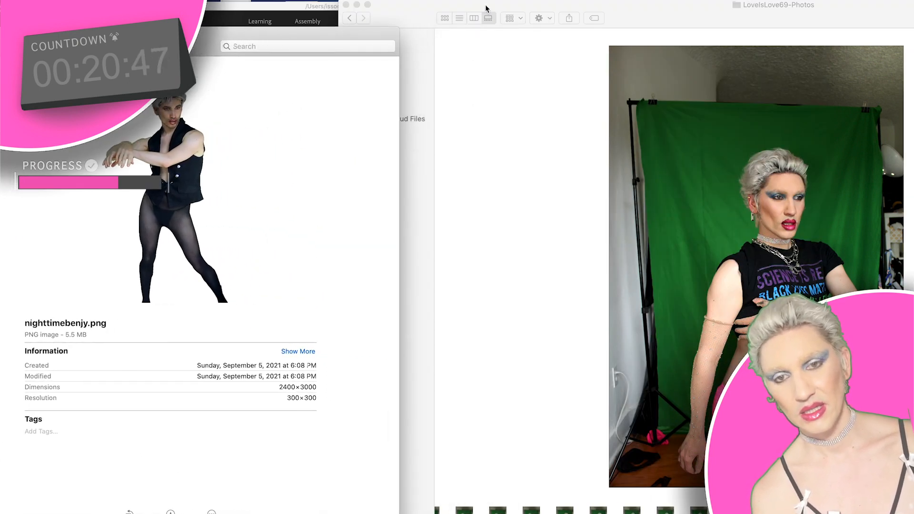
pyautogui.moveTo(485, 7); pyautogui.dragTo(448, 2)
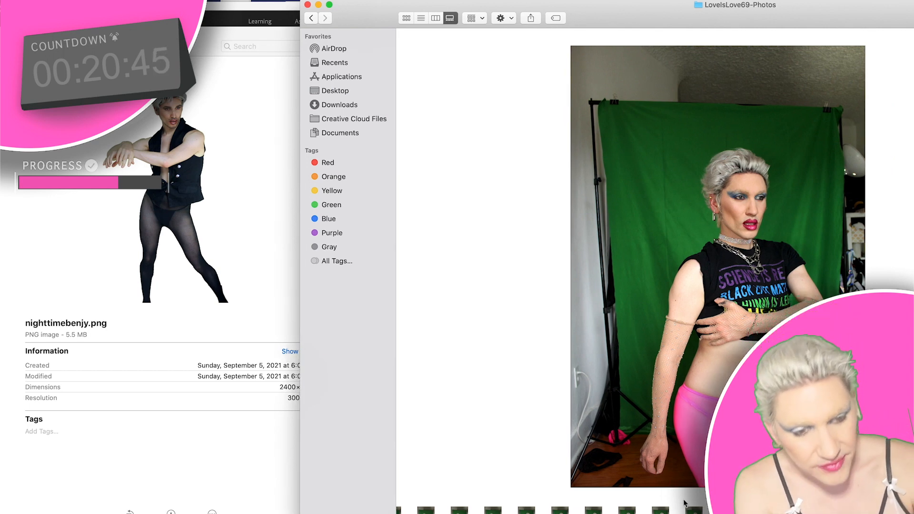
# Browse the green-screen photos in the LoveIsLove69-Photos folder for a full-body pose, starting from IMG_7567.JPG.
pyautogui.hscroll(3, 684, 504)
pyautogui.hscroll(3, 684, 503)
pyautogui.hscroll(5, 684, 504)
pyautogui.hscroll(-3, 684, 509)
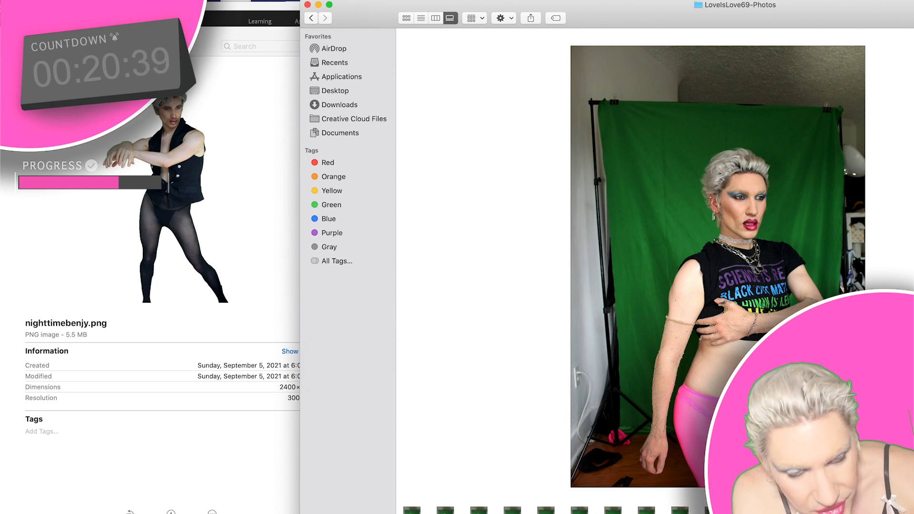
pyautogui.click(646, 508)
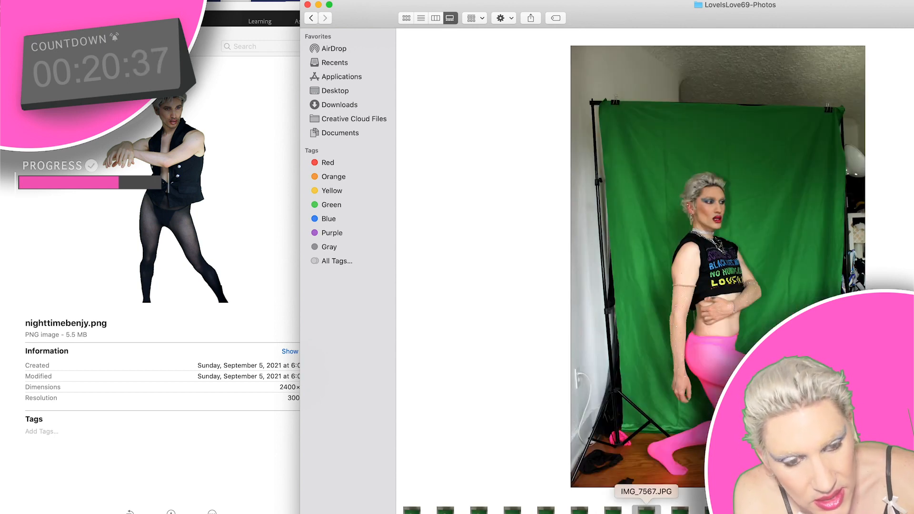
pyautogui.press('Right')
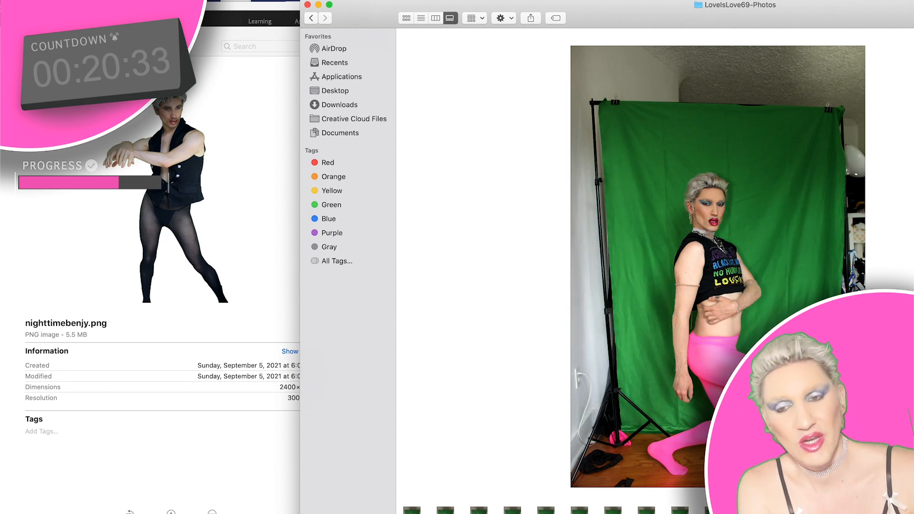
pyautogui.hscroll(3, 552, 509)
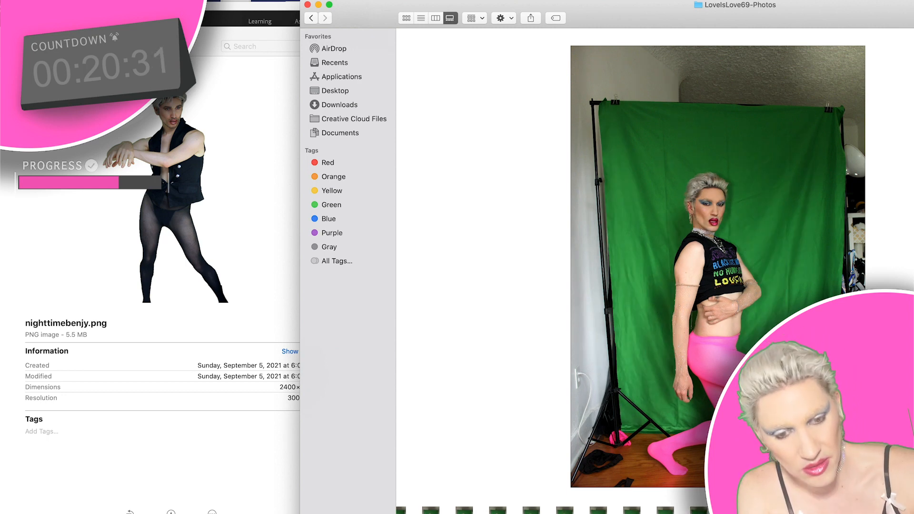
pyautogui.click(552, 511)
pyautogui.hscroll(2, 552, 510)
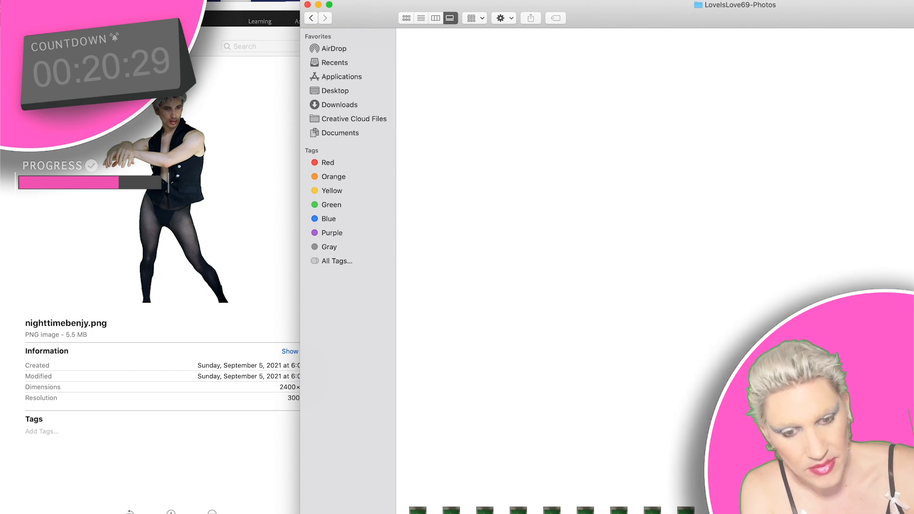
pyautogui.click(552, 510)
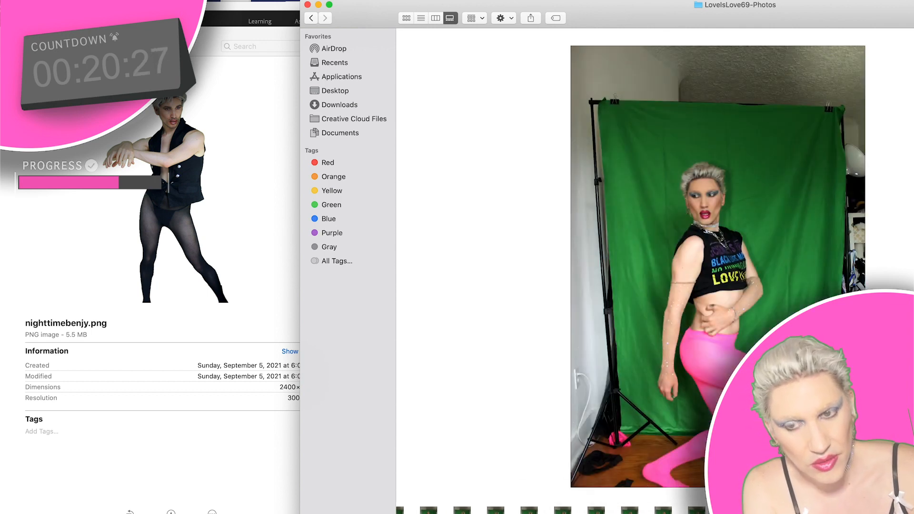
# Compare the standing poses in IMG_7535.JPG through IMG_7538.JPG and select IMG_7537.JPG.
pyautogui.click(562, 511)
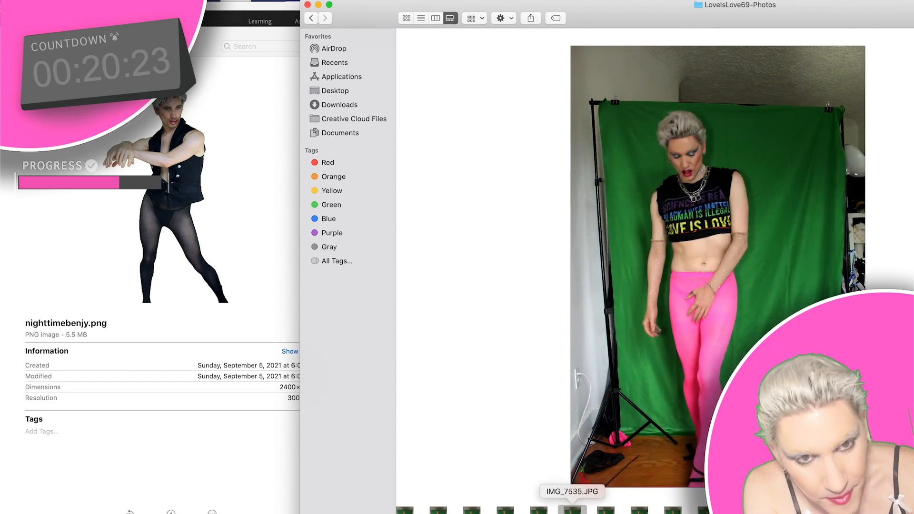
pyautogui.click(606, 511)
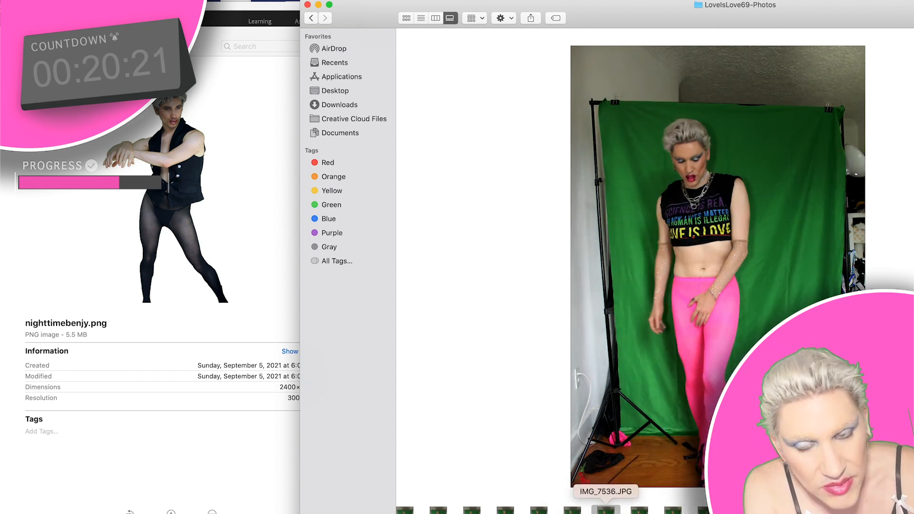
pyautogui.click(639, 511)
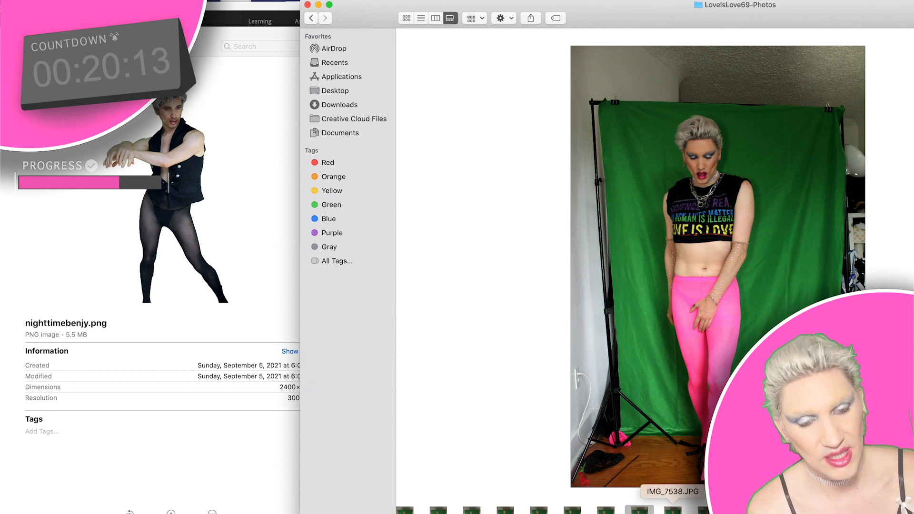
pyautogui.click(672, 511)
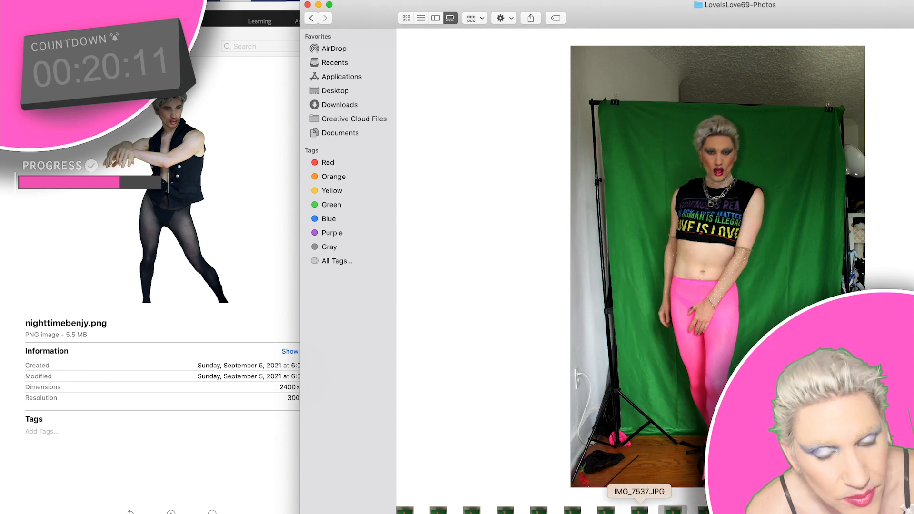
pyautogui.click(639, 511)
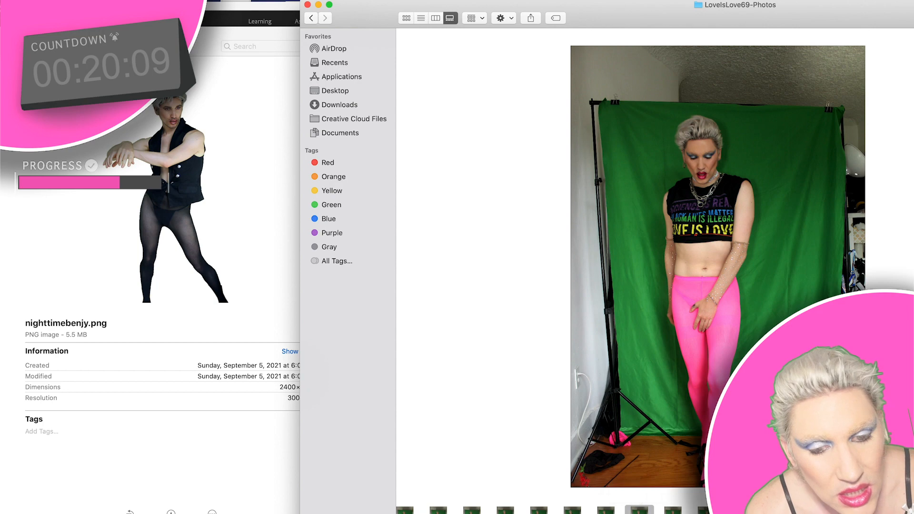
# Review the nighttimebenjy.png cutout, scrub the Premiere Pro nighttime scene to 00;00;25;14 and back to 00;00;24;18, and return to Photoshop.
pyautogui.moveTo(133, 40); pyautogui.dragTo(329, 32)
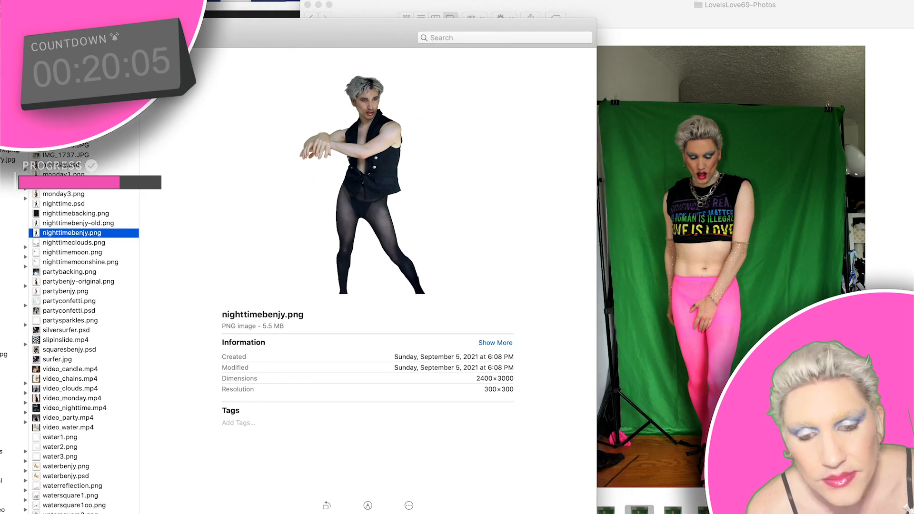
pyautogui.press('super+Tab')
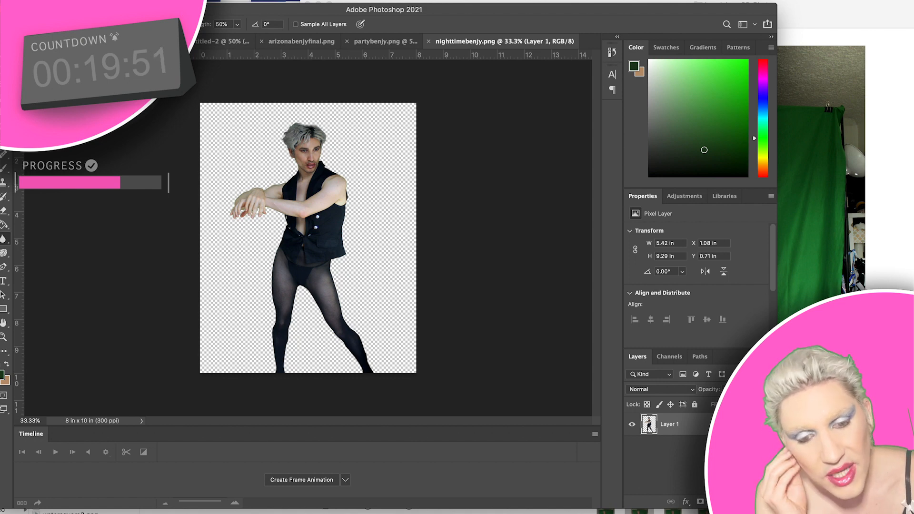
pyautogui.press('super+Tab')
pyautogui.moveTo(542, 424); pyautogui.dragTo(649, 426)
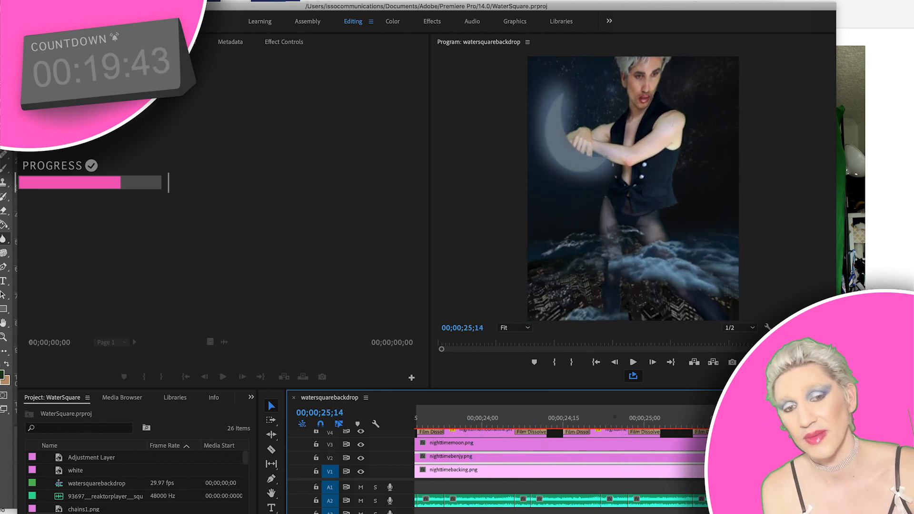
pyautogui.moveTo(719, 480); pyautogui.dragTo(575, 478)
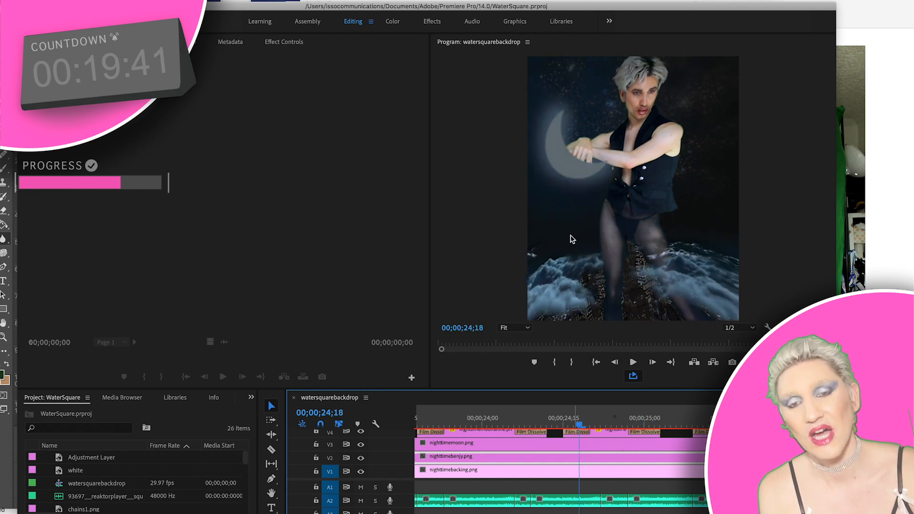
pyautogui.moveTo(588, 8); pyautogui.dragTo(521, 354)
pyautogui.click(481, 139)
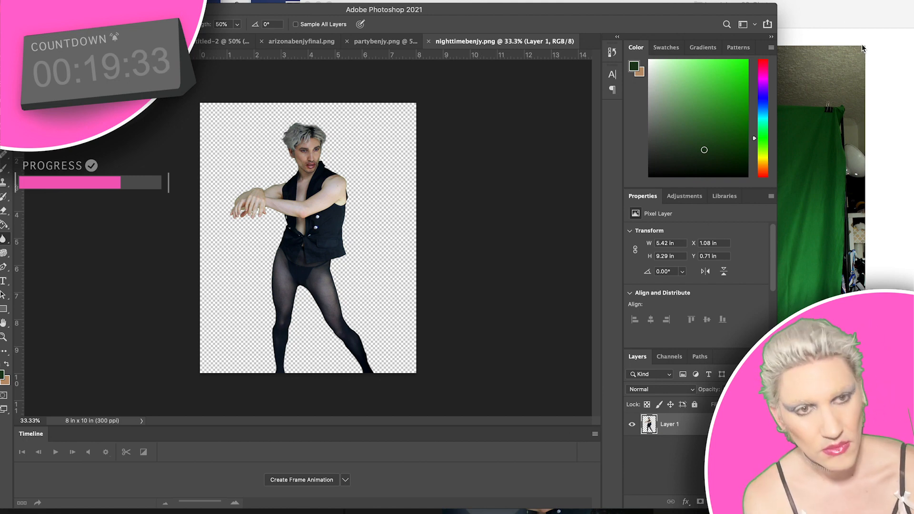
# Place IMG_7537.JPG from LoveIsLove69-Photos into the Photoshop nighttimebenjy.png document, scaled to about 17.92% and positioned over the cutout figure.
pyautogui.click(847, 15)
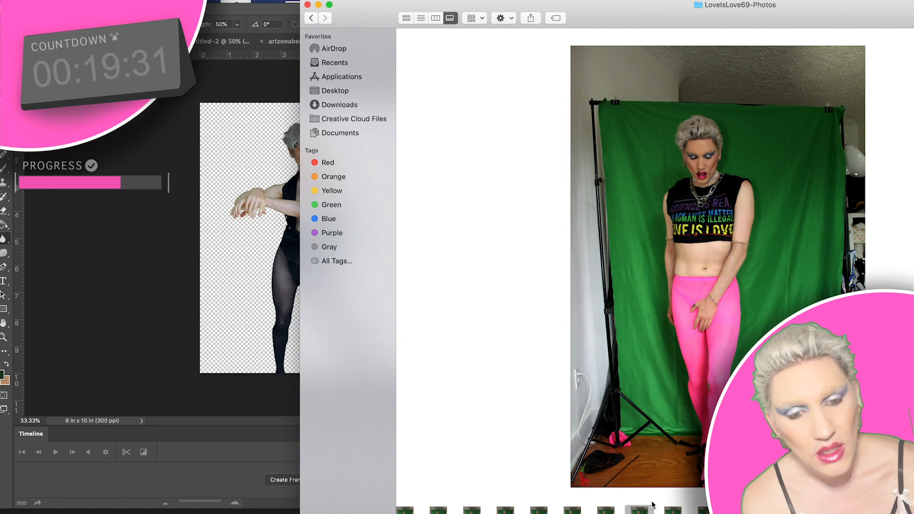
pyautogui.moveTo(639, 511); pyautogui.dragTo(239, 276)
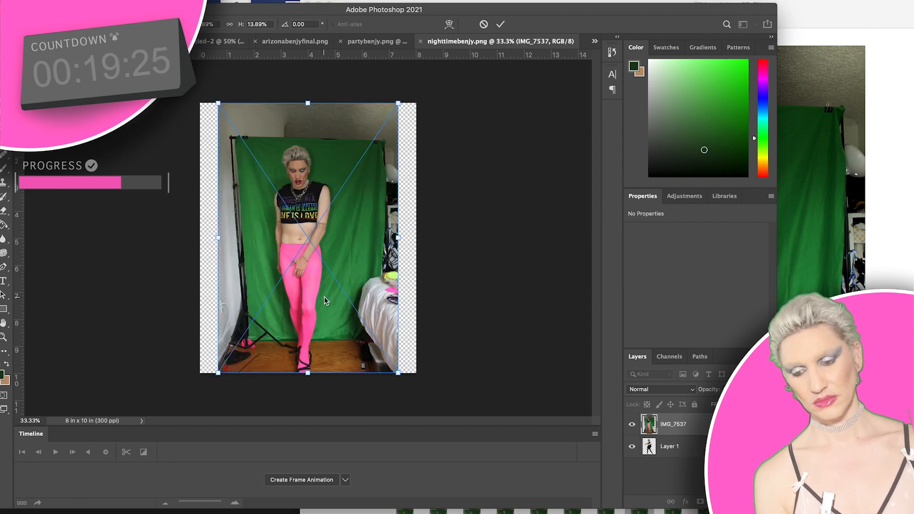
pyautogui.moveTo(399, 100); pyautogui.dragTo(432, 60)
pyautogui.moveTo(364, 197); pyautogui.dragTo(364, 217)
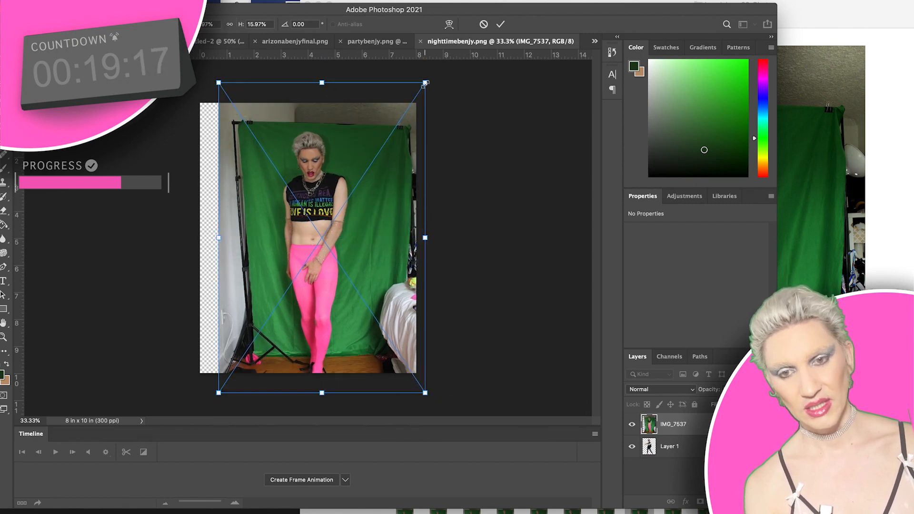
pyautogui.moveTo(425, 84); pyautogui.dragTo(434, 69)
pyautogui.moveTo(351, 138); pyautogui.dragTo(375, 178)
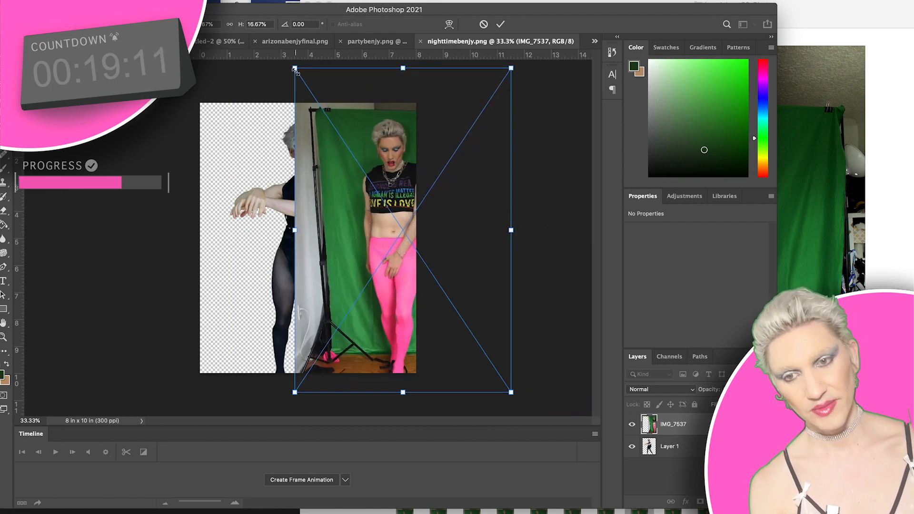
pyautogui.moveTo(282, 65); pyautogui.dragTo(278, 44)
pyautogui.moveTo(369, 173); pyautogui.dragTo(294, 163)
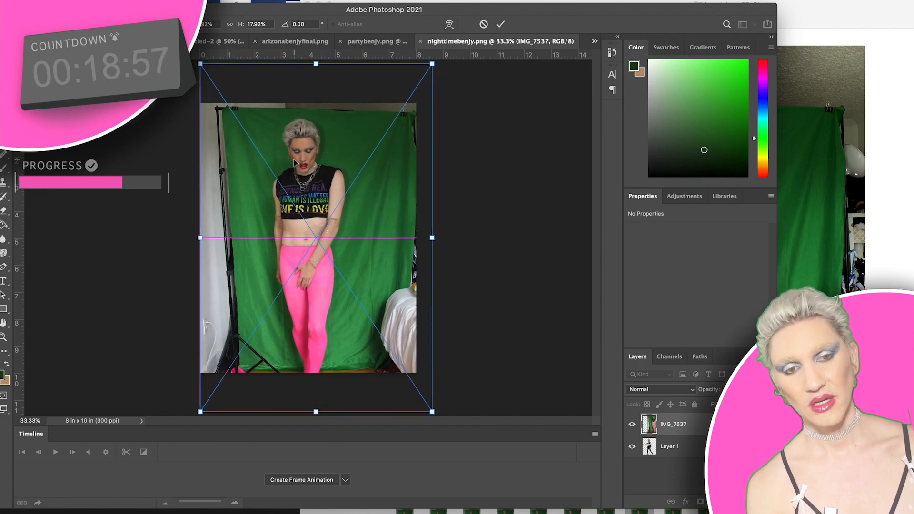
# Return to Finder to compare the two photos preceding IMG_7537.JPG, and move the photo window clear of the Photoshop canvas.
pyautogui.click(786, 49)
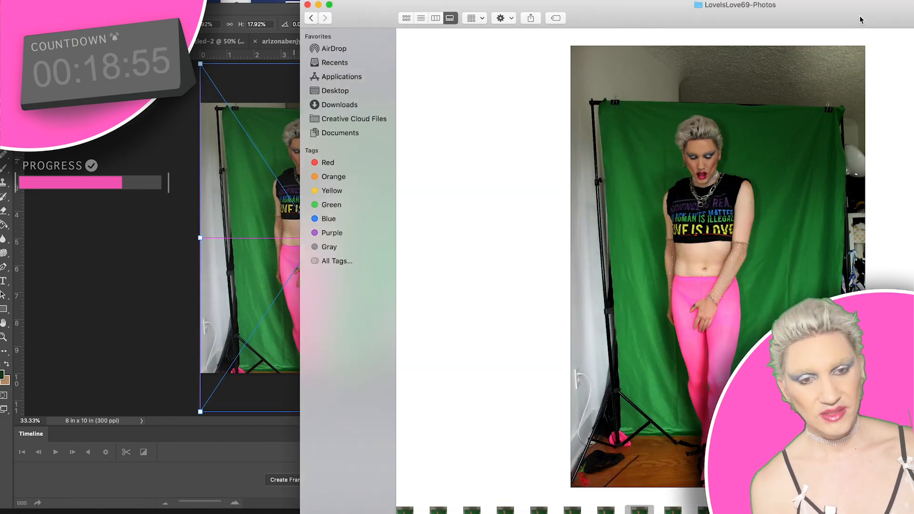
pyautogui.press('Left')
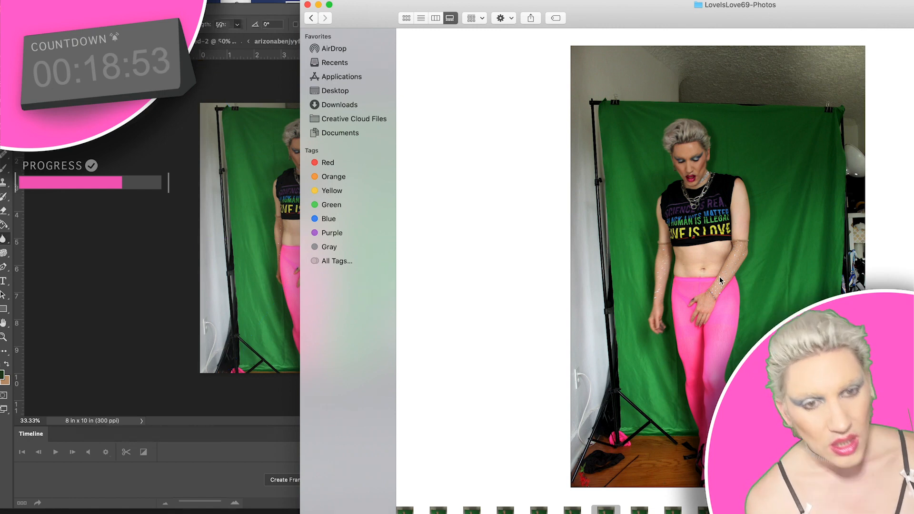
pyautogui.press('Left')
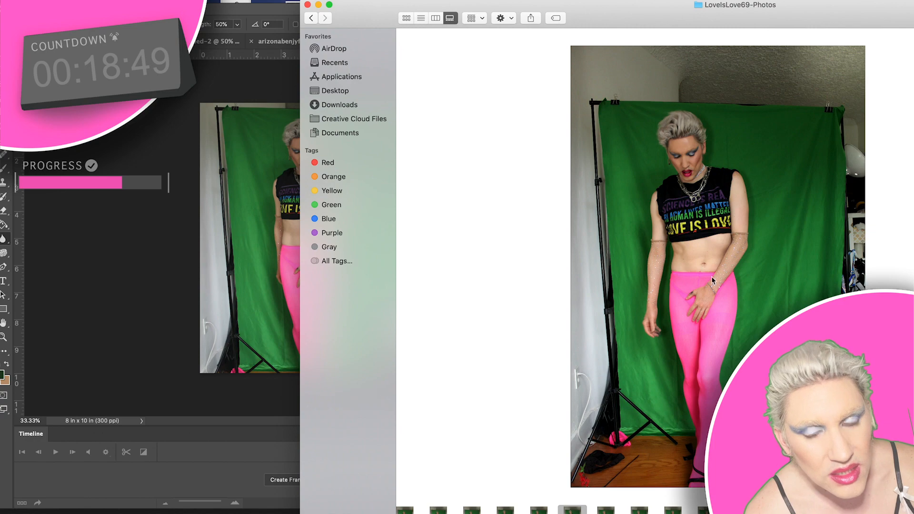
pyautogui.moveTo(636, 22); pyautogui.dragTo(747, 13)
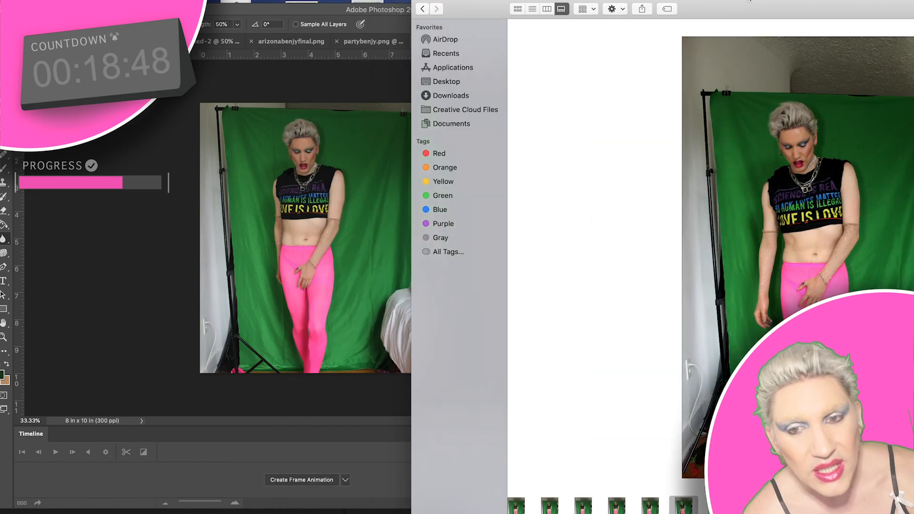
# Inspect the placed IMG_7537 photo in Photoshop at 300% around the face and necklace, and settle on a 50% view.
pyautogui.click(333, 192)
pyautogui.press('super+plus')
pyautogui.press('super+plus')
pyautogui.press('super+plus')
pyautogui.press('super+plus')
pyautogui.press('super+plus')
pyautogui.press('super+plus')
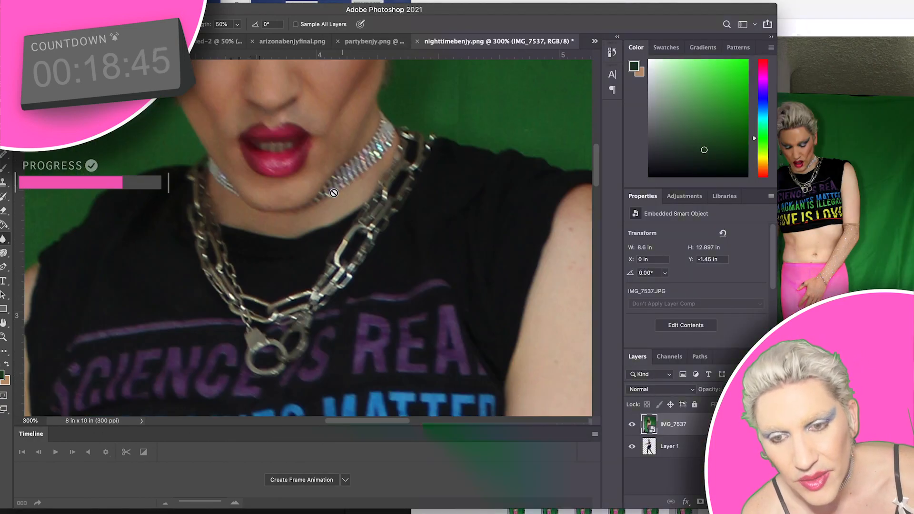
pyautogui.press('super+minus')
pyautogui.press('super+minus')
pyautogui.press('super+minus')
pyautogui.press('super+minus')
pyautogui.press('super+minus')
pyautogui.press('super+minus')
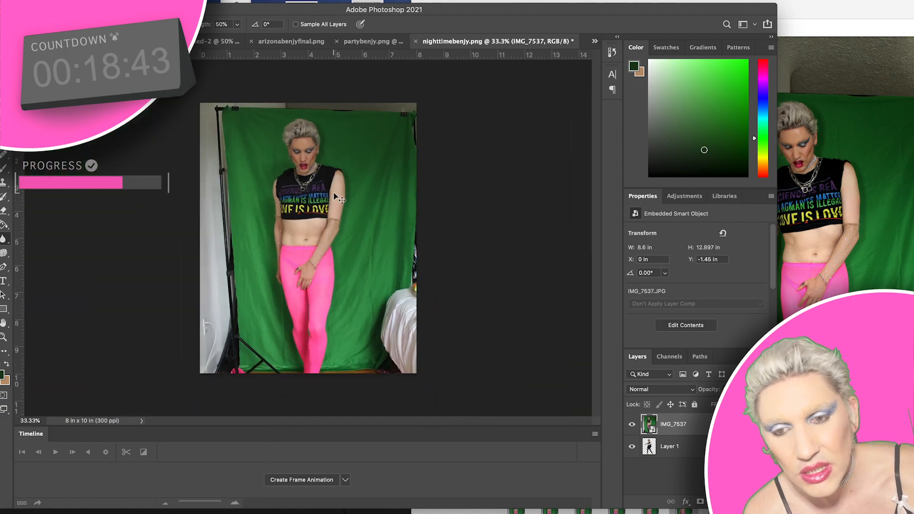
pyautogui.press('super+plus')
pyautogui.press('super+plus')
# Go back to the LoveIsLove69-Photos window in Finder and examine earlier standing poses against the placed photo.
pyautogui.click(811, 26)
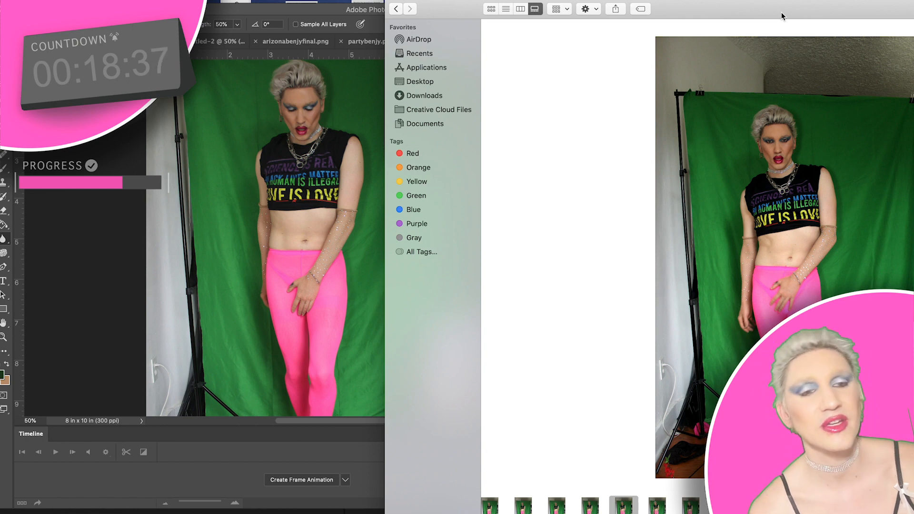
pyautogui.press('Left')
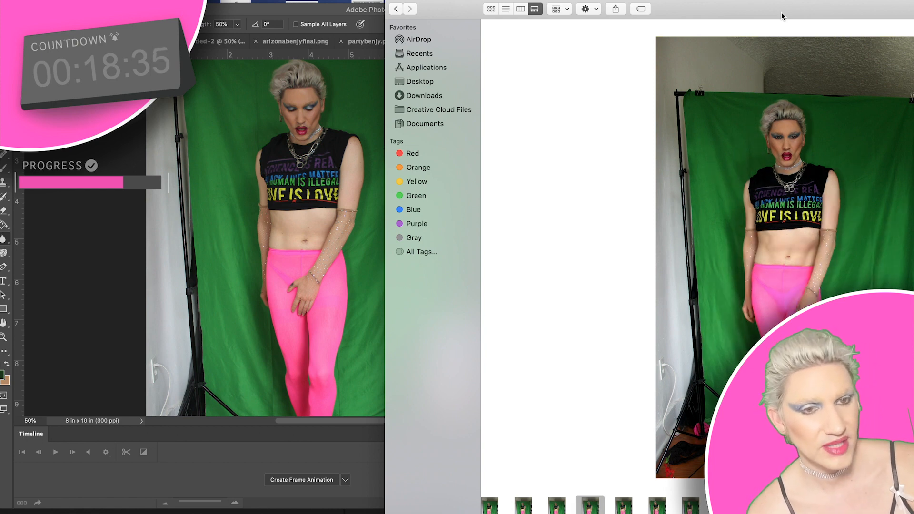
pyautogui.press('Left')
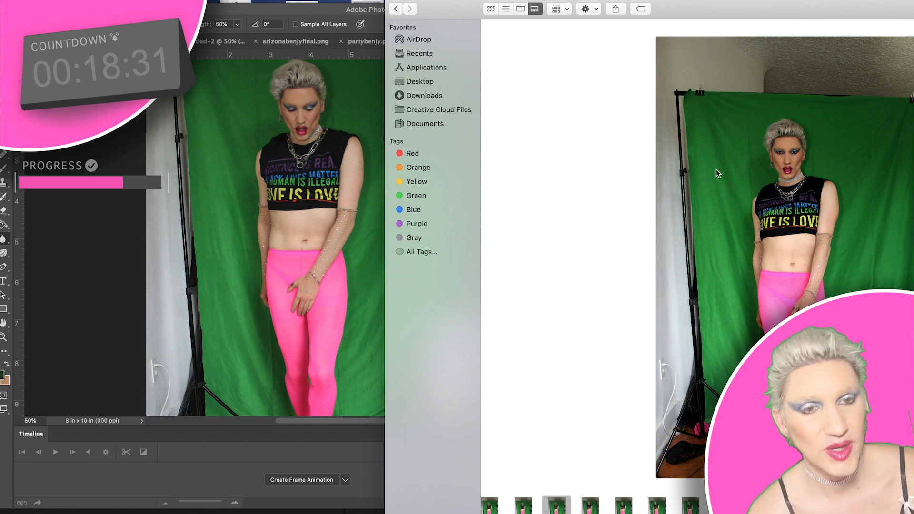
pyautogui.moveTo(730, 8); pyautogui.dragTo(716, 9)
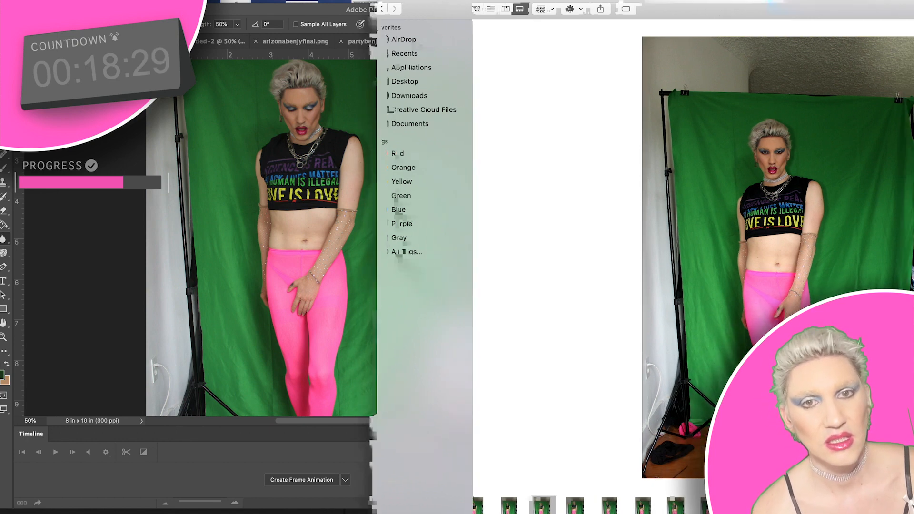
# Place IMG_7532.JPG from the Finder filmstrip into the Photoshop nighttimebenjy.png document, scaled to about 21.99% and set in the canvas's lower half.
pyautogui.hscroll(1, 677, 506)
pyautogui.hscroll(-2, 676, 506)
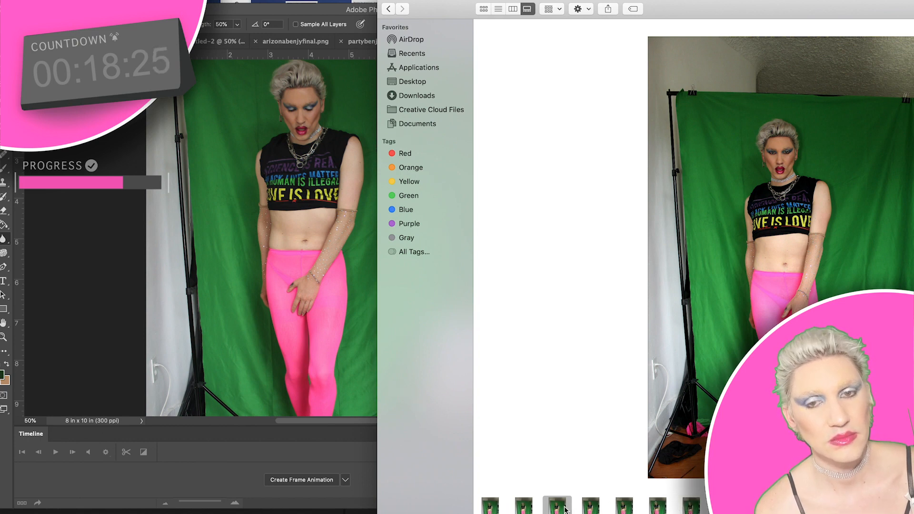
pyautogui.moveTo(557, 510); pyautogui.dragTo(314, 331)
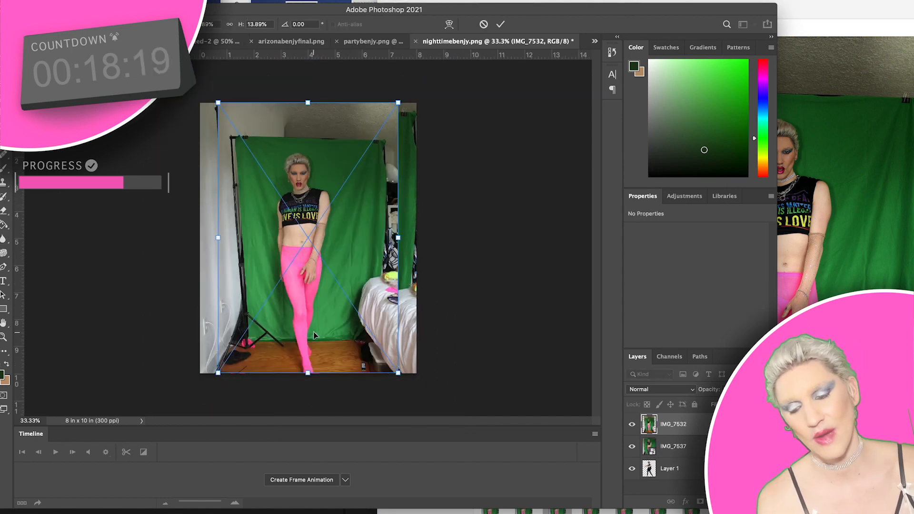
pyautogui.moveTo(396, 105); pyautogui.dragTo(474, 22)
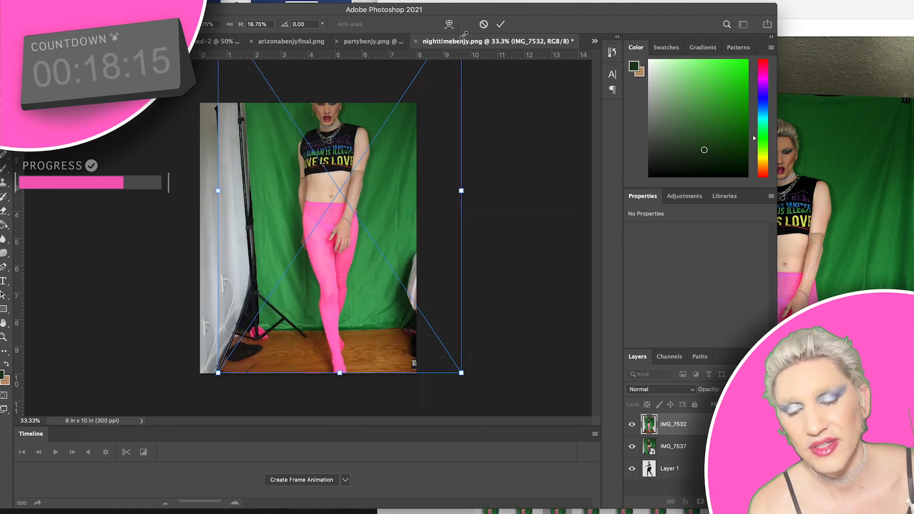
pyautogui.moveTo(358, 230); pyautogui.dragTo(350, 369)
pyautogui.moveTo(356, 257); pyautogui.dragTo(358, 280)
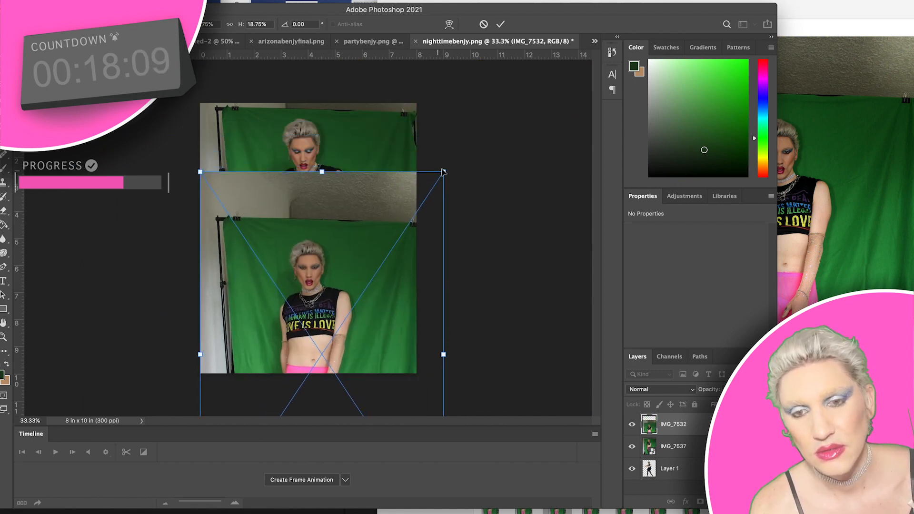
pyautogui.moveTo(443, 166); pyautogui.dragTo(481, 101)
pyautogui.moveTo(383, 220); pyautogui.dragTo(374, 309)
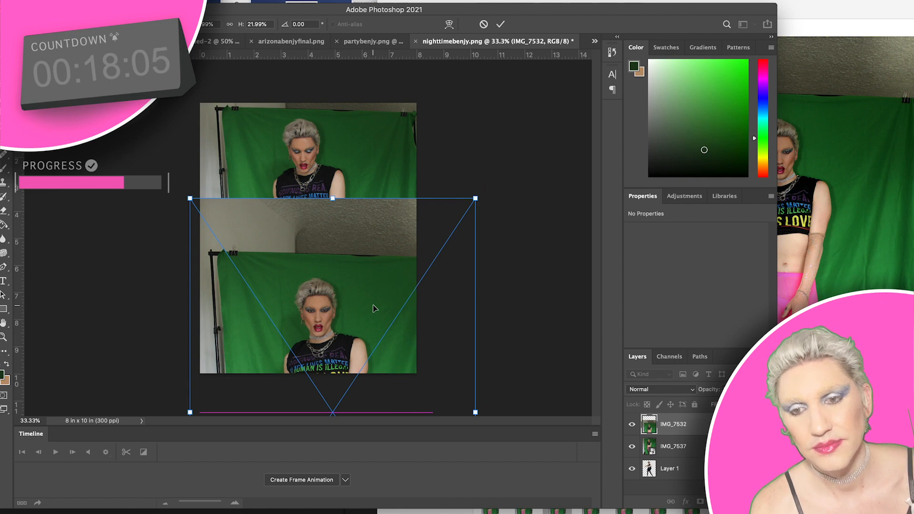
pyautogui.press('Return')
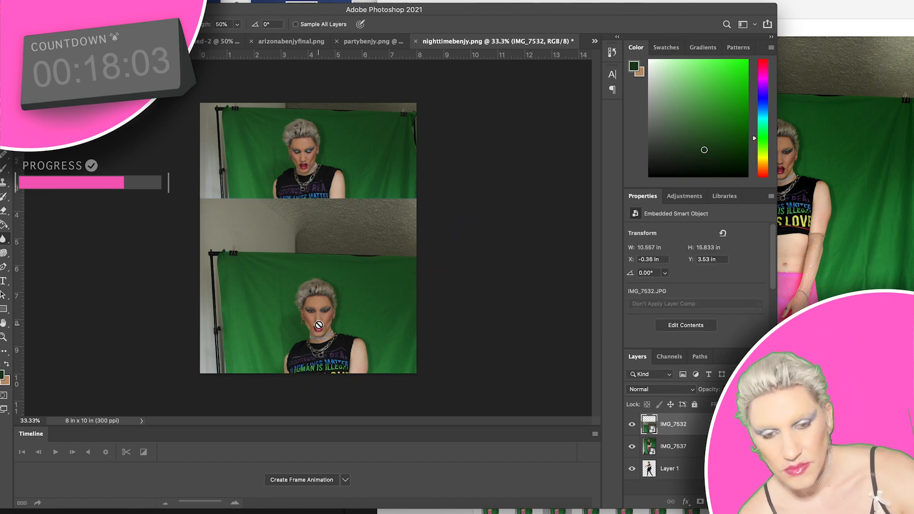
# Move the placed IMG_7532 photo up to about X -0.44 in, Y -2.56 in, covering the whole canvas.
pyautogui.click(314, 282)
pyautogui.click(489, 177)
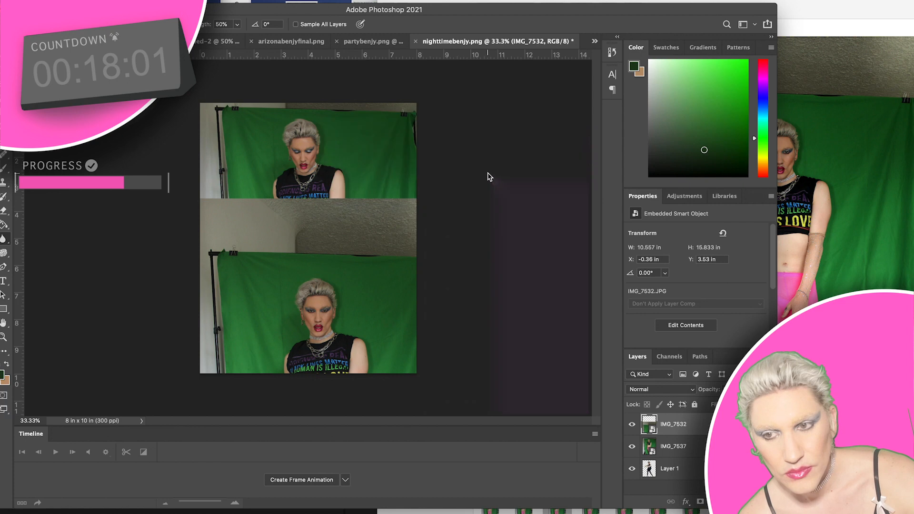
pyautogui.press('v')
pyautogui.moveTo(317, 328); pyautogui.dragTo(318, 179)
pyautogui.moveTo(337, 271); pyautogui.dragTo(338, 295)
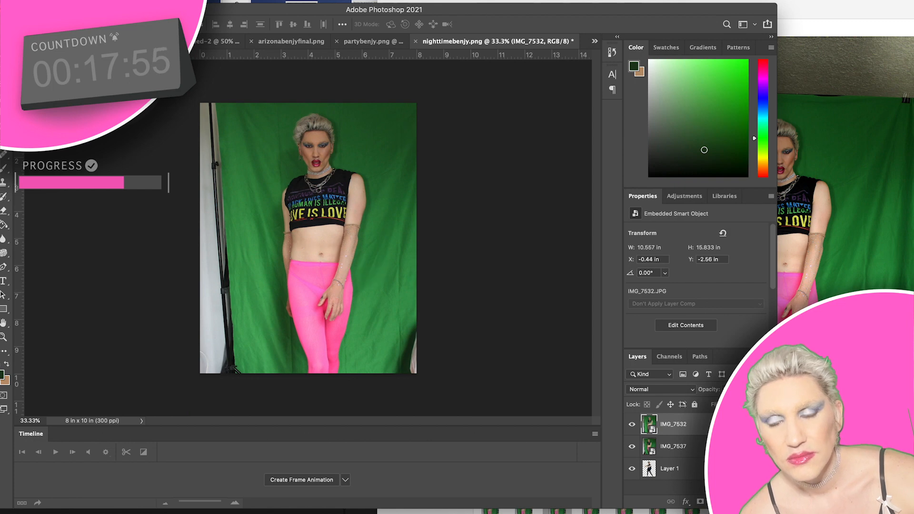
# Rescale IMG_7532 to about 18.99% at X 0 in, Y -1.83 in, and hide its layer to compare it with IMG_7537.
pyautogui.click(68, 1)
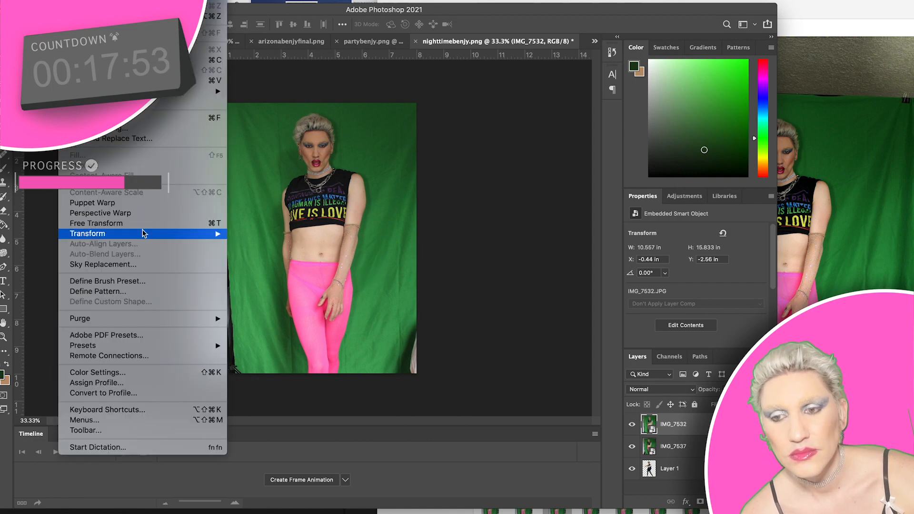
pyautogui.click(142, 223)
pyautogui.moveTo(423, 188); pyautogui.dragTo(434, 255)
pyautogui.moveTo(475, 103); pyautogui.dragTo(429, 167)
pyautogui.moveTo(372, 282); pyautogui.dragTo(381, 174)
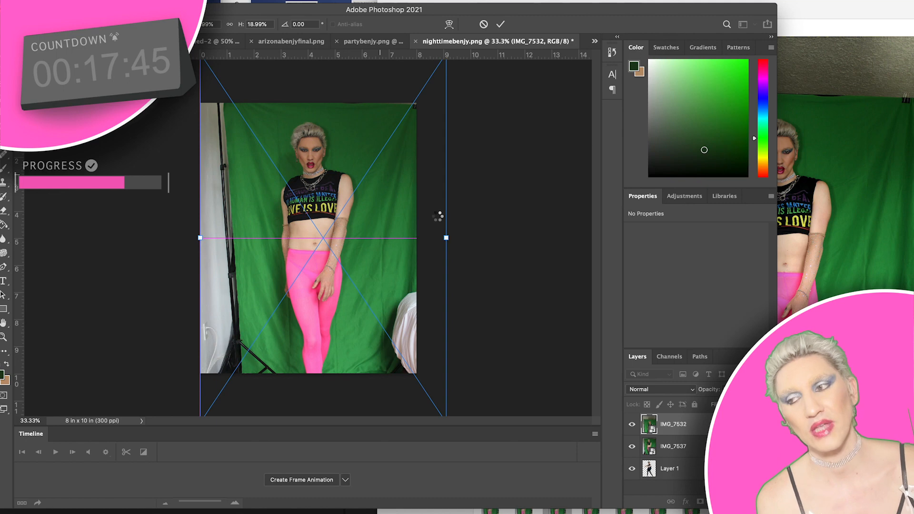
pyautogui.press('Return')
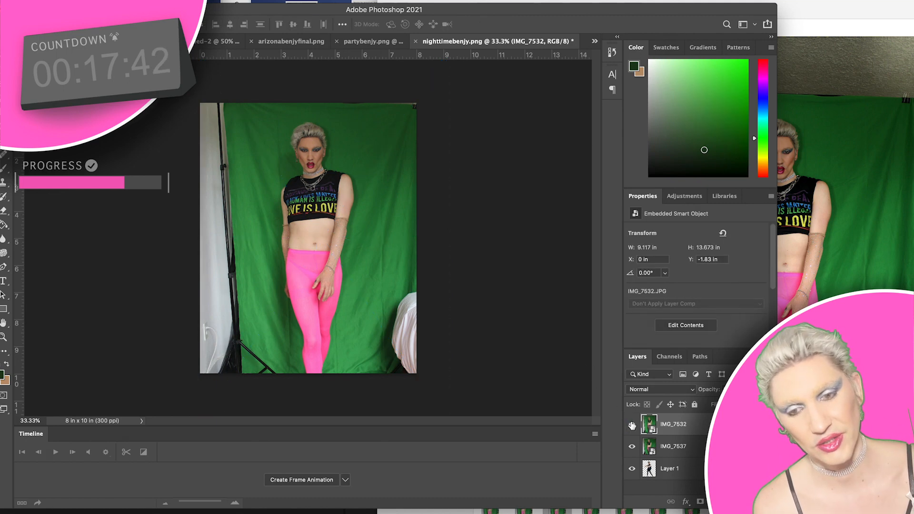
pyautogui.click(632, 424)
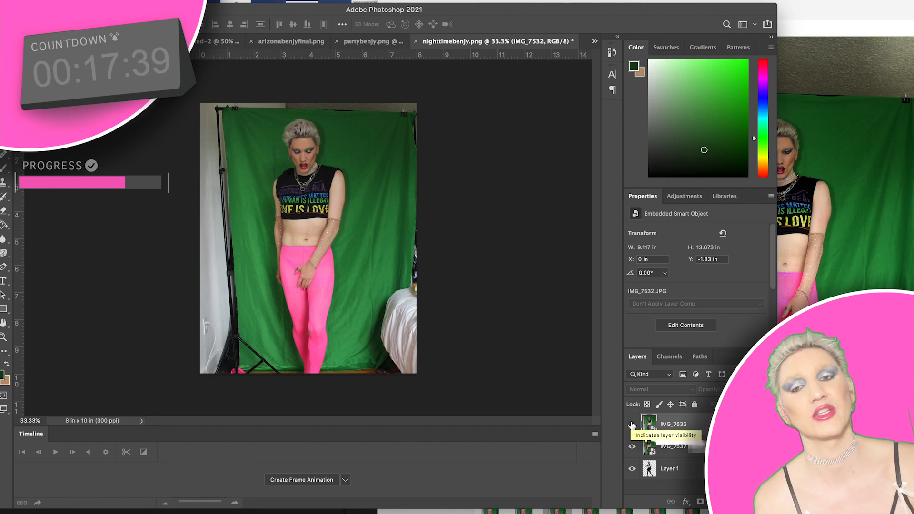
# Return to the photo window in Finder and compare the earlier standing poses around IMG_7524.JPG with the photo on the canvas.
pyautogui.click(874, 260)
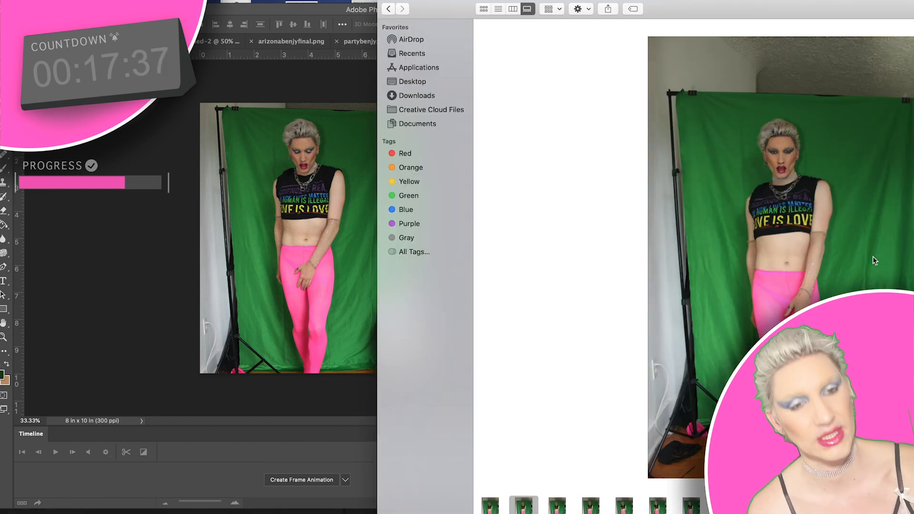
pyautogui.press('Left')
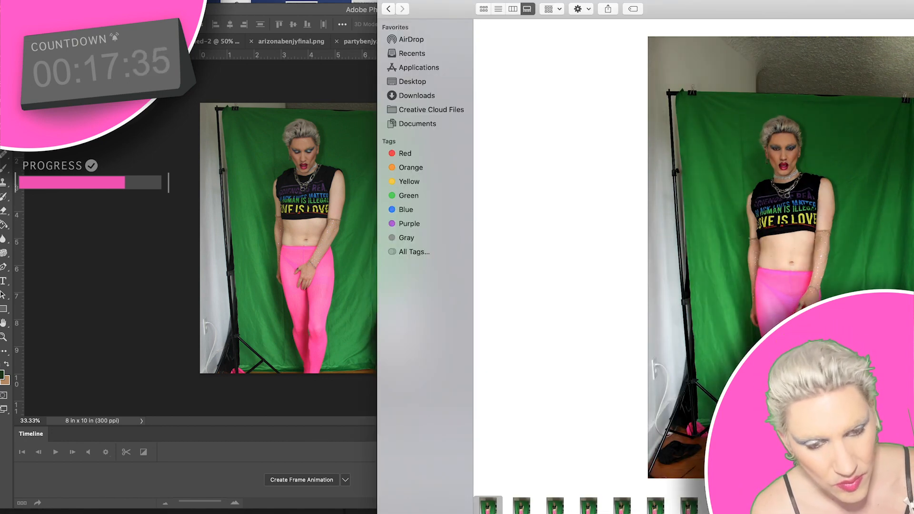
pyautogui.hscroll(-5, 590, 511)
pyautogui.click(616, 511)
pyautogui.click(647, 509)
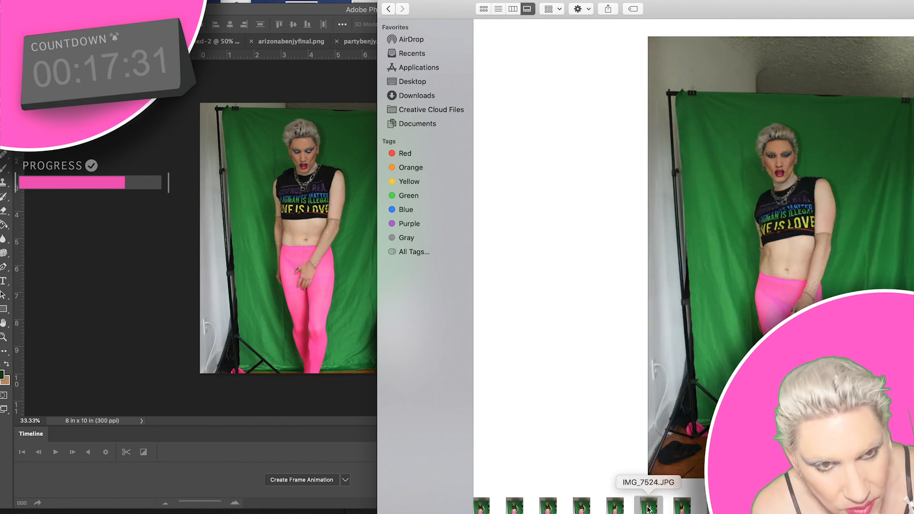
pyautogui.click(664, 508)
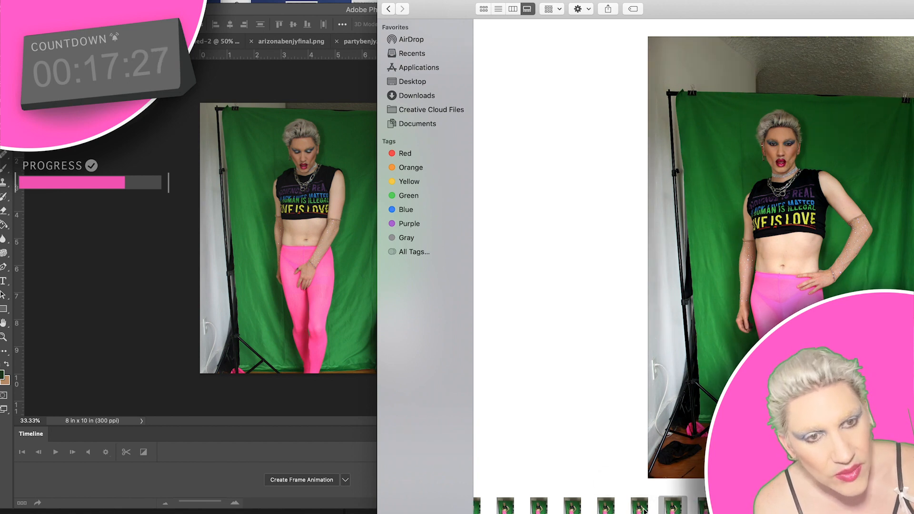
pyautogui.click(640, 509)
pyautogui.click(740, 507)
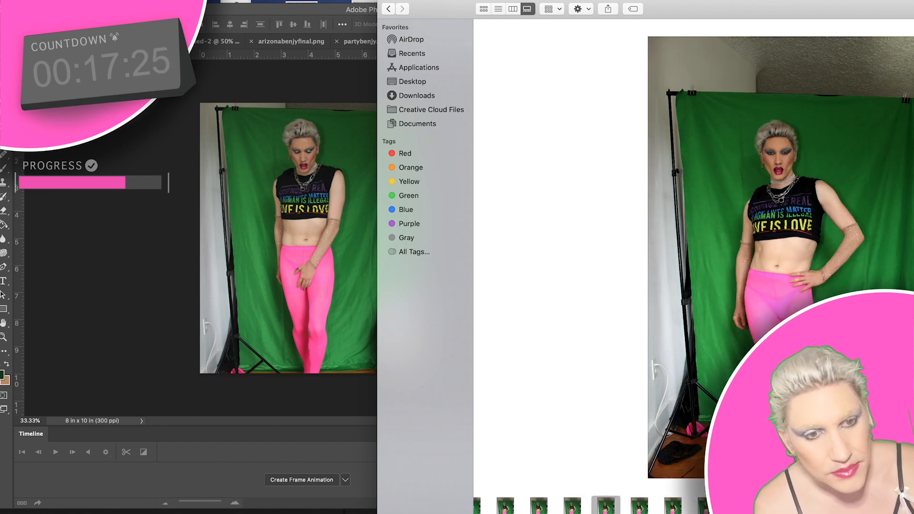
pyautogui.click(773, 508)
pyautogui.hscroll(5, 773, 507)
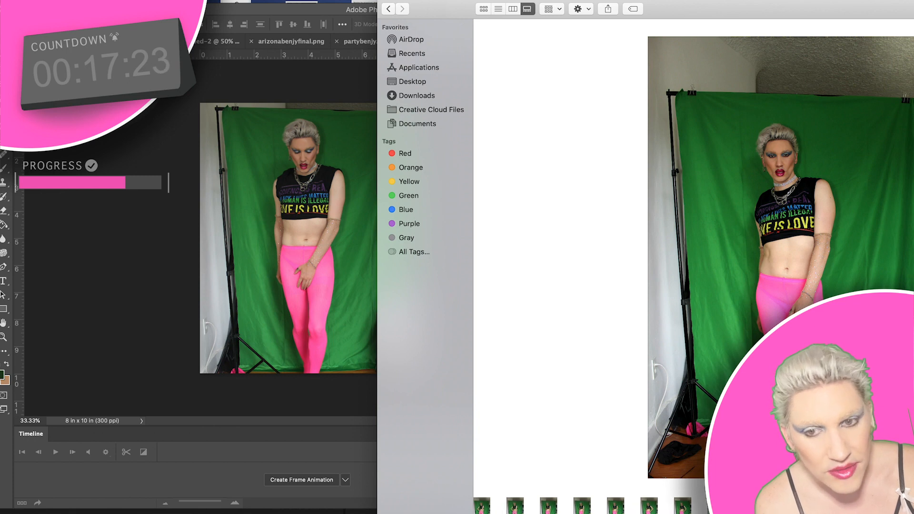
pyautogui.press('Right')
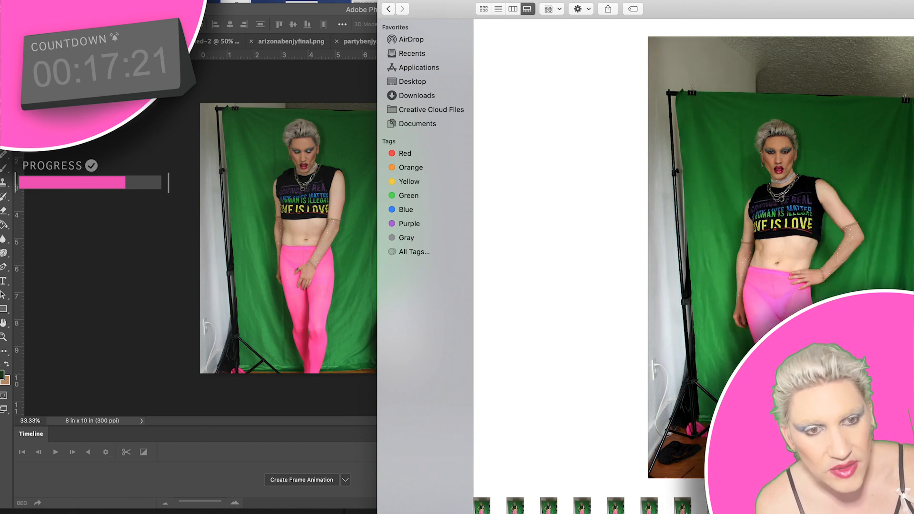
# Compare the hand-on-hip poses around IMG_7512.JPG with the standing poses in IMG_7510.JPG and IMG_7501.JPG.
pyautogui.click(682, 505)
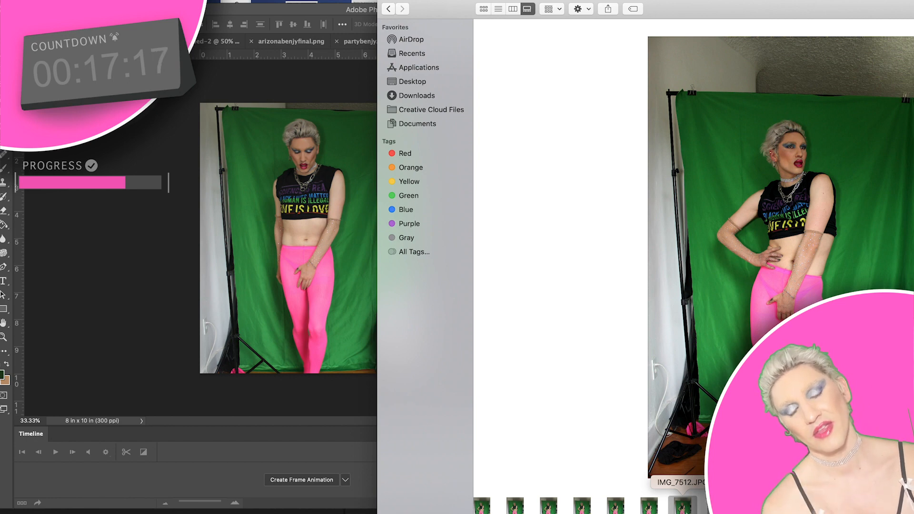
pyautogui.click(616, 508)
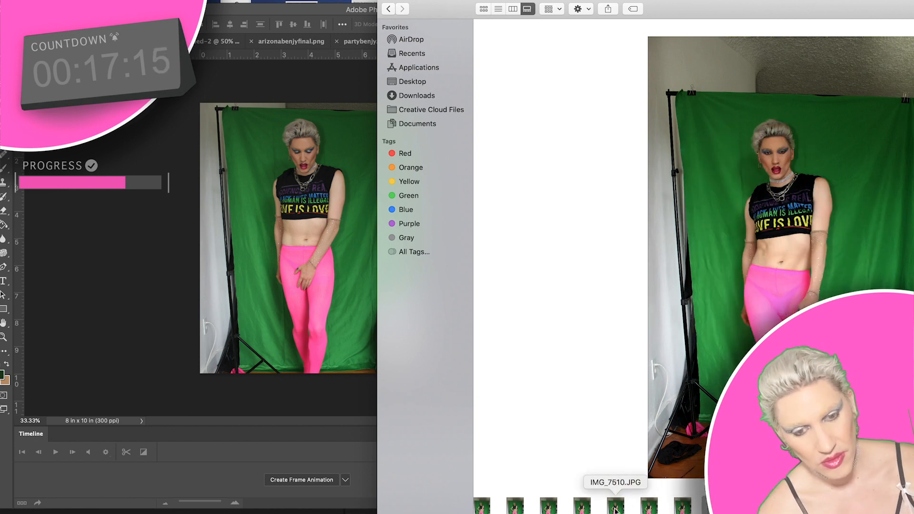
pyautogui.click(637, 508)
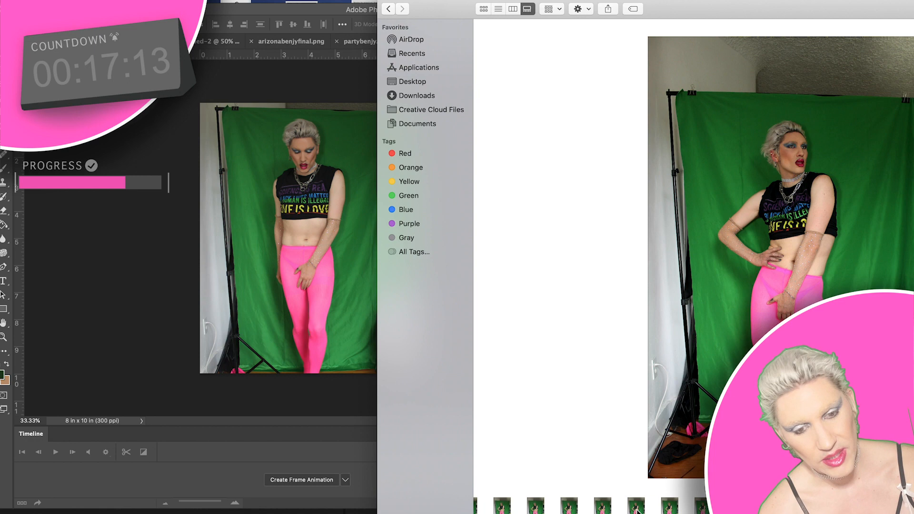
pyautogui.click(638, 508)
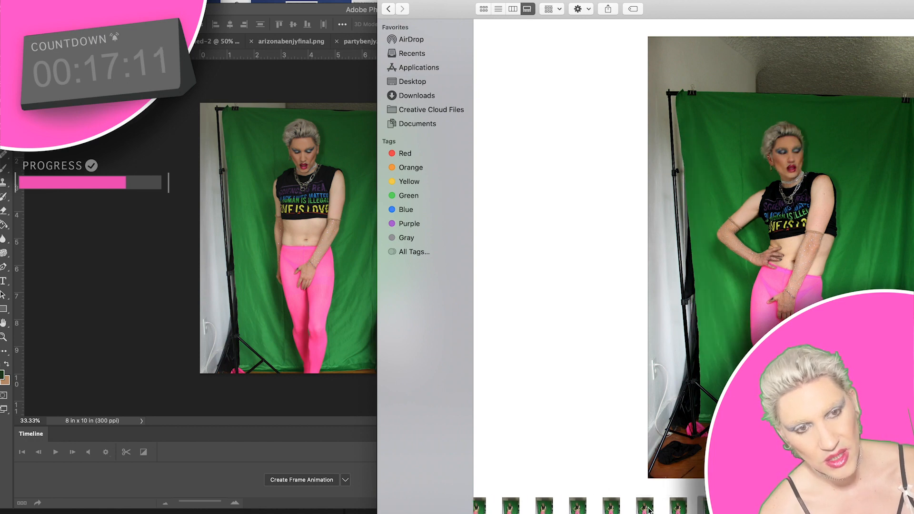
pyautogui.click(661, 509)
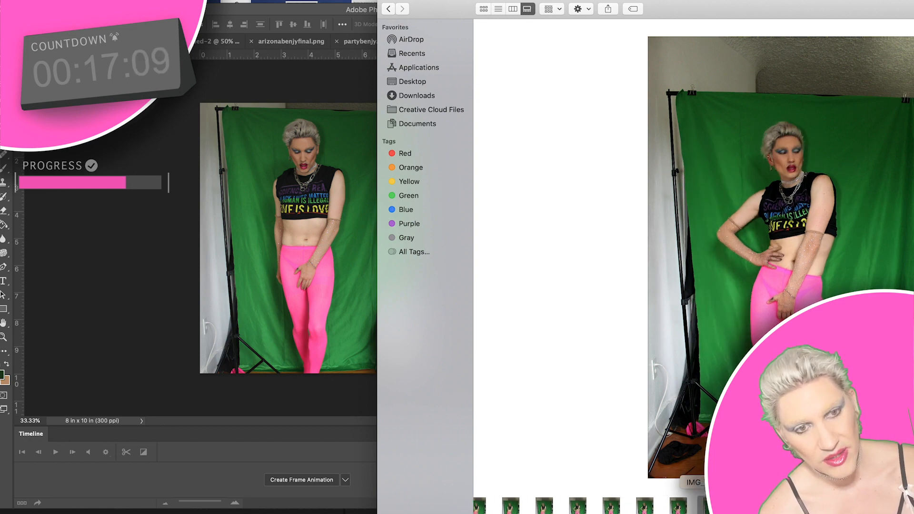
pyautogui.click(629, 509)
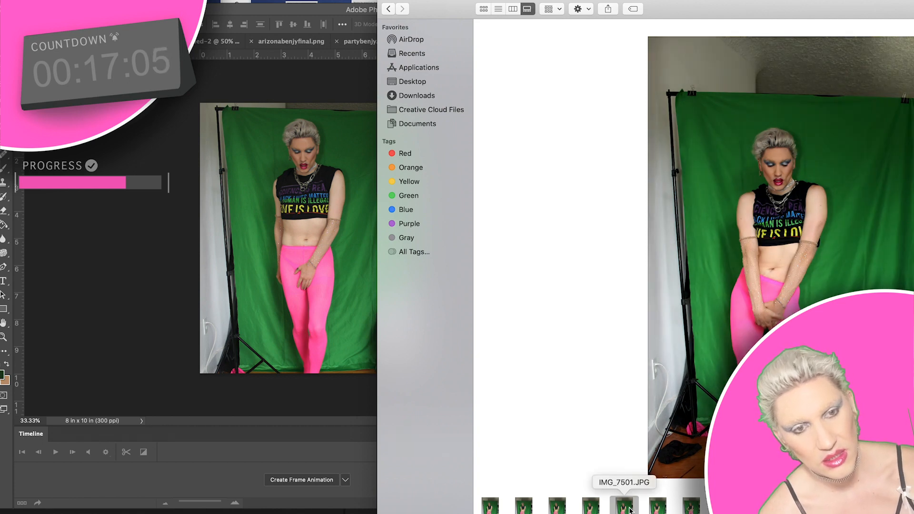
pyautogui.press('Right')
pyautogui.press('Right')
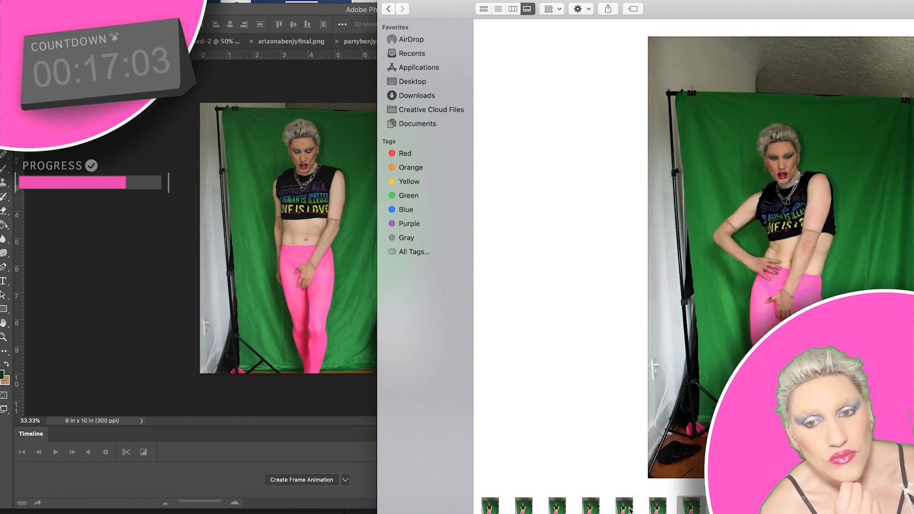
# Examine the standing poses with clasped hands that precede IMG_7501.JPG.
pyautogui.press('Left')
pyautogui.press('Left')
pyautogui.press('Left')
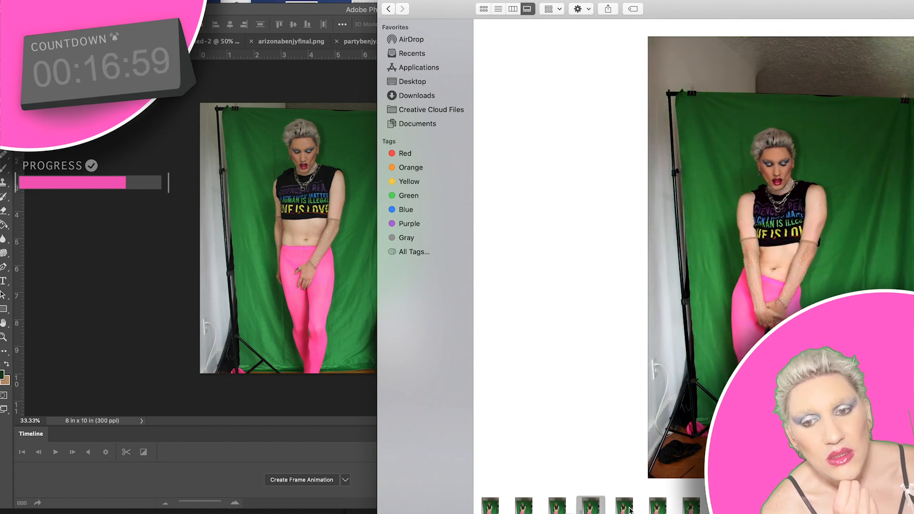
pyautogui.press('Left')
pyautogui.press('Left')
pyautogui.press('Left')
pyautogui.press('Left')
pyautogui.press('Left')
pyautogui.press('Left')
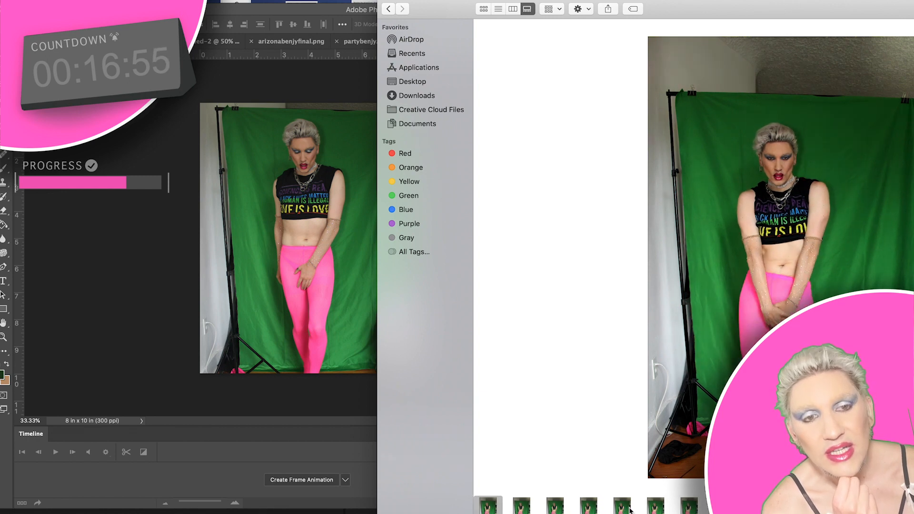
# Compare the closer shots with one arm raised behind the head.
pyautogui.press('Right')
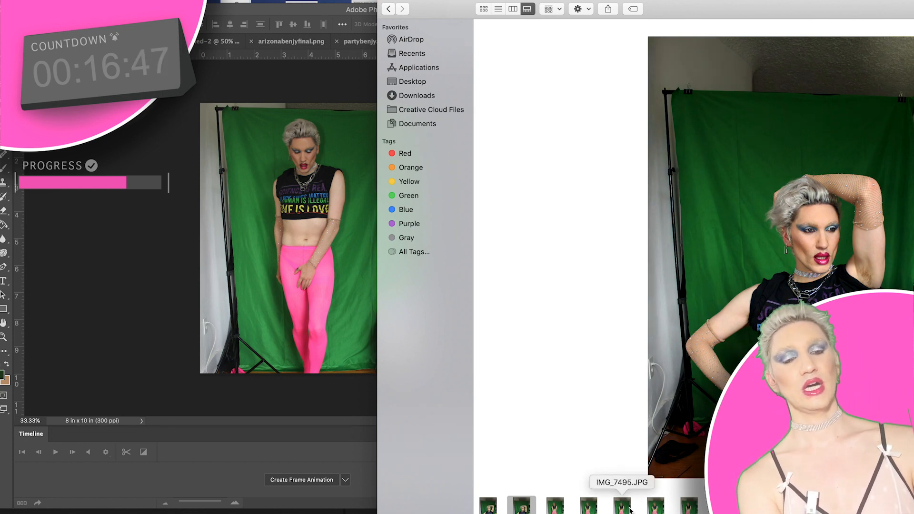
pyautogui.press('Left')
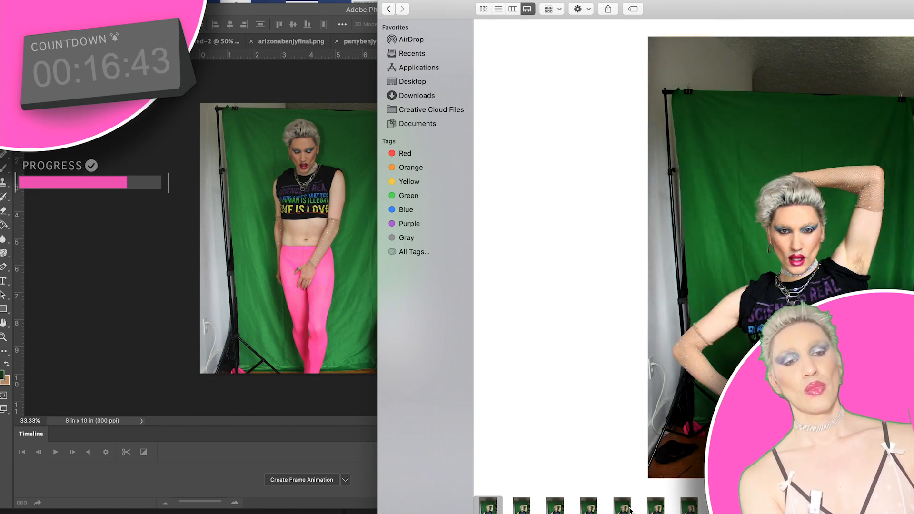
pyautogui.press('Right')
pyautogui.press('Right')
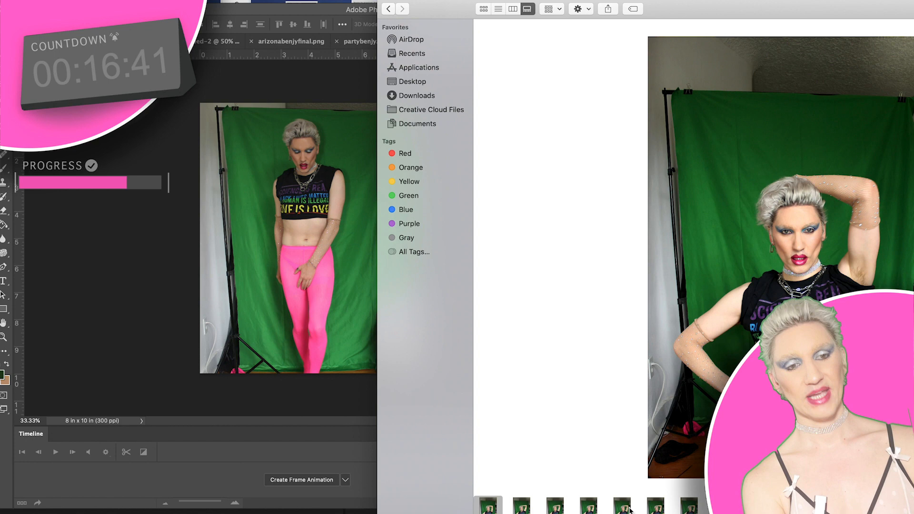
pyautogui.press('Right')
pyautogui.press('Right')
pyautogui.press('Right')
pyautogui.press('Right')
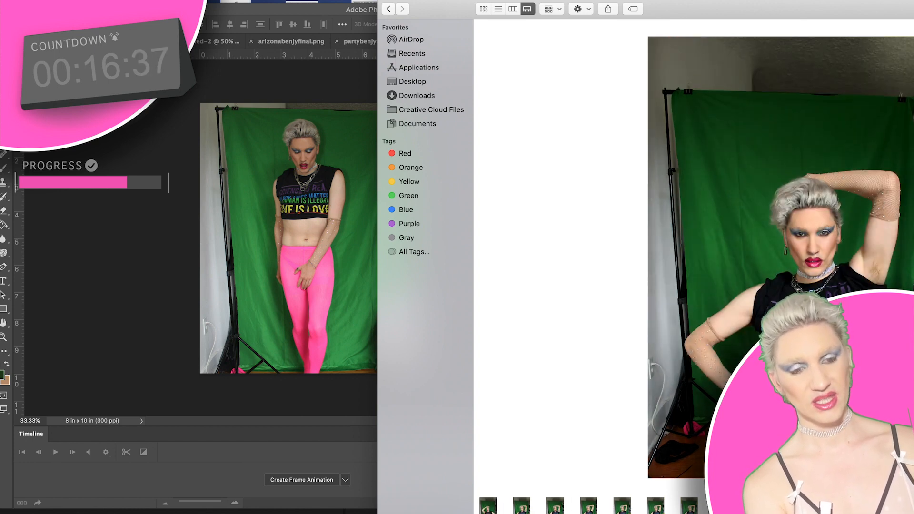
# Return to the standing pose with clasped hands, browse further along the filmstrip, and switch away from Finder.
pyautogui.hscroll(2, 795, 505)
pyautogui.click(795, 506)
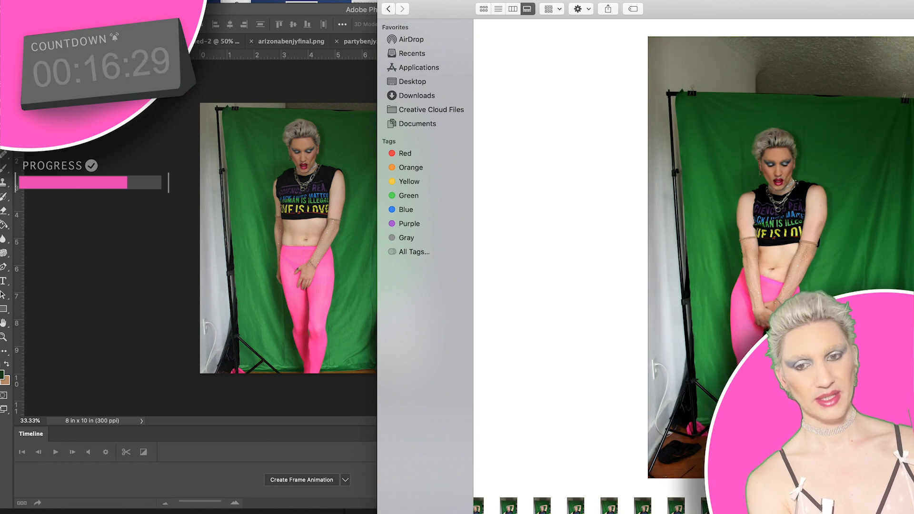
pyautogui.hscroll(10, 590, 506)
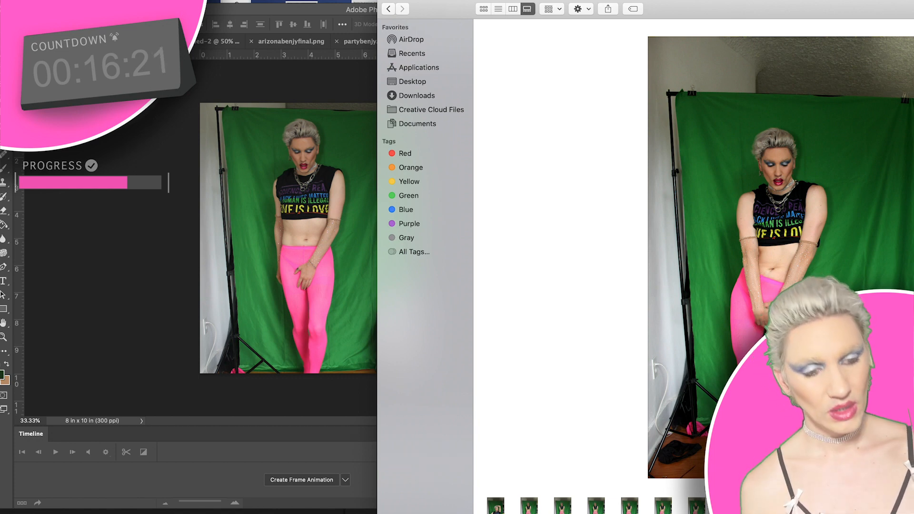
pyautogui.press('super+Tab')
pyautogui.moveTo(880, 457)
pyautogui.mouseDown()
pyautogui.moveTo(848, 373)
pyautogui.moveTo(799, 342)
pyautogui.moveTo(878, 457)
pyautogui.mouseUp()
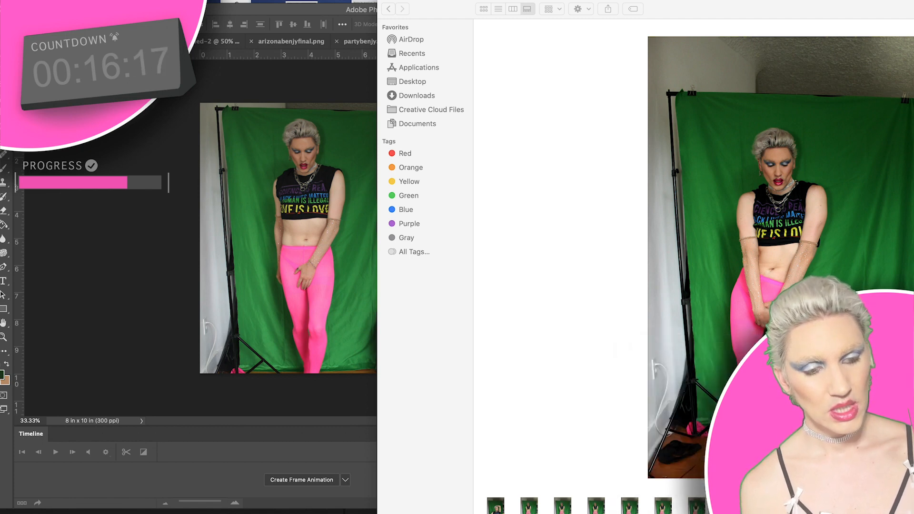
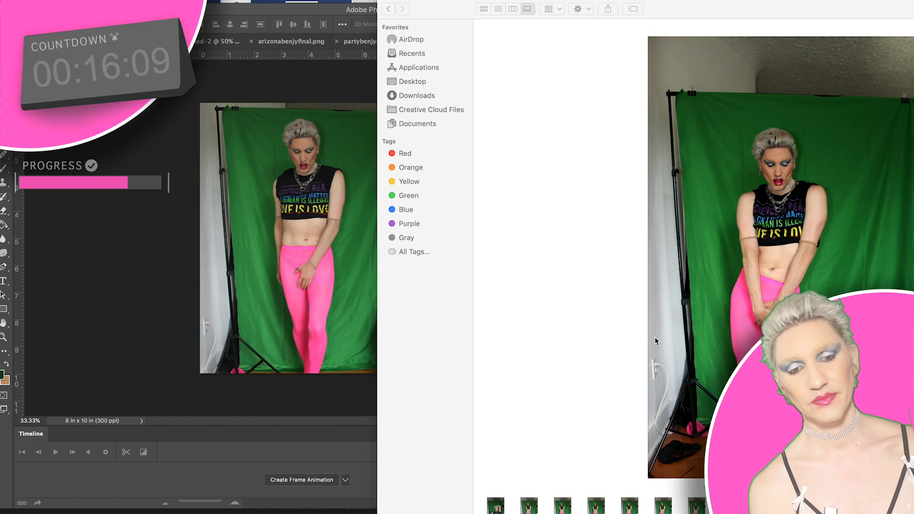
# Switch to Photoshop, compare the IMG_7532 and IMG_7537 layers by toggling their visibility, and delete the IMG_7532 layer.
pyautogui.click(322, 197)
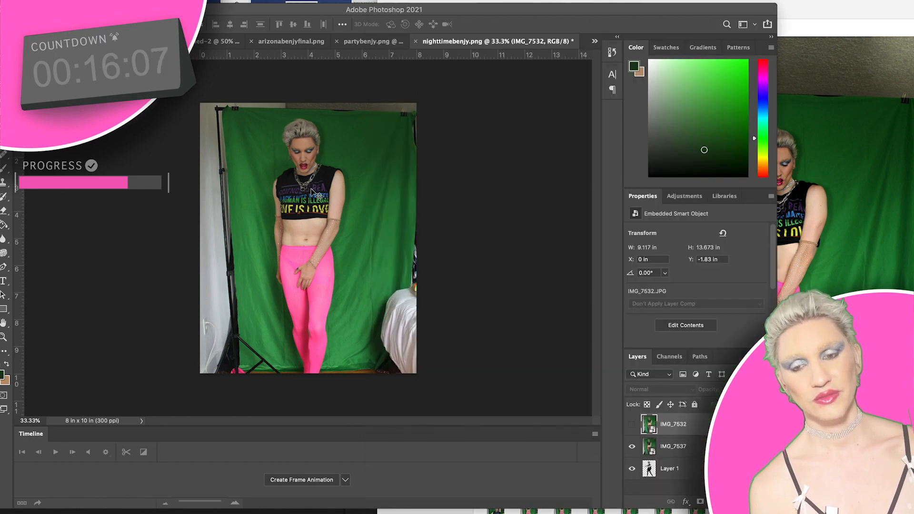
pyautogui.click(632, 448)
pyautogui.click(632, 448)
pyautogui.click(632, 425)
pyautogui.click(632, 425)
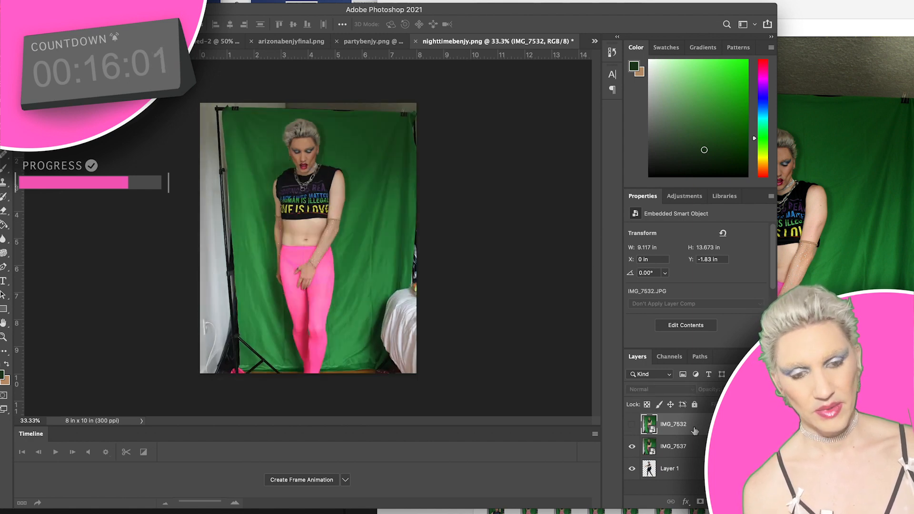
pyautogui.press('Delete')
pyautogui.moveTo(707, 433); pyautogui.dragTo(716, 504)
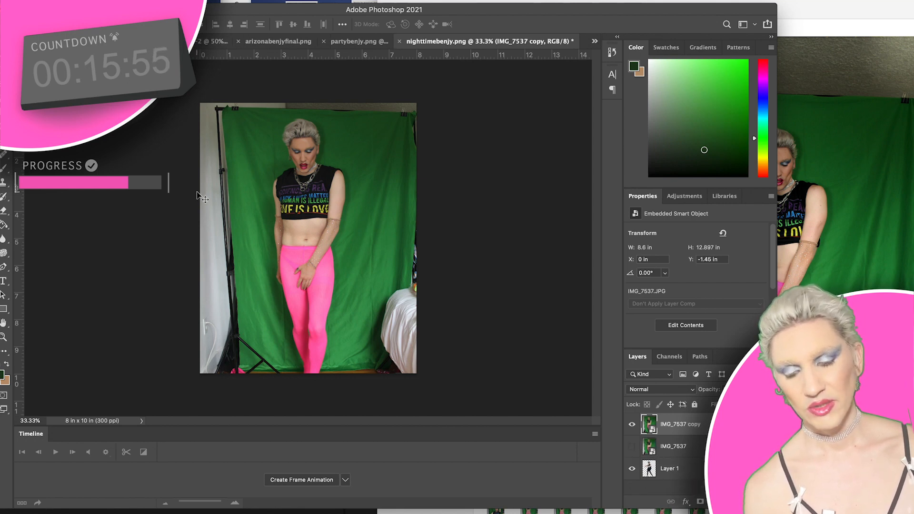
pyautogui.click(631, 446)
pyautogui.press('Delete')
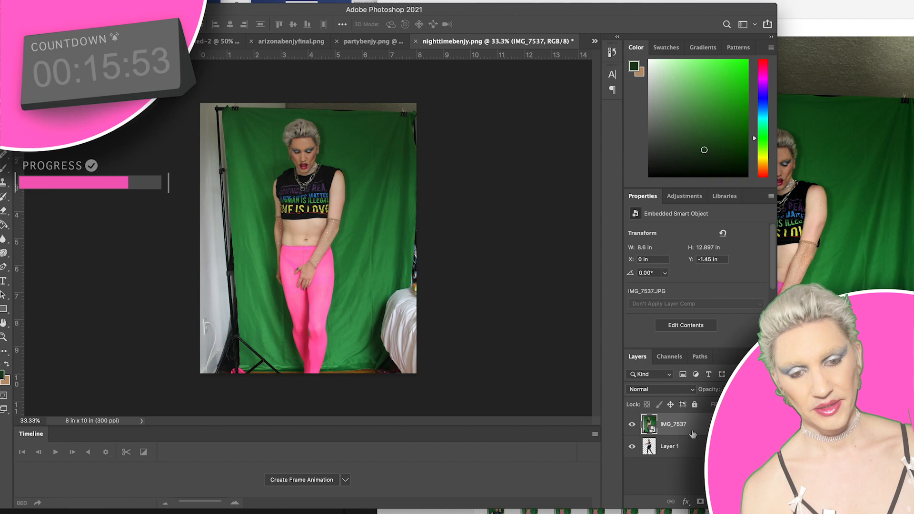
# Duplicate the IMG_7537 layer and try the automatic tonal corrections on the copy.
pyautogui.moveTo(707, 433); pyautogui.dragTo(744, 502)
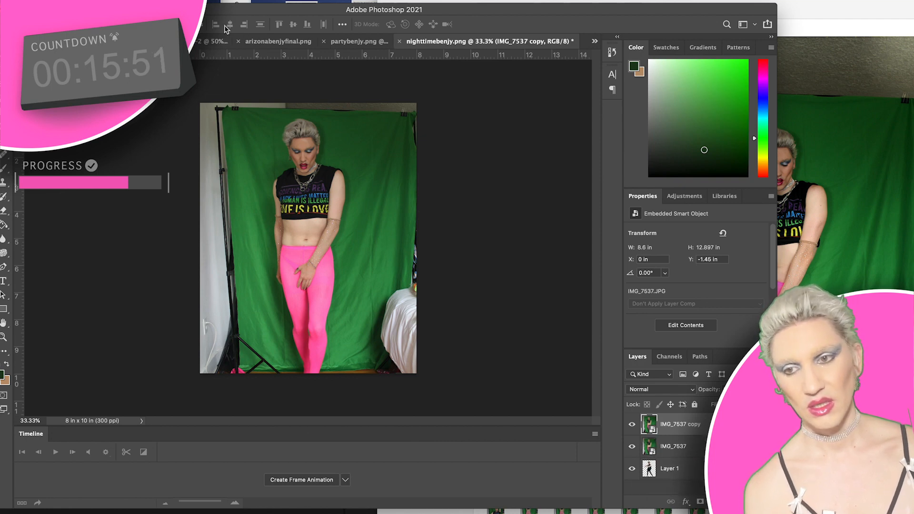
pyautogui.click(94, 1)
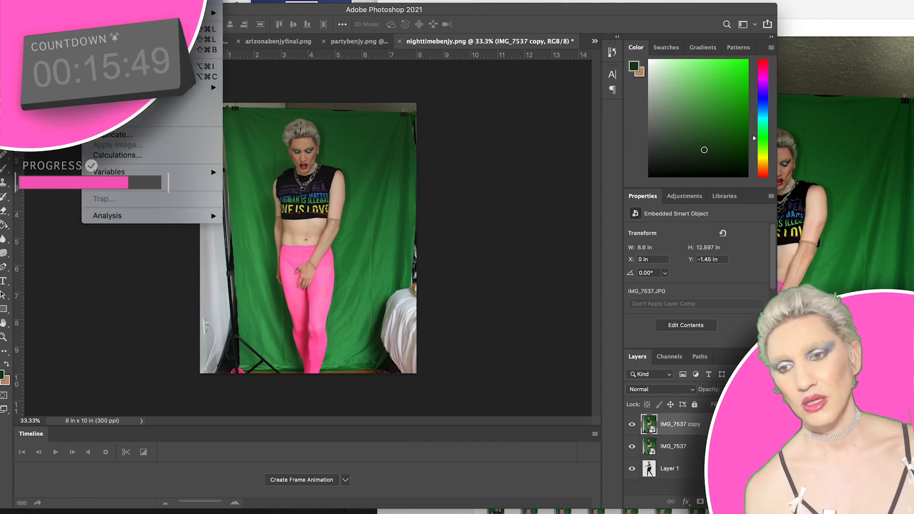
pyautogui.click(94, 1)
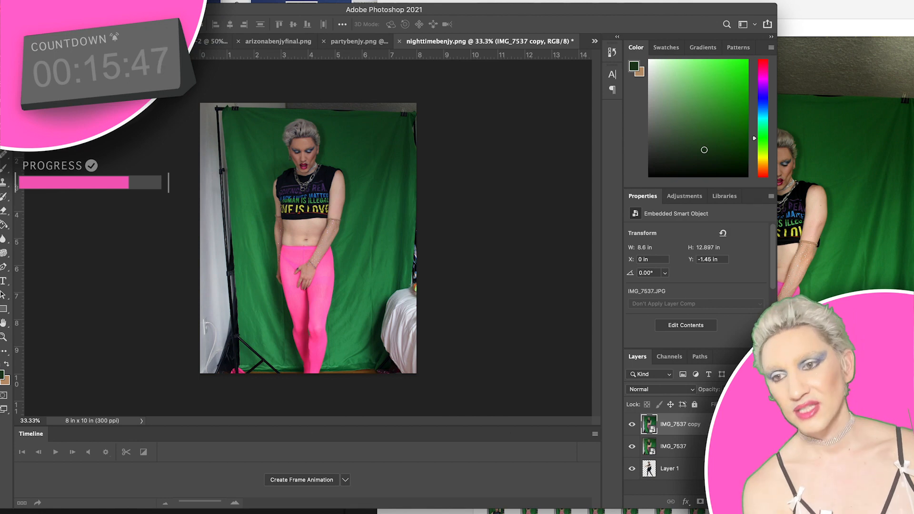
pyautogui.click(94, 1)
pyautogui.click(115, 40)
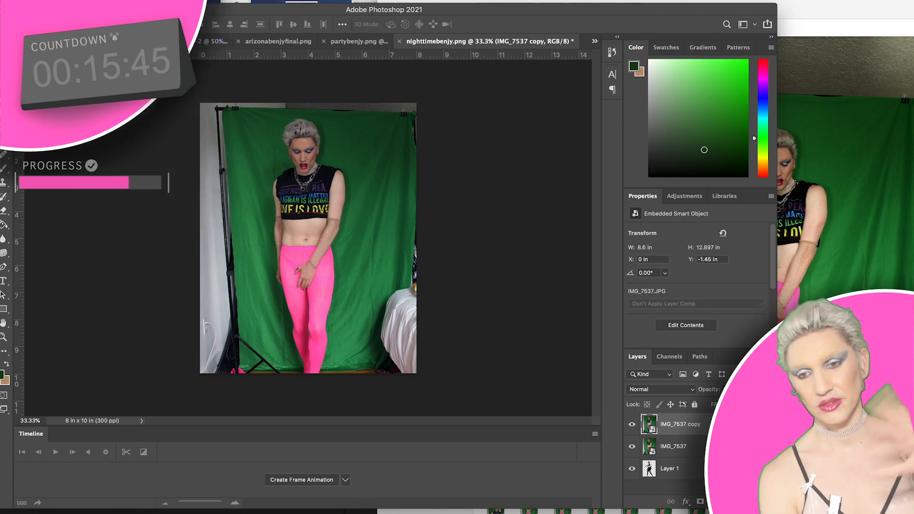
pyautogui.click(94, 1)
pyautogui.click(114, 29)
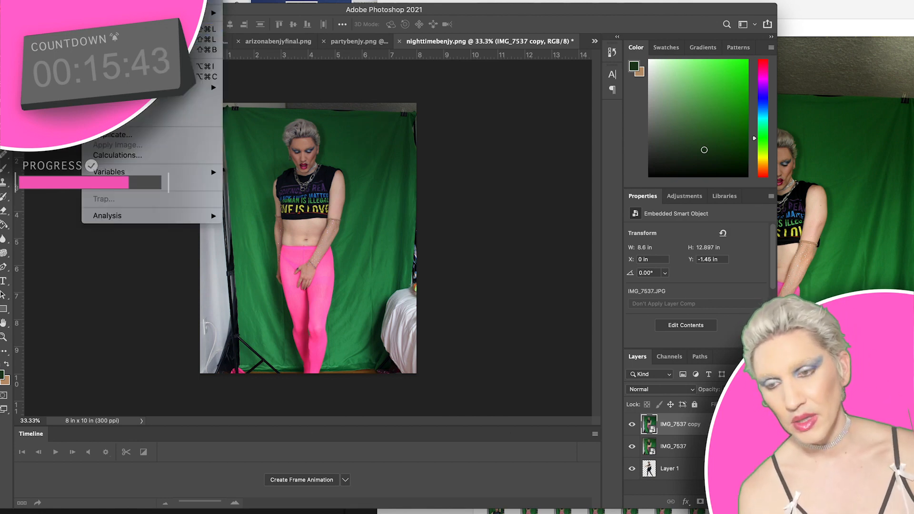
pyautogui.click(95, 1)
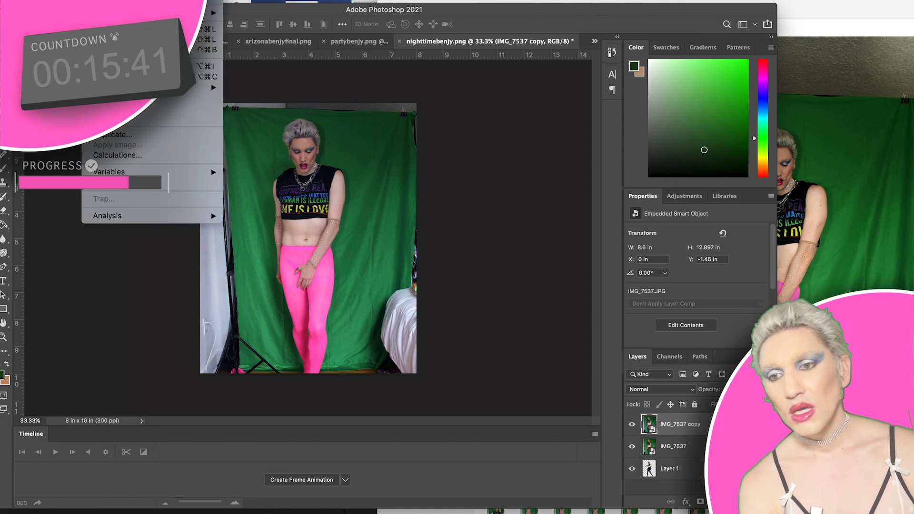
pyautogui.moveTo(190, 13)
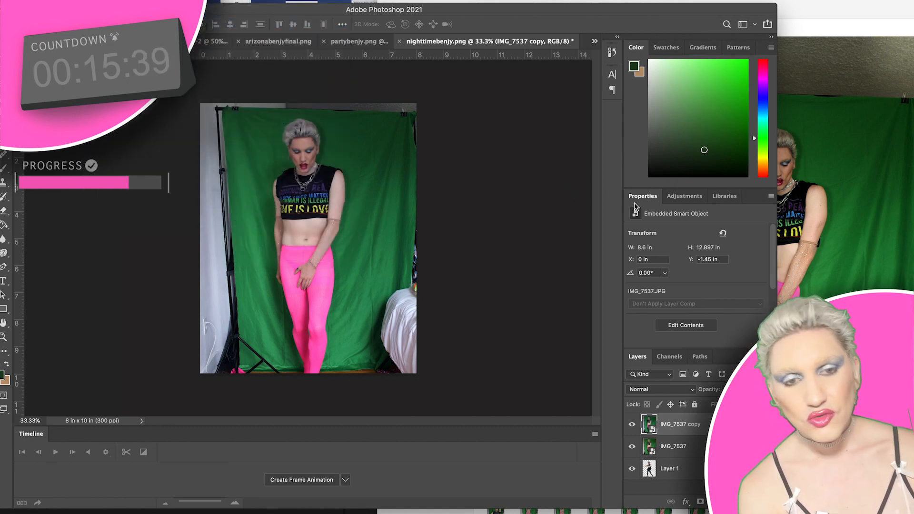
# Apply Levels to the IMG_7537 copy layer, raising the midtones to 1.33 and tightening the white and black input points.
pyautogui.moveTo(764, 167)
pyautogui.mouseDown()
pyautogui.moveTo(699, 166)
pyautogui.moveTo(754, 167)
pyautogui.mouseUp()
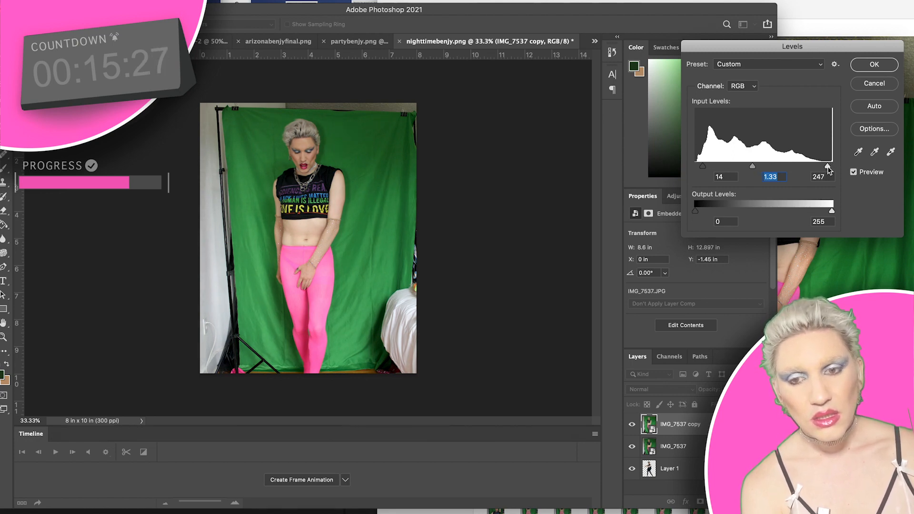
pyautogui.moveTo(827, 167); pyautogui.dragTo(823, 169)
pyautogui.moveTo(704, 166); pyautogui.dragTo(704, 168)
pyautogui.click(874, 64)
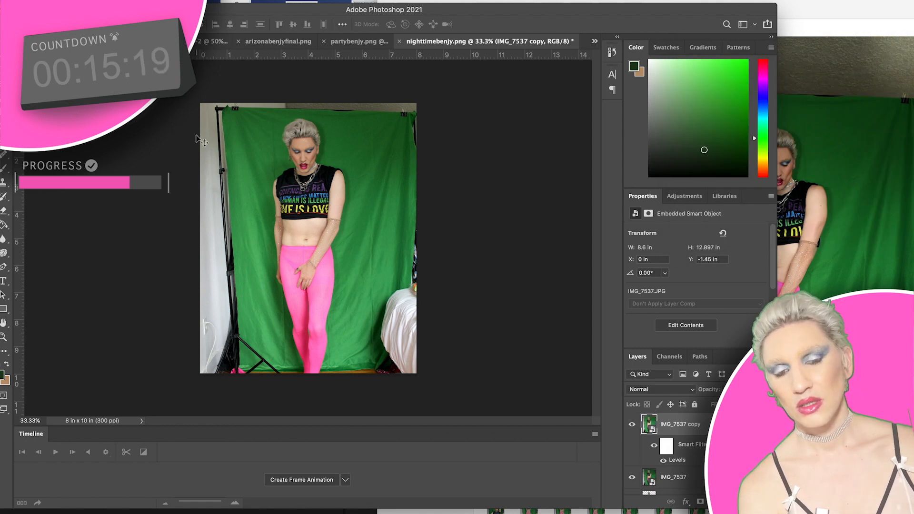
# Compare the corrected copy with the original photo, and delete the original IMG_7537 layer.
pyautogui.click(632, 425)
pyautogui.click(634, 425)
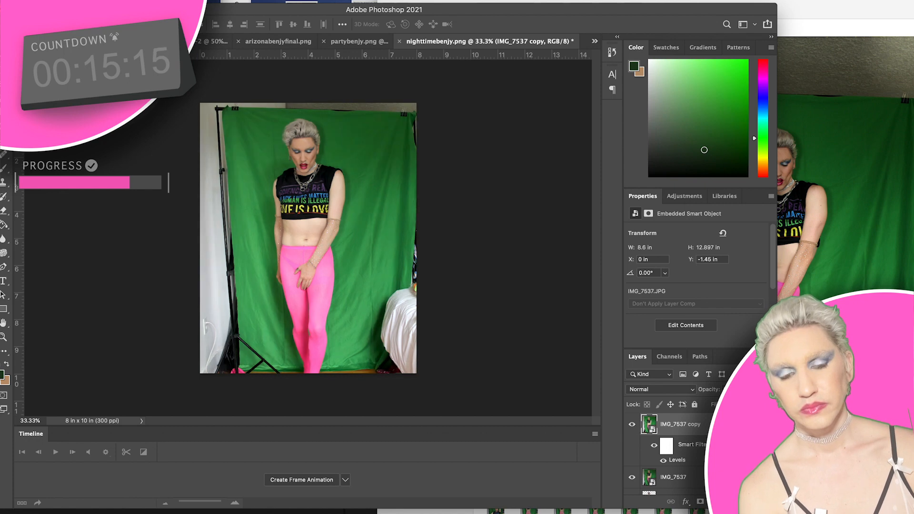
pyautogui.click(696, 478)
pyautogui.press('Delete')
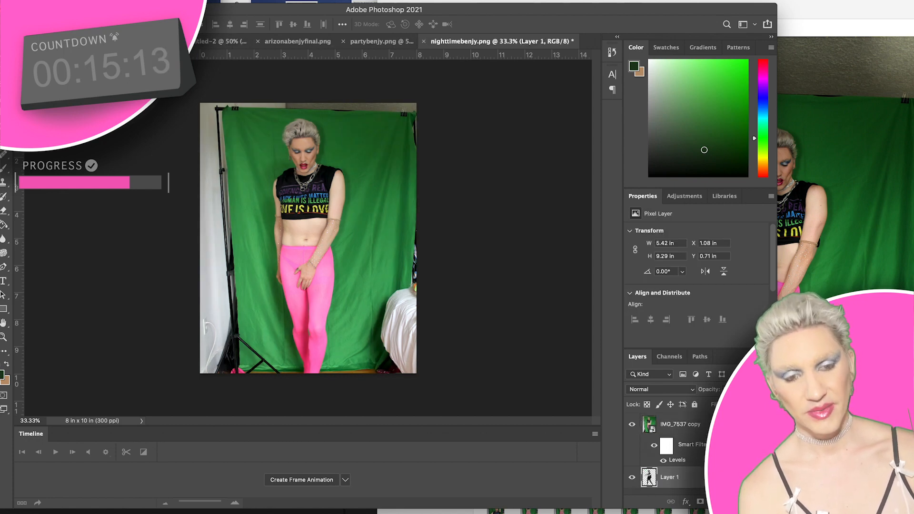
# Duplicate the IMG_7537 copy layer, hide the source copy, and rasterize the new duplicate.
pyautogui.click(698, 426)
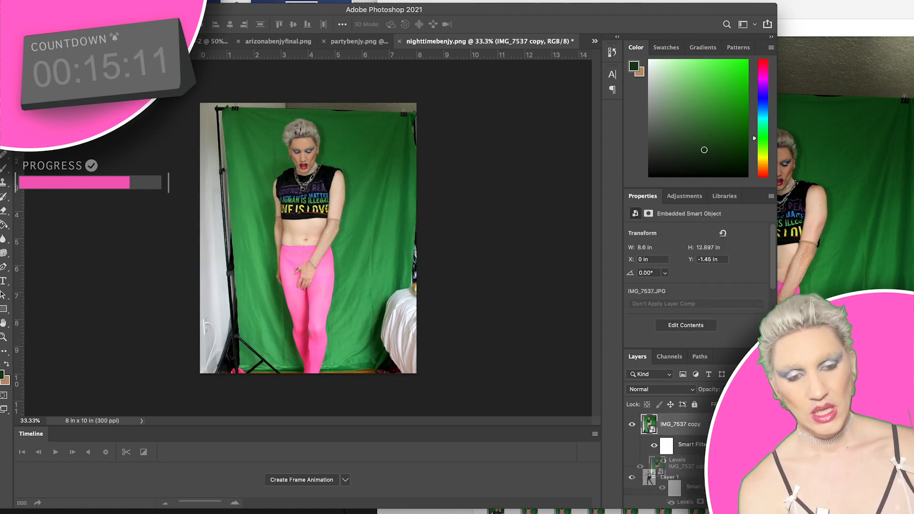
pyautogui.press('super+j')
pyautogui.click(4, 210)
pyautogui.click(230, 187)
pyautogui.press('Return')
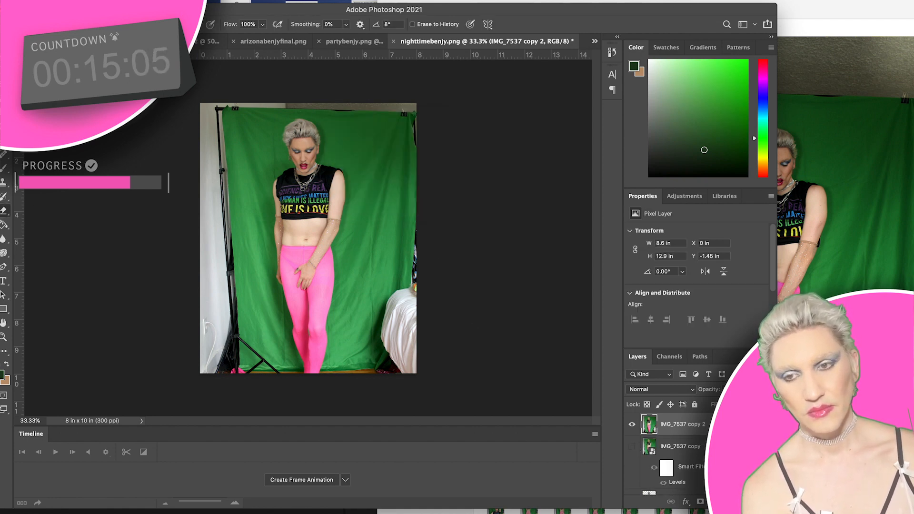
# Select the green backdrop on IMG_7537 copy 2 using Color Range with sampled colors and fuzziness 40, and delete it.
pyautogui.click(184, 1)
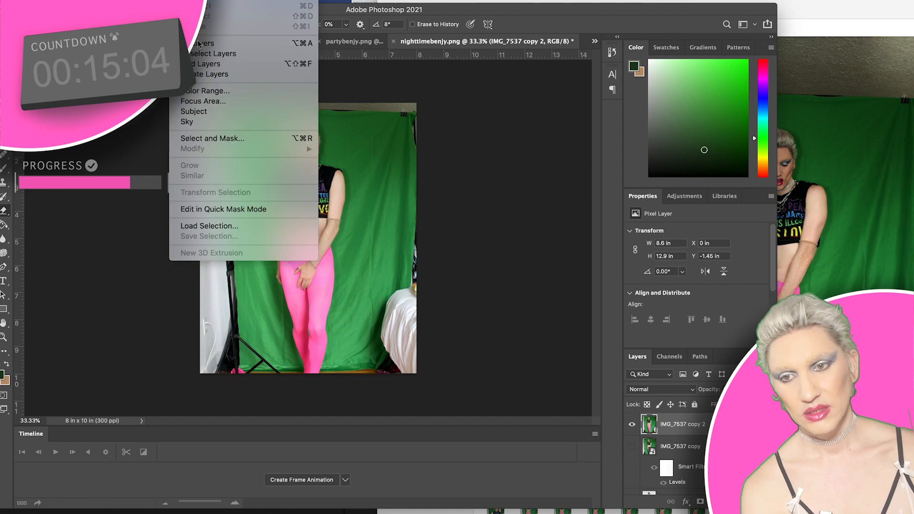
pyautogui.click(208, 94)
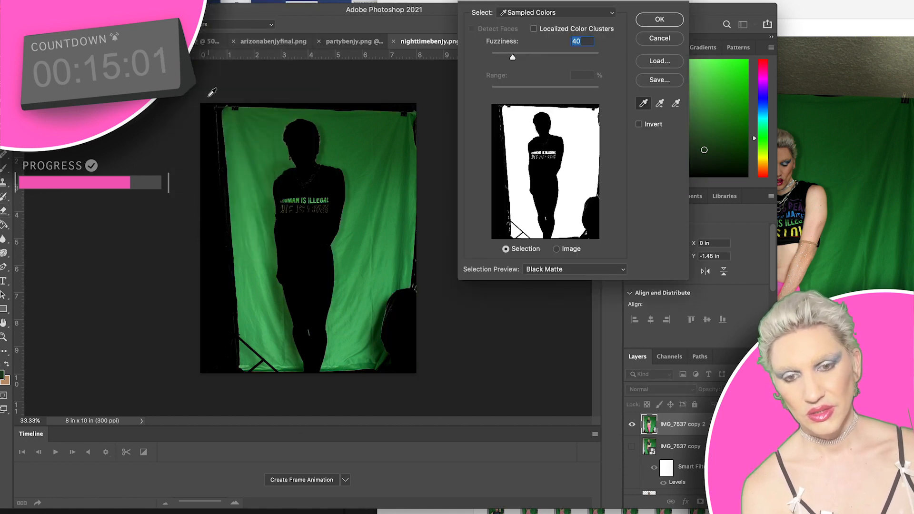
pyautogui.click(657, 20)
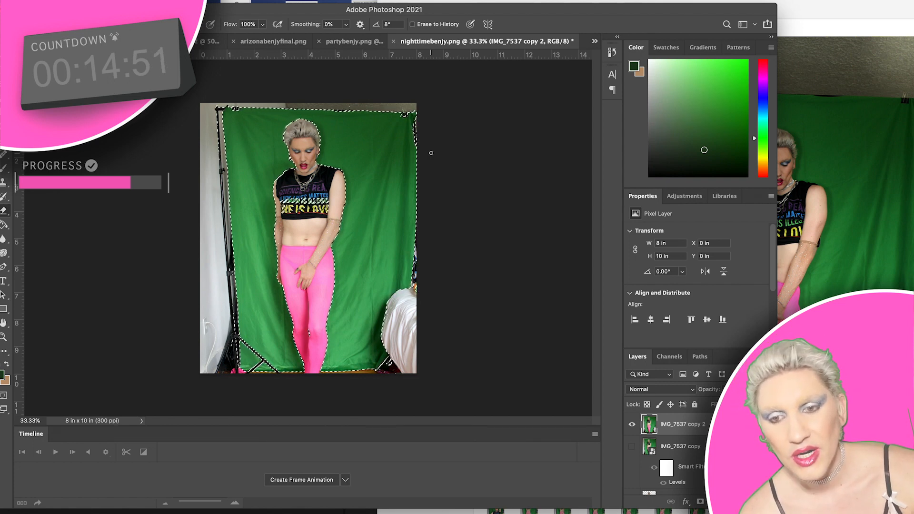
pyautogui.press('Delete')
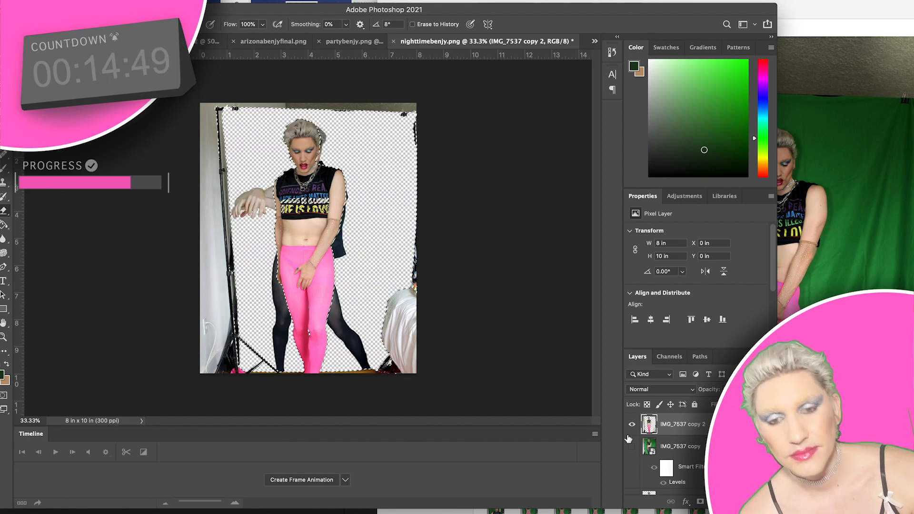
# Copy a rectangle of about 2.03 by 0.93 in around the shirt lettering from IMG_7537 copy to a new layer, then hide IMG_7537 copy.
pyautogui.click(632, 448)
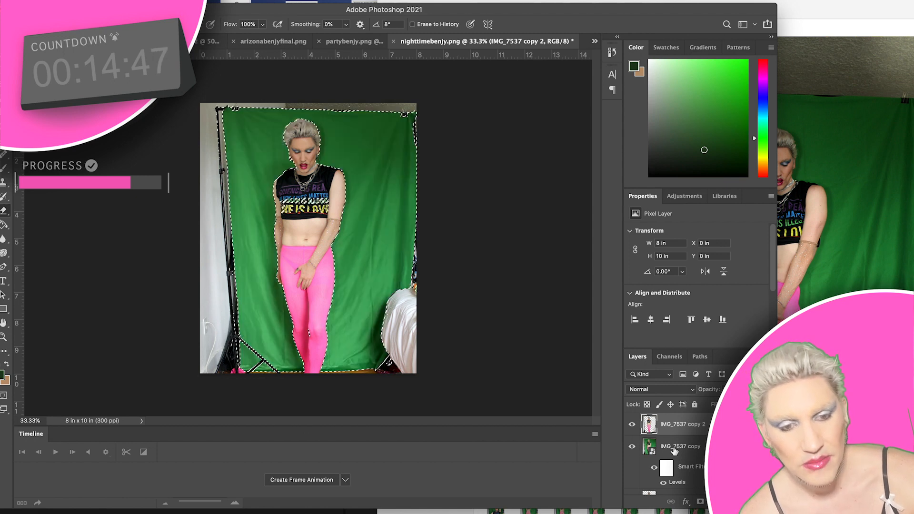
pyautogui.click(676, 446)
pyautogui.press('m')
pyautogui.press('super+d')
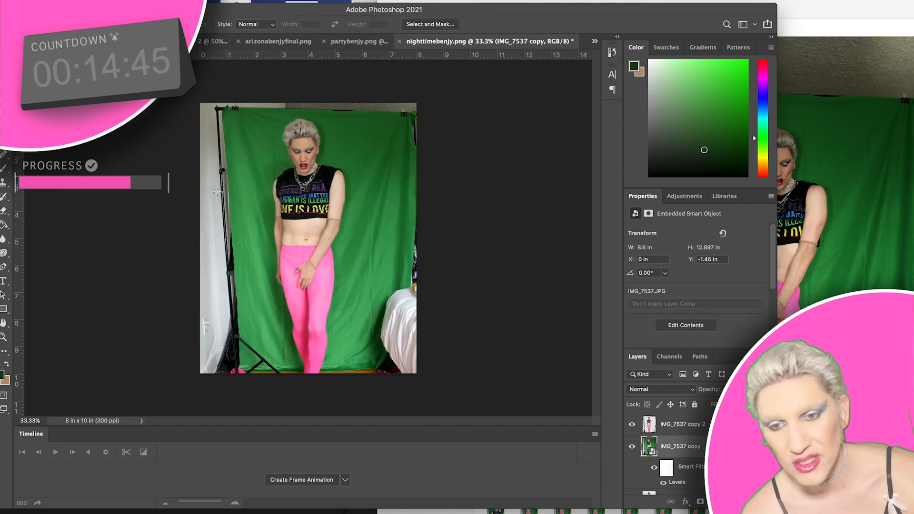
pyautogui.moveTo(279, 186); pyautogui.dragTo(334, 216)
pyautogui.press('super+j')
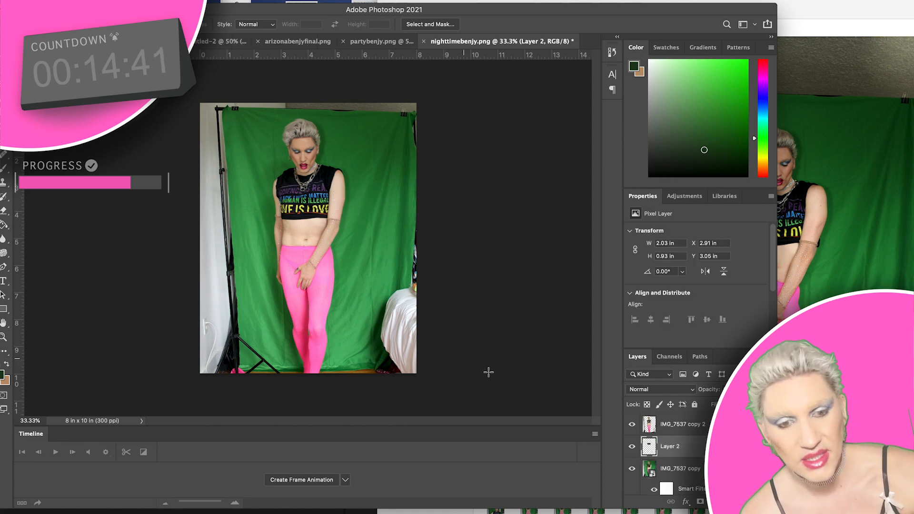
pyautogui.click(632, 468)
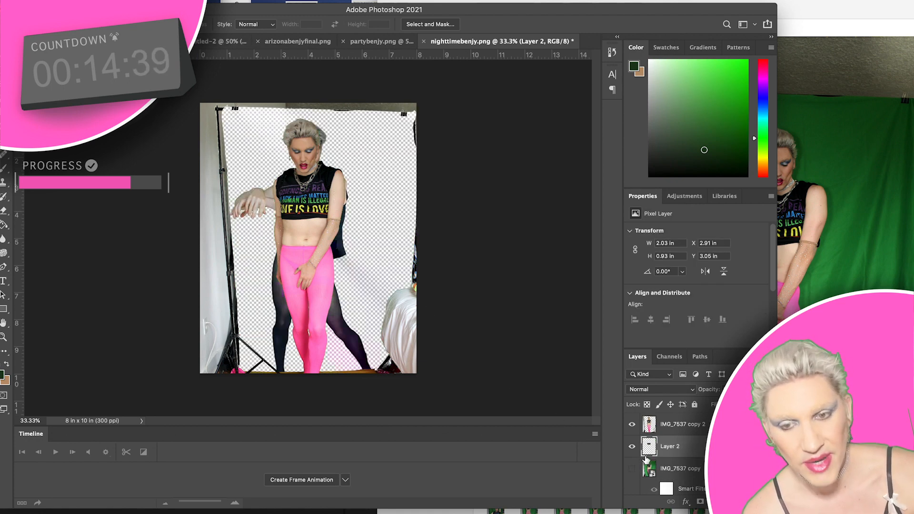
# Delete the leftover backdrop edge, stand, wall and bed around the figure on IMG_7537 copy 2 with rectangular selections.
pyautogui.click(666, 431)
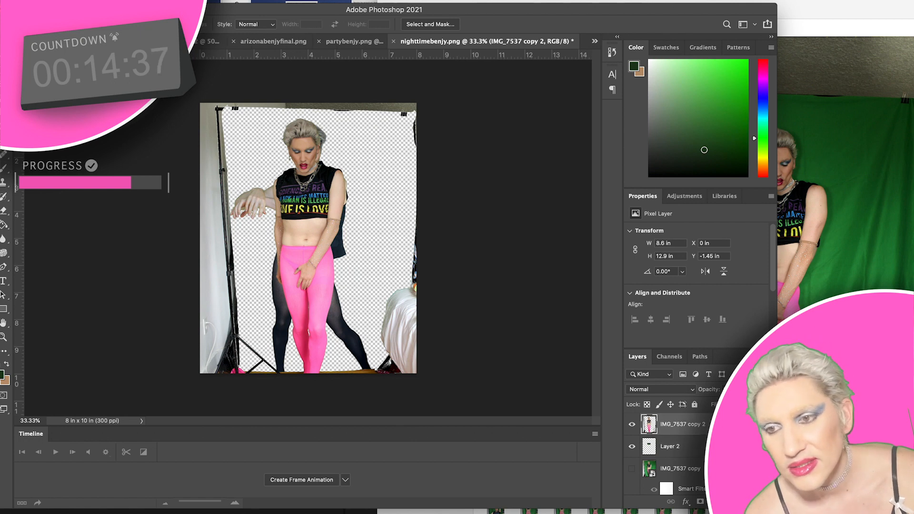
pyautogui.moveTo(200, 103); pyautogui.dragTo(464, 116)
pyautogui.press('Delete')
pyautogui.moveTo(190, 105); pyautogui.dragTo(254, 344)
pyautogui.moveTo(269, 303); pyautogui.dragTo(257, 420)
pyautogui.press('Delete')
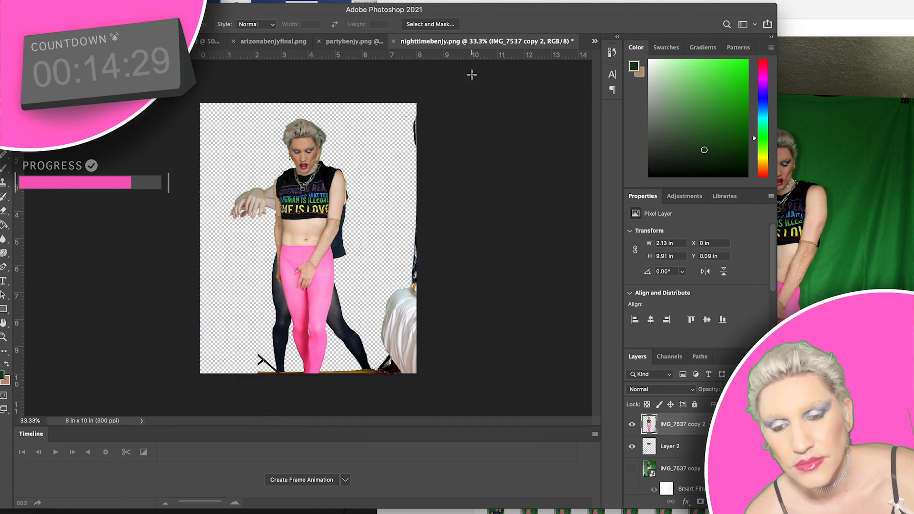
pyautogui.moveTo(462, 79); pyautogui.dragTo(351, 435)
pyautogui.press('Delete')
pyautogui.hotkey('ctrl', 'd')
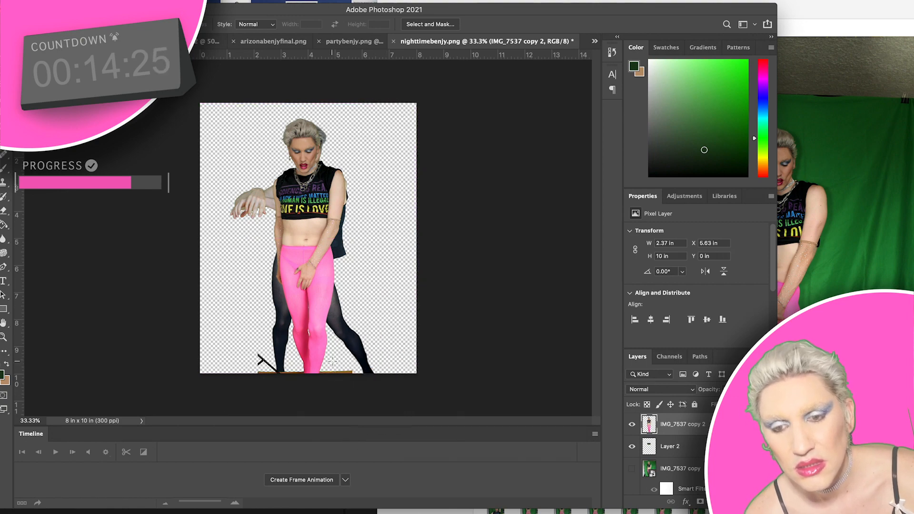
# Lasso the remaining stand leg and floor strip to the left of the pink legs and delete them.
pyautogui.press('super+plus')
pyautogui.press('super+plus')
pyautogui.press('super+plus')
pyautogui.press('super+plus')
pyautogui.scroll(-10, 104, 169)
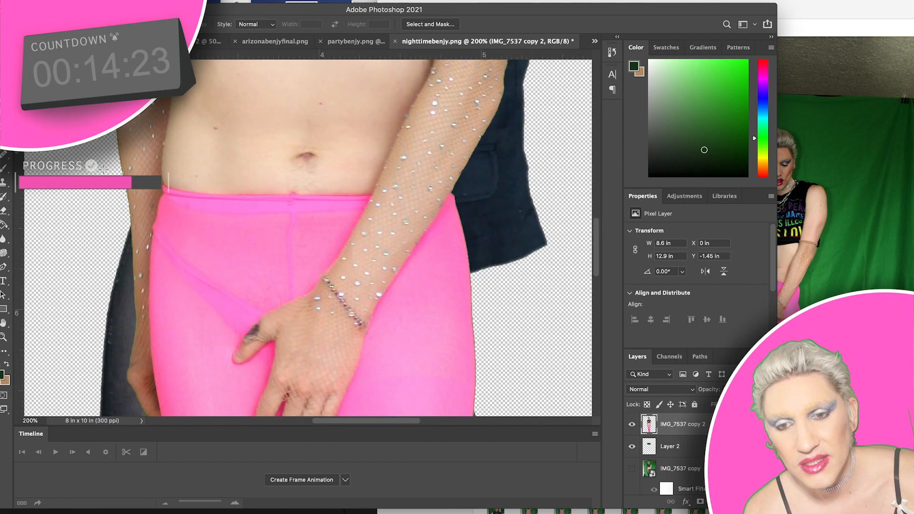
pyautogui.scroll(-8, 103, 169)
pyautogui.press('l')
pyautogui.click(201, 120)
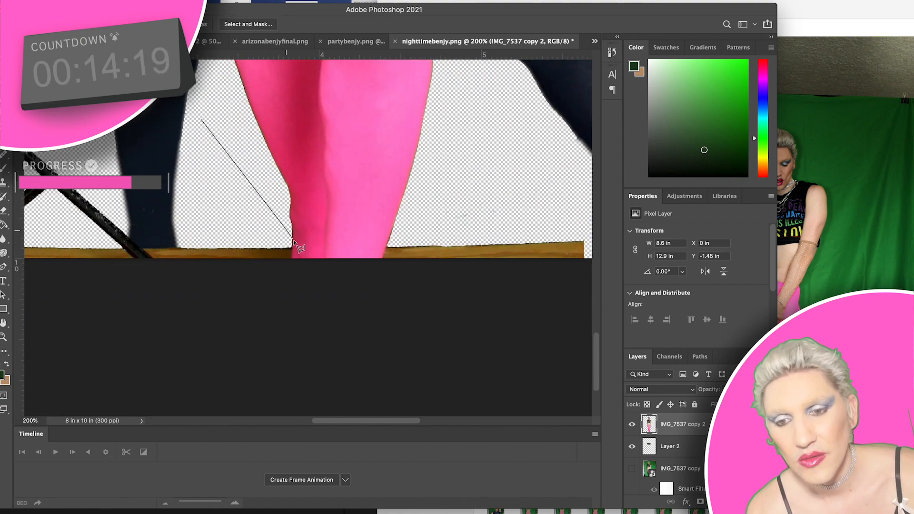
pyautogui.click(289, 269)
pyautogui.click(85, 299)
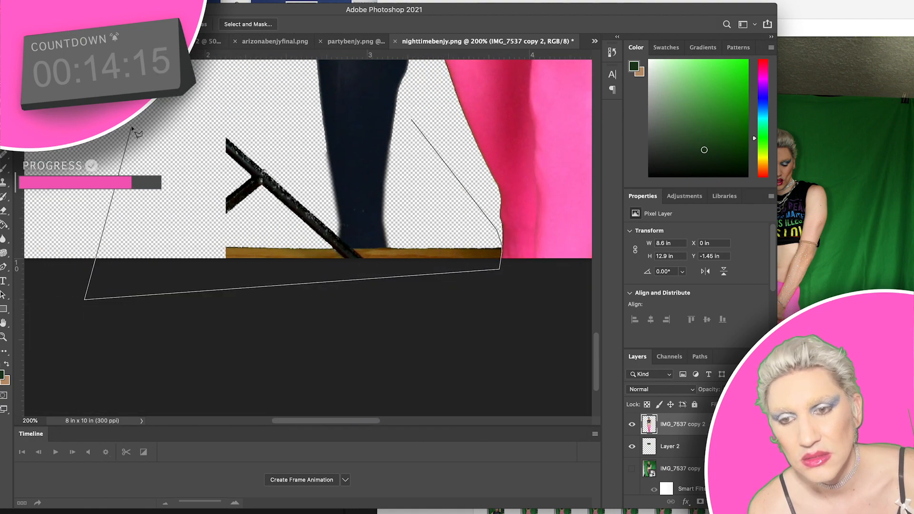
pyautogui.click(132, 130)
pyautogui.click(205, 106)
pyautogui.doubleClick(347, 109)
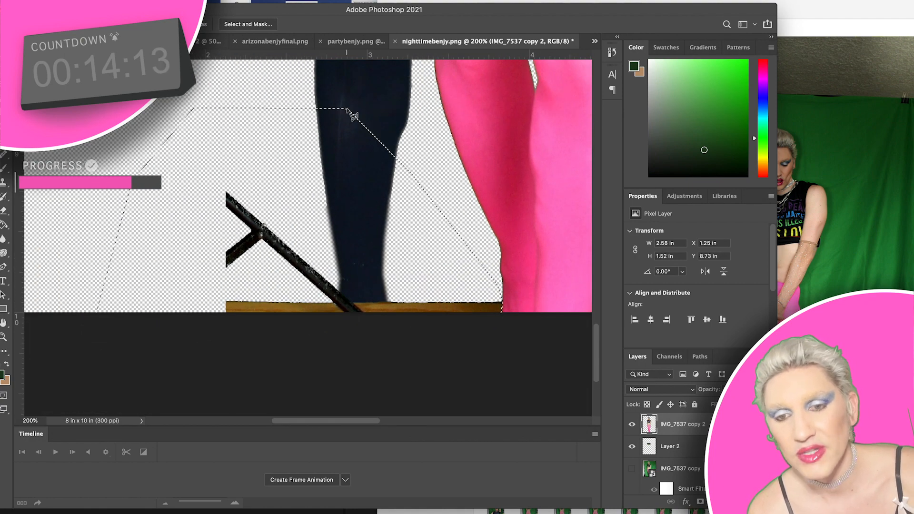
pyautogui.press('Delete')
# Lasso the remaining floor strip to the right of the pink legs, delete it, and clear the selection.
pyautogui.hscroll(8, 403, 122)
pyautogui.click(454, 203)
pyautogui.click(354, 158)
pyautogui.click(301, 218)
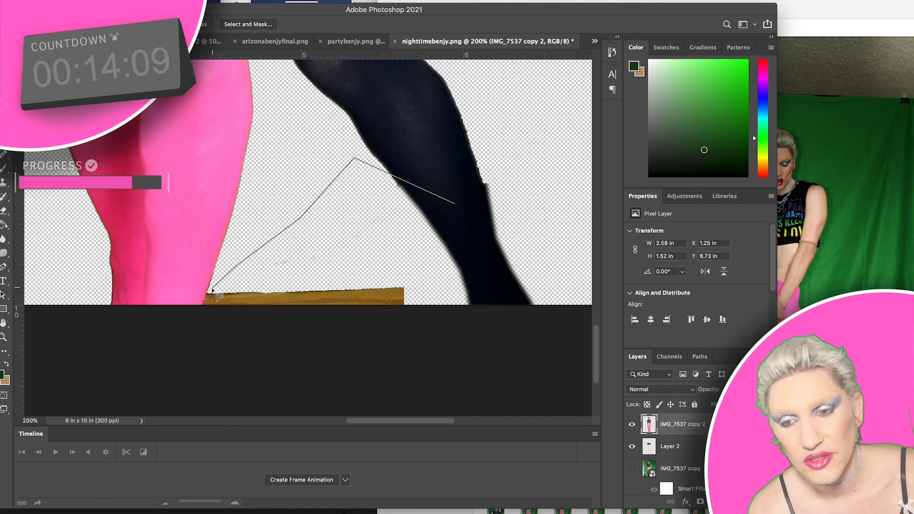
pyautogui.click(202, 305)
pyautogui.click(202, 322)
pyautogui.click(453, 331)
pyautogui.doubleClick(454, 304)
pyautogui.press('BackSpace')
pyautogui.press('super+d')
pyautogui.press('super+minus')
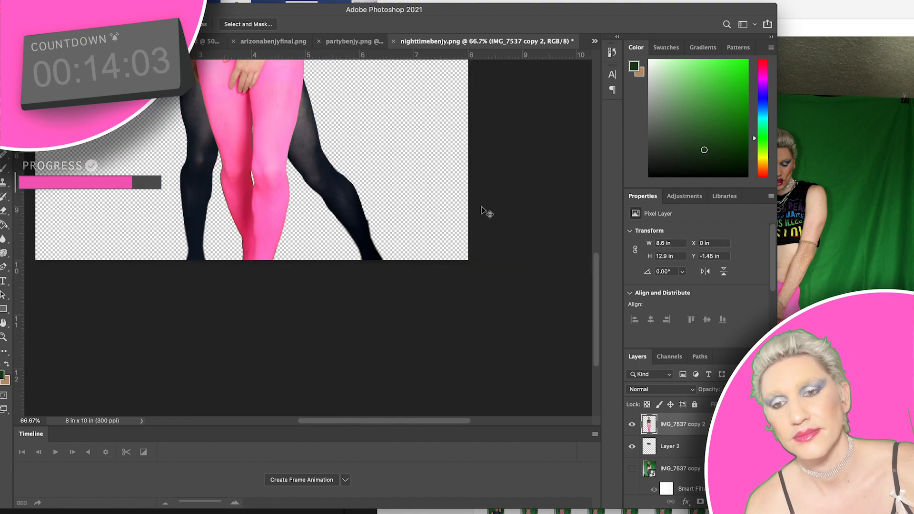
# Hide Layer 1 with the black-tights figure, and briefly toggle the visibility of IMG_7537 copy to compare.
pyautogui.press('super+minus')
pyautogui.press('super+minus')
pyautogui.press('super+minus')
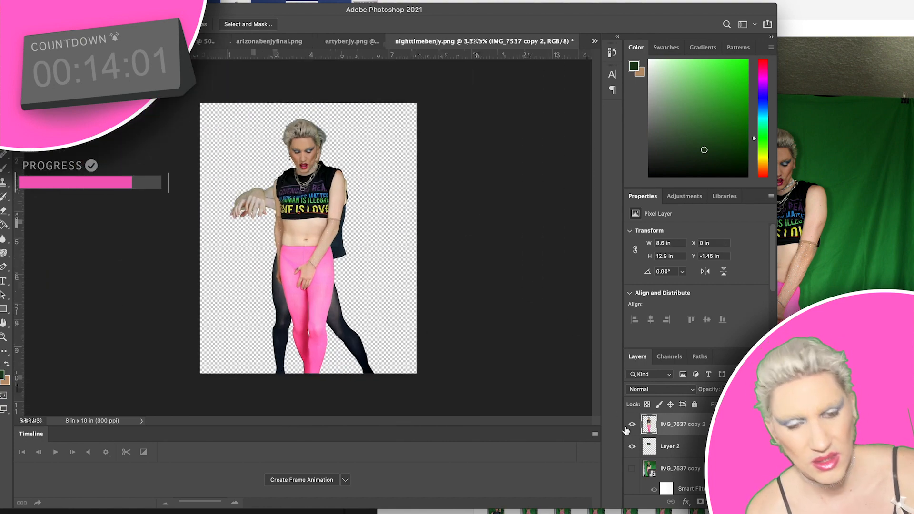
pyautogui.scroll(-3, 645, 476)
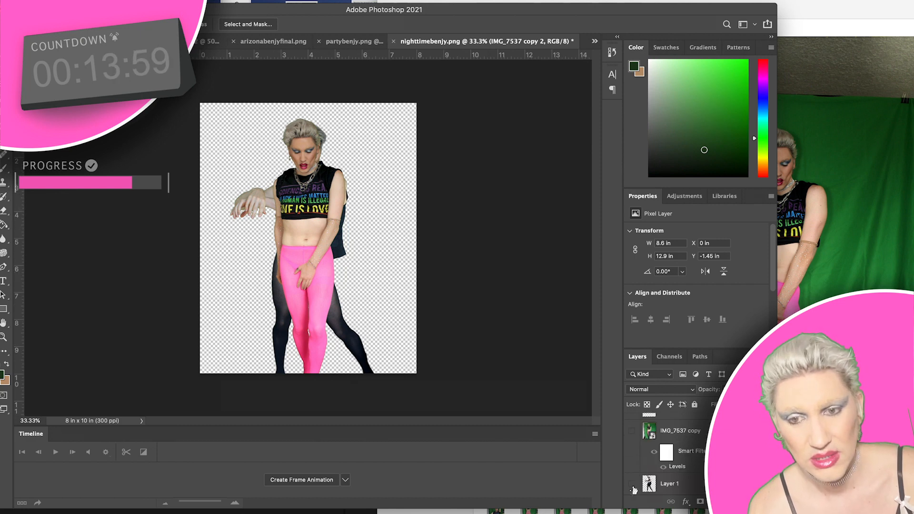
pyautogui.click(632, 484)
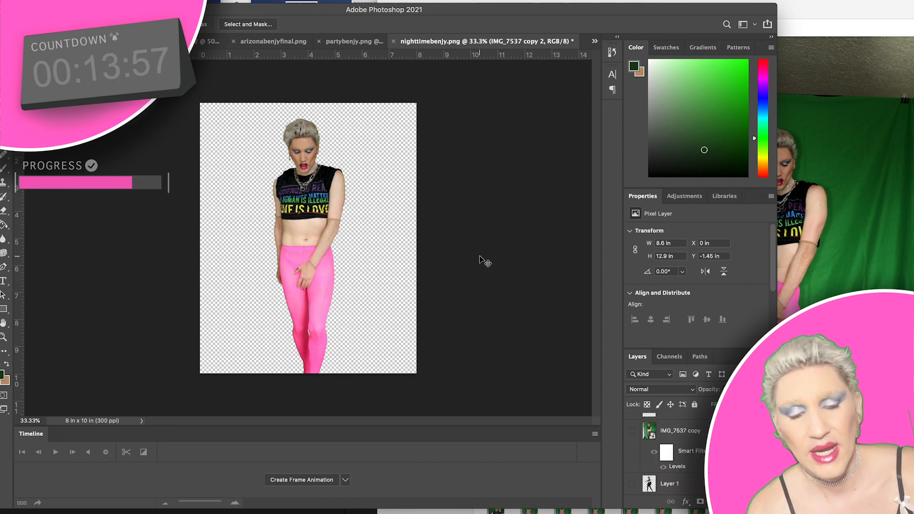
pyautogui.press('super+equal')
pyautogui.press('super+minus')
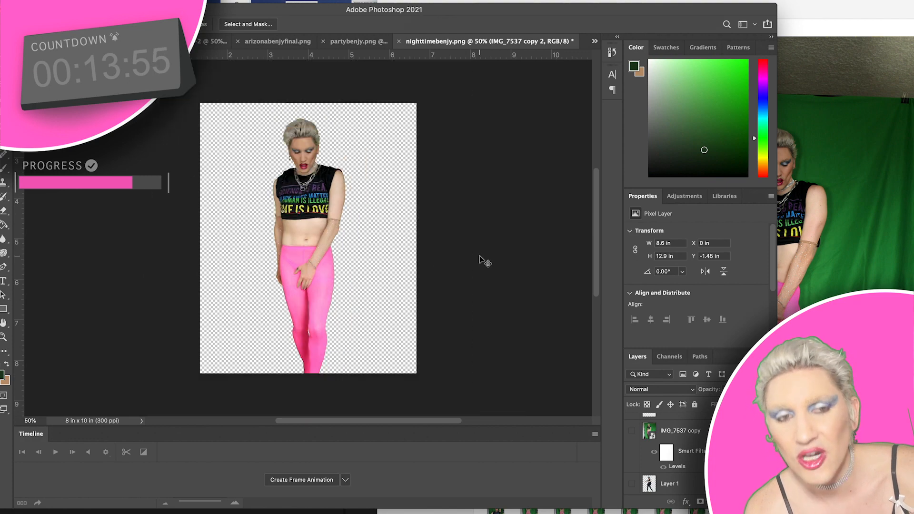
pyautogui.scroll(2, 628, 433)
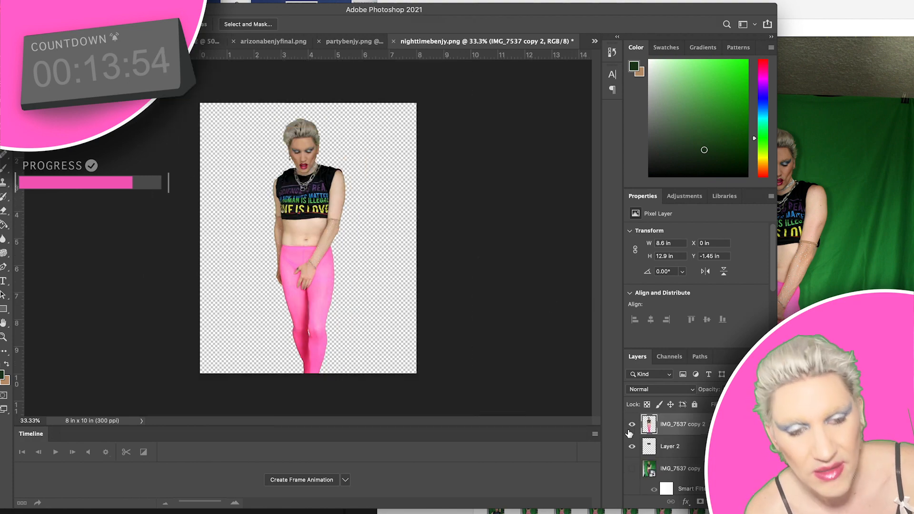
pyautogui.click(631, 469)
pyautogui.click(632, 469)
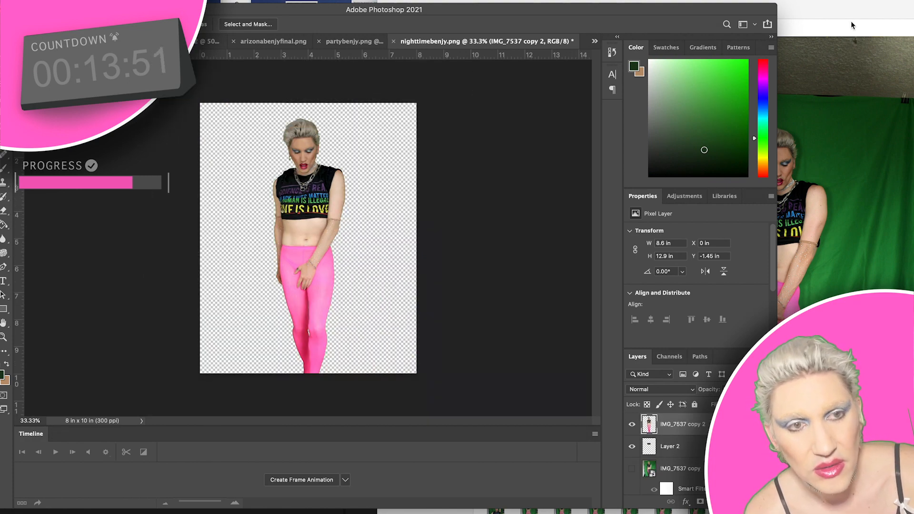
pyautogui.click(850, 21)
pyautogui.click(800, 125)
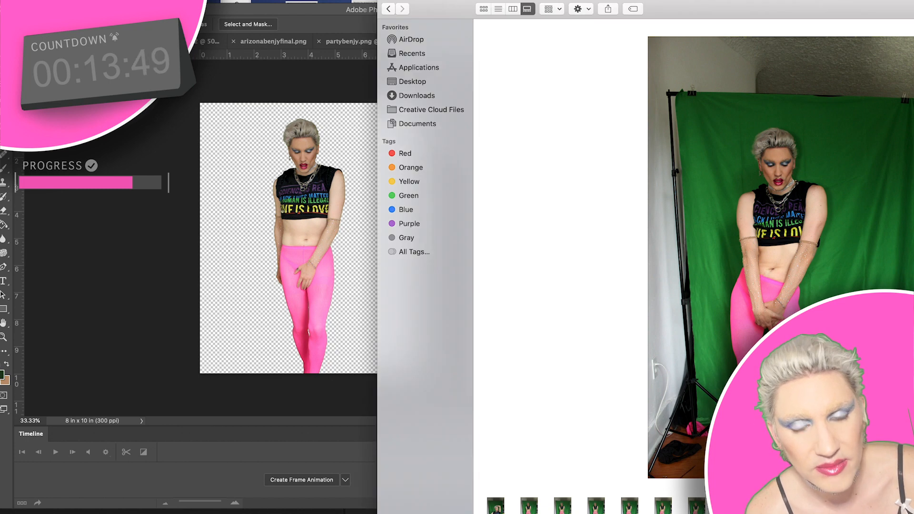
pyautogui.click(316, 231)
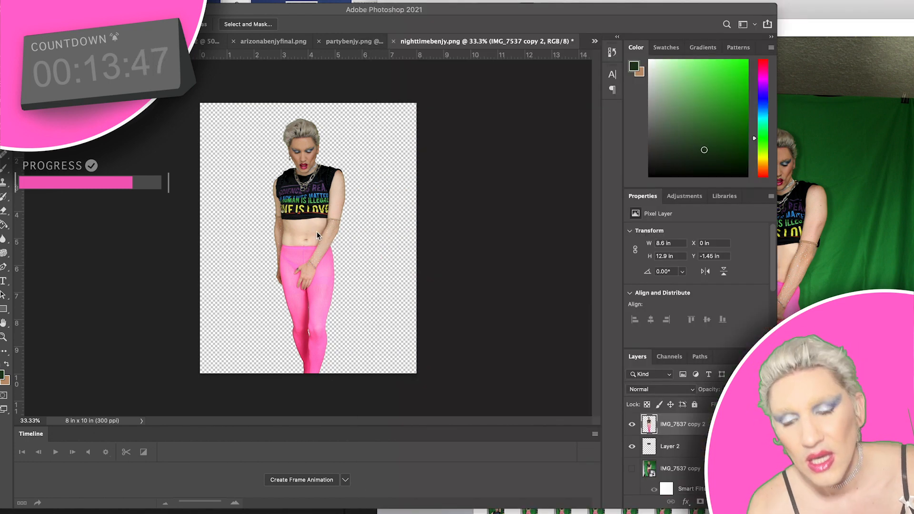
pyautogui.press('super+t')
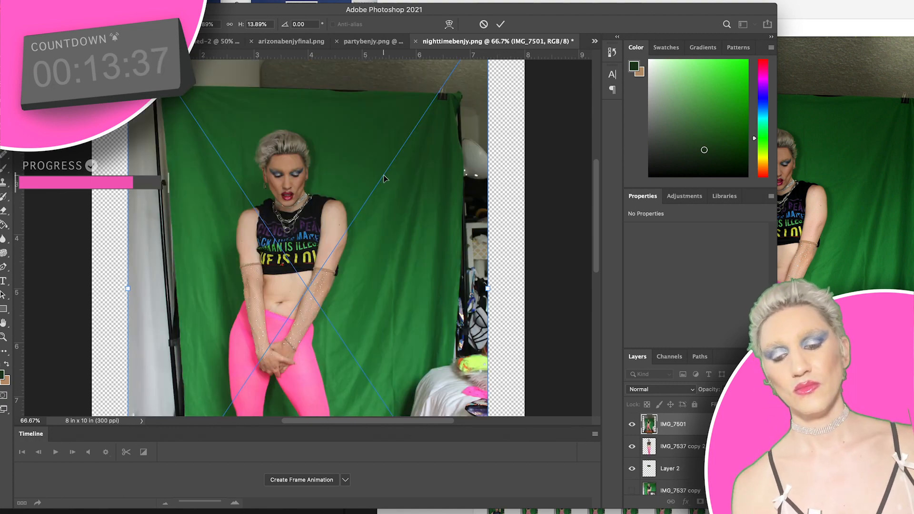
pyautogui.moveTo(331, 225); pyautogui.dragTo(332, 226)
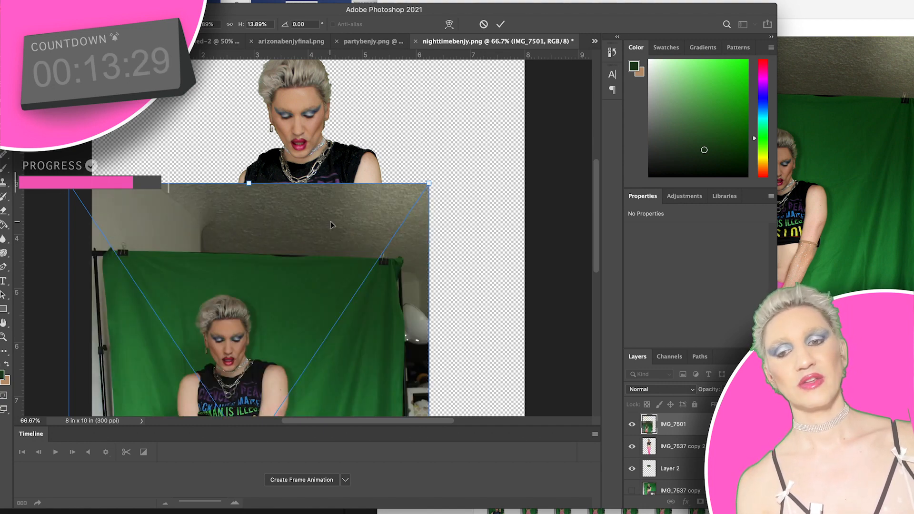
pyautogui.press('Escape')
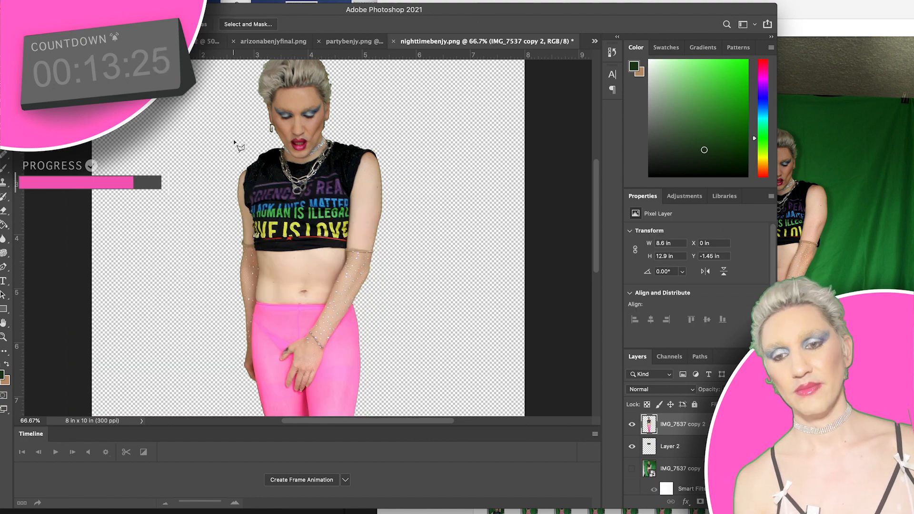
# Brighten the chain necklaces and the lower lip on IMG_7537 copy 2 with the Dodge tool, changing the brush between them.
pyautogui.press('super+plus')
pyautogui.press('super+plus')
pyautogui.scroll(8, 289, 259)
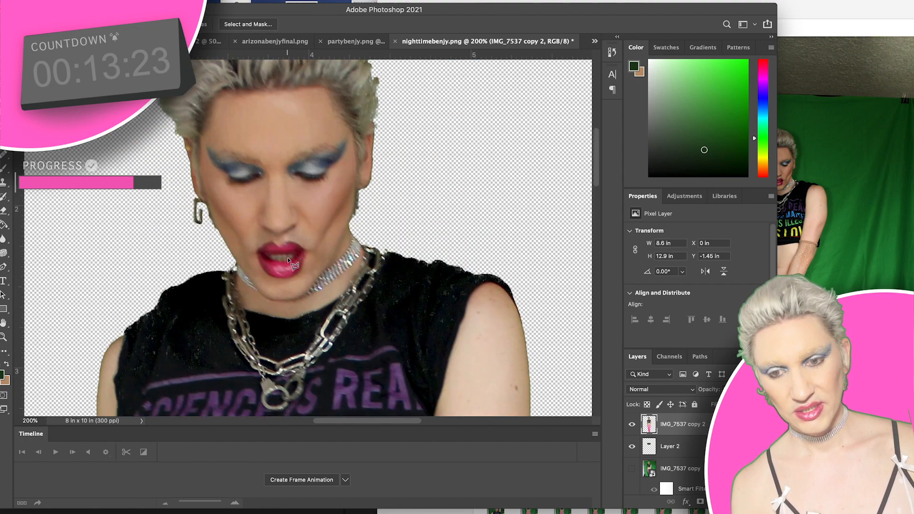
pyautogui.click(3, 210)
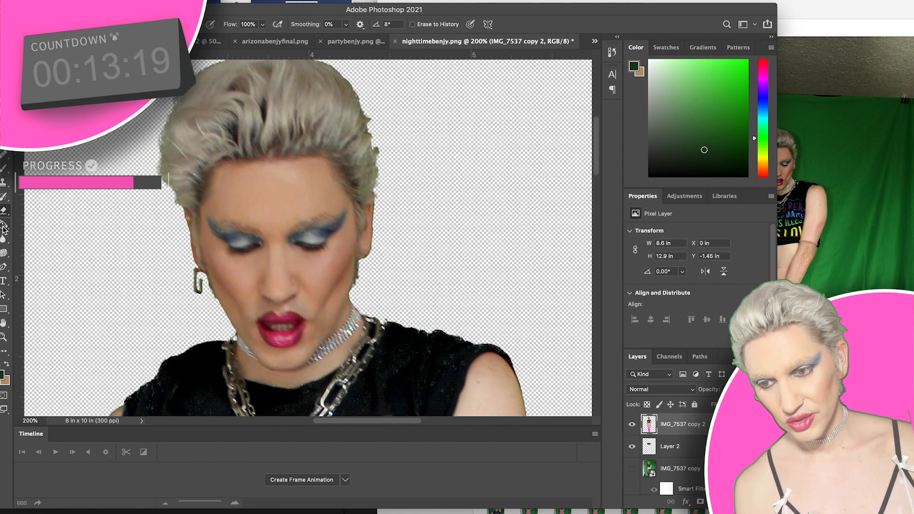
pyautogui.rightClick(4, 253)
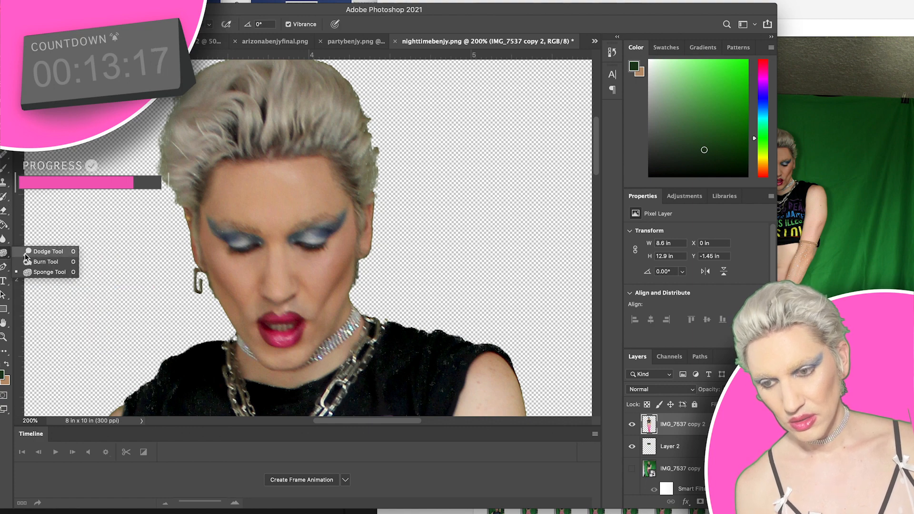
pyautogui.click(43, 251)
pyautogui.scroll(-5, 266, 254)
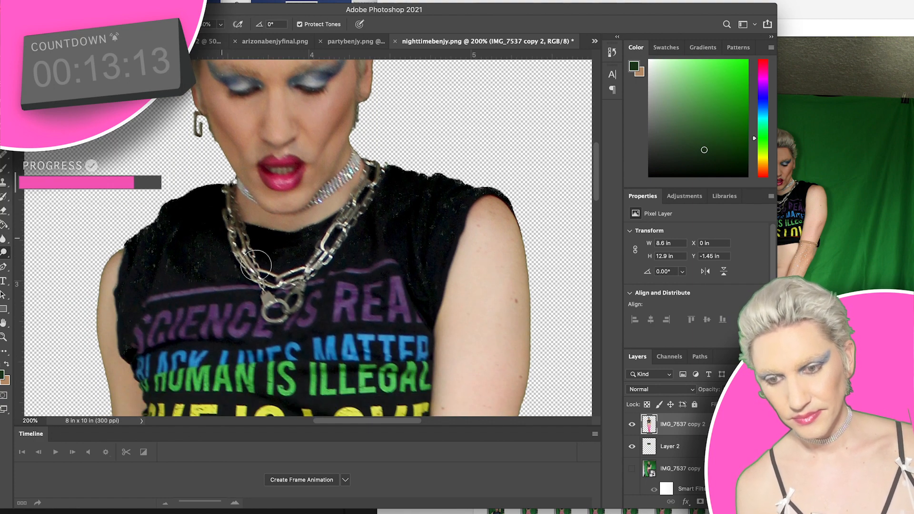
pyautogui.moveTo(256, 265)
pyautogui.mouseDown()
pyautogui.moveTo(296, 307)
pyautogui.moveTo(337, 234)
pyautogui.moveTo(360, 218)
pyautogui.mouseUp()
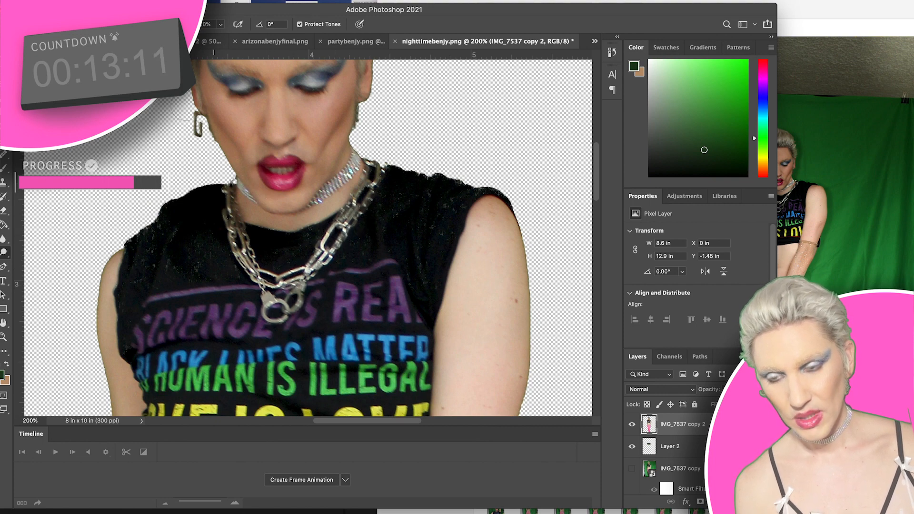
pyautogui.click(35, 24)
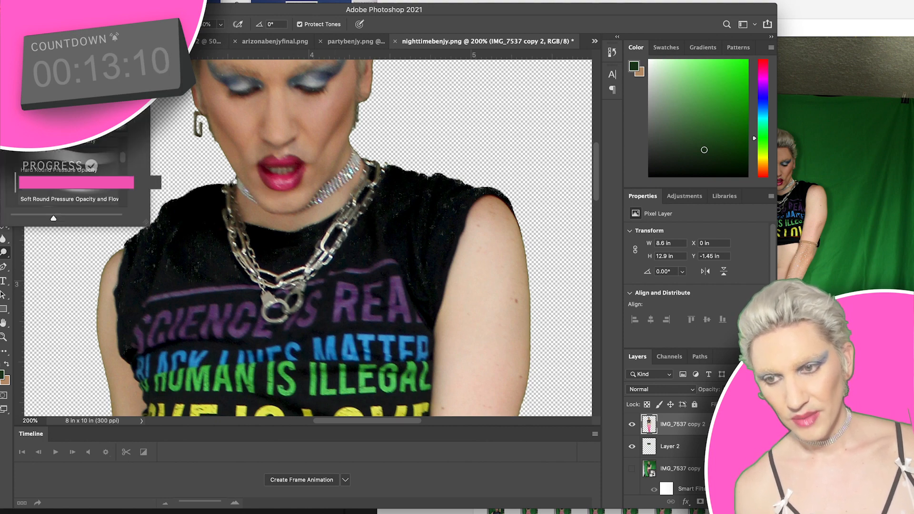
pyautogui.click(289, 180)
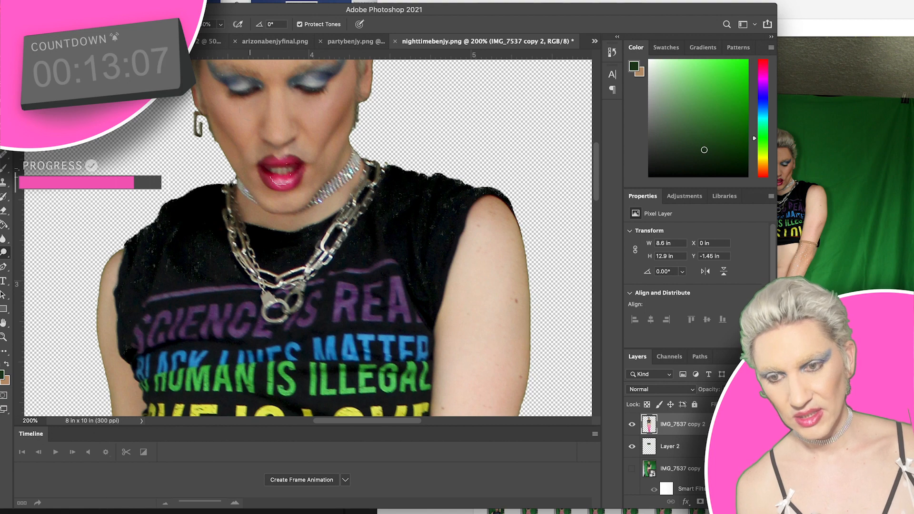
# Dodge across the blond hair and then the cheek of the figure, adjusting the brush for the hair.
pyautogui.scroll(3, 309, 78)
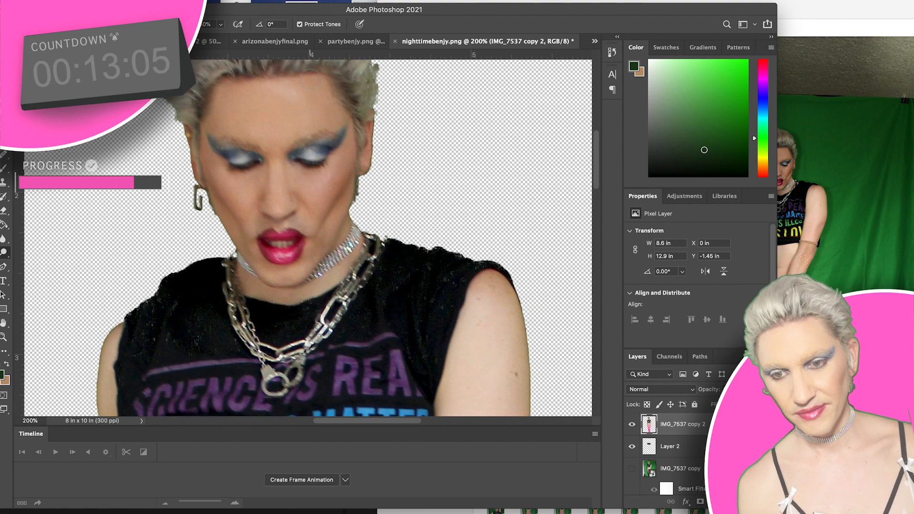
pyautogui.scroll(2, 308, 238)
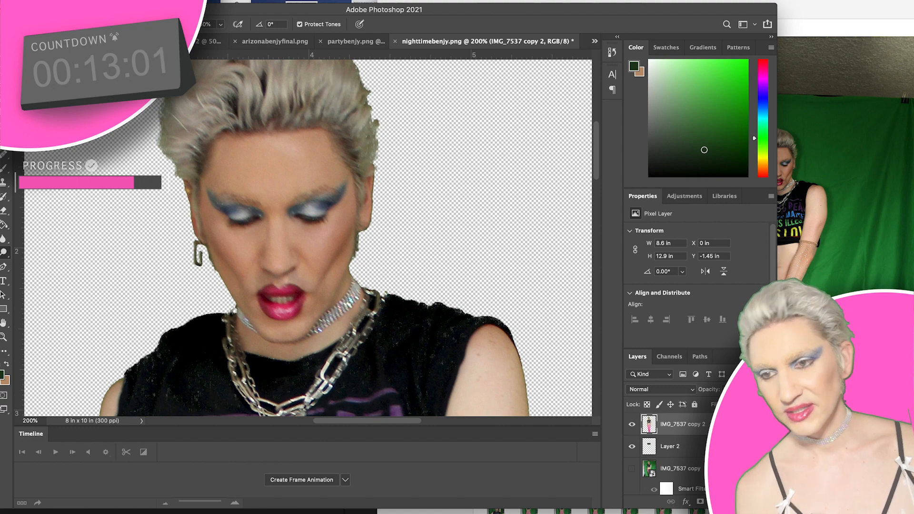
pyautogui.click(48, 24)
pyautogui.moveTo(351, 106)
pyautogui.mouseDown()
pyautogui.moveTo(331, 78)
pyautogui.moveTo(292, 73)
pyautogui.moveTo(257, 94)
pyautogui.moveTo(219, 87)
pyautogui.moveTo(199, 104)
pyautogui.mouseUp()
pyautogui.press('super+minus')
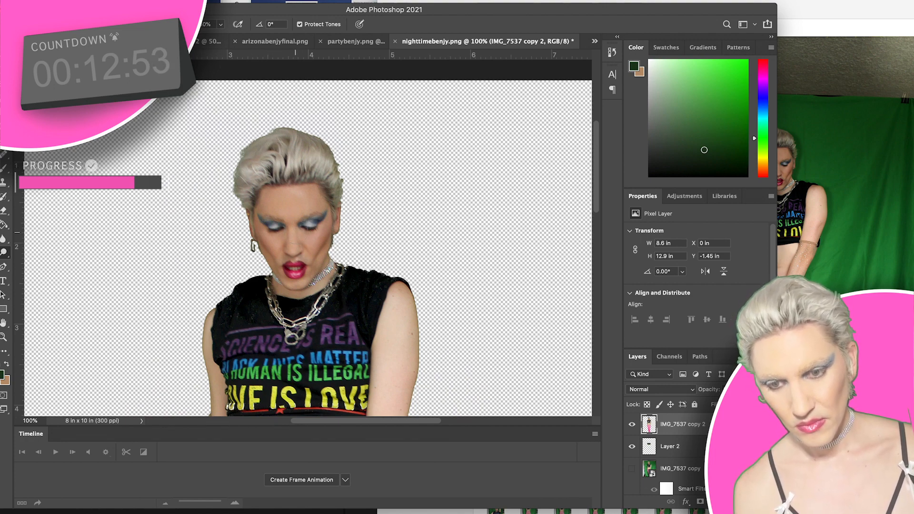
pyautogui.click(309, 236)
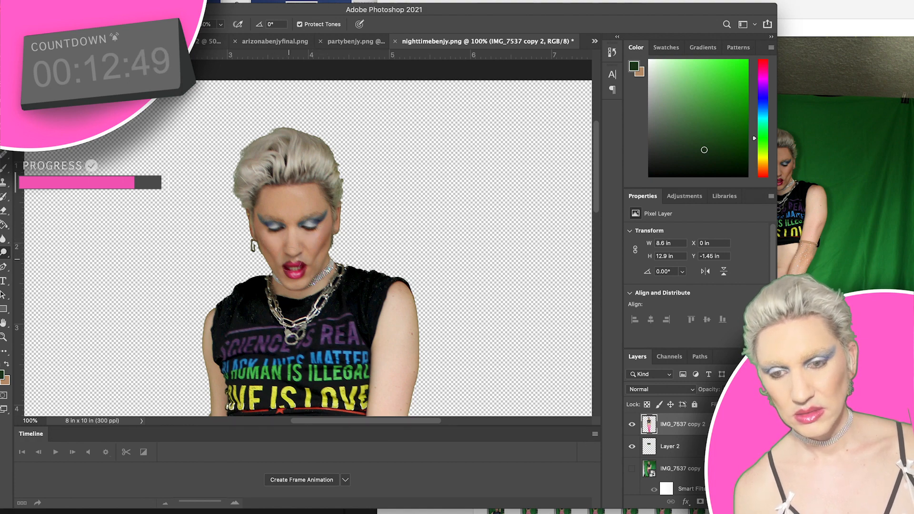
# Lighten the midriff, hand, sleeved forearm and upper arm with the Dodge tool, adjusting the brush as needed.
pyautogui.scroll(-4, 301, 288)
pyautogui.scroll(-9, 320, 336)
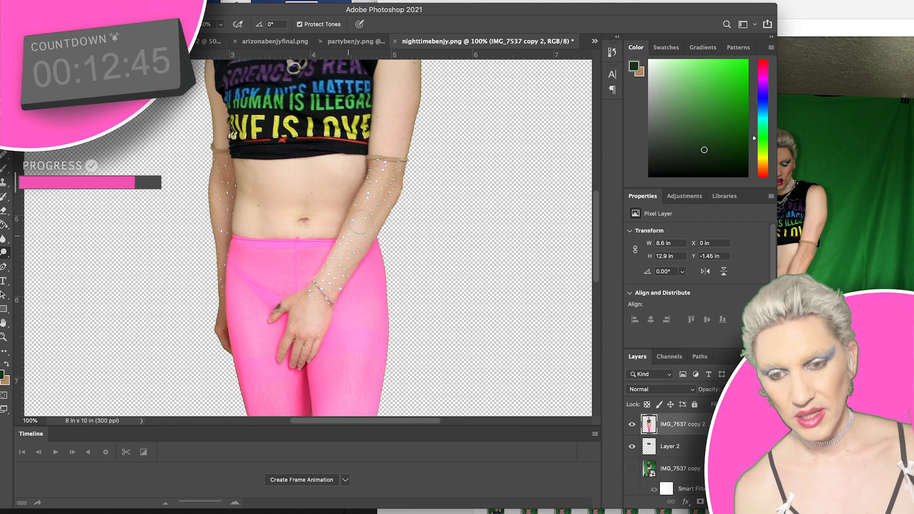
pyautogui.scroll(3, 361, 225)
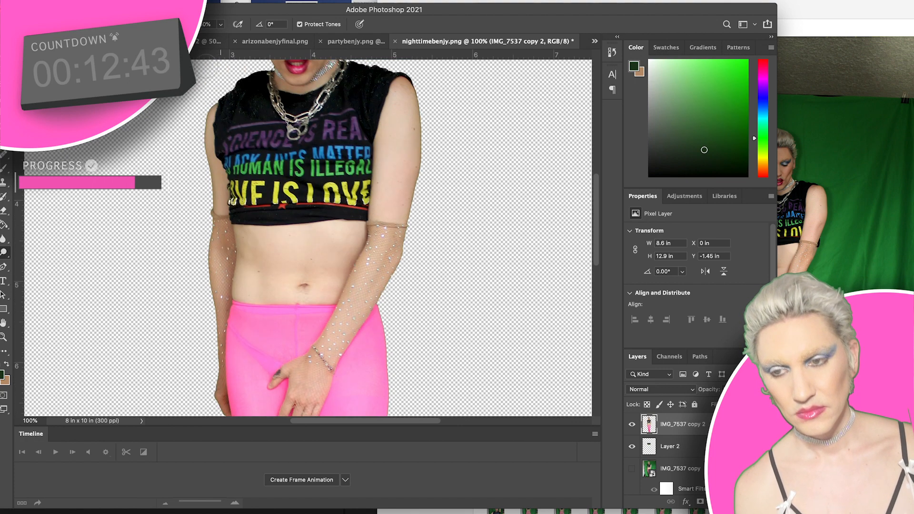
pyautogui.click(40, 25)
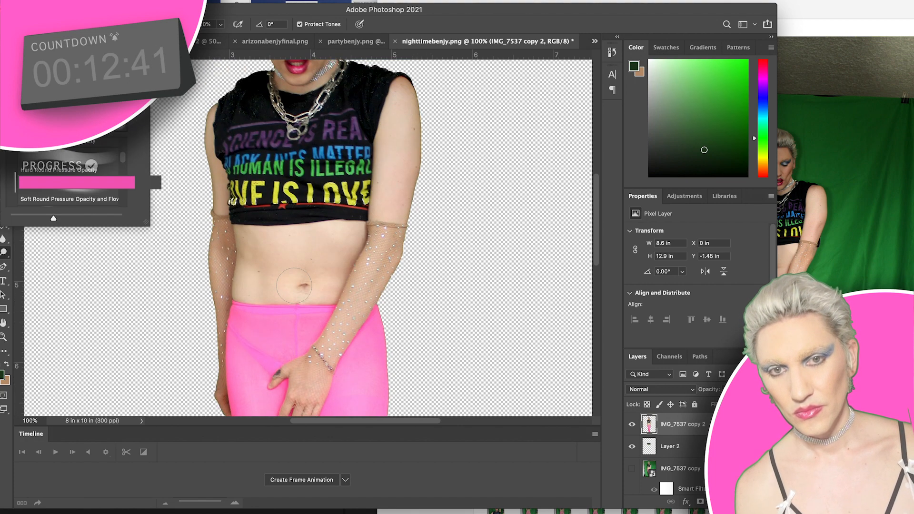
pyautogui.click(309, 389)
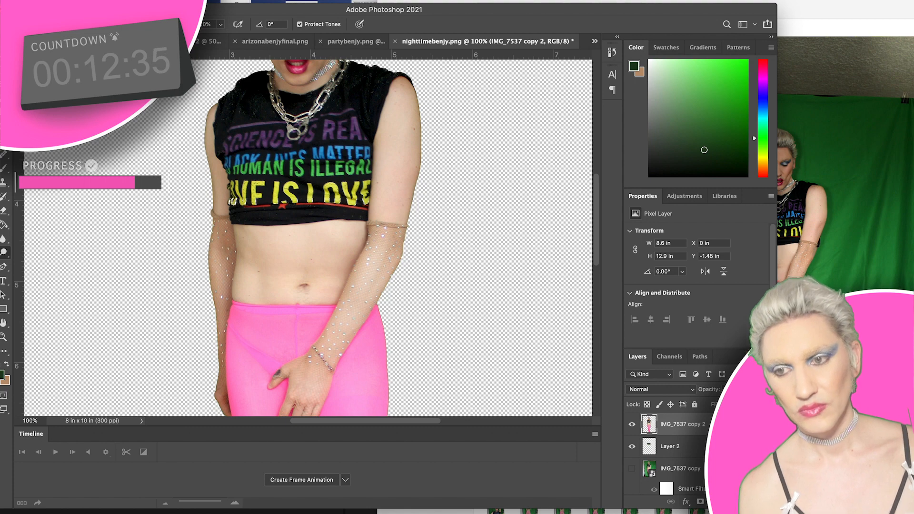
pyautogui.click(44, 24)
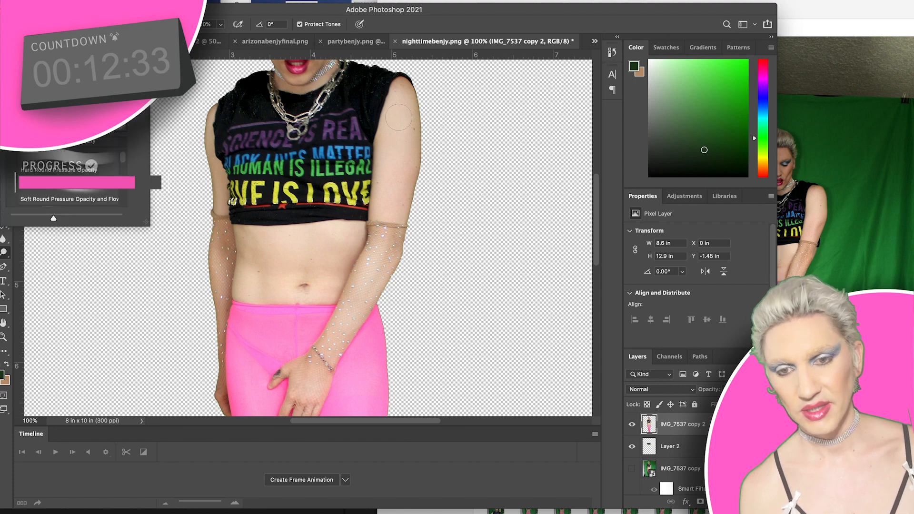
pyautogui.click(44, 24)
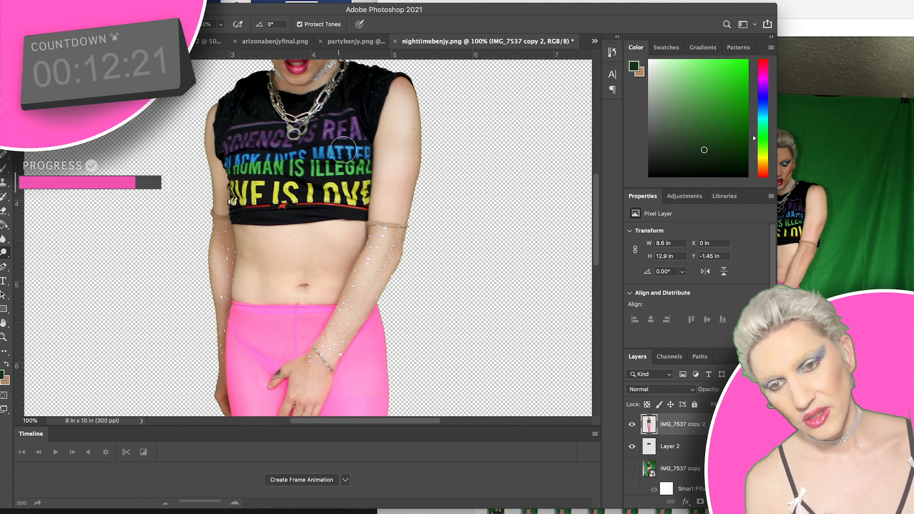
# Dodge highlights onto both thighs of the pink leggings with an adjusted brush.
pyautogui.scroll(-5, 315, 162)
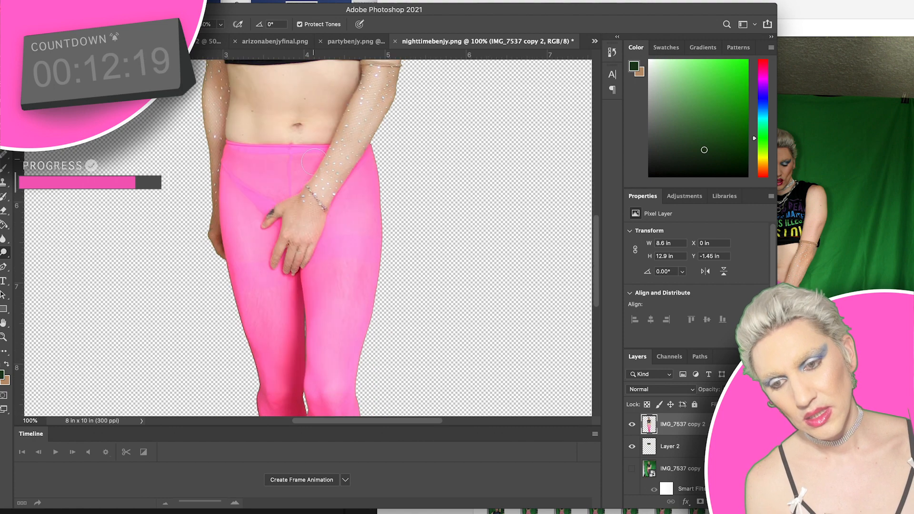
pyautogui.press('super+minus')
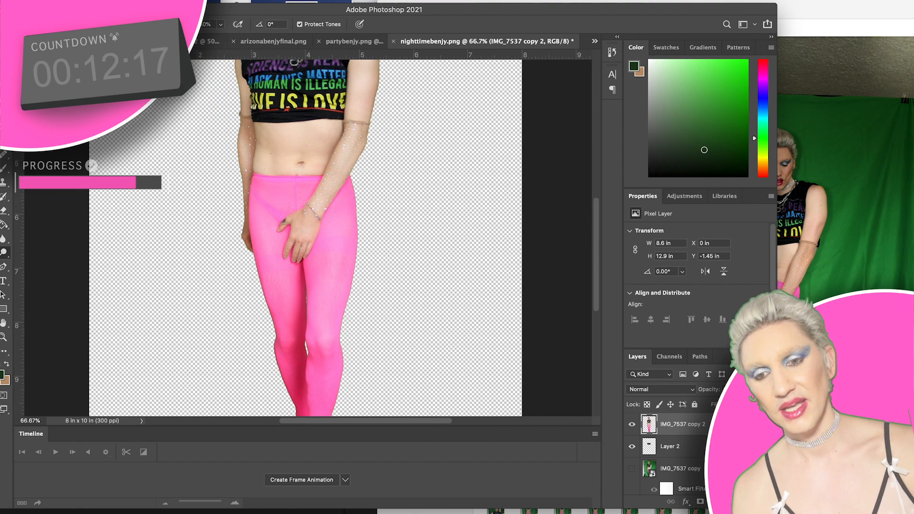
pyautogui.press('super+minus')
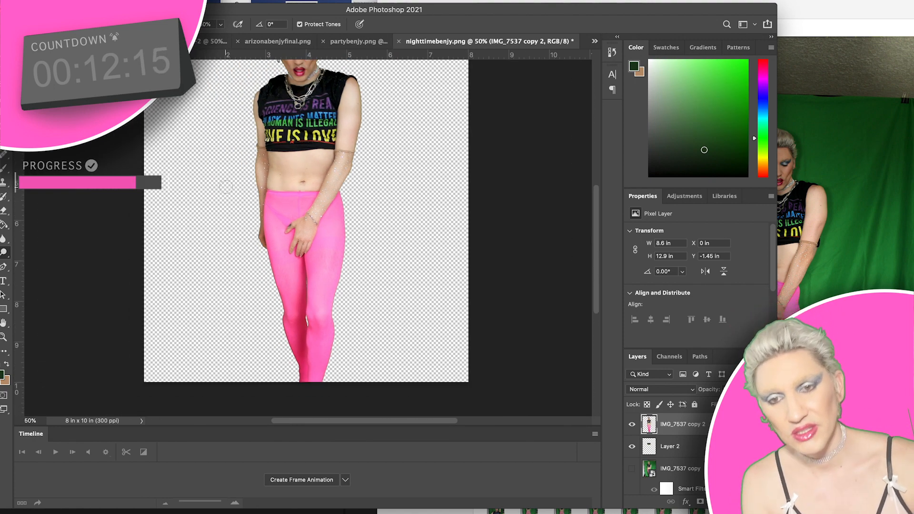
pyautogui.scroll(2, 225, 185)
pyautogui.click(51, 24)
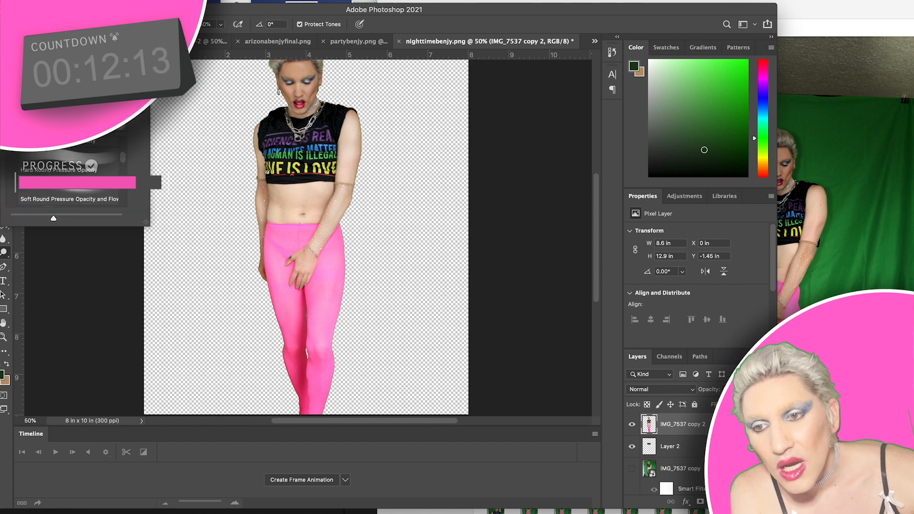
pyautogui.moveTo(328, 260); pyautogui.dragTo(326, 300)
pyautogui.moveTo(281, 272); pyautogui.dragTo(278, 257)
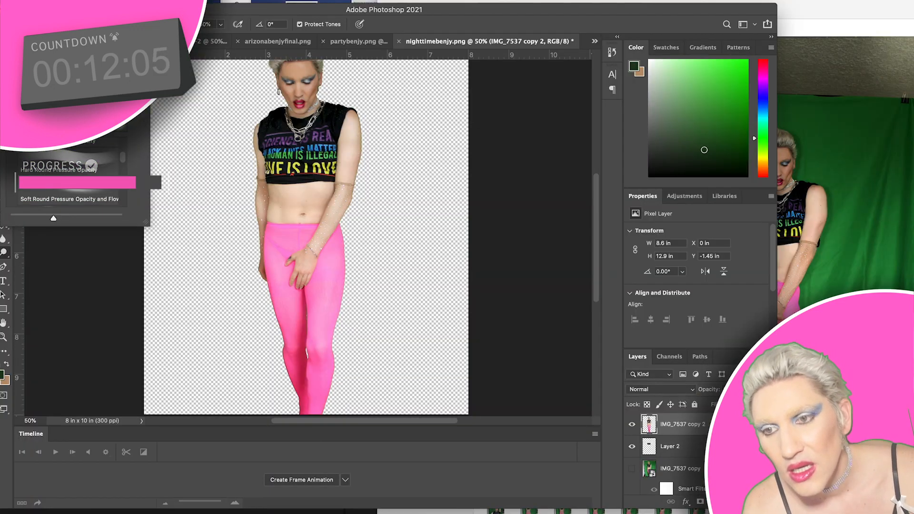
pyautogui.click(281, 252)
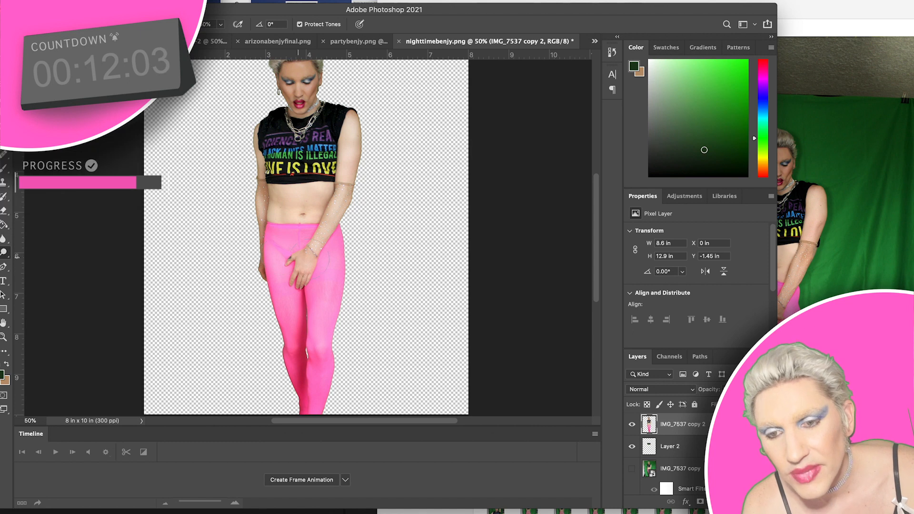
pyautogui.moveTo(324, 268); pyautogui.dragTo(327, 281)
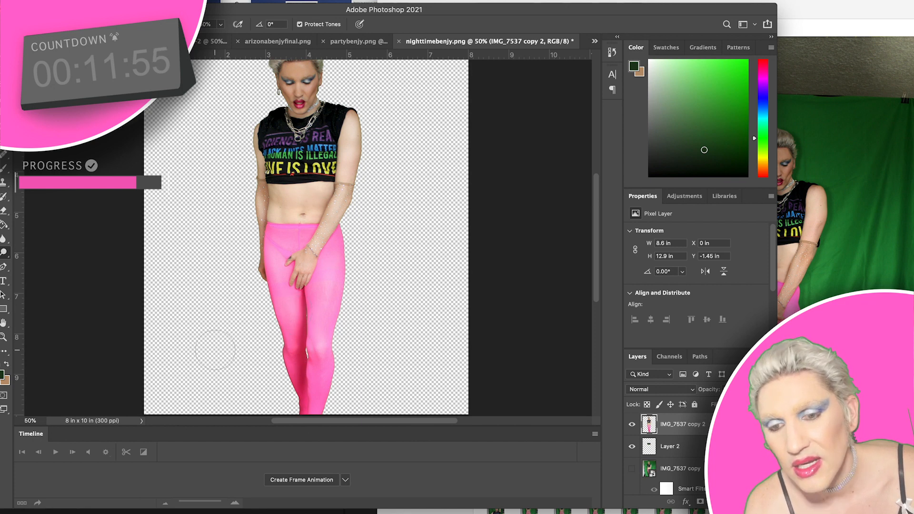
# Switch to the Burn tool for the IMG_7537 copy 2 cutout and open its brush settings.
pyautogui.scroll(2, 346, 362)
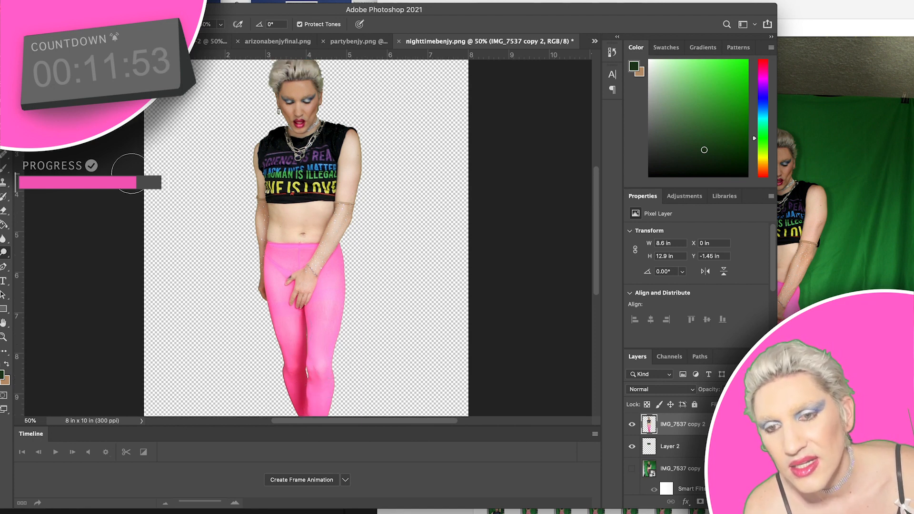
pyautogui.click(4, 252)
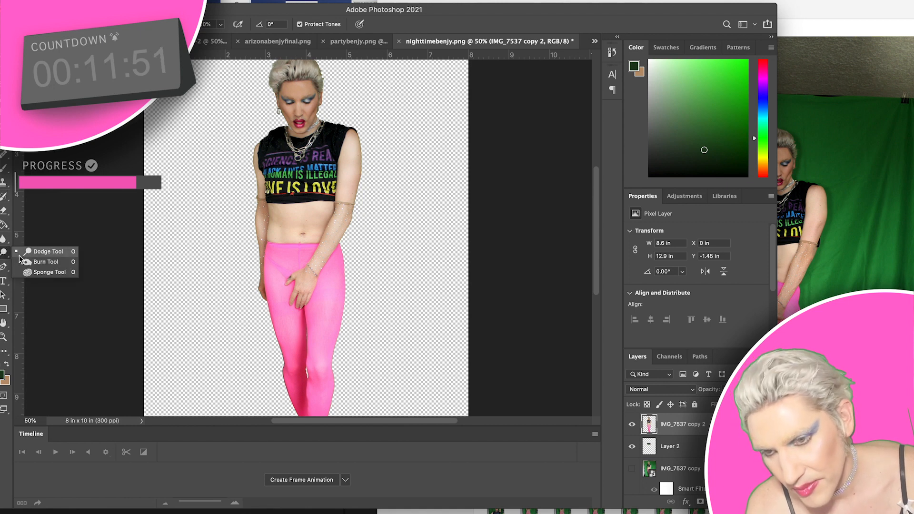
pyautogui.click(45, 262)
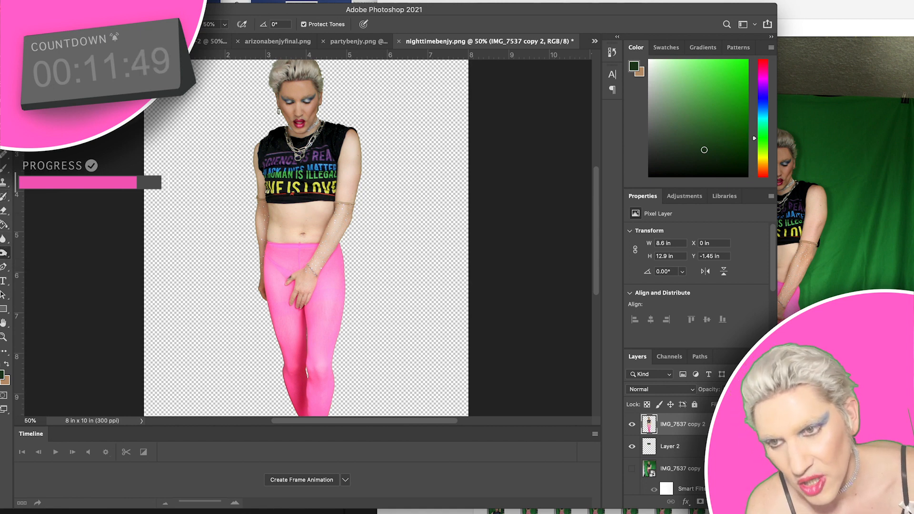
pyautogui.click(44, 24)
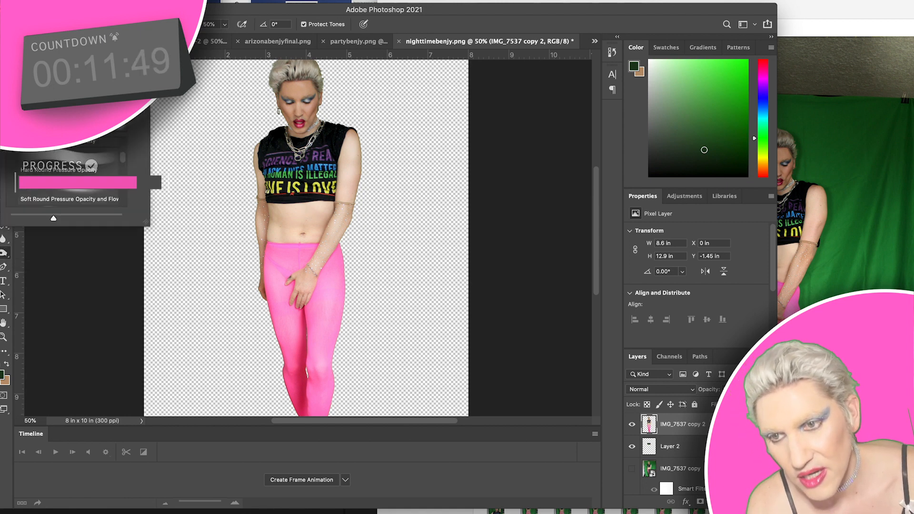
pyautogui.click(274, 214)
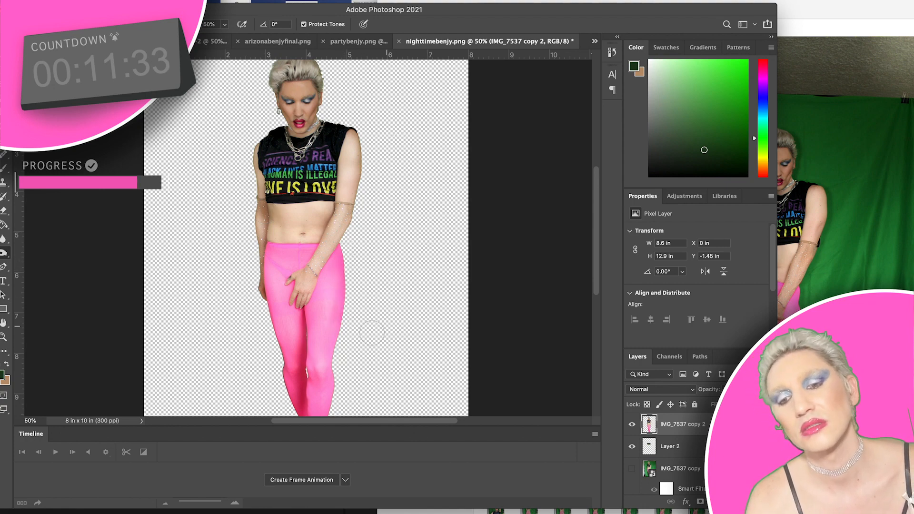
# Examine the retouched figure from head to legs, the face and necklaces up close, and the whole canvas.
pyautogui.scroll(-3, 386, 348)
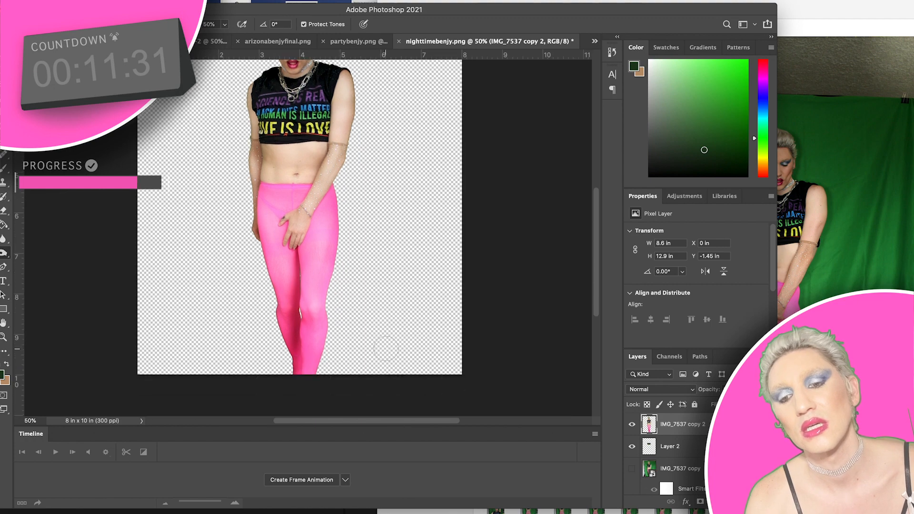
pyautogui.scroll(5, 387, 290)
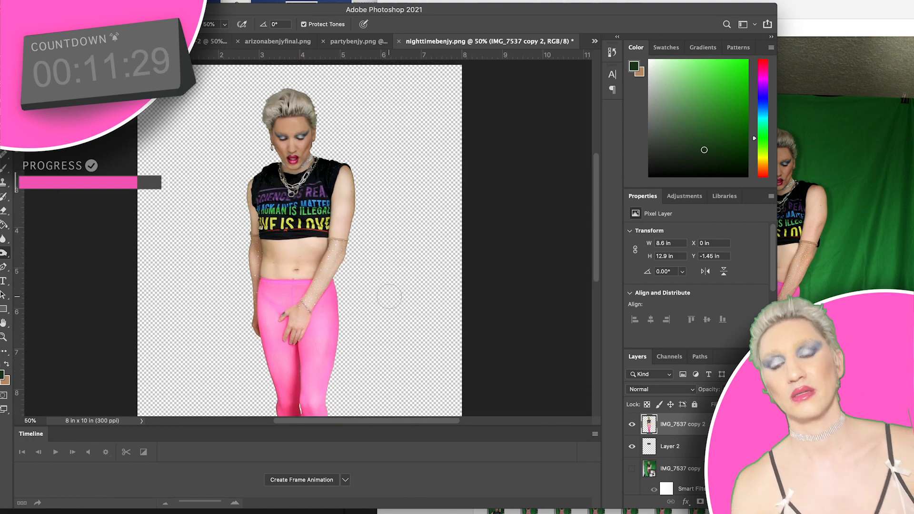
pyautogui.scroll(5, 307, 136)
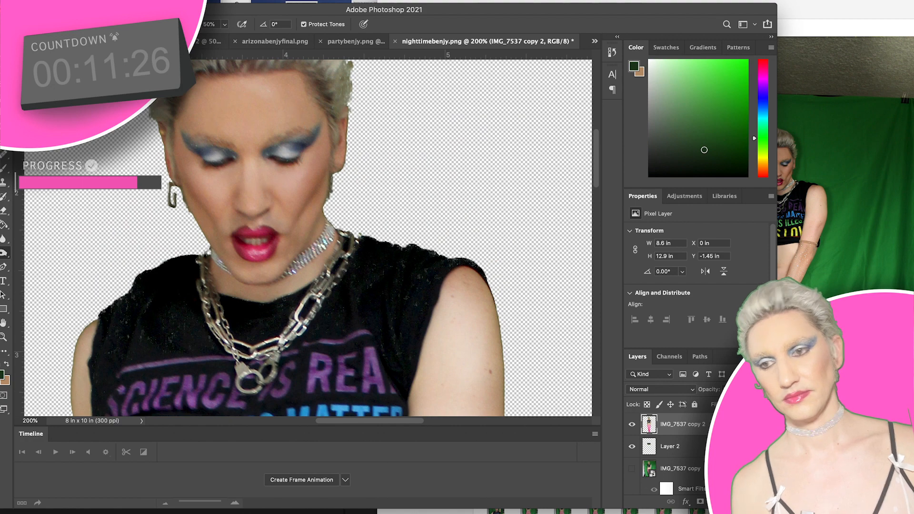
pyautogui.click(44, 25)
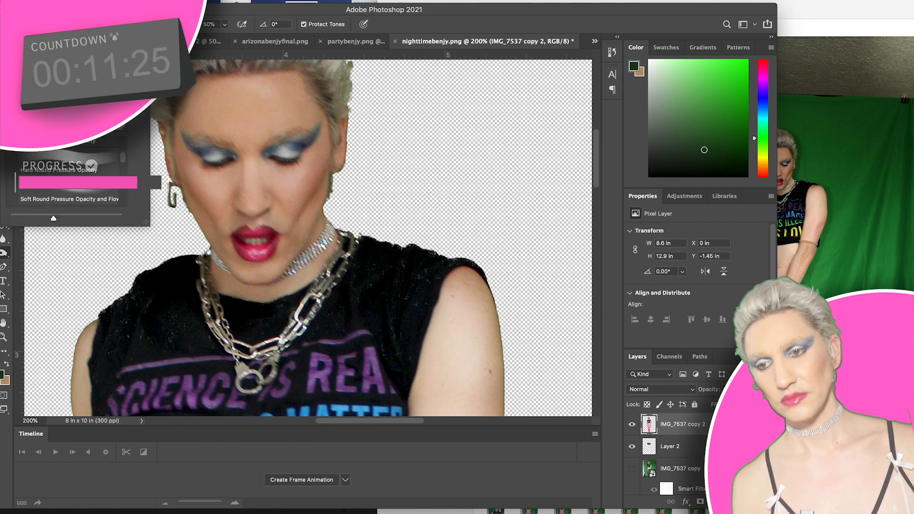
pyautogui.click(330, 160)
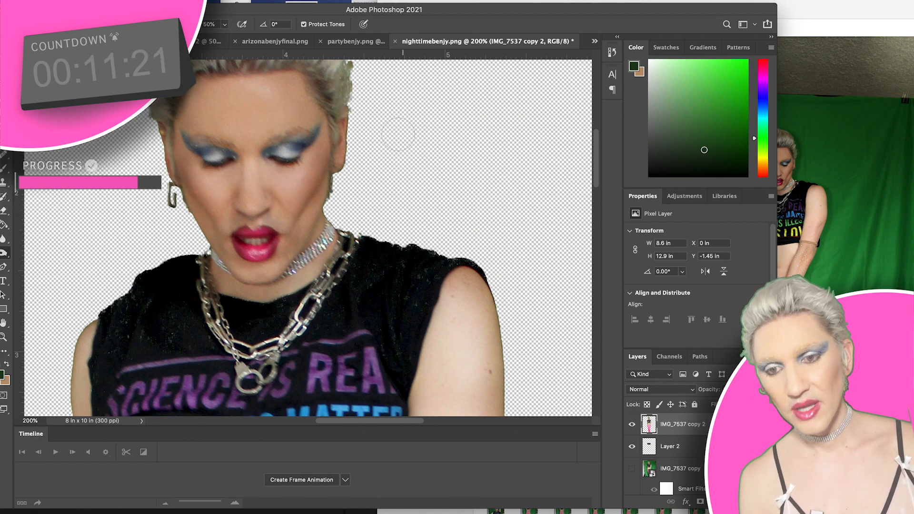
pyautogui.press('super+minus')
pyautogui.press('super+minus')
pyautogui.press('super+minus')
pyautogui.press('super+minus')
pyautogui.press('super+plus')
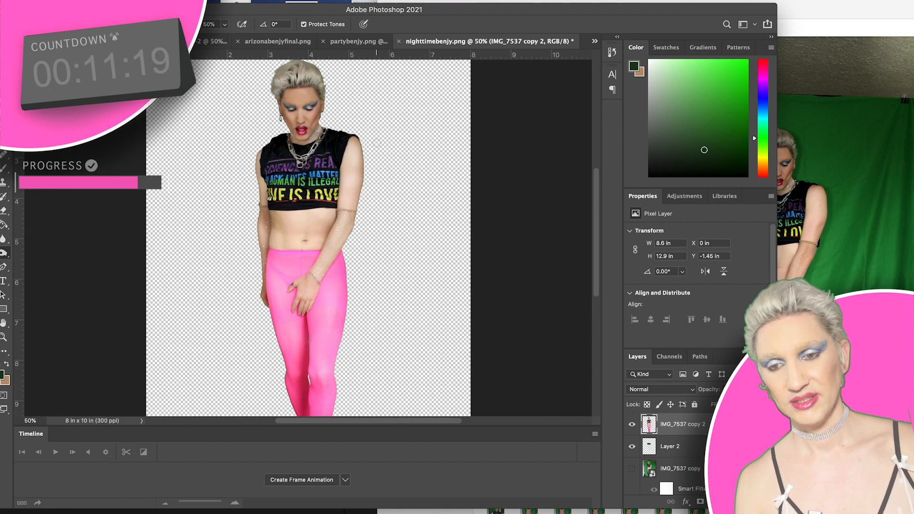
pyautogui.press('super+minus')
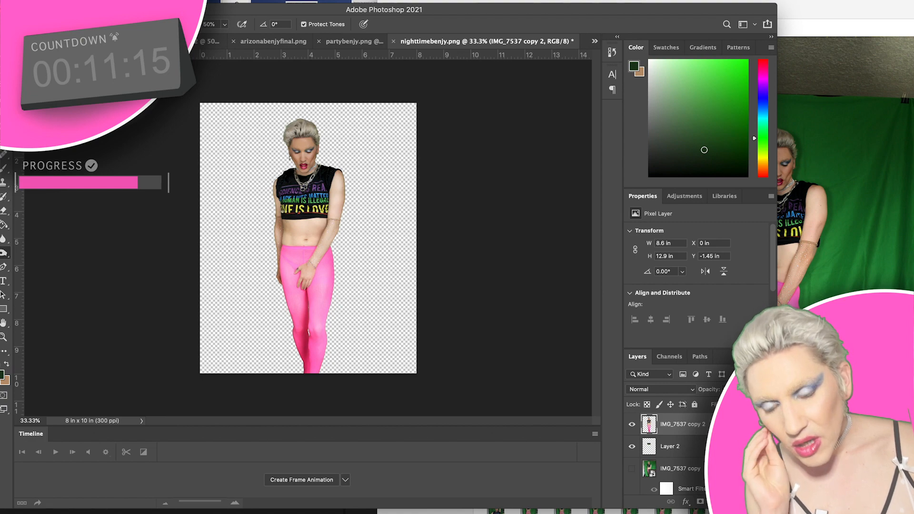
# Switch to Finder and rename the existing nighttimebenjy.png file to nighttimebenjy-original.png.
pyautogui.press('super+Tab')
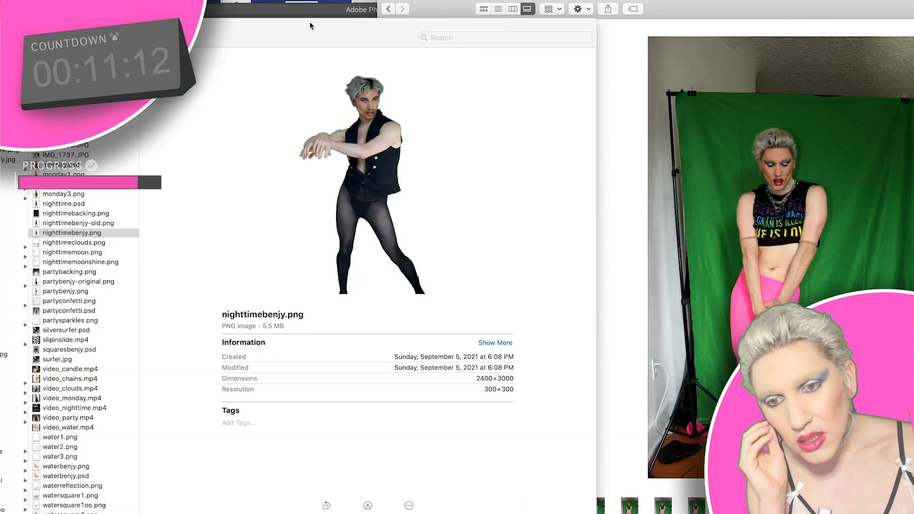
pyautogui.click(312, 25)
pyautogui.moveTo(309, 41); pyautogui.dragTo(240, 92)
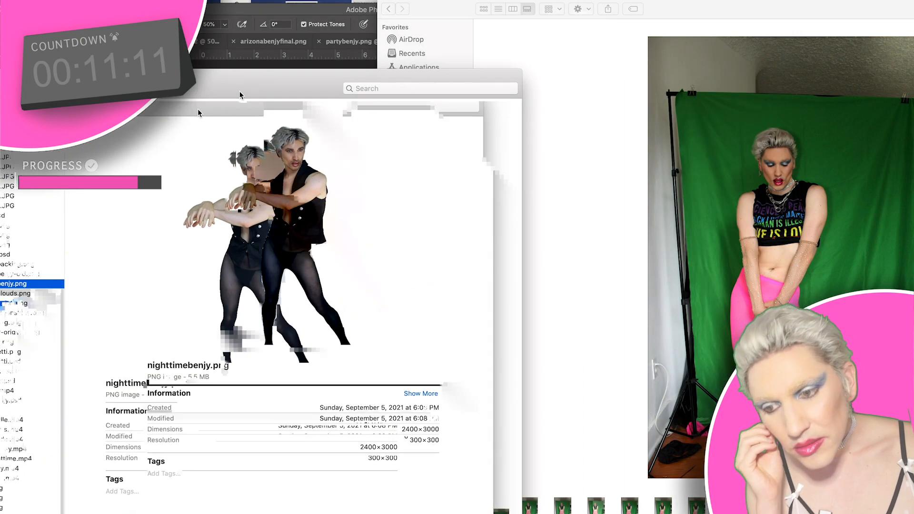
pyautogui.click(8, 284)
pyautogui.press('Right')
pyautogui.write('-original')
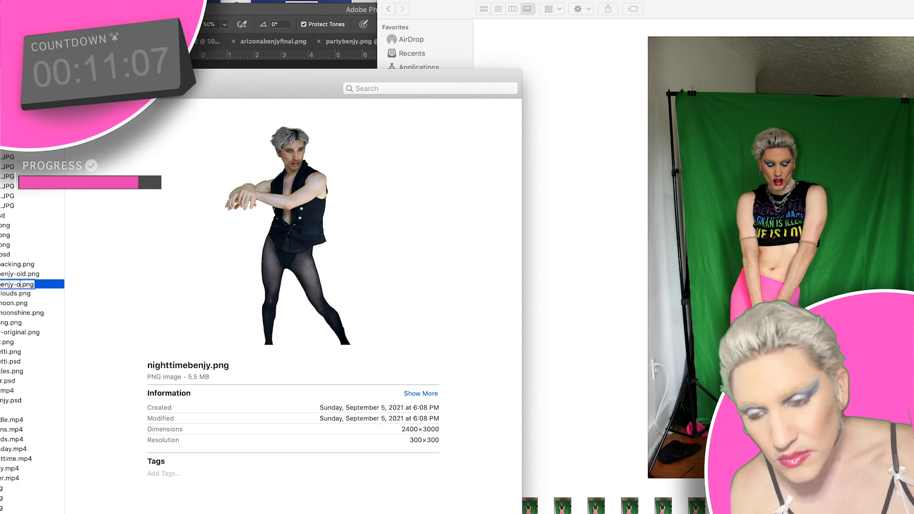
pyautogui.press('Return')
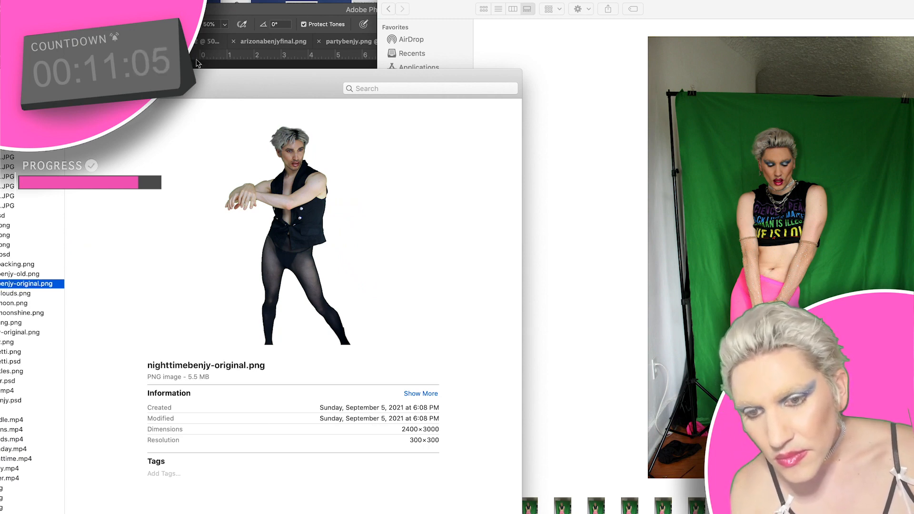
# Return to Photoshop and save the cutout on the computer as nighttimebenjy.png in 2021 Fall photos, using the large file size option.
pyautogui.click(233, 15)
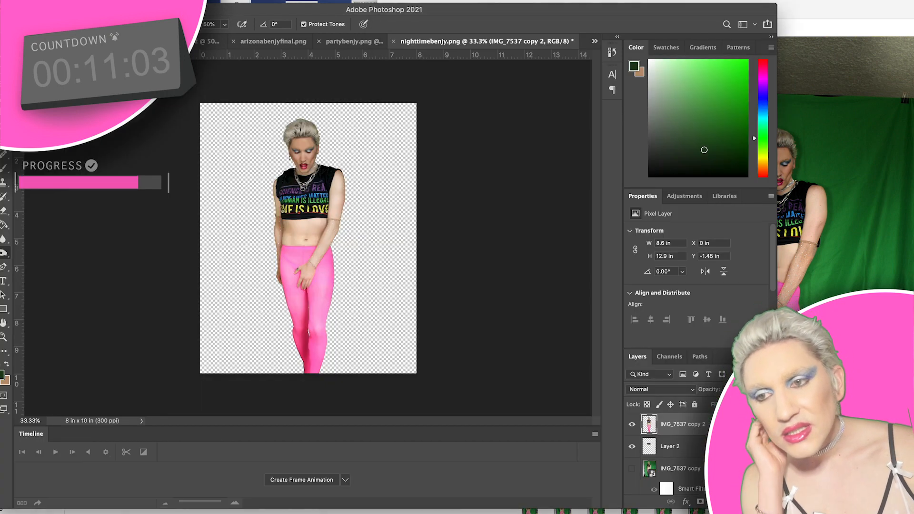
pyautogui.click(45, 1)
pyautogui.click(119, 105)
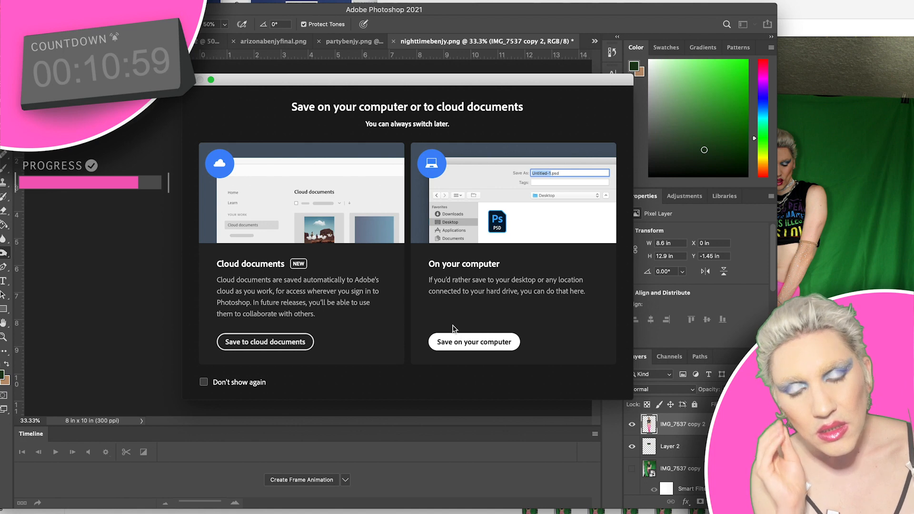
pyautogui.press('Return')
pyautogui.click(427, 220)
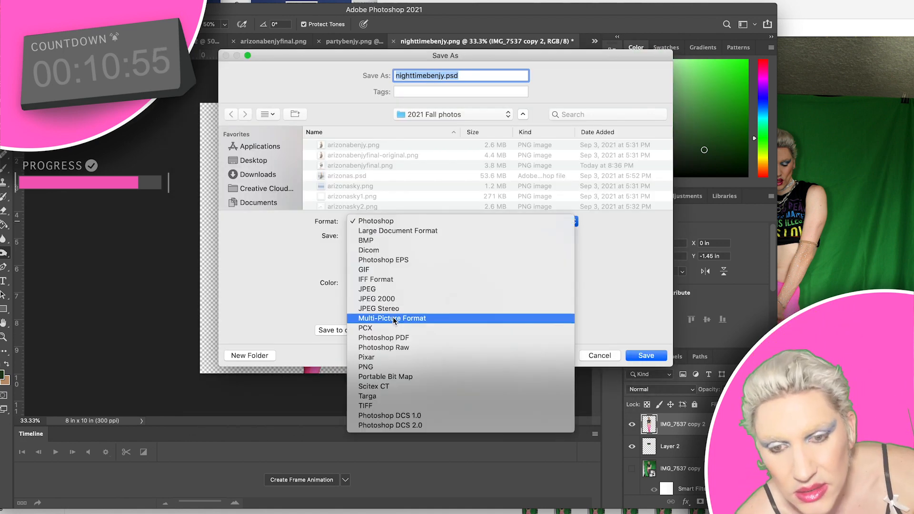
pyautogui.click(383, 366)
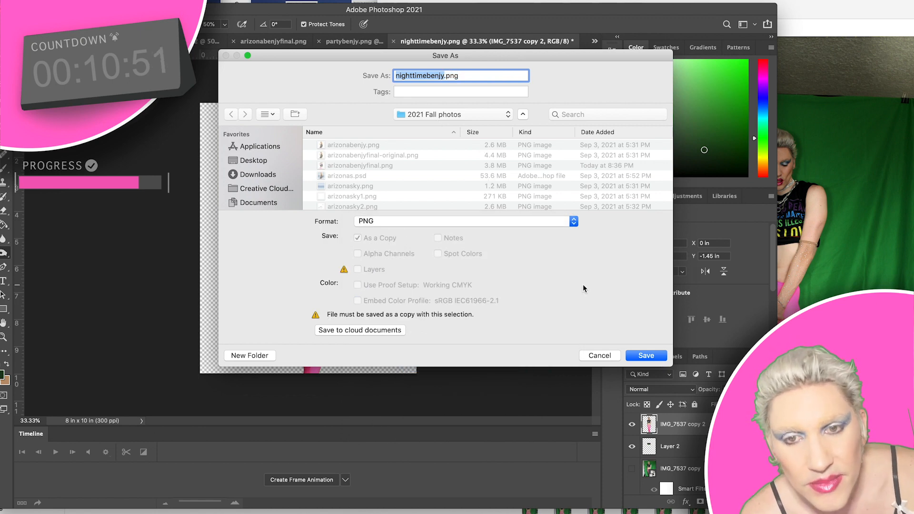
pyautogui.click(637, 356)
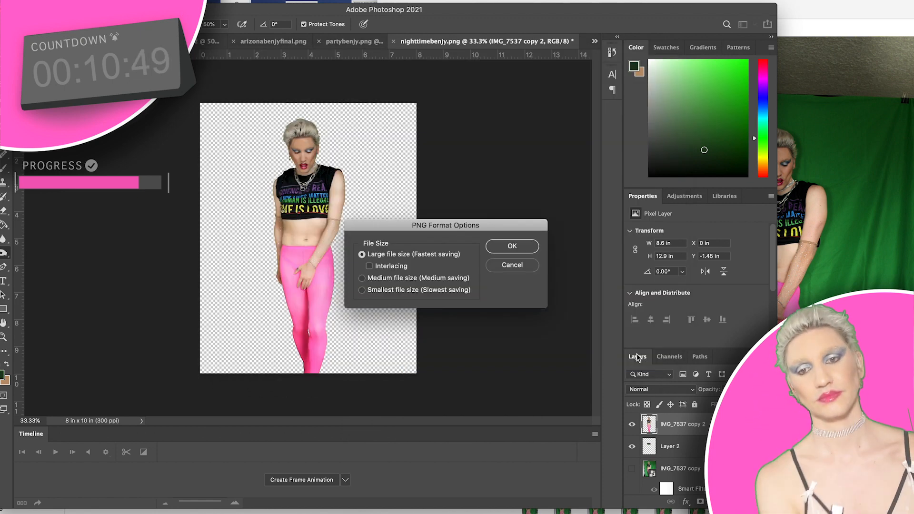
pyautogui.click(522, 247)
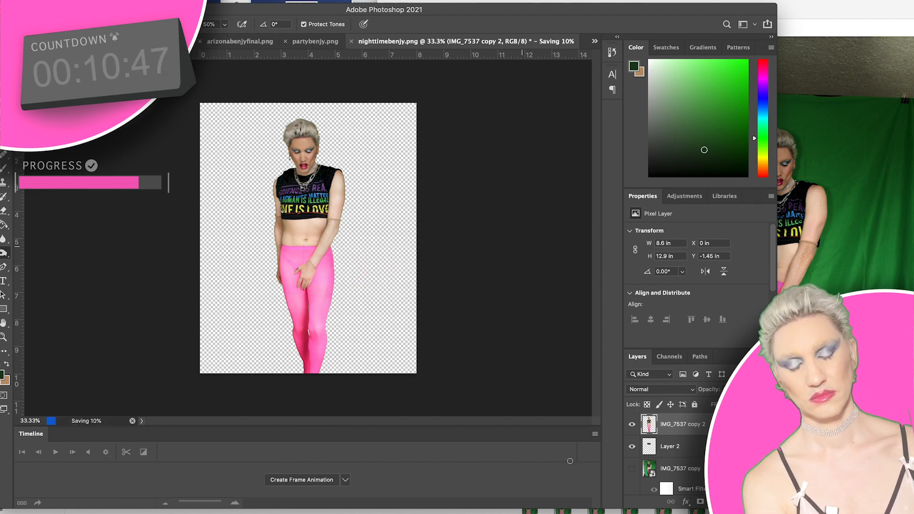
# Switch to the WaterSquare project in Premiere Pro and dismiss the relinking of missing media without locating the file.
pyautogui.click(493, 512)
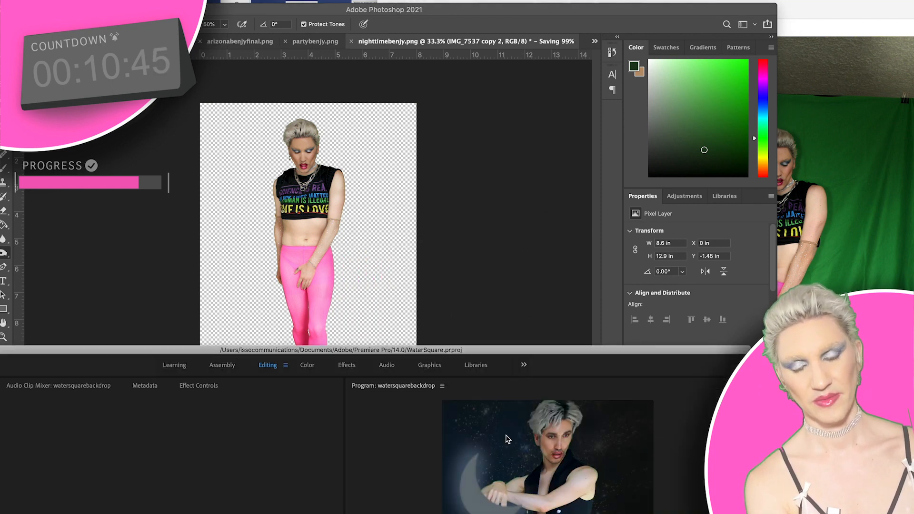
pyautogui.doubleClick(562, 352)
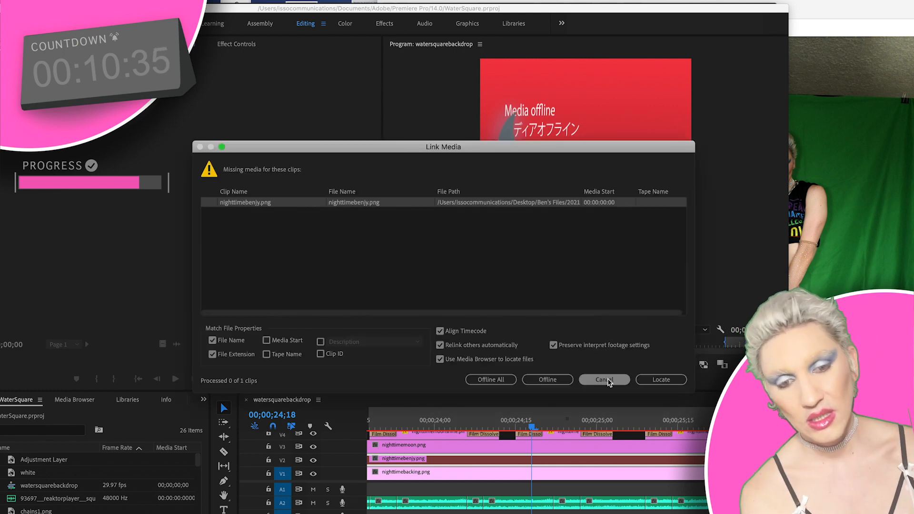
pyautogui.click(604, 379)
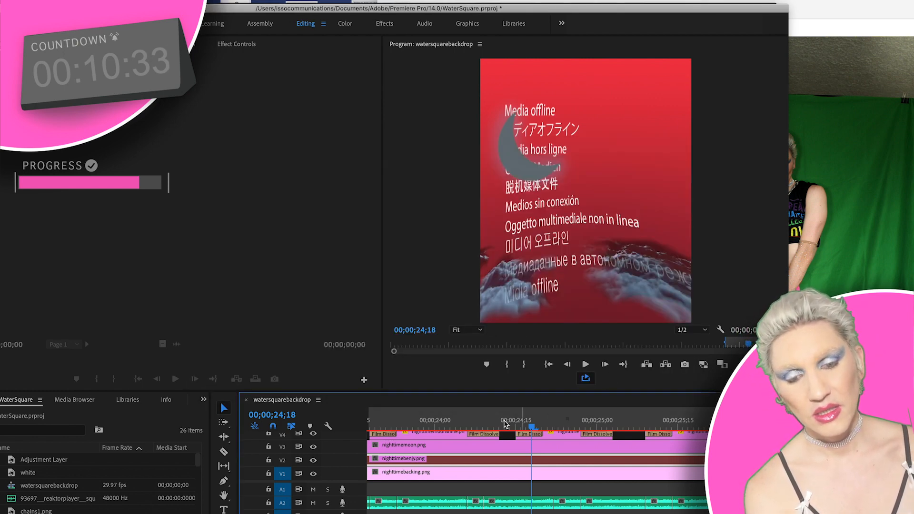
# Check the nighttimebenjy.png clip in the watersquarebackdrop sequence by viewing several frames, its offline file details and a short playback.
pyautogui.click(458, 426)
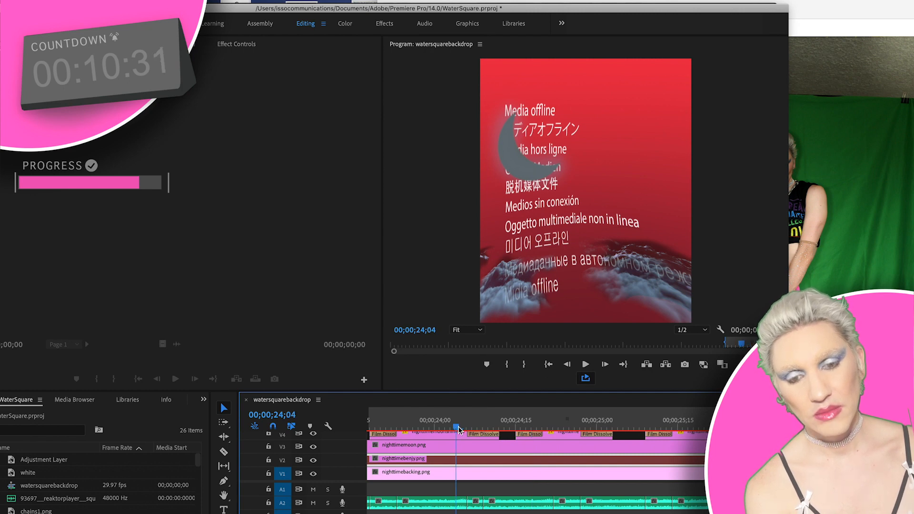
pyautogui.click(554, 426)
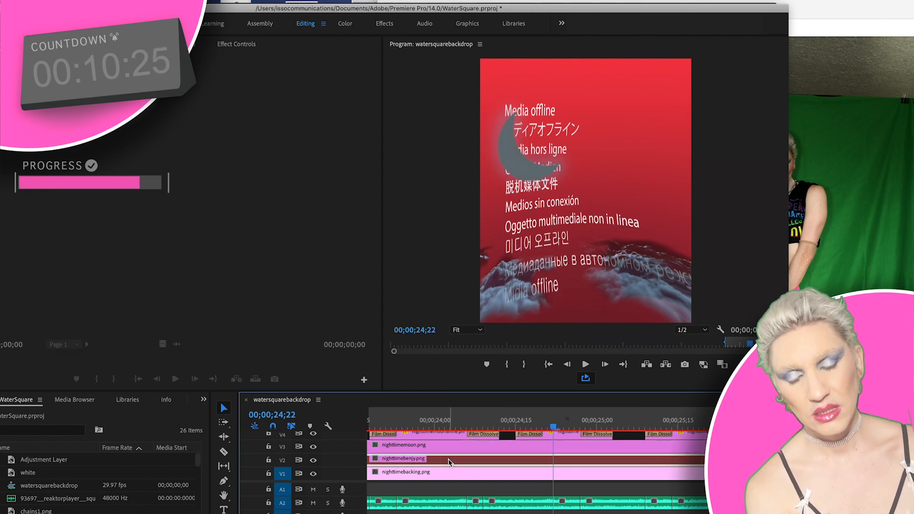
pyautogui.doubleClick(448, 462)
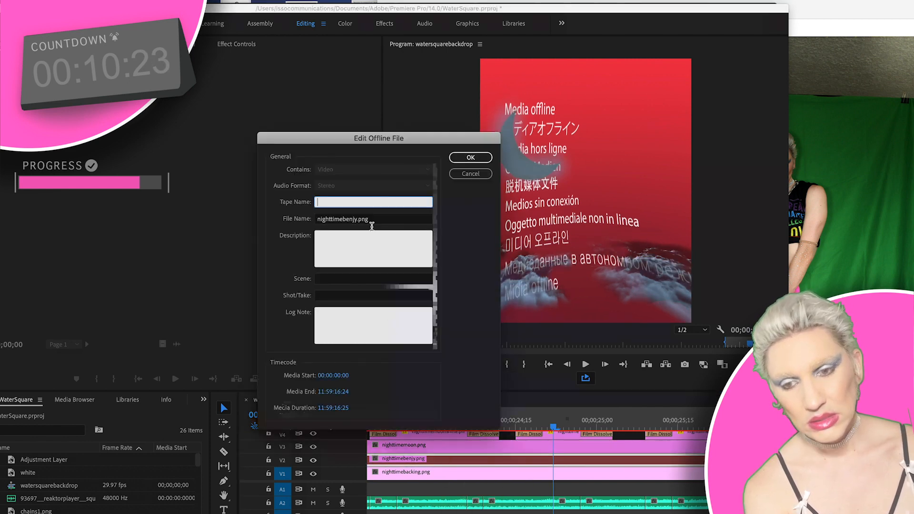
pyautogui.click(470, 175)
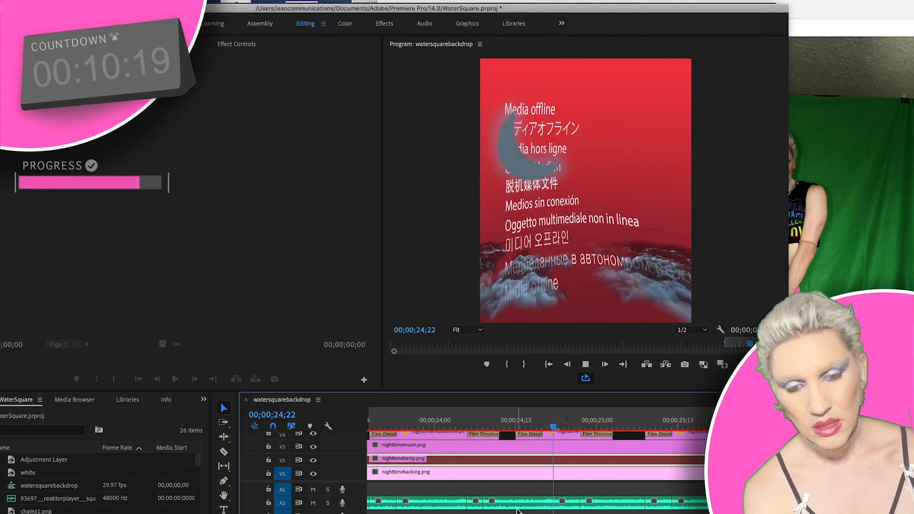
pyautogui.press('space')
pyautogui.scroll(5, 578, 465)
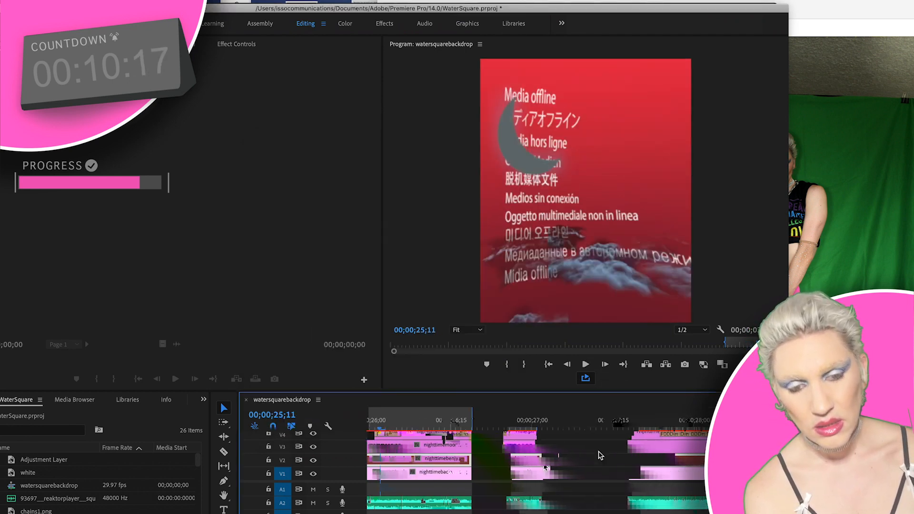
pyautogui.hscroll(-5, 599, 456)
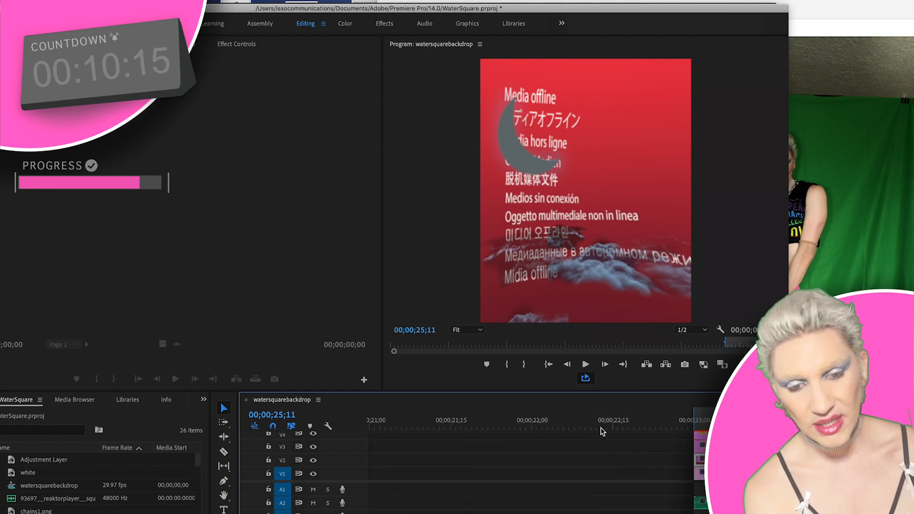
pyautogui.click(601, 429)
# Check the newly saved nighttimebenjy.png in Finder, and return to the nighttime clips in the Premiere Pro sequence.
pyautogui.press('super+Tab')
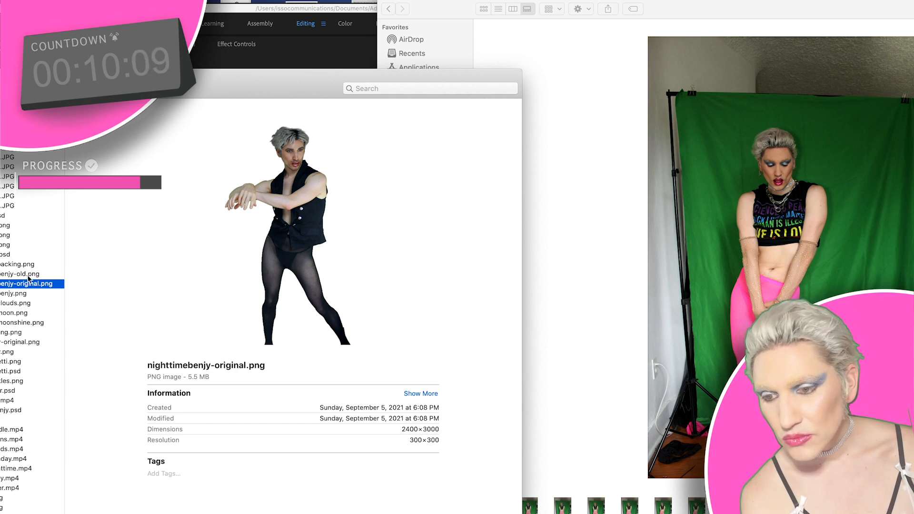
pyautogui.click(21, 295)
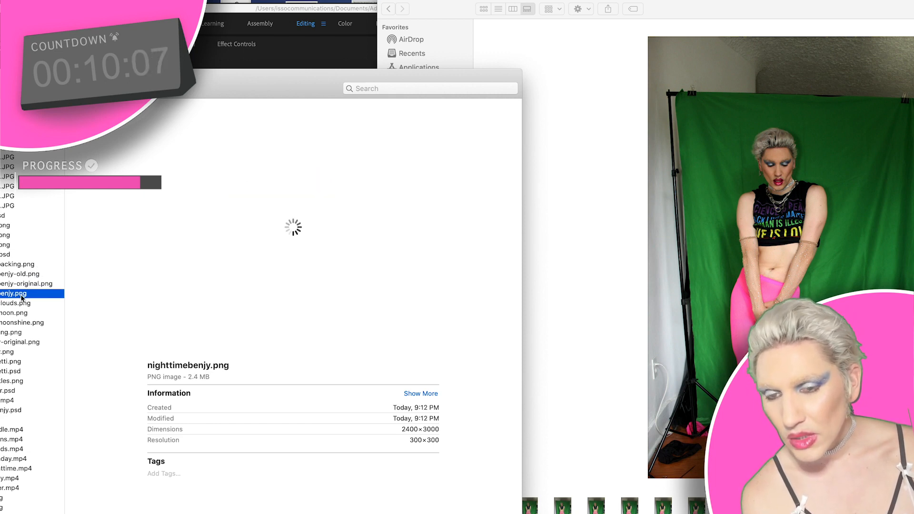
pyautogui.click(276, 3)
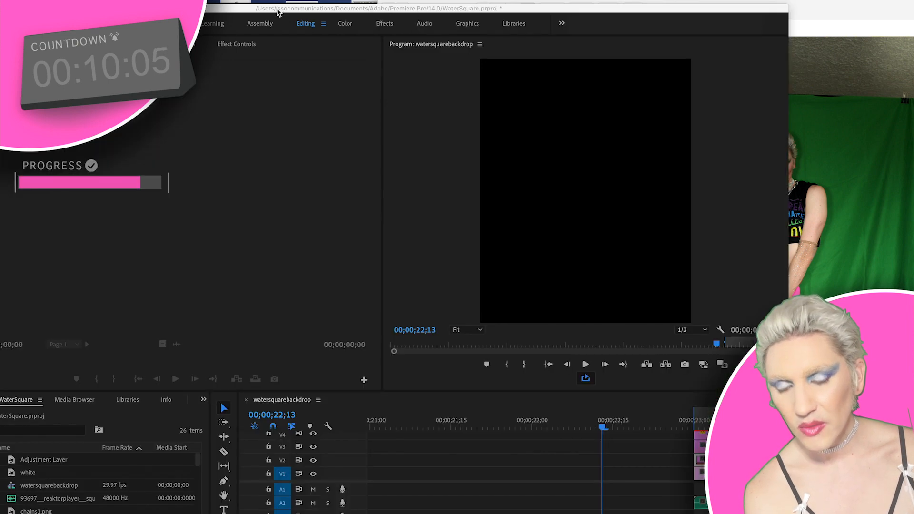
pyautogui.scroll(-5, 649, 414)
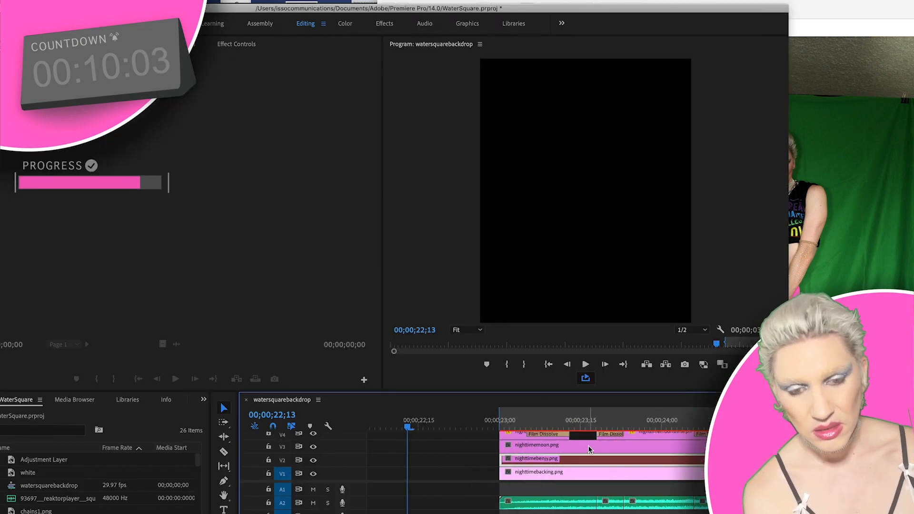
# Inspect the nighttimebenjy.png clip at frames 00;00;23;09 and 00;00;23;05, view its offline file details without editing them, and show the Media Browser.
pyautogui.click(550, 427)
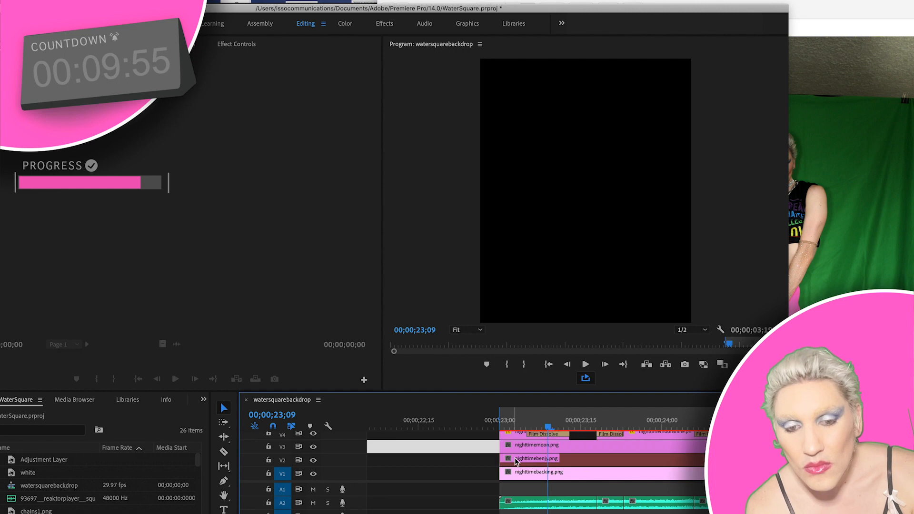
pyautogui.press('Left')
pyautogui.press('Left')
pyautogui.press('Left')
pyautogui.press('Left')
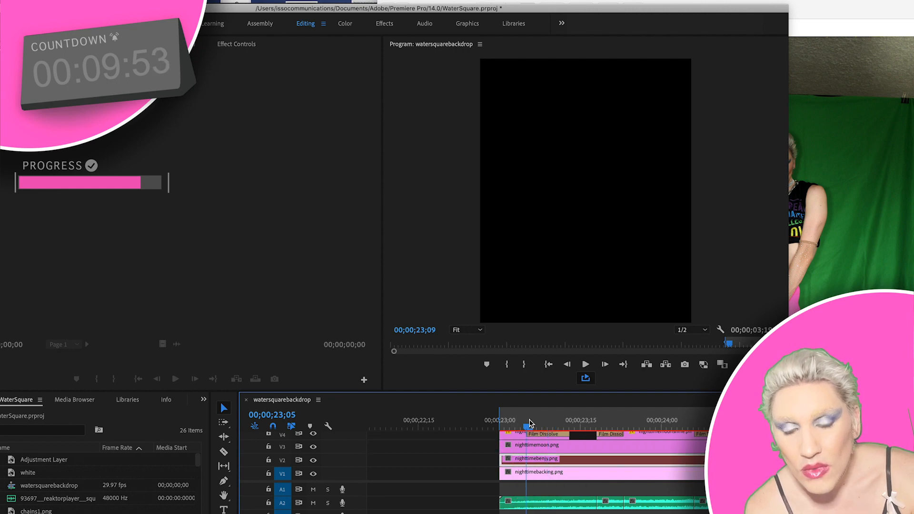
pyautogui.doubleClick(522, 461)
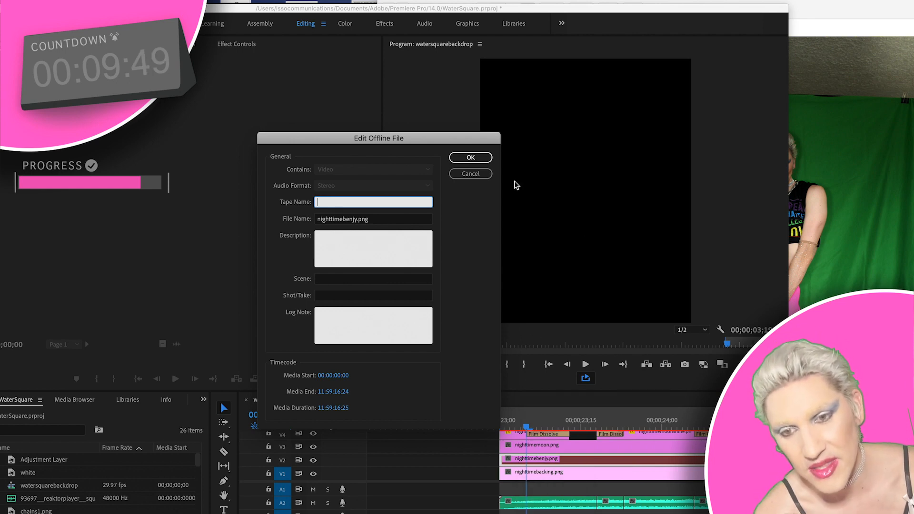
pyautogui.click(476, 177)
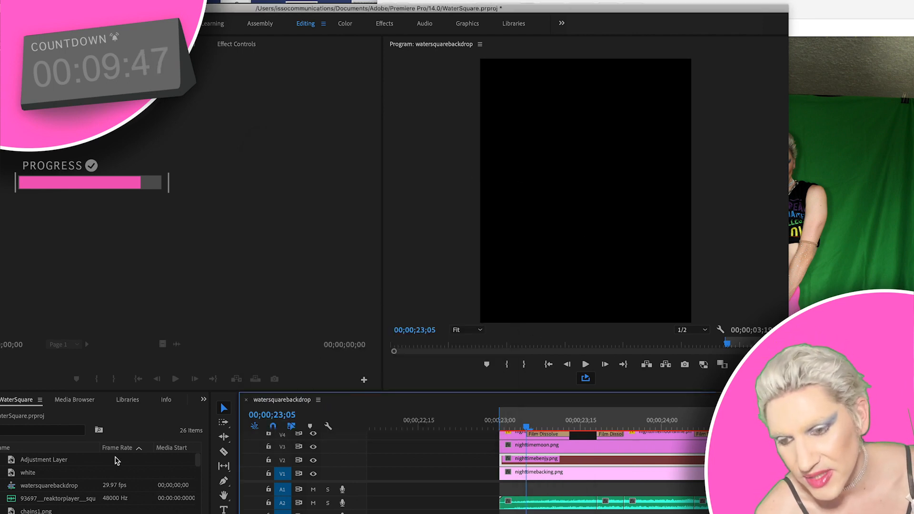
pyautogui.click(84, 403)
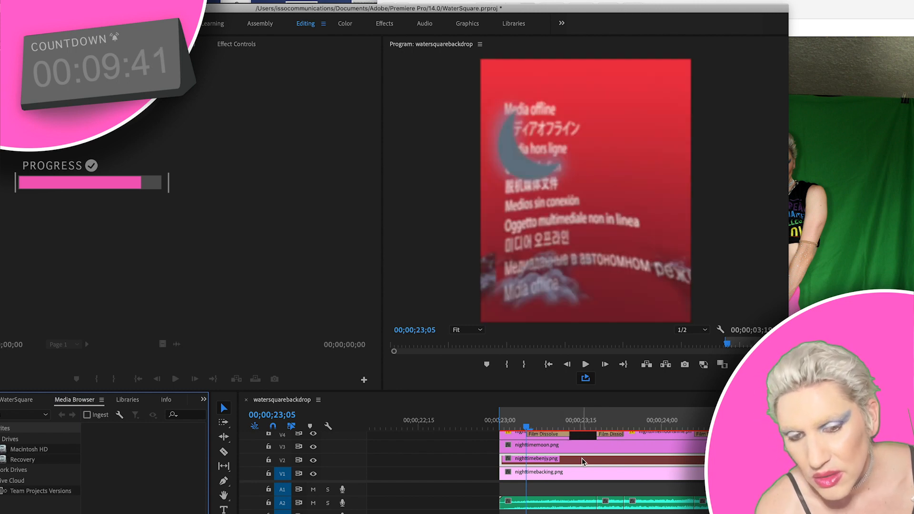
# Close the WaterSquare project without saving its changes.
pyautogui.click(133, 1)
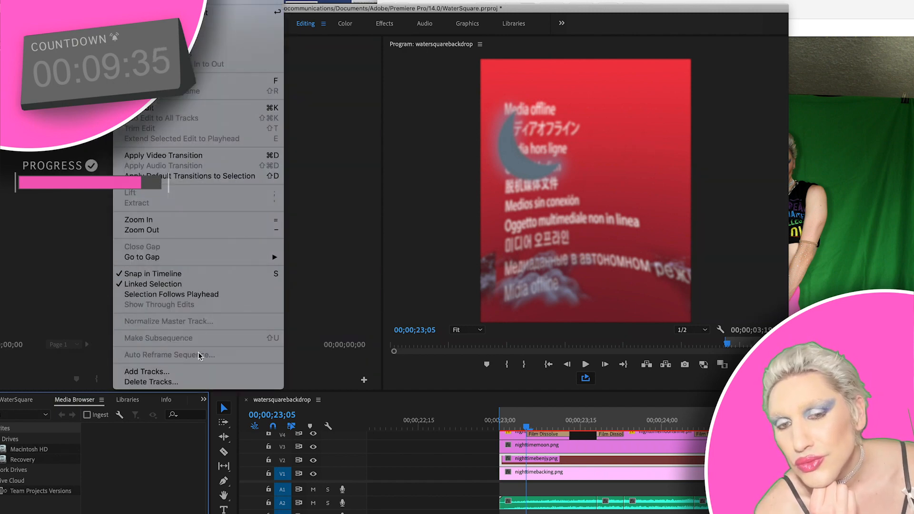
pyautogui.click(53, 1)
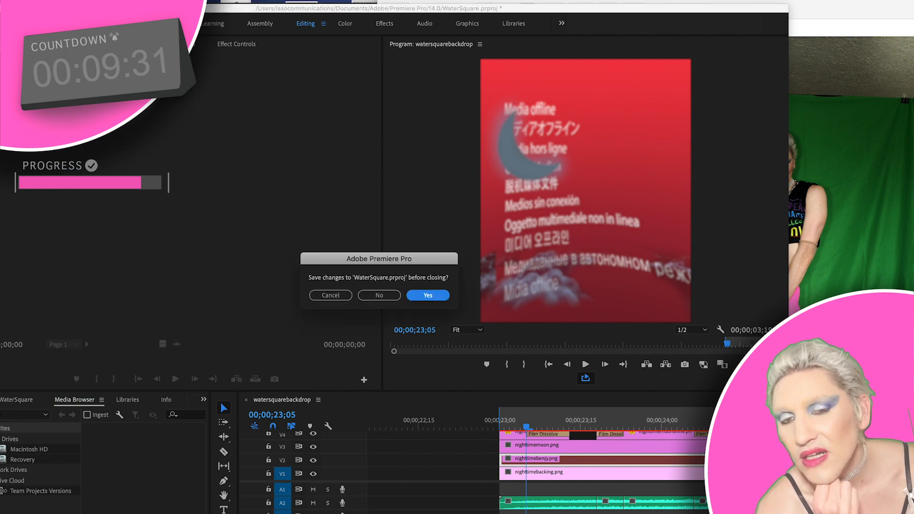
pyautogui.click(373, 295)
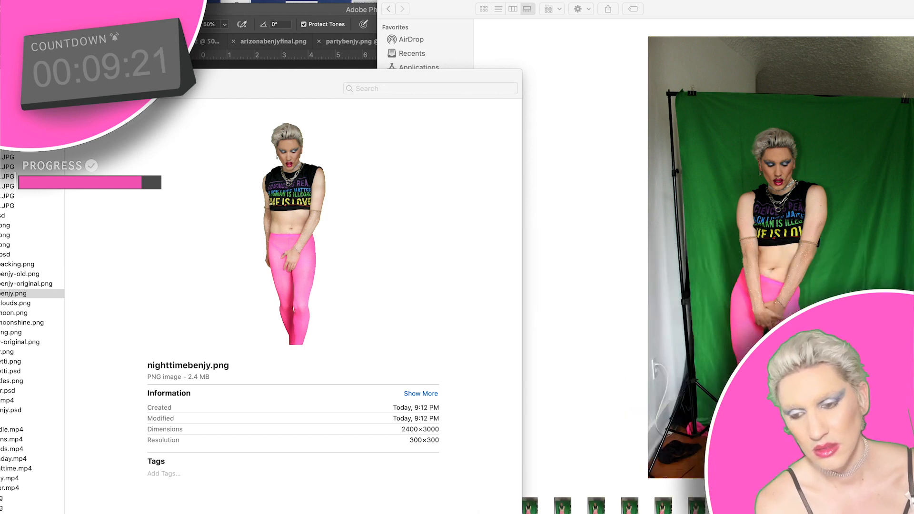
# Switch to Finder, reopen WaterSquare.prproj from the 14.0 folder, and return to the project in Premiere Pro.
pyautogui.press('super+Tab')
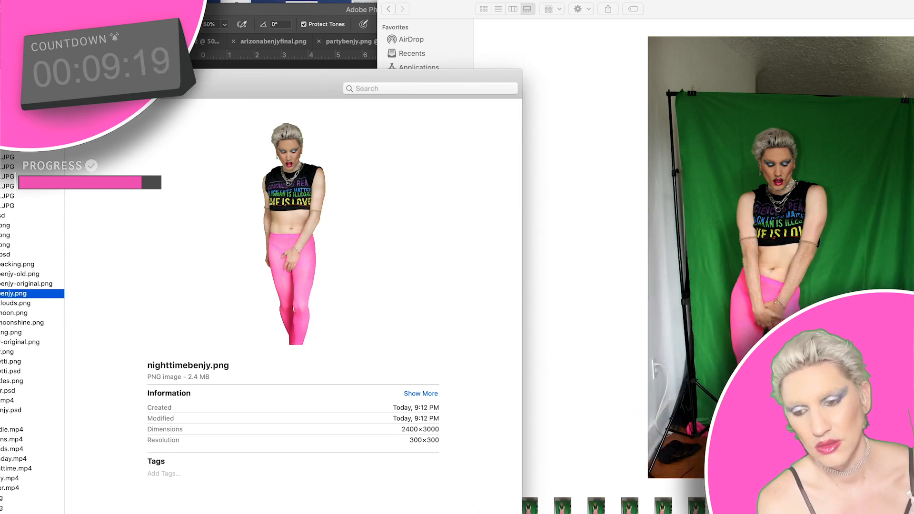
pyautogui.doubleClick(299, 86)
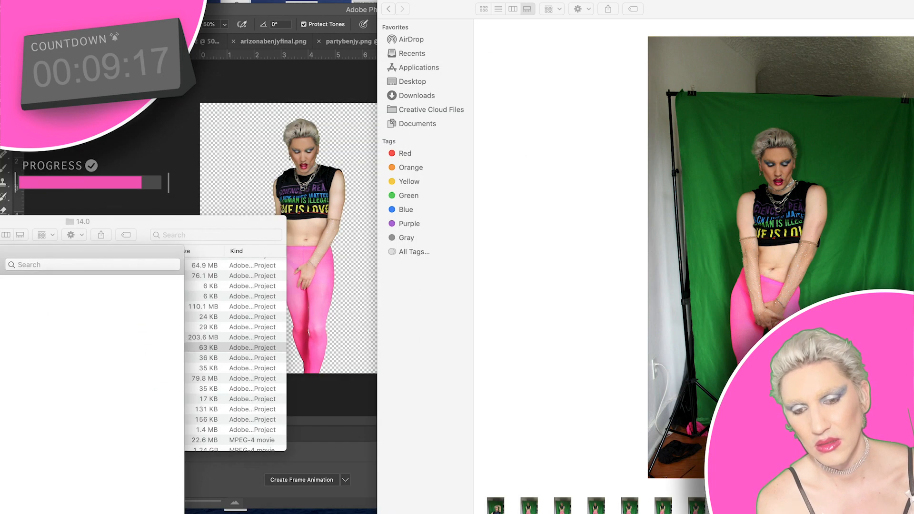
pyautogui.click(24, 344)
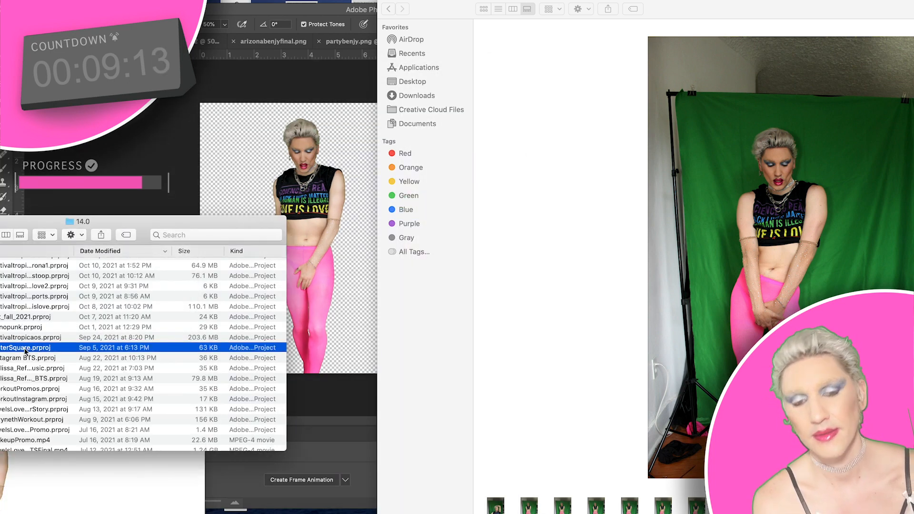
pyautogui.click(70, 462)
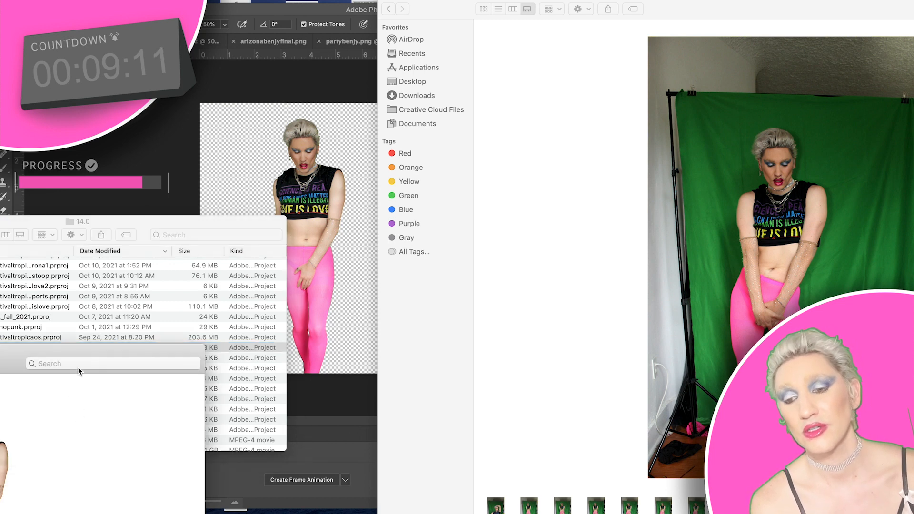
pyautogui.moveTo(75, 354); pyautogui.dragTo(347, 56)
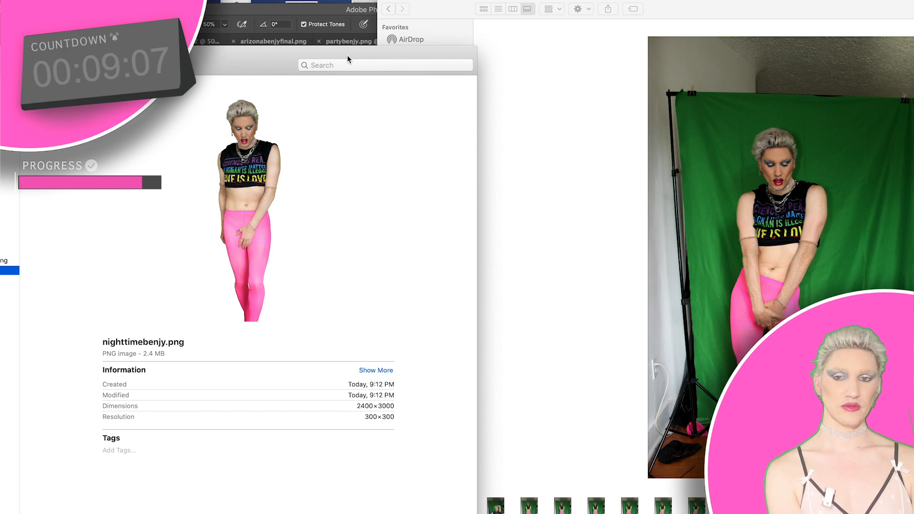
pyautogui.press('super+Tab')
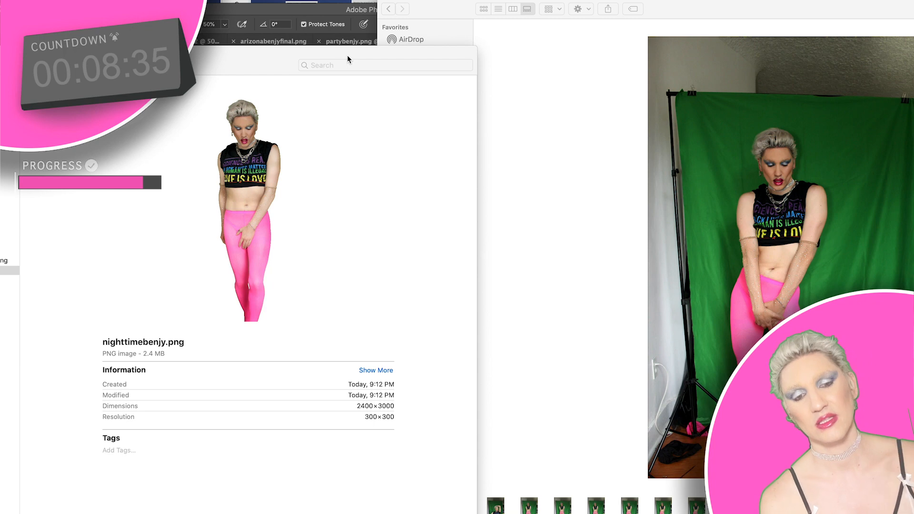
pyautogui.press('super+Tab')
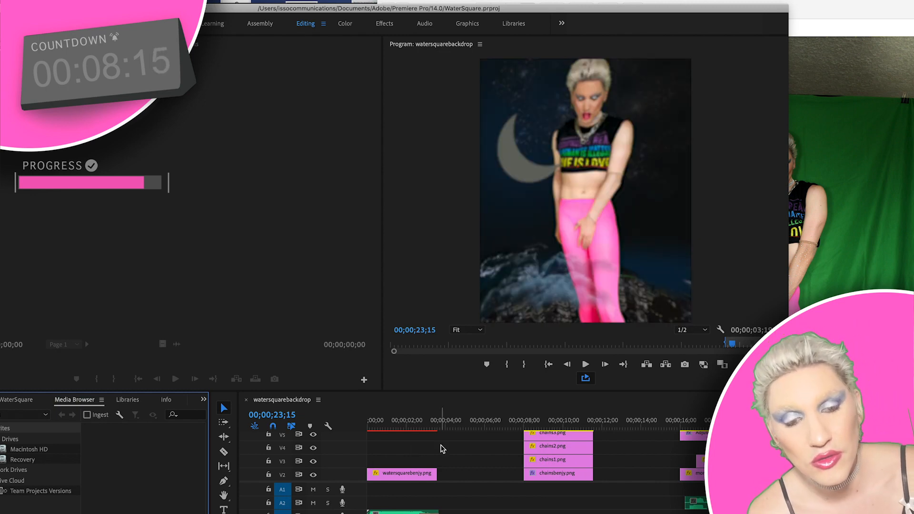
# Play back the nighttime section of the watersquarebackdrop sequence to review the new figure against the moonlit background.
pyautogui.hscroll(3, 441, 448)
pyautogui.hscroll(5, 442, 448)
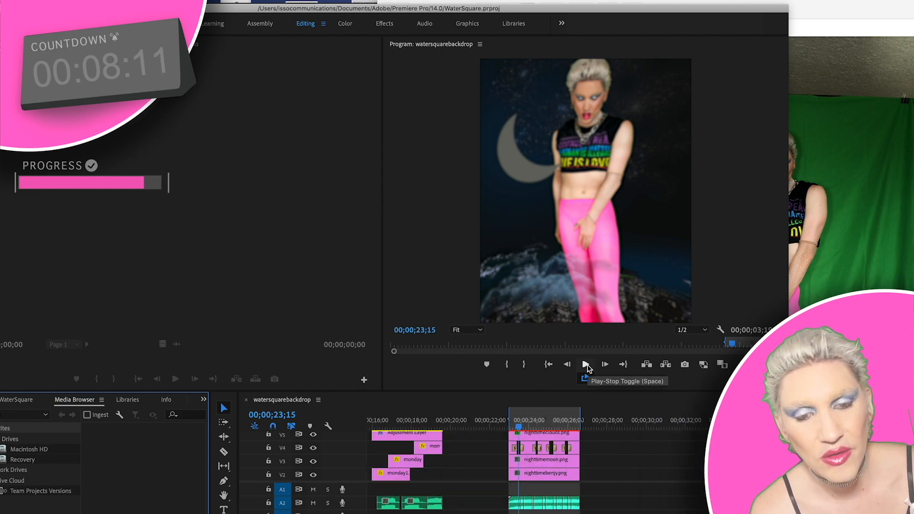
pyautogui.click(587, 366)
pyautogui.click(587, 366)
pyautogui.click(549, 364)
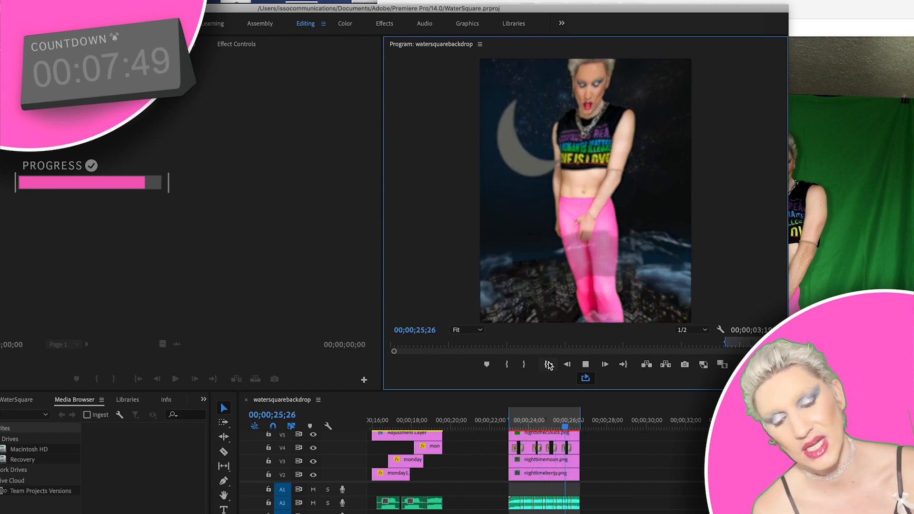
pyautogui.press('space')
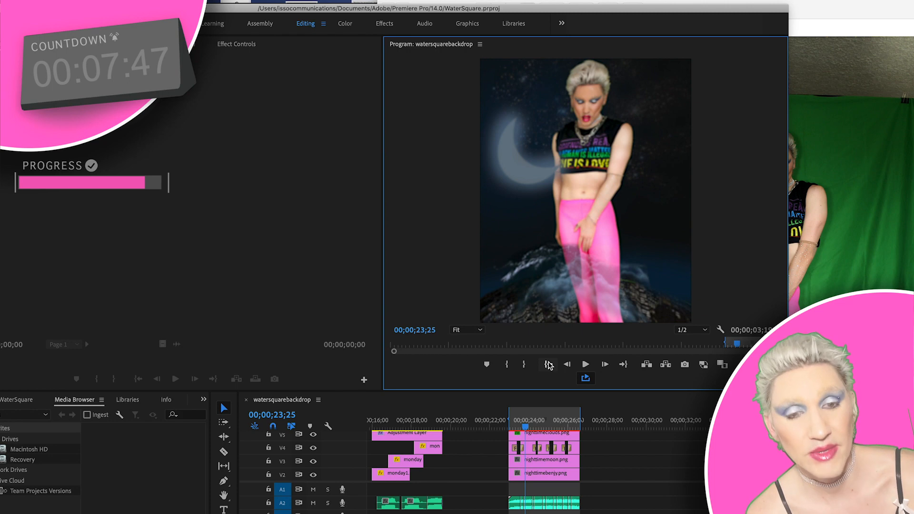
# Switch to nighttimebenjy.png in Photoshop, duplicate the IMG_7537 copy 2 figure layer and hide the original.
pyautogui.press('super+Tab')
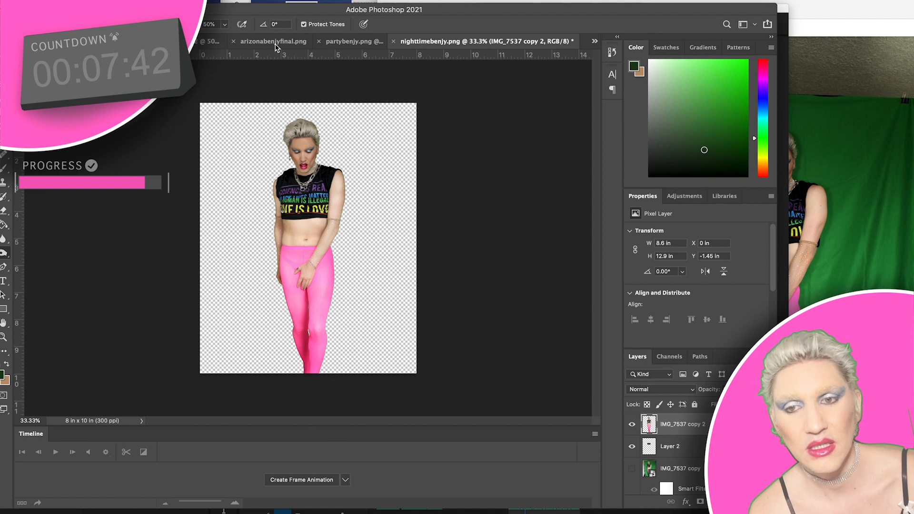
pyautogui.click(276, 43)
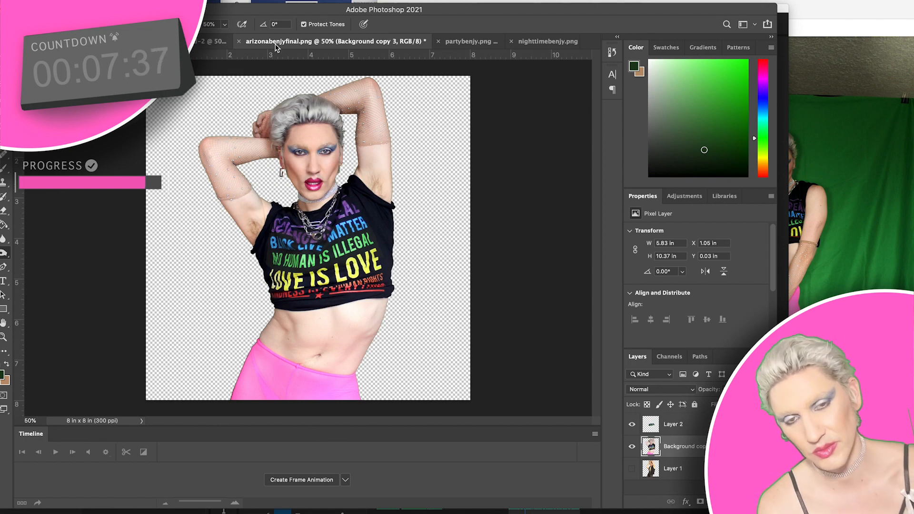
pyautogui.click(523, 40)
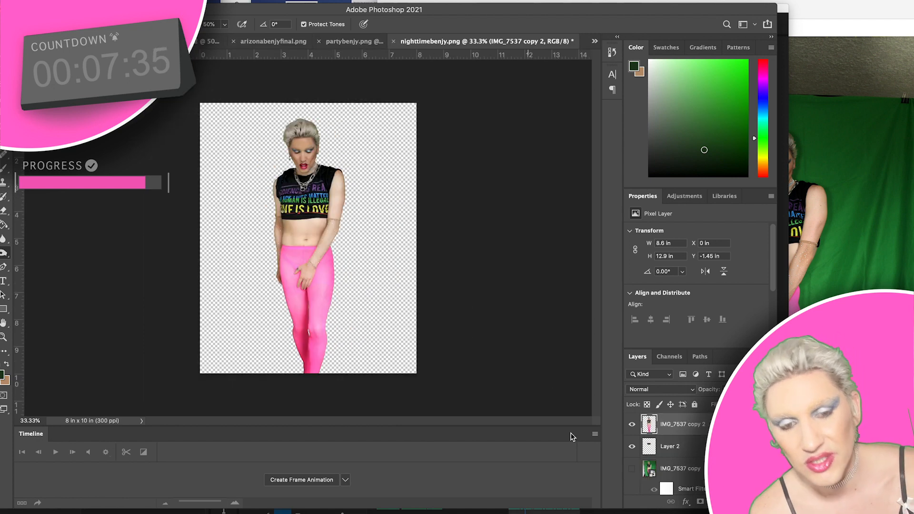
pyautogui.moveTo(735, 427); pyautogui.dragTo(744, 501)
pyautogui.click(631, 449)
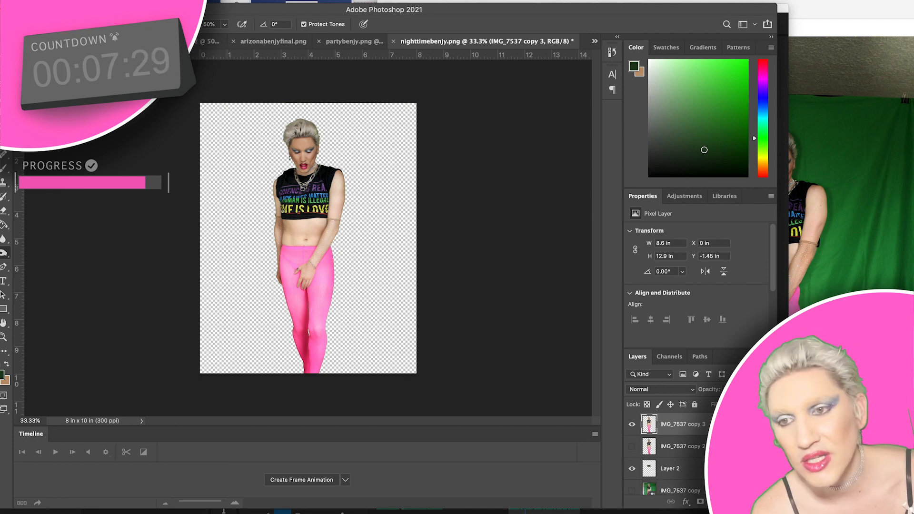
# Darken the duplicated figure layer with a Hue/Saturation adjustment, setting Lightness to -21.
pyautogui.click(97, 1)
pyautogui.moveTo(114, 13)
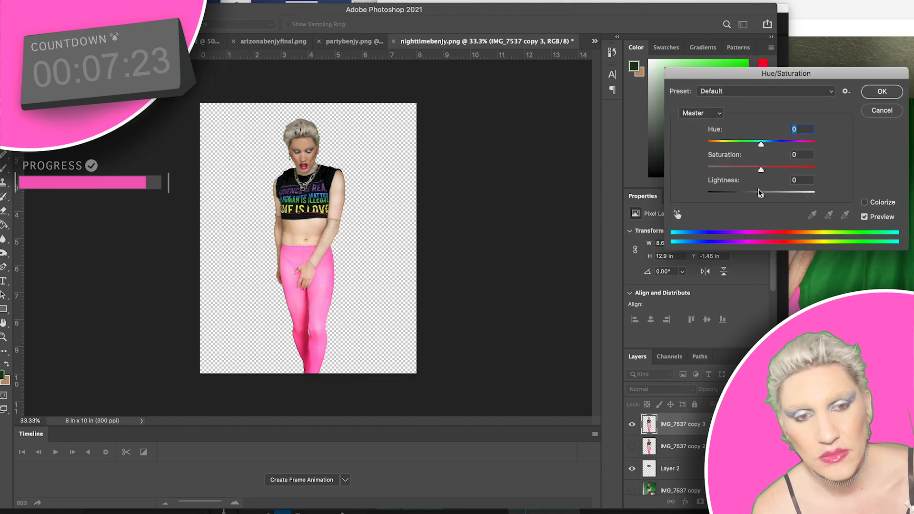
pyautogui.moveTo(760, 196); pyautogui.dragTo(751, 196)
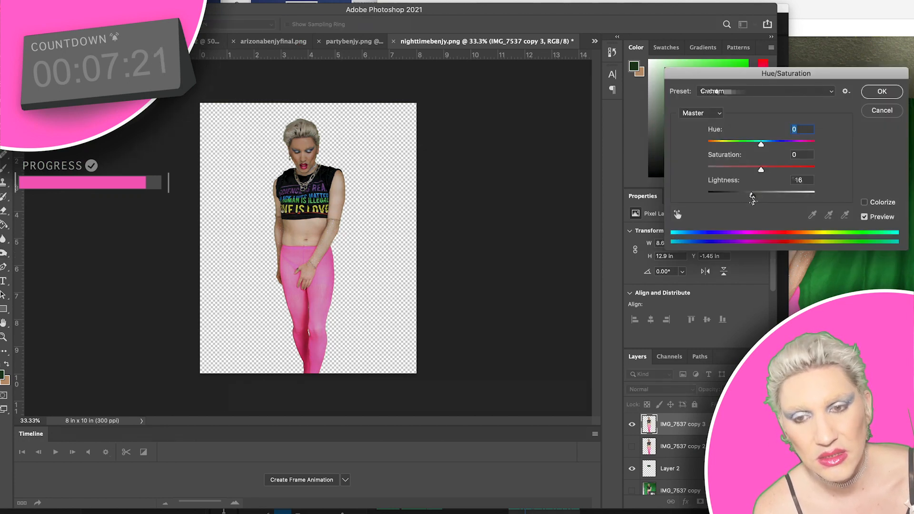
pyautogui.moveTo(751, 197); pyautogui.dragTo(750, 197)
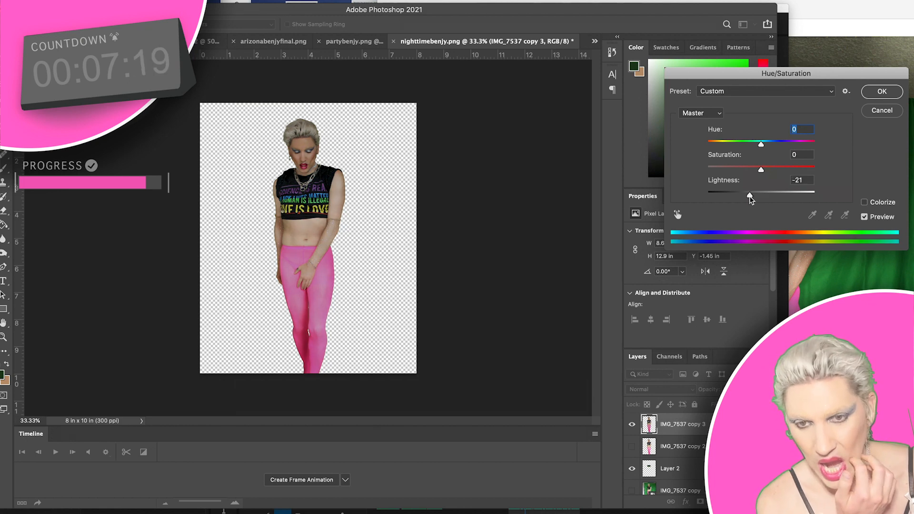
pyautogui.click(881, 92)
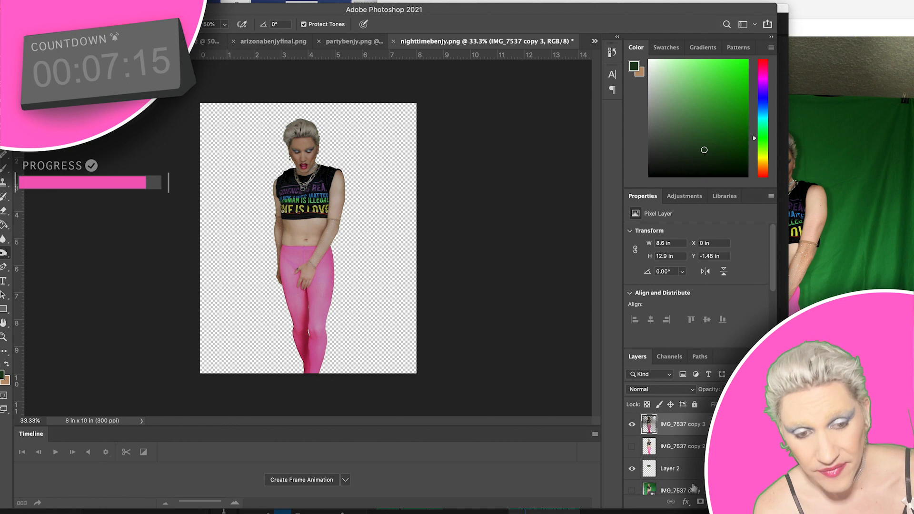
# Add a new layer beneath the IMG_7537 copy layer and fill it with black using the Paint Bucket.
pyautogui.scroll(-3, 693, 480)
pyautogui.click(693, 483)
pyautogui.click(744, 502)
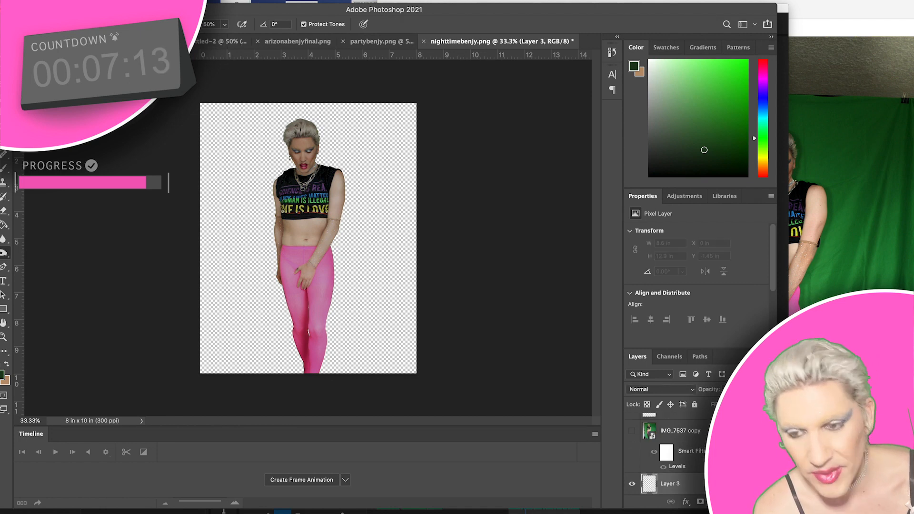
pyautogui.click(1, 375)
pyautogui.moveTo(117, 349); pyautogui.dragTo(53, 434)
pyautogui.click(287, 292)
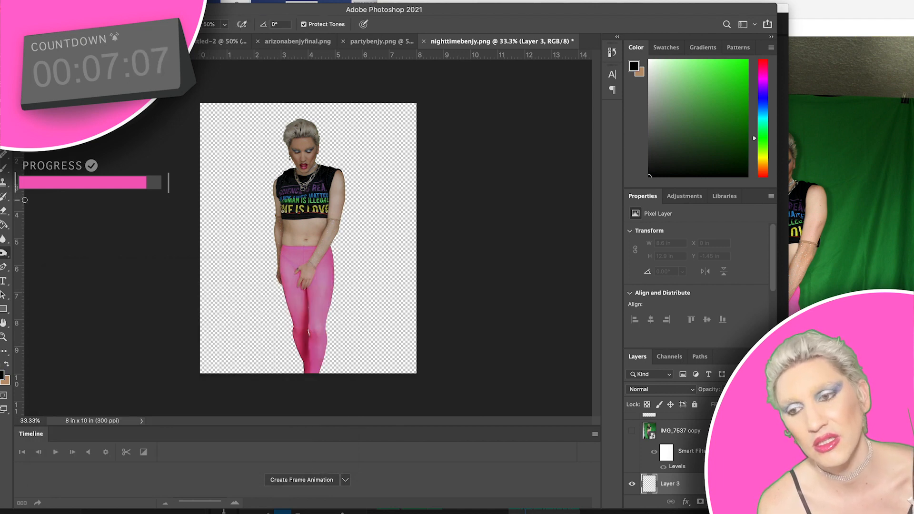
pyautogui.click(4, 225)
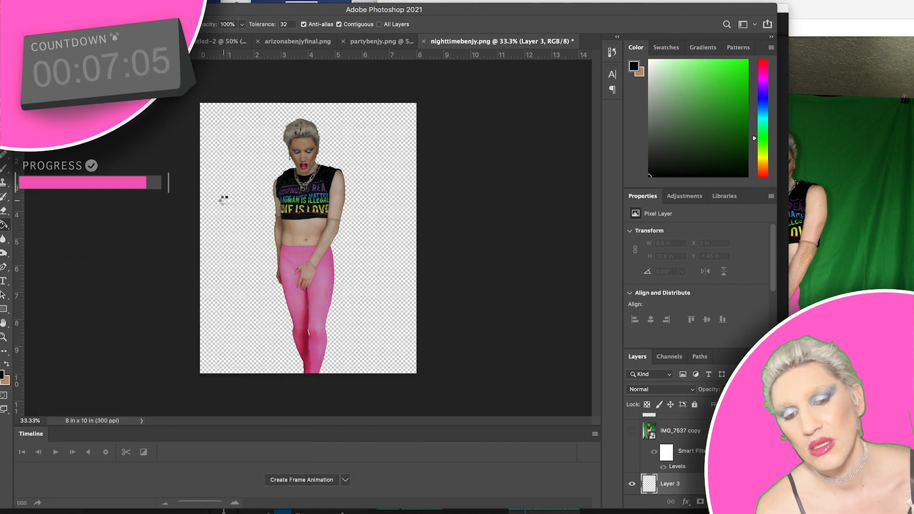
pyautogui.click(224, 202)
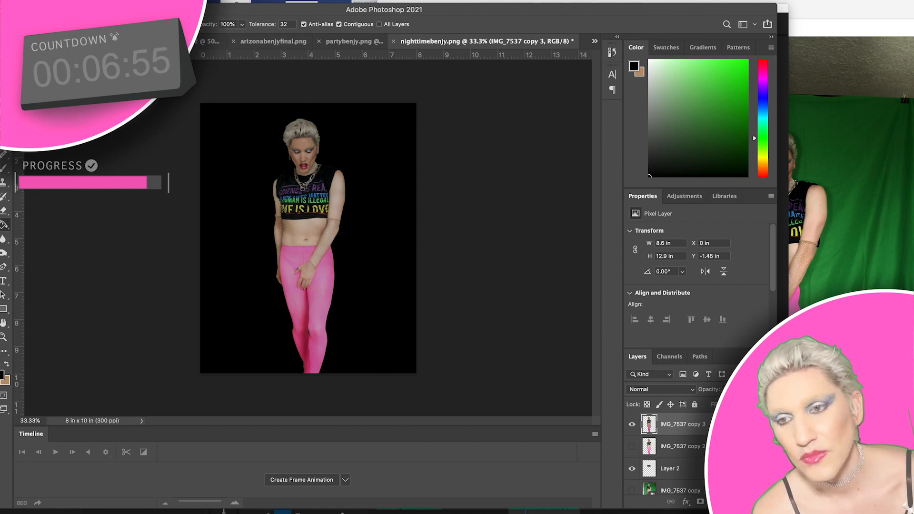
pyautogui.click(95, 0)
pyautogui.moveTo(123, 11)
pyautogui.click(240, 25)
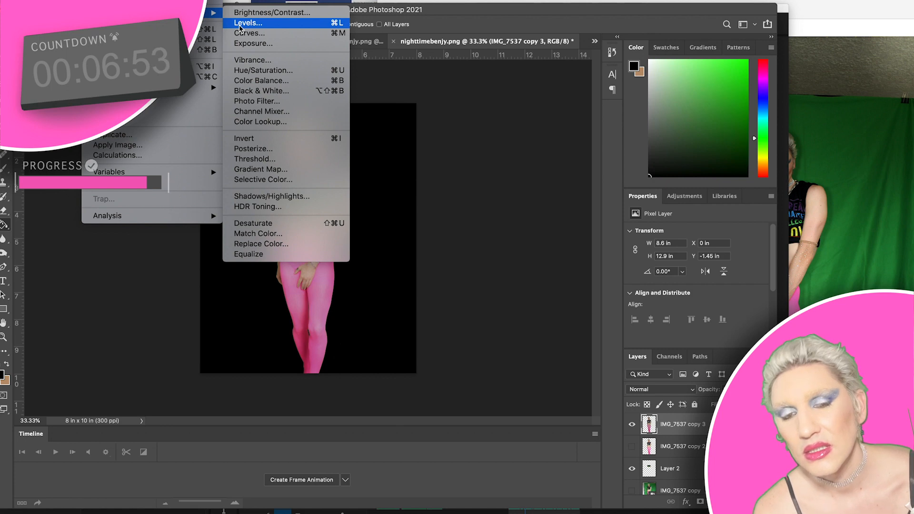
pyautogui.moveTo(658, 294); pyautogui.dragTo(673, 296)
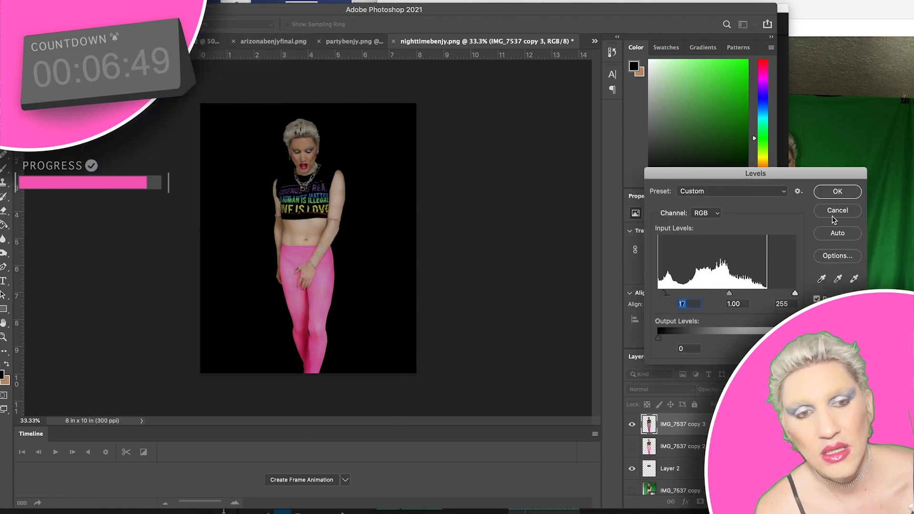
pyautogui.click(837, 210)
# Darken the IMG_7537 copy 3 figure layer further with a Hue/Saturation adjustment, setting Lightness to -8.
pyautogui.click(92, 1)
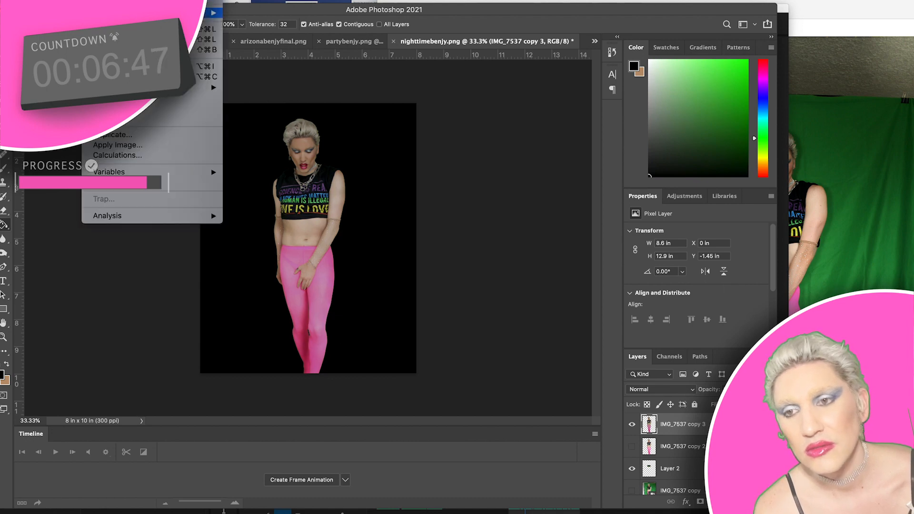
pyautogui.moveTo(143, 13)
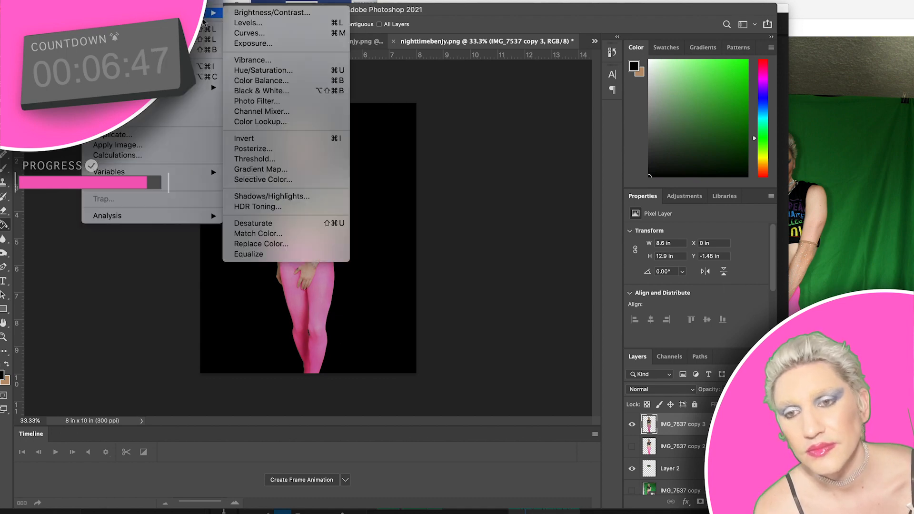
pyautogui.click(260, 71)
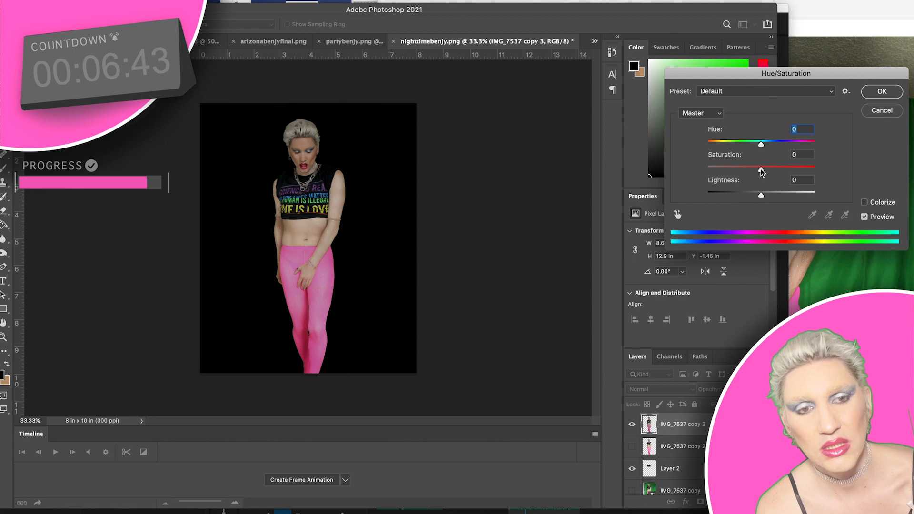
pyautogui.moveTo(761, 194); pyautogui.dragTo(757, 196)
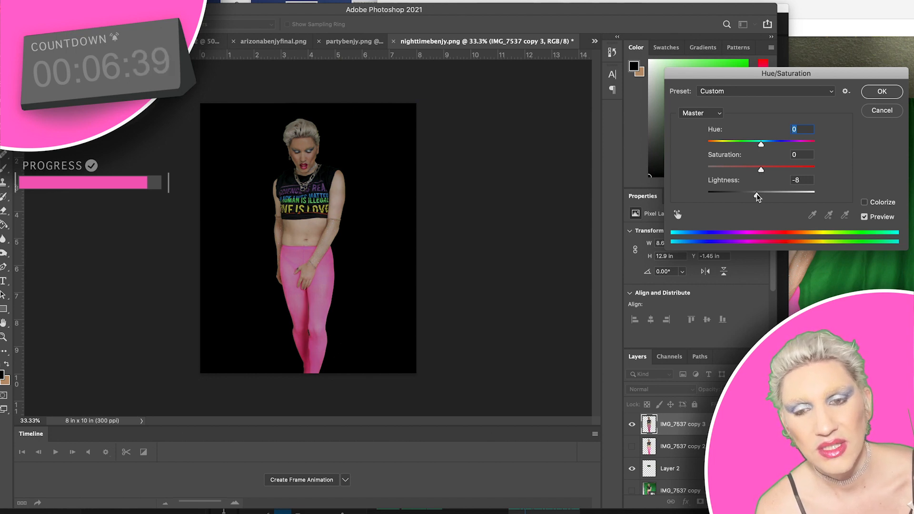
pyautogui.click(881, 92)
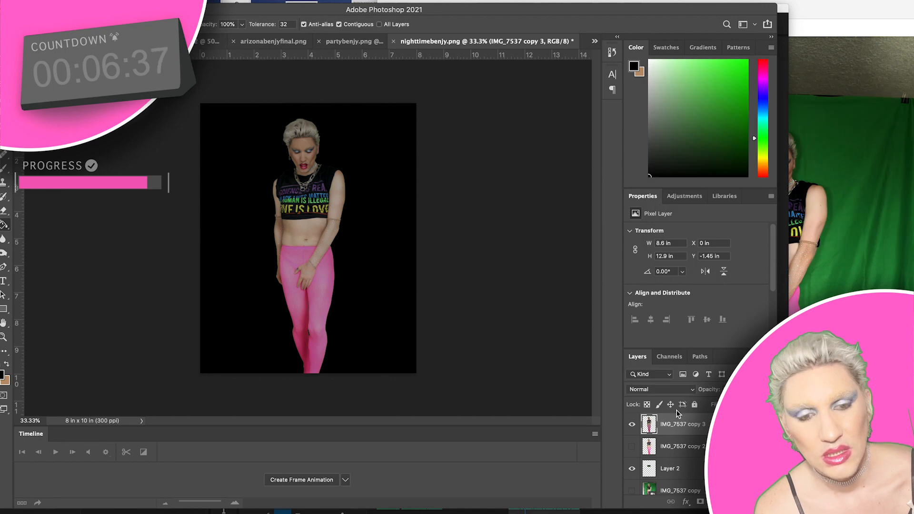
# Duplicate Layer 2 and hide the original Layer 2.
pyautogui.click(667, 468)
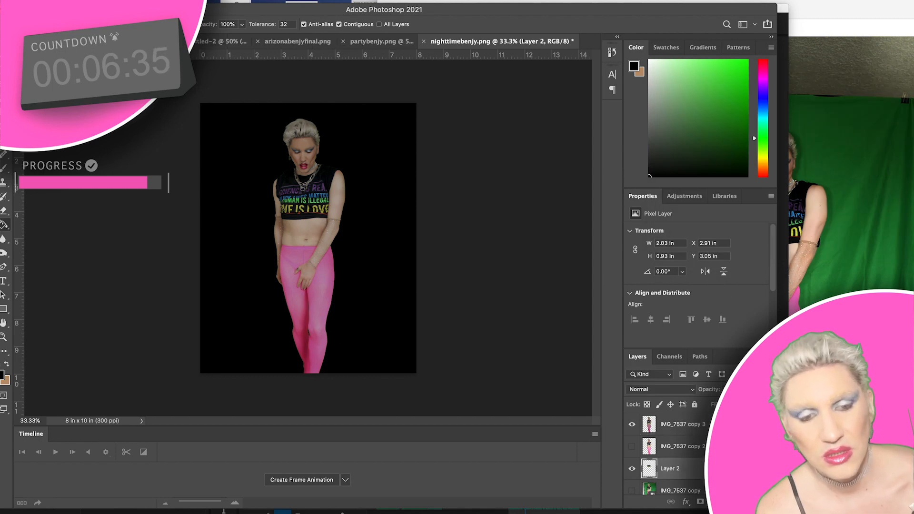
pyautogui.press('super+j')
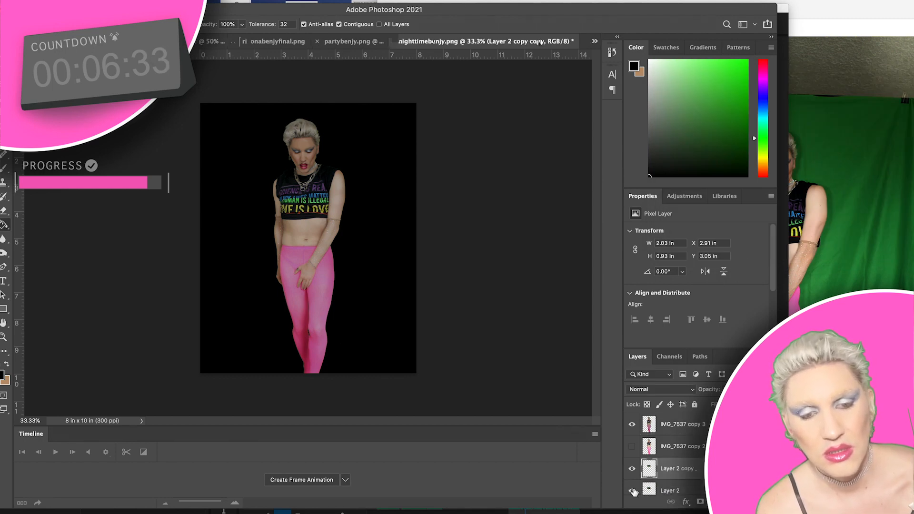
pyautogui.click(633, 490)
# Darken the Layer 2 copy with Hue/Saturation at Lightness -31 and Saturation 0, and hide the black Layer 3.
pyautogui.click(67, 0)
pyautogui.moveTo(92, 1)
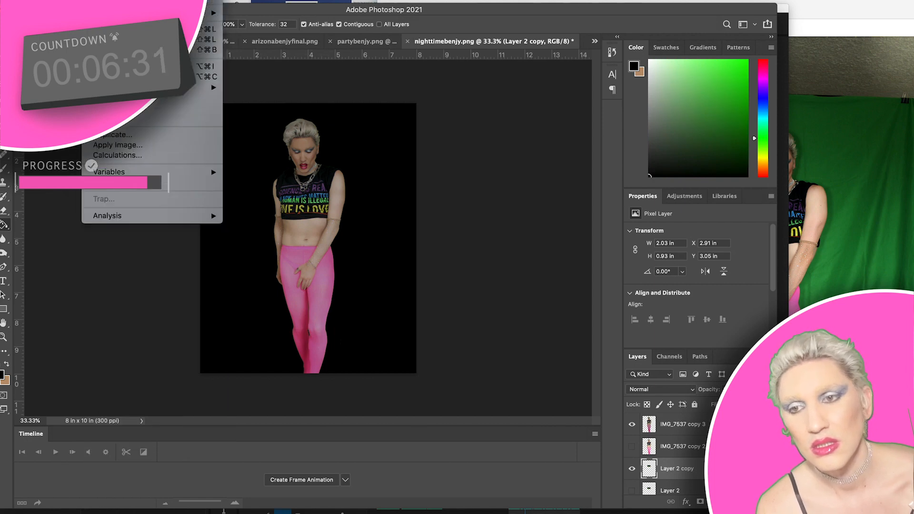
pyautogui.moveTo(143, 13)
pyautogui.click(286, 70)
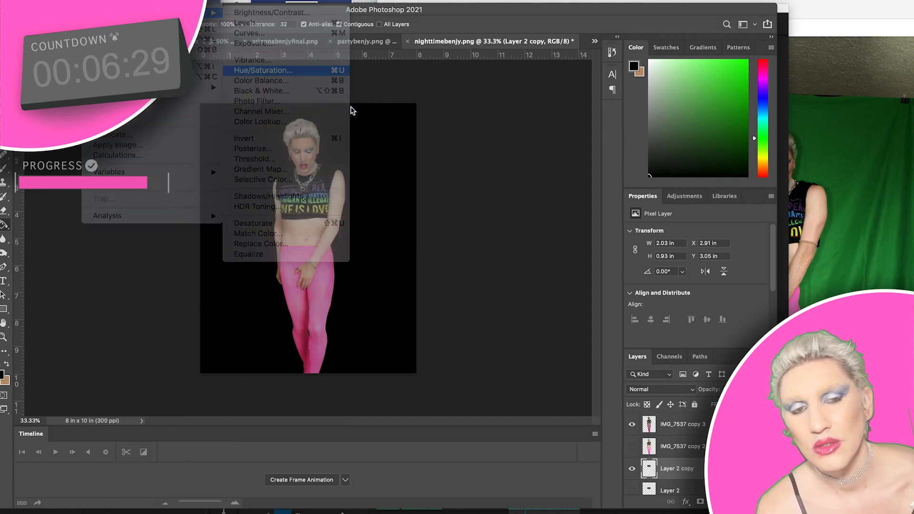
pyautogui.moveTo(761, 170); pyautogui.dragTo(752, 171)
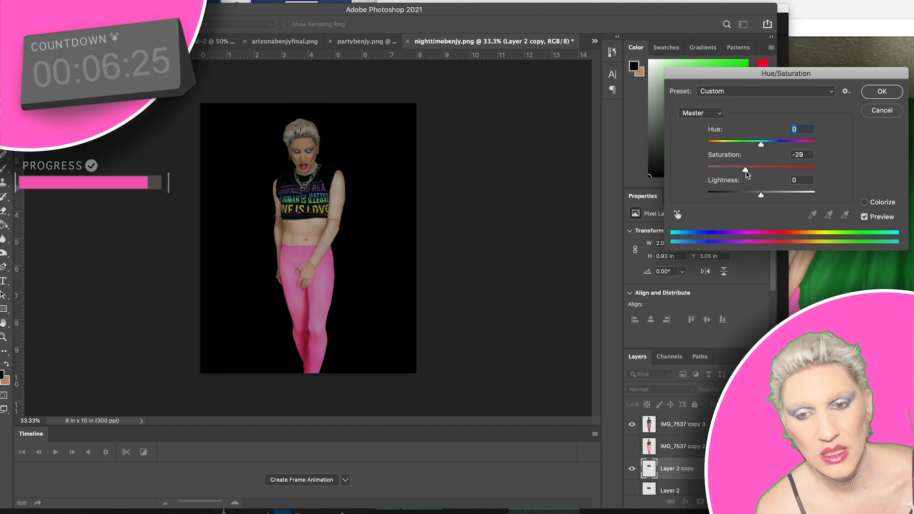
pyautogui.doubleClick(798, 155)
pyautogui.write('0')
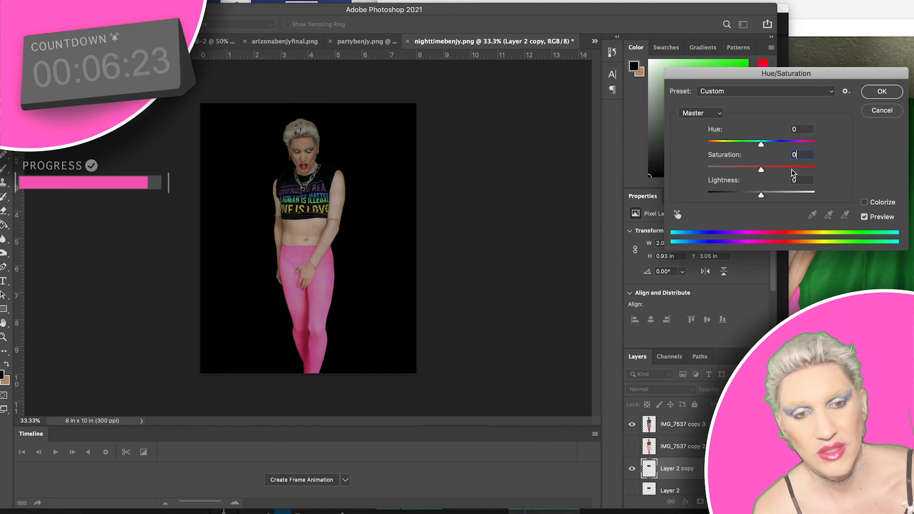
pyautogui.moveTo(760, 194); pyautogui.dragTo(744, 195)
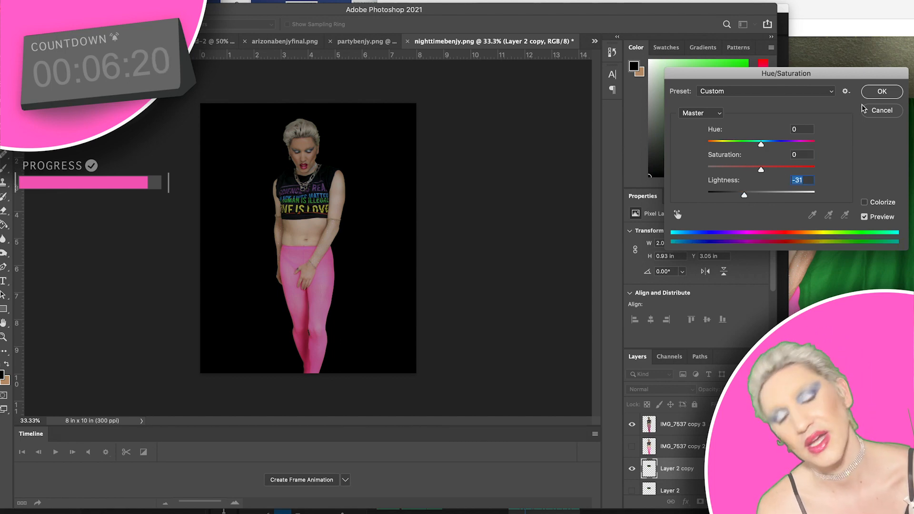
pyautogui.click(882, 91)
pyautogui.scroll(-5, 669, 481)
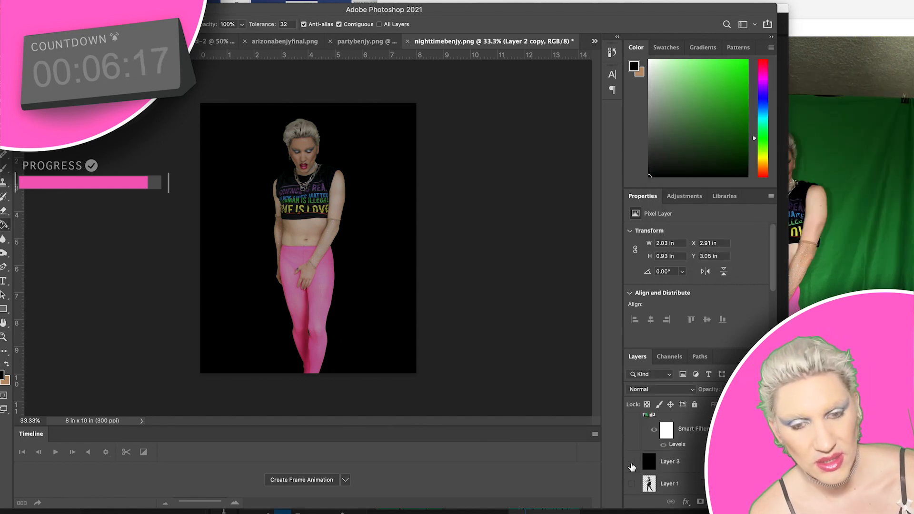
pyautogui.click(632, 461)
pyautogui.click(46, 2)
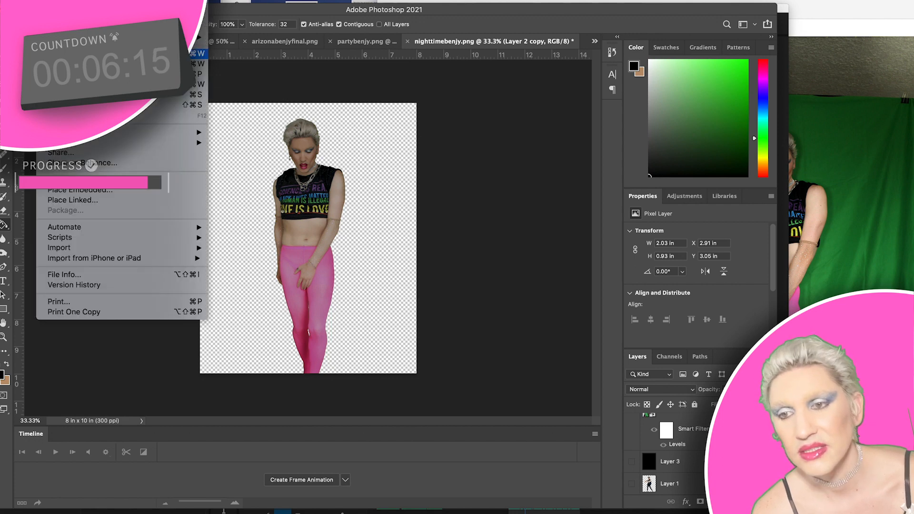
pyautogui.click(147, 105)
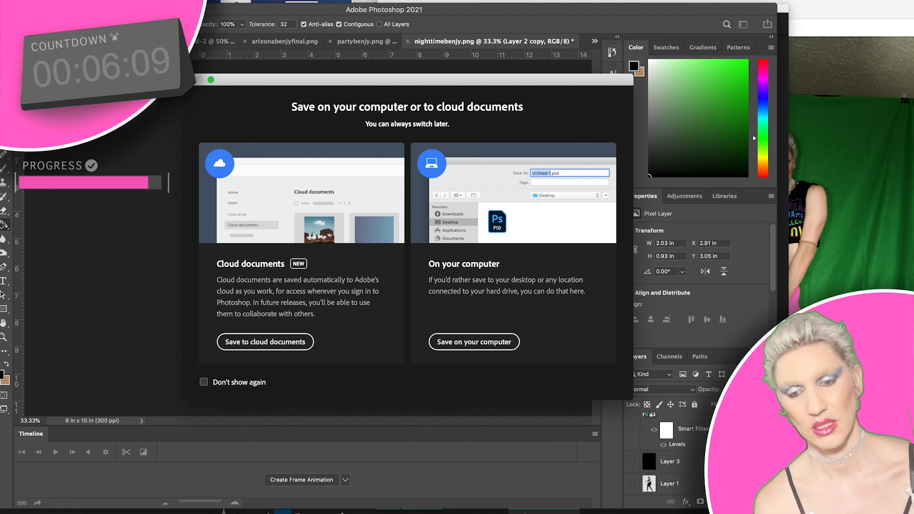
pyautogui.rightClick(497, 513)
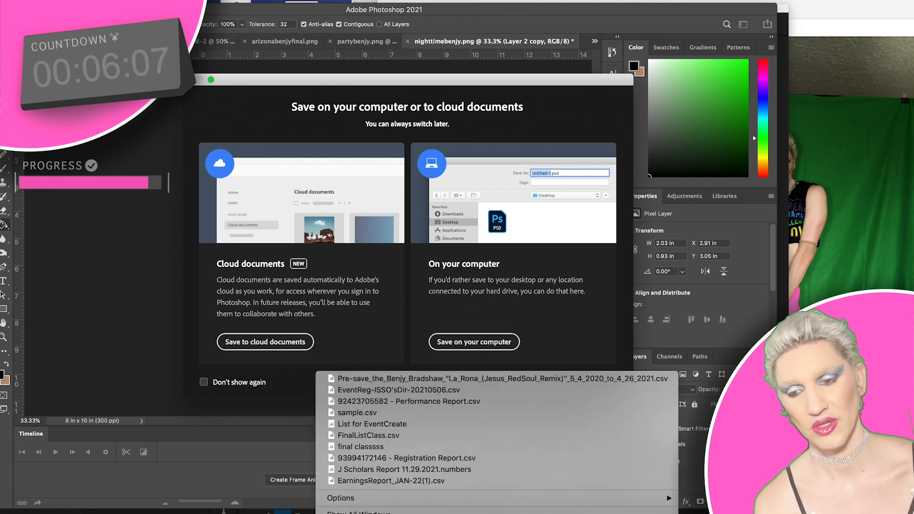
pyautogui.press('Escape')
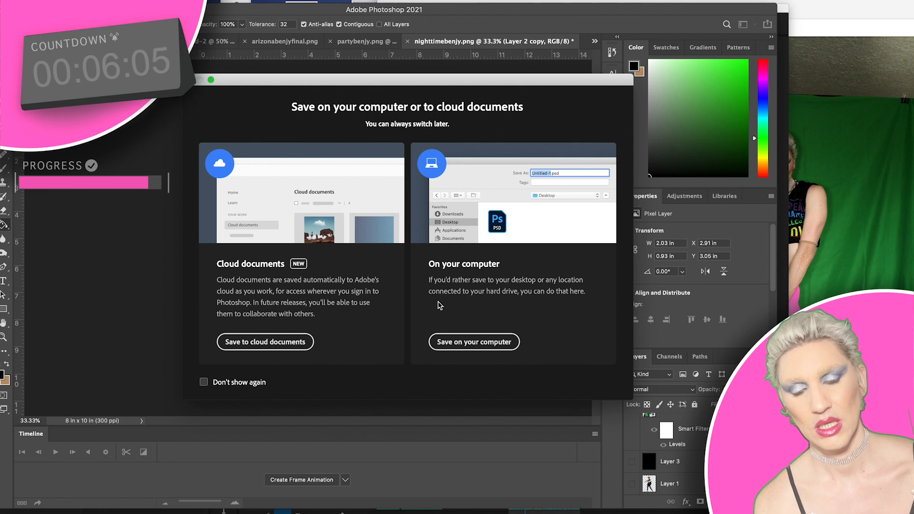
pyautogui.click(485, 341)
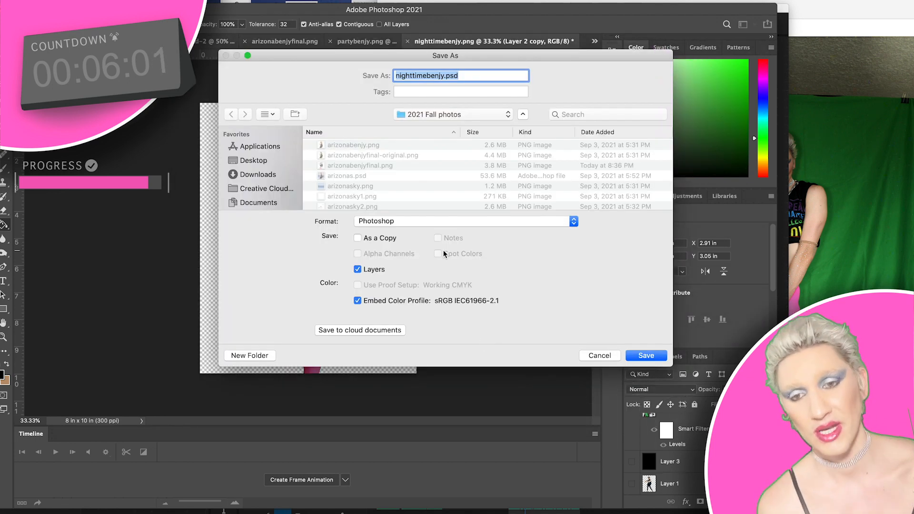
pyautogui.click(605, 356)
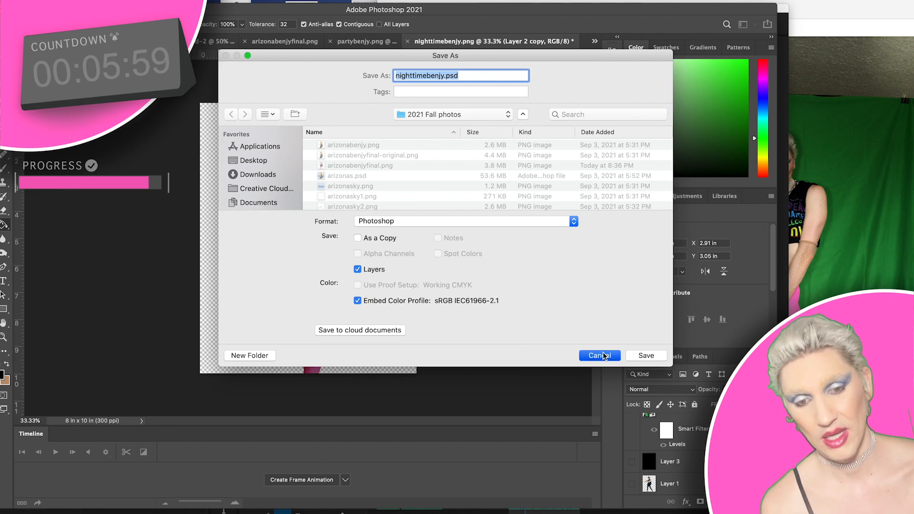
# Switch to Finder and try to rename nighttimebenjy.png in the 2021 Fall photos folder as nighttimebenjy-old.png.
pyautogui.click(194, 513)
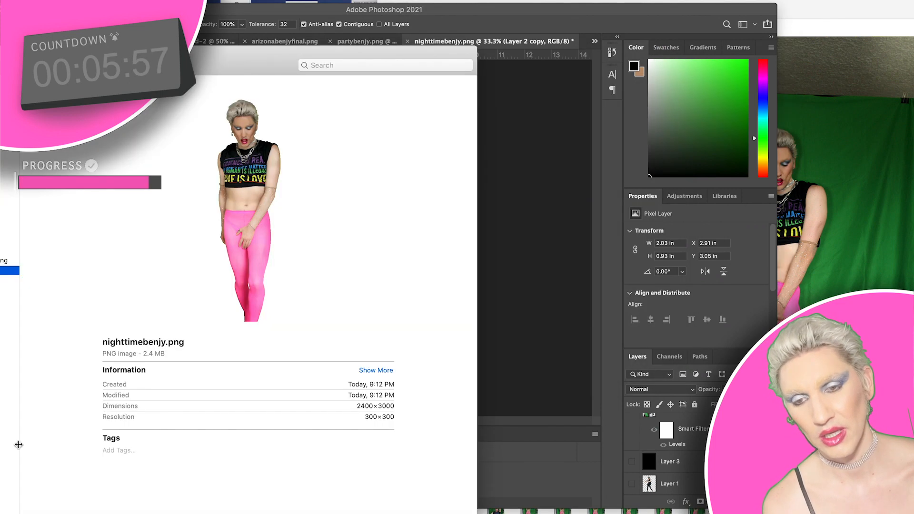
pyautogui.moveTo(134, 65); pyautogui.dragTo(366, 32)
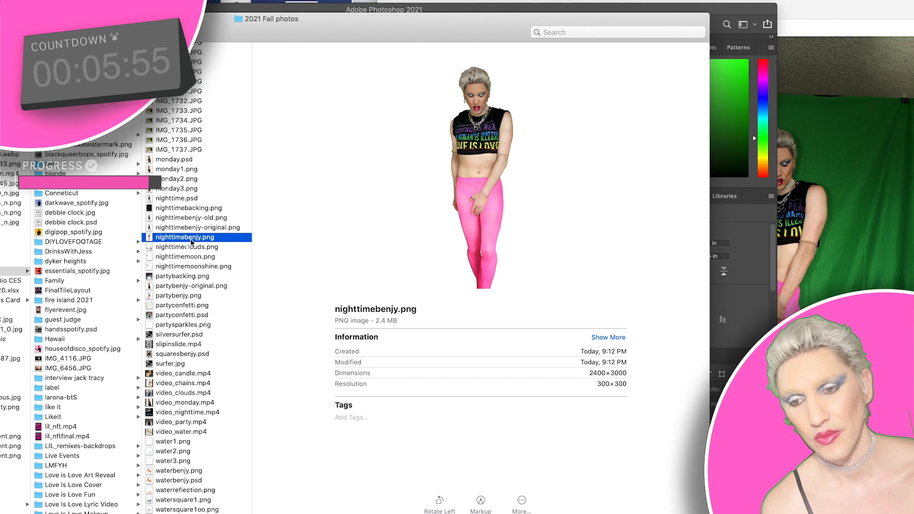
pyautogui.press('Return')
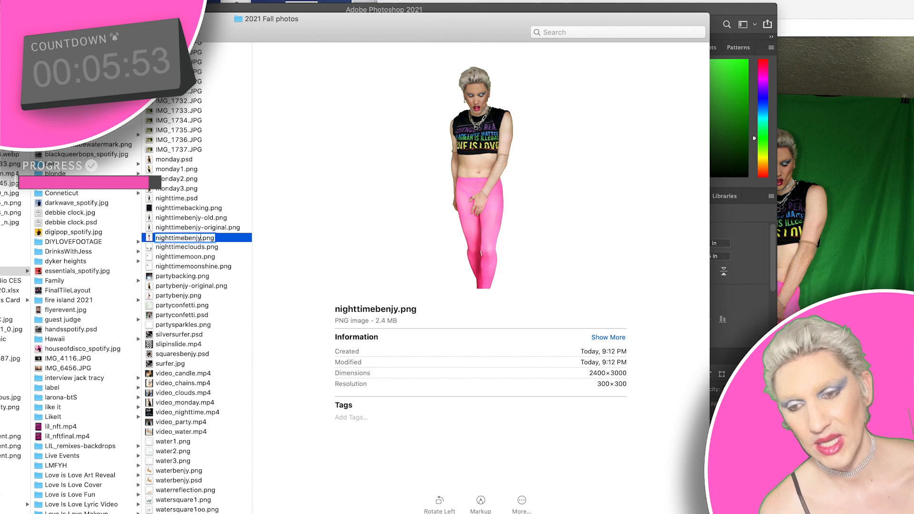
pyautogui.write('-old')
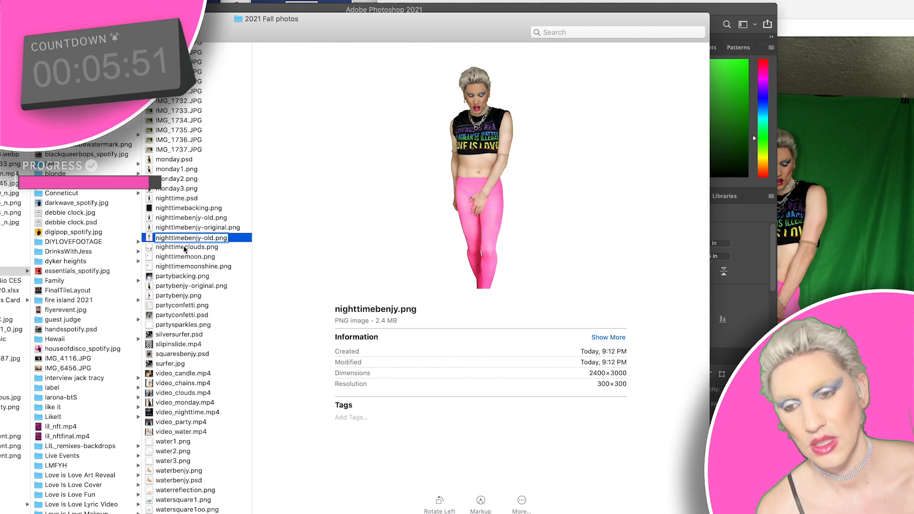
pyautogui.press('Tab')
pyautogui.moveTo(403, 21); pyautogui.dragTo(170, 191)
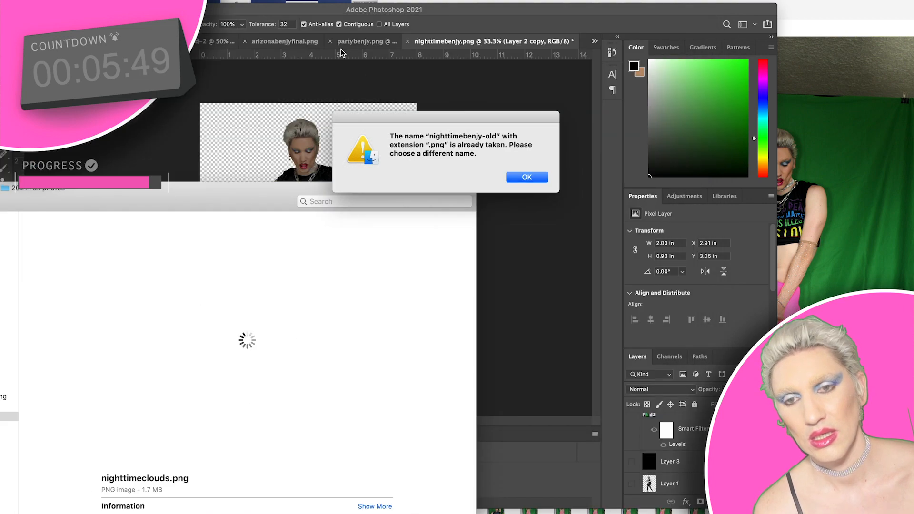
pyautogui.click(526, 177)
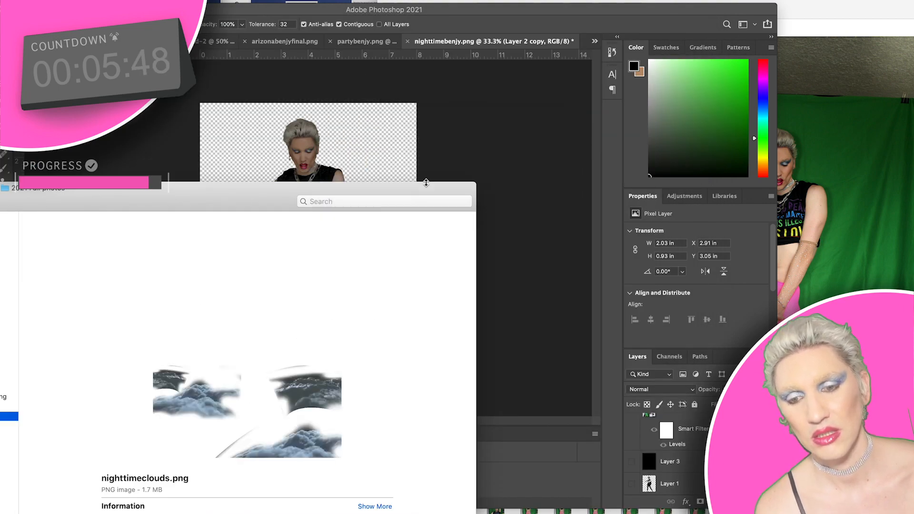
# Rename nighttimebenjy.png in the 2021 Fall photos folder as nighttimebenjy-old2.png.
pyautogui.doubleClick(284, 200)
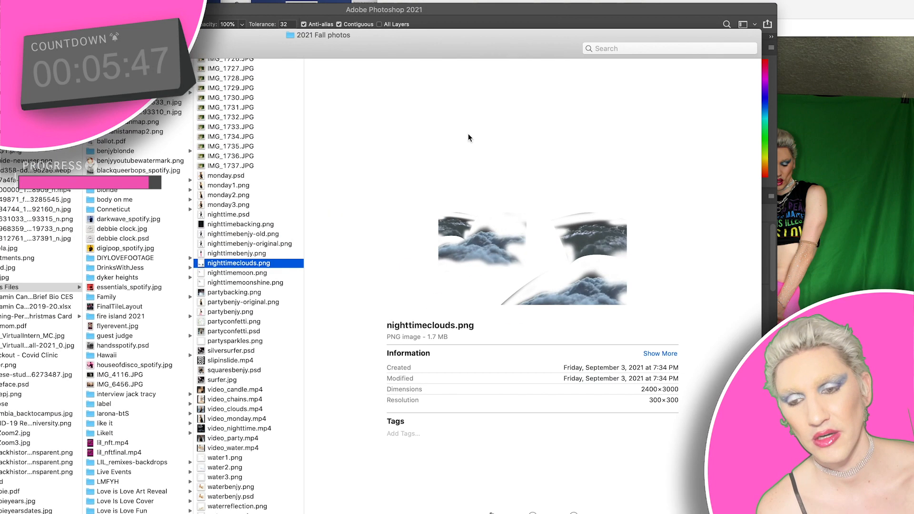
pyautogui.click(262, 244)
pyautogui.click(248, 253)
pyautogui.click(250, 256)
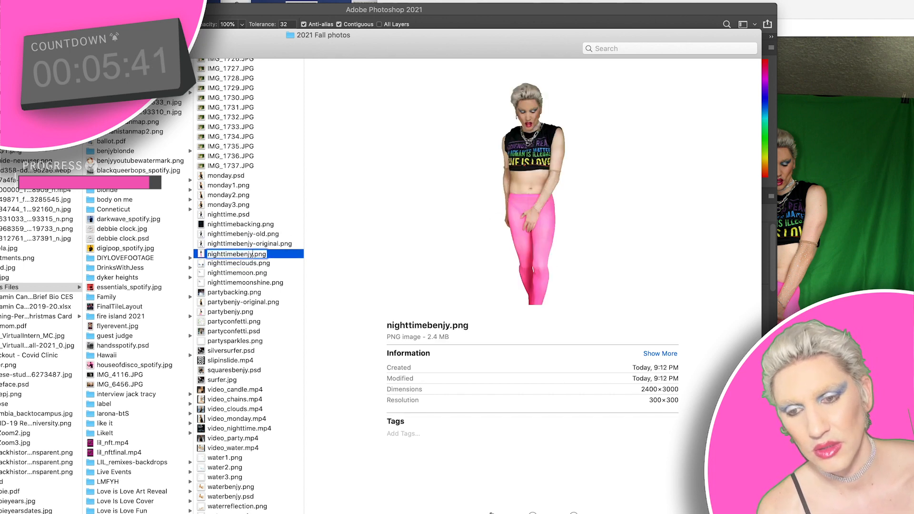
pyautogui.write('-old2')
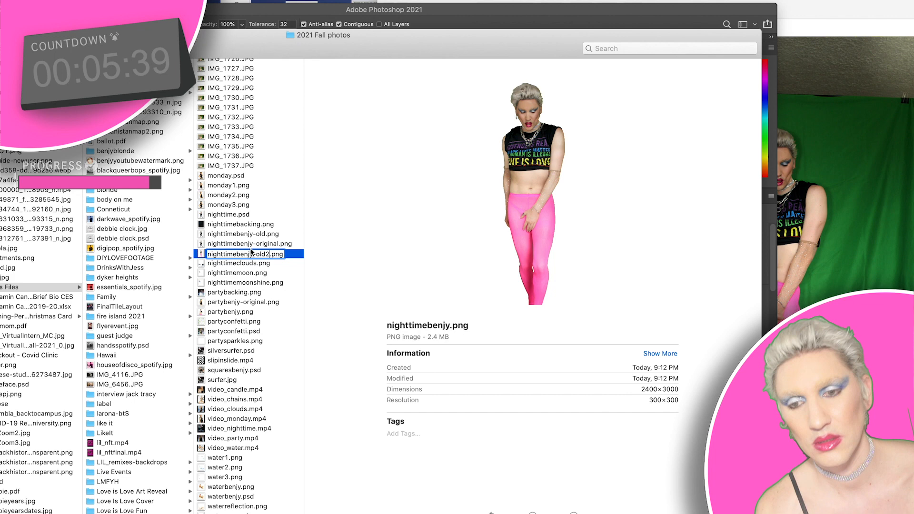
# Switch to Photoshop and save the darkened figure on the computer as nighttimebenjy.png in 2021 Fall photos, PNG format with large file size.
pyautogui.click(366, 12)
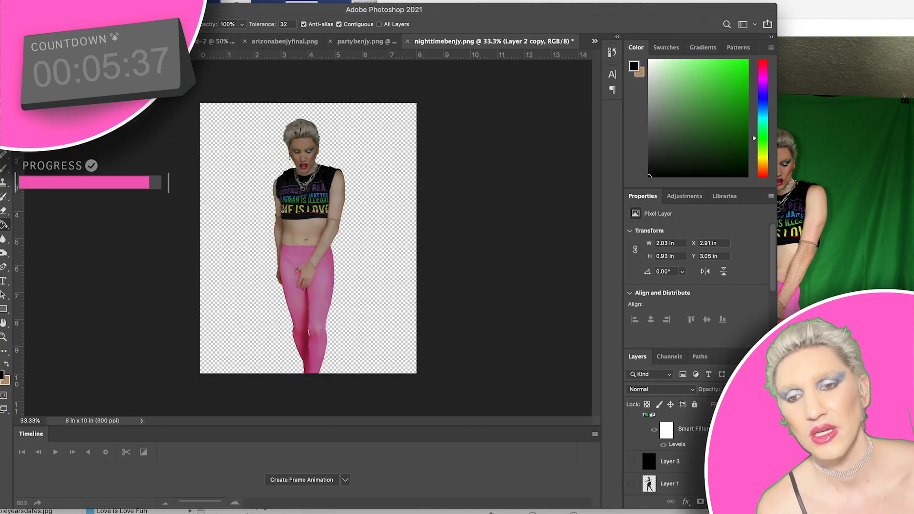
pyautogui.click(47, 1)
pyautogui.click(96, 106)
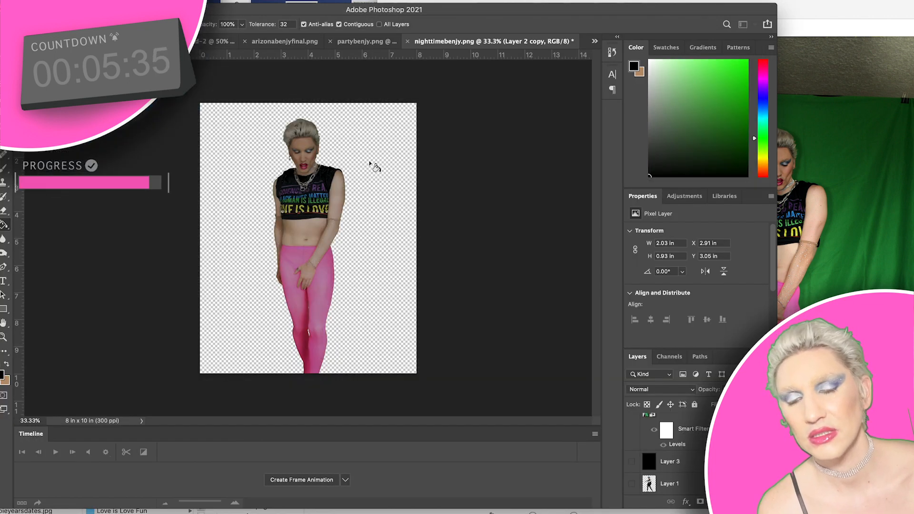
pyautogui.click(464, 342)
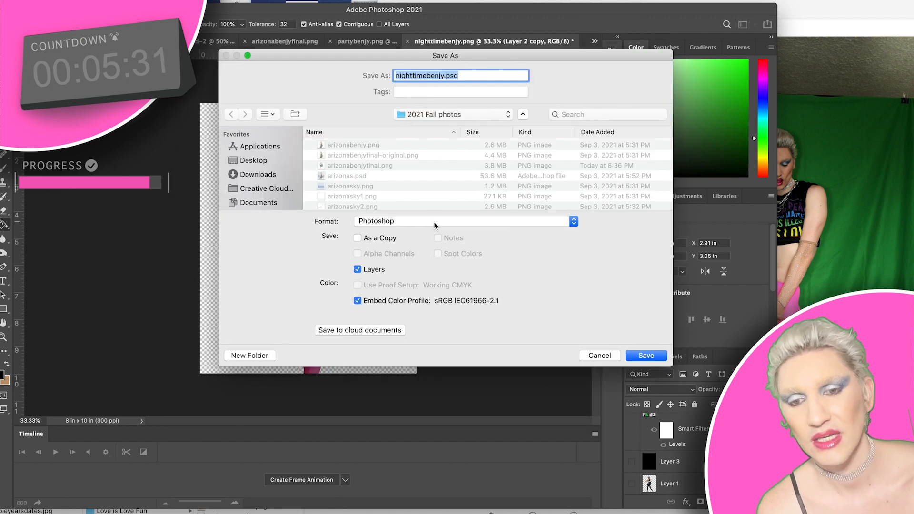
pyautogui.click(433, 222)
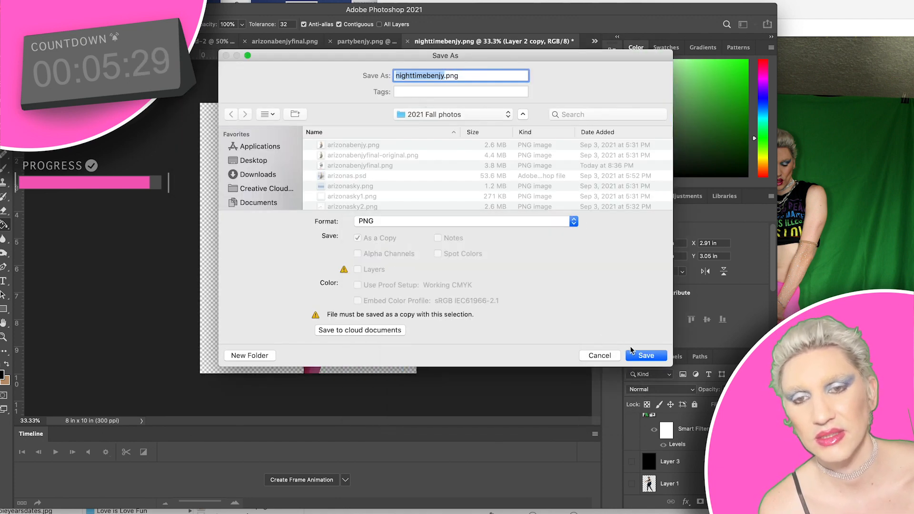
pyautogui.click(643, 357)
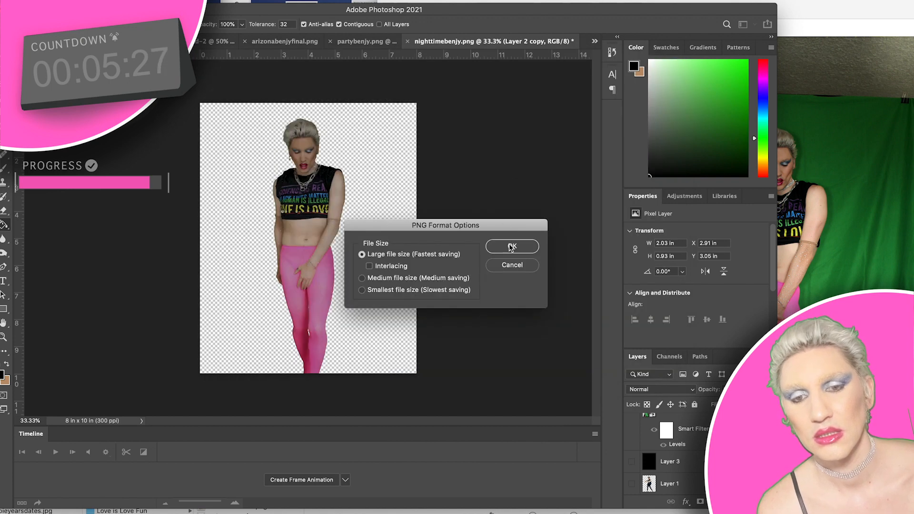
pyautogui.click(510, 246)
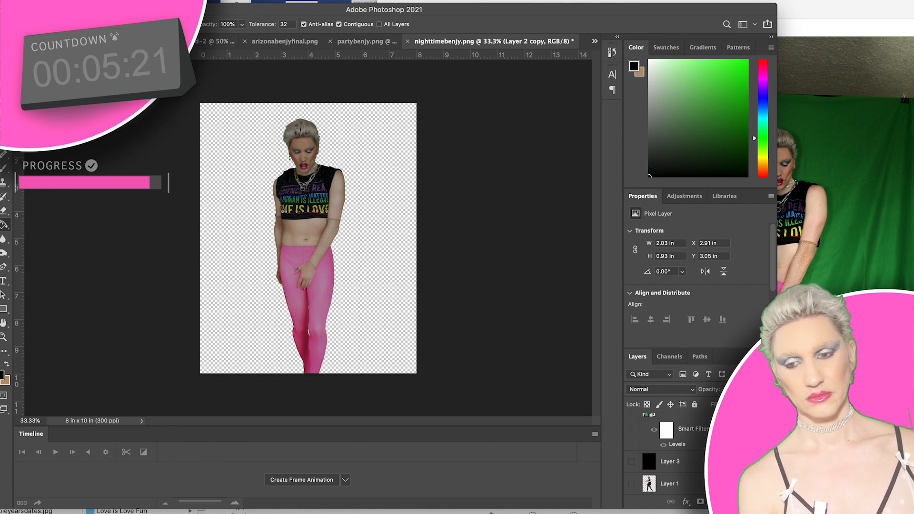
# Switch to Premiere Pro and play the watersquarebackdrop nighttime section from its In point to check the figure.
pyautogui.press('super+Tab')
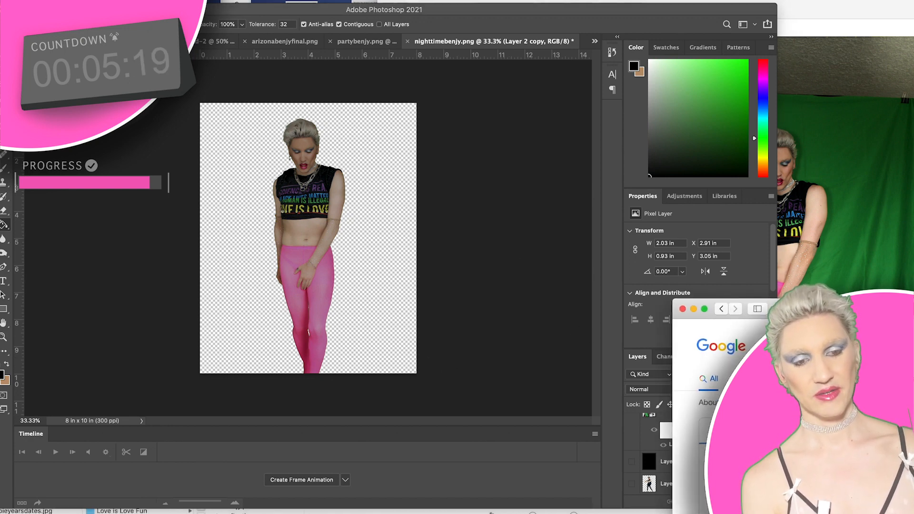
pyautogui.press('super+Tab')
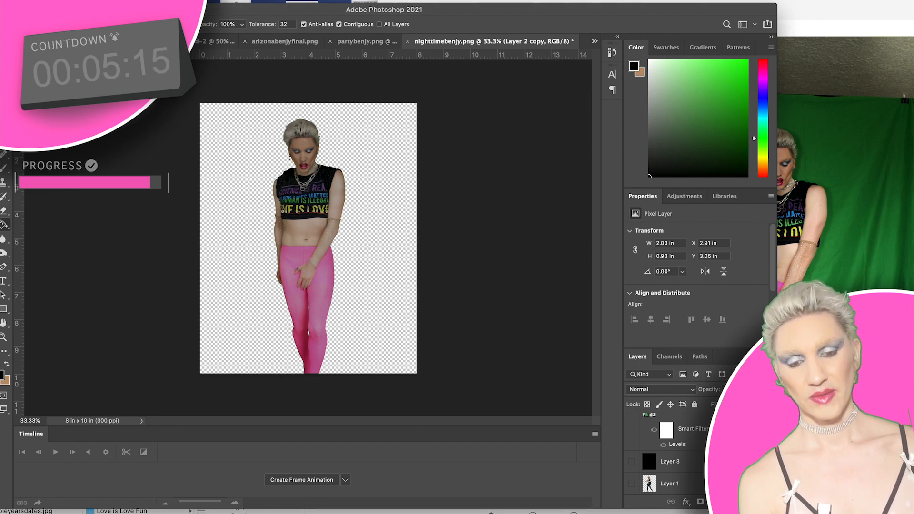
pyautogui.press('super+Tab')
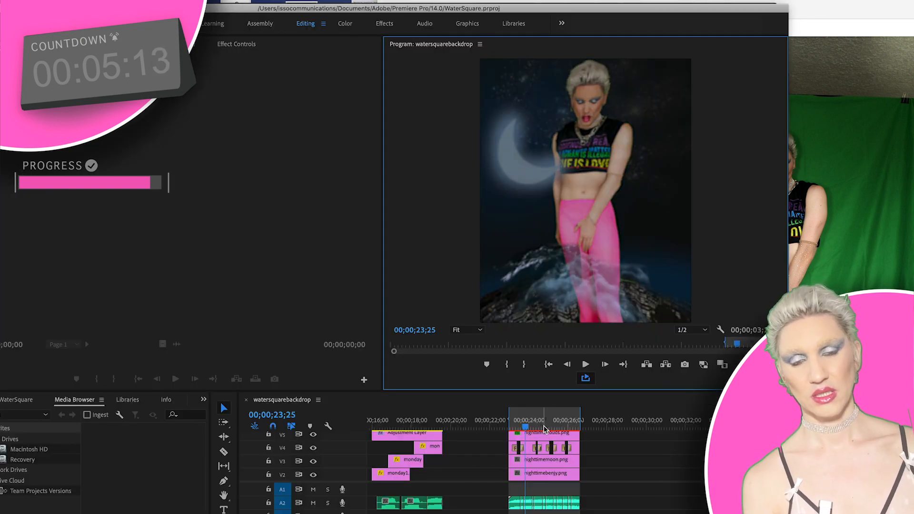
pyautogui.click(548, 365)
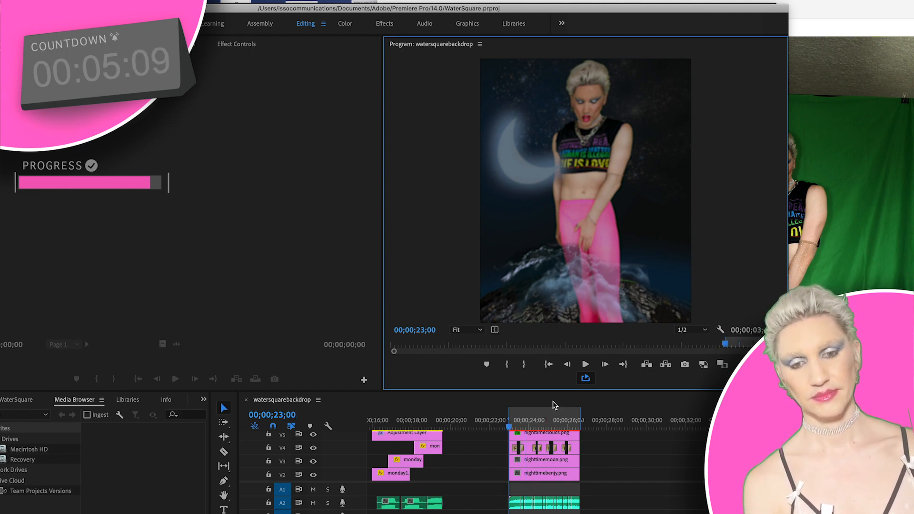
pyautogui.press('space')
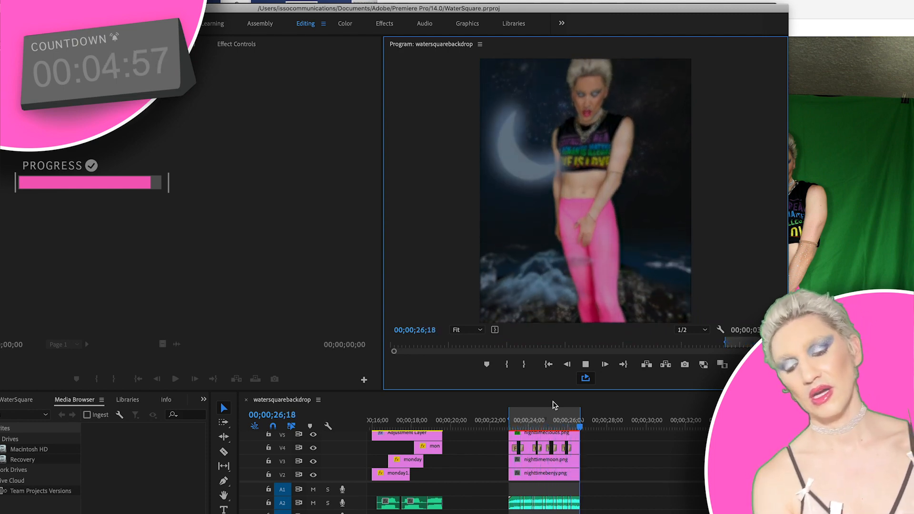
pyautogui.press('space')
pyautogui.moveTo(519, 426); pyautogui.dragTo(531, 442)
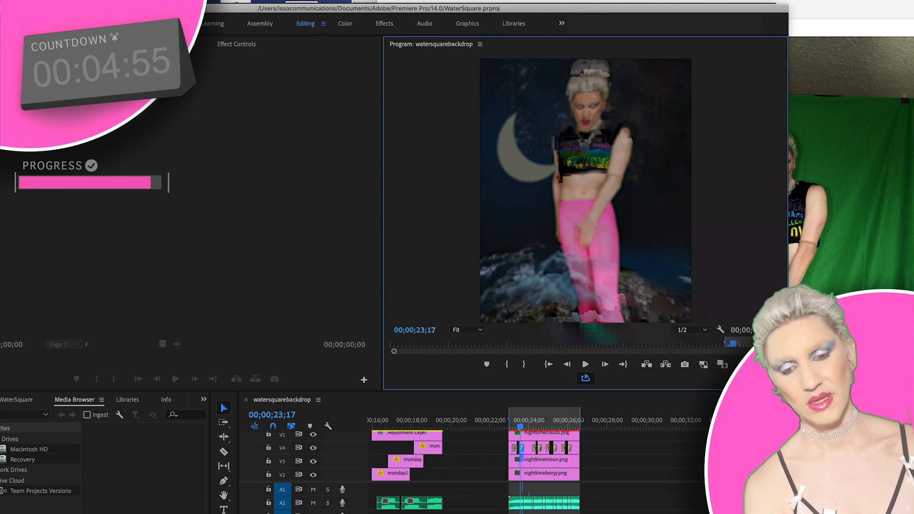
# Switch to Photoshop and move the figure layers from IMG_7537 copy 3 through IMG_7537 copy down together by about 0.37 in.
pyautogui.press('super+Tab')
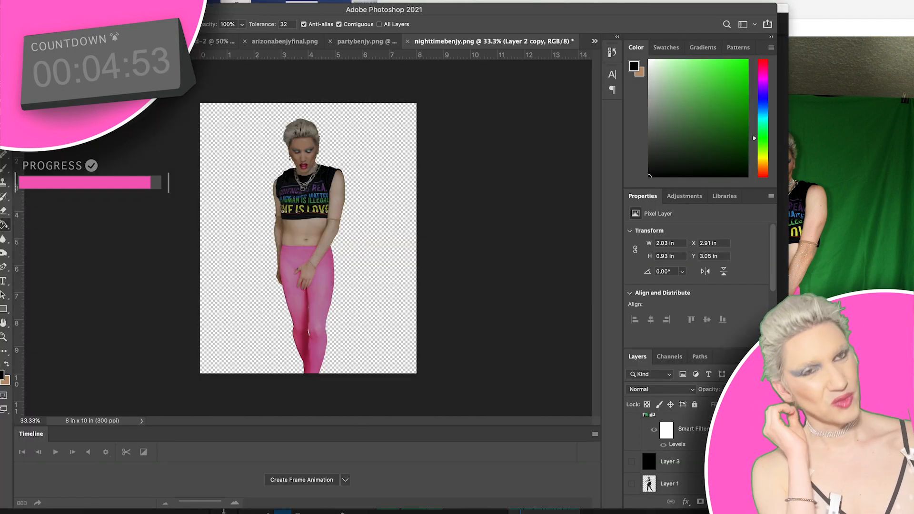
pyautogui.click(632, 484)
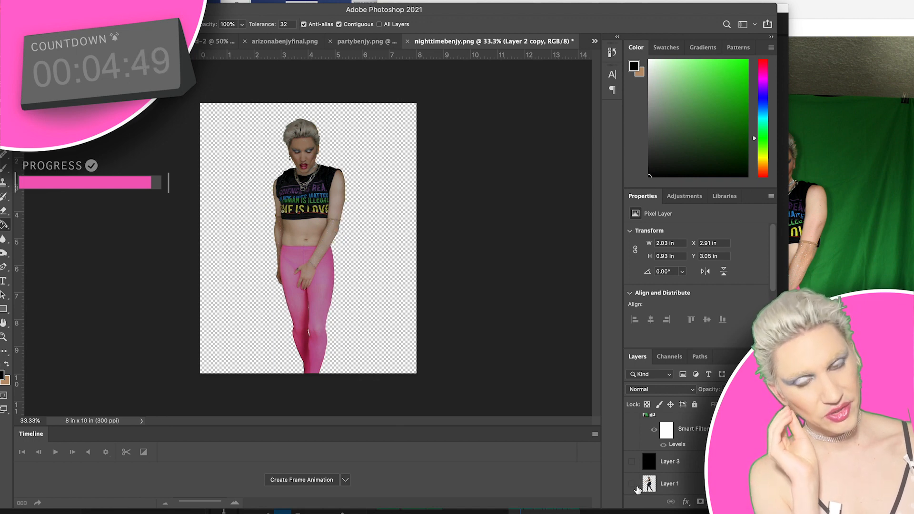
pyautogui.scroll(3, 657, 473)
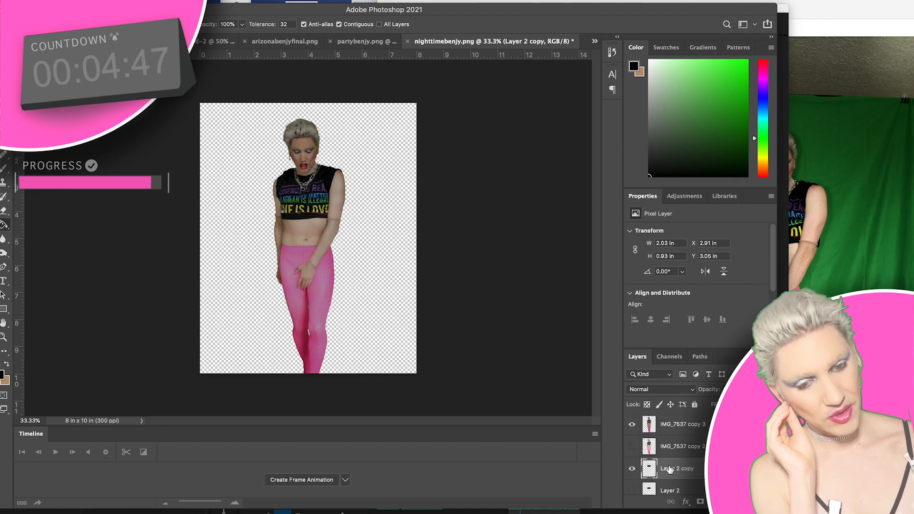
pyautogui.click(672, 425)
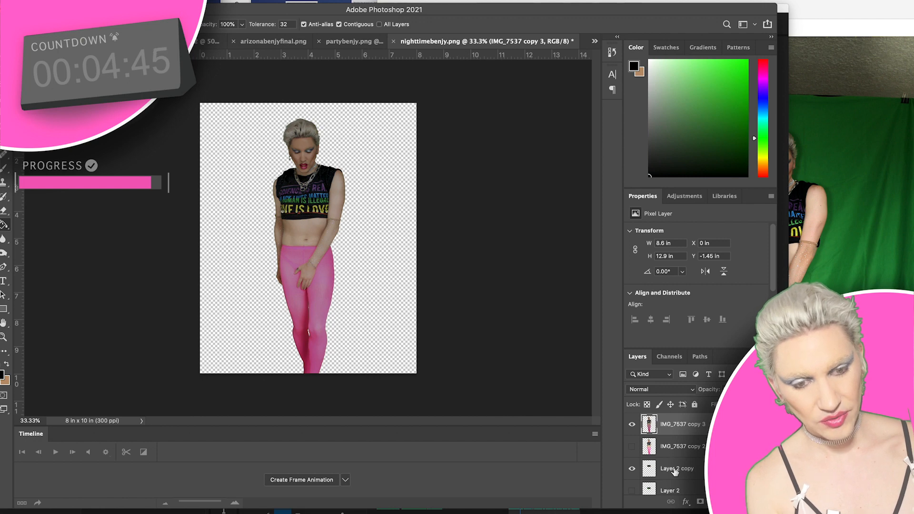
pyautogui.keyDown('shift'); pyautogui.click(675, 470); pyautogui.keyUp('shift')
pyautogui.scroll(-2, 675, 471)
pyautogui.keyDown('shift'); pyautogui.click(676, 456); pyautogui.keyUp('shift')
pyautogui.scroll(2, 677, 460)
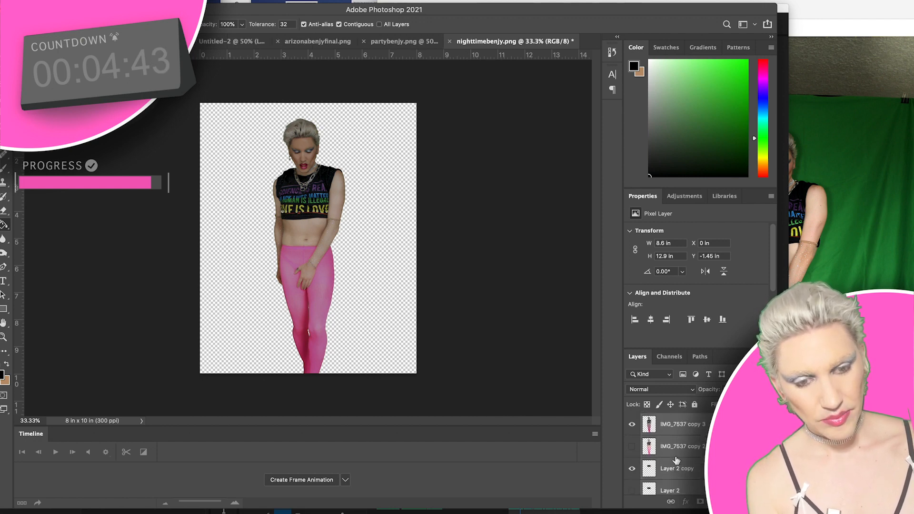
pyautogui.scroll(-3, 676, 460)
pyautogui.keyDown('shift'); pyautogui.click(682, 436); pyautogui.keyUp('shift')
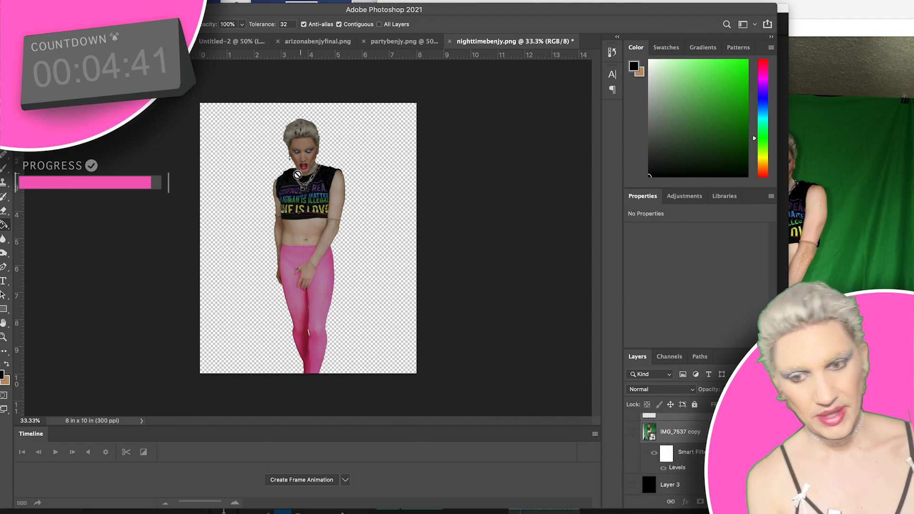
pyautogui.press('v')
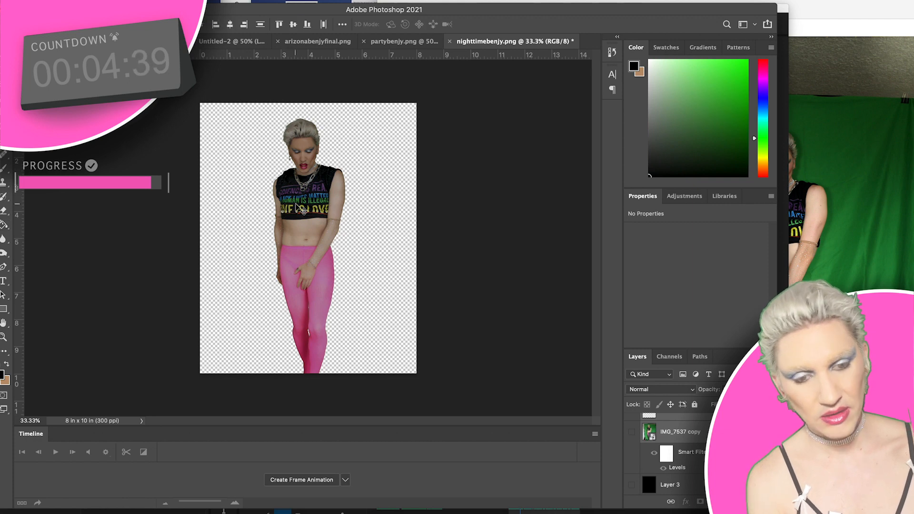
pyautogui.moveTo(297, 209); pyautogui.dragTo(297, 218)
# Briefly show Layer 1 to compare the moved figure's position with the original pose, and hide it again.
pyautogui.scroll(-5, 651, 465)
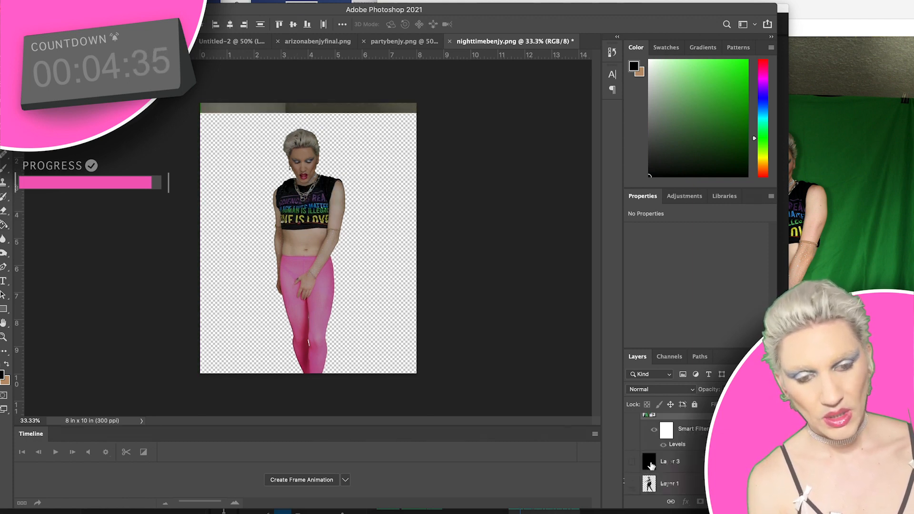
pyautogui.click(632, 484)
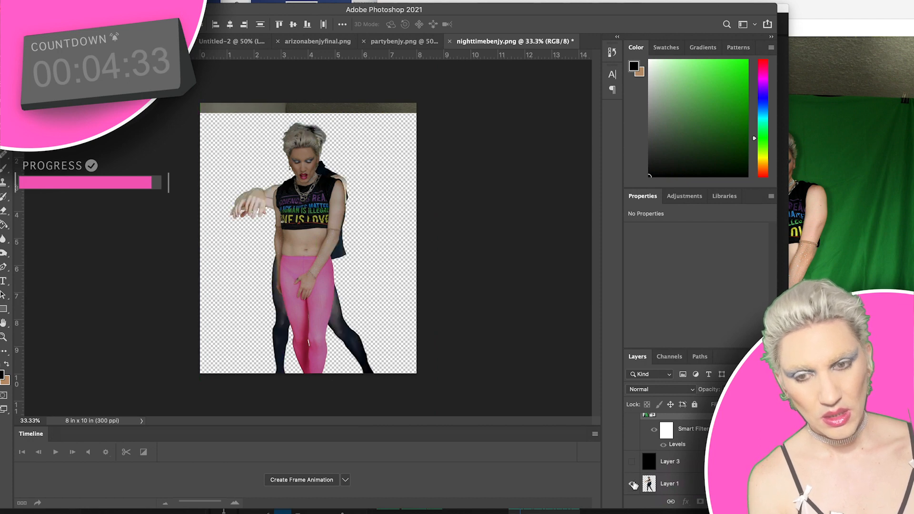
pyautogui.click(632, 484)
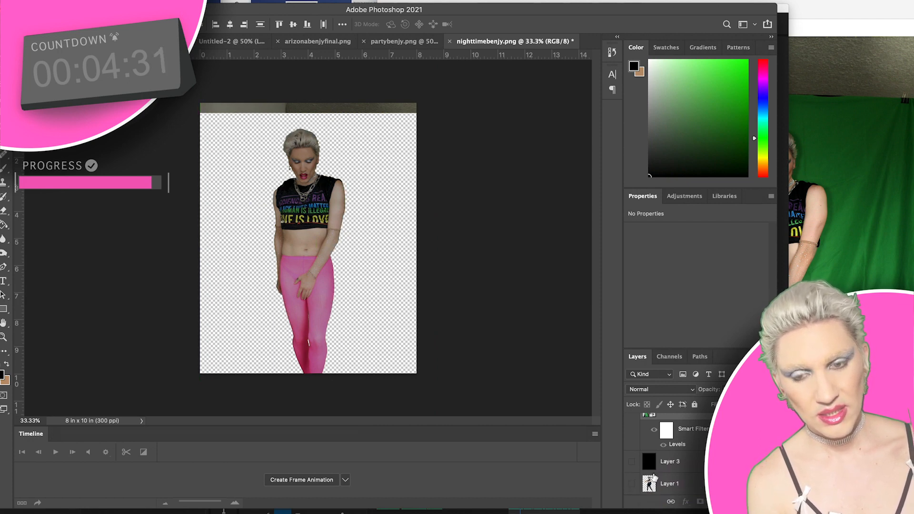
# On IMG_7537 copy 3, marquee a strip about 8 × 0.7 in along the canvas's upper edge, delete the leftover backdrop and deselect.
pyautogui.scroll(5, 635, 480)
pyautogui.click(657, 429)
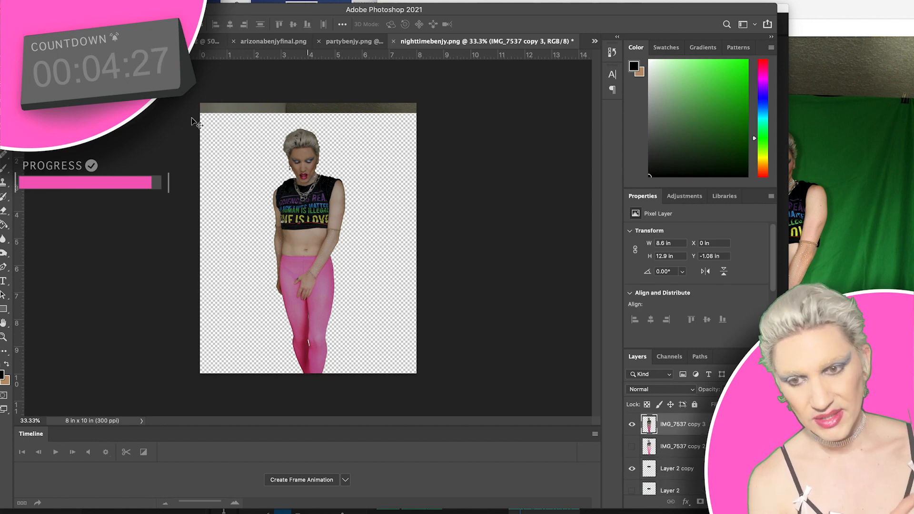
pyautogui.click(4, 69)
pyautogui.moveTo(200, 103); pyautogui.dragTo(431, 123)
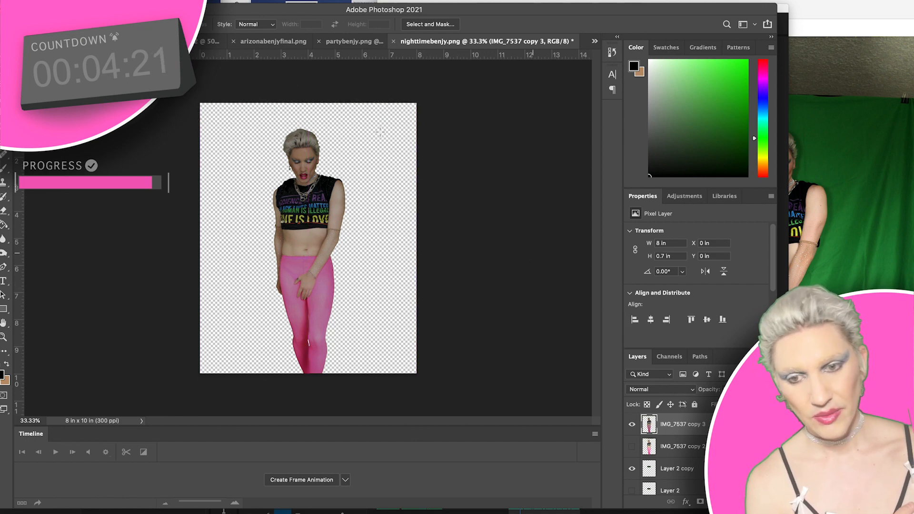
pyautogui.press('super+d')
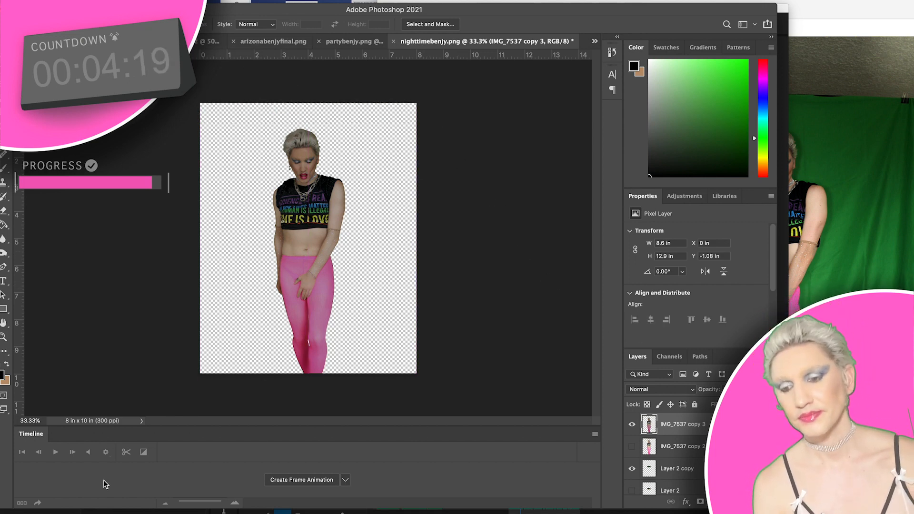
# Switch to Finder and move nighttimebenjy.png out of the 2021 Fall photos folder to the Trash.
pyautogui.press('super+Tab')
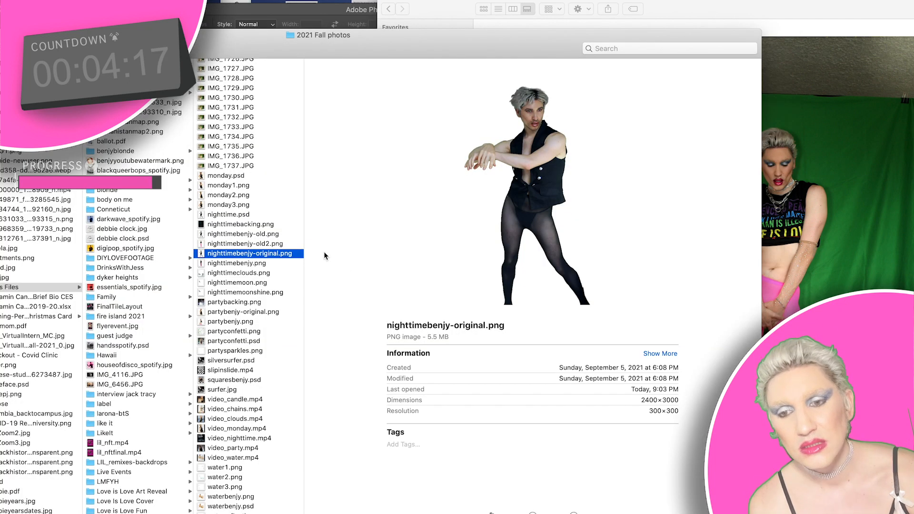
pyautogui.click(238, 265)
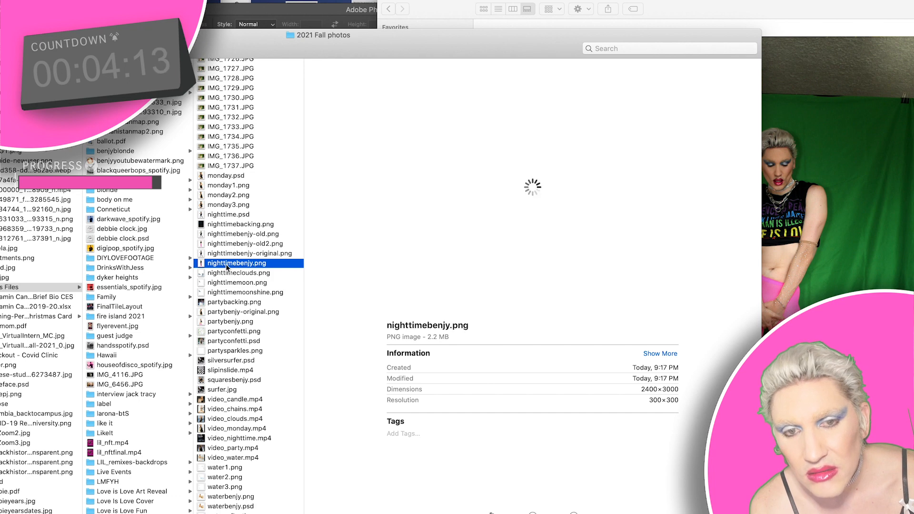
pyautogui.moveTo(225, 267); pyautogui.dragTo(686, 464)
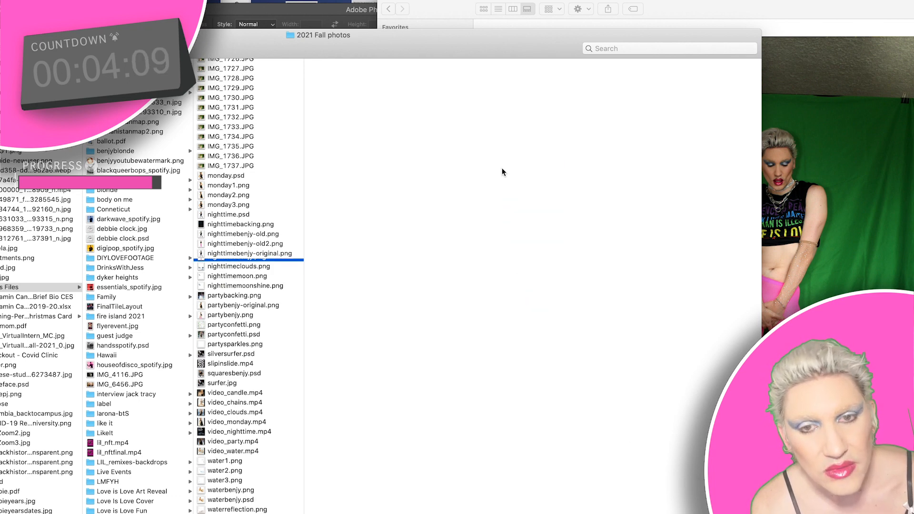
# Switch to Photoshop and save the repositioned figure on the computer as nighttimebenjy.png in 2021 Fall photos, PNG format with large file size.
pyautogui.click(335, 15)
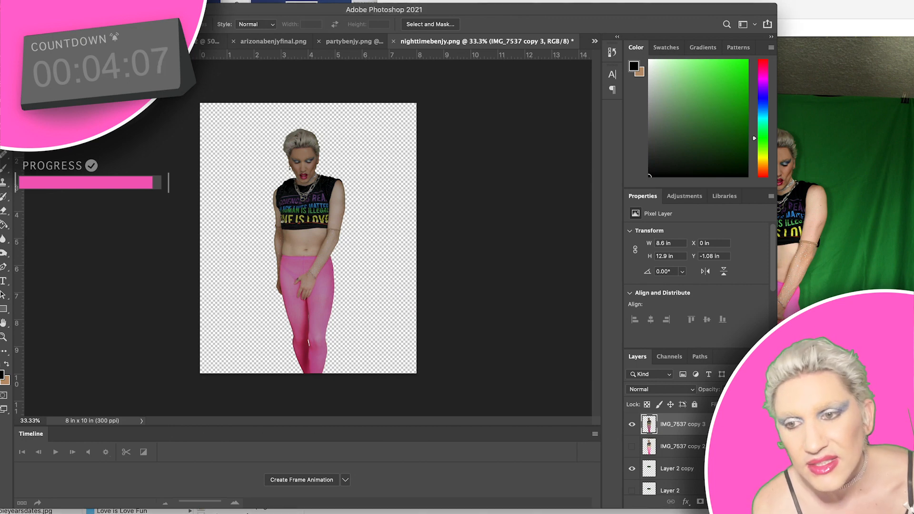
pyautogui.click(47, 2)
pyautogui.click(77, 105)
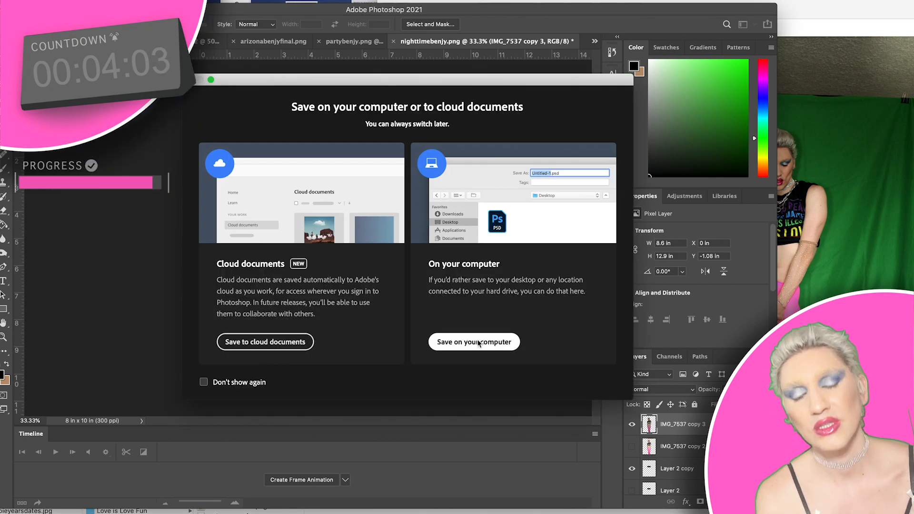
pyautogui.click(472, 341)
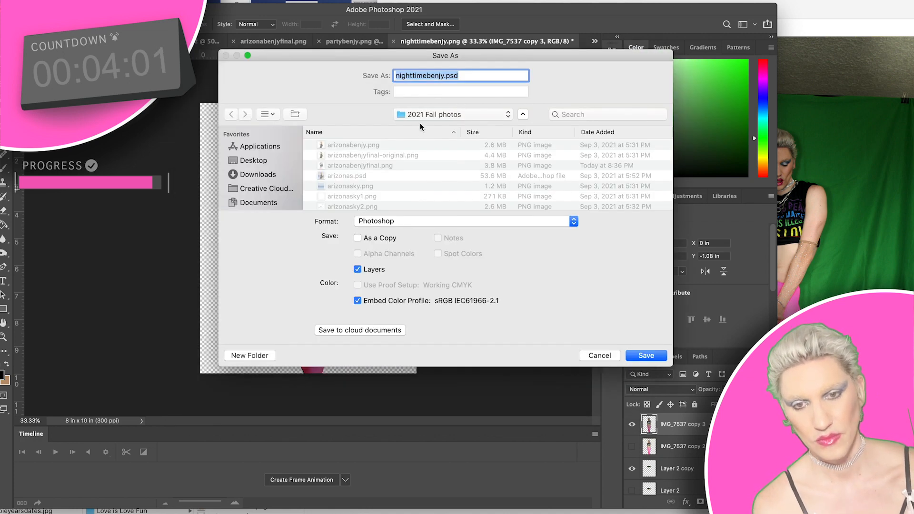
pyautogui.click(419, 222)
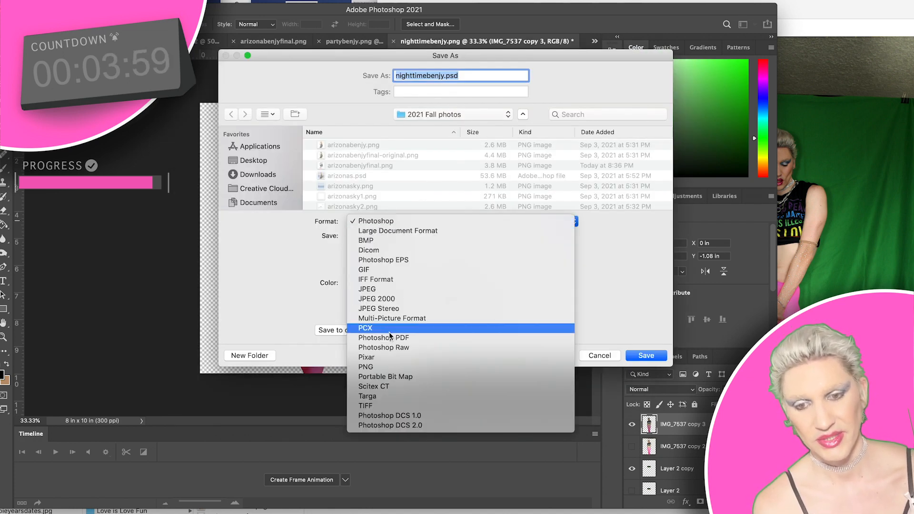
pyautogui.click(388, 367)
pyautogui.click(645, 355)
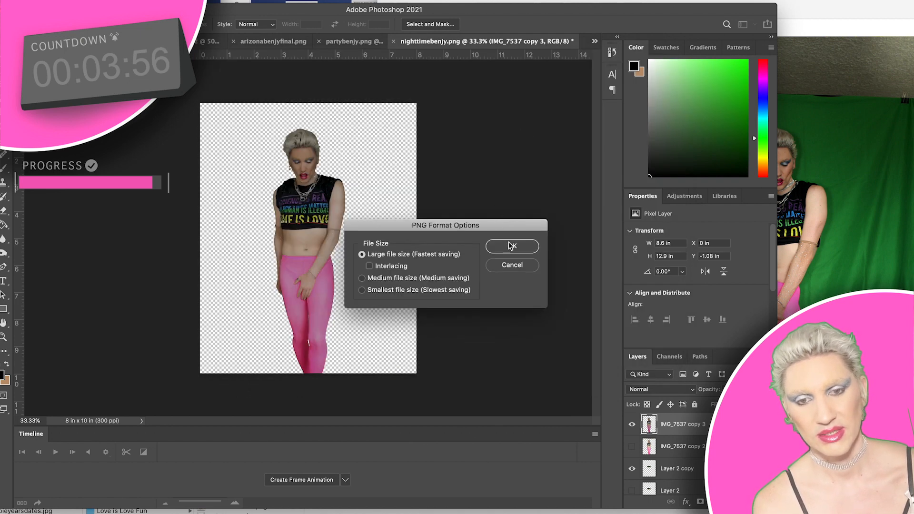
pyautogui.click(511, 246)
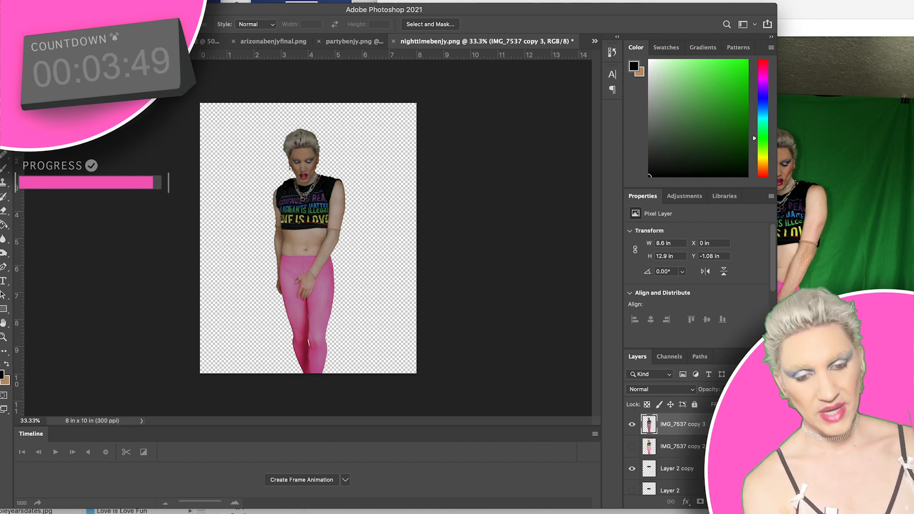
# Switch to Premiere Pro and play the nighttime section from its In point to review the lowered figure.
pyautogui.press('super+Tab')
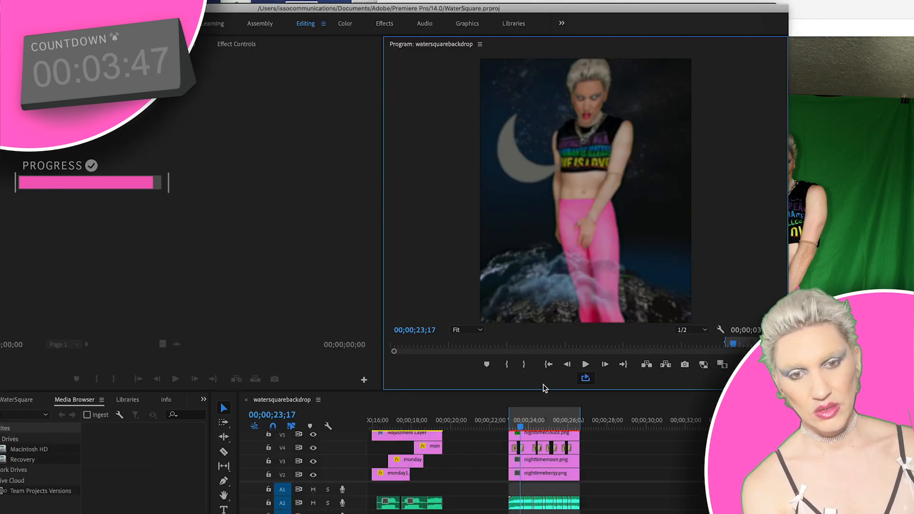
pyautogui.click(548, 364)
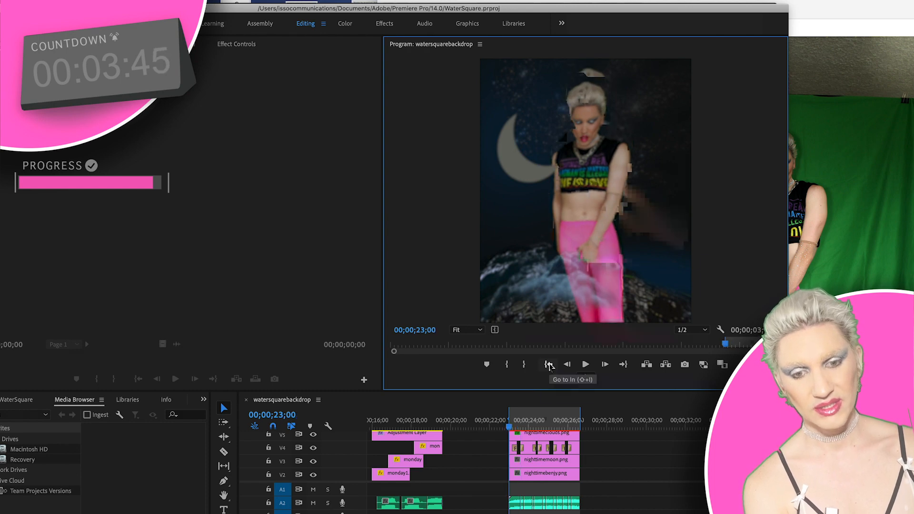
pyautogui.click(585, 364)
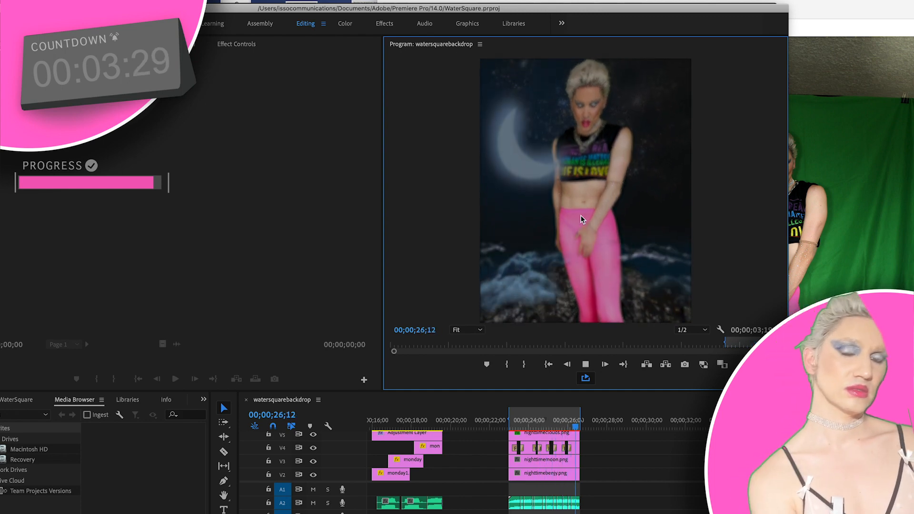
pyautogui.press('space')
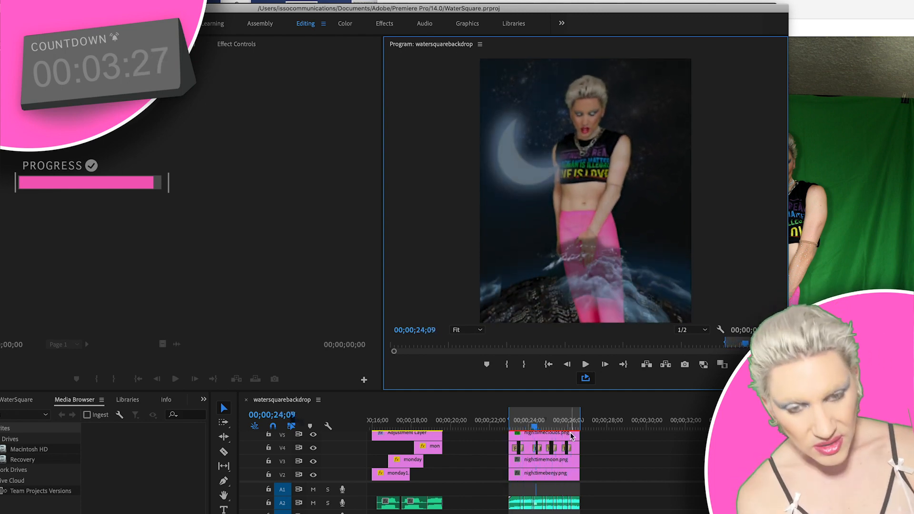
# Move the nighttimemoon.png clip on V3 to start at 00;00;27;05, and play the nighttime section without the moon.
pyautogui.click(531, 461)
pyautogui.moveTo(528, 462); pyautogui.dragTo(611, 464)
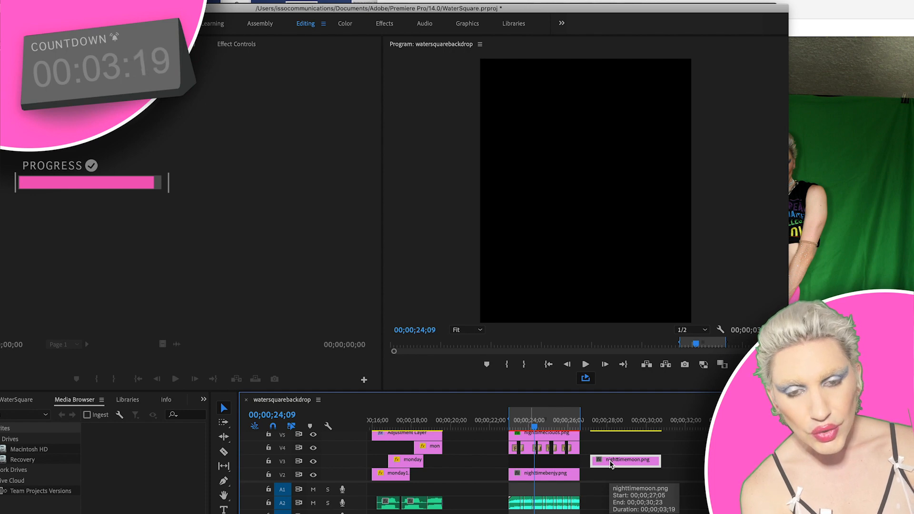
pyautogui.click(535, 425)
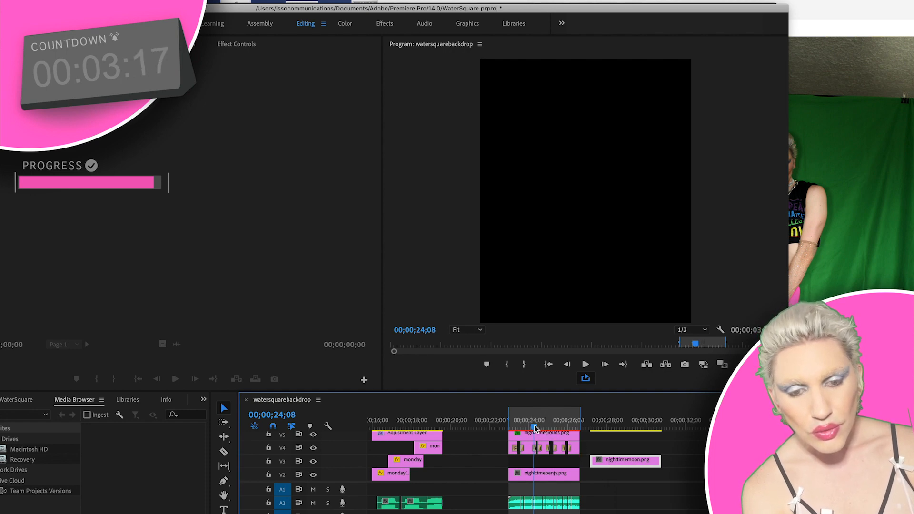
pyautogui.press('space')
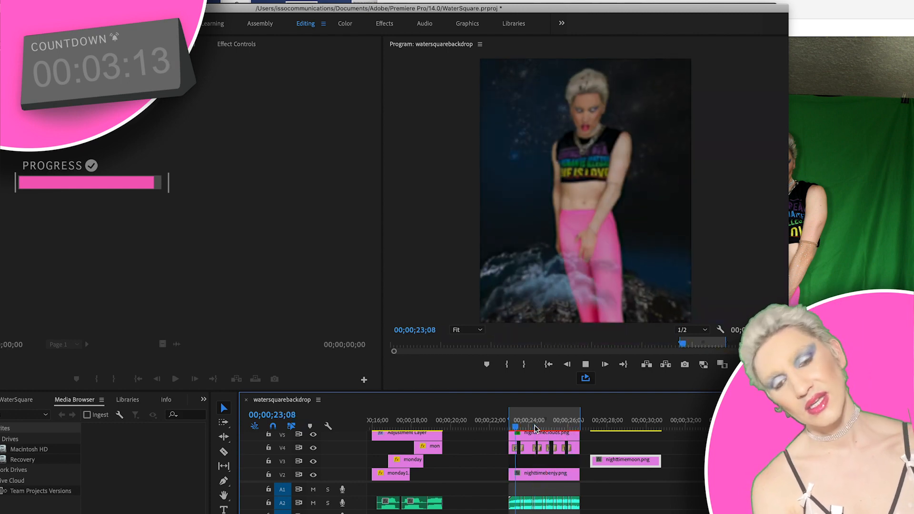
# Undo the last move of the nighttimemoon.png clip, and move it together with the V4 clips above it to about 00;00;27;00.
pyautogui.press('space')
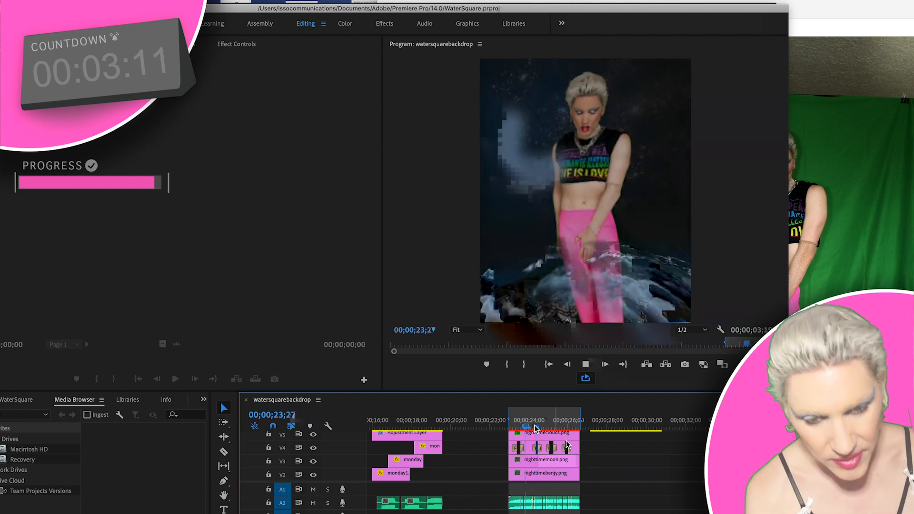
pyautogui.press('space')
pyautogui.moveTo(602, 448)
pyautogui.mouseDown()
pyautogui.moveTo(504, 458)
pyautogui.moveTo(601, 461)
pyautogui.mouseUp()
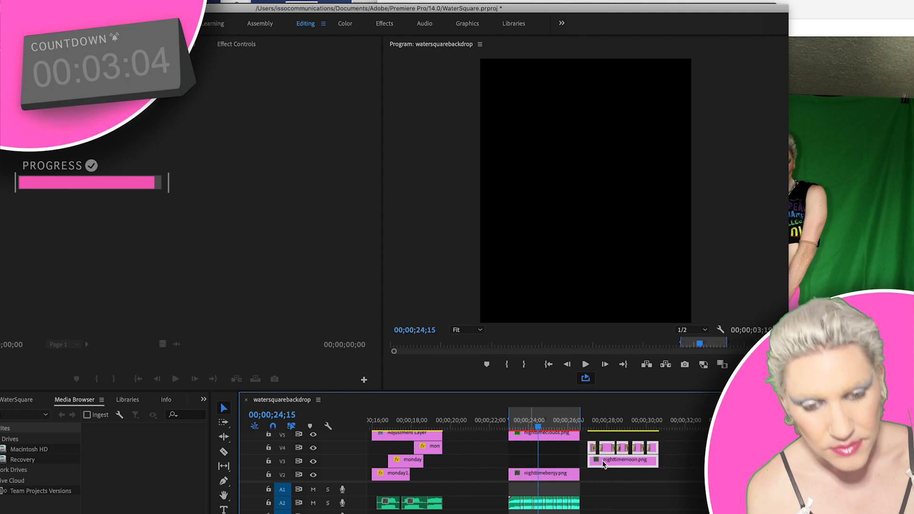
# Play the nighttime section from its In point to review the scene without the moon and the V4 clips.
pyautogui.click(549, 365)
pyautogui.press('space')
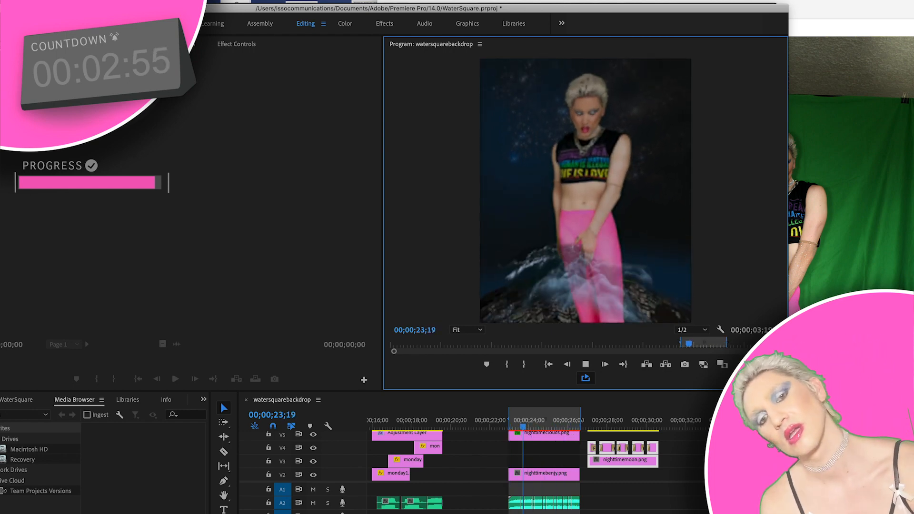
pyautogui.press('space')
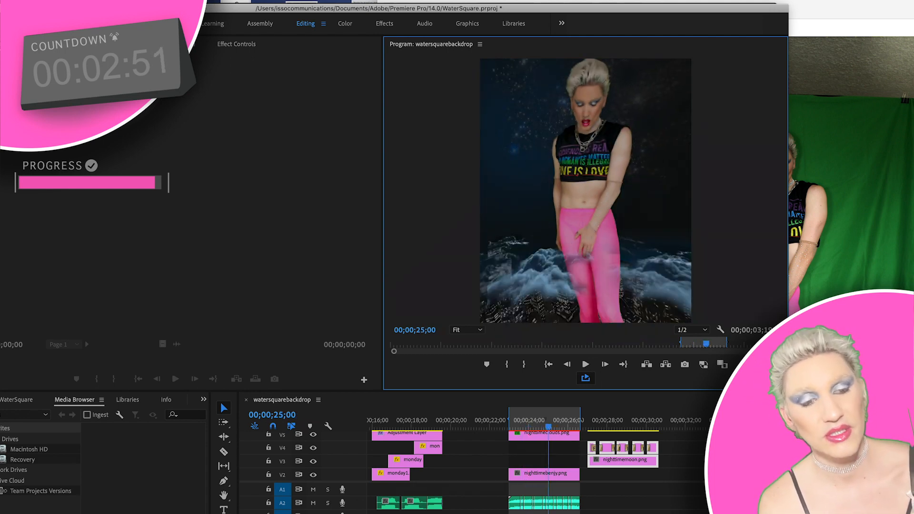
# Save the WaterSquare project and scrub the nighttime section to 00;00;25;14 to check the figure against the clouds and city.
pyautogui.press('super+Tab')
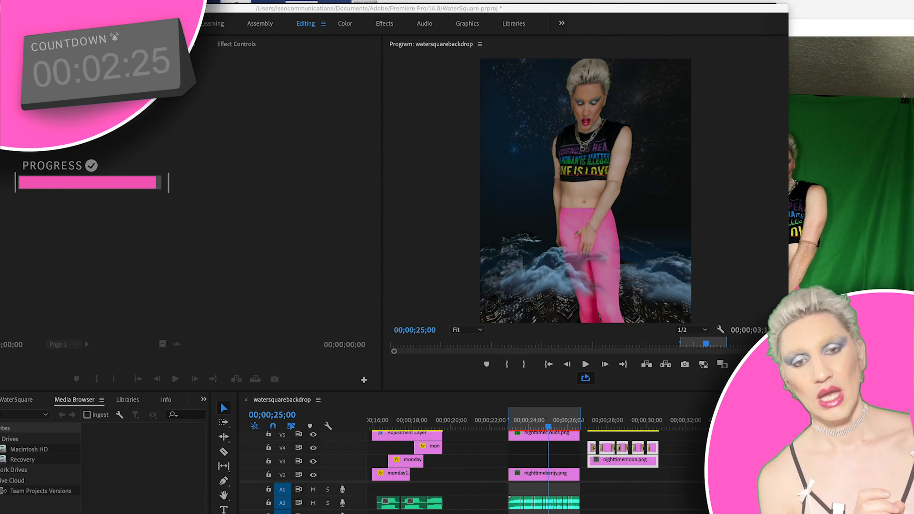
pyautogui.press('super+s')
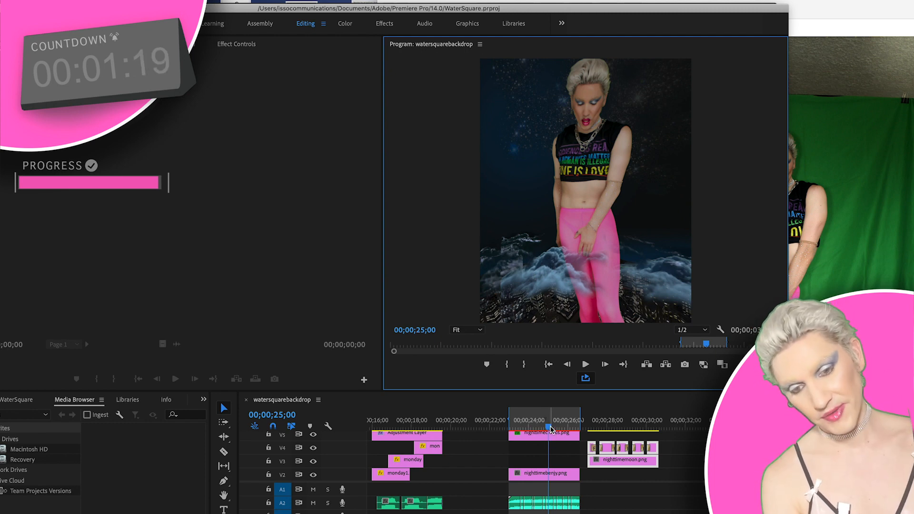
pyautogui.click(531, 426)
pyautogui.moveTo(530, 428); pyautogui.dragTo(560, 432)
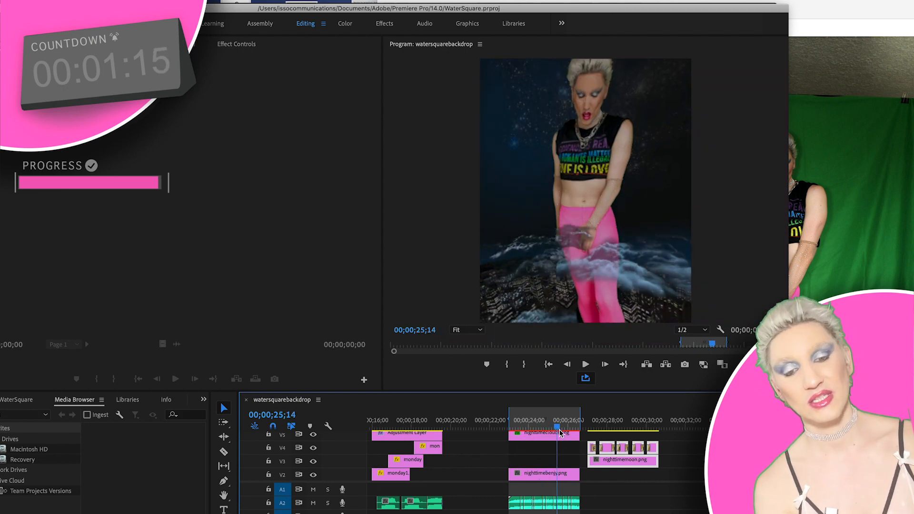